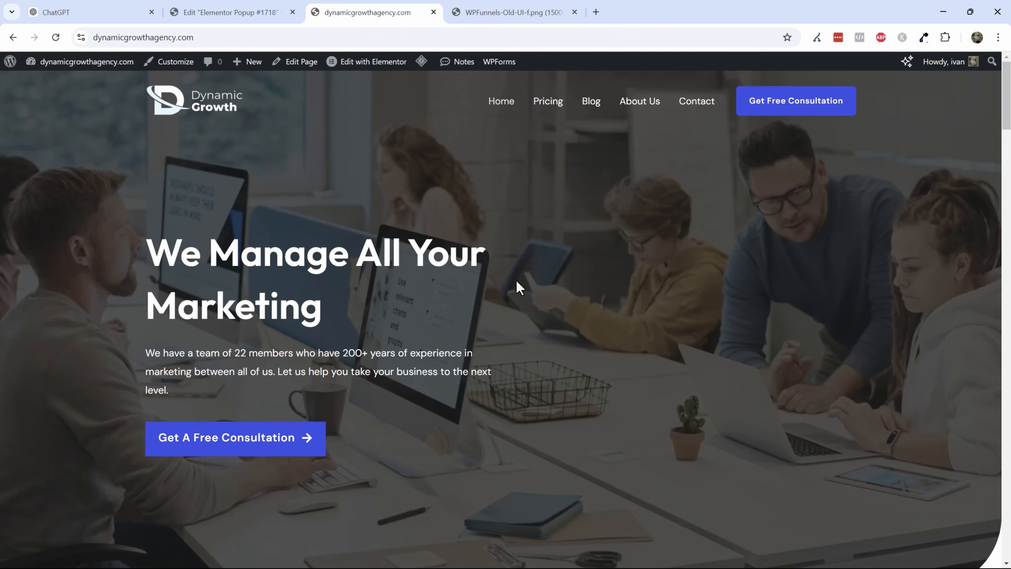
- Leave the Elementor popup editor and open the Add New Plugin page in the WordPress dashboard
{"action": "left_click", "coordinate": [518, 6]}
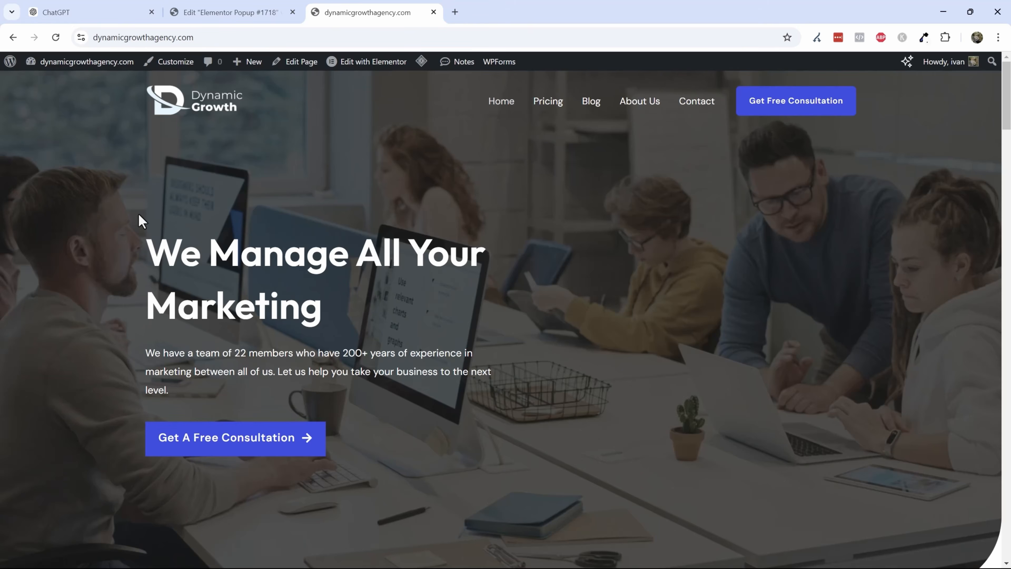
{"action": "left_click", "coordinate": [235, 11]}
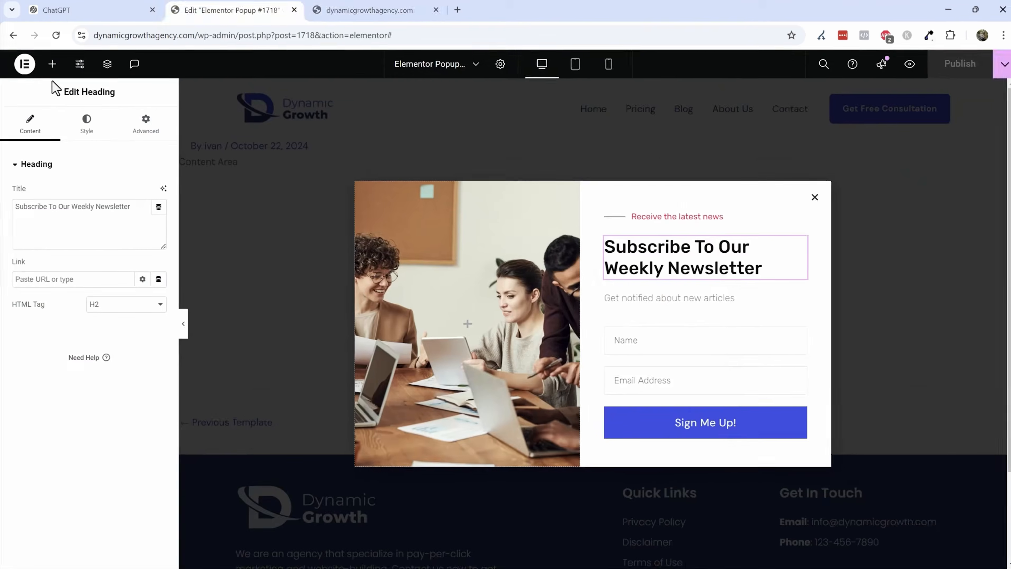
{"action": "left_click", "coordinate": [23, 60]}
{"action": "left_click", "coordinate": [44, 154]}
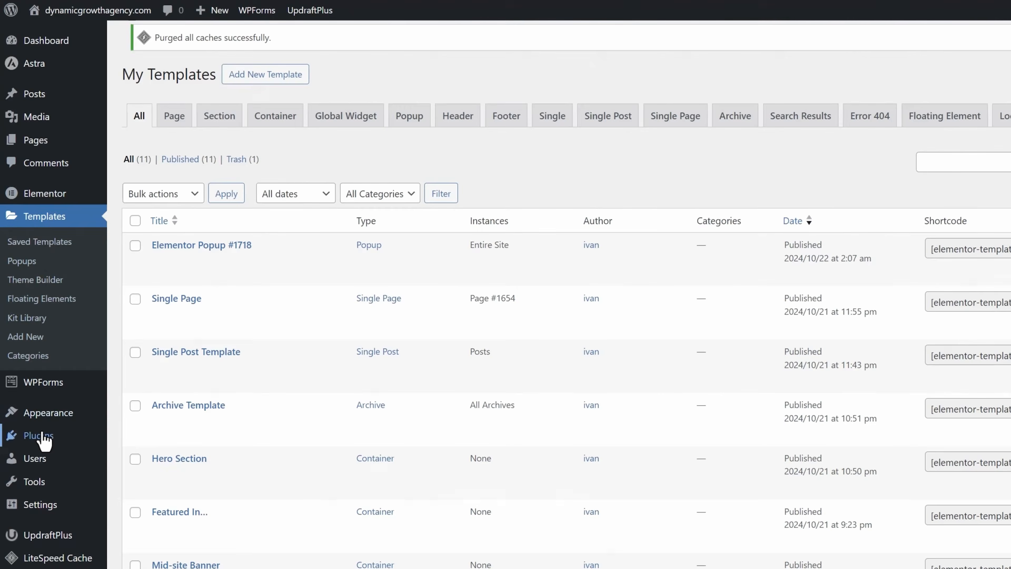
{"action": "left_click", "coordinate": [46, 438]}
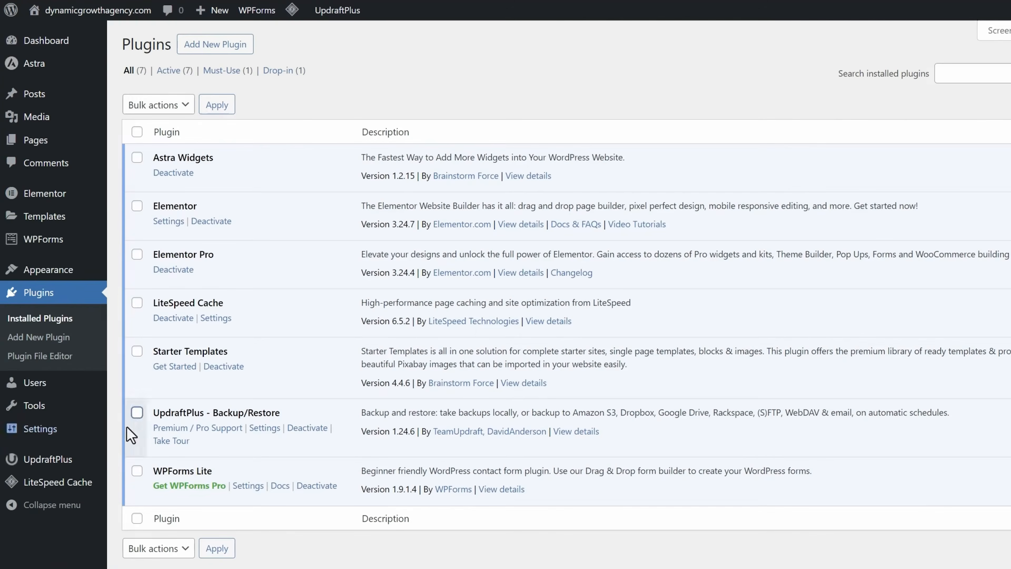
{"action": "left_click", "coordinate": [215, 44]}
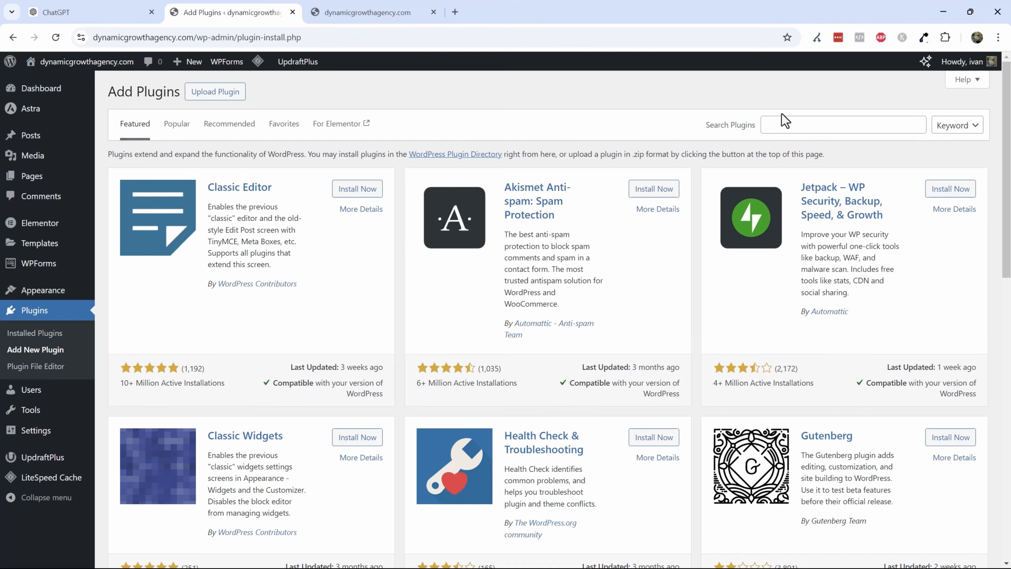
- Search the plugin directory for woocommerce, then install and activate the WooCommerce plugin
{"action": "left_click", "coordinate": [794, 125]}
{"action": "type", "text": "woocommerce"}
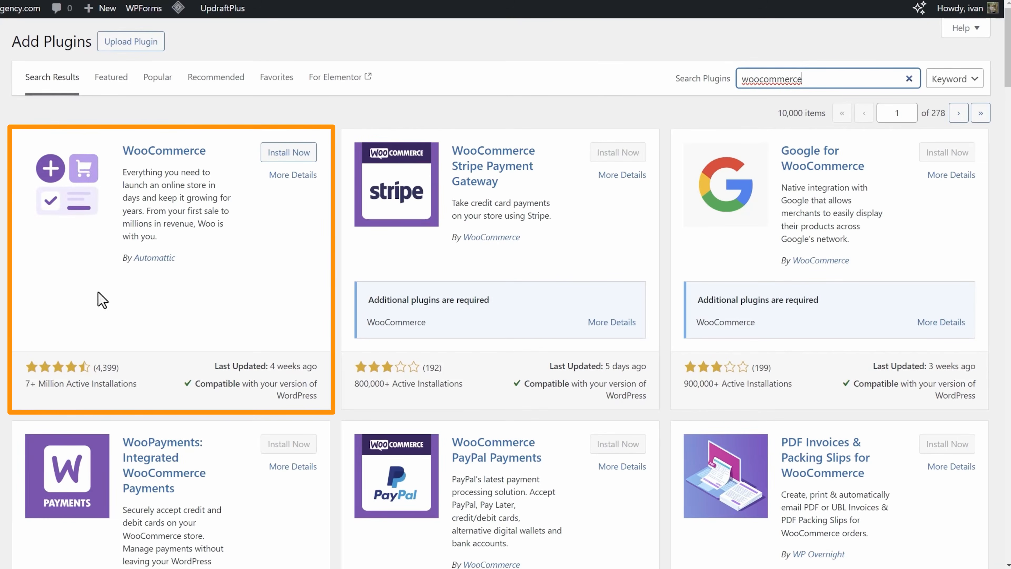
{"action": "left_click_drag", "start_coordinate": [28, 388], "coordinate": [149, 387]}
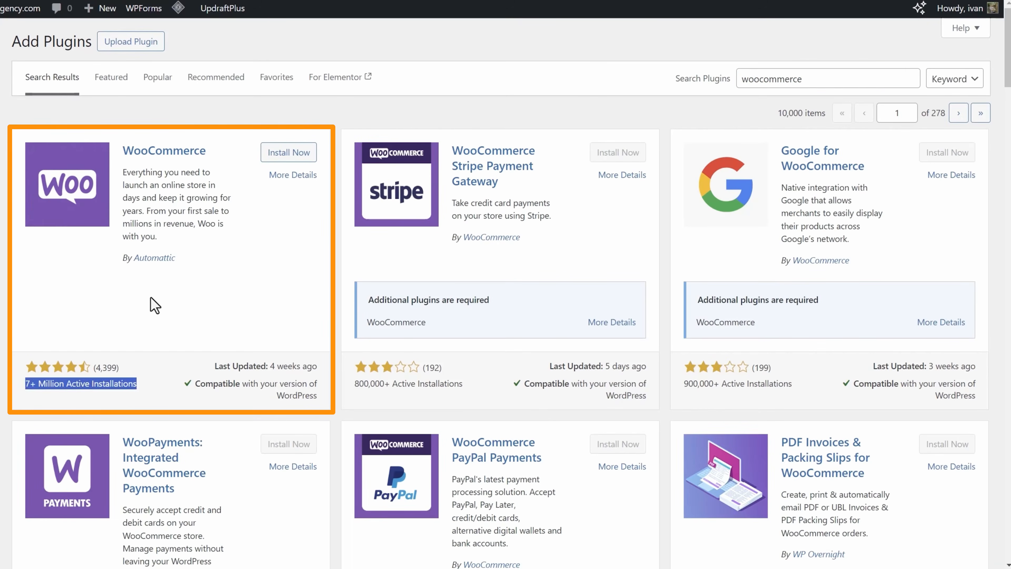
{"action": "left_click", "coordinate": [143, 372]}
{"action": "left_click", "coordinate": [283, 153]}
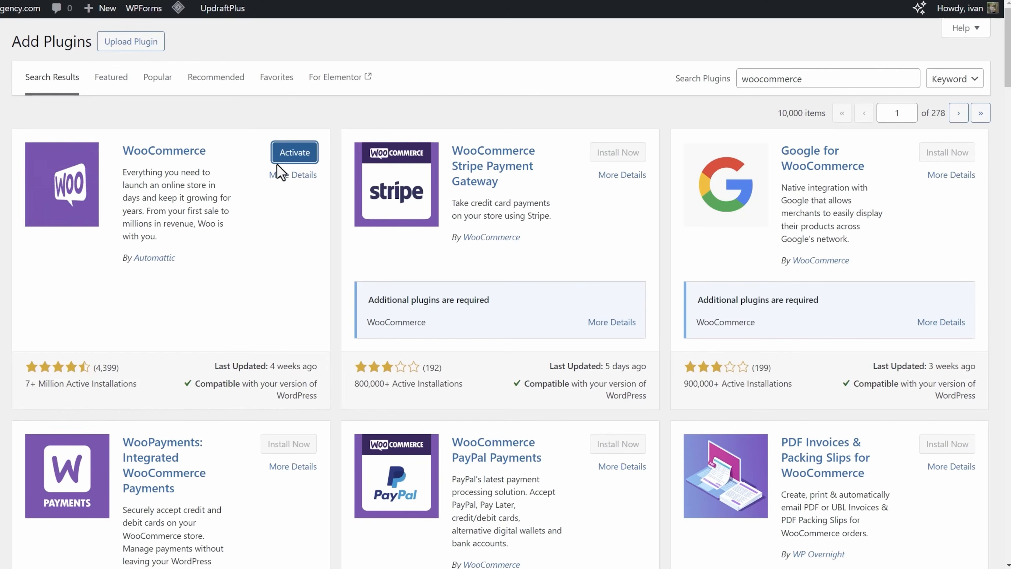
{"action": "left_click", "coordinate": [295, 158]}
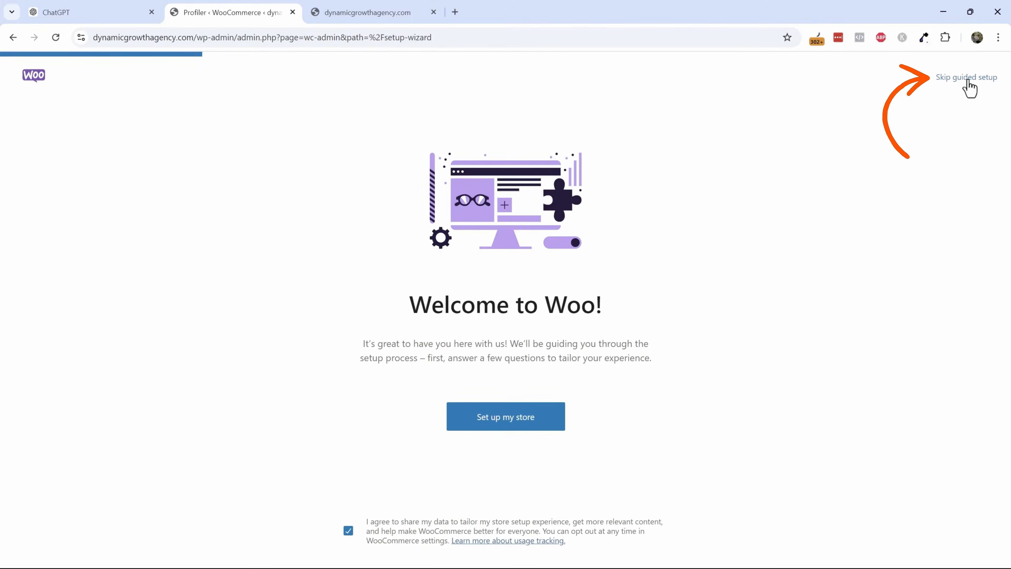
- Skip WooCommerce's guided setup, setting the business location to Canada — Ontario and going to the store
{"action": "left_click", "coordinate": [968, 80]}
{"action": "left_click", "coordinate": [480, 229]}
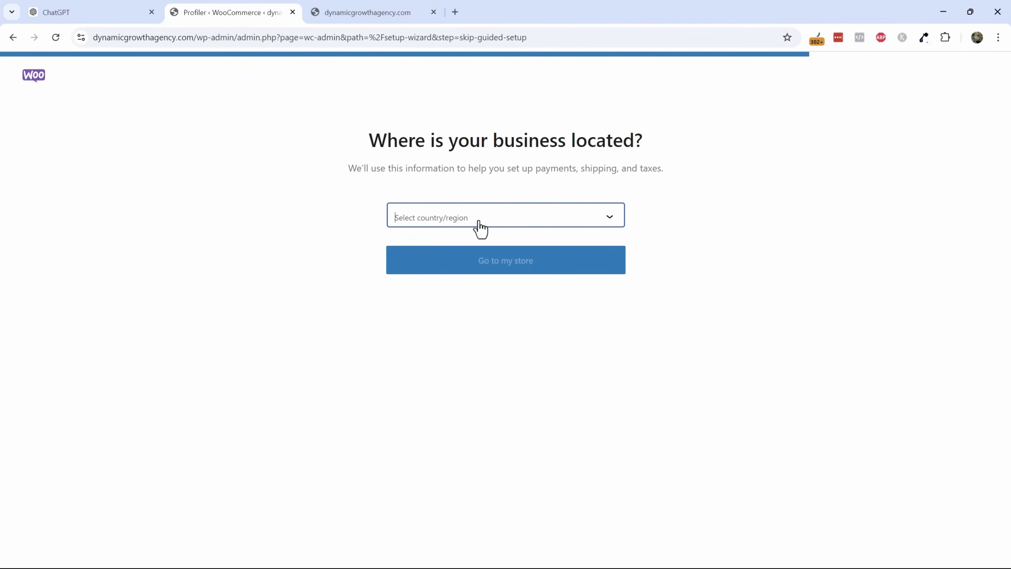
{"action": "left_click", "coordinate": [482, 229]}
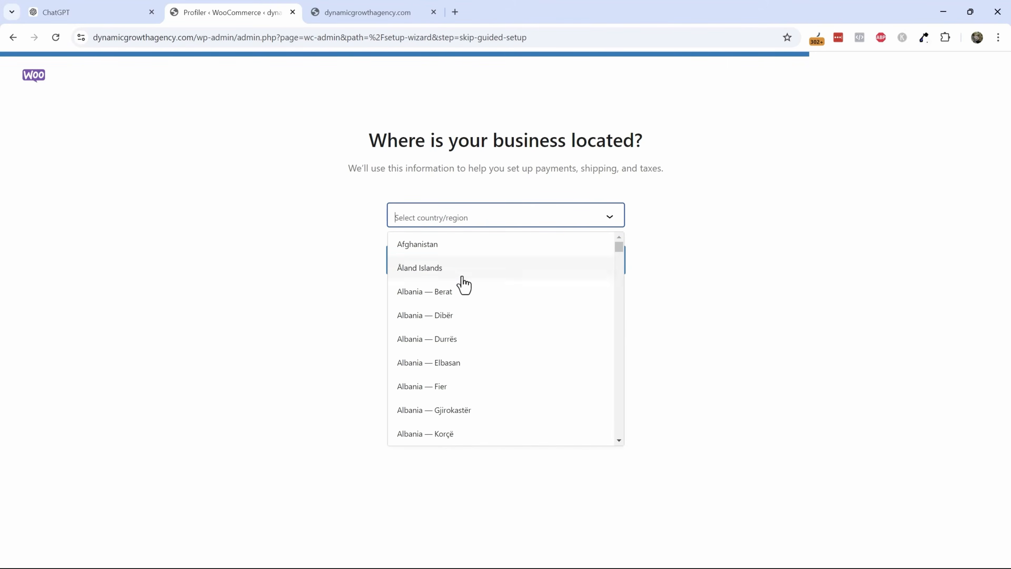
{"action": "scroll", "coordinate": [464, 283], "scroll_direction": "down", "scroll_amount": 4}
{"action": "scroll", "coordinate": [464, 284], "scroll_direction": "down", "scroll_amount": 15}
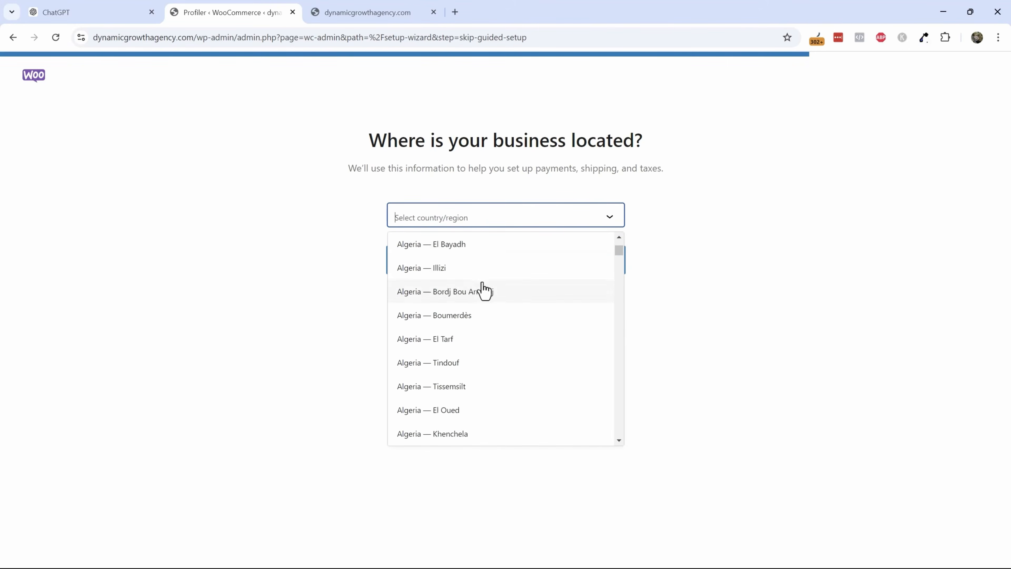
{"action": "left_click_drag", "start_coordinate": [618, 251], "coordinate": [622, 275]}
{"action": "scroll", "coordinate": [485, 327], "scroll_direction": "up", "scroll_amount": 8}
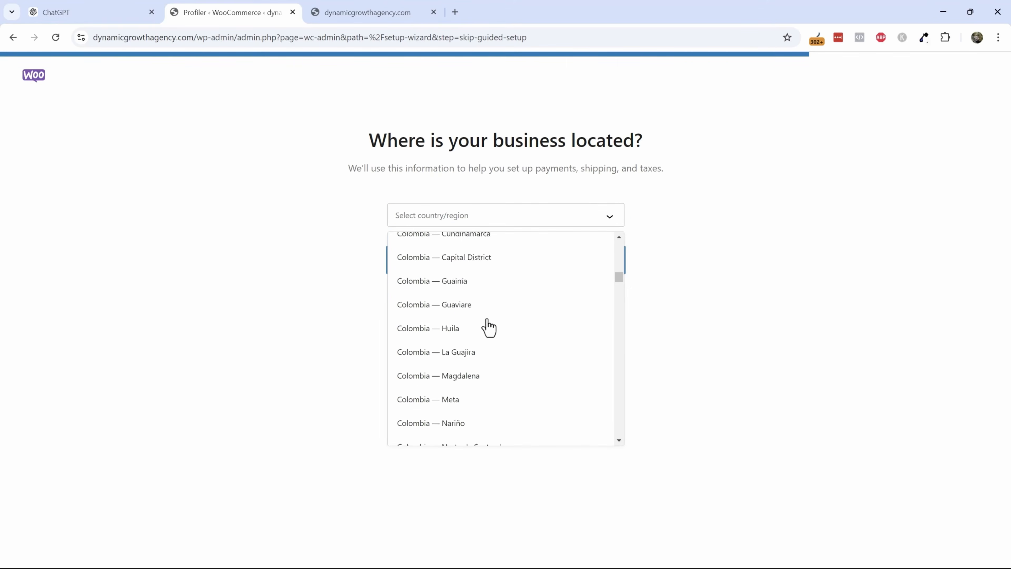
{"action": "scroll", "coordinate": [489, 327], "scroll_direction": "up", "scroll_amount": 20}
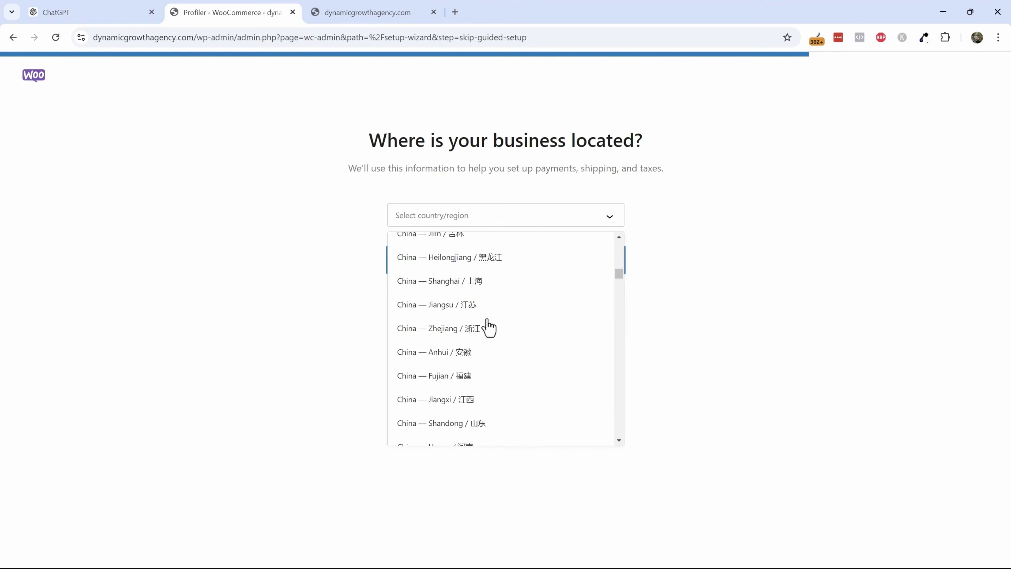
{"action": "scroll", "coordinate": [488, 326], "scroll_direction": "up", "scroll_amount": 15}
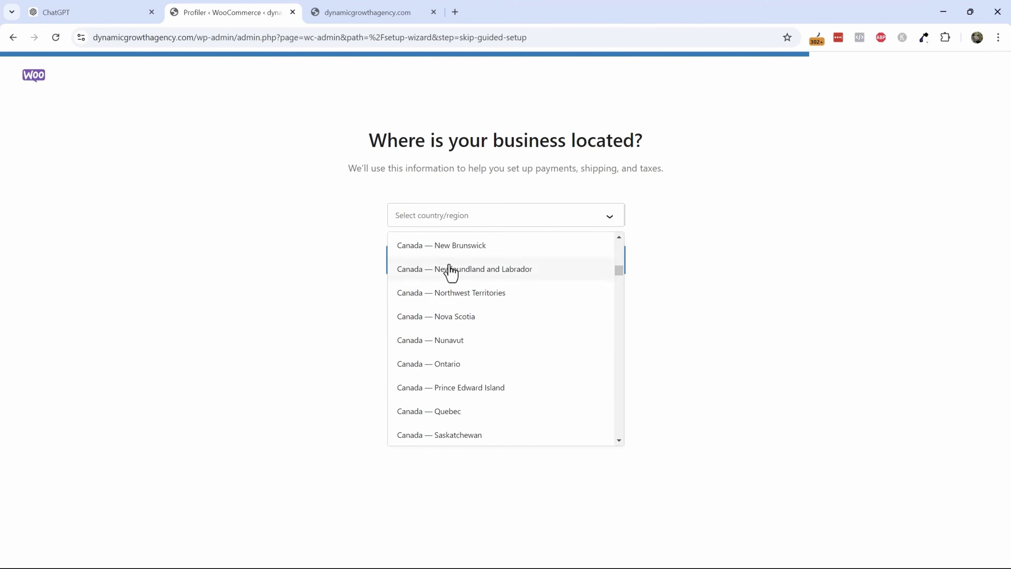
{"action": "left_click", "coordinate": [448, 364]}
{"action": "left_click", "coordinate": [500, 265]}
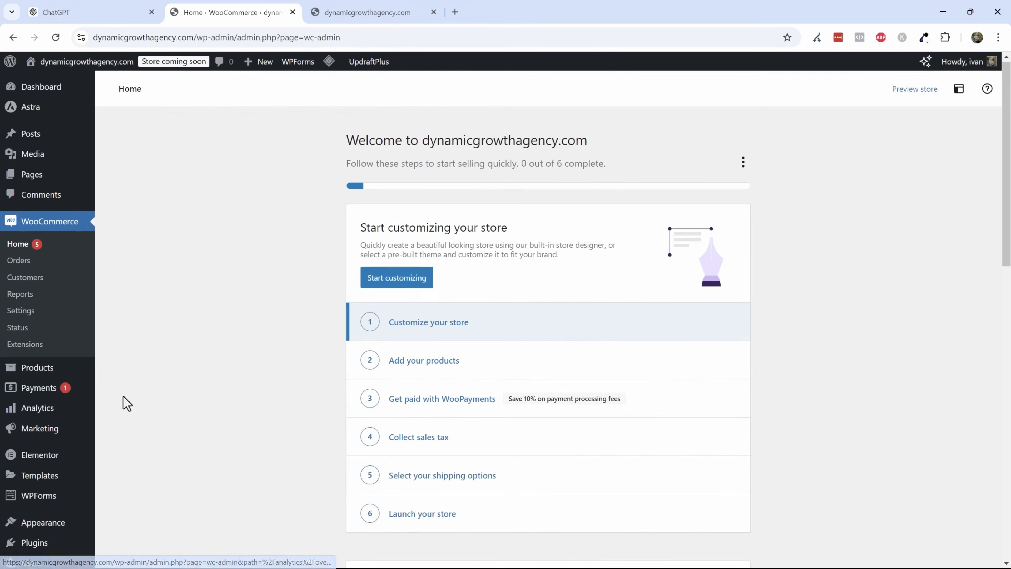
- Search for wpfunnels, then install and activate the WPFunnels funnel builder plugin
{"action": "scroll", "coordinate": [124, 404], "scroll_direction": "down", "scroll_amount": 3}
{"action": "mouse_move", "coordinate": [28, 425]}
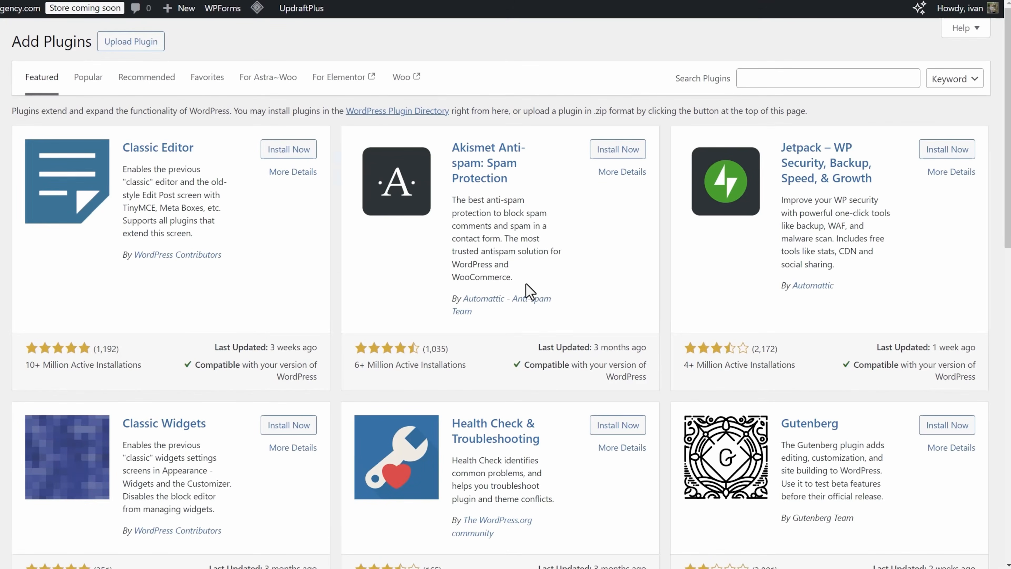
{"action": "left_click", "coordinate": [773, 78]}
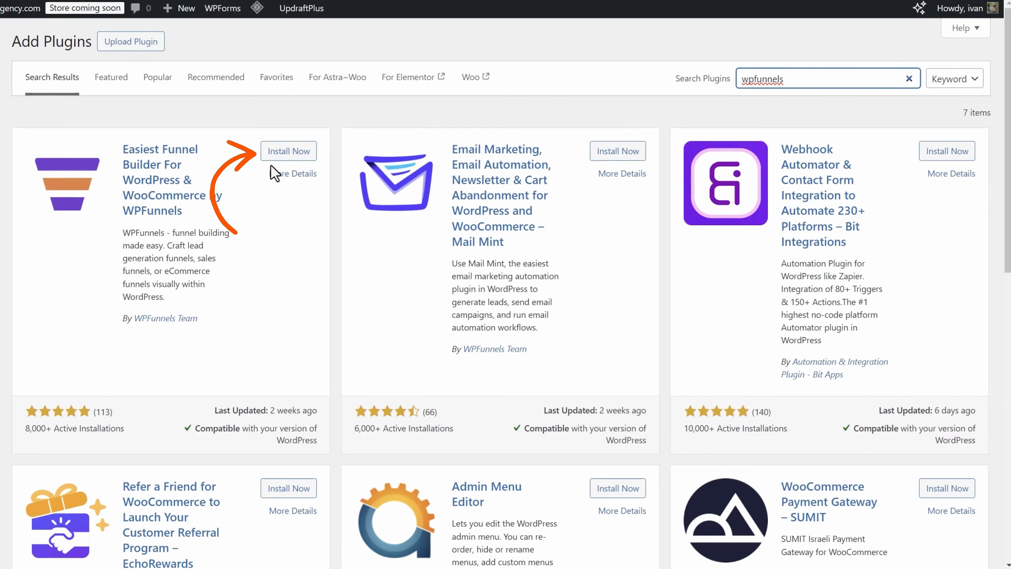
{"action": "left_click", "coordinate": [286, 152]}
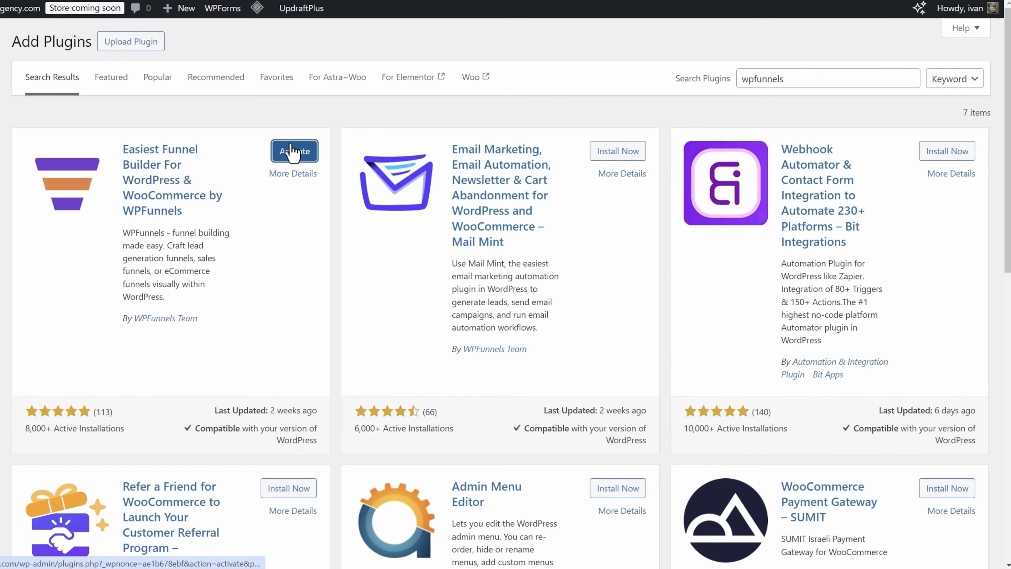
{"action": "left_click", "coordinate": [293, 152]}
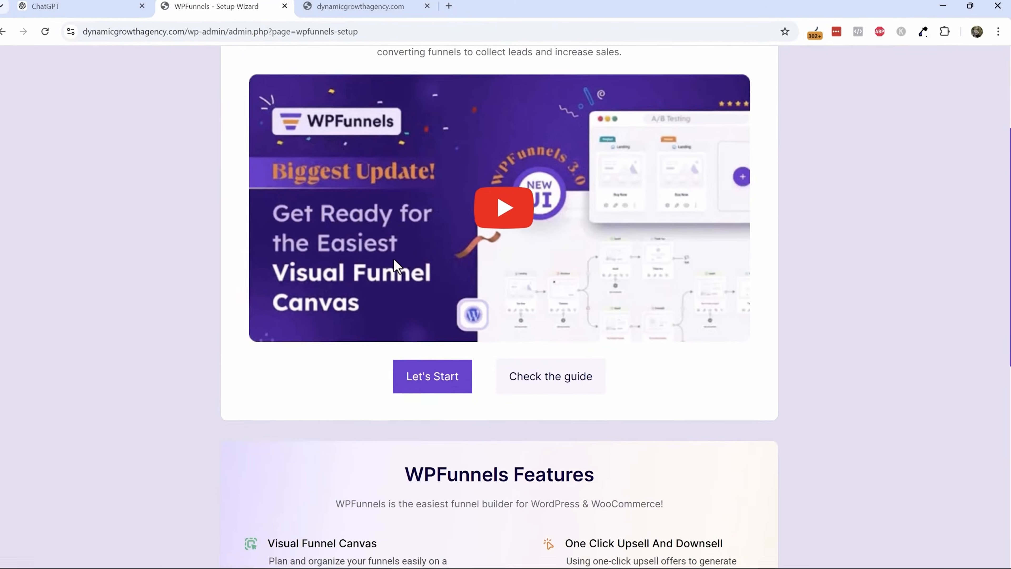
- Complete the WPFunnels setup wizard choosing Elementor as page builder and switching off the tips opt-in
{"action": "left_click", "coordinate": [439, 385]}
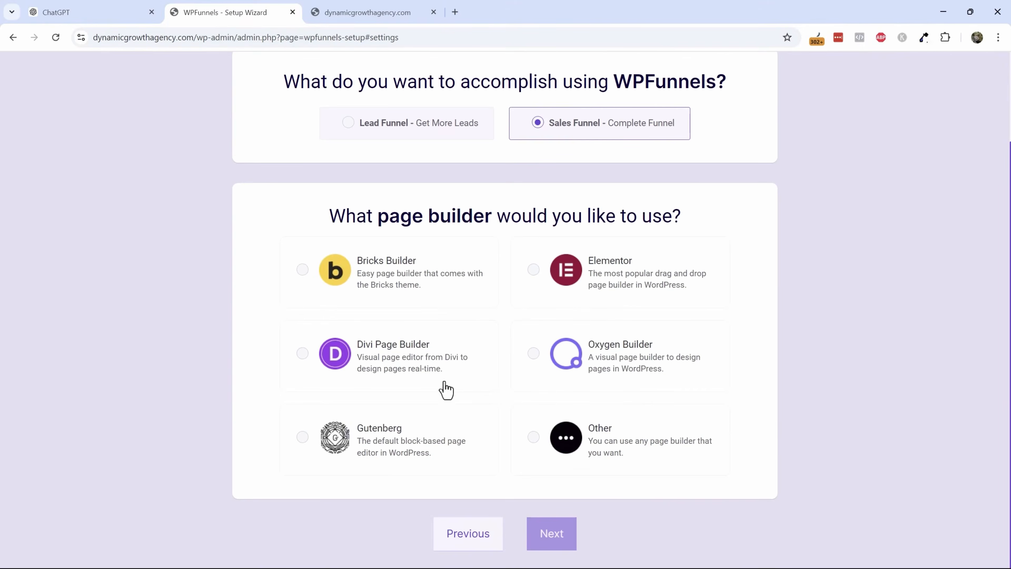
{"action": "left_click", "coordinate": [609, 297]}
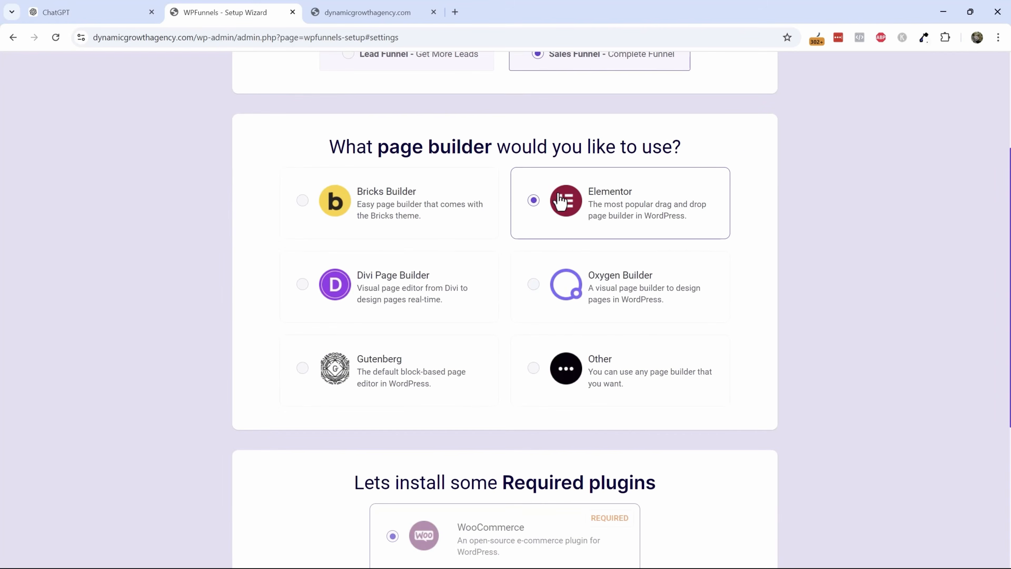
{"action": "scroll", "coordinate": [634, 285], "scroll_direction": "down", "scroll_amount": 6}
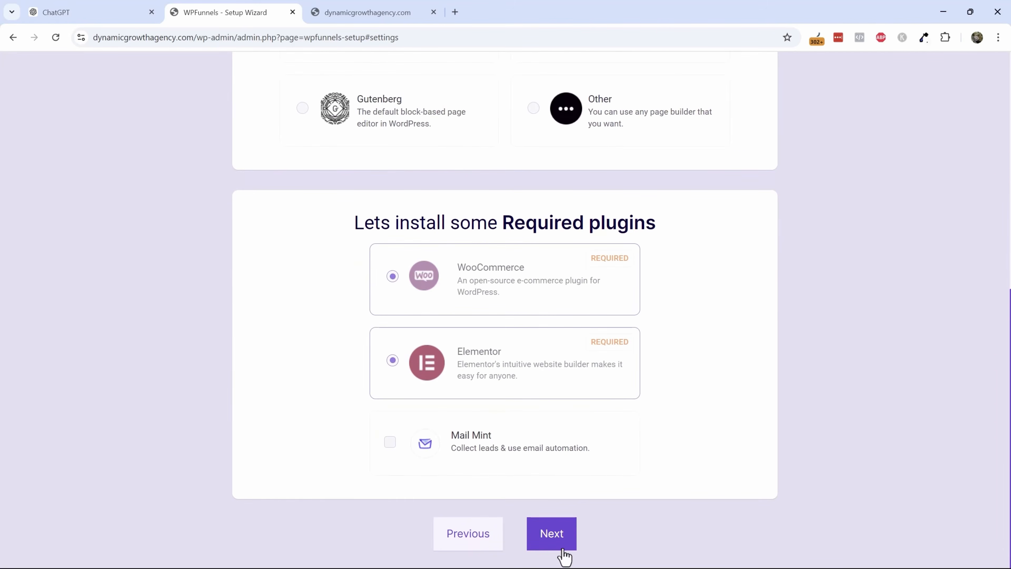
{"action": "left_click", "coordinate": [551, 545]}
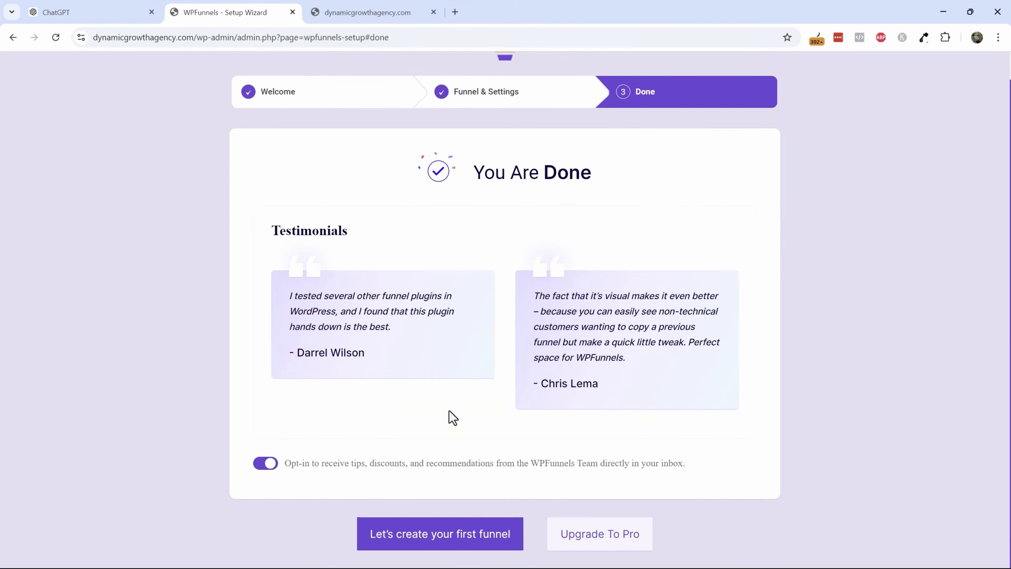
{"action": "left_click", "coordinate": [261, 462]}
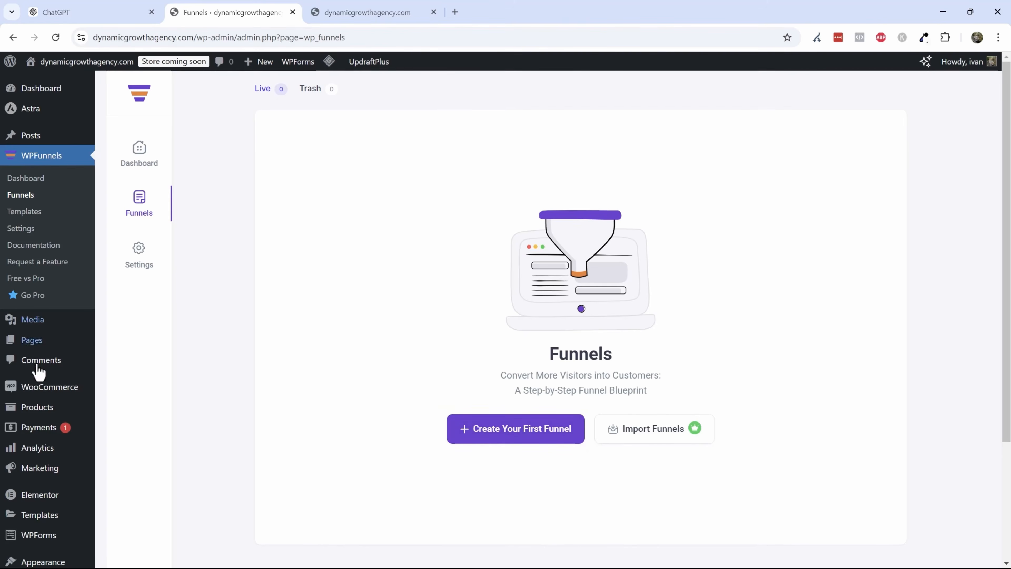
- Search the plugin directory for stripe, then install and activate the WooCommerce Stripe Payment Gateway plugin
{"action": "mouse_move", "coordinate": [48, 478]}
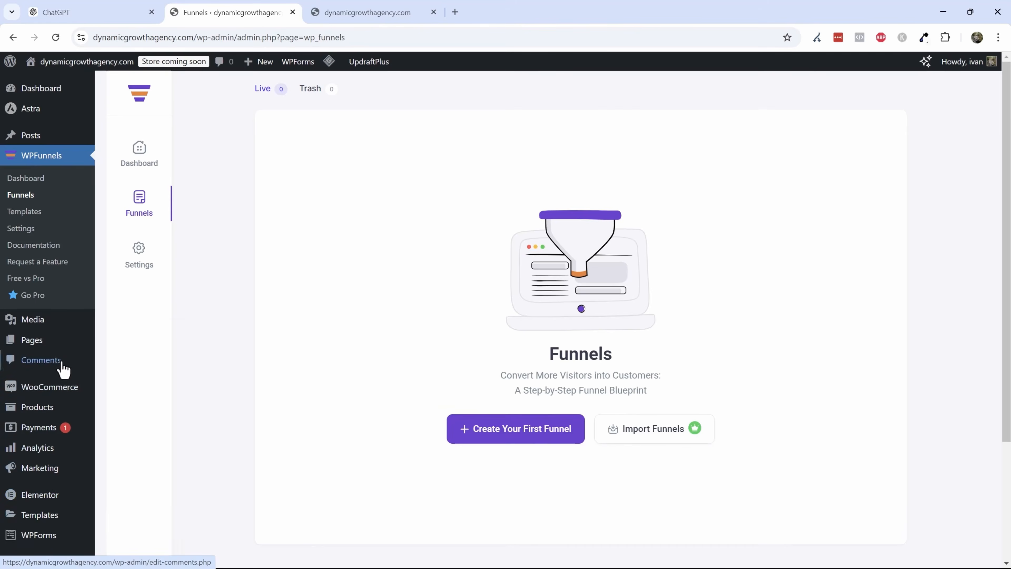
{"action": "scroll", "coordinate": [61, 366], "scroll_direction": "down", "scroll_amount": 3}
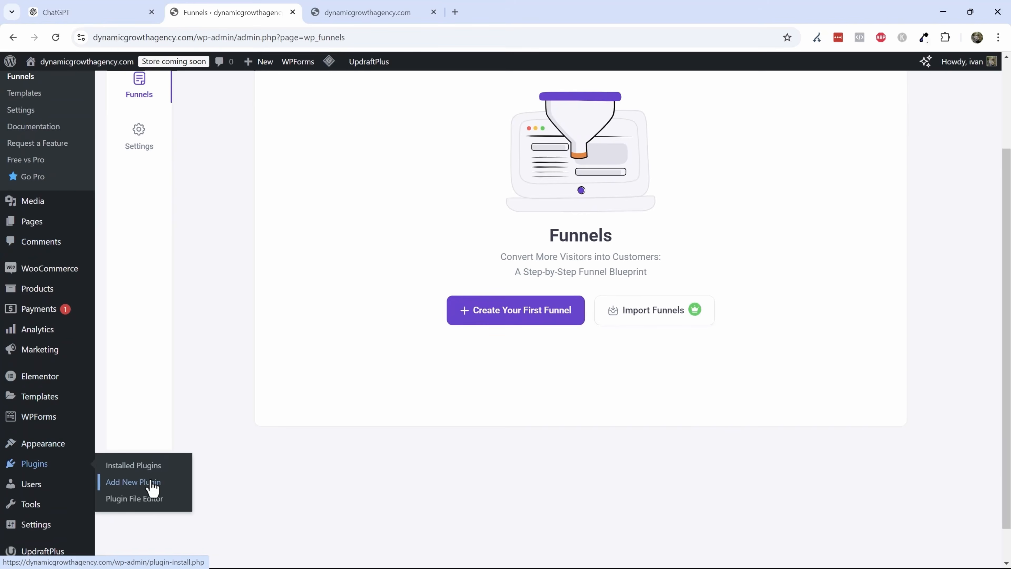
{"action": "left_click", "coordinate": [153, 483]}
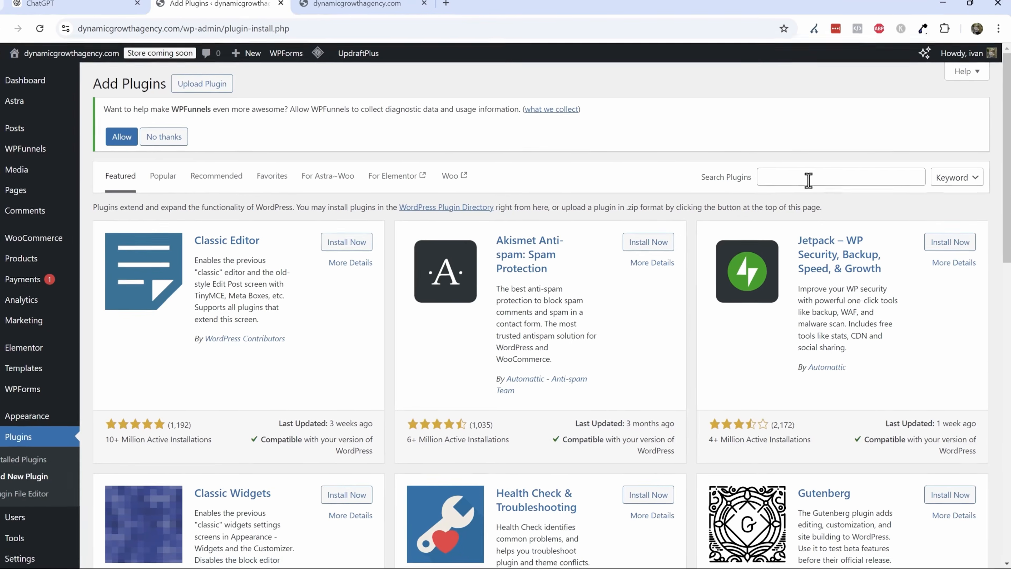
{"action": "left_click", "coordinate": [808, 182]}
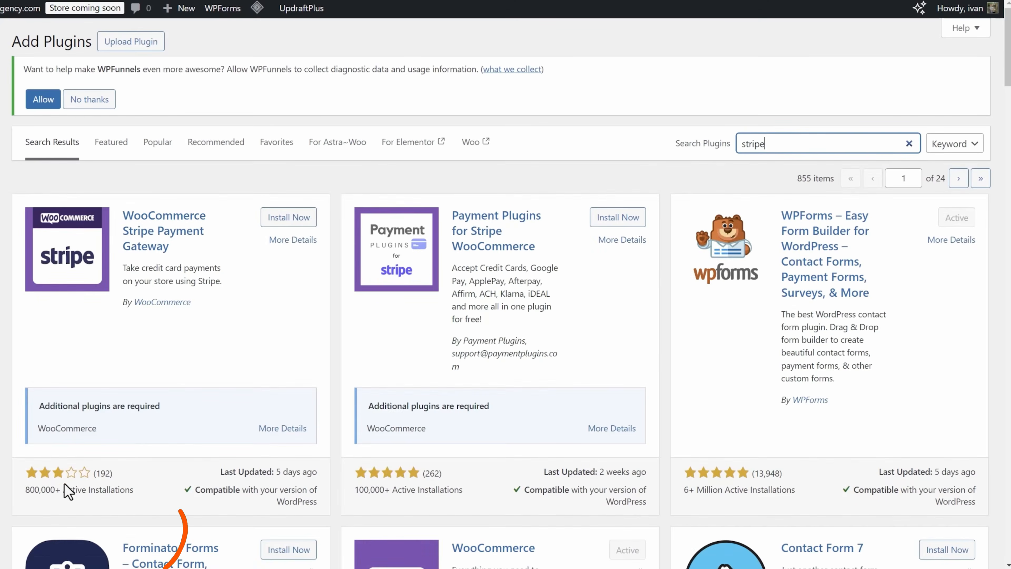
{"action": "left_click", "coordinate": [279, 218]}
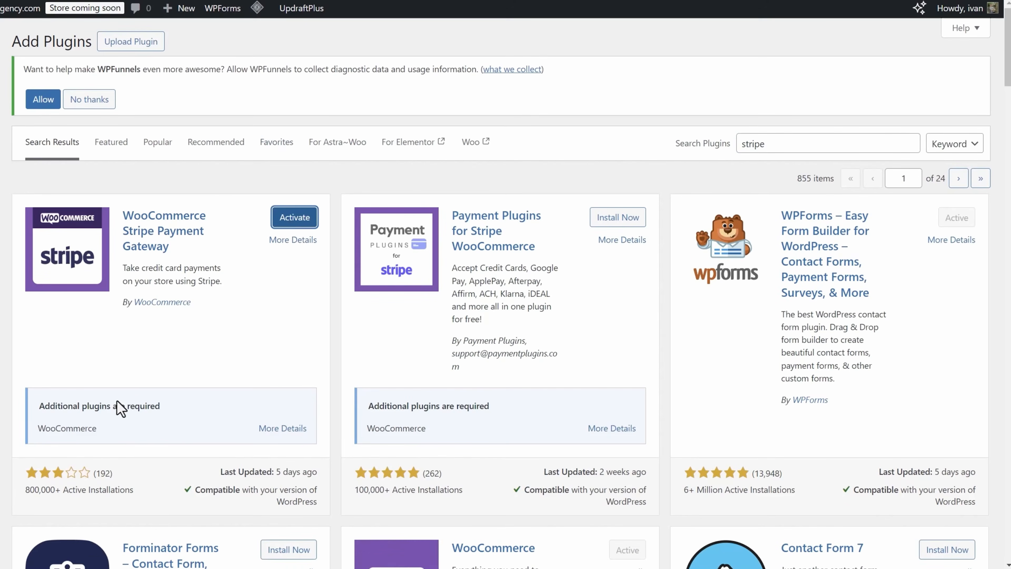
{"action": "left_click", "coordinate": [290, 223]}
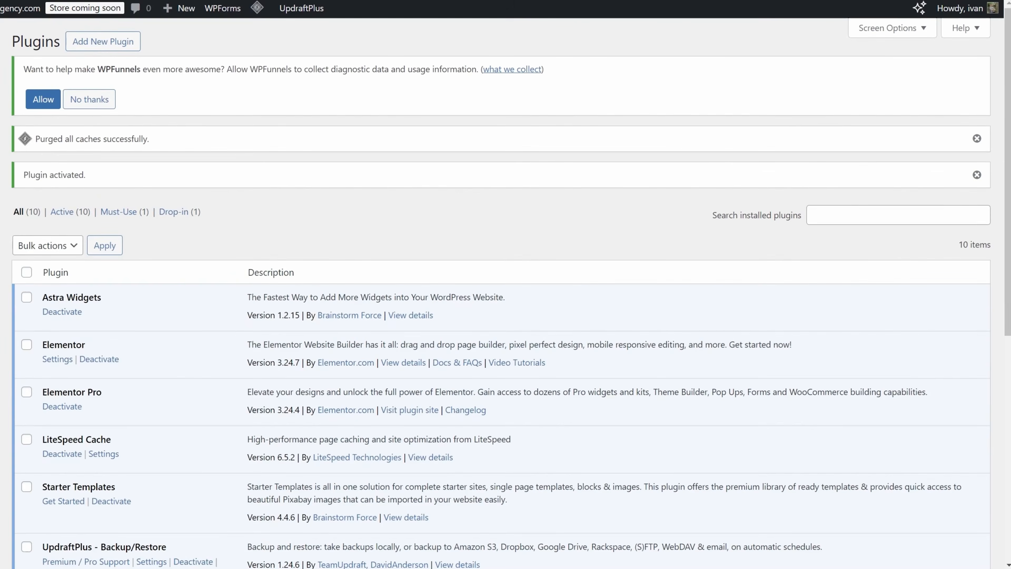
- Search the plugin directory for paypal, then install and activate the WooCommerce PayPal Payments plugin
{"action": "left_click", "coordinate": [92, 48]}
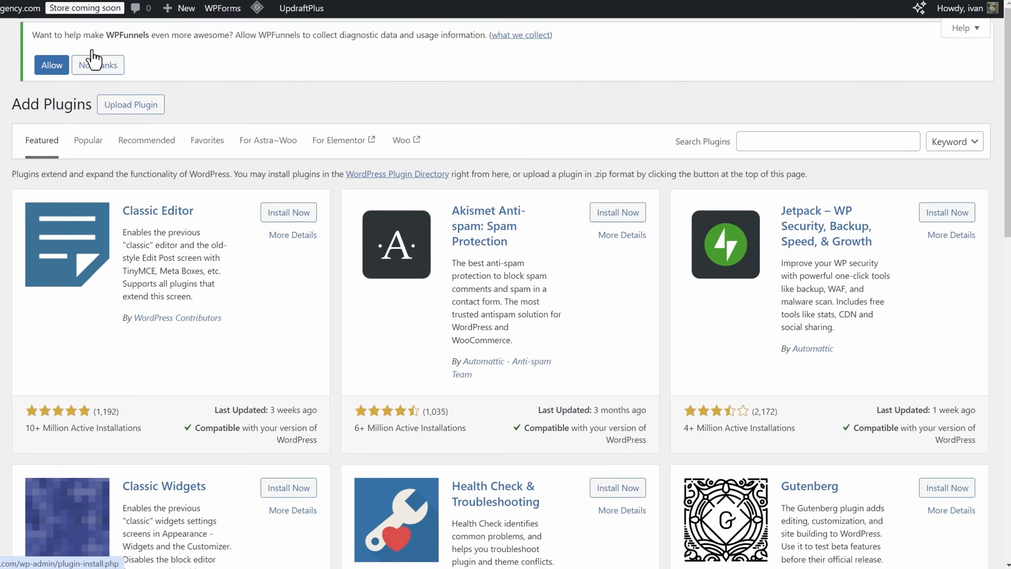
{"action": "left_click", "coordinate": [754, 139]}
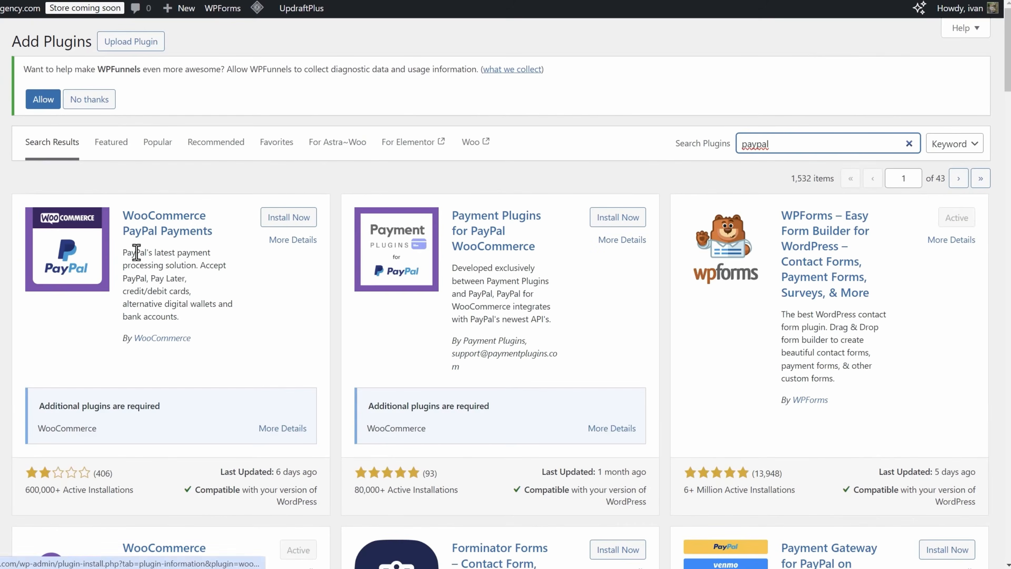
{"action": "left_click", "coordinate": [279, 219]}
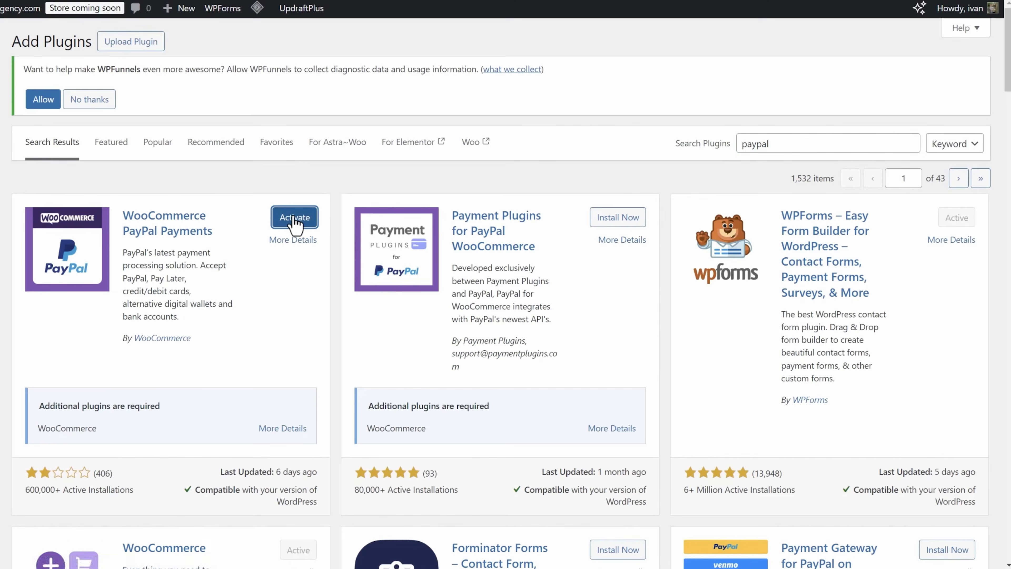
{"action": "left_click", "coordinate": [293, 218]}
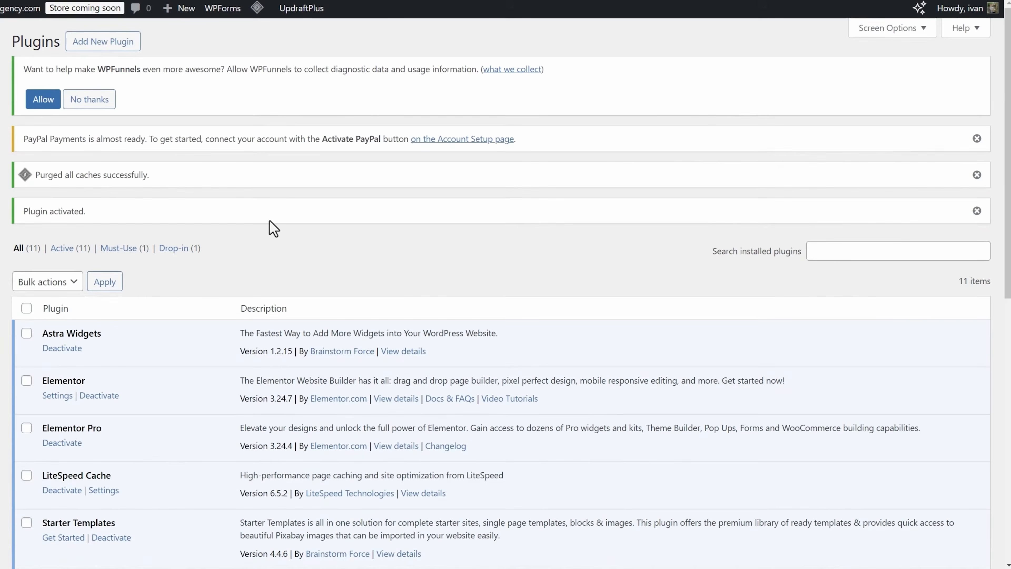
- Deactivate and delete the WPForms Lite plugin
{"action": "scroll", "coordinate": [272, 254], "scroll_direction": "down", "scroll_amount": 10}
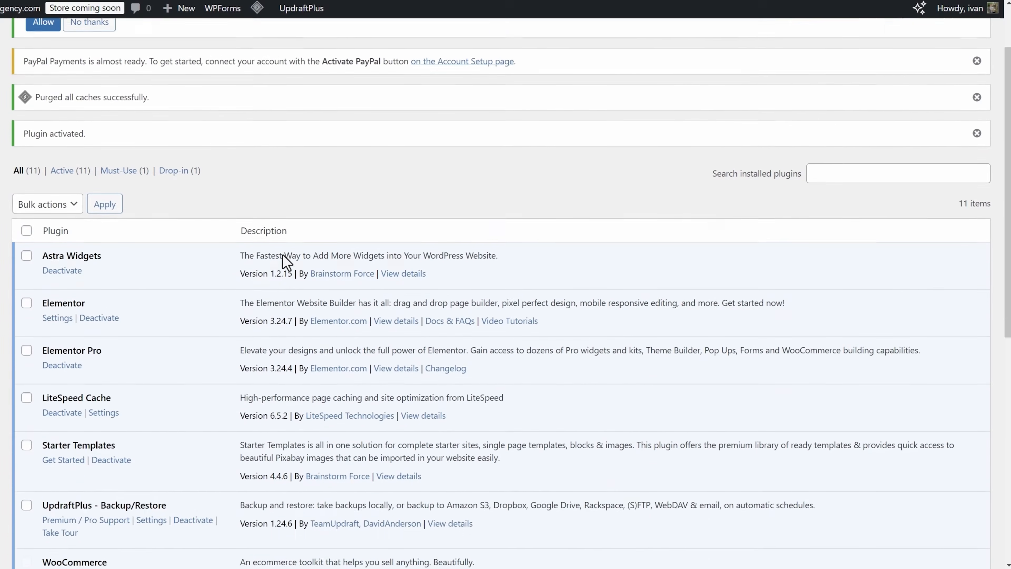
{"action": "scroll", "coordinate": [270, 275], "scroll_direction": "down", "scroll_amount": 1}
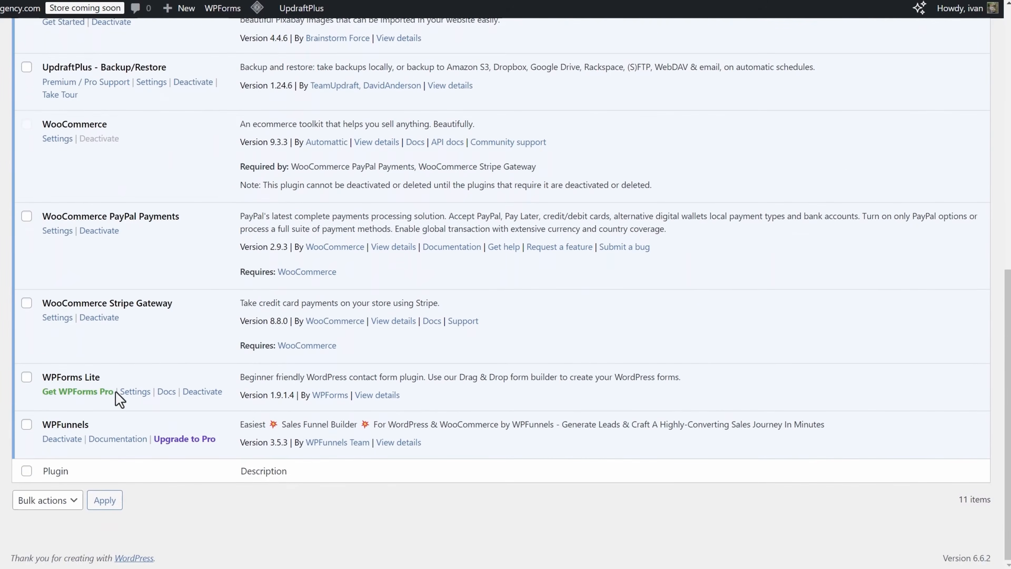
{"action": "left_click", "coordinate": [192, 393]}
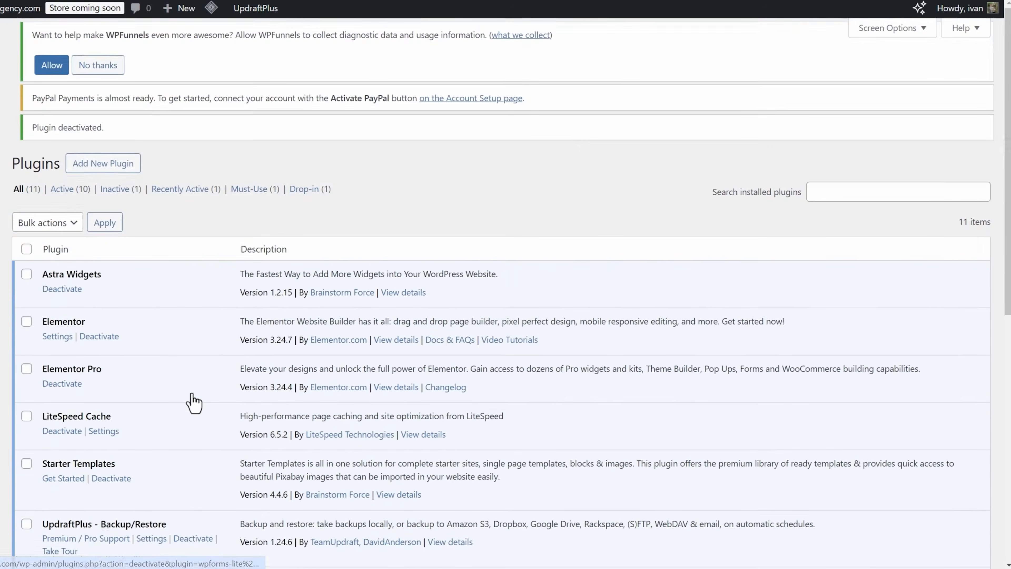
{"action": "scroll", "coordinate": [165, 289], "scroll_direction": "down", "scroll_amount": 10}
{"action": "scroll", "coordinate": [165, 299], "scroll_direction": "down", "scroll_amount": 1}
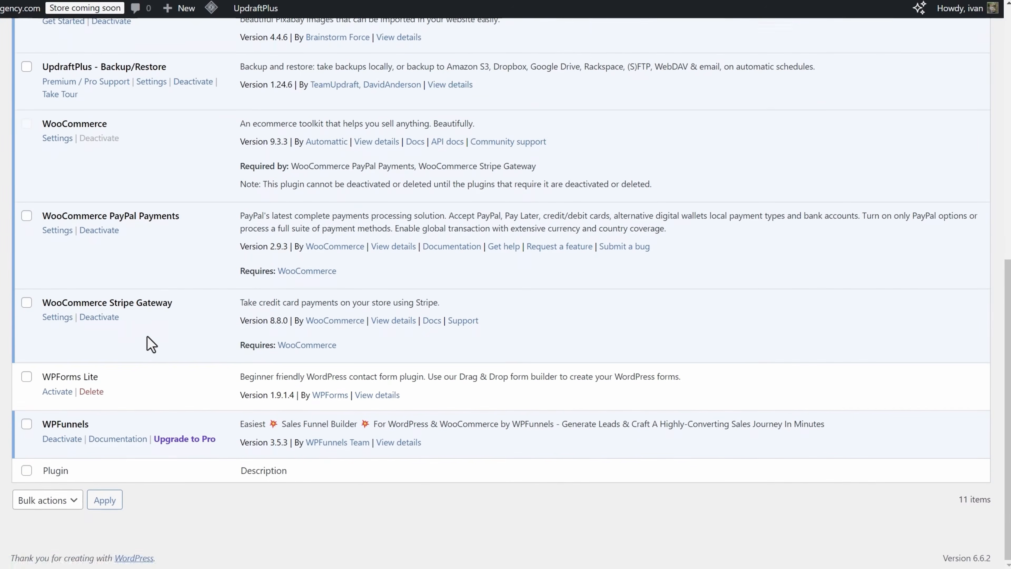
{"action": "left_click", "coordinate": [91, 391]}
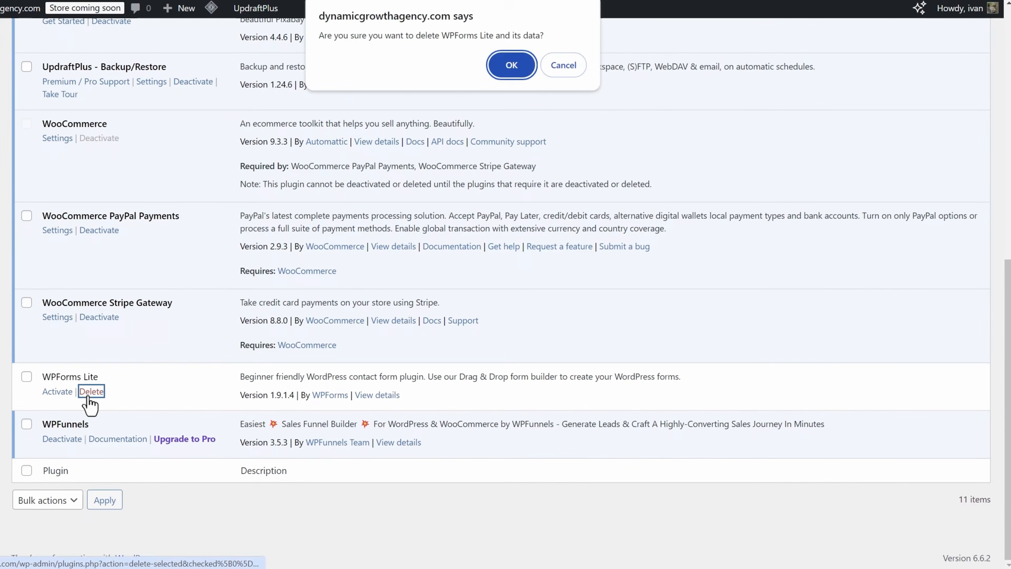
{"action": "left_click", "coordinate": [512, 65]}
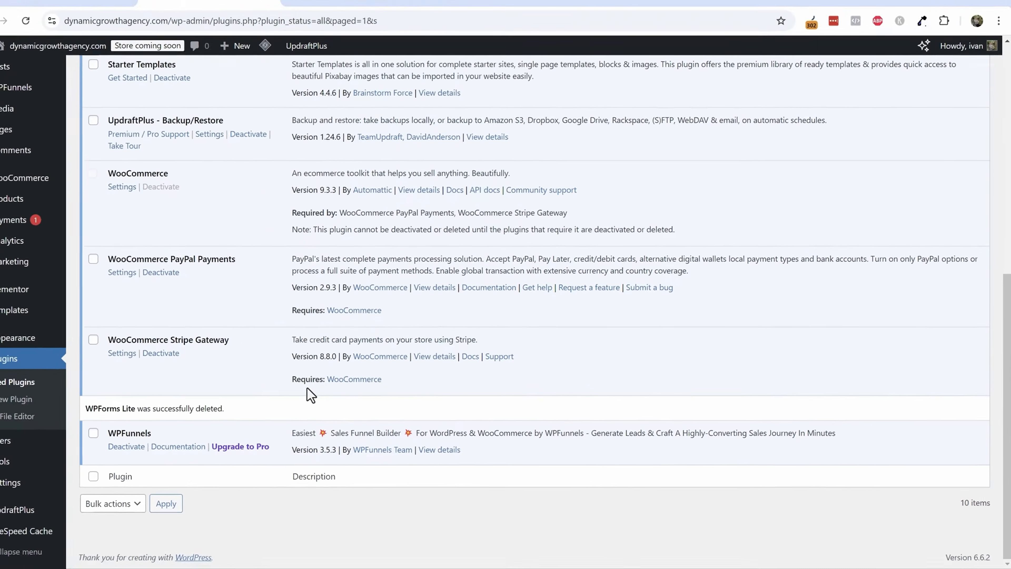
- Open the products list and then the product CSV import page
{"action": "scroll", "coordinate": [303, 390], "scroll_direction": "up", "scroll_amount": 10}
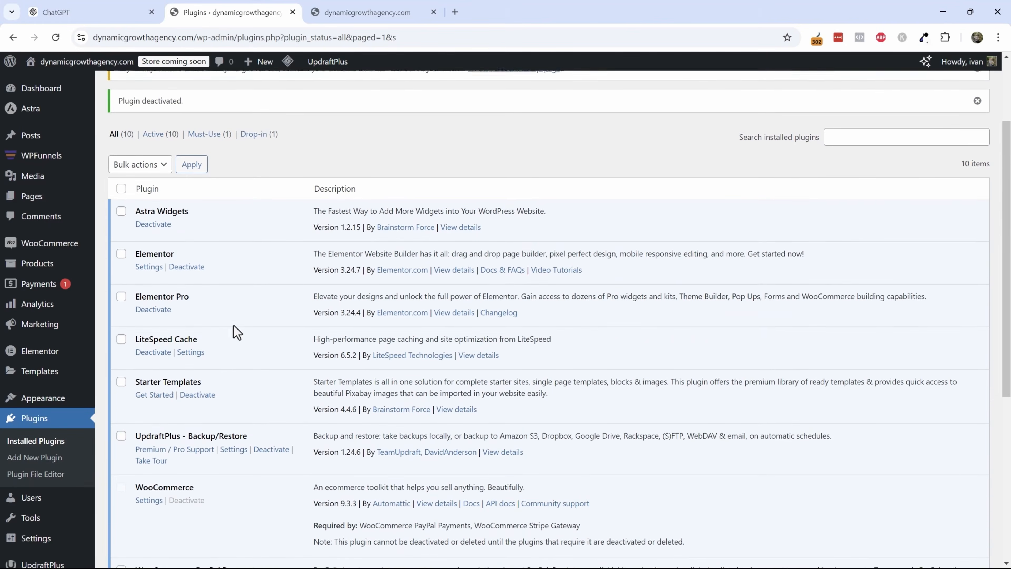
{"action": "scroll", "coordinate": [159, 294], "scroll_direction": "up", "scroll_amount": 2}
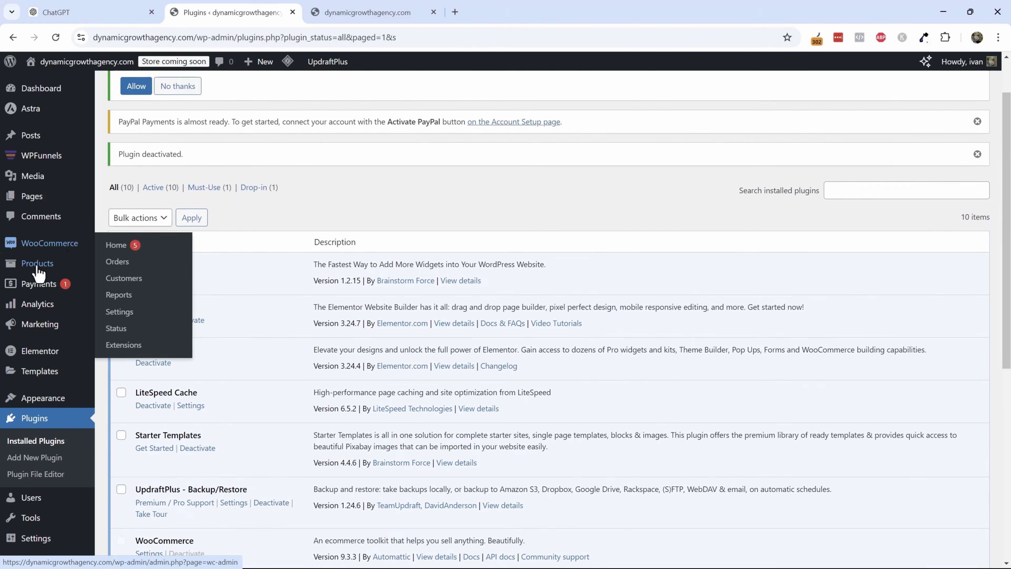
{"action": "mouse_move", "coordinate": [40, 264]}
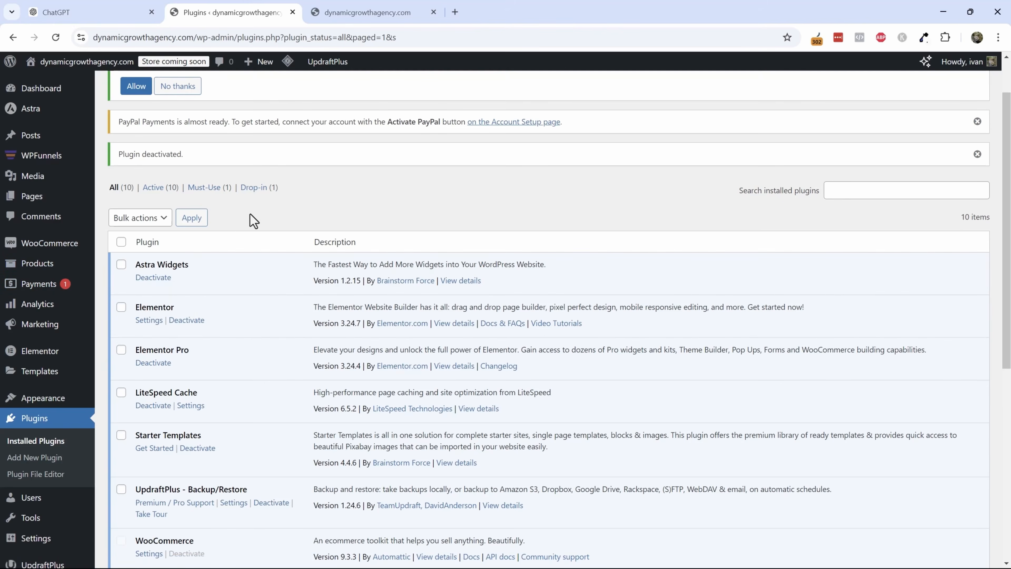
{"action": "scroll", "coordinate": [254, 221], "scroll_direction": "up", "scroll_amount": 2}
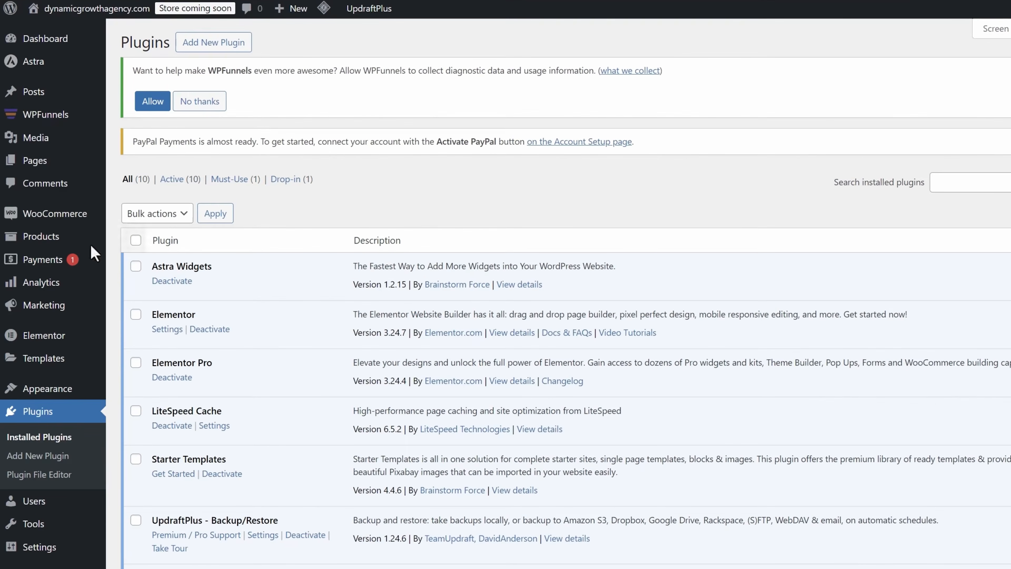
{"action": "mouse_move", "coordinate": [27, 265]}
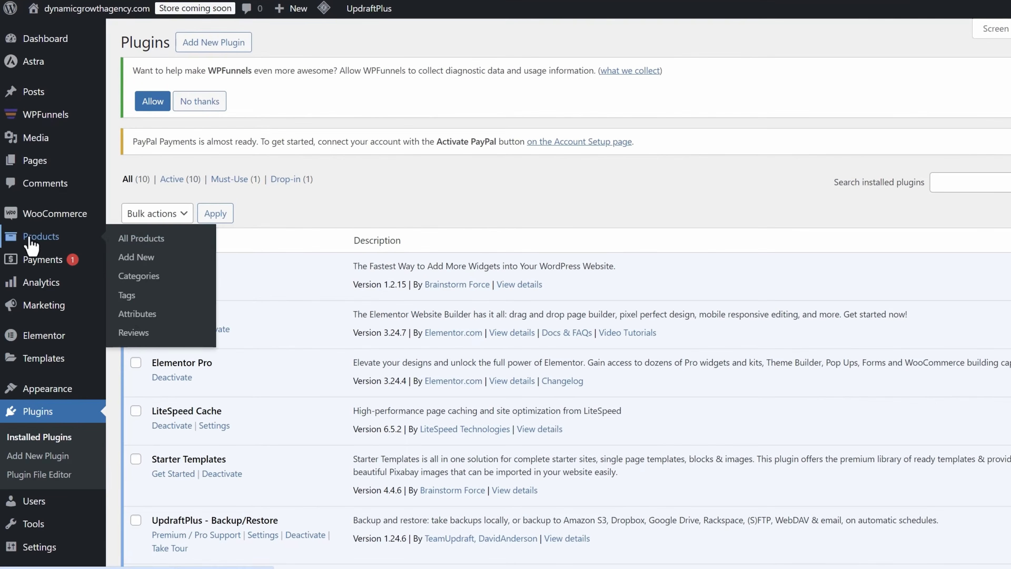
{"action": "left_click", "coordinate": [150, 239]}
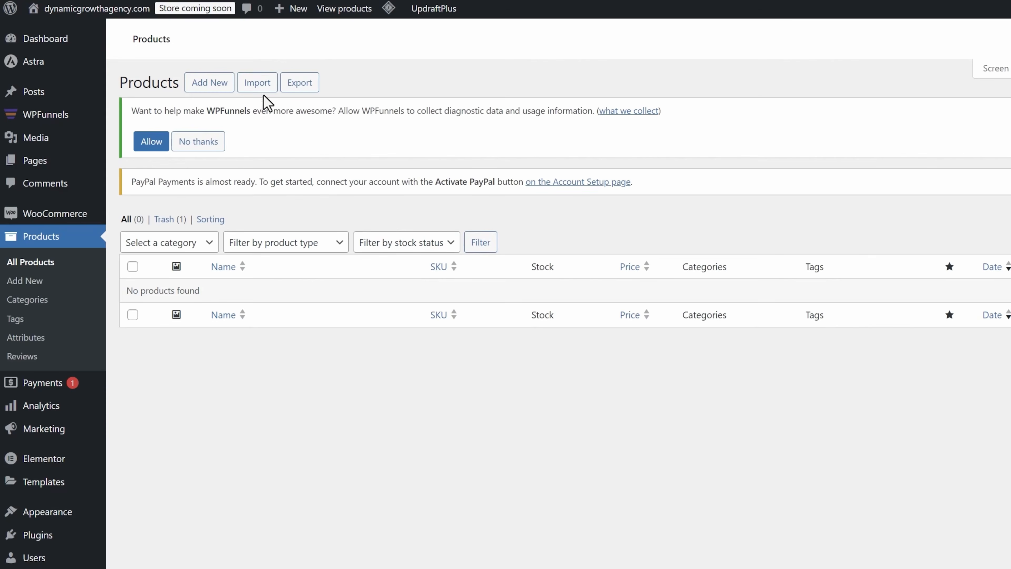
{"action": "left_click", "coordinate": [247, 84]}
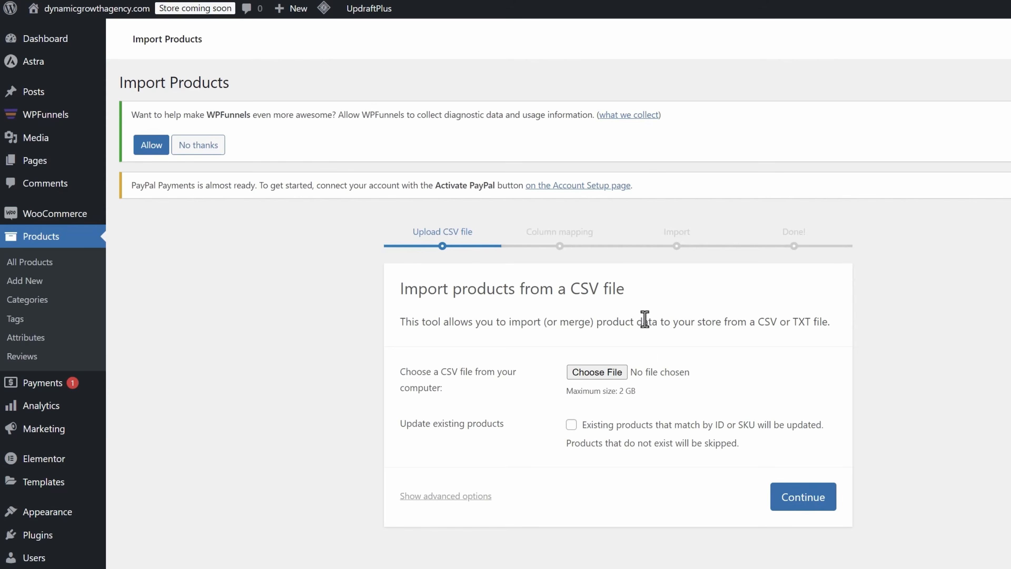
- Start a new product titled Dynamic Growth Agency T-Shirt
{"action": "left_click", "coordinate": [20, 280]}
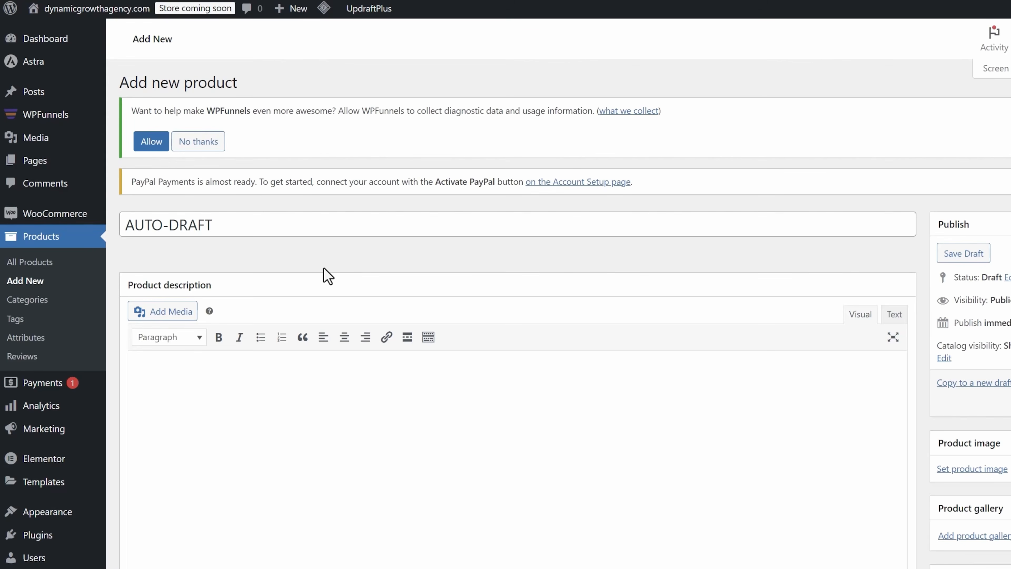
{"action": "left_click", "coordinate": [238, 226]}
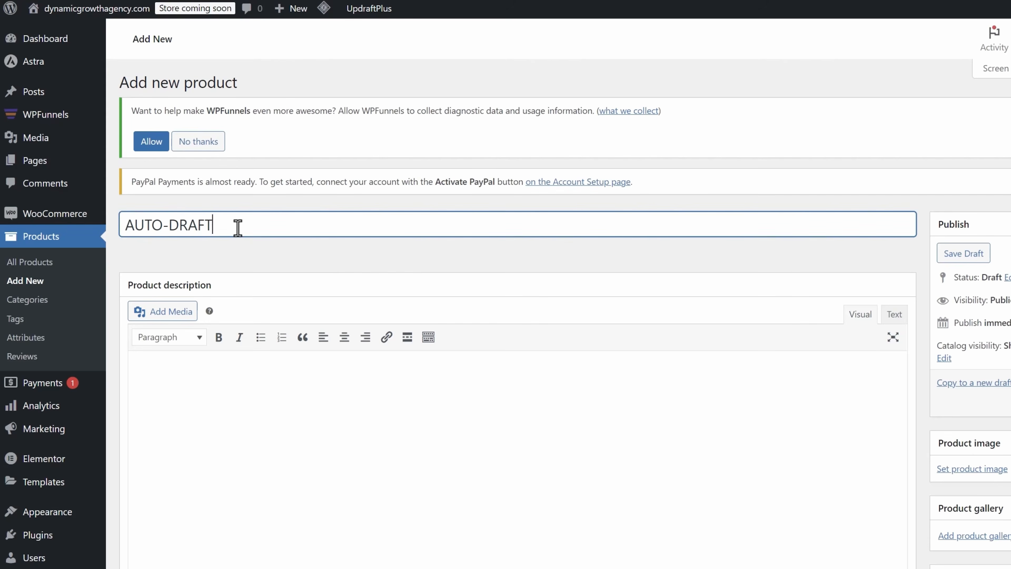
{"action": "key", "text": "ctrl+a"}
{"action": "type", "text": "Dyna"}
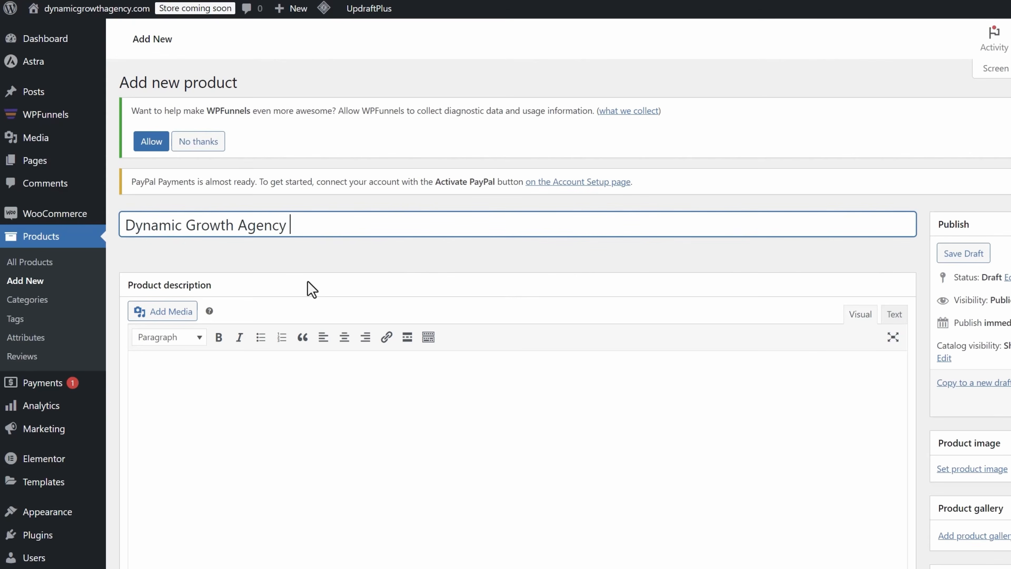
{"action": "type", "text": "mic Growth Agency T-Shirt"}
- In ChatGPT, ask it to write a description for the Dynamic Growth Agency T-Shirt
{"action": "key", "text": "ctrl+a"}
{"action": "key", "text": "ctrl+c"}
{"action": "left_click", "coordinate": [117, 4]}
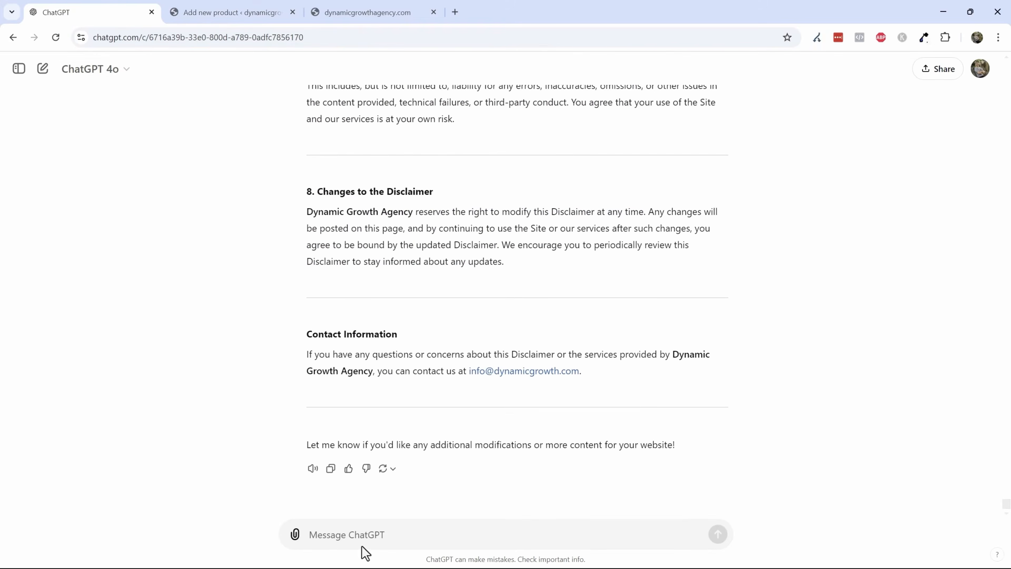
{"action": "left_click", "coordinate": [350, 532]}
{"action": "key", "text": "ctrl+v"}
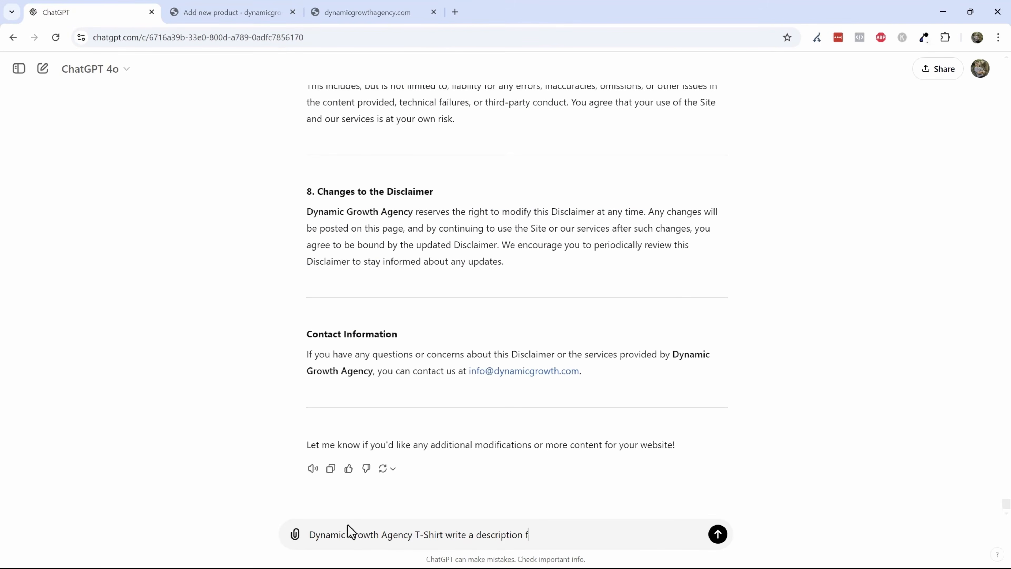
{"action": "key", "text": "Return"}
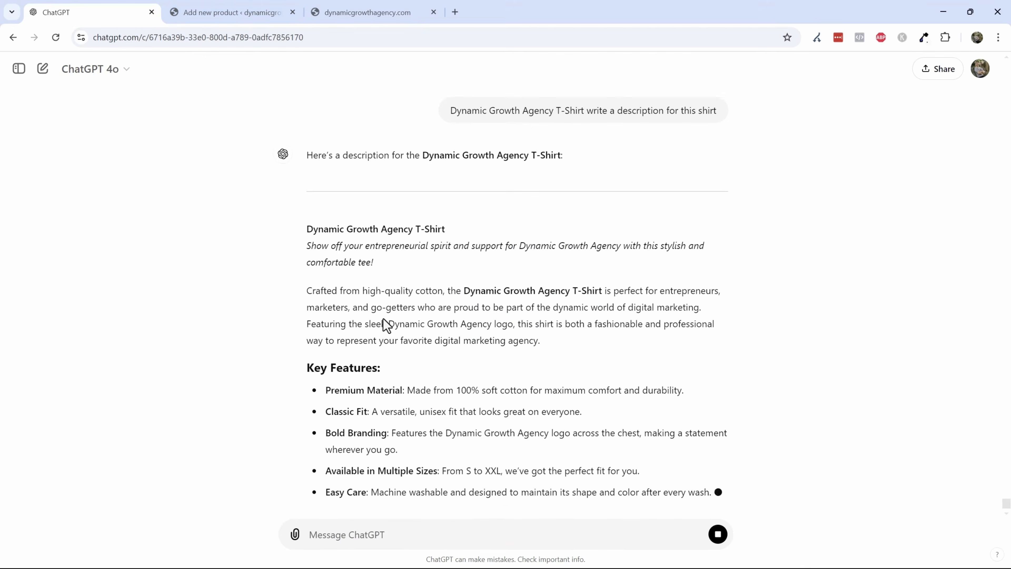
- Copy the generated shirt description and paste it into the product description
{"action": "triple_click", "coordinate": [385, 305]}
{"action": "key", "text": "ctrl+c"}
{"action": "left_click", "coordinate": [231, 12]}
{"action": "left_click", "coordinate": [199, 389]}
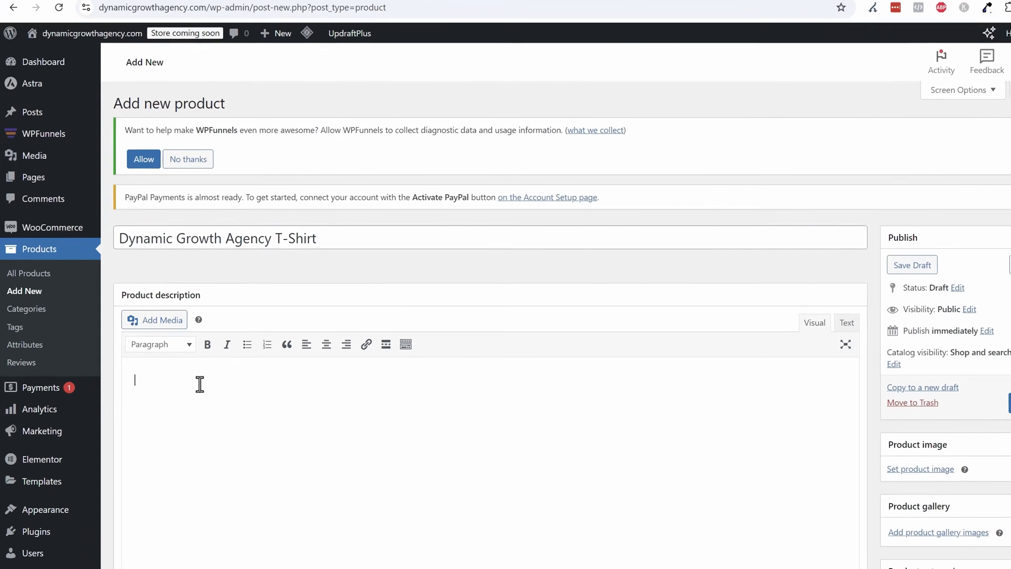
{"action": "key", "text": "ctrl+v"}
{"action": "scroll", "coordinate": [278, 372], "scroll_direction": "down", "scroll_amount": 6}
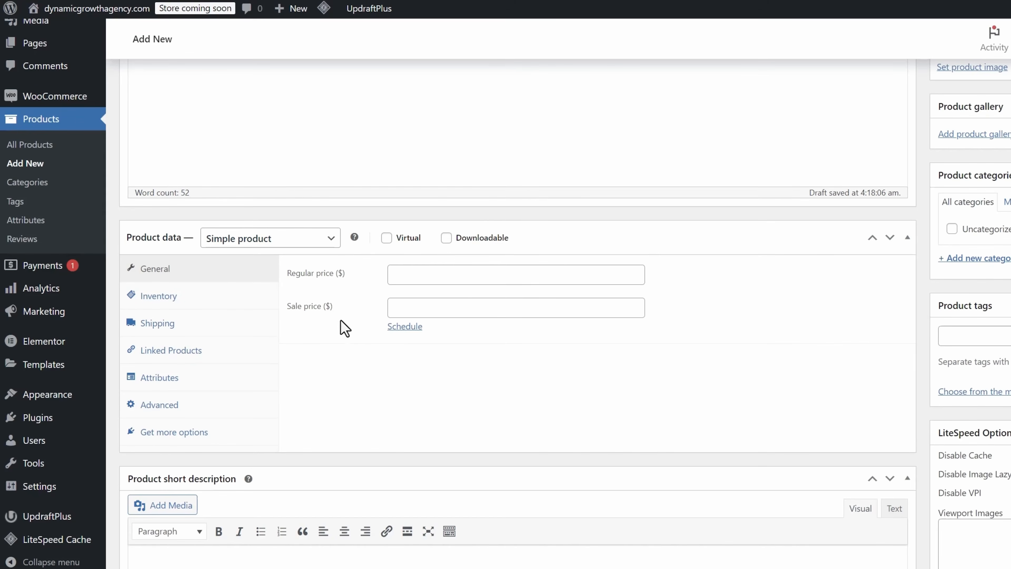
- Set the regular price to 49.99 and the sale price to 39.99
{"action": "left_click", "coordinate": [412, 275]}
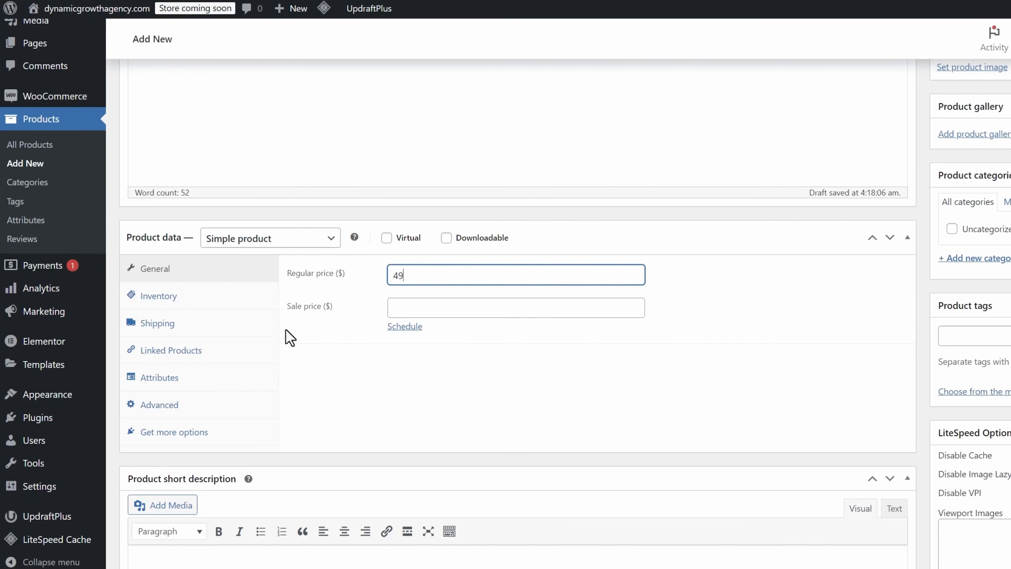
{"action": "key", "text": "Tab"}
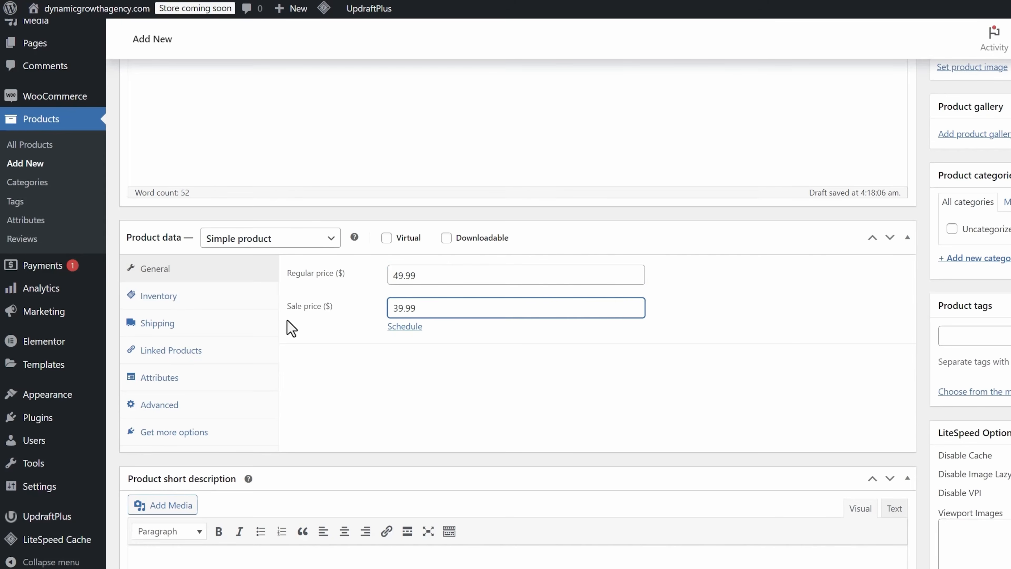
- Review the product's inventory, shipping and linked products settings
{"action": "left_click", "coordinate": [223, 296]}
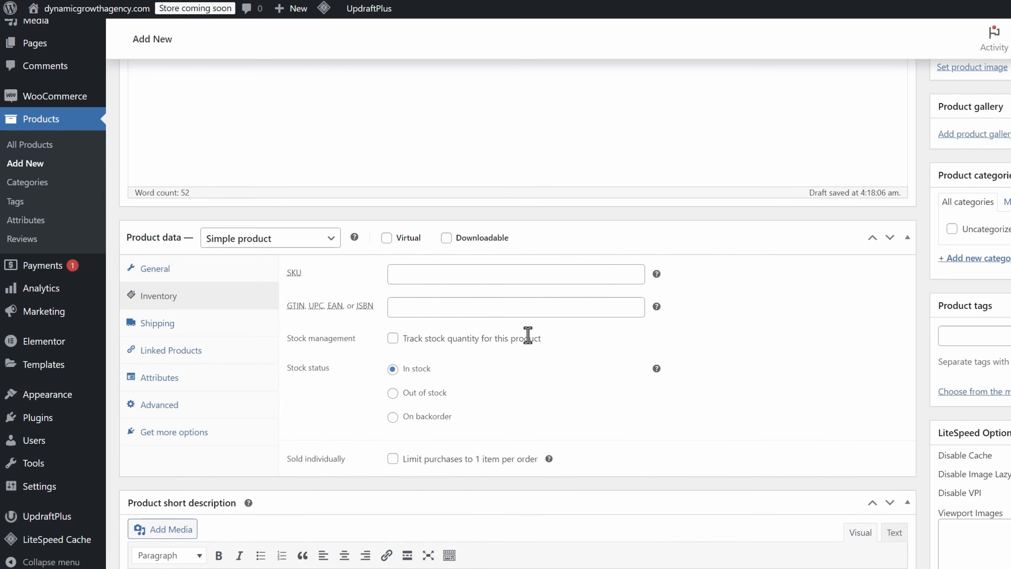
{"action": "left_click", "coordinate": [158, 325]}
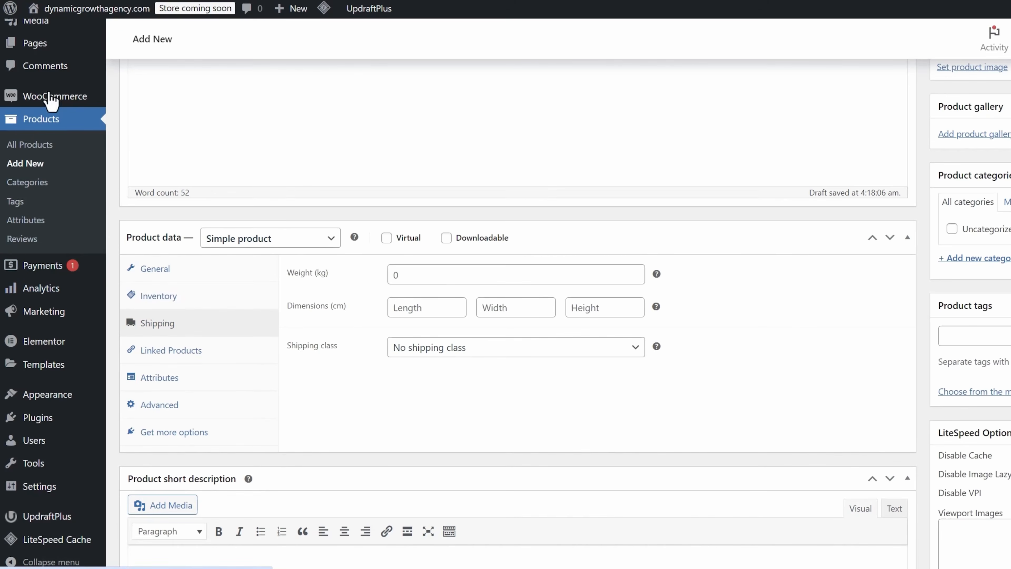
{"action": "left_click", "coordinate": [245, 356]}
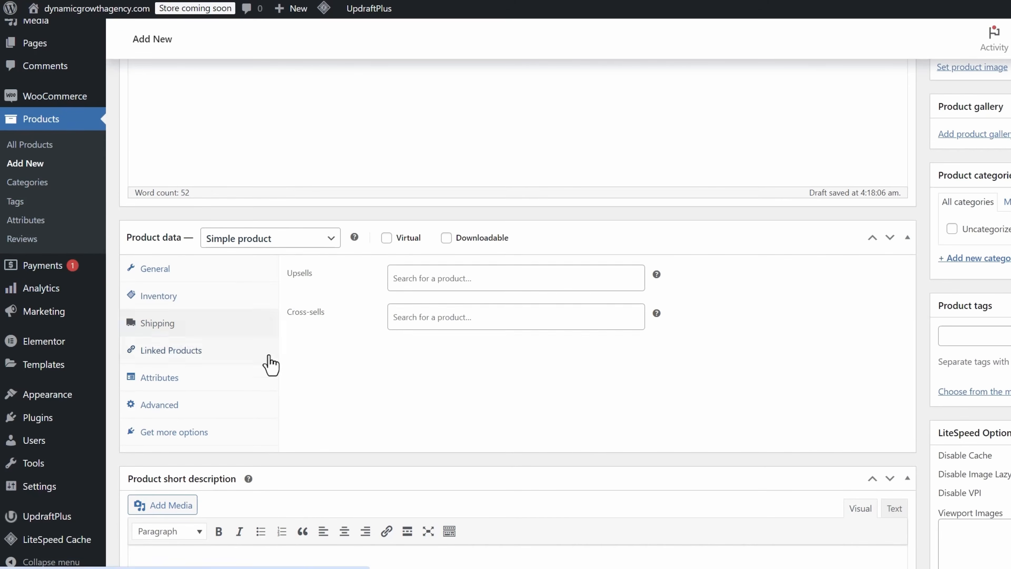
- Add a size attribute with the values small, medium and large, and save the attributes
{"action": "left_click", "coordinate": [175, 380]}
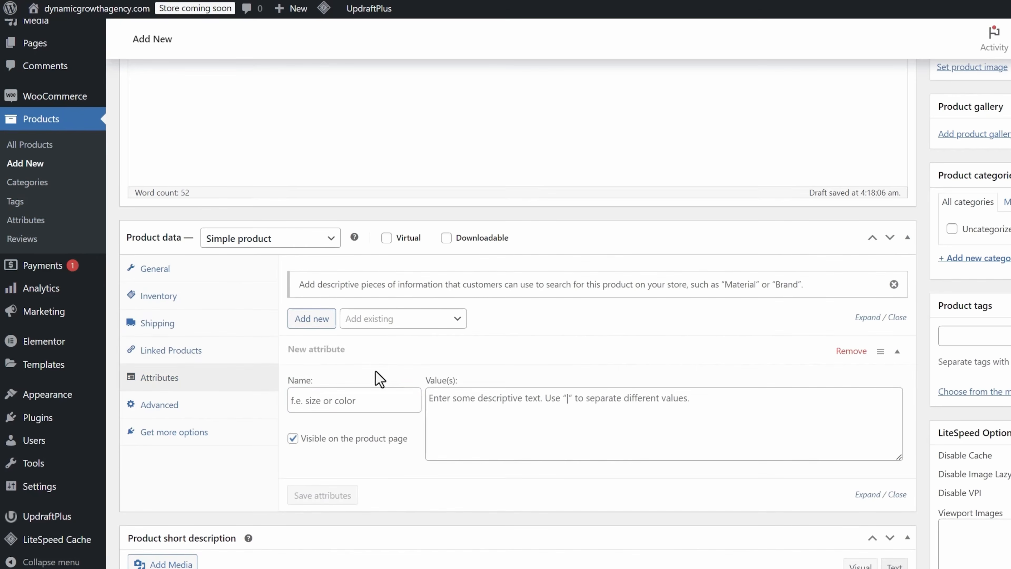
{"action": "left_click", "coordinate": [346, 400]}
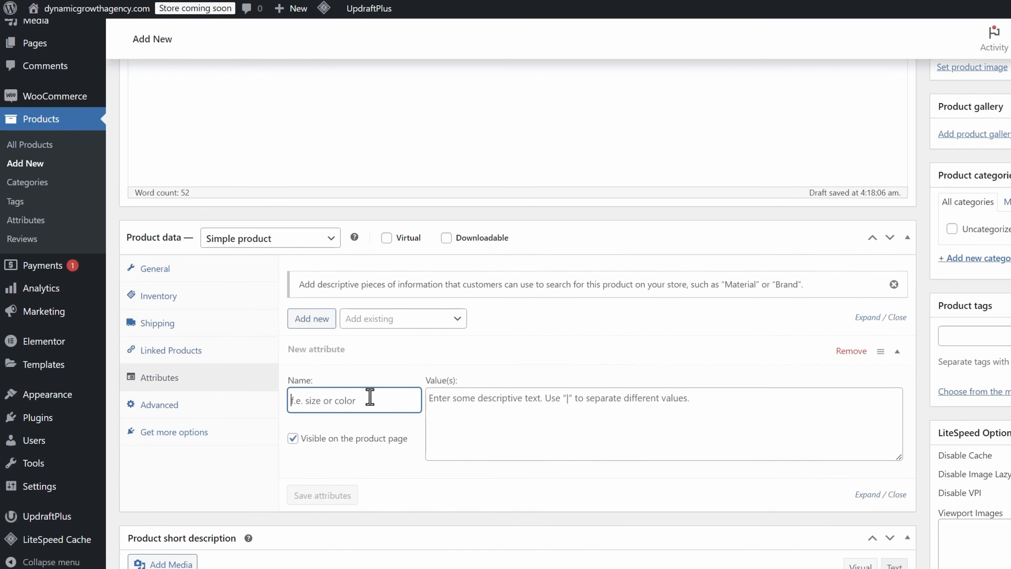
{"action": "type", "text": "size"}
{"action": "key", "text": "Tab"}
{"action": "type", "text": "s"}
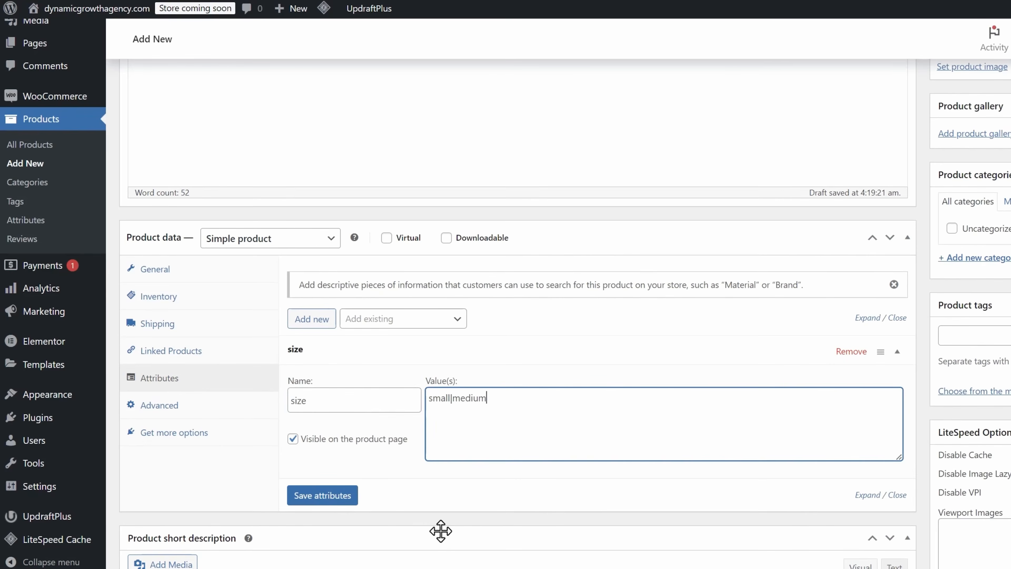
{"action": "type", "text": "mall|medium|large"}
{"action": "left_click", "coordinate": [344, 498]}
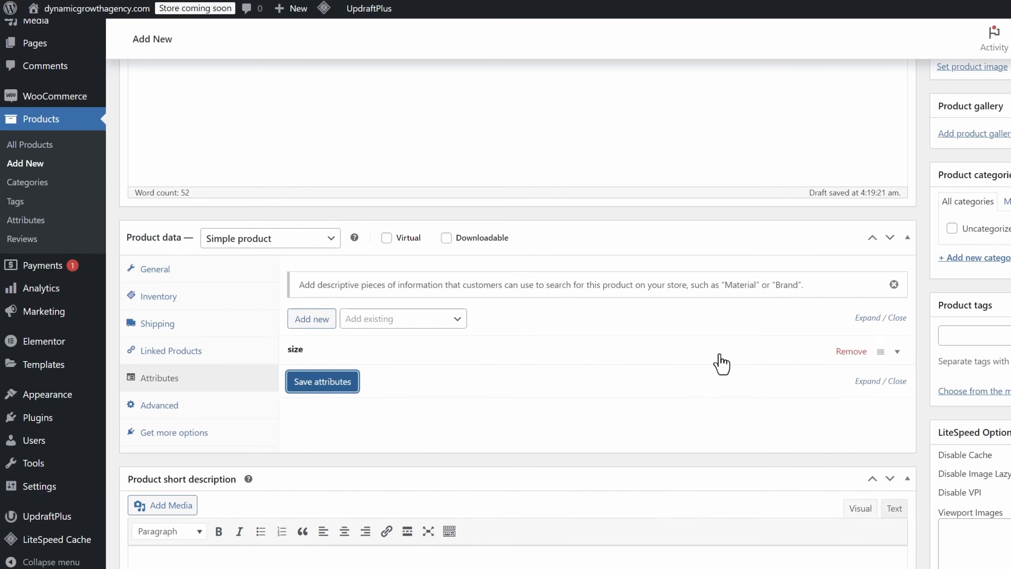
{"action": "left_click", "coordinate": [731, 352]}
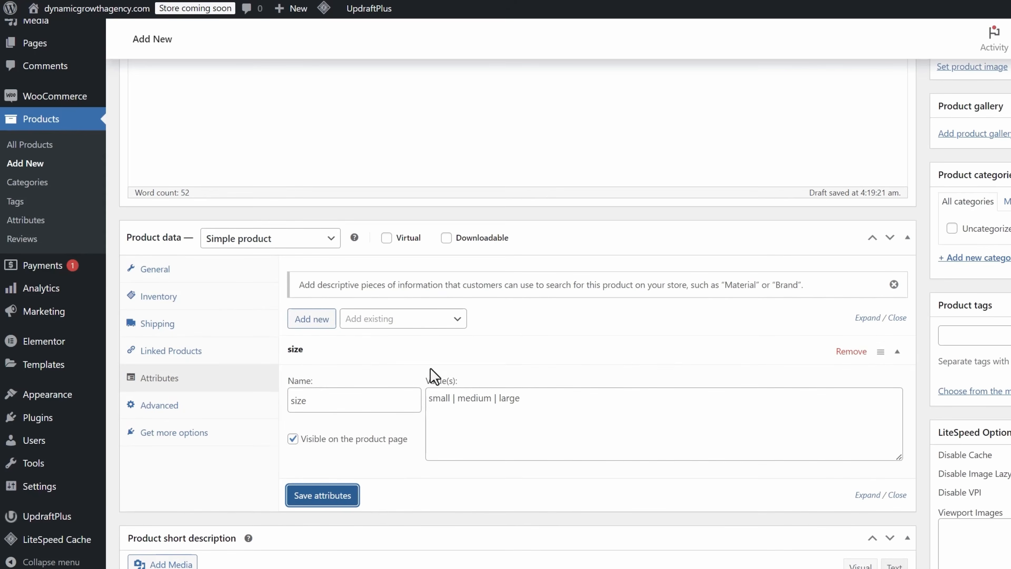
- Add a color attribute with values red, white, pink, black, blue and orange, and save the attributes
{"action": "left_click", "coordinate": [330, 324]}
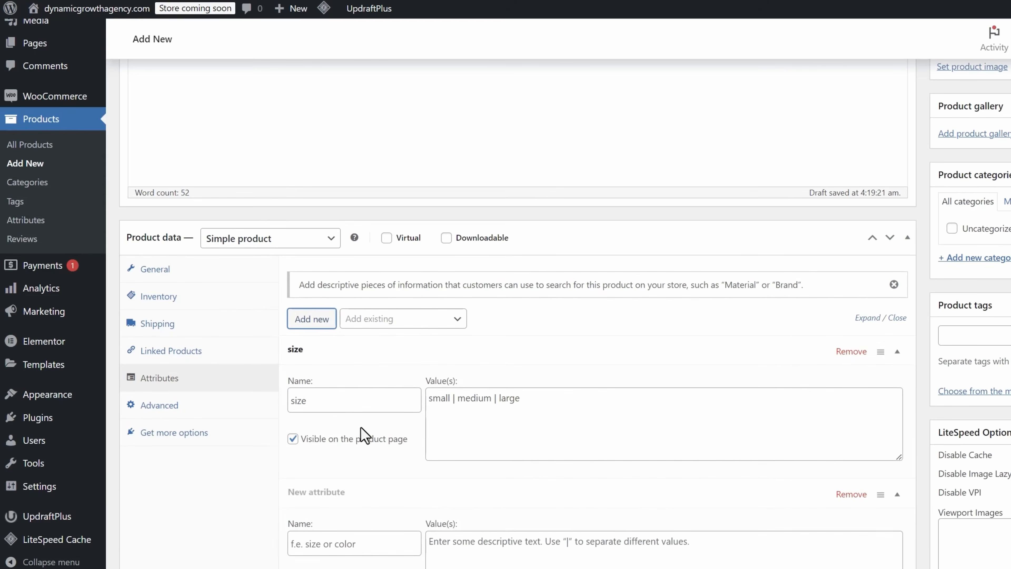
{"action": "scroll", "coordinate": [342, 442], "scroll_direction": "down", "scroll_amount": 3}
{"action": "left_click", "coordinate": [313, 408]}
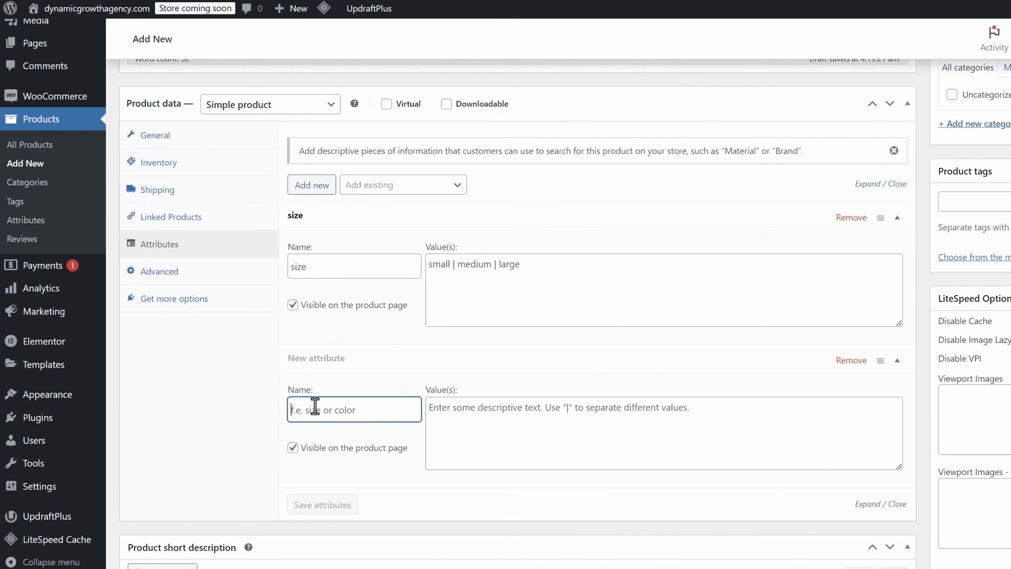
{"action": "type", "text": "color"}
{"action": "key", "text": "Tab"}
{"action": "type", "text": "re"}
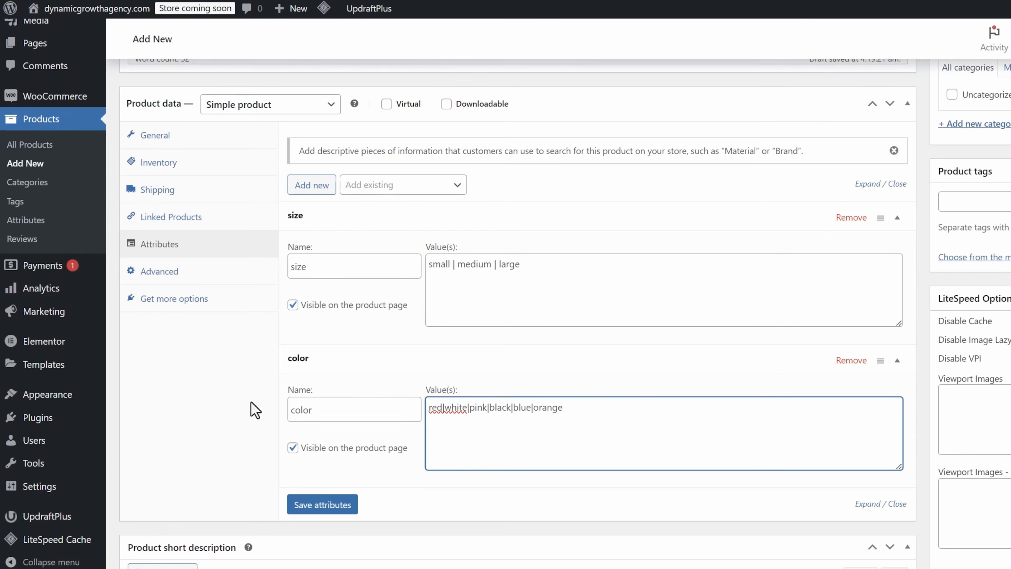
{"action": "left_click", "coordinate": [335, 504]}
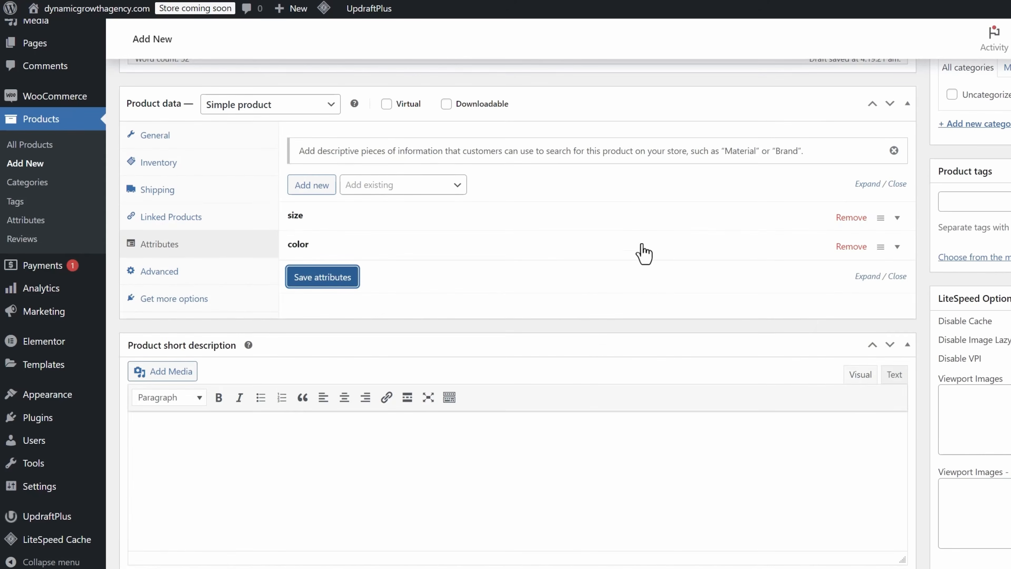
- Expand the color attribute and save the product attributes again
{"action": "left_click", "coordinate": [539, 250]}
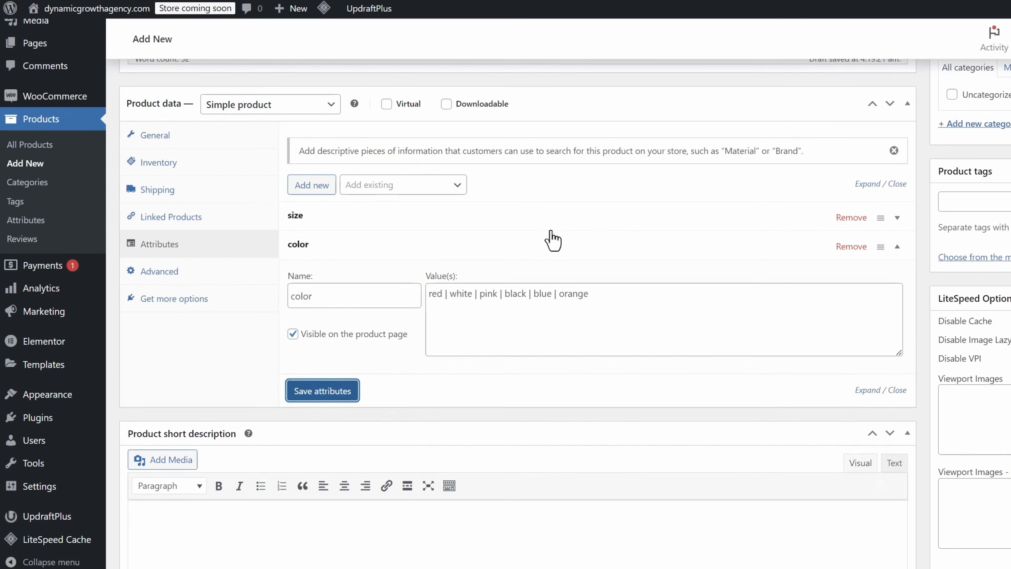
{"action": "left_click", "coordinate": [545, 224]}
{"action": "left_click", "coordinate": [409, 255]}
{"action": "left_click", "coordinate": [322, 278]}
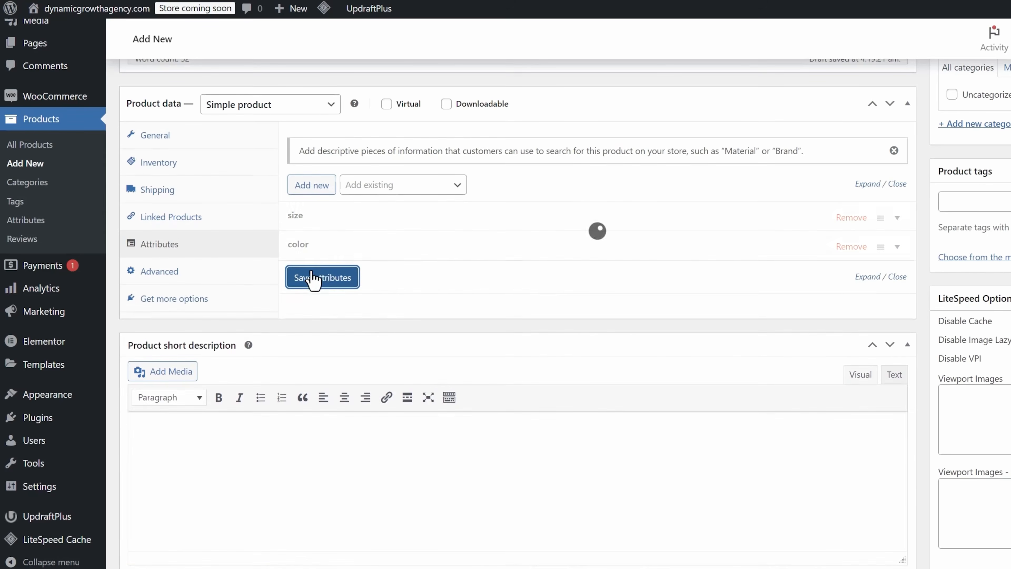
- Review the advanced and extension options and set the product's shipping weight to 1 kg
{"action": "left_click", "coordinate": [189, 282]}
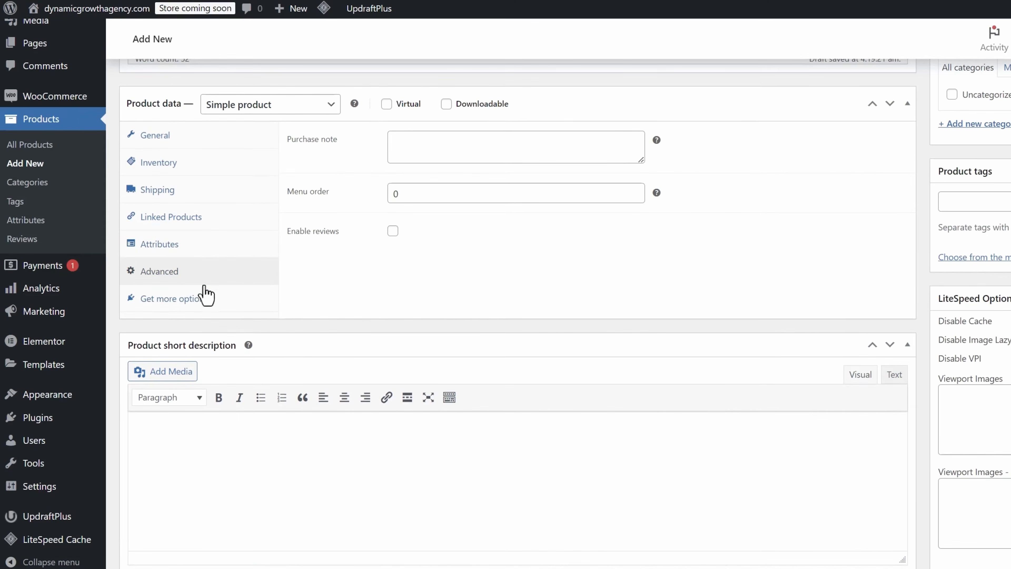
{"action": "left_click", "coordinate": [176, 302]}
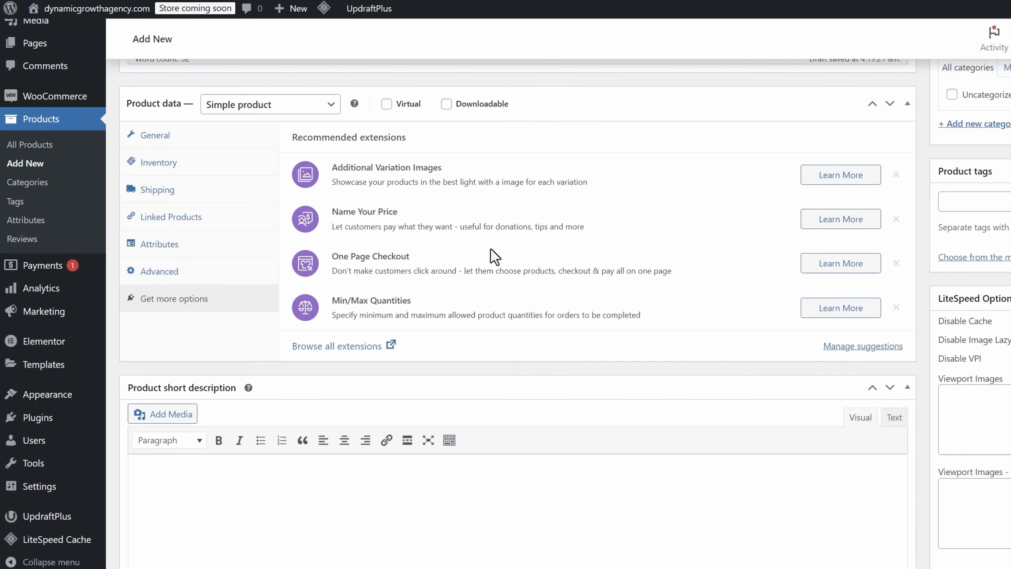
{"action": "left_click", "coordinate": [175, 168]}
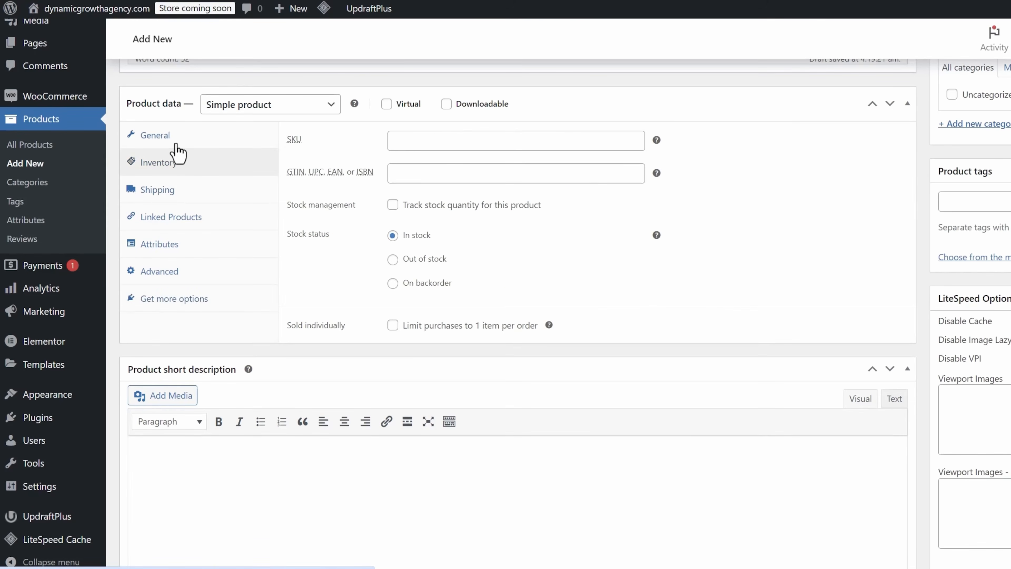
{"action": "left_click", "coordinate": [175, 145]}
{"action": "left_click", "coordinate": [158, 190]}
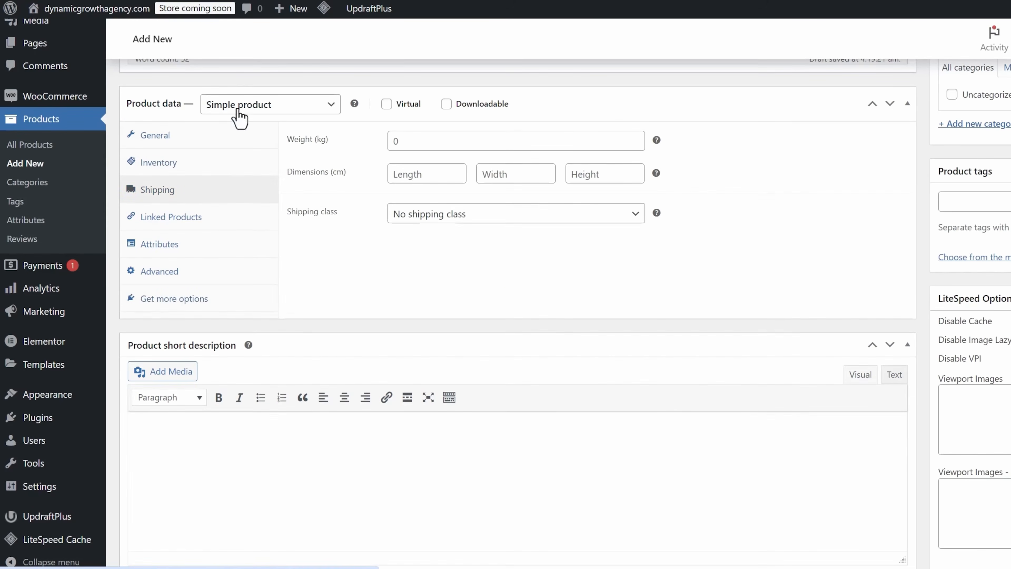
{"action": "left_click", "coordinate": [417, 140]}
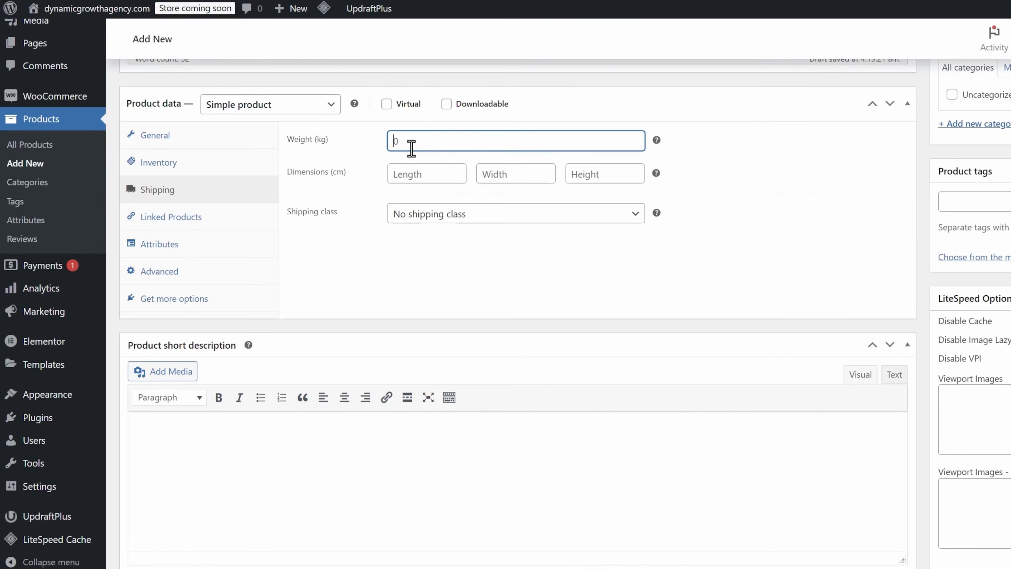
- Copy the description's first sentence into the product short description
{"action": "scroll", "coordinate": [370, 277], "scroll_direction": "up", "scroll_amount": 12}
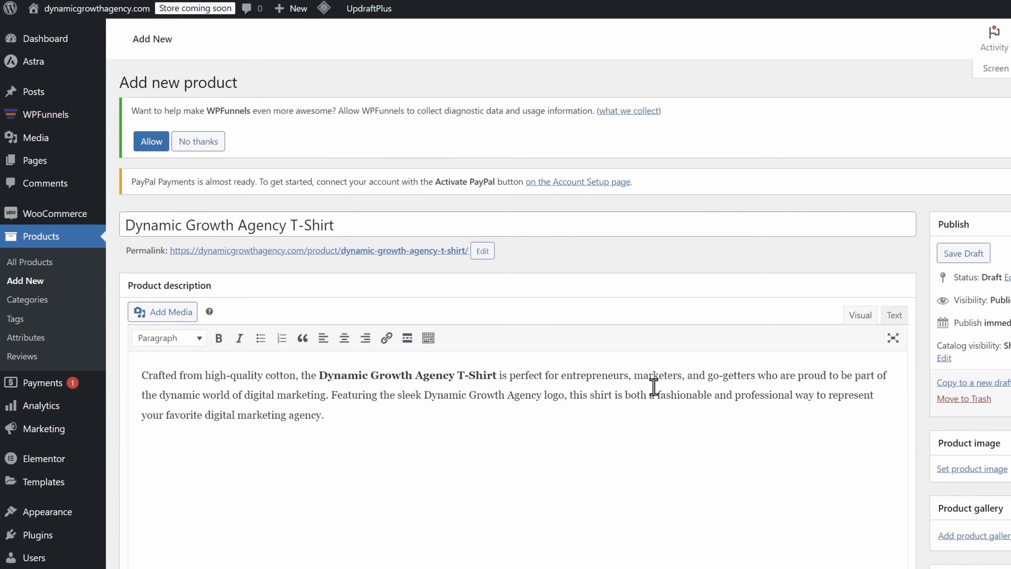
{"action": "left_click_drag", "start_coordinate": [323, 397], "coordinate": [138, 362]}
{"action": "key", "text": "ctrl+c"}
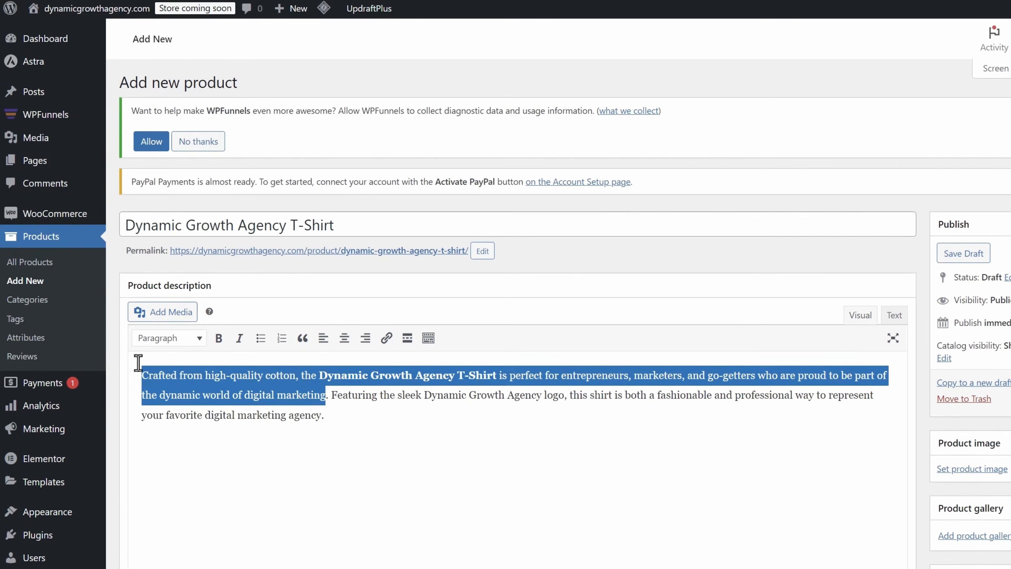
{"action": "scroll", "coordinate": [406, 421], "scroll_direction": "down", "scroll_amount": 15}
{"action": "left_click", "coordinate": [230, 194]}
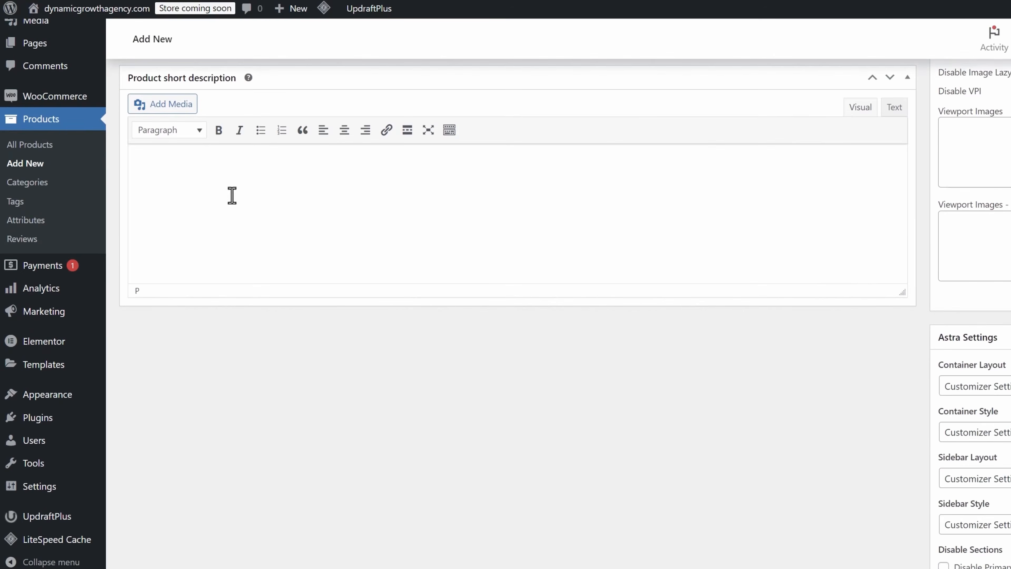
{"action": "key", "text": "ctrl+v"}
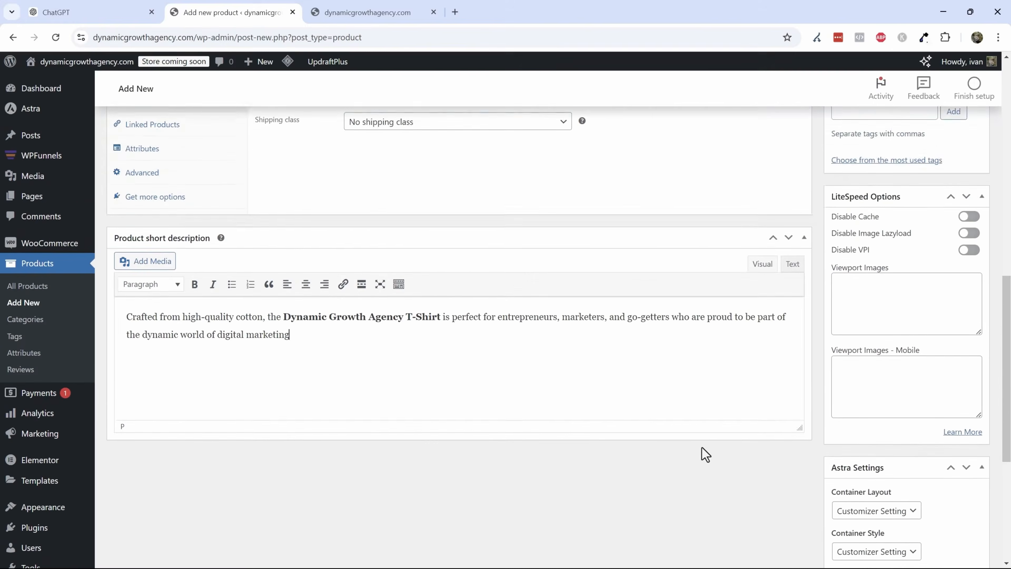
{"action": "scroll", "coordinate": [791, 334], "scroll_direction": "up", "scroll_amount": 5}
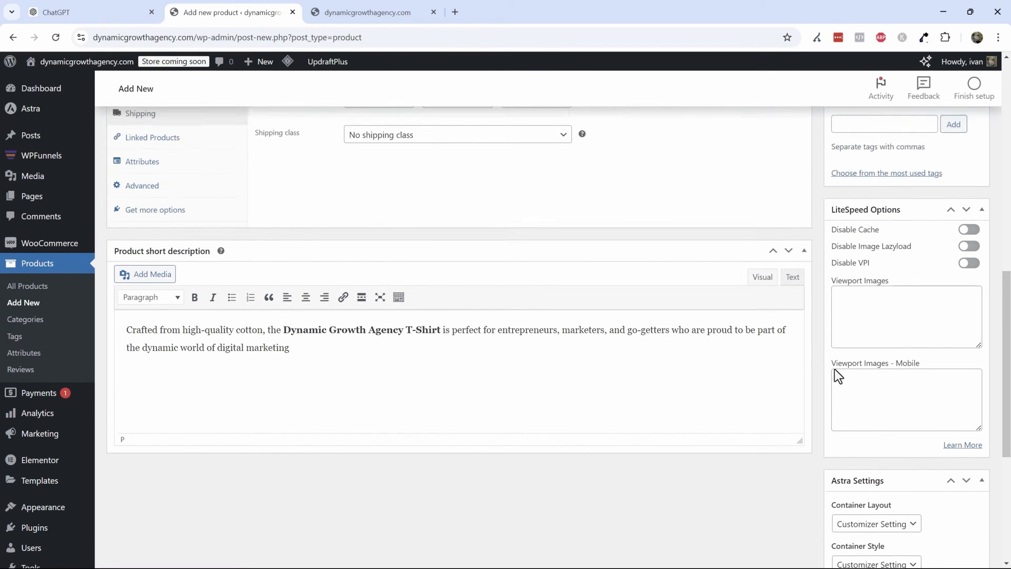
- Set the product image to a t-shirt photo found by searching stock images for shirt
{"action": "scroll", "coordinate": [872, 328], "scroll_direction": "up", "scroll_amount": 4}
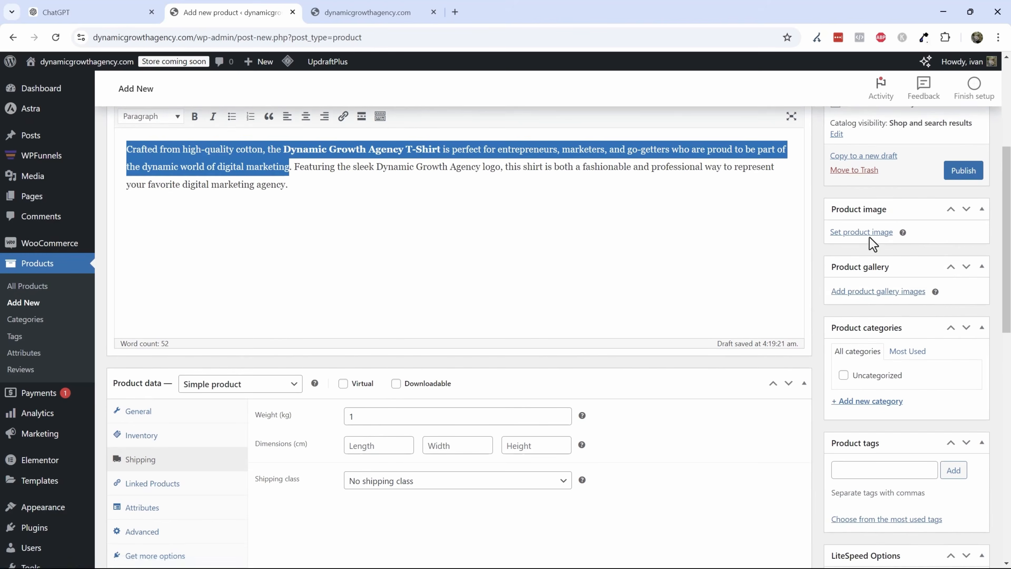
{"action": "left_click", "coordinate": [862, 234]}
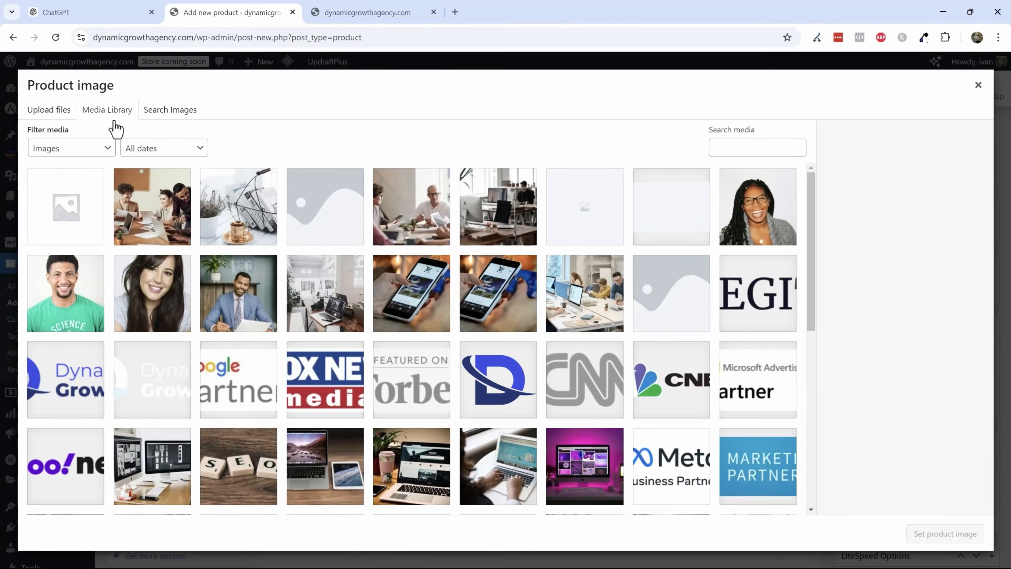
{"action": "left_click", "coordinate": [147, 114]}
{"action": "type", "text": "shirt"}
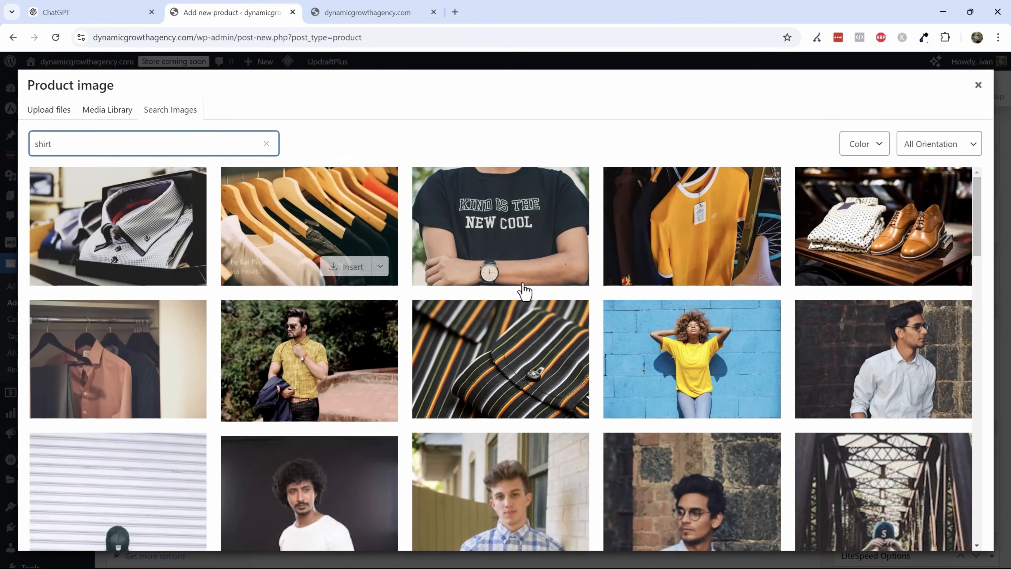
{"action": "mouse_move", "coordinate": [517, 213]}
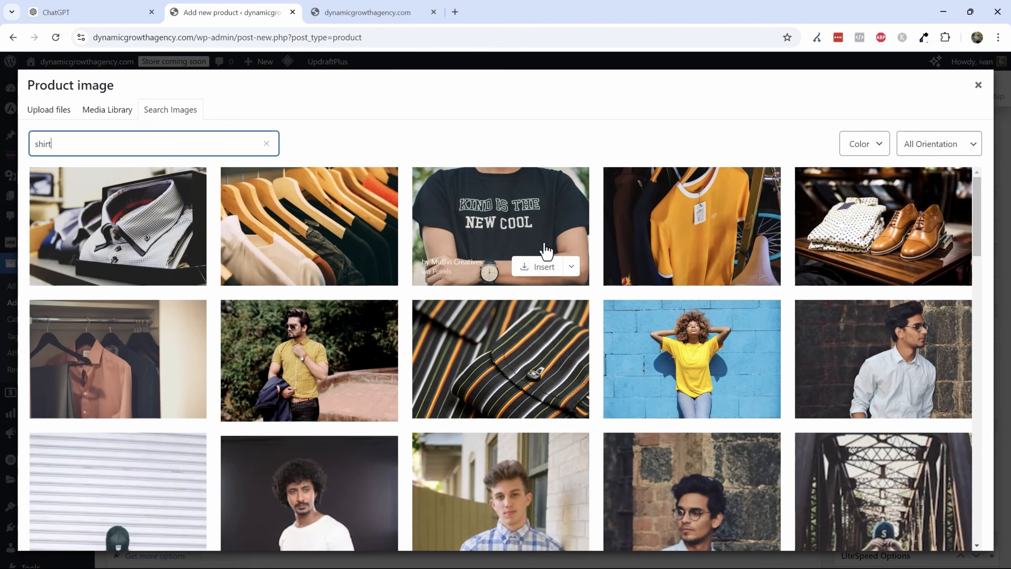
{"action": "left_click", "coordinate": [553, 269]}
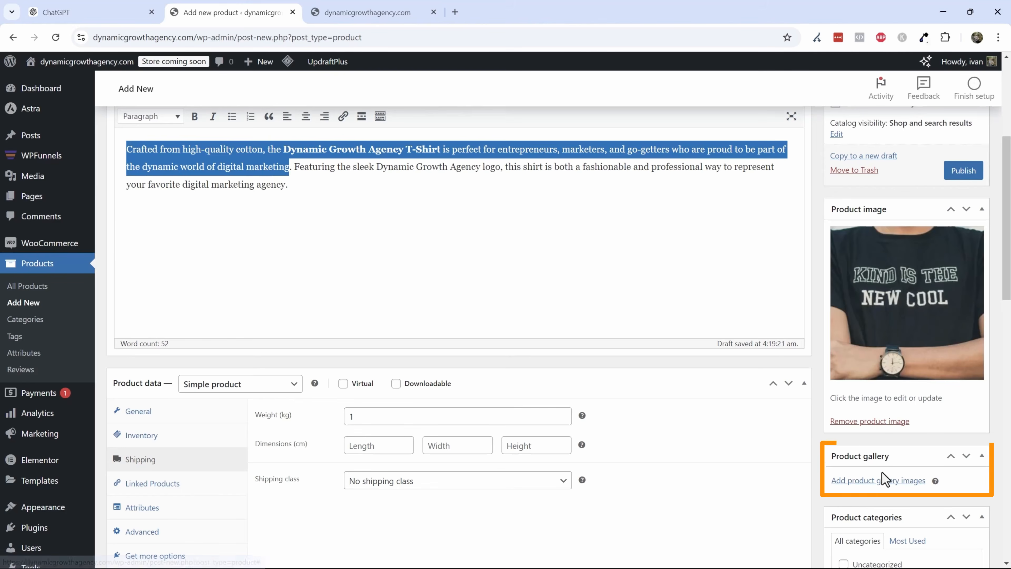
- Add the product tags shirt, digital marketing and marketing
{"action": "scroll", "coordinate": [872, 398], "scroll_direction": "down", "scroll_amount": 2}
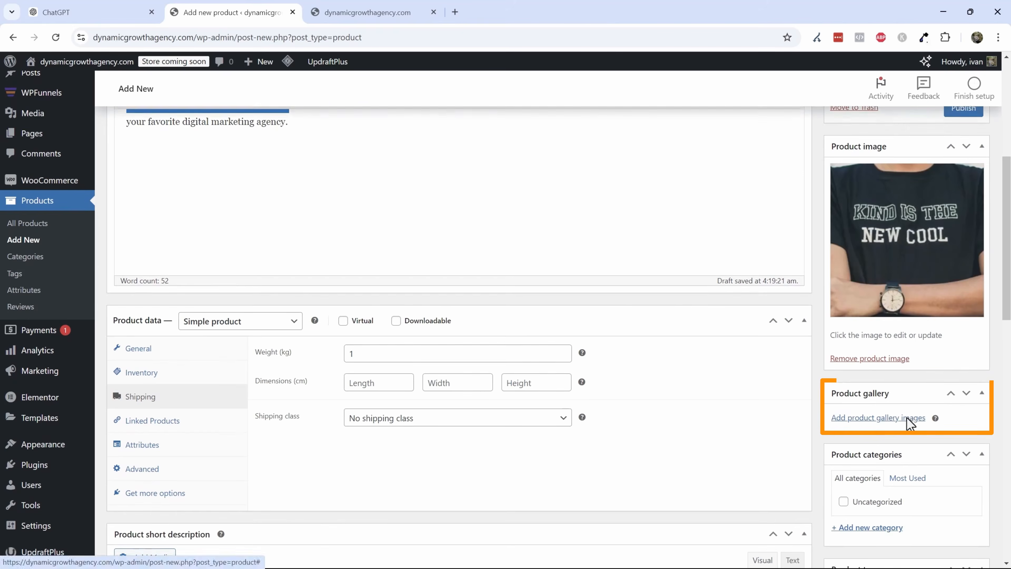
{"action": "scroll", "coordinate": [909, 418], "scroll_direction": "down", "scroll_amount": 5}
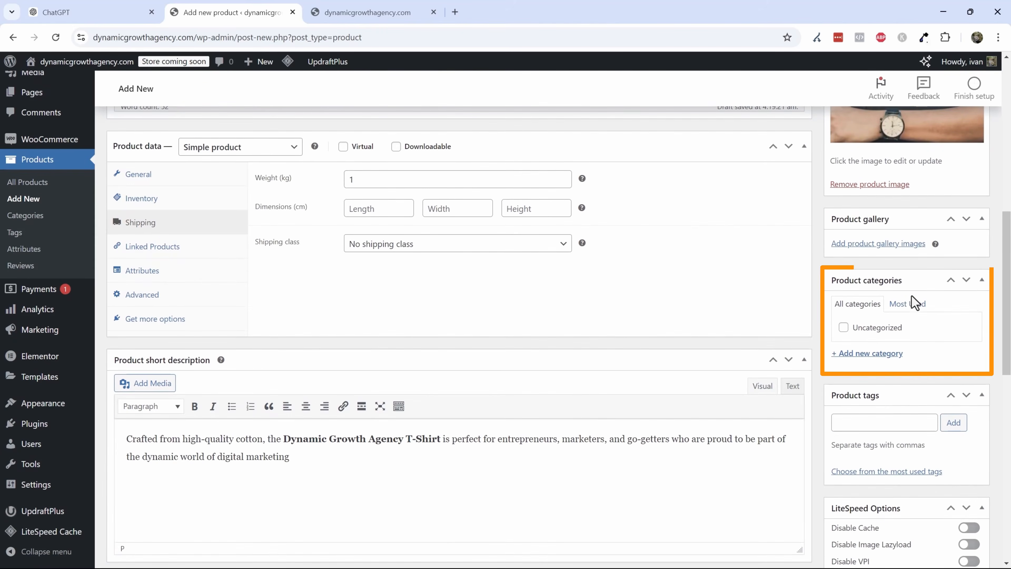
{"action": "left_click", "coordinate": [870, 430]}
{"action": "type", "text": "sh"}
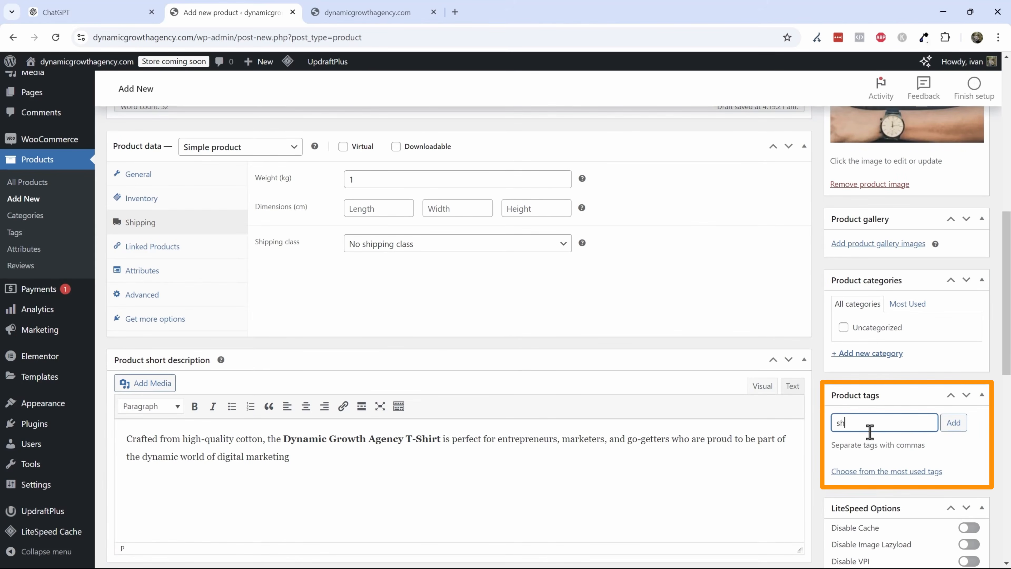
{"action": "type", "text": "irt"}
{"action": "key", "text": "Return"}
{"action": "type", "text": "digital mar"}
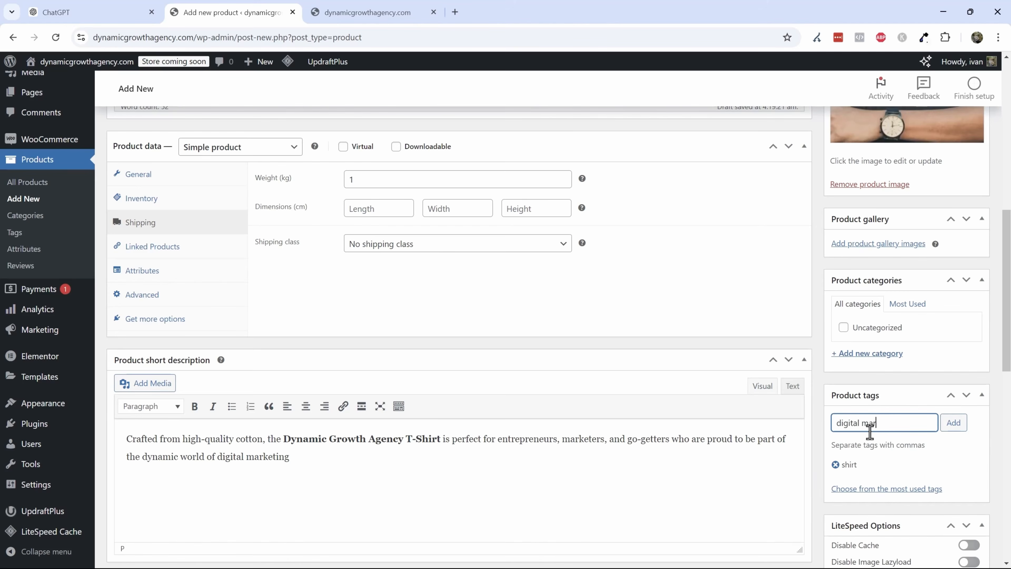
{"action": "type", "text": "keting"}
{"action": "key", "text": "Return"}
{"action": "type", "text": "marketing"}
{"action": "key", "text": "Return"}
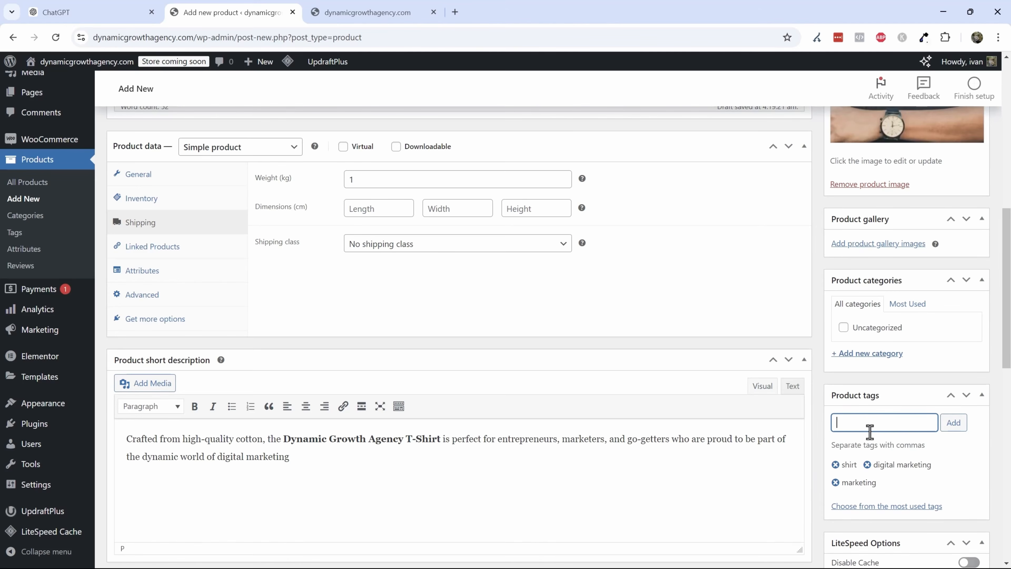
- Publish the Dynamic Growth Agency T-Shirt product
{"action": "scroll", "coordinate": [870, 432], "scroll_direction": "down", "scroll_amount": 10}
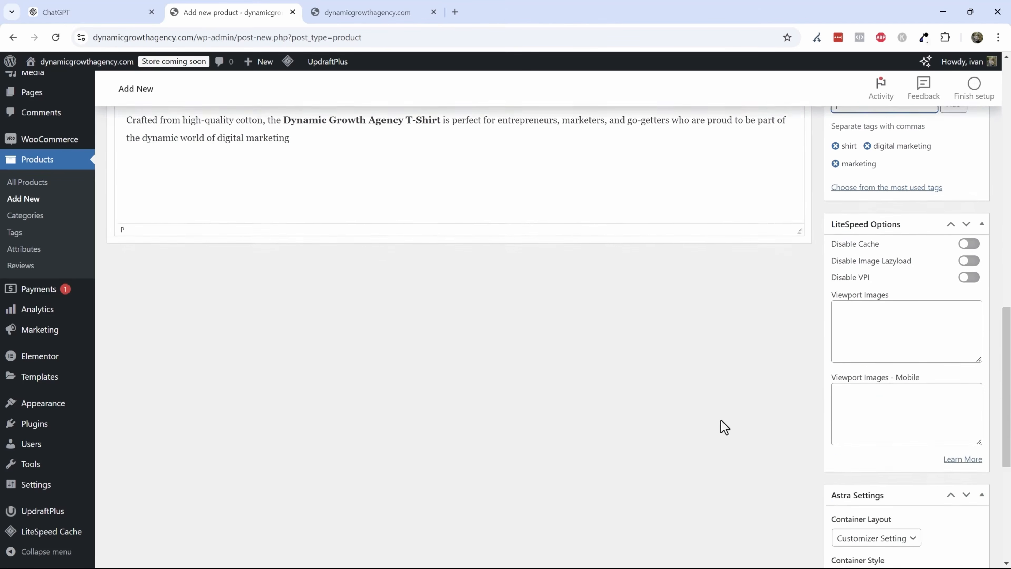
{"action": "scroll", "coordinate": [741, 416], "scroll_direction": "up", "scroll_amount": 9}
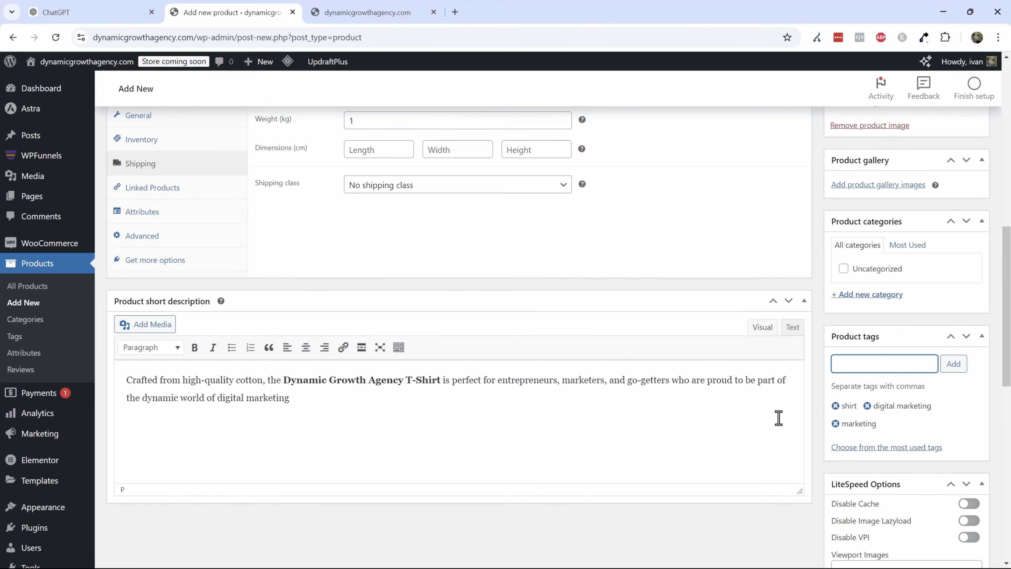
{"action": "scroll", "coordinate": [778, 416], "scroll_direction": "up", "scroll_amount": 13}
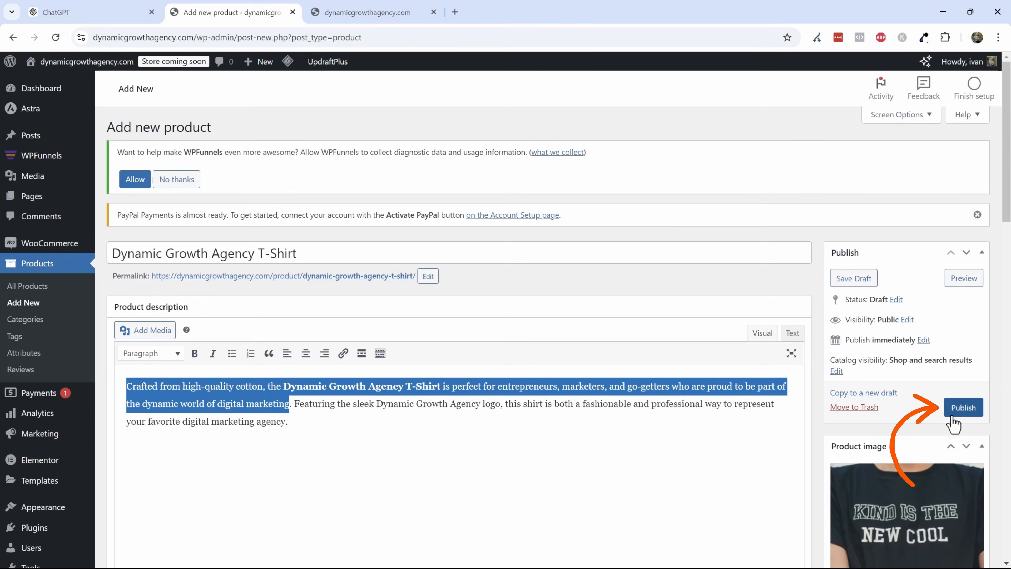
{"action": "left_click", "coordinate": [963, 407]}
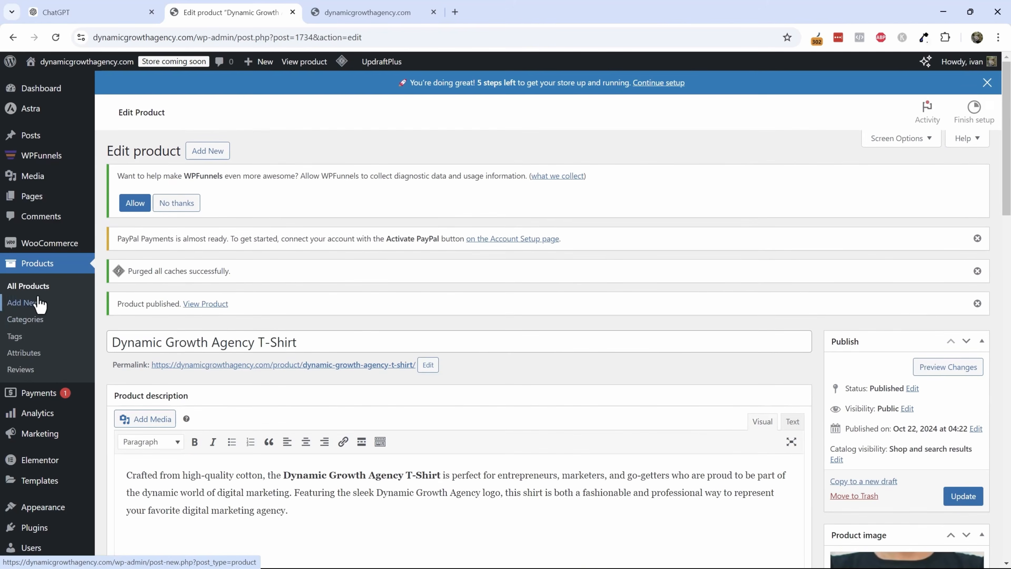
- Create a new product titled 53 Marketing Tips - E-book
{"action": "left_click", "coordinate": [28, 286]}
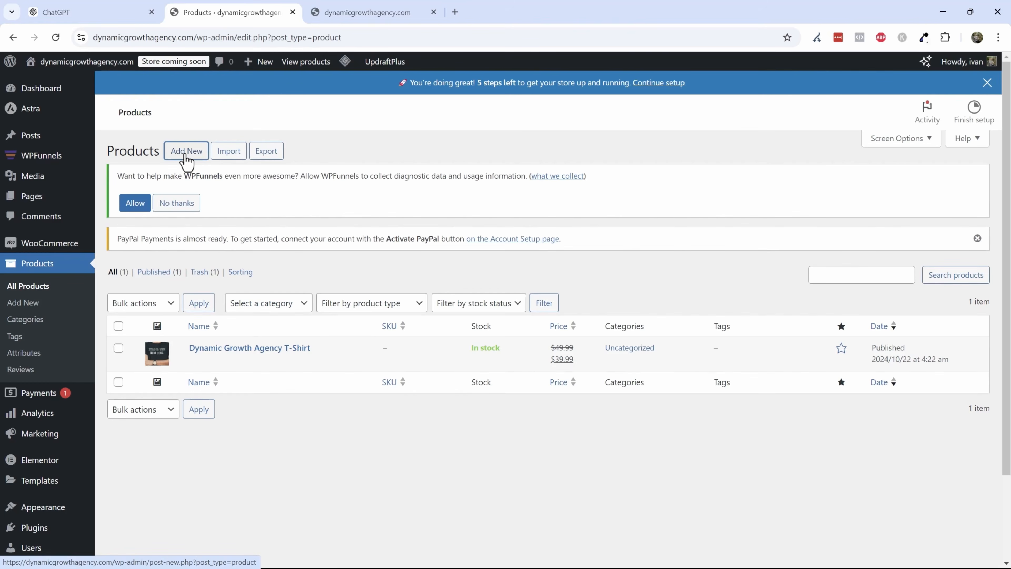
{"action": "left_click", "coordinate": [186, 151]}
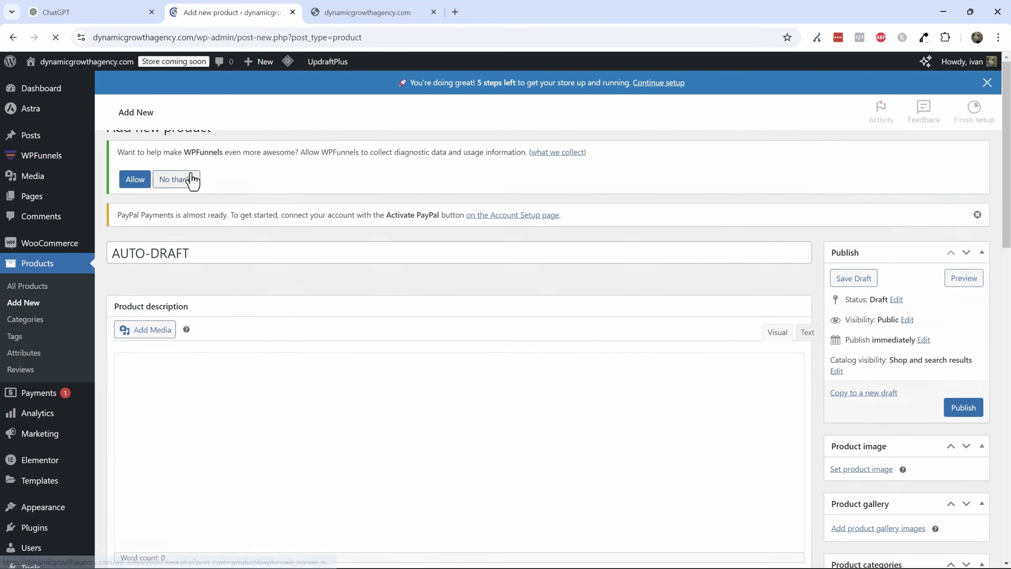
{"action": "triple_click", "coordinate": [173, 276]}
{"action": "type", "text": "53 Marketing"}
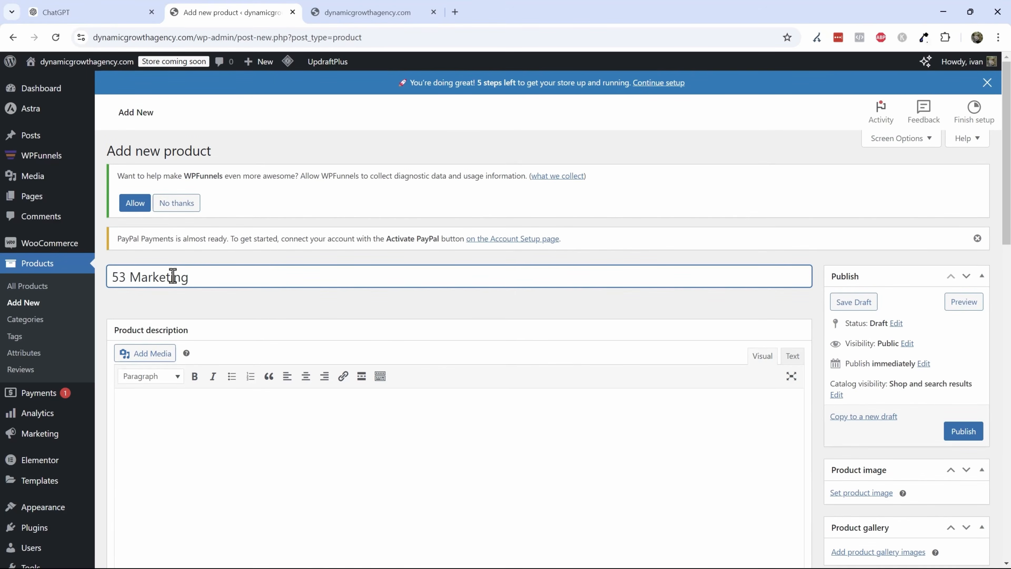
{"action": "type", "text": " Tips - E-book"}
- Copy the title into ChatGPT and ask it to write a description for the e-book
{"action": "triple_click", "coordinate": [210, 275]}
{"action": "key", "text": "ctrl+c"}
{"action": "left_click", "coordinate": [119, 11]}
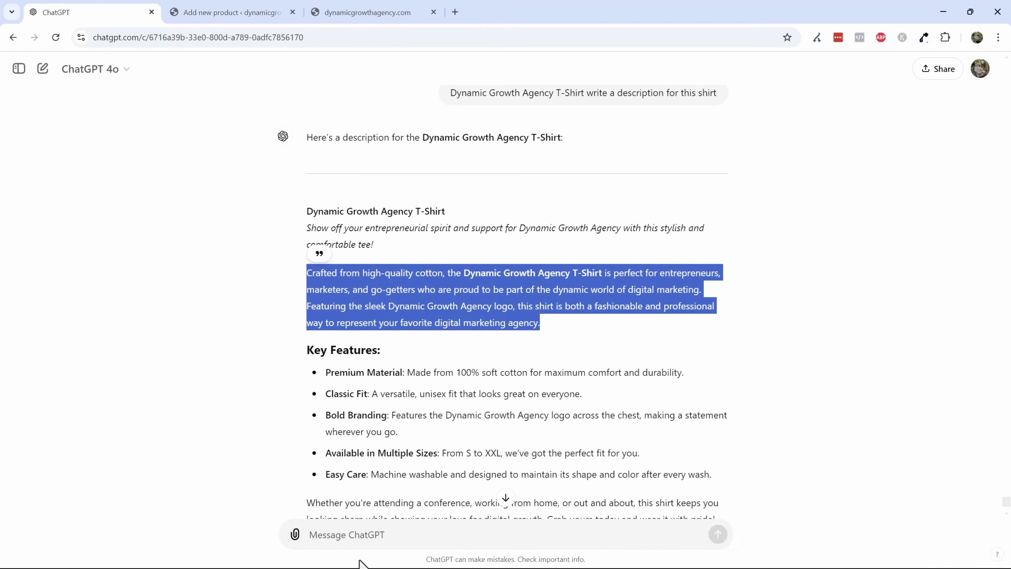
{"action": "left_click", "coordinate": [350, 534]}
{"action": "key", "text": "ctrl+v"}
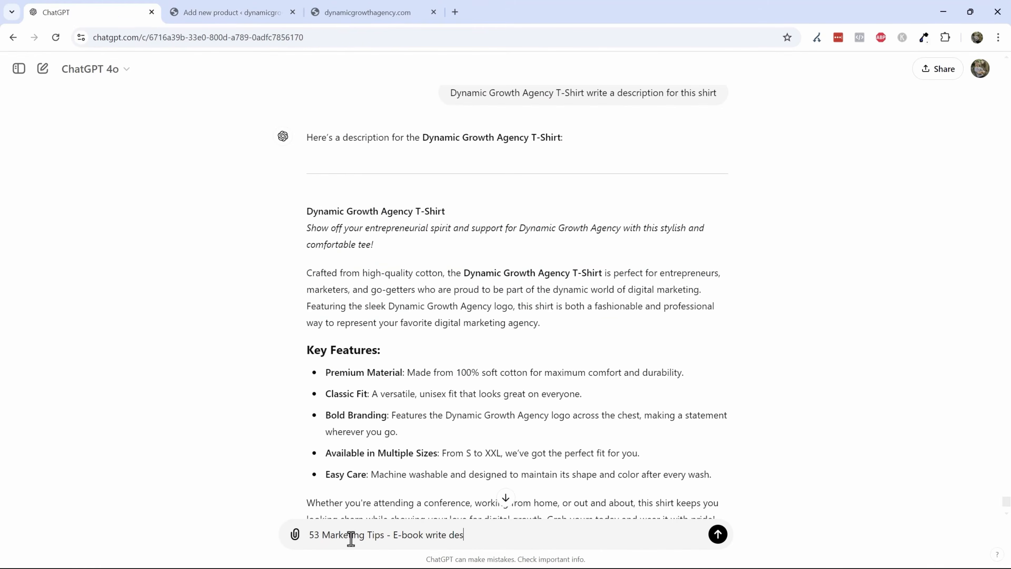
{"action": "key", "text": "Return"}
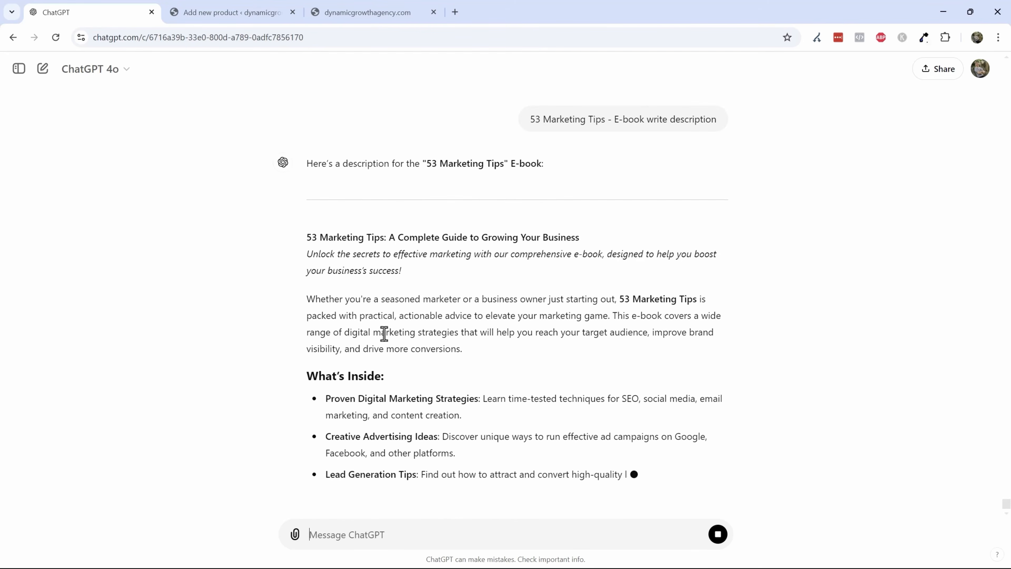
- Copy ChatGPT's description paragraph into the e-book's product description
{"action": "triple_click", "coordinate": [381, 317]}
{"action": "triple_click", "coordinate": [374, 285]}
{"action": "left_click", "coordinate": [215, 5]}
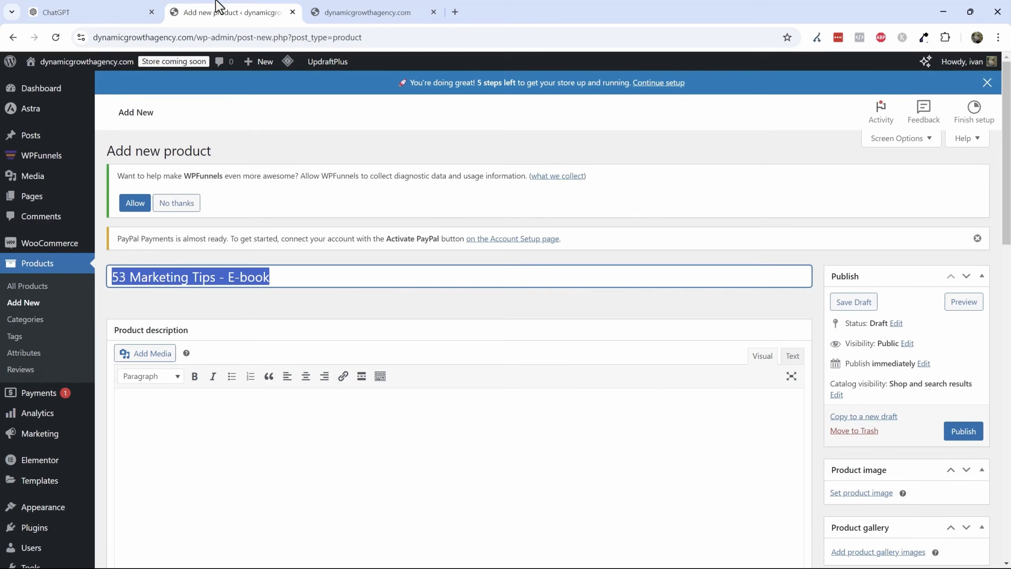
{"action": "left_click", "coordinate": [205, 442]}
{"action": "key", "text": "ctrl+v"}
- Mark the e-book product as downloadable and virtual
{"action": "scroll", "coordinate": [349, 368], "scroll_direction": "down", "scroll_amount": 5}
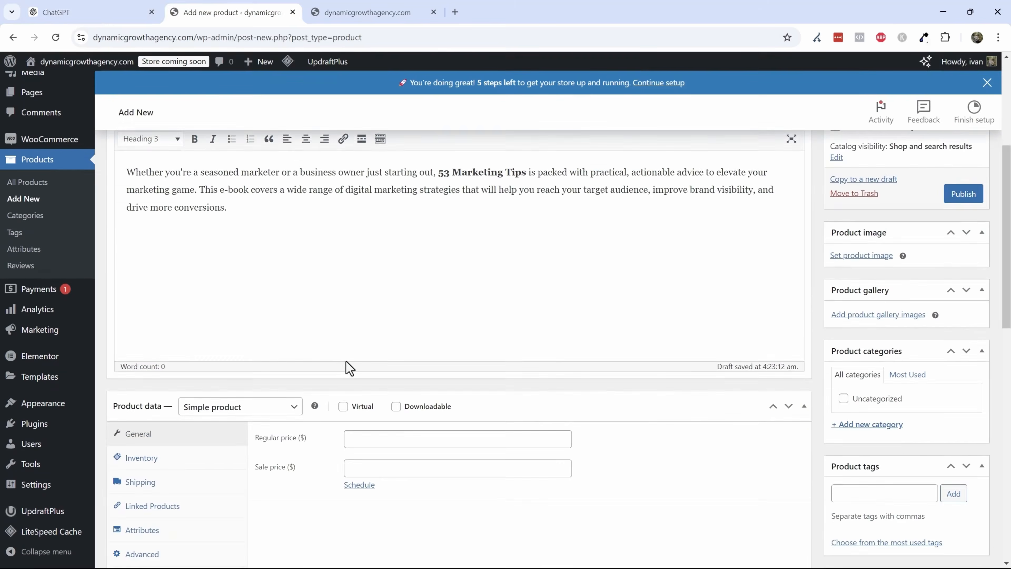
{"action": "scroll", "coordinate": [350, 368], "scroll_direction": "down", "scroll_amount": 4}
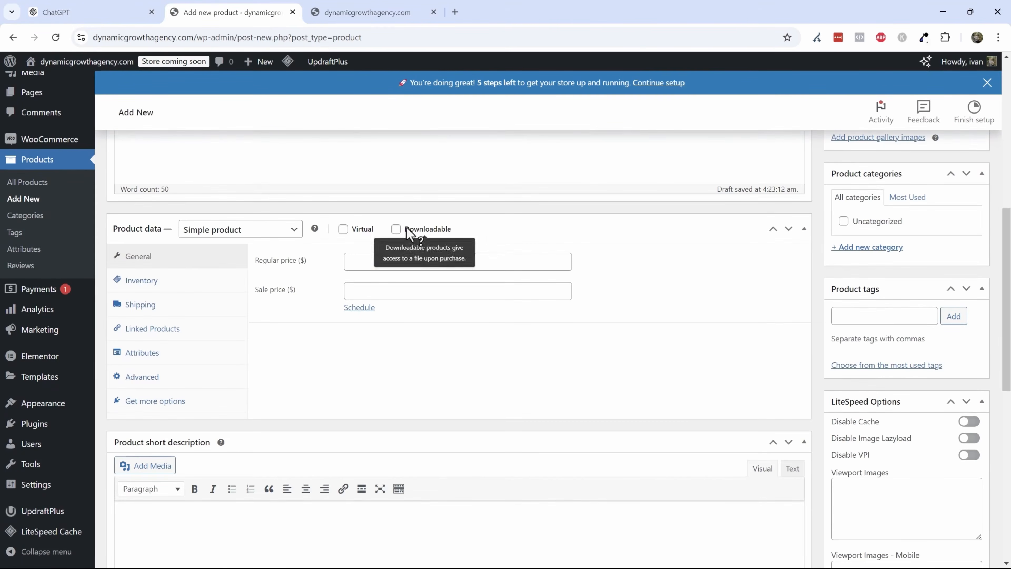
{"action": "left_click", "coordinate": [396, 229]}
{"action": "left_click", "coordinate": [343, 229]}
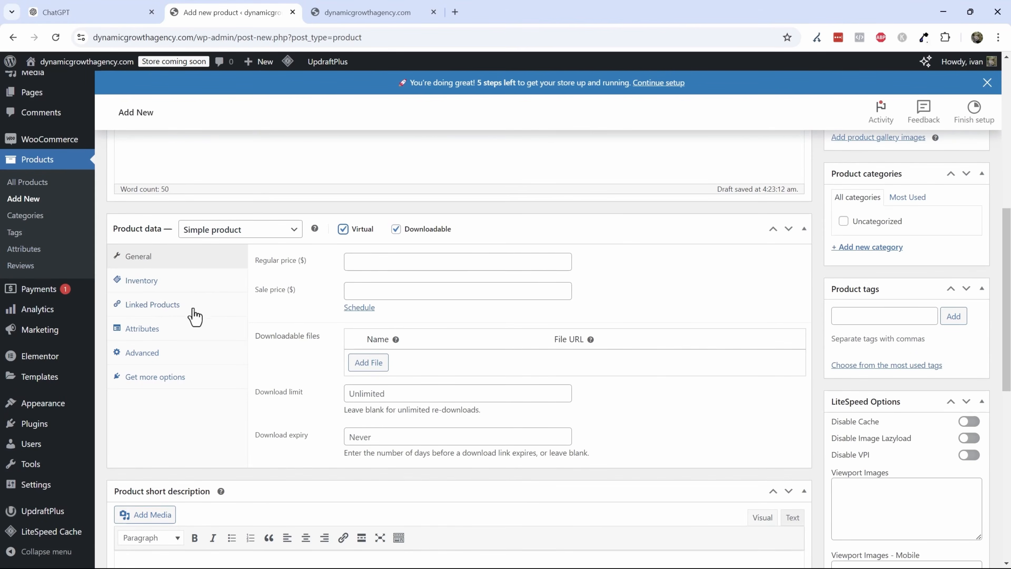
- Set the e-book's regular price to 29.99 and its sale price to 9.99
{"action": "left_click", "coordinate": [423, 262]}
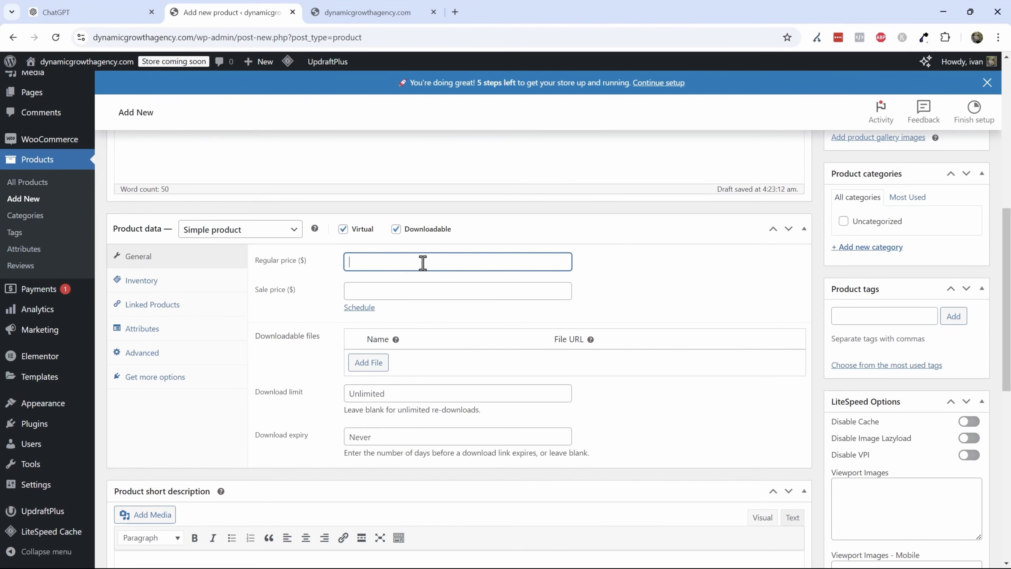
{"action": "type", "text": "29.99"}
{"action": "key", "text": "Tab"}
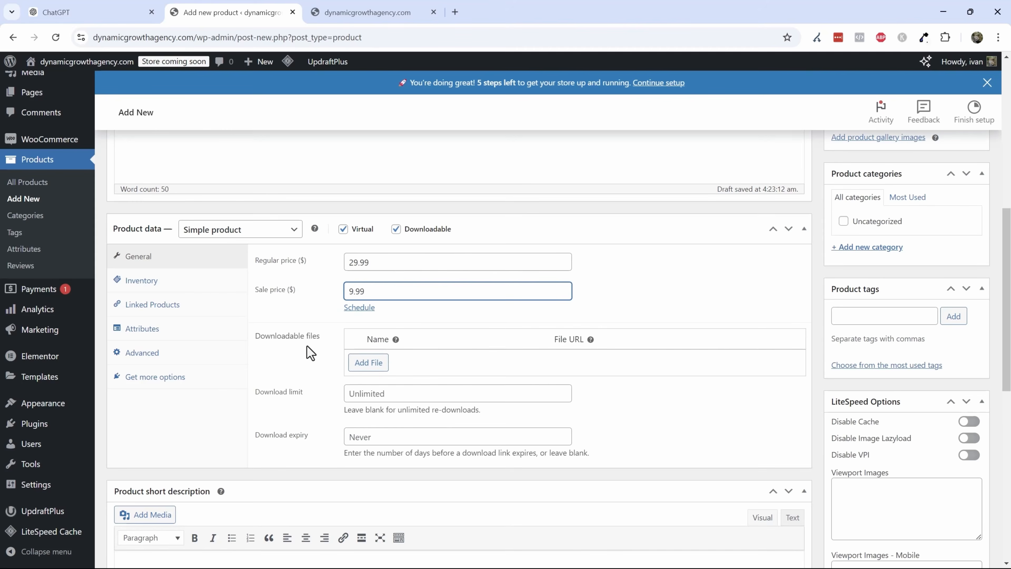
- Add a downloadable file named 53 Marketing Tips, choosing its file from the media library
{"action": "left_click", "coordinate": [367, 362]}
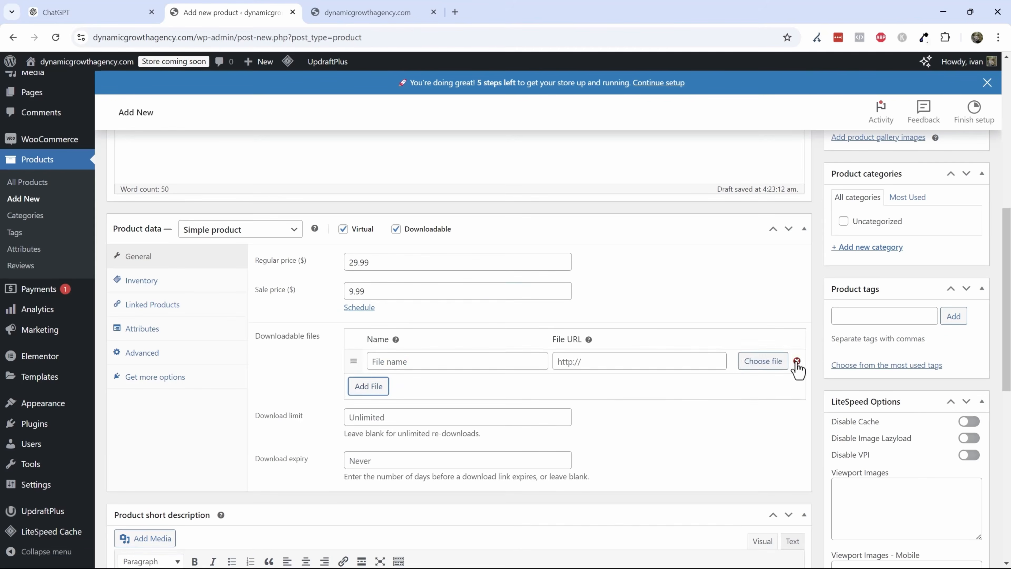
{"action": "left_click", "coordinate": [780, 365]}
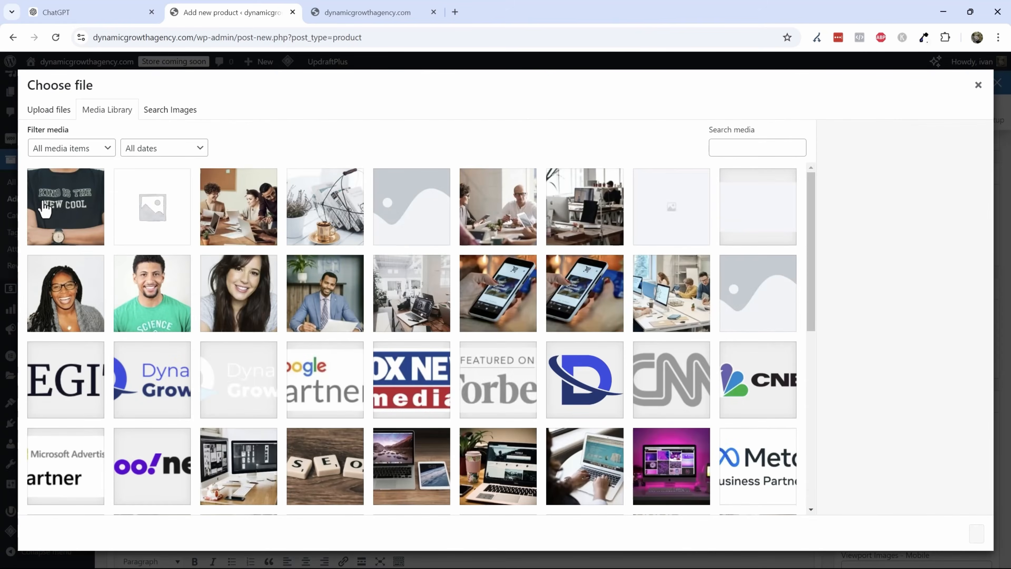
{"action": "left_click", "coordinate": [44, 209]}
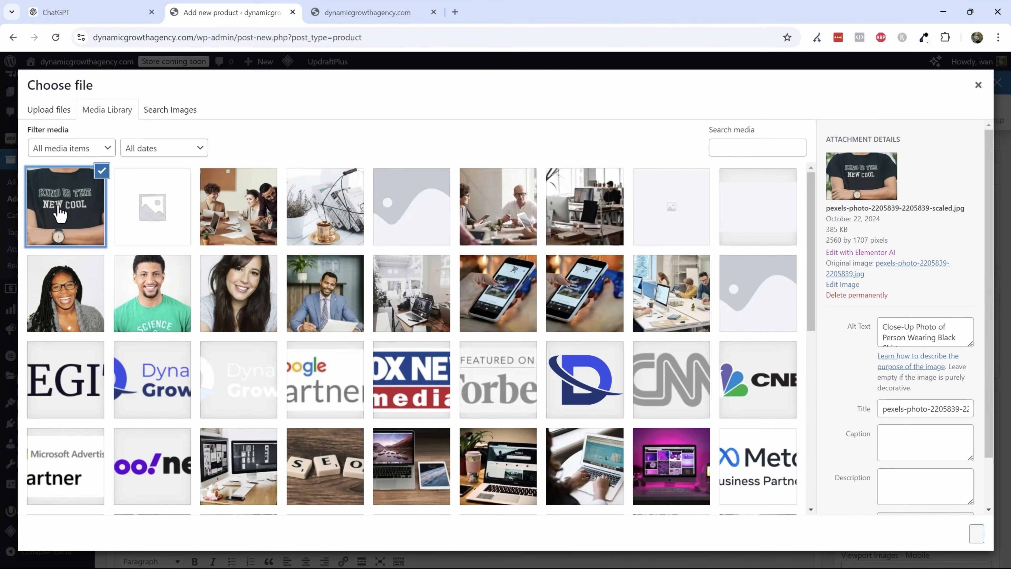
{"action": "left_click", "coordinate": [976, 533]}
{"action": "left_click", "coordinate": [430, 369]}
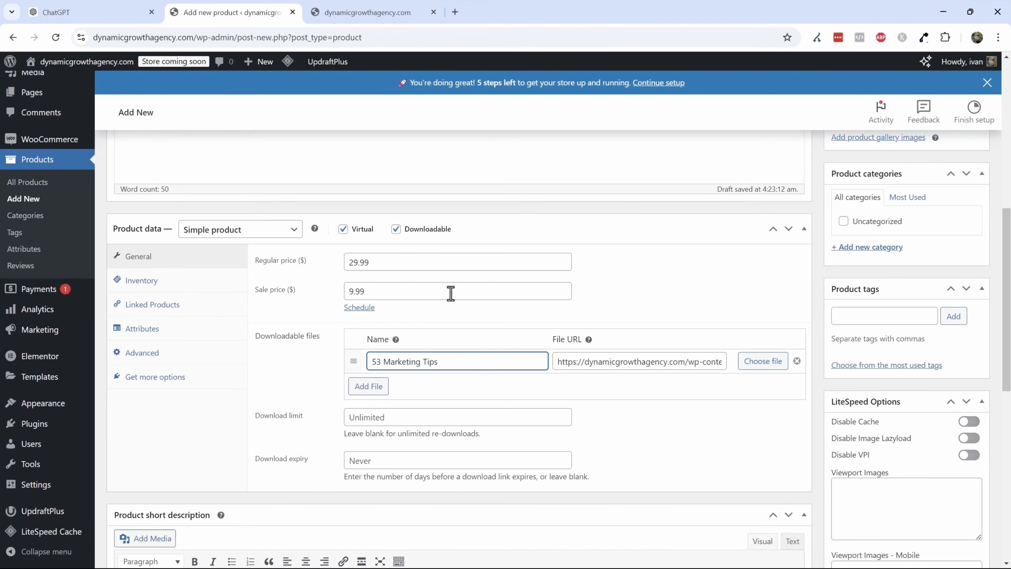
- Look through the Inventory, Linked Products, Attributes and other product data sections
{"action": "left_click", "coordinate": [197, 282]}
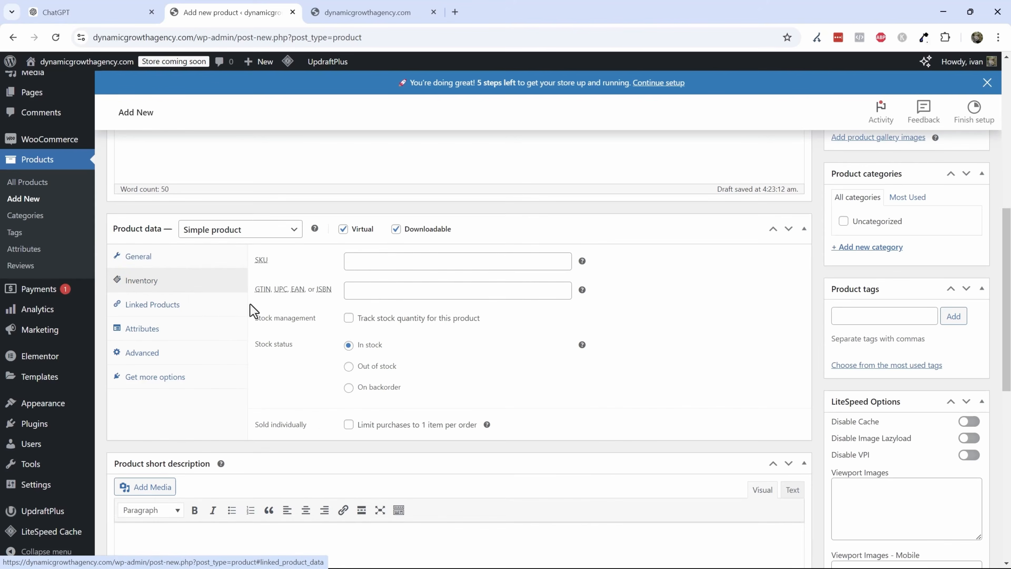
{"action": "left_click", "coordinate": [192, 304]}
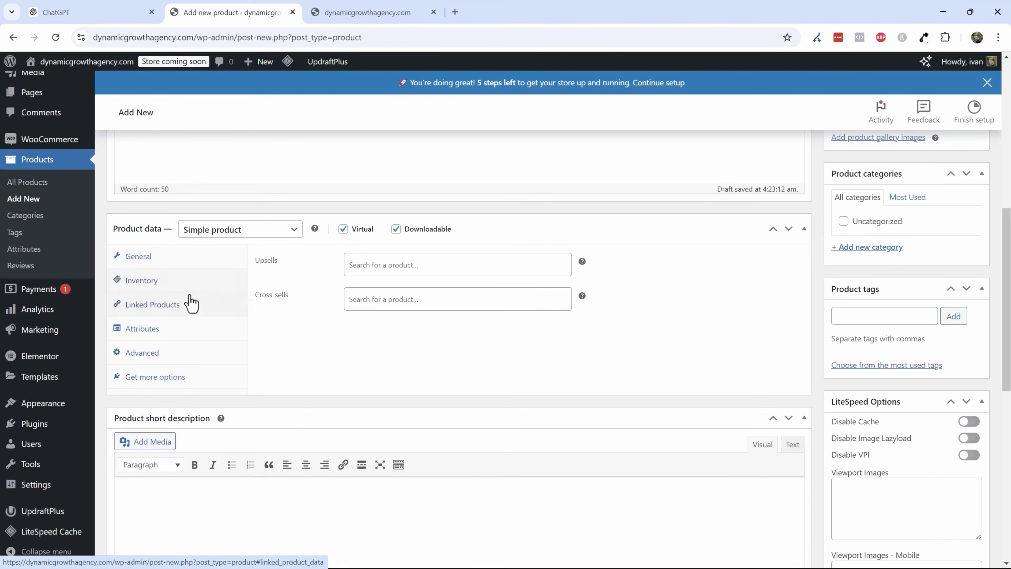
{"action": "left_click", "coordinate": [171, 337]}
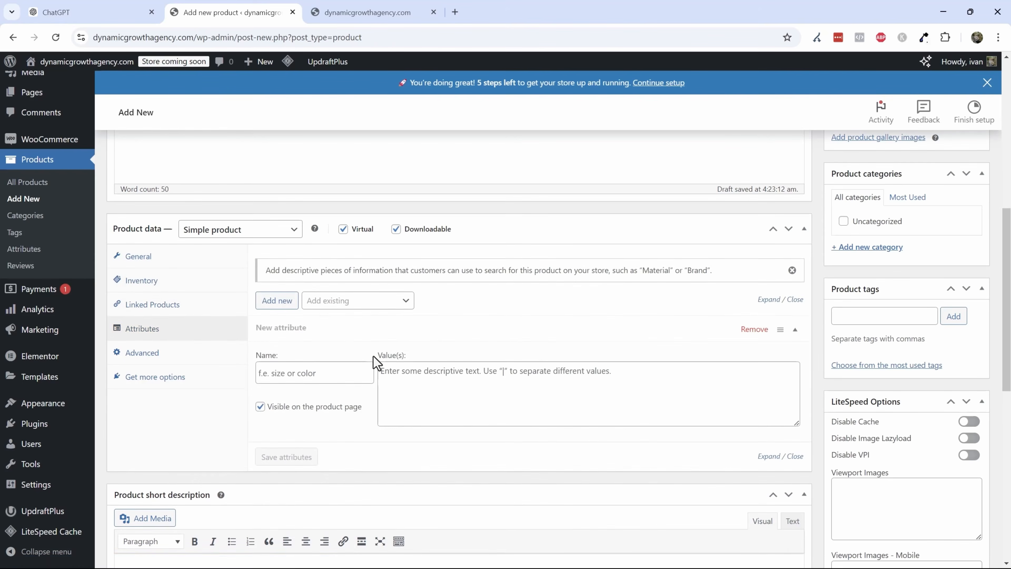
{"action": "left_click", "coordinate": [165, 361]}
{"action": "left_click", "coordinate": [191, 377]}
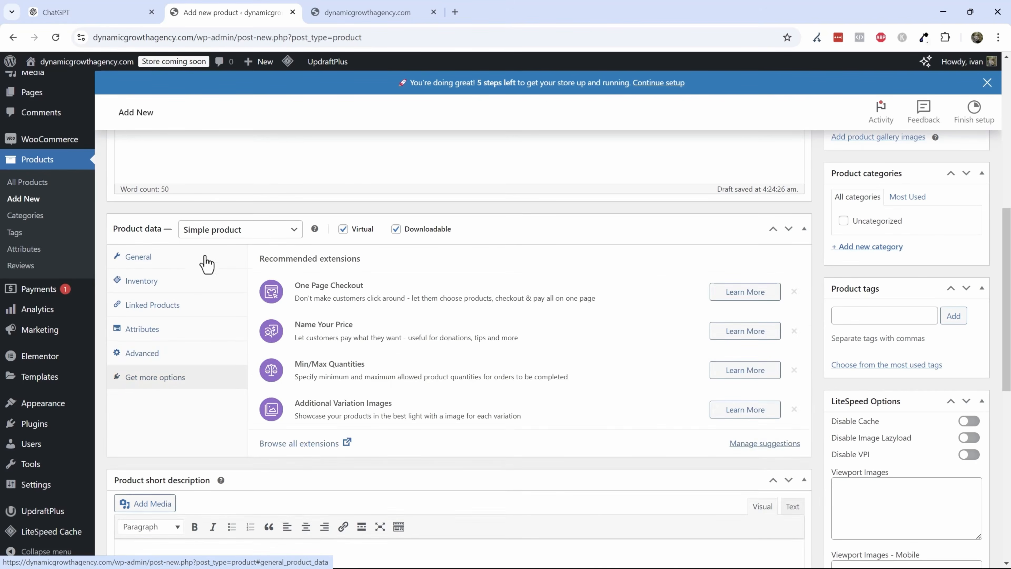
{"action": "left_click", "coordinate": [155, 258]}
- Set the download expiry to 0
{"action": "scroll", "coordinate": [229, 376], "scroll_direction": "down", "scroll_amount": 4}
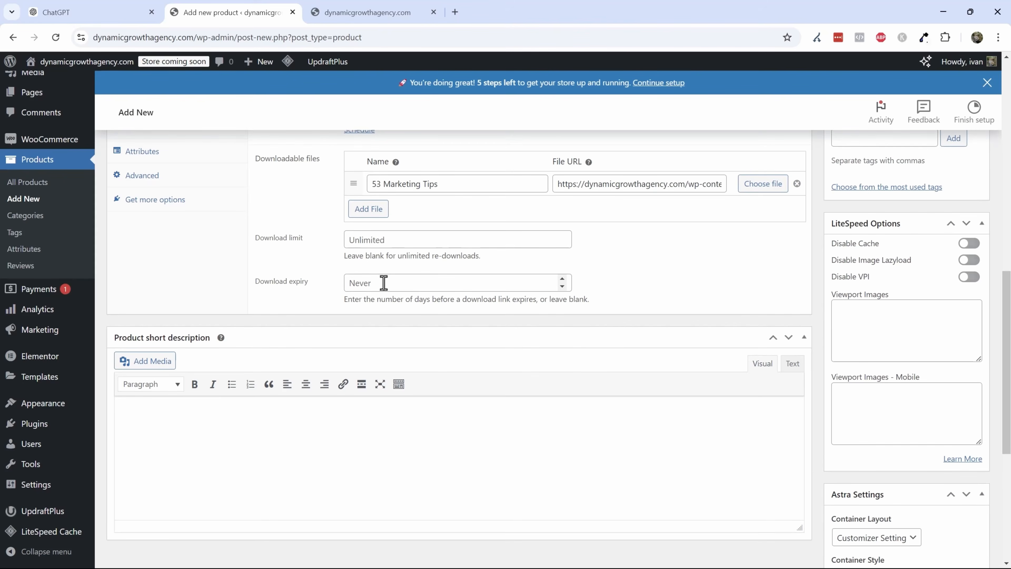
{"action": "left_click", "coordinate": [432, 285]}
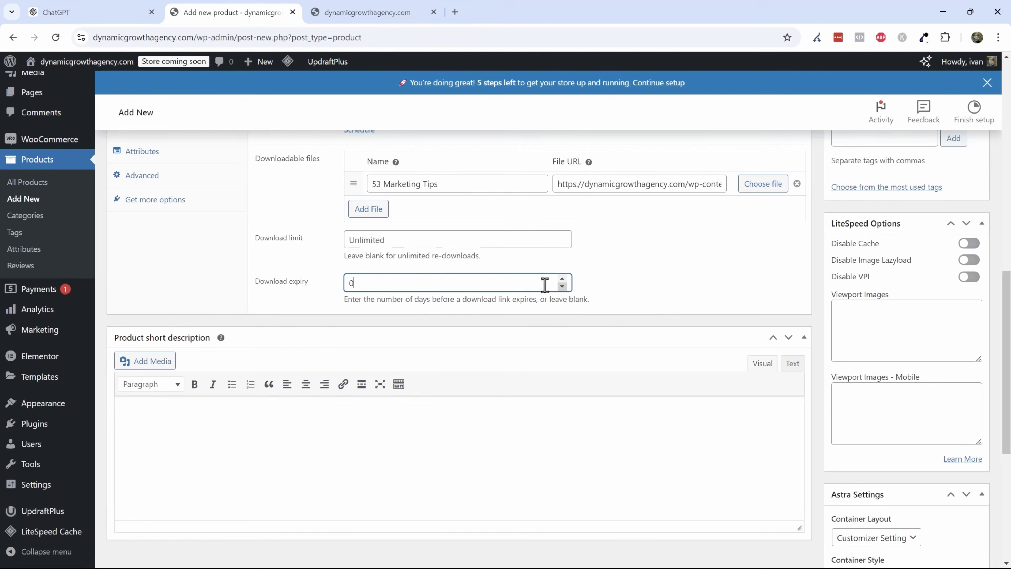
- Copy the description's first sentence into the product short description
{"action": "scroll", "coordinate": [444, 315], "scroll_direction": "up", "scroll_amount": 15}
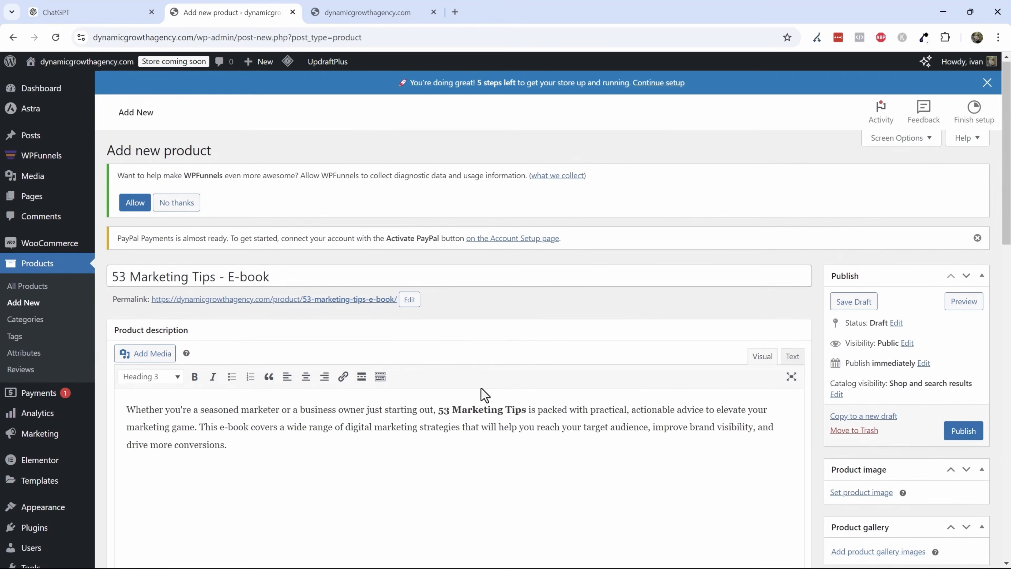
{"action": "left_click_drag", "start_coordinate": [197, 427], "coordinate": [118, 421]}
{"action": "key", "text": "ctrl+c"}
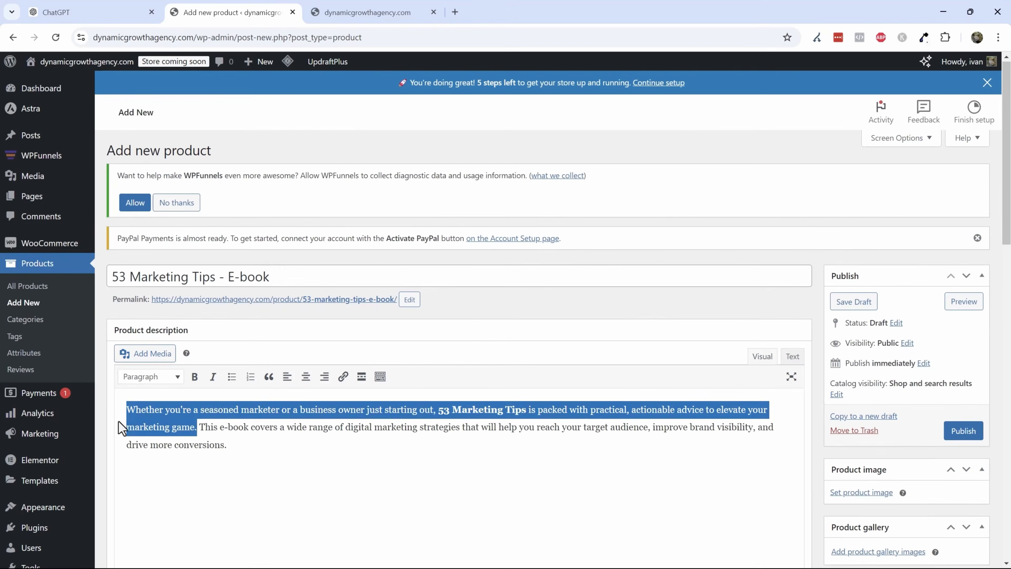
{"action": "scroll", "coordinate": [255, 454], "scroll_direction": "down", "scroll_amount": 13}
{"action": "key", "text": "ctrl+v"}
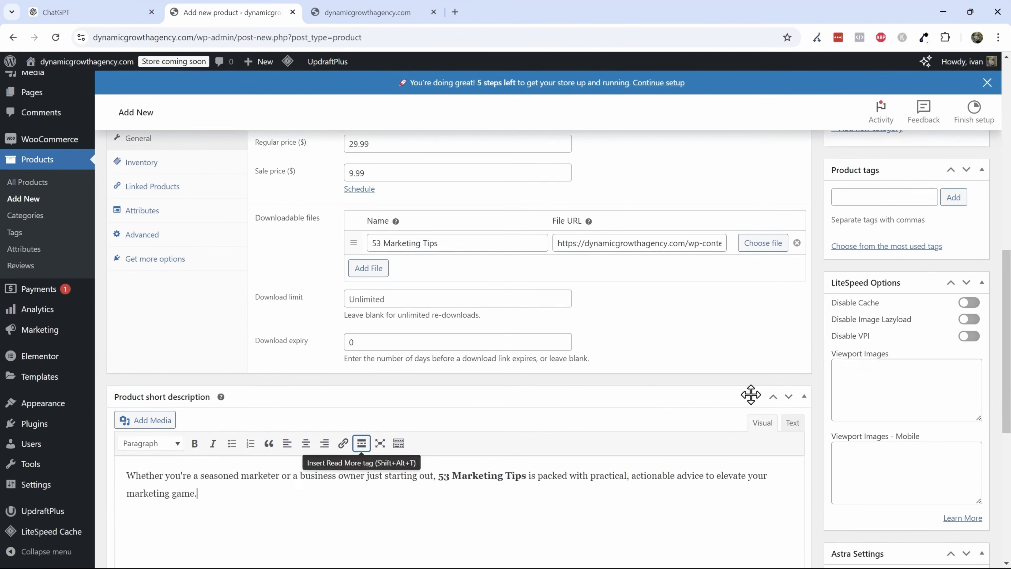
- Set the product image by searching stock images for ebook and inserting the e-reader with books photo
{"action": "scroll", "coordinate": [886, 380], "scroll_direction": "up", "scroll_amount": 5}
{"action": "scroll", "coordinate": [880, 310], "scroll_direction": "up", "scroll_amount": 3}
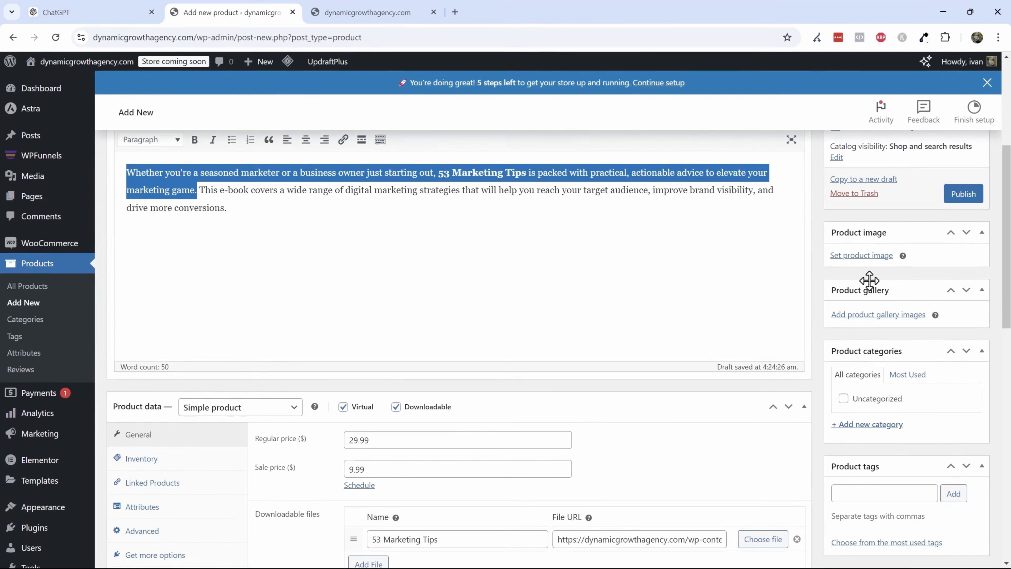
{"action": "left_click", "coordinate": [855, 258]}
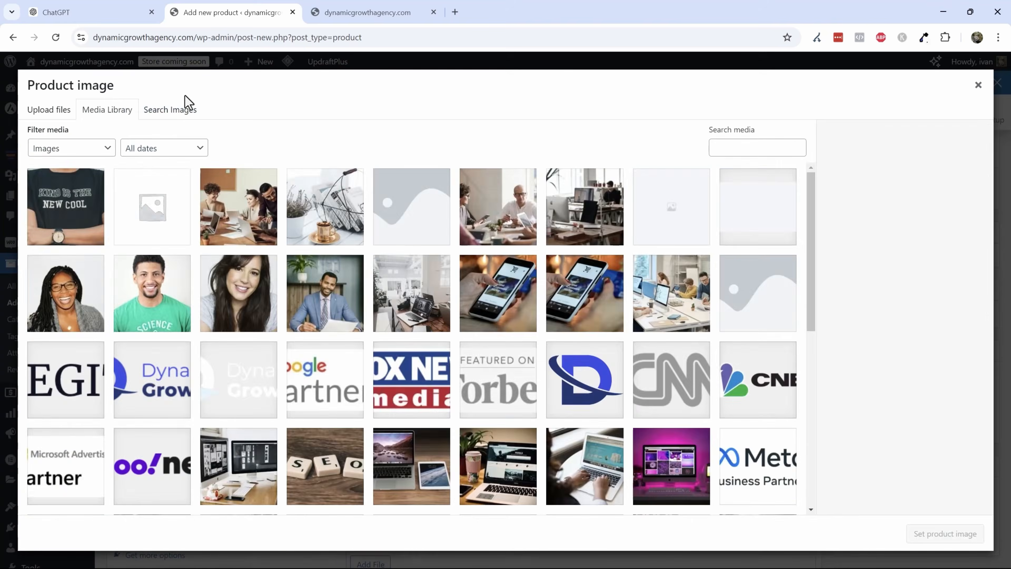
{"action": "left_click", "coordinate": [170, 109]}
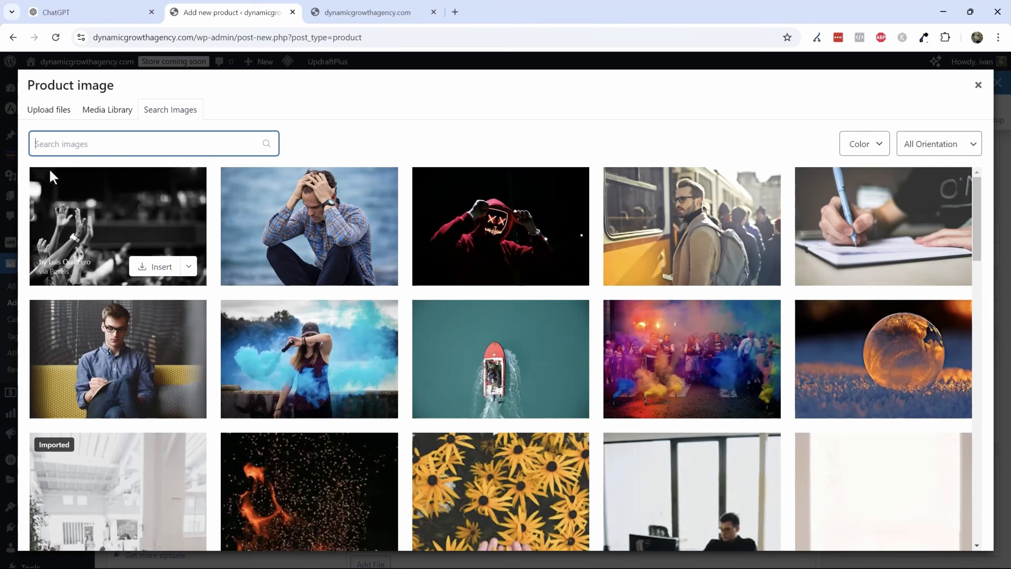
{"action": "type", "text": "ebook"}
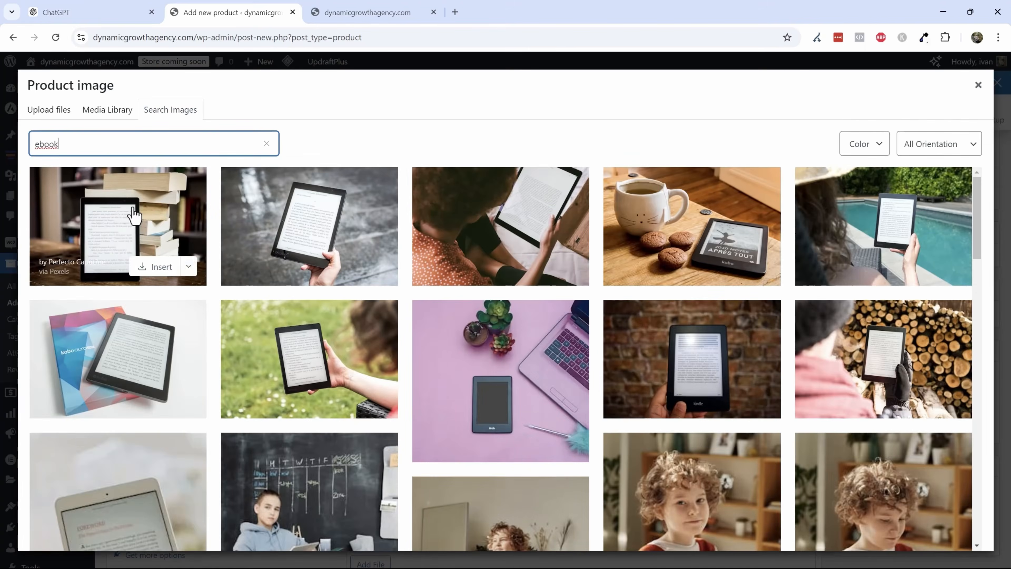
{"action": "left_click", "coordinate": [151, 271]}
{"action": "left_click", "coordinate": [152, 268]}
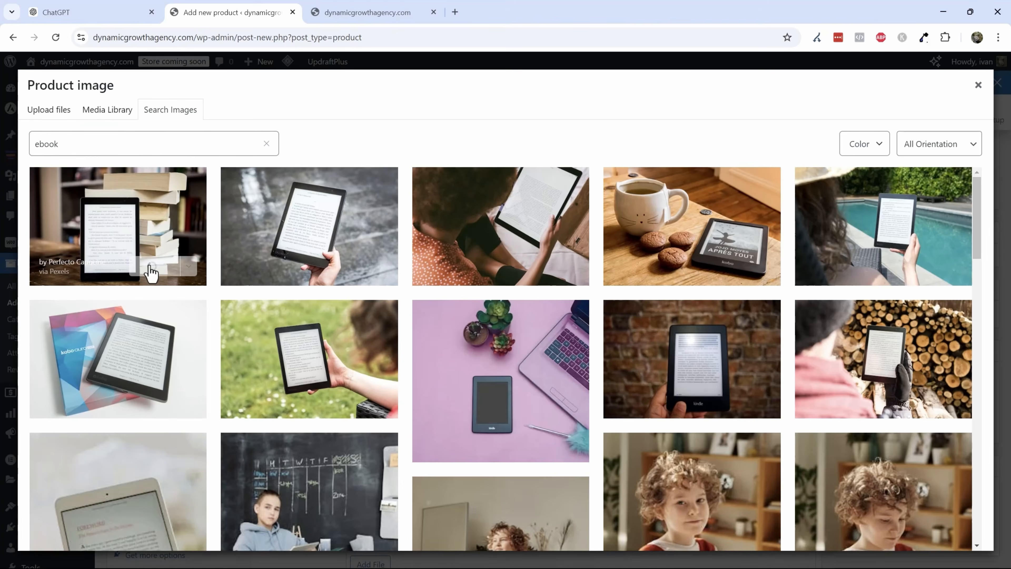
- Add e-reader photos from an ebook stock image search to the product gallery
{"action": "scroll", "coordinate": [878, 438], "scroll_direction": "down", "scroll_amount": 2}
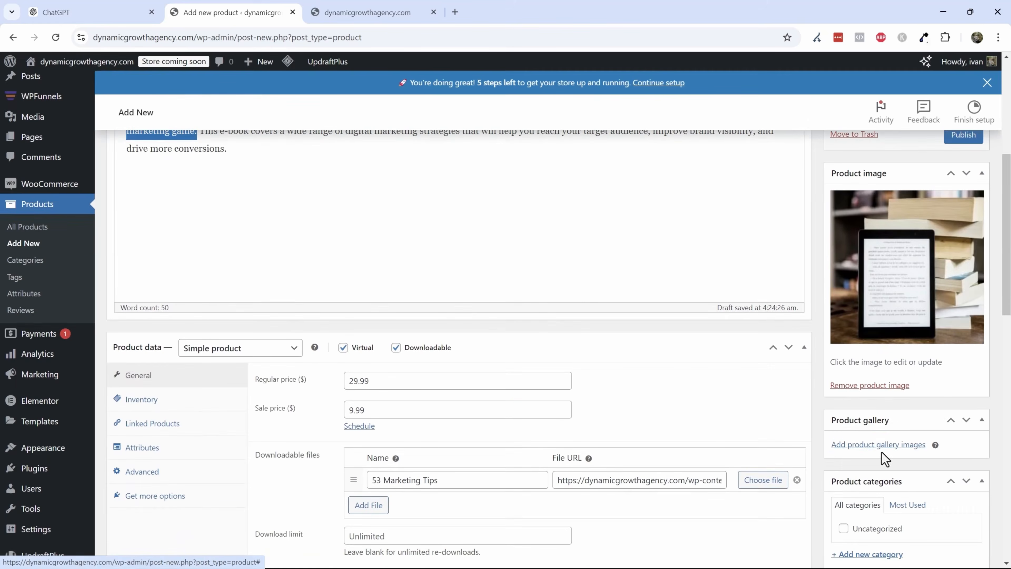
{"action": "left_click", "coordinate": [881, 445]}
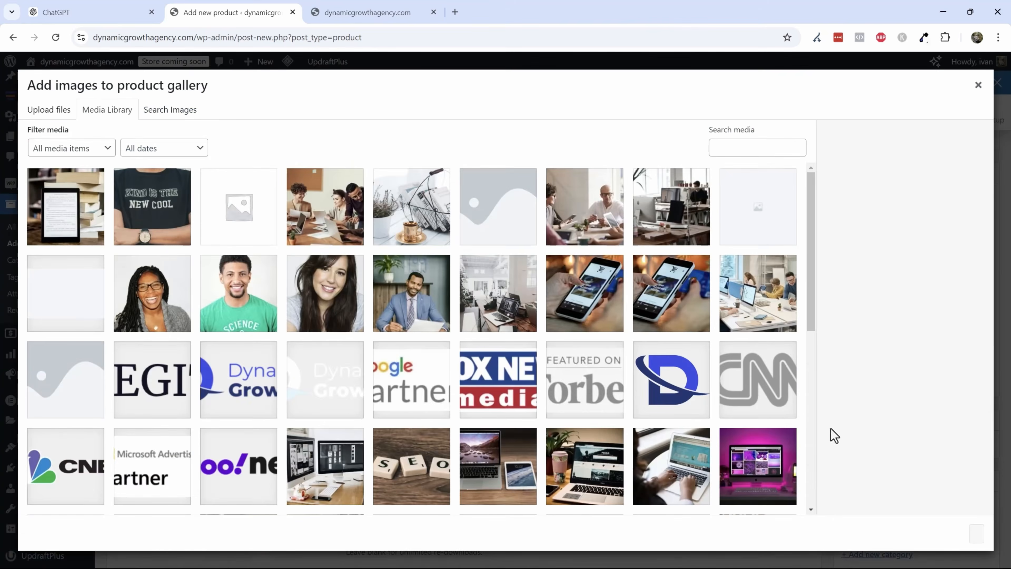
{"action": "left_click", "coordinate": [170, 111]}
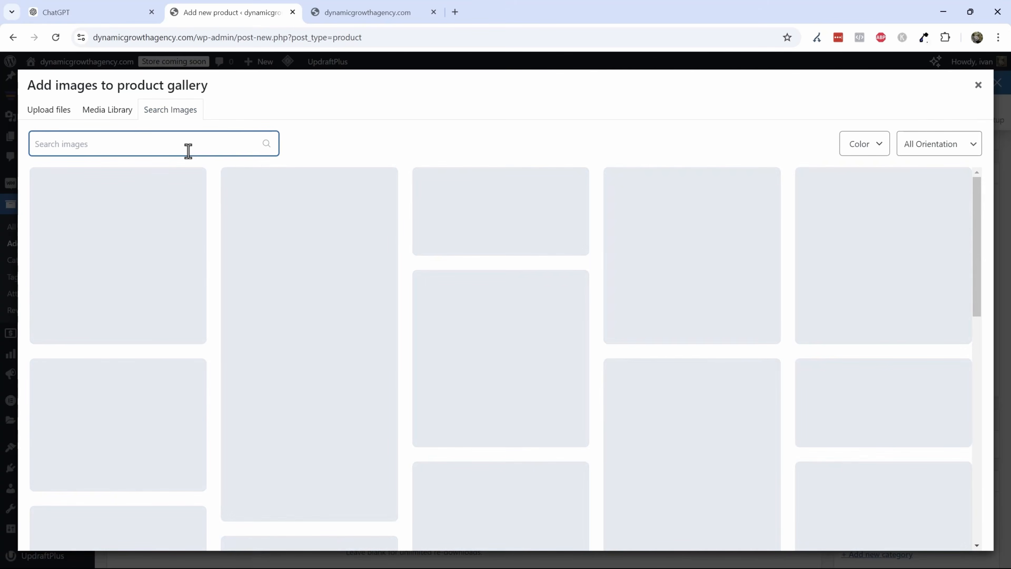
{"action": "type", "text": "ebook"}
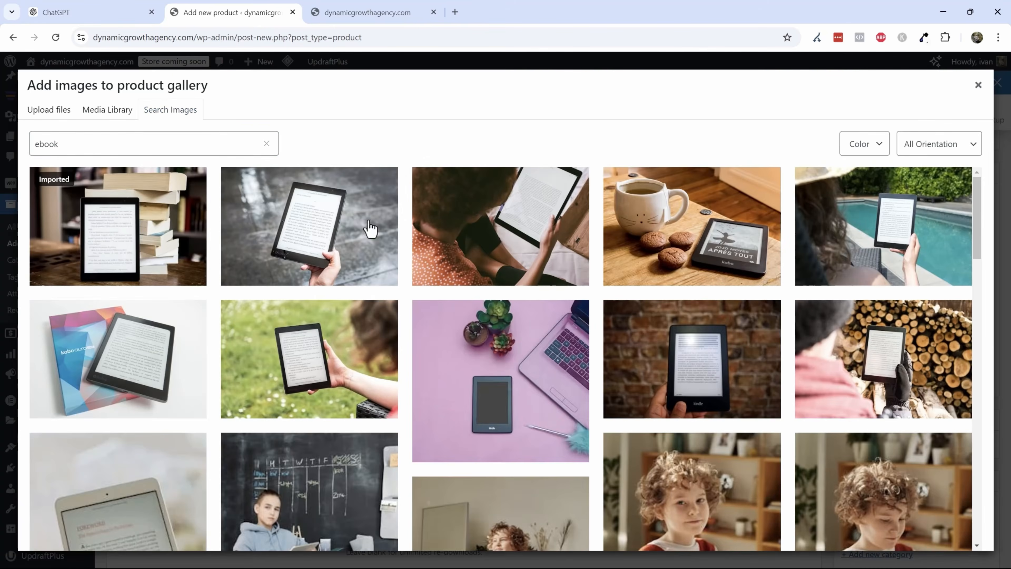
{"action": "left_click", "coordinate": [346, 273]}
{"action": "mouse_move", "coordinate": [535, 280]}
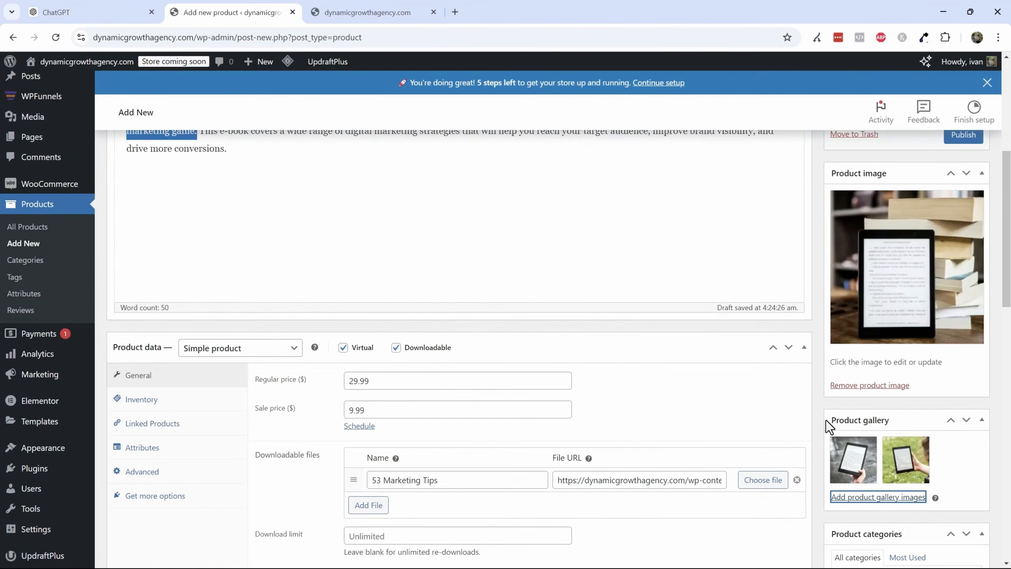
- Publish the 53 Marketing Tips - E-book product
{"action": "scroll", "coordinate": [671, 388], "scroll_direction": "down", "scroll_amount": 6}
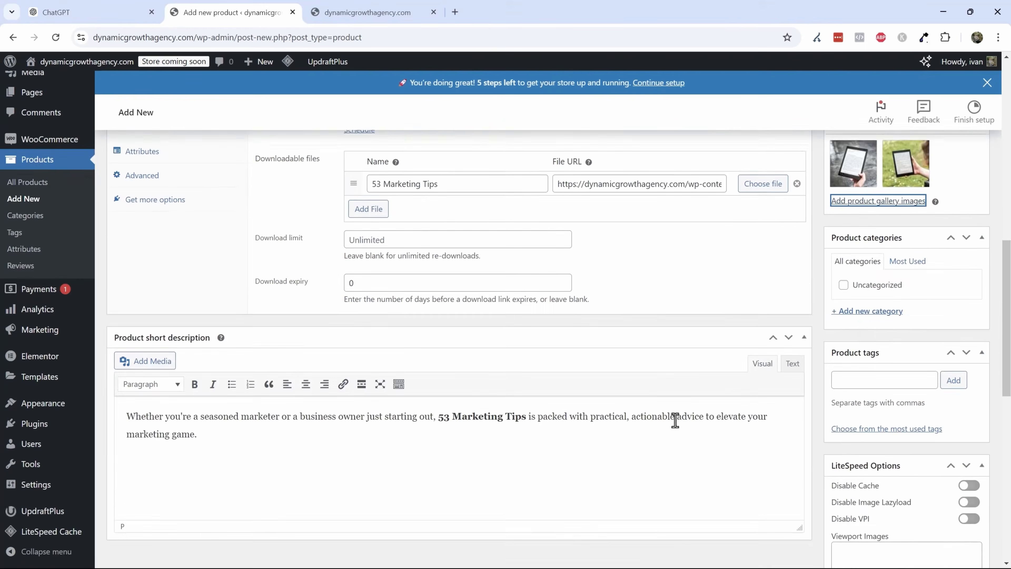
{"action": "scroll", "coordinate": [643, 419], "scroll_direction": "down", "scroll_amount": 3}
{"action": "scroll", "coordinate": [643, 414], "scroll_direction": "up", "scroll_amount": 15}
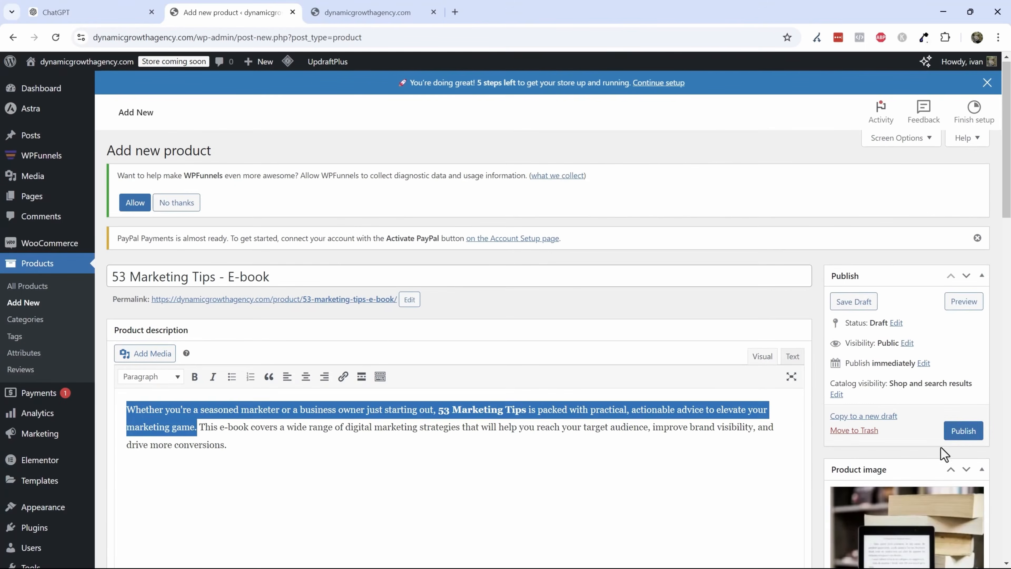
{"action": "left_click", "coordinate": [963, 431]}
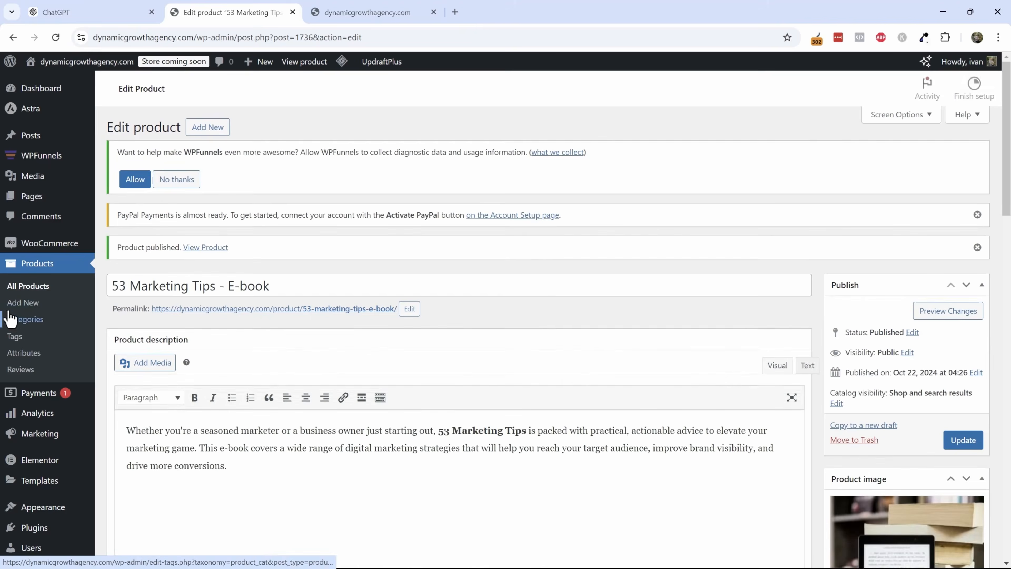
- Check the products list and open the WooCommerce settings
{"action": "left_click", "coordinate": [12, 294]}
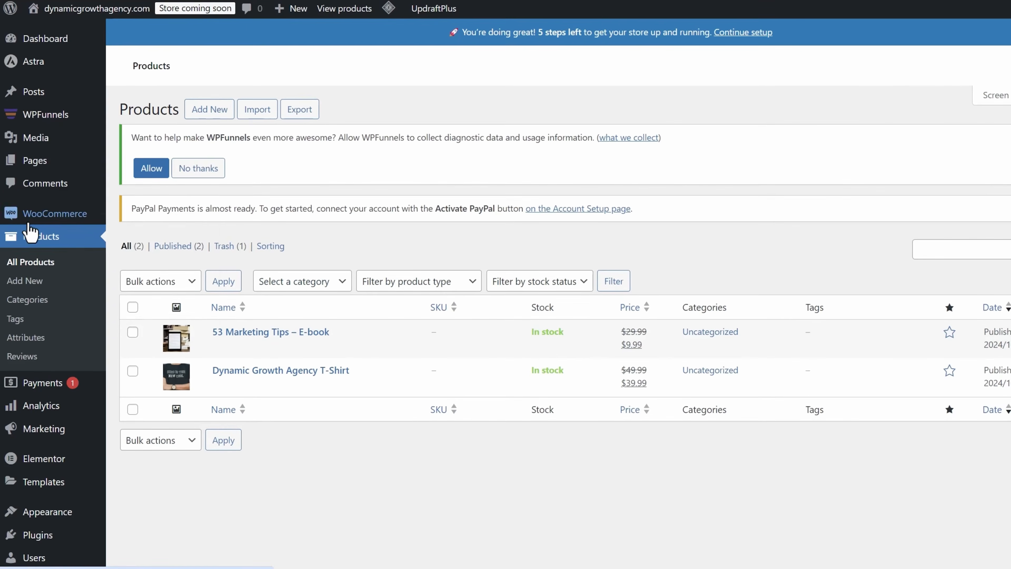
{"action": "mouse_move", "coordinate": [27, 250]}
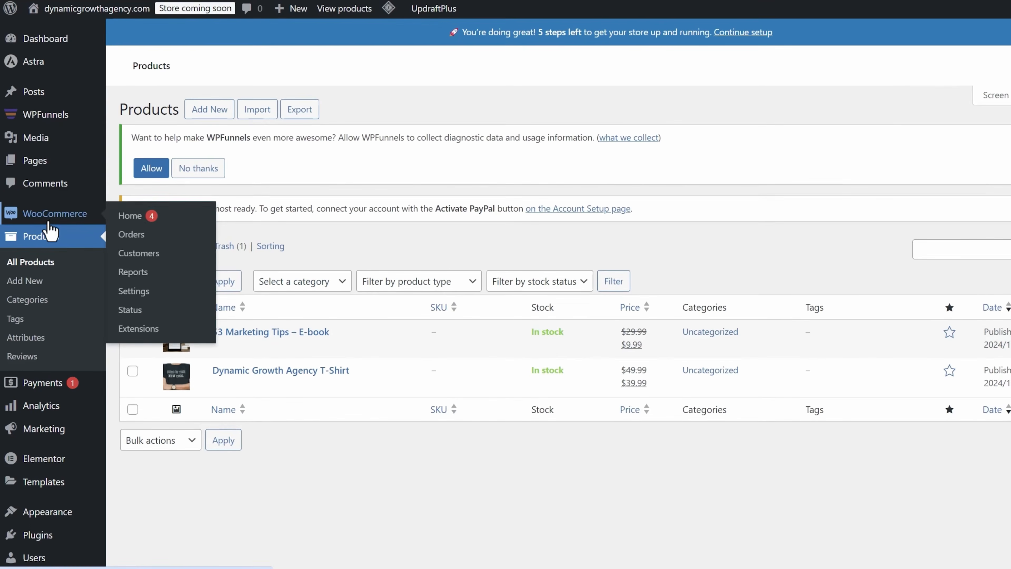
{"action": "left_click", "coordinate": [136, 298]}
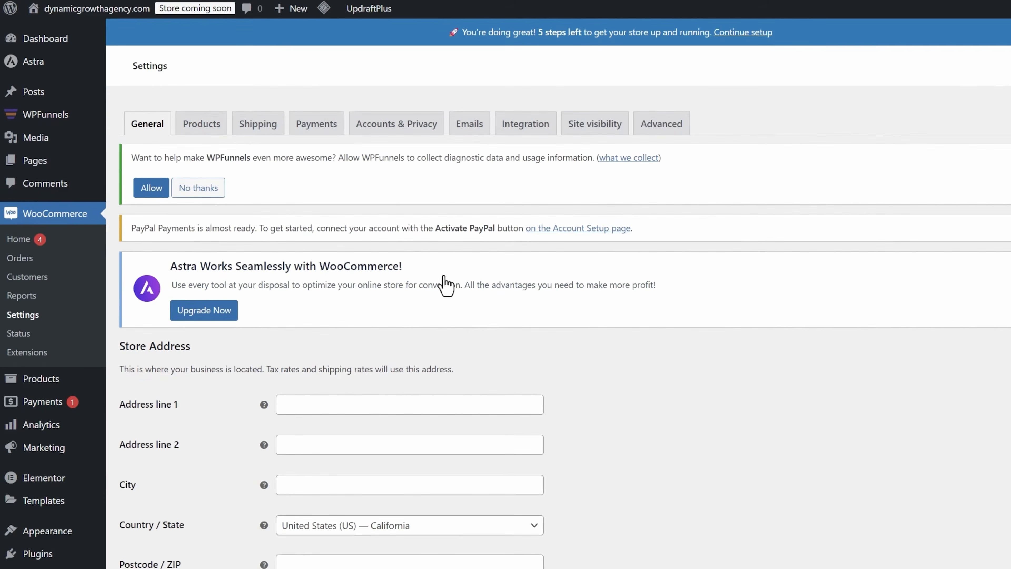
- Add a new shipping zone and set its region to South America
{"action": "left_click", "coordinate": [259, 127]}
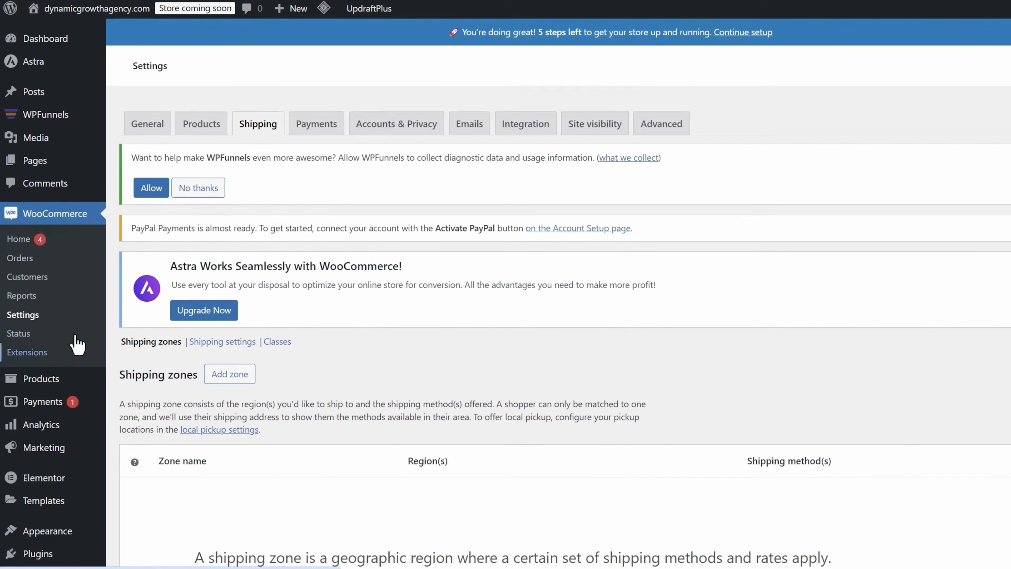
{"action": "scroll", "coordinate": [398, 309], "scroll_direction": "down", "scroll_amount": 5}
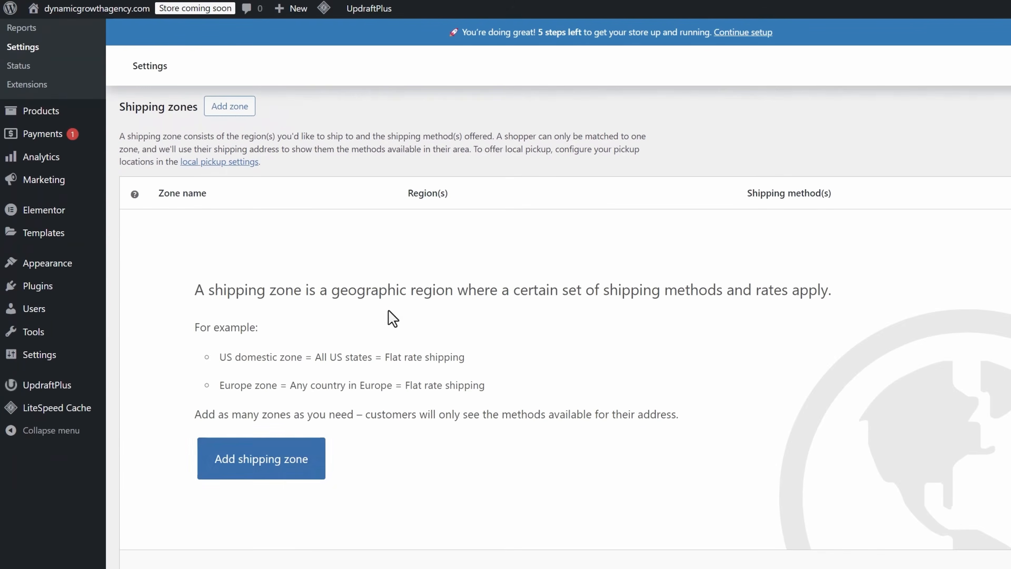
{"action": "left_click", "coordinate": [240, 464]}
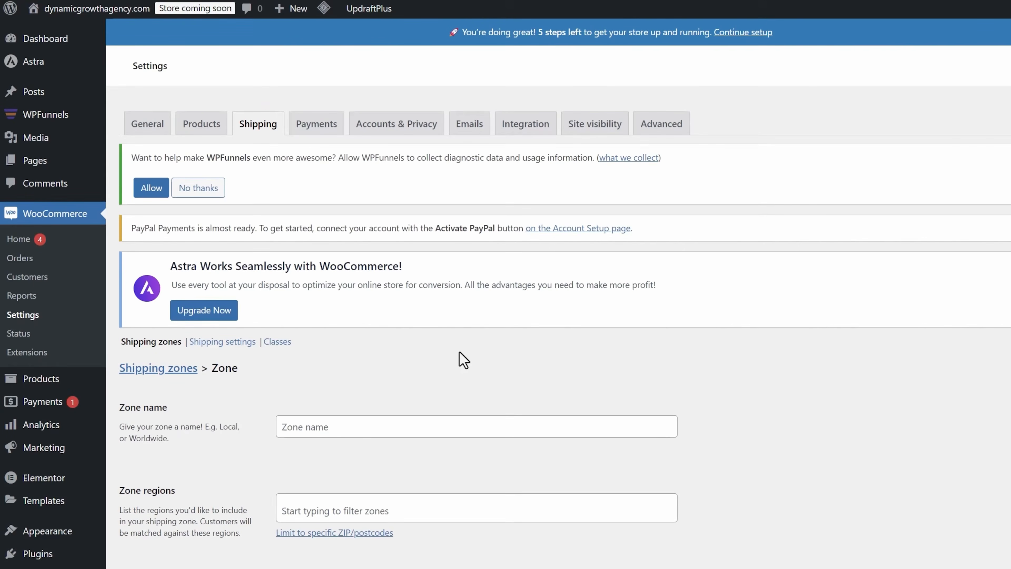
{"action": "scroll", "coordinate": [463, 360], "scroll_direction": "down", "scroll_amount": 3}
{"action": "scroll", "coordinate": [423, 269], "scroll_direction": "down", "scroll_amount": 2}
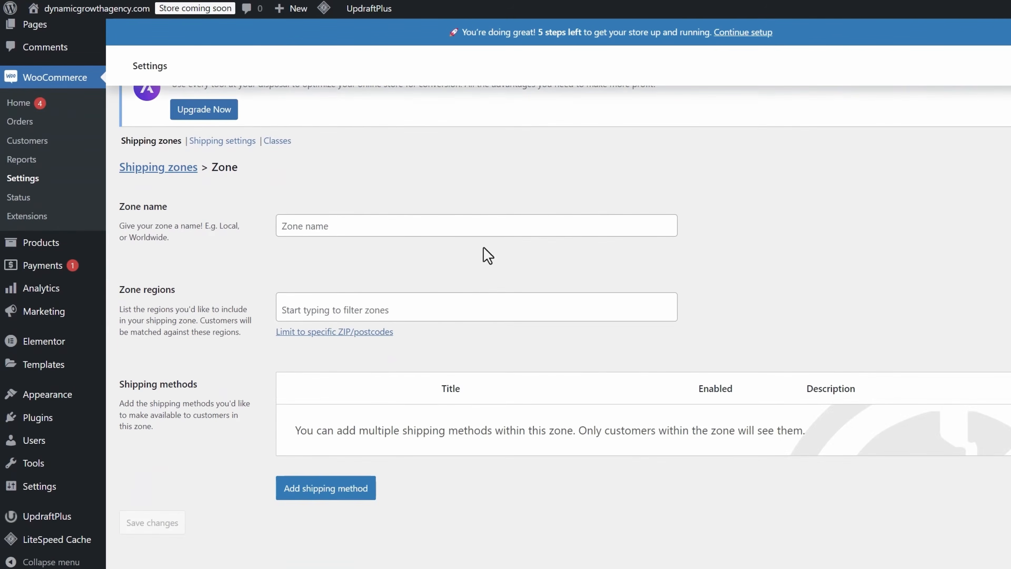
{"action": "left_click", "coordinate": [339, 304]}
{"action": "scroll", "coordinate": [340, 298], "scroll_direction": "down", "scroll_amount": 1}
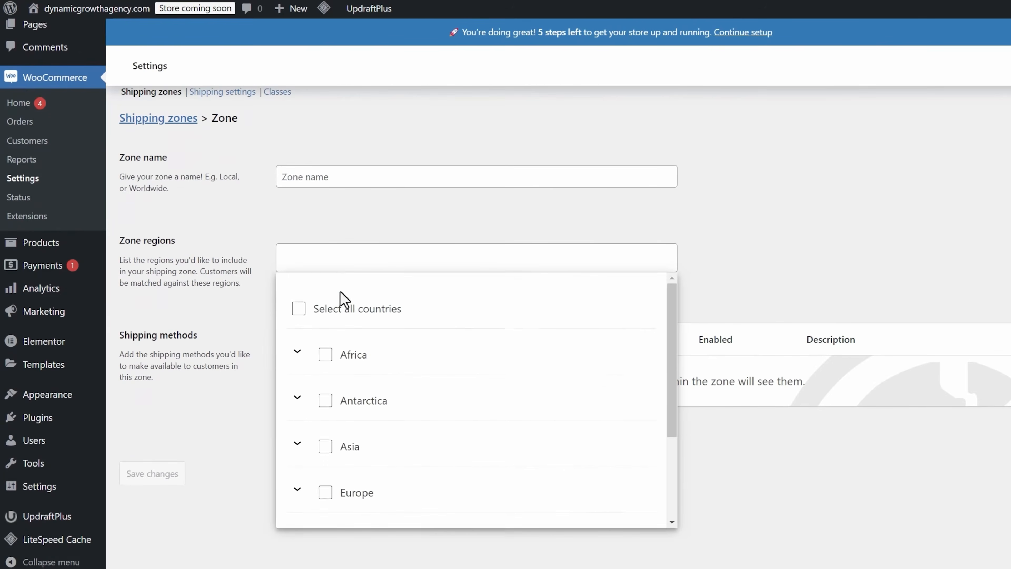
{"action": "scroll", "coordinate": [359, 354], "scroll_direction": "down", "scroll_amount": 3}
{"action": "left_click", "coordinate": [325, 497]}
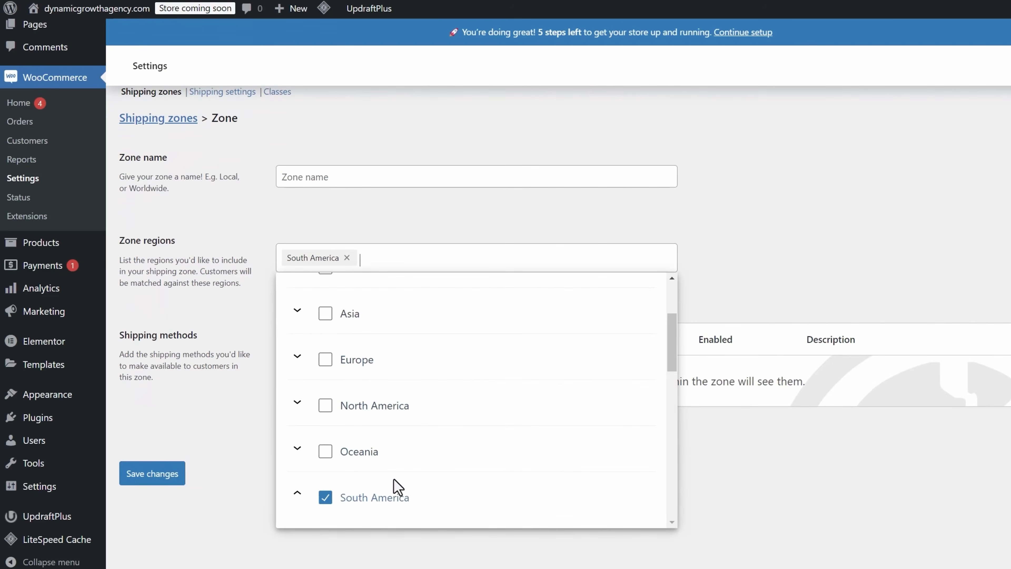
{"action": "left_click", "coordinate": [242, 297]}
- Add a Flat rate shipping method with a cost of 2.99 to the zone
{"action": "left_click", "coordinate": [339, 438]}
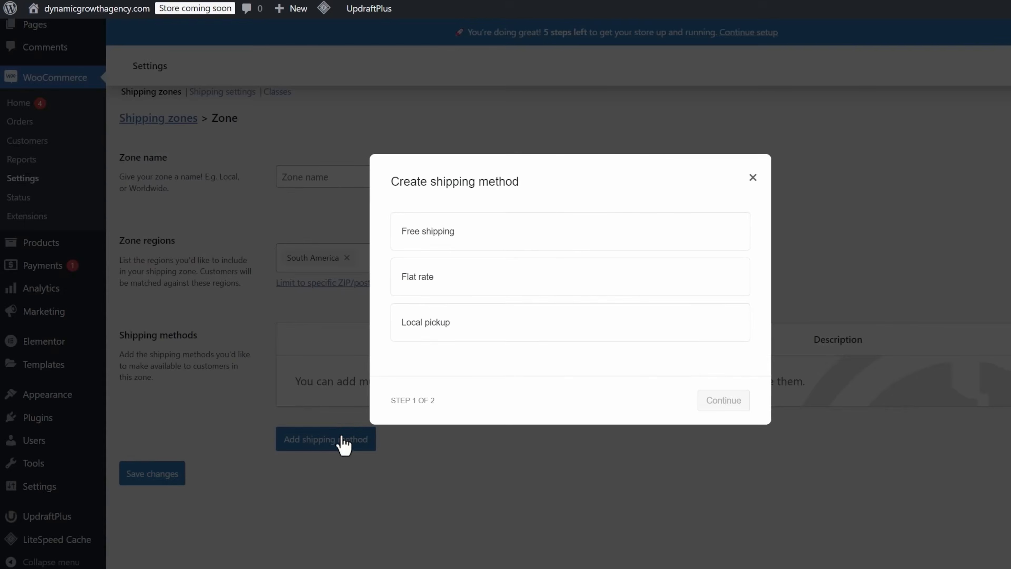
{"action": "left_click", "coordinate": [454, 244]}
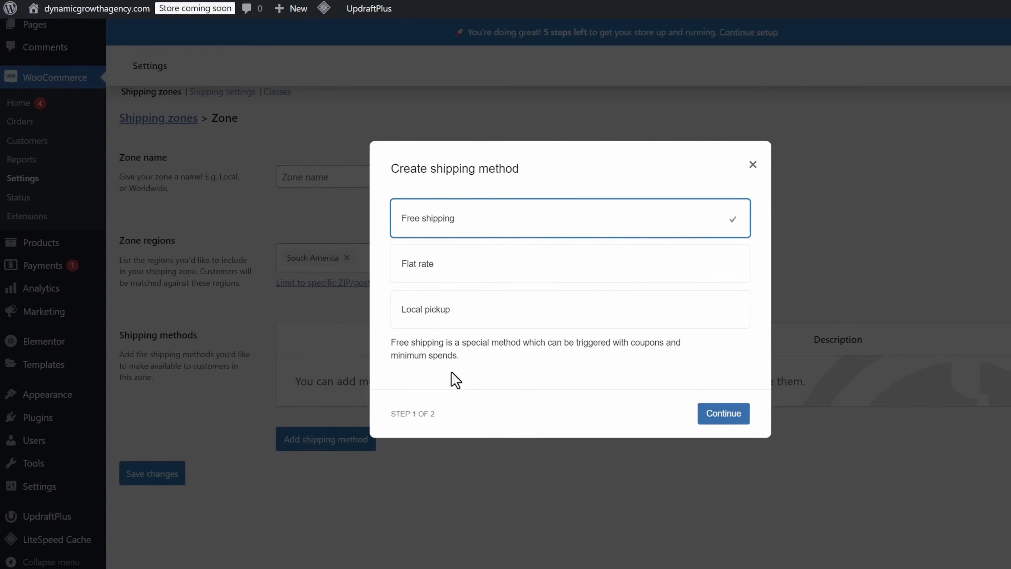
{"action": "left_click", "coordinate": [438, 266]}
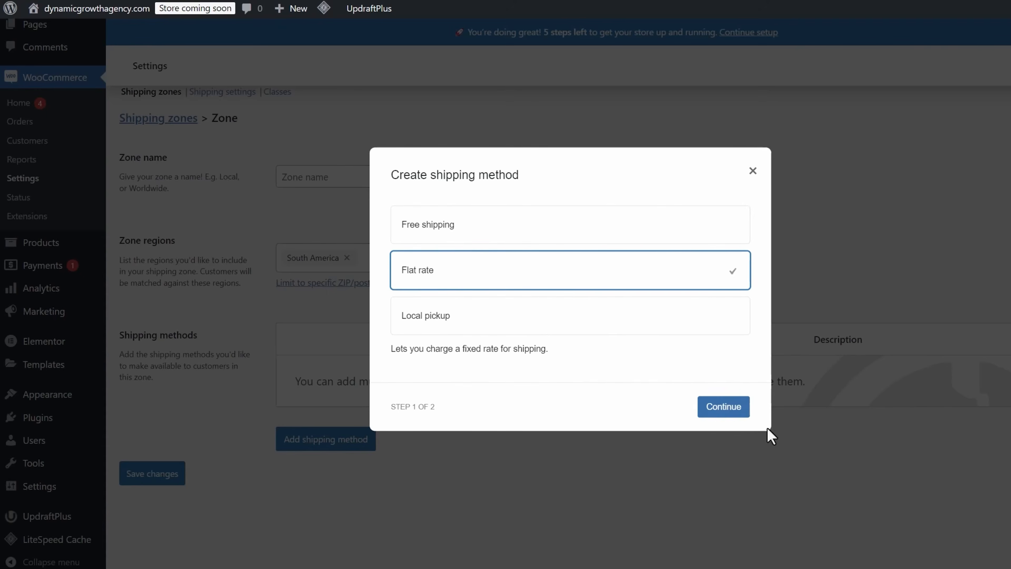
{"action": "left_click", "coordinate": [716, 413]}
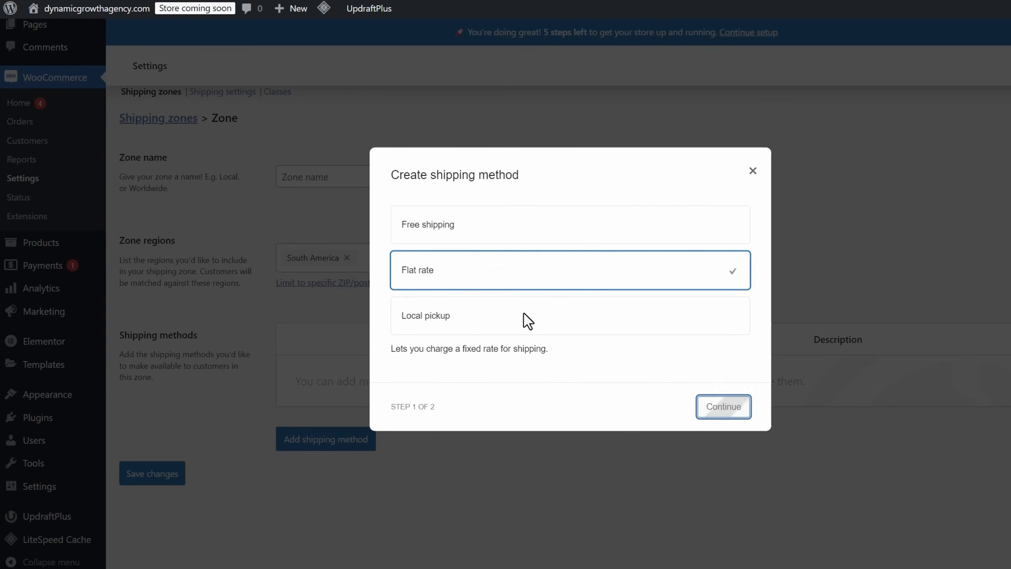
{"action": "left_click", "coordinate": [448, 343]}
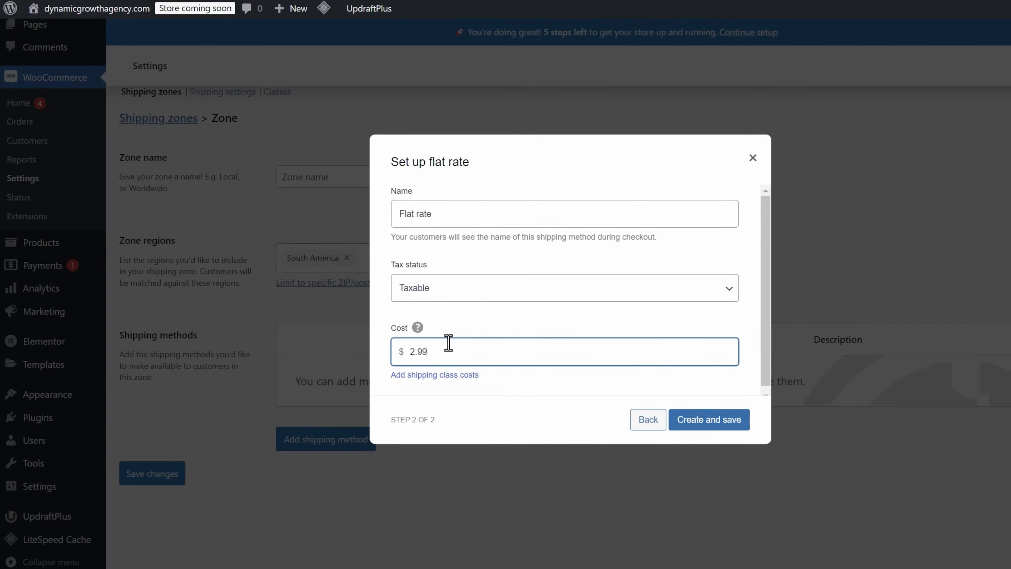
{"action": "left_click", "coordinate": [728, 416]}
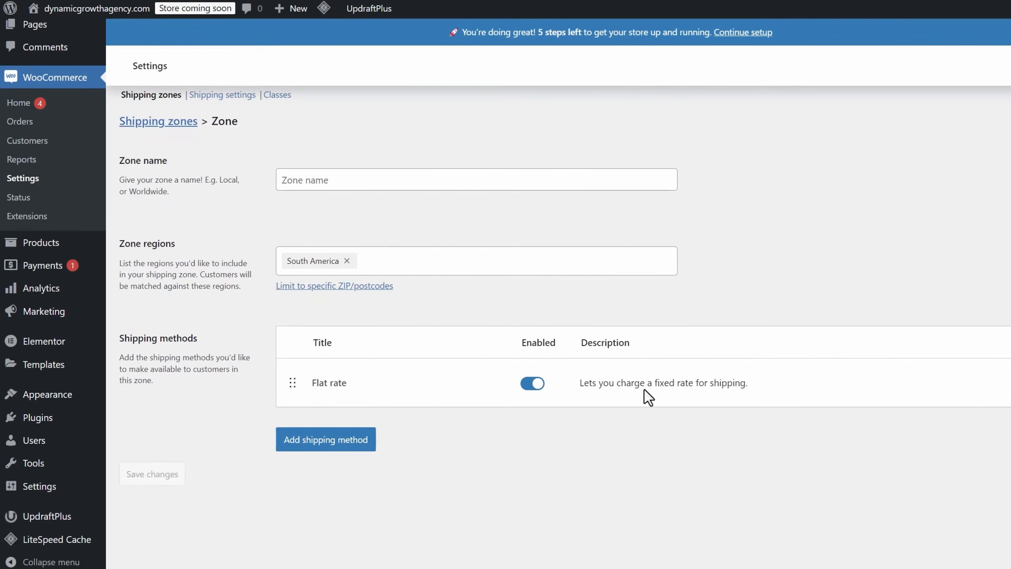
- Name the shipping zone LATAM and save the changes
{"action": "double_click", "coordinate": [321, 229]}
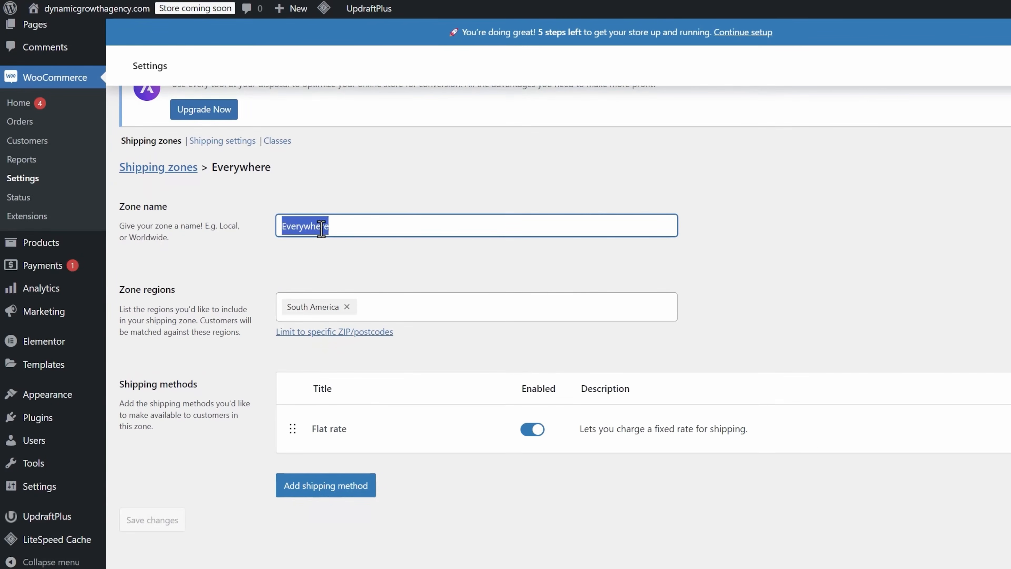
{"action": "type", "text": "LATAM"}
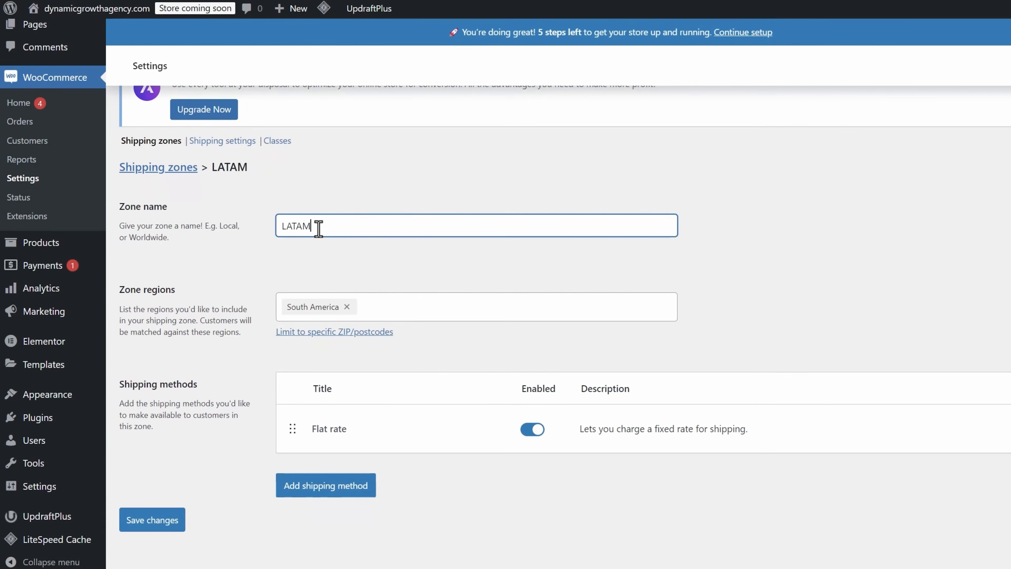
{"action": "left_click", "coordinate": [165, 525]}
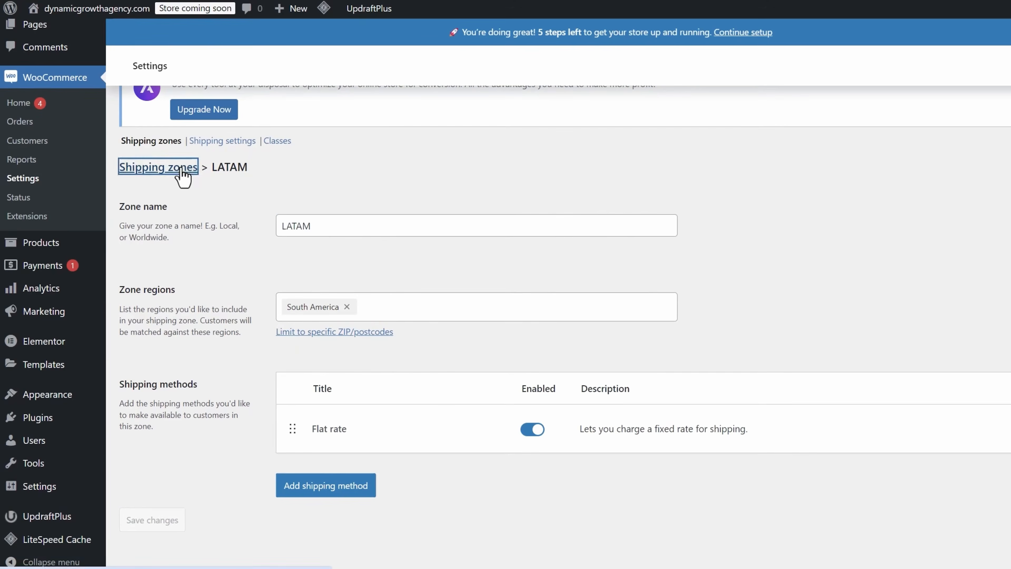
- Return to the shipping zones list and review the LATAM zone
{"action": "left_click", "coordinate": [154, 167]}
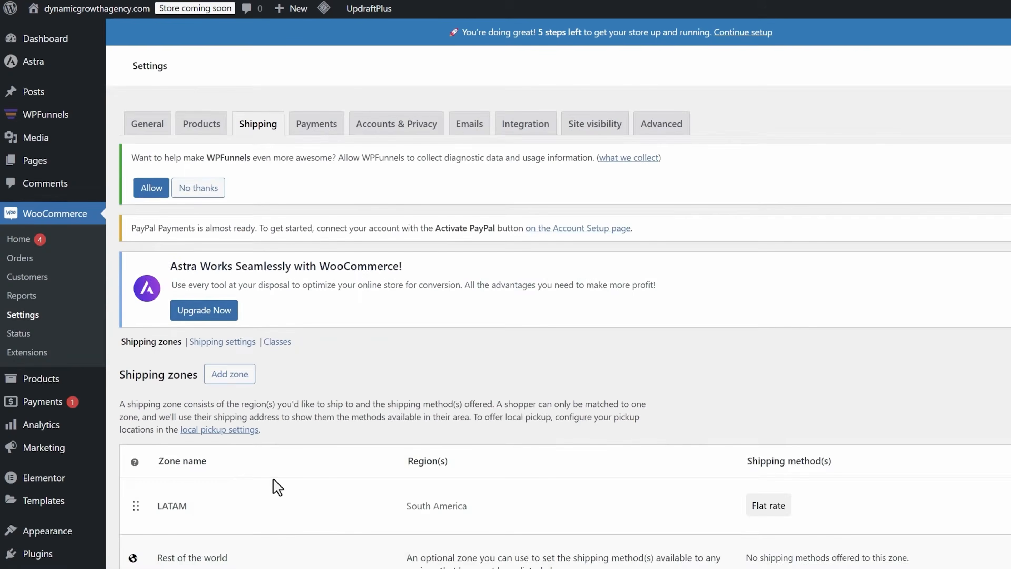
{"action": "scroll", "coordinate": [273, 483], "scroll_direction": "down", "scroll_amount": 3}
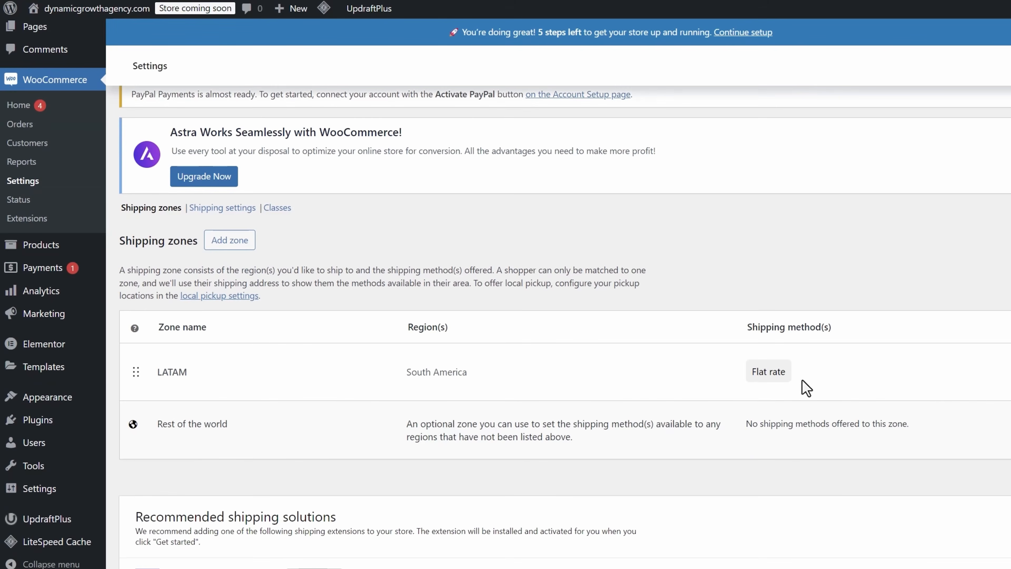
{"action": "scroll", "coordinate": [377, 302], "scroll_direction": "up", "scroll_amount": 2}
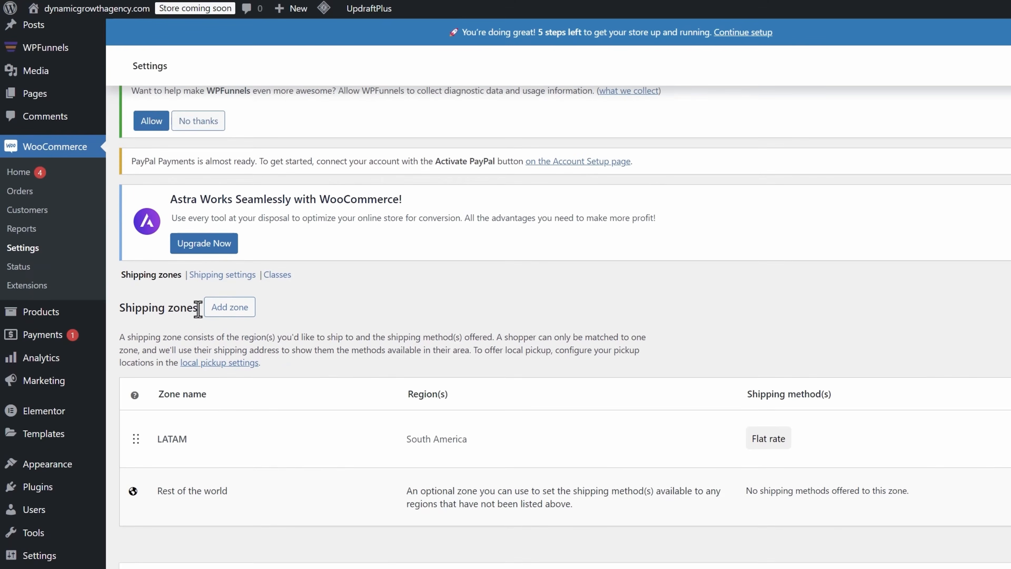
{"action": "left_click", "coordinate": [231, 309]}
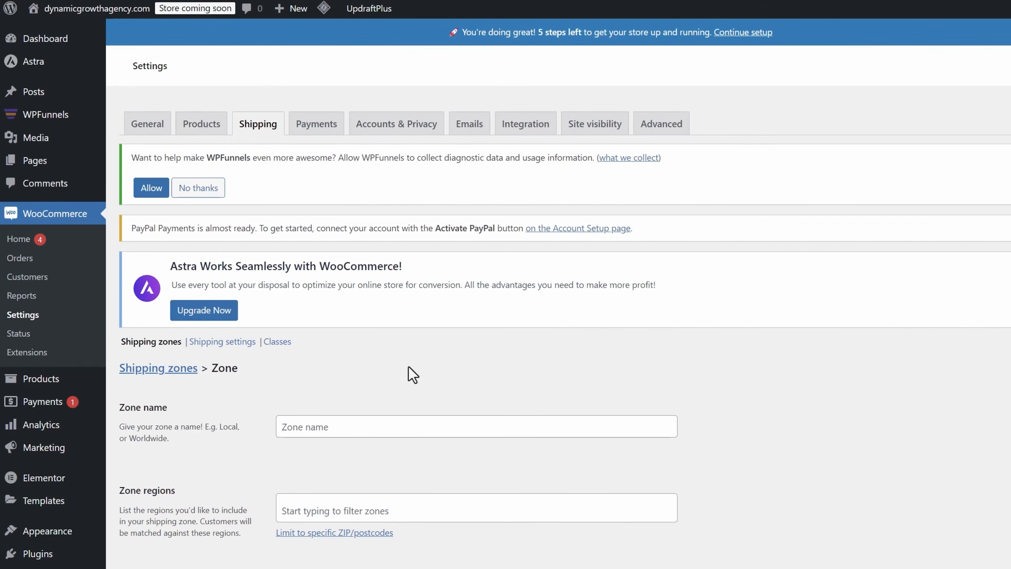
{"action": "scroll", "coordinate": [408, 367], "scroll_direction": "down", "scroll_amount": 2}
{"action": "scroll", "coordinate": [293, 389], "scroll_direction": "down", "scroll_amount": 1}
{"action": "scroll", "coordinate": [250, 378], "scroll_direction": "up", "scroll_amount": 1}
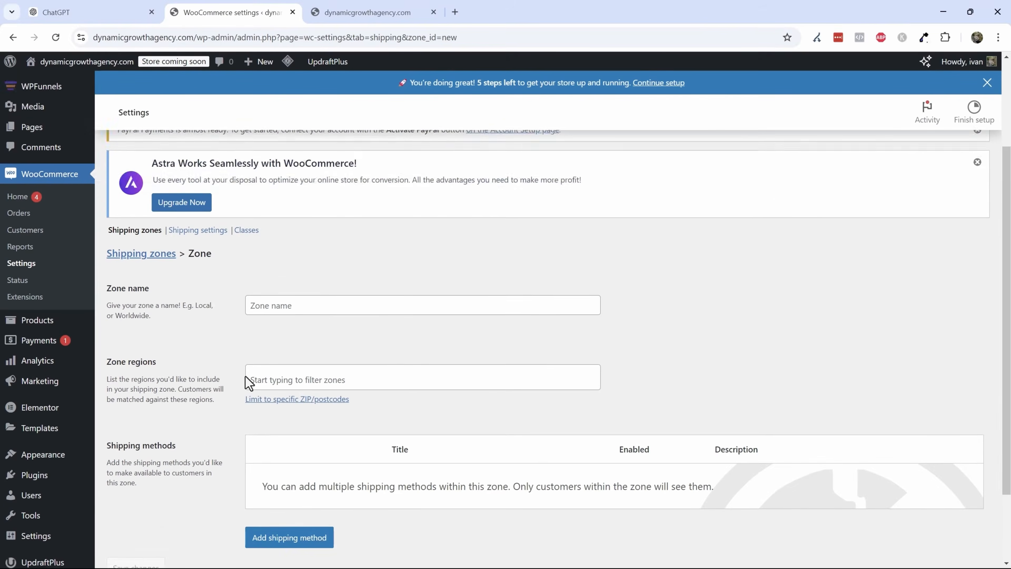
{"action": "scroll", "coordinate": [247, 380], "scroll_direction": "up", "scroll_amount": 4}
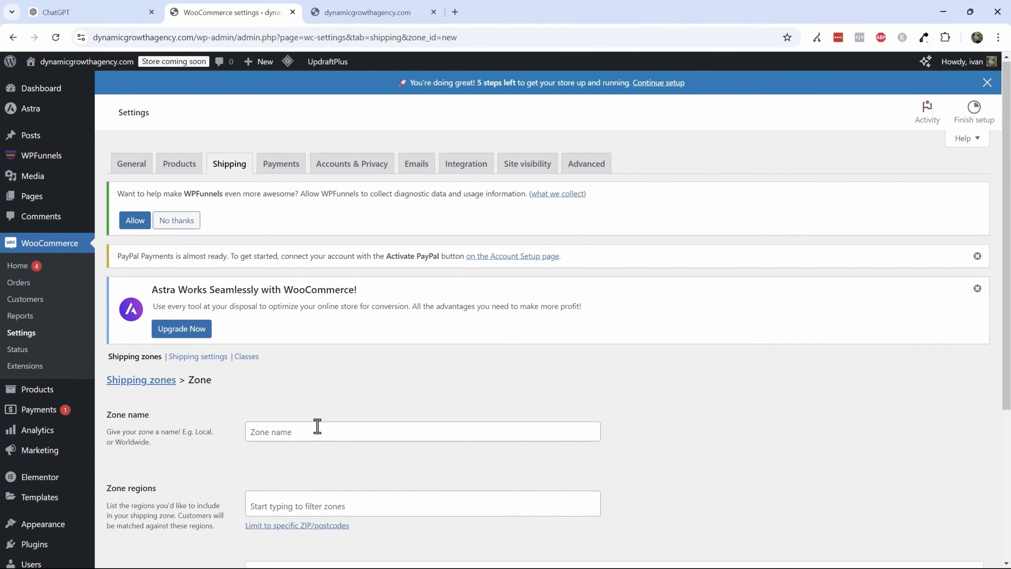
{"action": "mouse_move", "coordinate": [63, 167]}
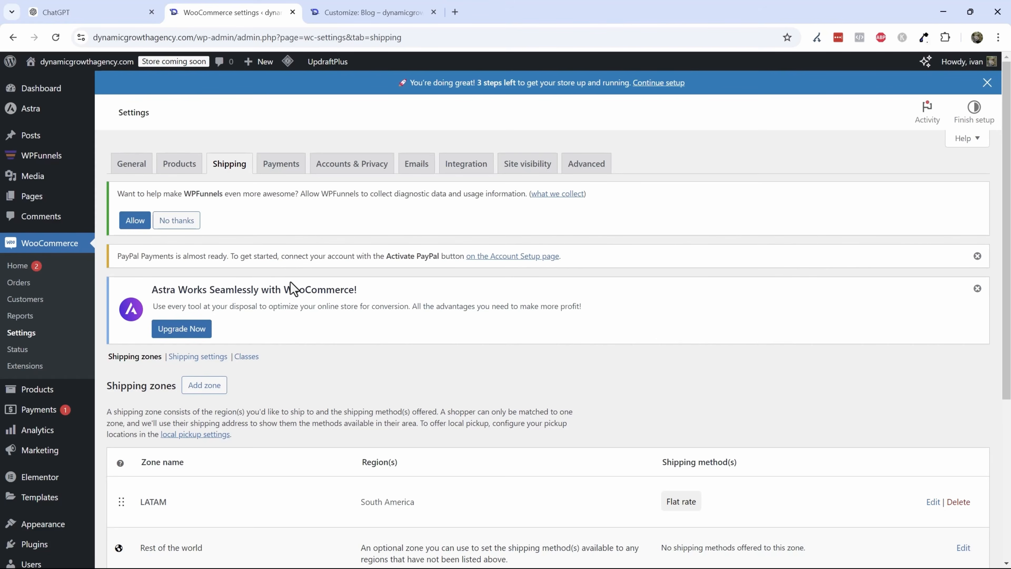
- Open the Stripe payment method from the payments settings and connect a Stripe test account
{"action": "left_click", "coordinate": [285, 171]}
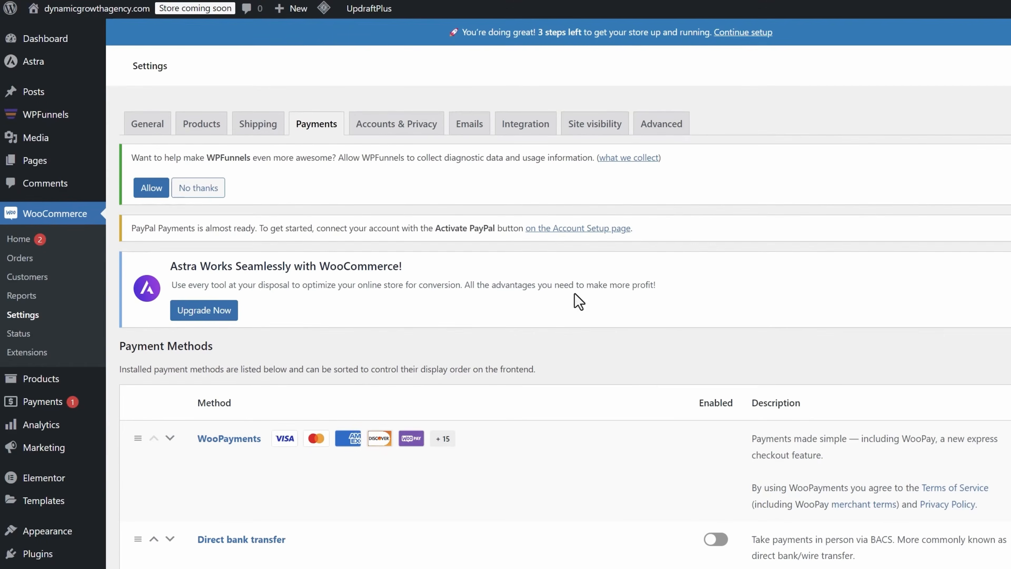
{"action": "scroll", "coordinate": [503, 255], "scroll_direction": "down", "scroll_amount": 10}
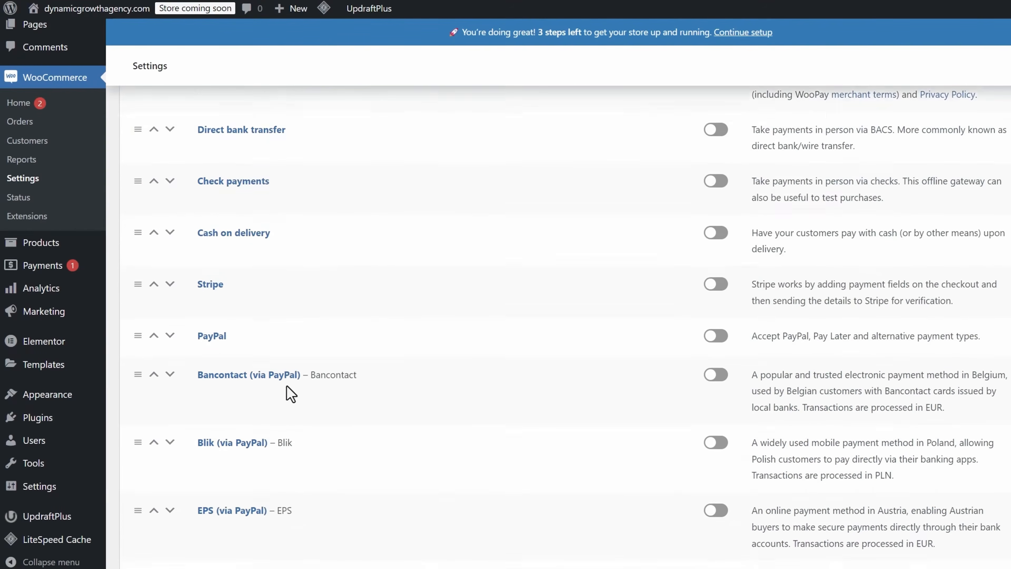
{"action": "scroll", "coordinate": [303, 406], "scroll_direction": "down", "scroll_amount": 3}
{"action": "scroll", "coordinate": [456, 370], "scroll_direction": "down", "scroll_amount": 3}
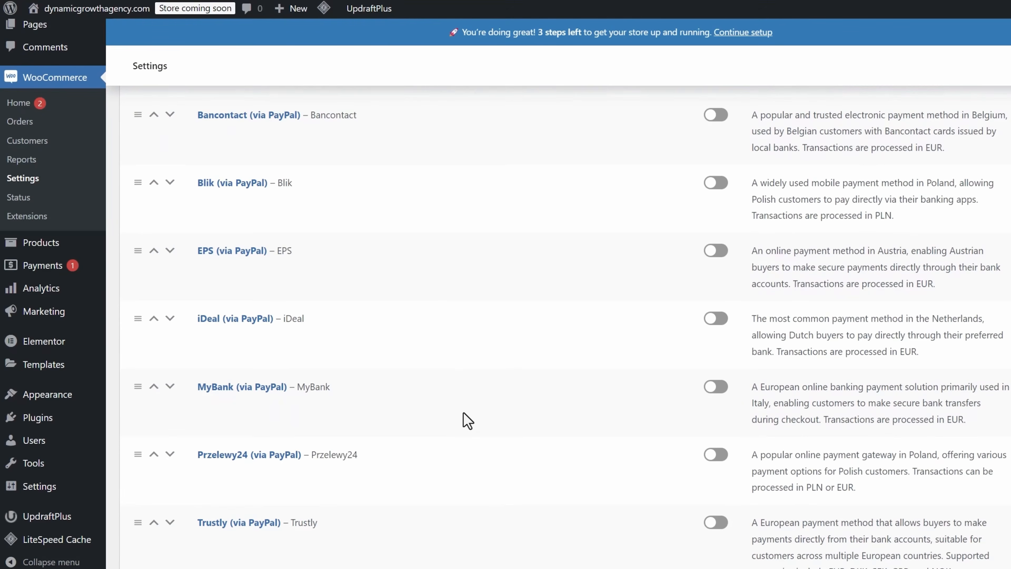
{"action": "scroll", "coordinate": [517, 394], "scroll_direction": "down", "scroll_amount": 3}
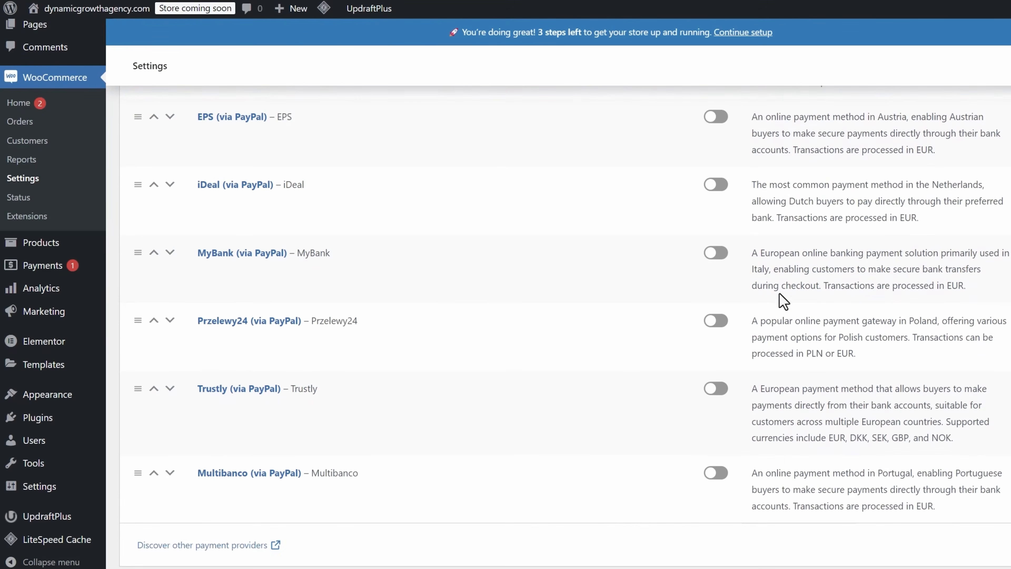
{"action": "scroll", "coordinate": [682, 344], "scroll_direction": "up", "scroll_amount": 6}
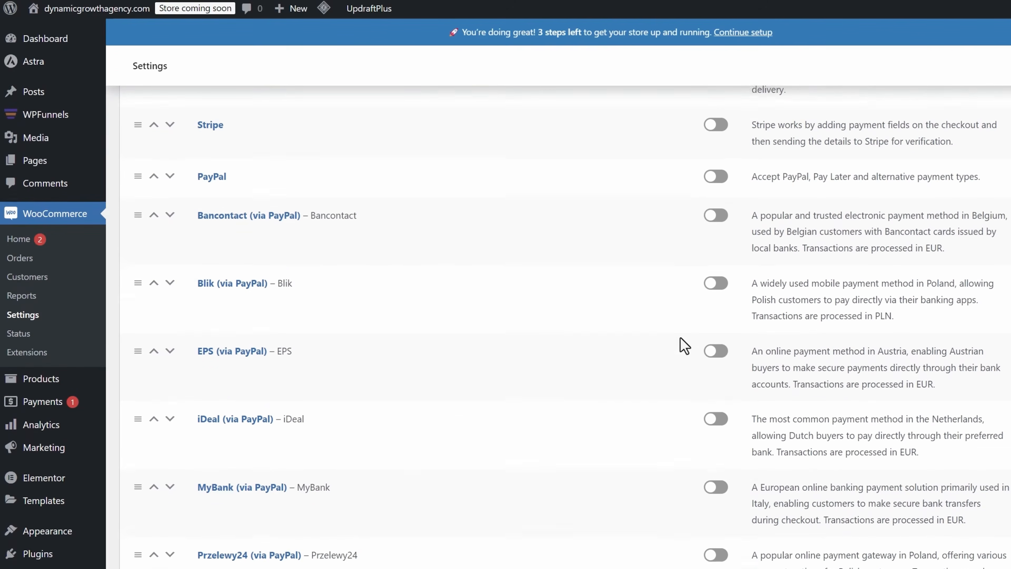
{"action": "left_click", "coordinate": [715, 226]}
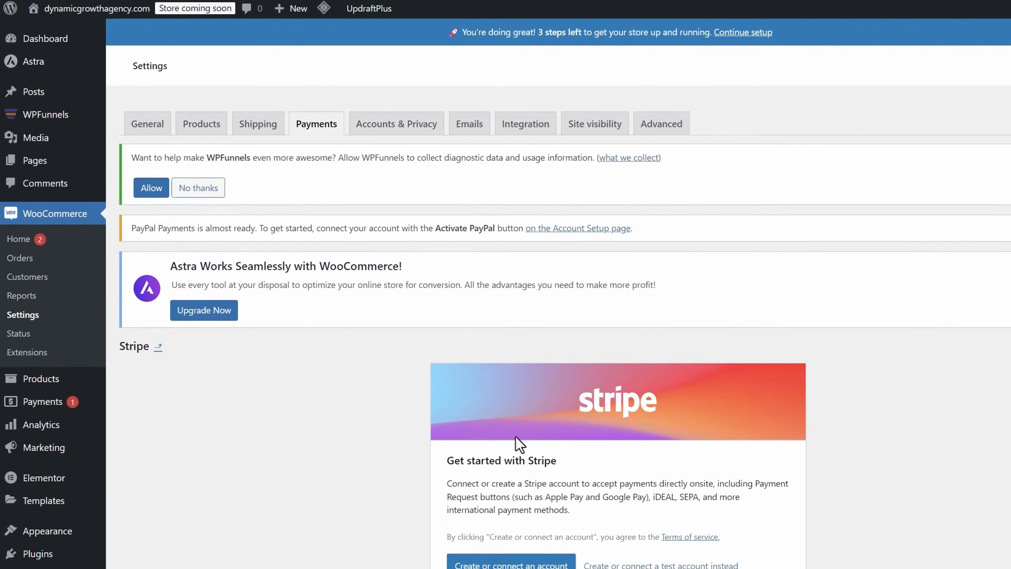
{"action": "scroll", "coordinate": [438, 450], "scroll_direction": "down", "scroll_amount": 3}
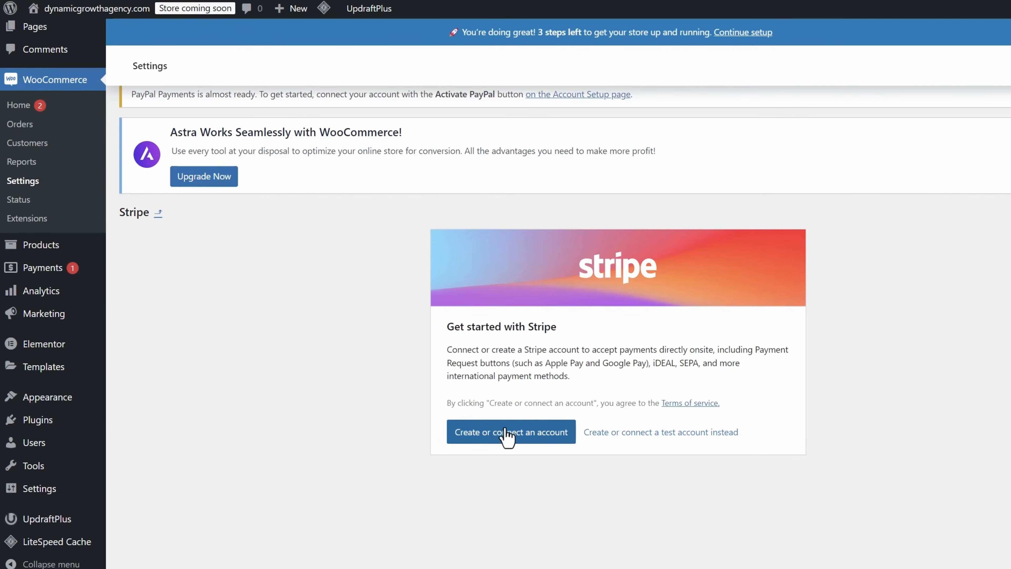
{"action": "left_click", "coordinate": [651, 434]}
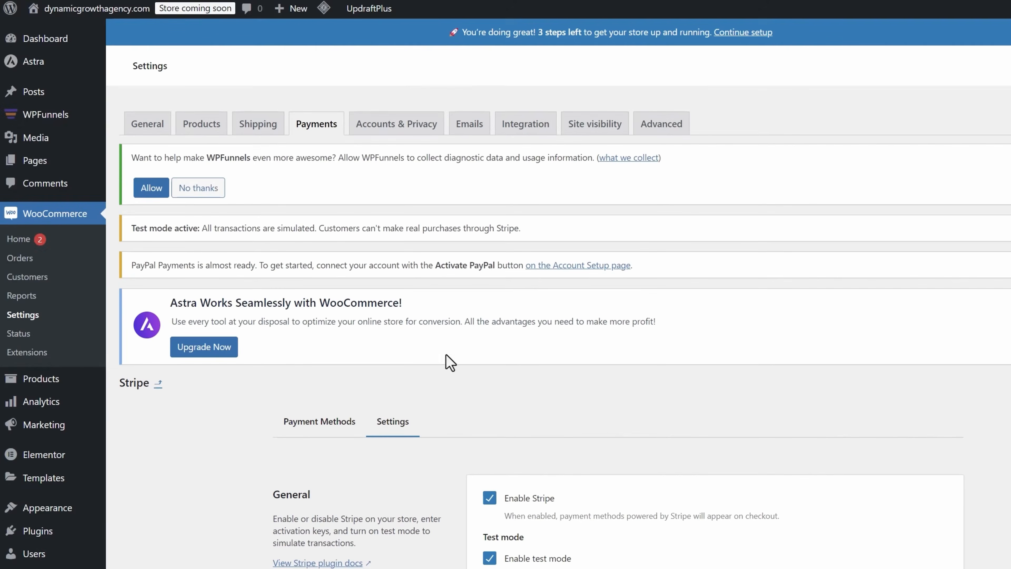
- Review the Stripe account status and the connection configuration dialog
{"action": "scroll", "coordinate": [450, 363], "scroll_direction": "down", "scroll_amount": 6}
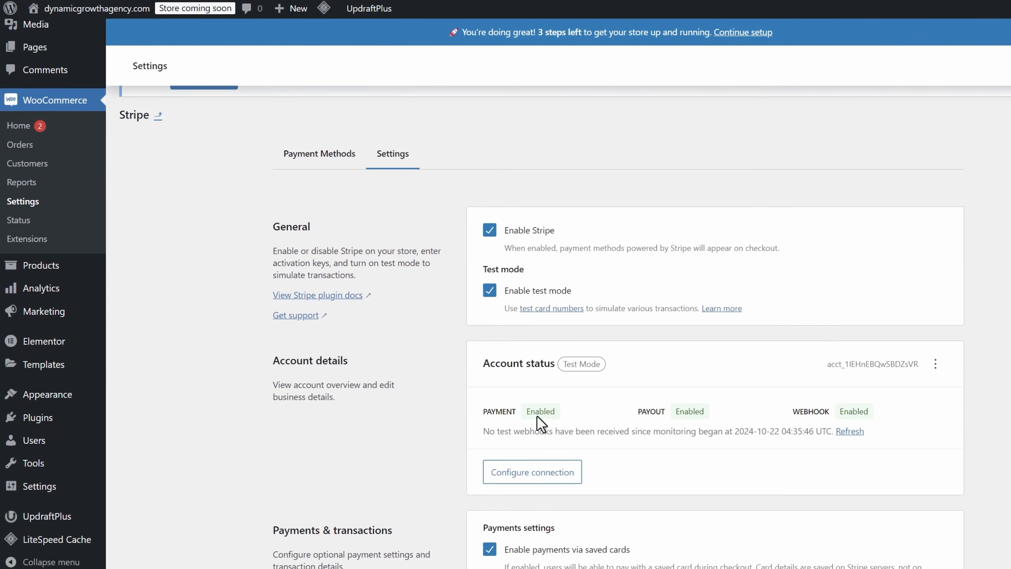
{"action": "left_click_drag", "start_coordinate": [531, 411], "coordinate": [562, 416]}
{"action": "left_click_drag", "start_coordinate": [675, 410], "coordinate": [705, 413]}
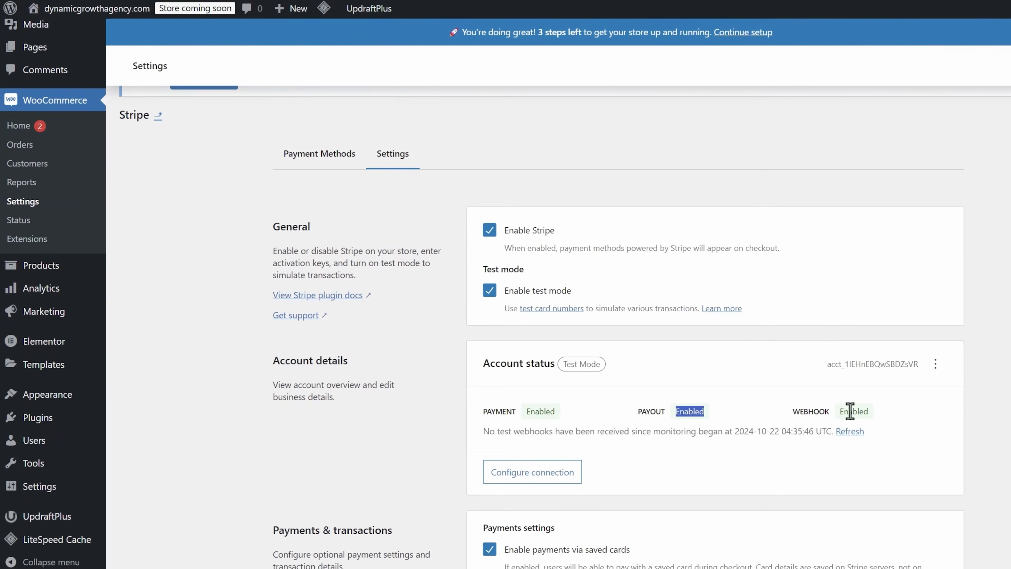
{"action": "left_click_drag", "start_coordinate": [851, 411], "coordinate": [883, 413]}
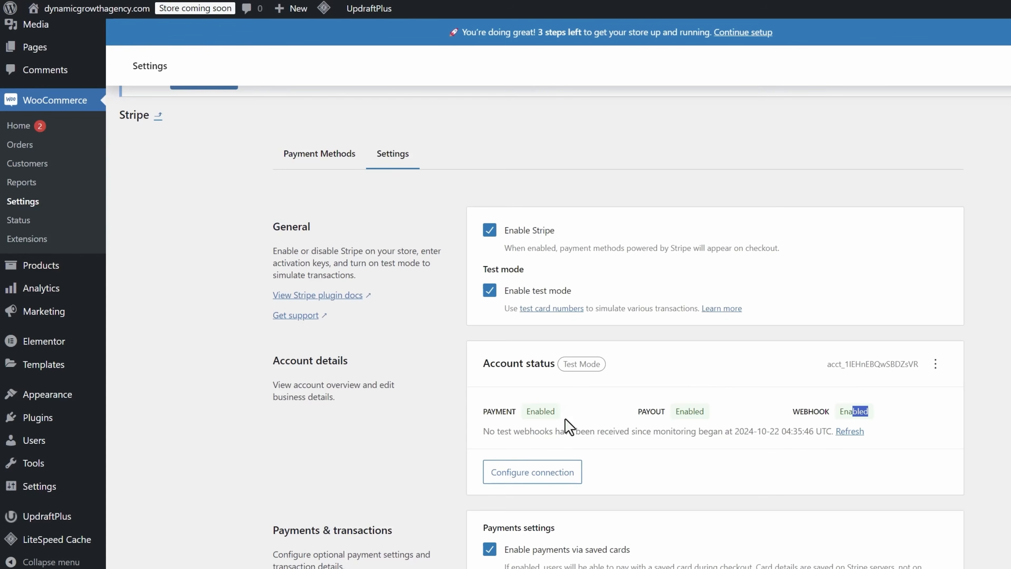
{"action": "left_click", "coordinate": [546, 474]}
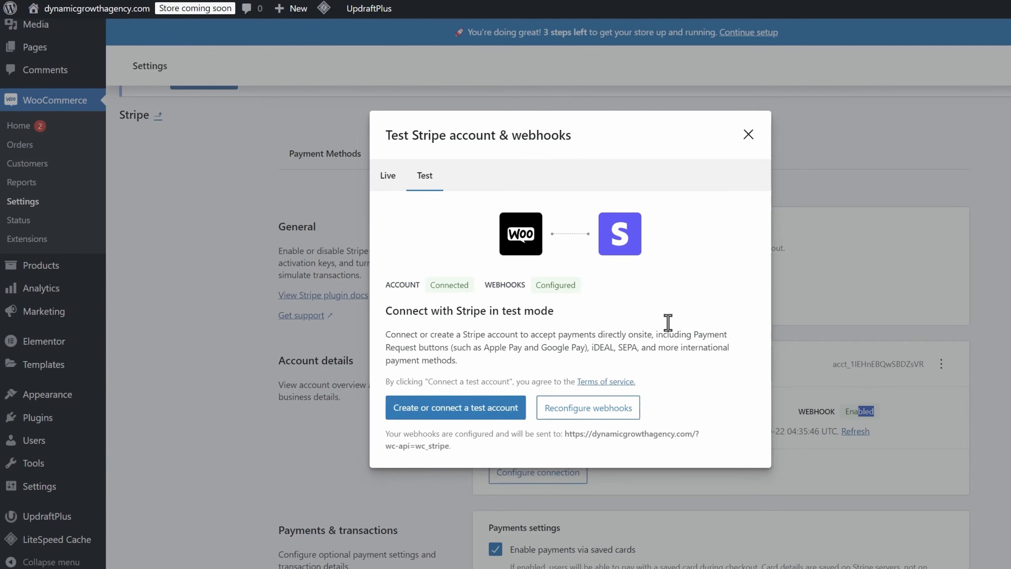
{"action": "left_click", "coordinate": [747, 134]}
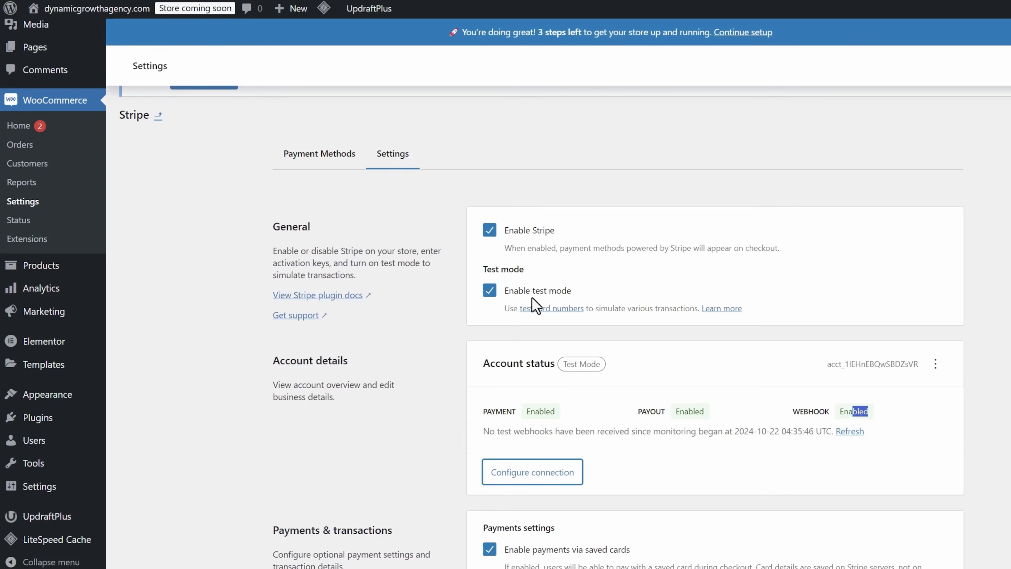
- Open PayPal from the payments list, activate PayPal and complete the account sign-up to return to WooCommerce
{"action": "scroll", "coordinate": [498, 370], "scroll_direction": "up", "scroll_amount": 7}
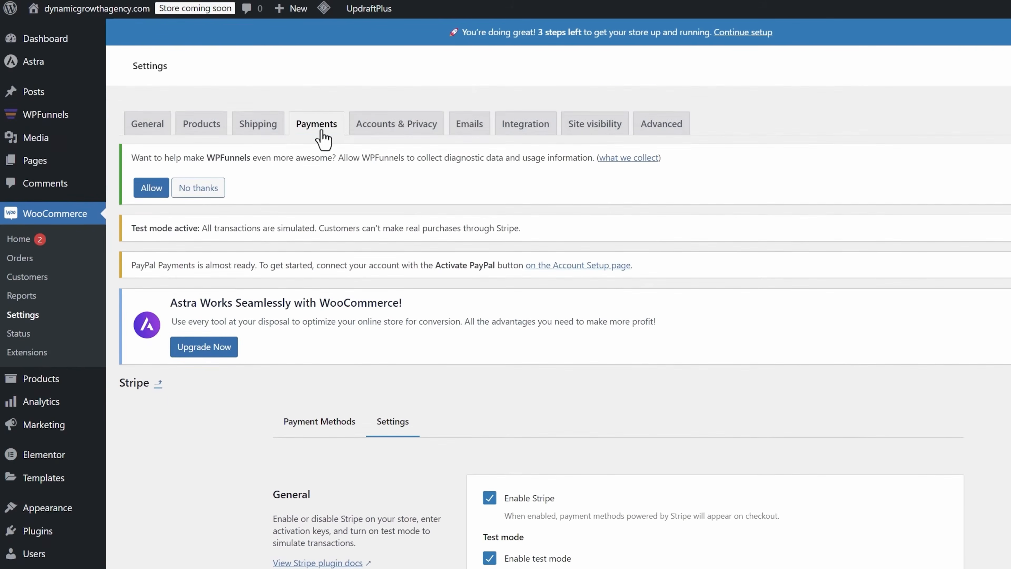
{"action": "left_click", "coordinate": [320, 133]}
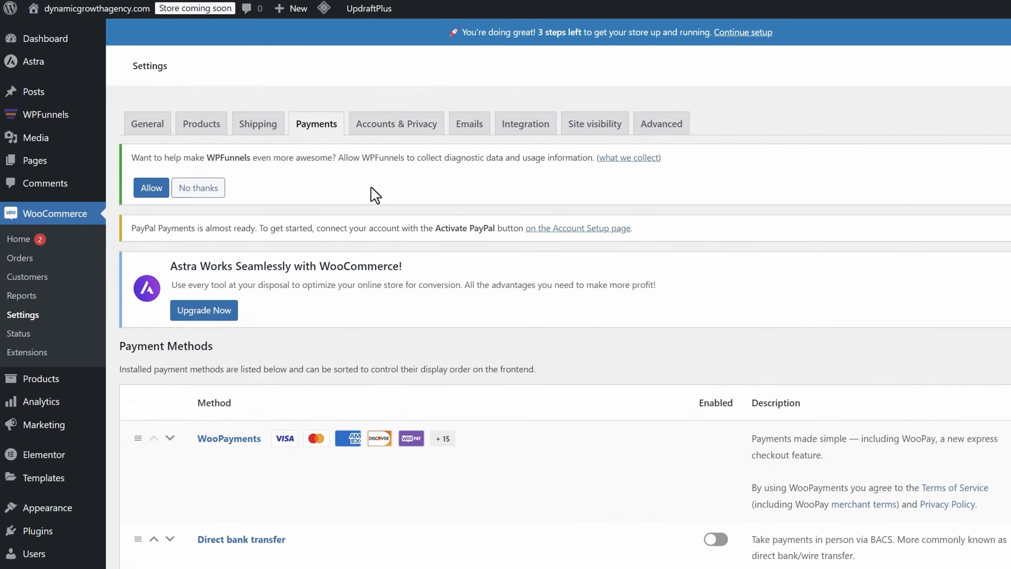
{"action": "scroll", "coordinate": [517, 267], "scroll_direction": "down", "scroll_amount": 7}
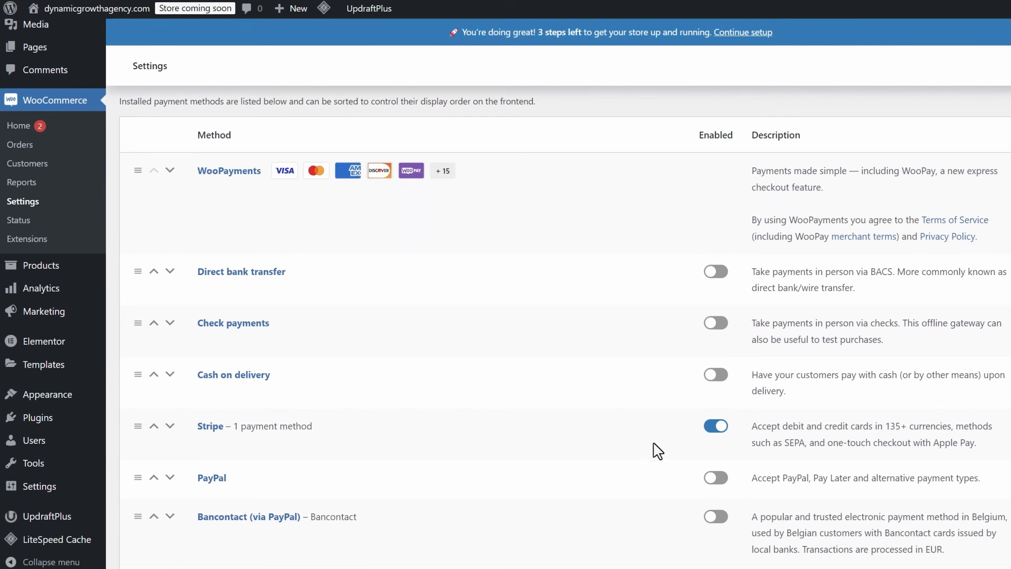
{"action": "left_click", "coordinate": [719, 478]}
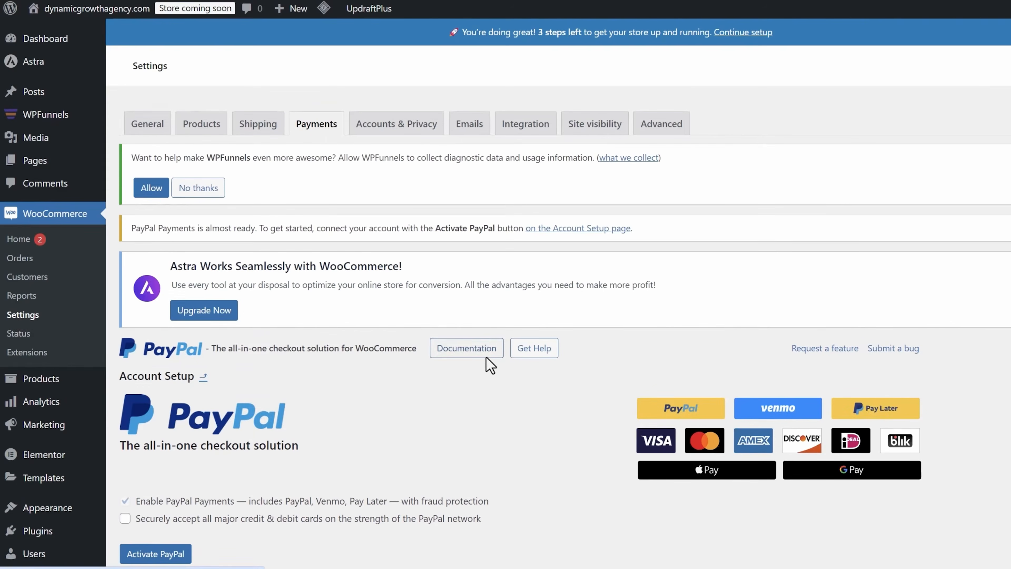
{"action": "scroll", "coordinate": [481, 378], "scroll_direction": "down", "scroll_amount": 5}
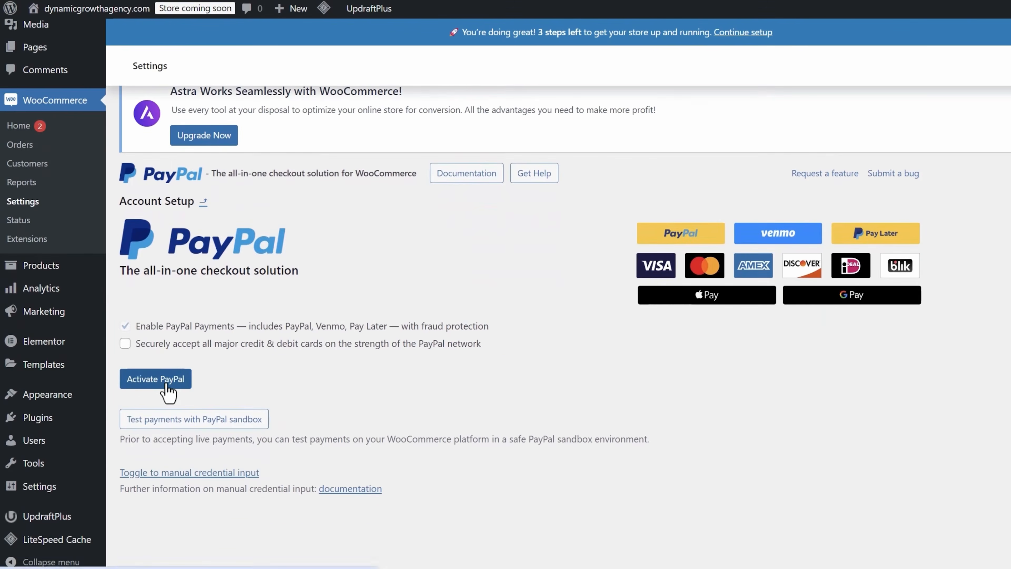
{"action": "left_click", "coordinate": [167, 385]}
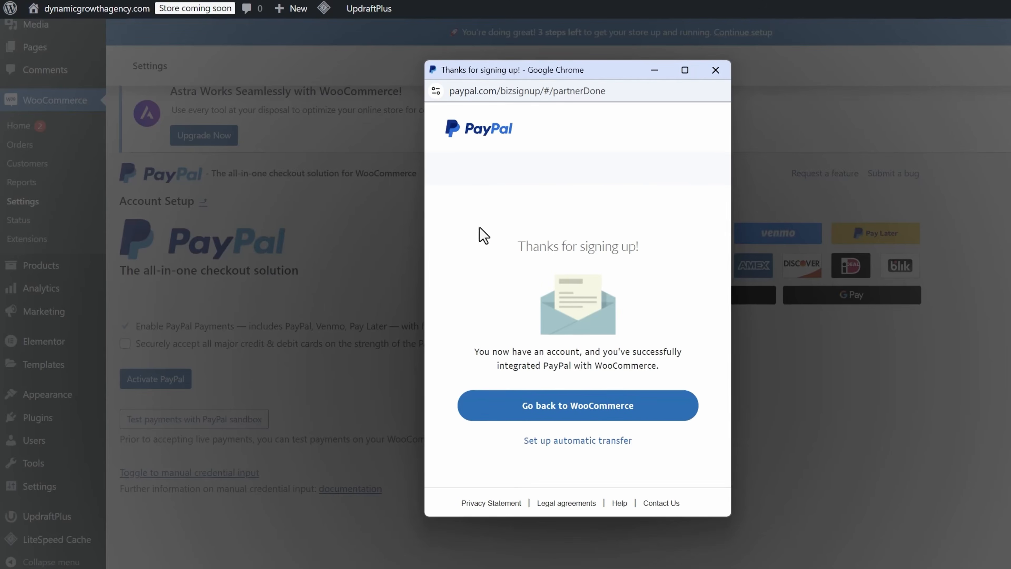
{"action": "left_click", "coordinate": [518, 408]}
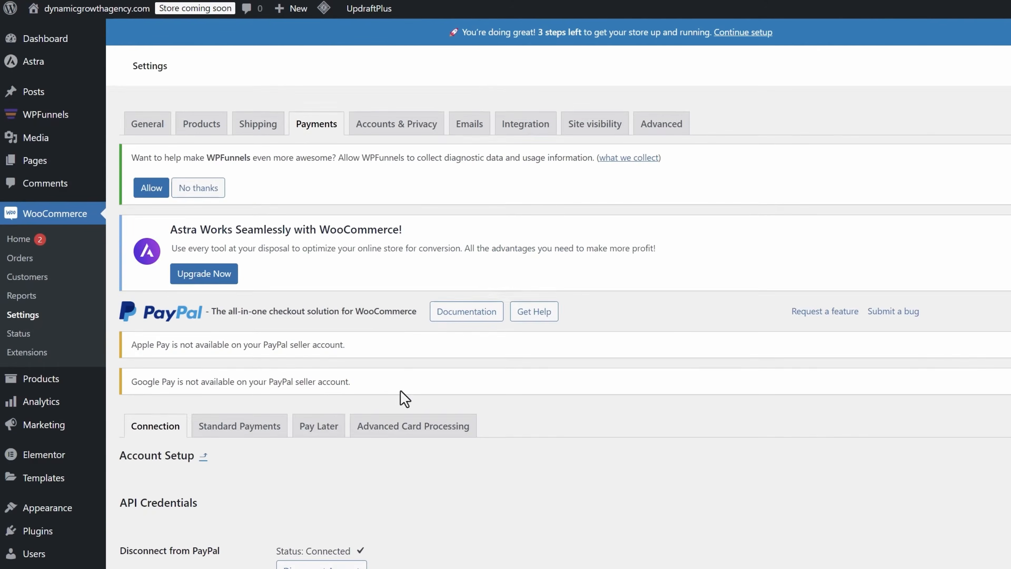
- Check the PayPal connection status, then enable the PayPal payment method in the payments list
{"action": "scroll", "coordinate": [404, 398], "scroll_direction": "down", "scroll_amount": 5}
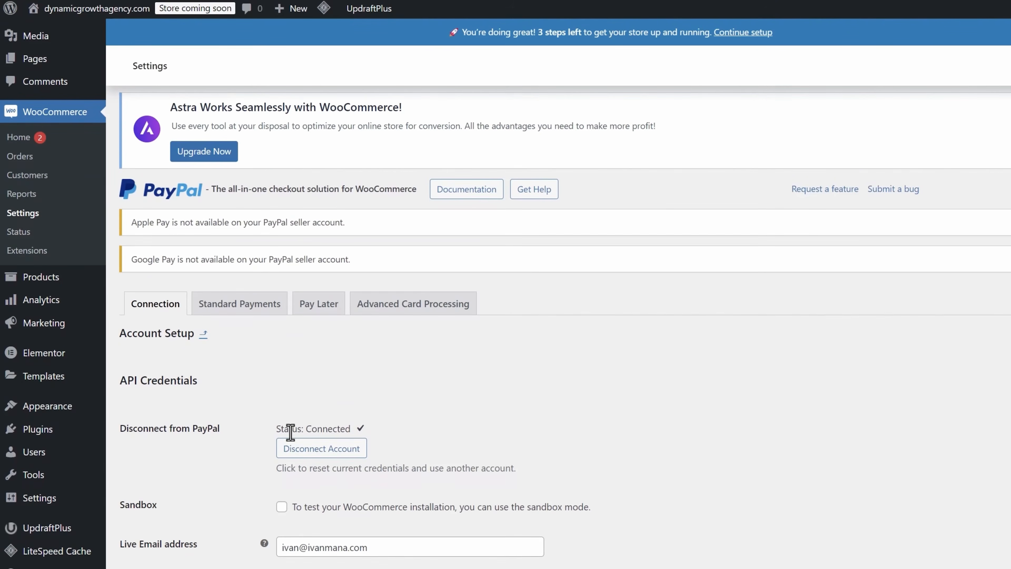
{"action": "left_click_drag", "start_coordinate": [292, 428], "coordinate": [348, 429]}
{"action": "left_click", "coordinate": [382, 408]}
{"action": "scroll", "coordinate": [383, 408], "scroll_direction": "up", "scroll_amount": 3}
{"action": "left_click", "coordinate": [321, 126]}
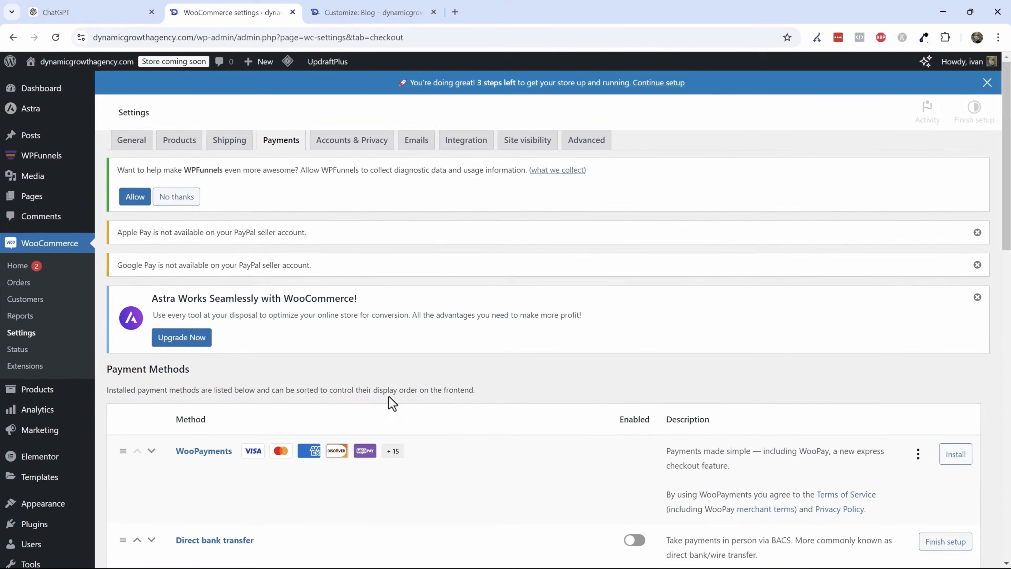
{"action": "scroll", "coordinate": [388, 402], "scroll_direction": "down", "scroll_amount": 5}
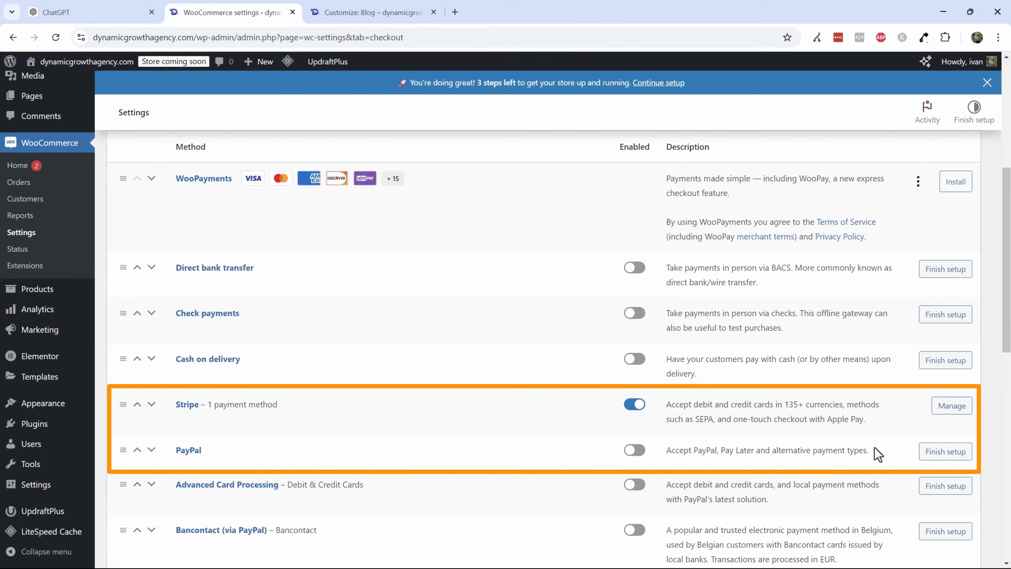
{"action": "left_click", "coordinate": [645, 456]}
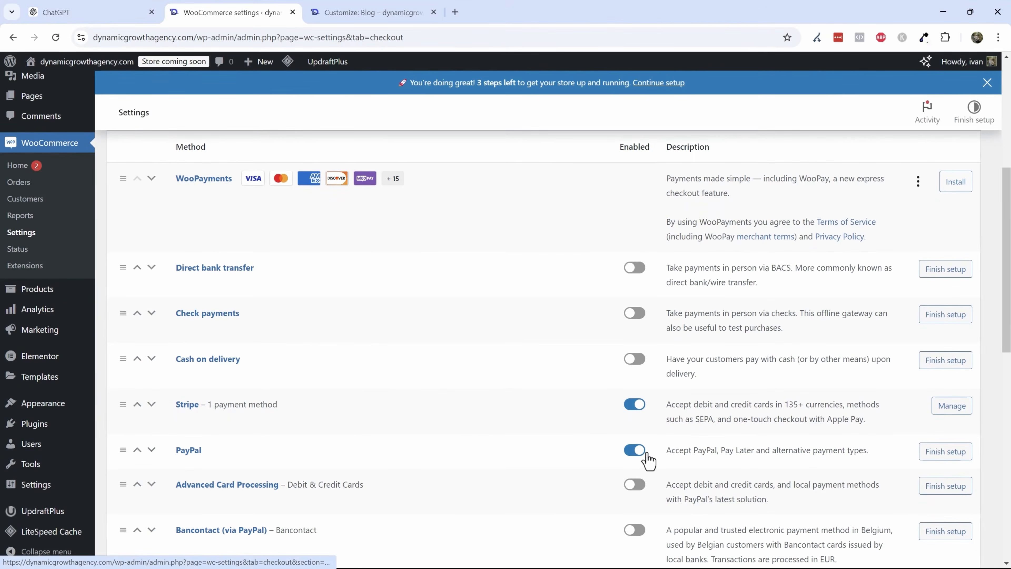
- Open PayPal's Standard Payments settings and review the enabled methods in the payments list
{"action": "left_click", "coordinate": [951, 454]}
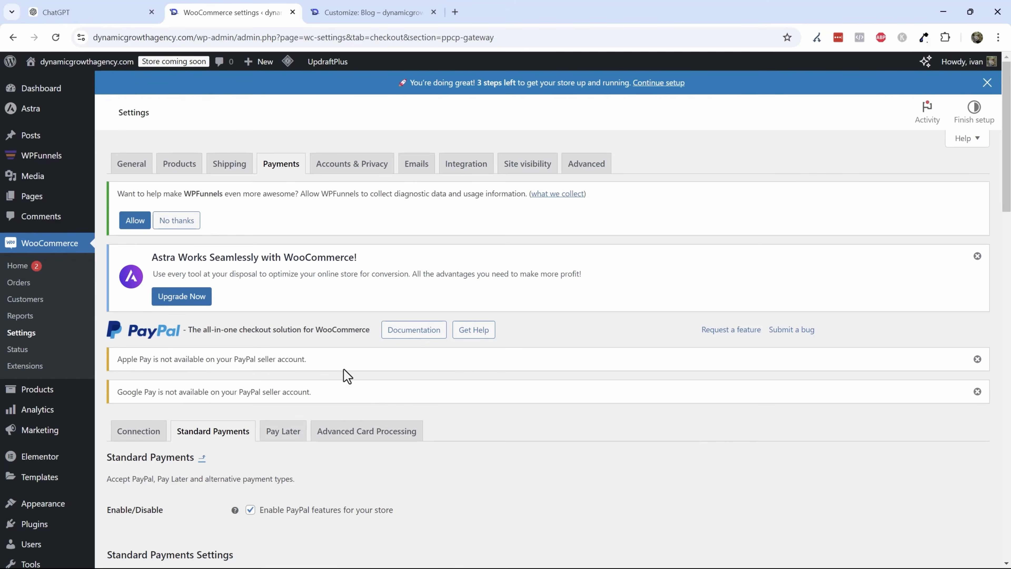
{"action": "scroll", "coordinate": [342, 366], "scroll_direction": "down", "scroll_amount": 1}
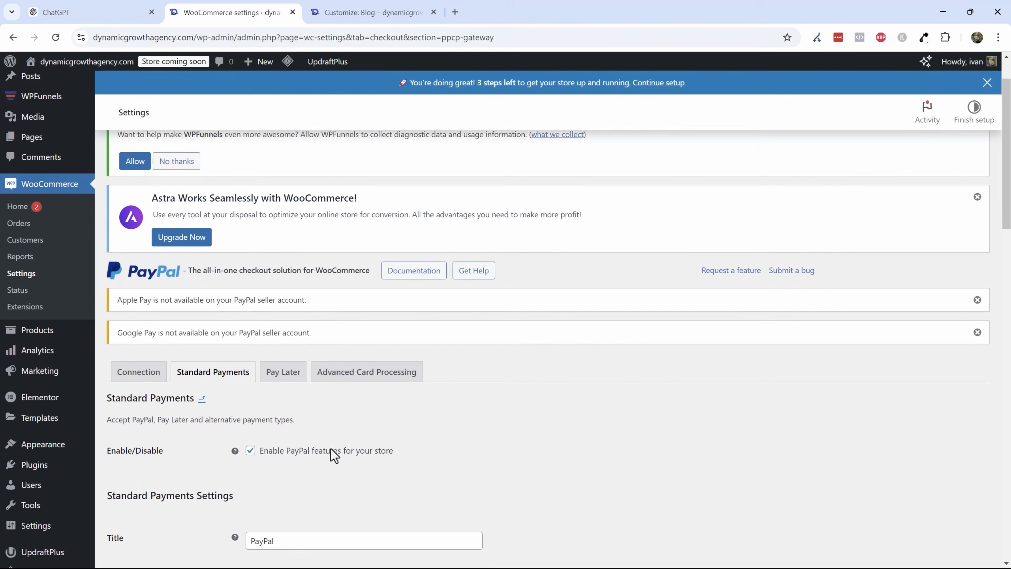
{"action": "scroll", "coordinate": [335, 454], "scroll_direction": "up", "scroll_amount": 1}
{"action": "left_click", "coordinate": [297, 175]}
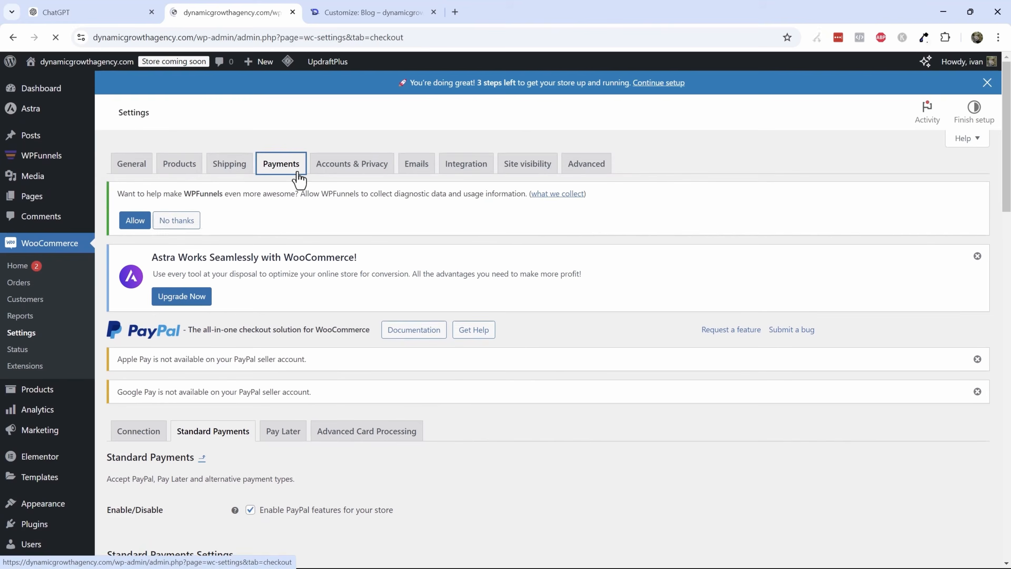
{"action": "scroll", "coordinate": [587, 417], "scroll_direction": "down", "scroll_amount": 2}
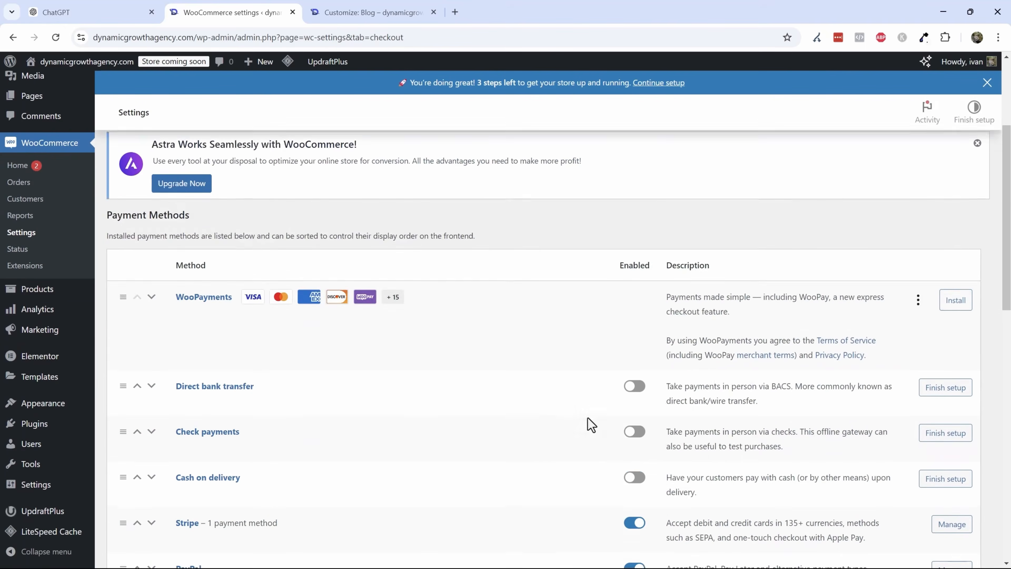
{"action": "scroll", "coordinate": [587, 418], "scroll_direction": "down", "scroll_amount": 2}
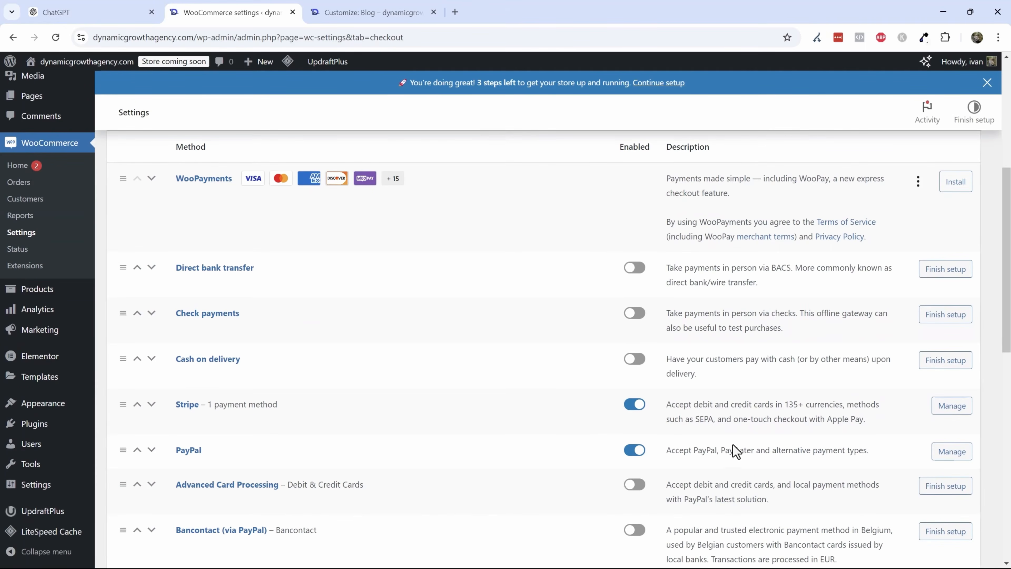
{"action": "scroll", "coordinate": [730, 440], "scroll_direction": "down", "scroll_amount": 2}
{"action": "scroll", "coordinate": [717, 431], "scroll_direction": "up", "scroll_amount": 1}
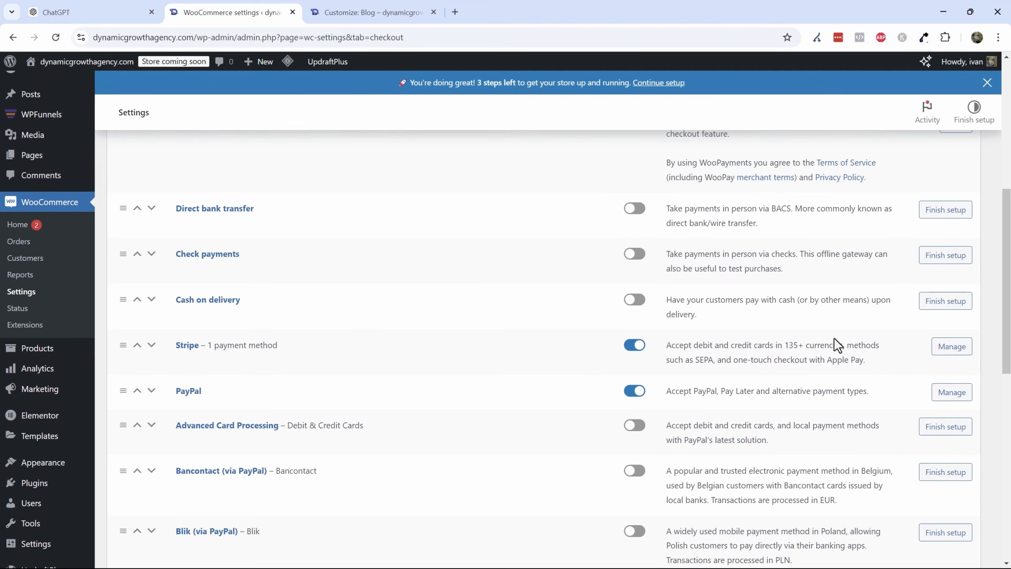
- Review the payment methods and express checkouts available under Stripe, and the overall payments list
{"action": "left_click", "coordinate": [952, 346]}
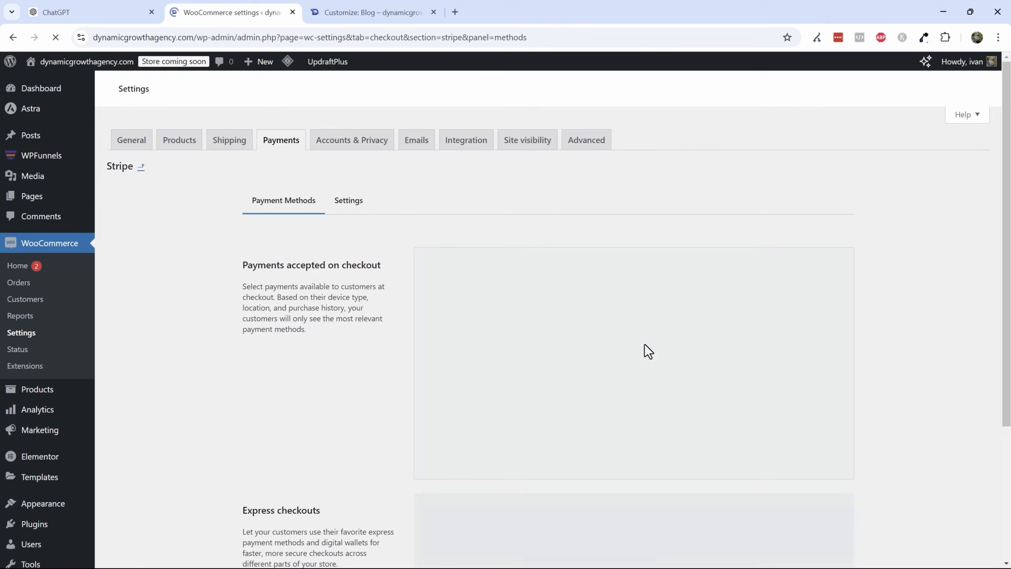
{"action": "scroll", "coordinate": [459, 378], "scroll_direction": "down", "scroll_amount": 3}
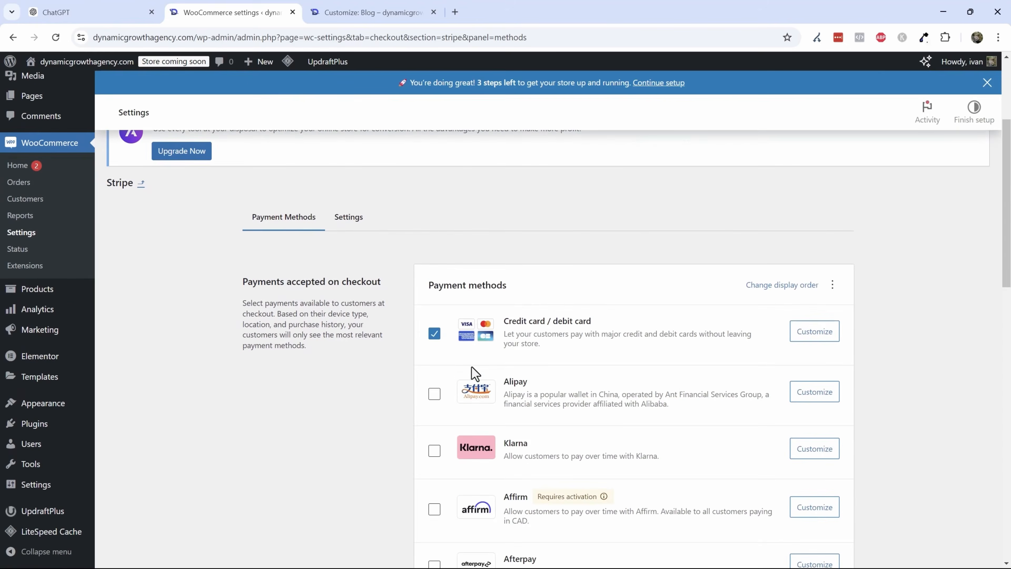
{"action": "scroll", "coordinate": [472, 366], "scroll_direction": "down", "scroll_amount": 3}
{"action": "scroll", "coordinate": [489, 225], "scroll_direction": "down", "scroll_amount": 10}
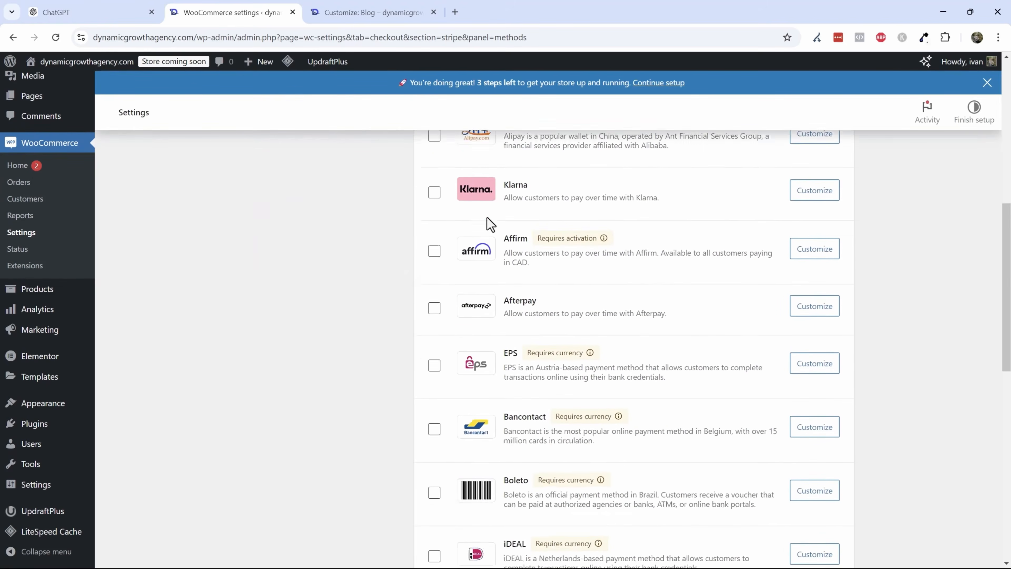
{"action": "scroll", "coordinate": [497, 445], "scroll_direction": "down", "scroll_amount": 3}
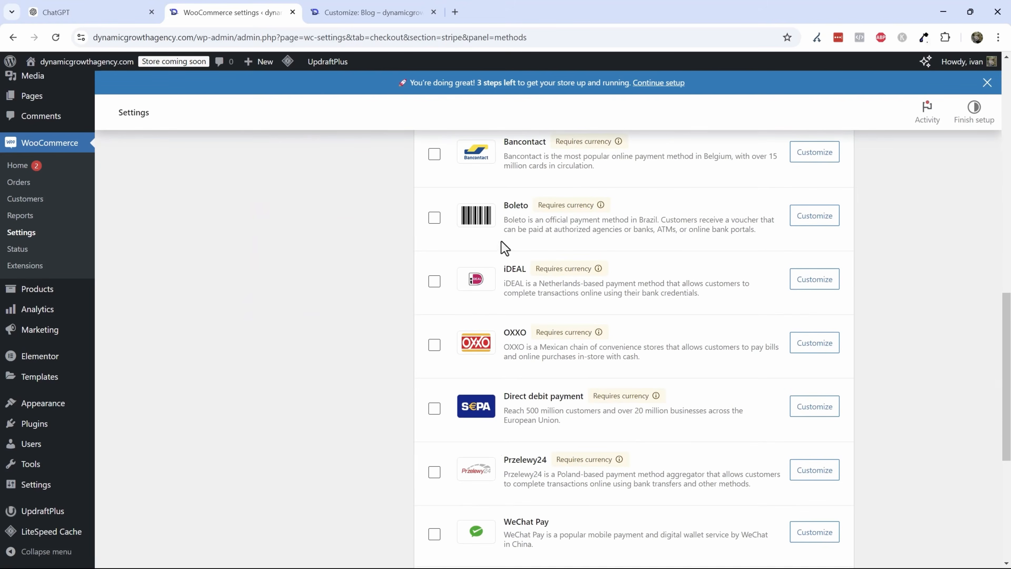
{"action": "scroll", "coordinate": [490, 369], "scroll_direction": "up", "scroll_amount": 12}
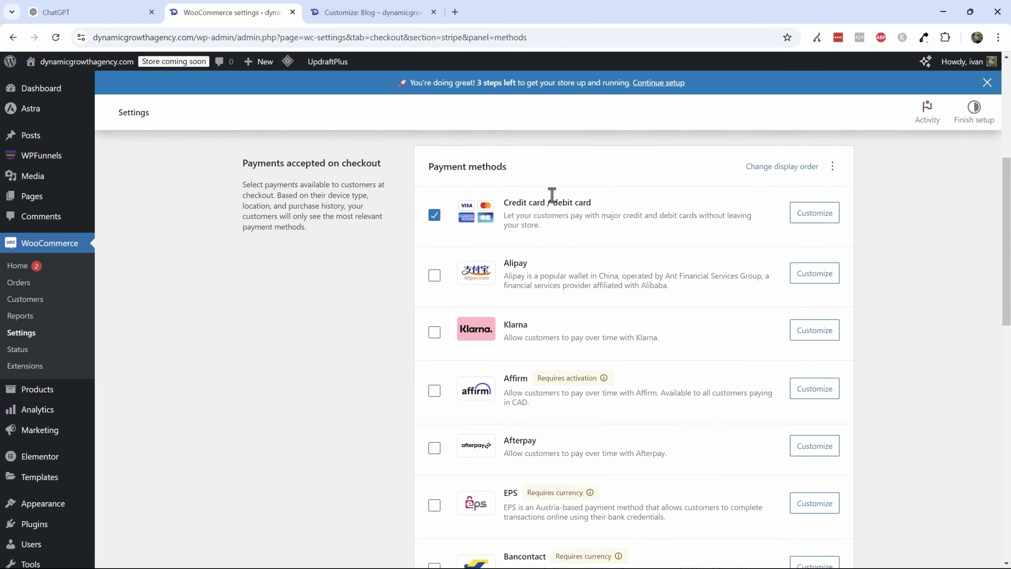
{"action": "scroll", "coordinate": [529, 225], "scroll_direction": "down", "scroll_amount": 11}
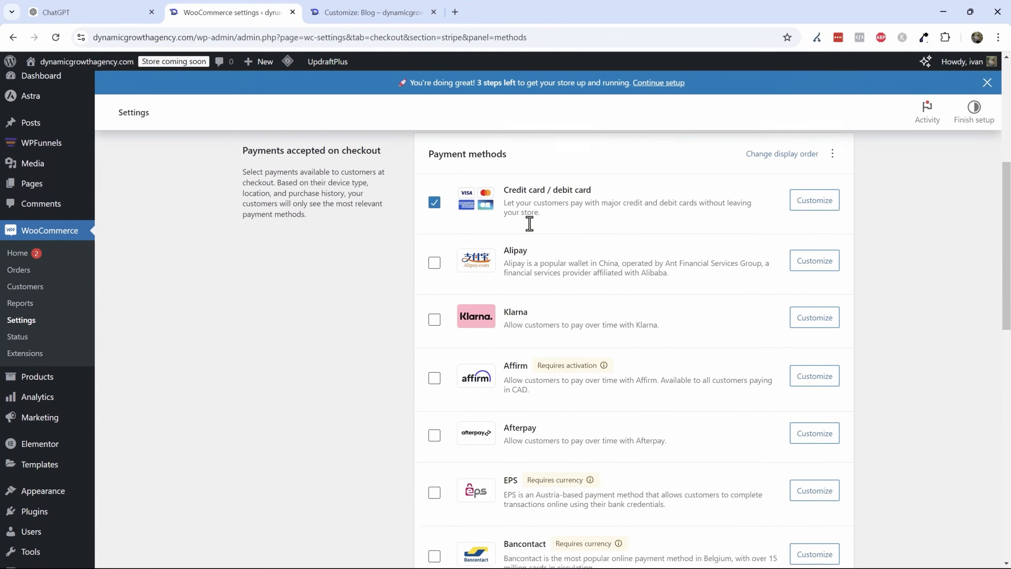
{"action": "scroll", "coordinate": [491, 281], "scroll_direction": "down", "scroll_amount": 3}
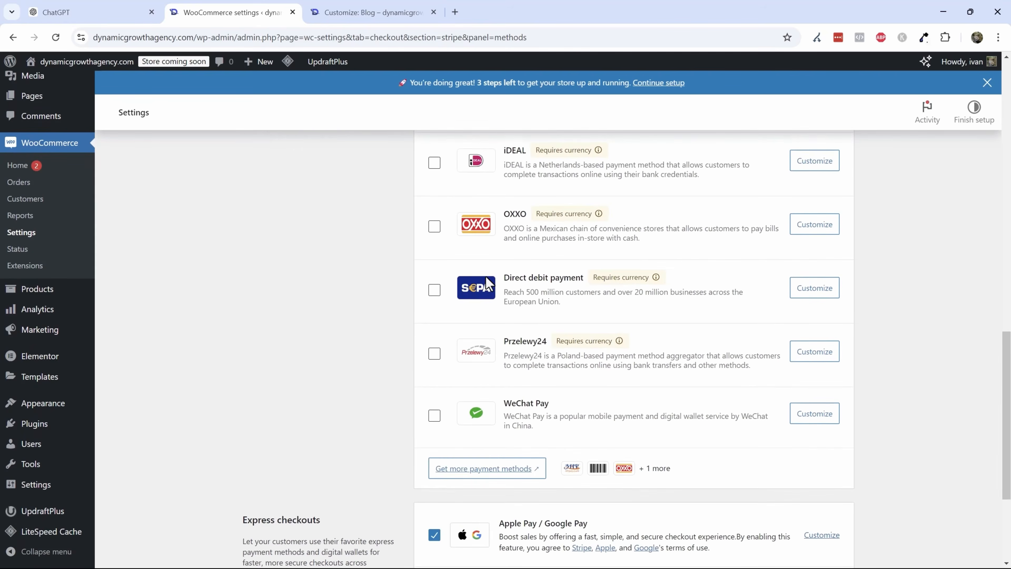
{"action": "scroll", "coordinate": [510, 392], "scroll_direction": "up", "scroll_amount": 9}
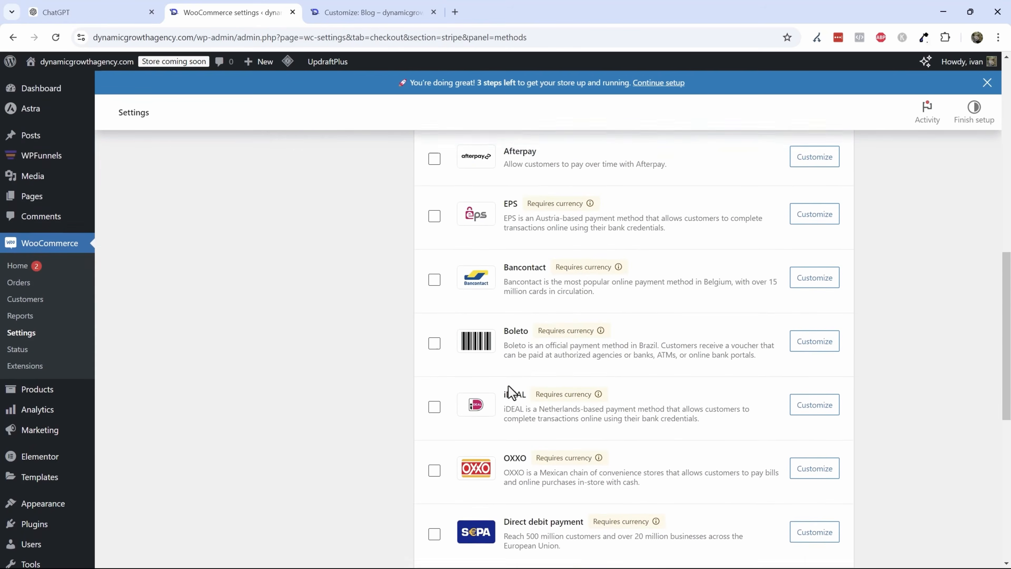
{"action": "scroll", "coordinate": [423, 330], "scroll_direction": "down", "scroll_amount": 5}
{"action": "scroll", "coordinate": [423, 331], "scroll_direction": "down", "scroll_amount": 9}
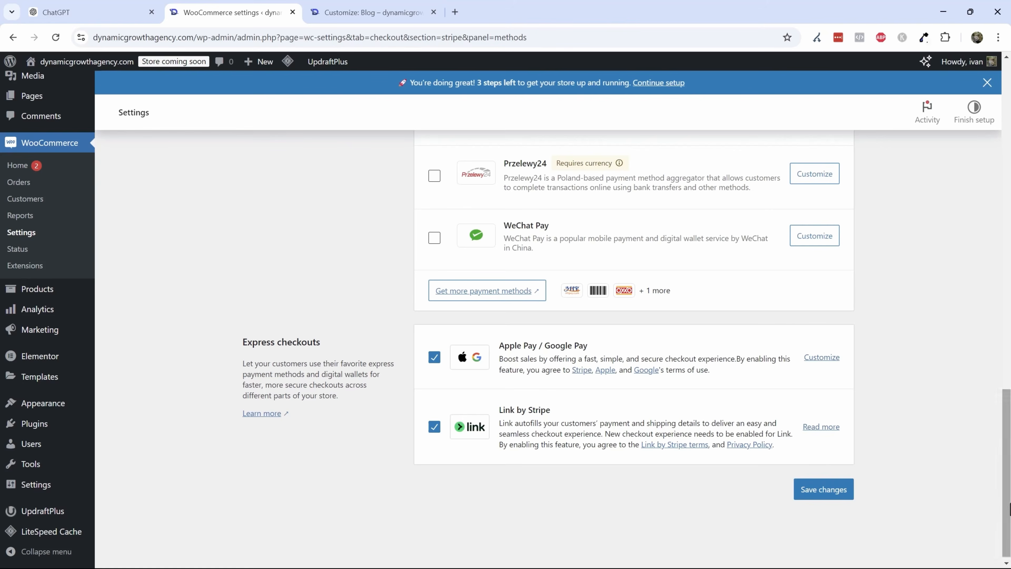
{"action": "scroll", "coordinate": [633, 417], "scroll_direction": "up", "scroll_amount": 12}
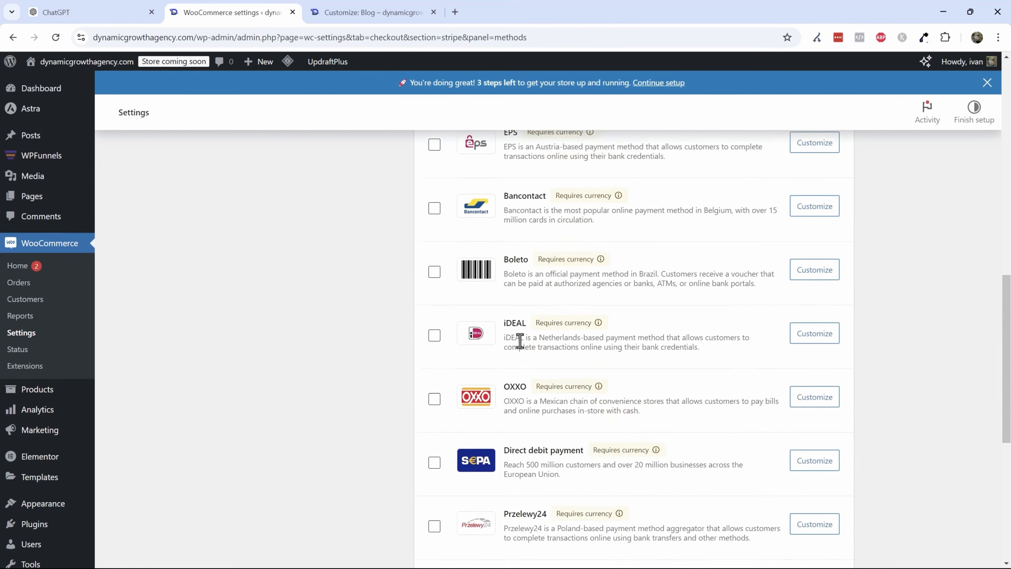
{"action": "scroll", "coordinate": [476, 289], "scroll_direction": "up", "scroll_amount": 8}
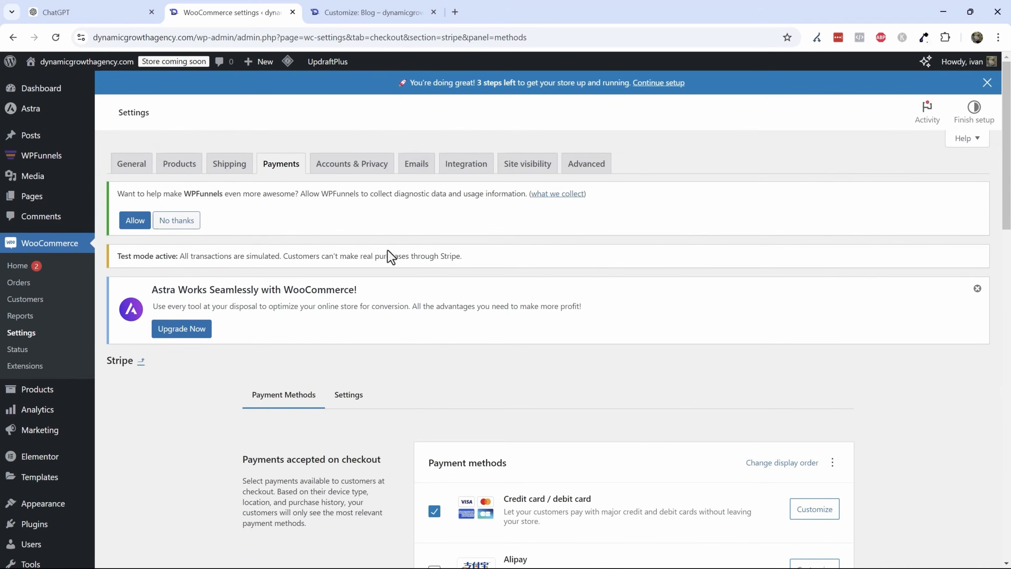
{"action": "left_click", "coordinate": [295, 163]}
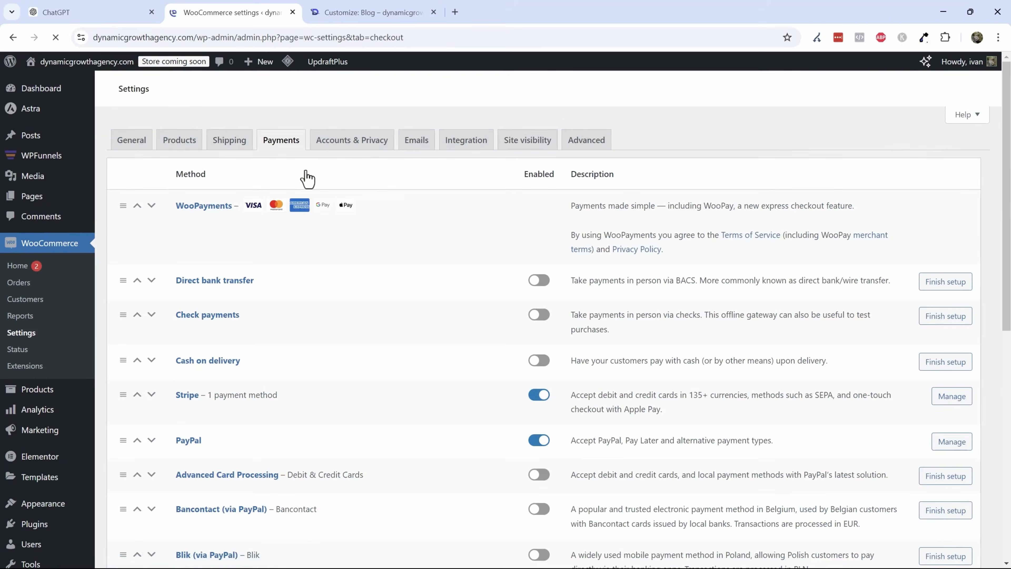
{"action": "scroll", "coordinate": [503, 399], "scroll_direction": "down", "scroll_amount": 3}
{"action": "scroll", "coordinate": [502, 398], "scroll_direction": "down", "scroll_amount": 2}
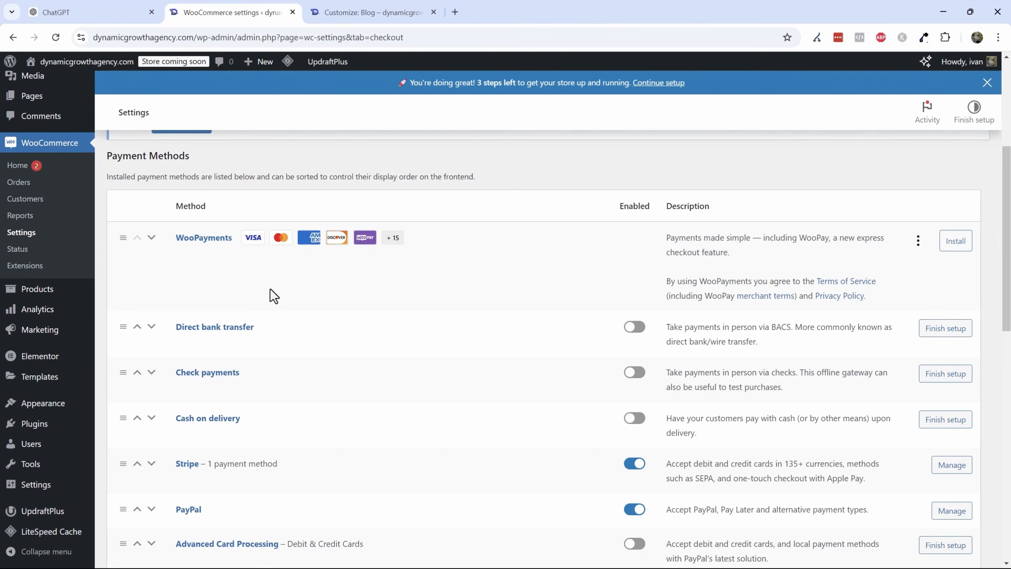
{"action": "scroll", "coordinate": [274, 295], "scroll_direction": "up", "scroll_amount": 6}
- In WPFunnels settings, set the funnel type to Complete Funnel, save, and open the Funnels page
{"action": "mouse_move", "coordinate": [41, 163]}
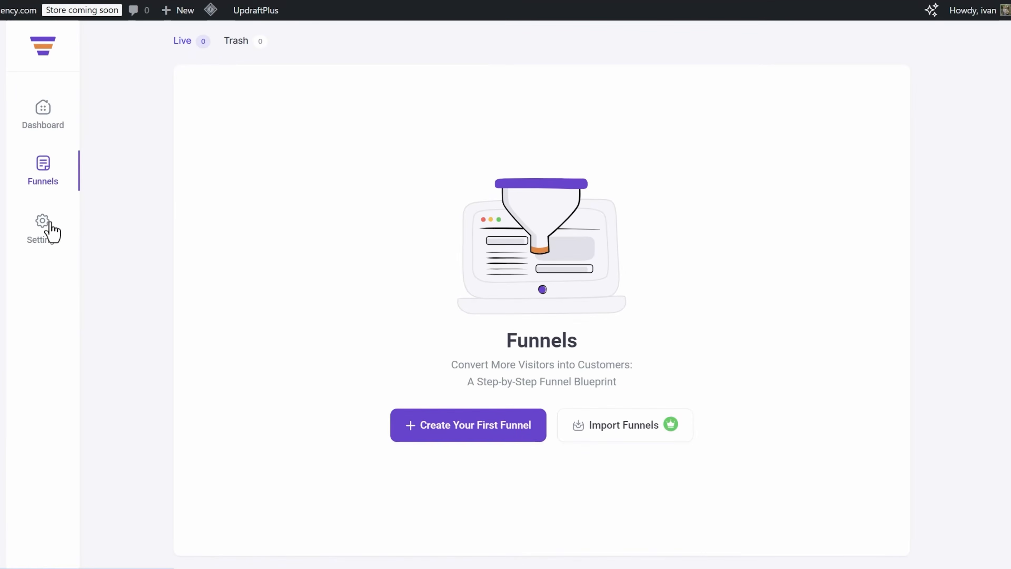
{"action": "left_click", "coordinate": [51, 225]}
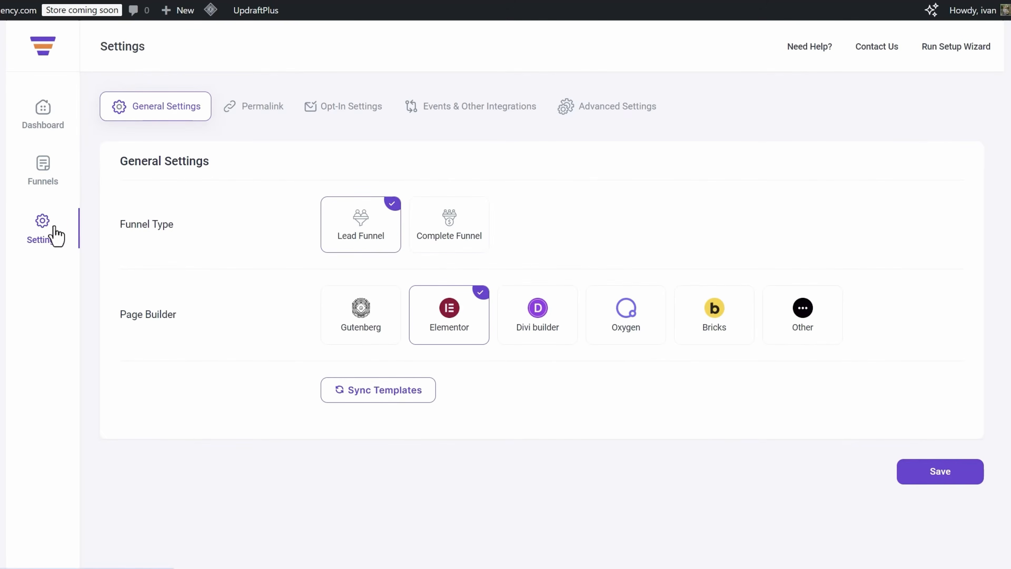
{"action": "left_click", "coordinate": [460, 217]}
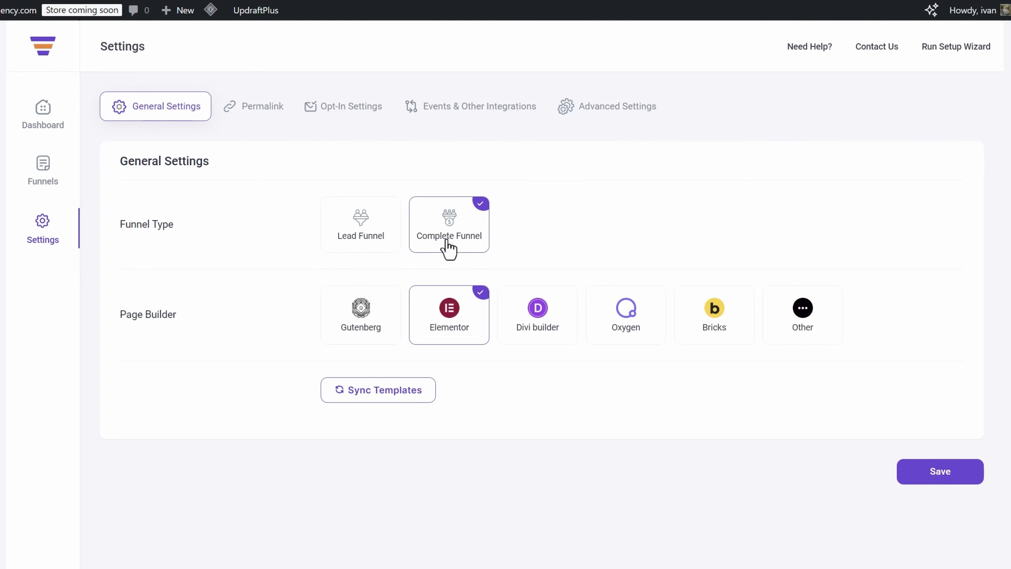
{"action": "left_click", "coordinate": [975, 479]}
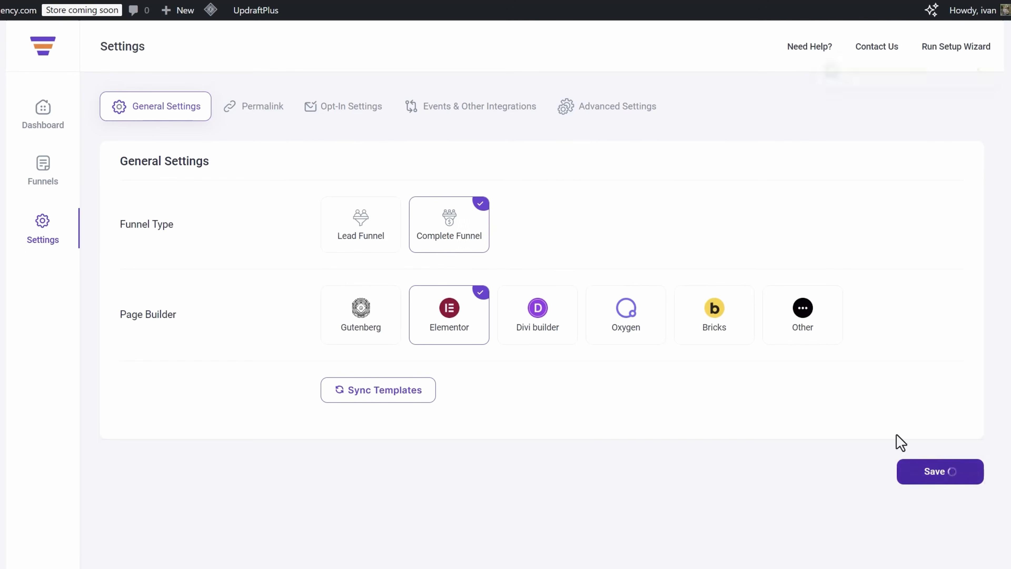
{"action": "left_click", "coordinate": [60, 191]}
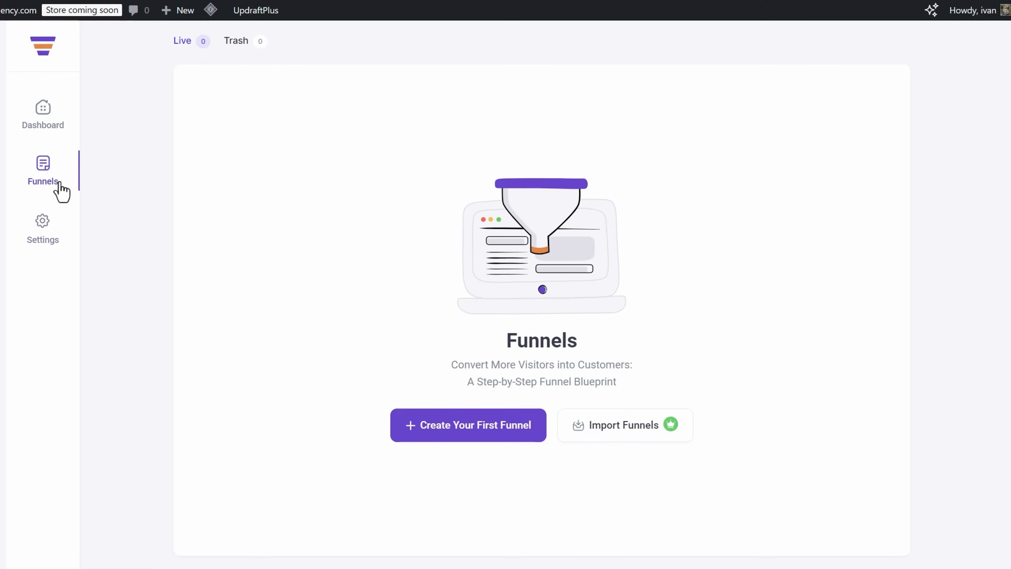
- Start creating the first funnel and browse the available Woo funnel templates
{"action": "left_click", "coordinate": [508, 423]}
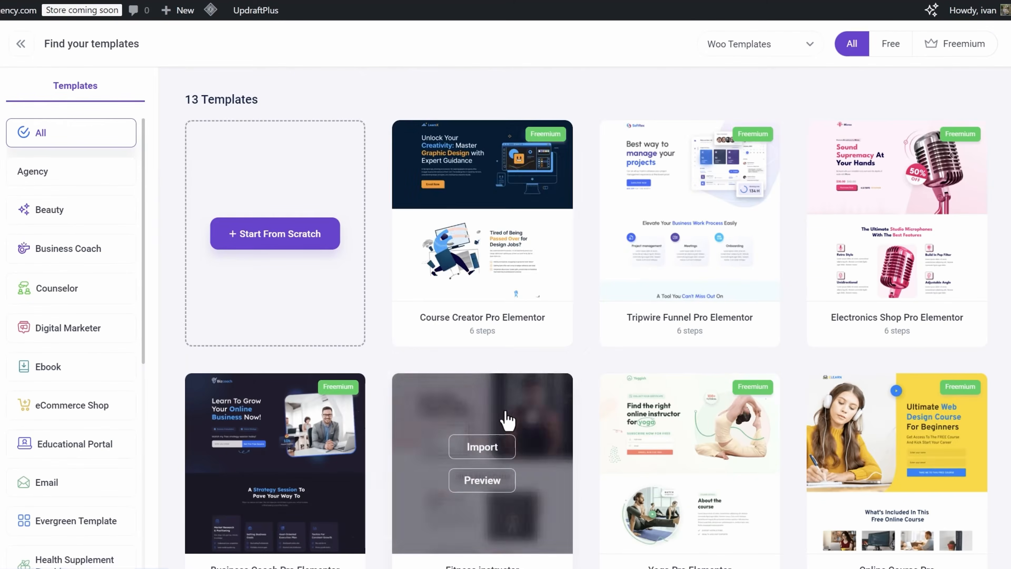
{"action": "scroll", "coordinate": [597, 406], "scroll_direction": "down", "scroll_amount": 7}
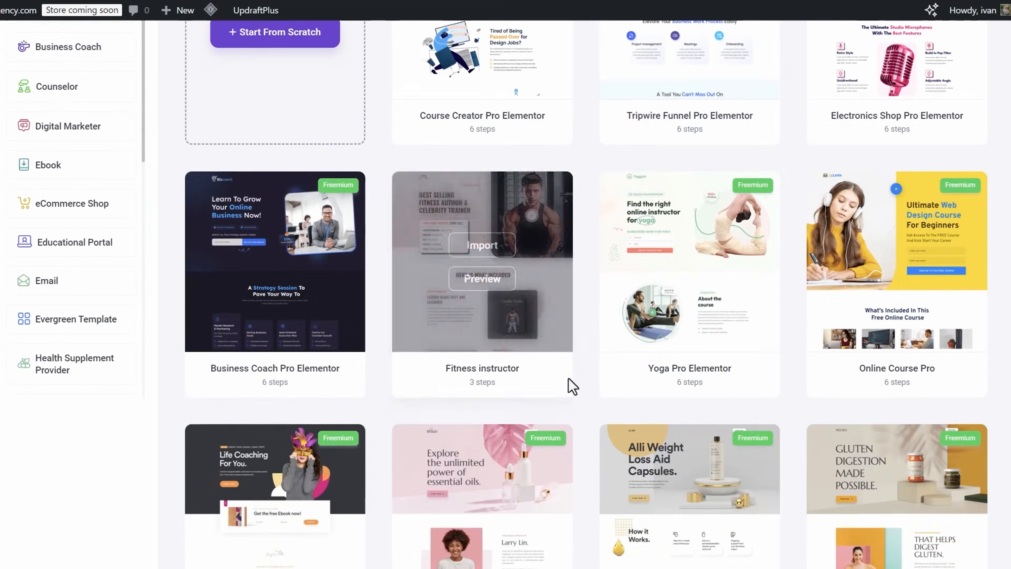
{"action": "scroll", "coordinate": [836, 311], "scroll_direction": "up", "scroll_amount": 3}
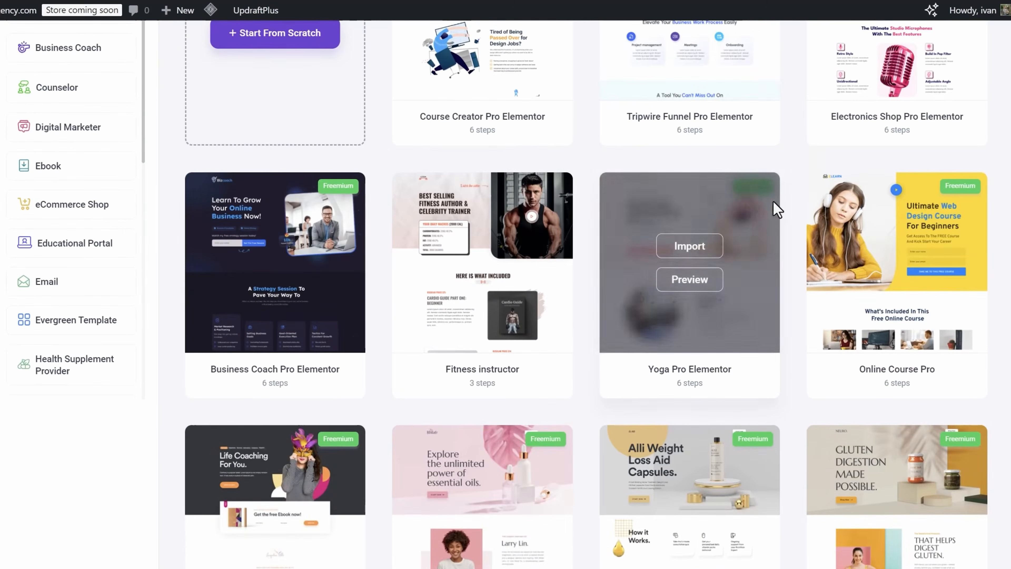
{"action": "scroll", "coordinate": [794, 284], "scroll_direction": "up", "scroll_amount": 3}
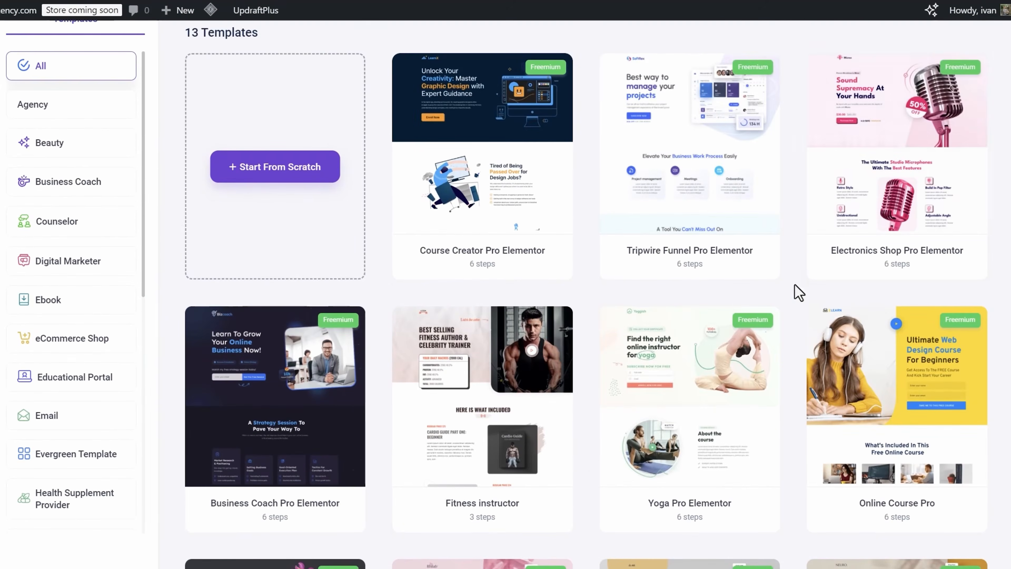
{"action": "scroll", "coordinate": [730, 303], "scroll_direction": "up", "scroll_amount": 2}
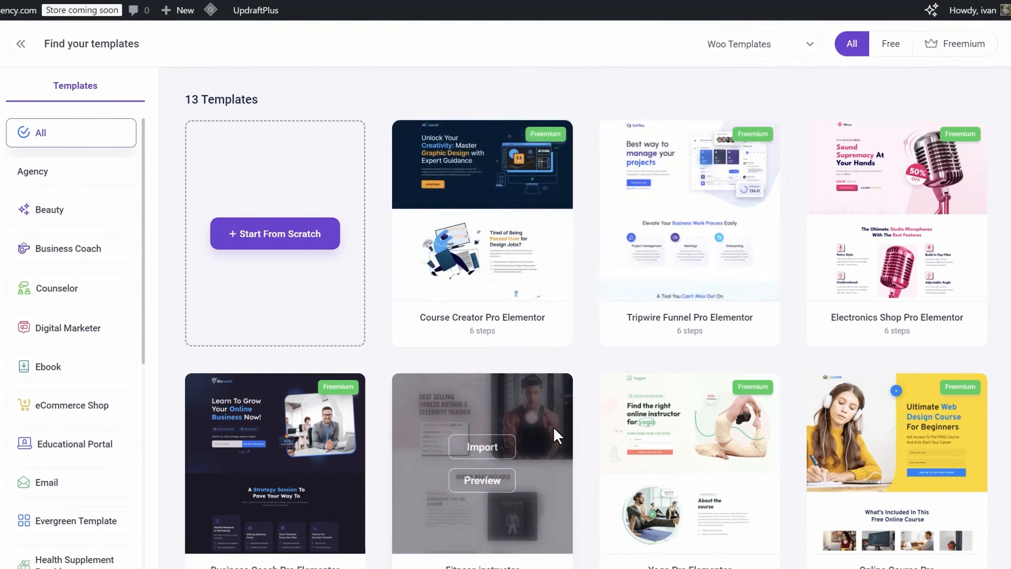
{"action": "scroll", "coordinate": [518, 422], "scroll_direction": "down", "scroll_amount": 3}
{"action": "scroll", "coordinate": [417, 355], "scroll_direction": "down", "scroll_amount": 9}
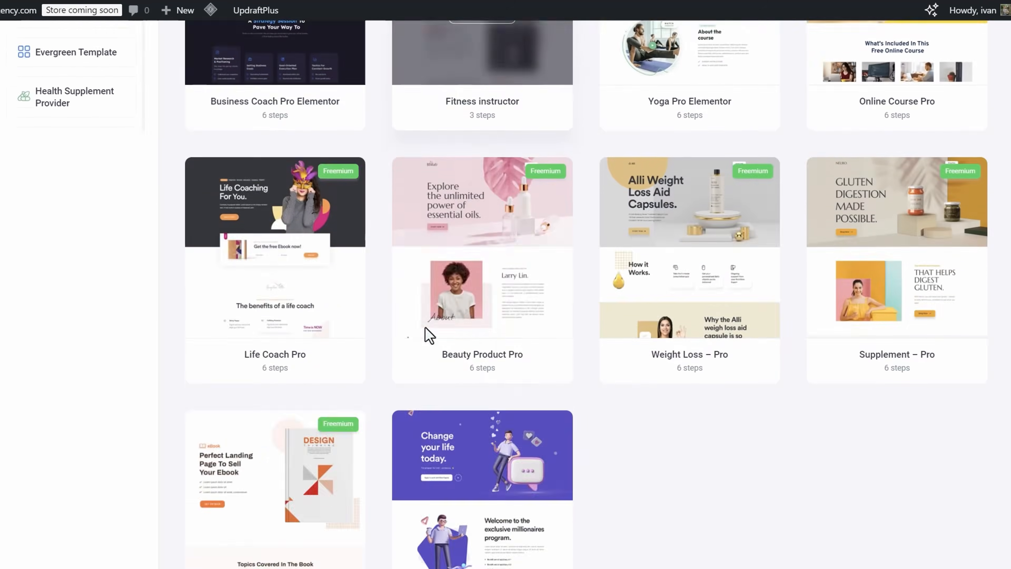
{"action": "scroll", "coordinate": [521, 469], "scroll_direction": "up", "scroll_amount": 11}
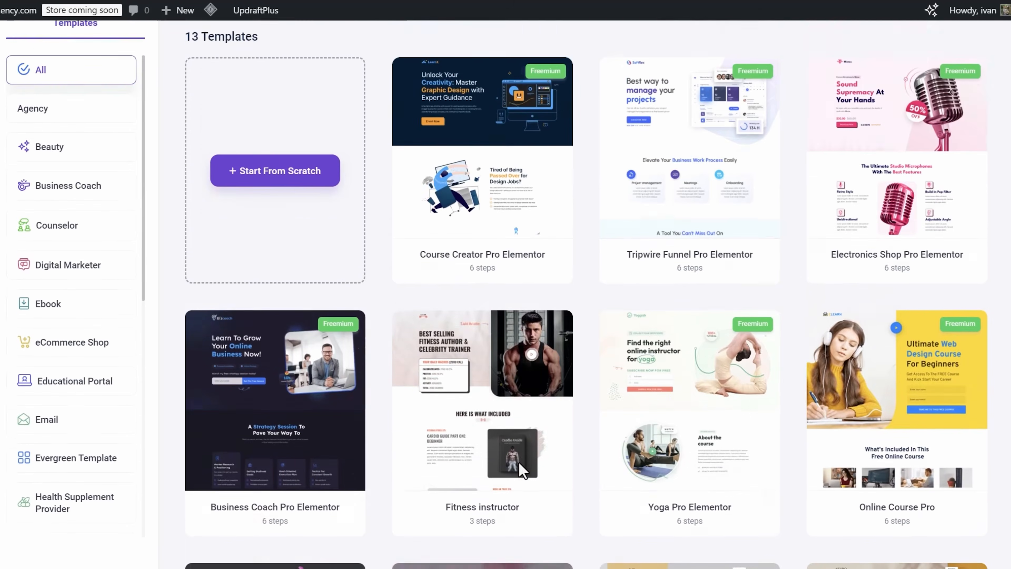
{"action": "scroll", "coordinate": [519, 422], "scroll_direction": "up", "scroll_amount": 1}
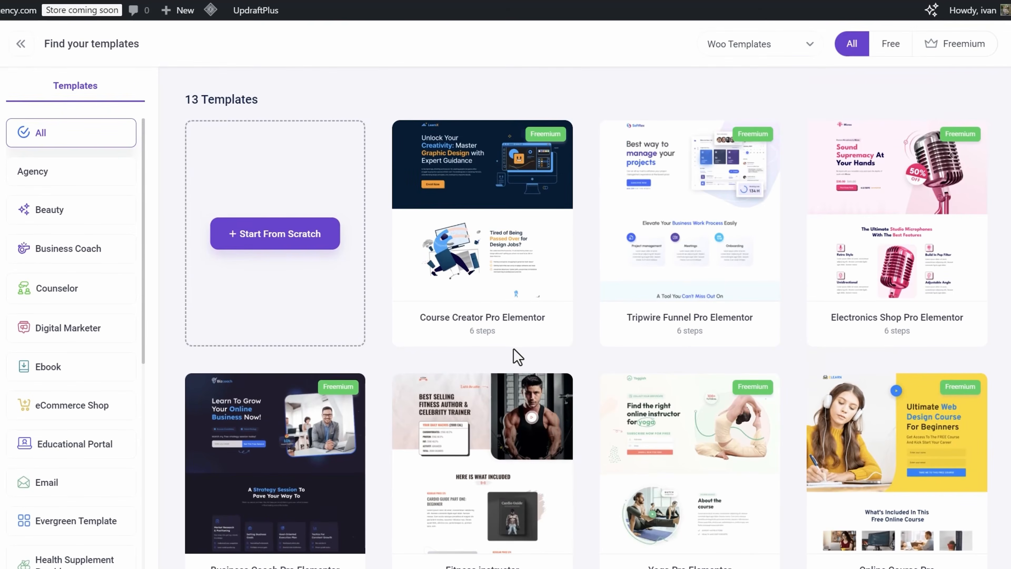
{"action": "scroll", "coordinate": [517, 357], "scroll_direction": "down", "scroll_amount": 9}
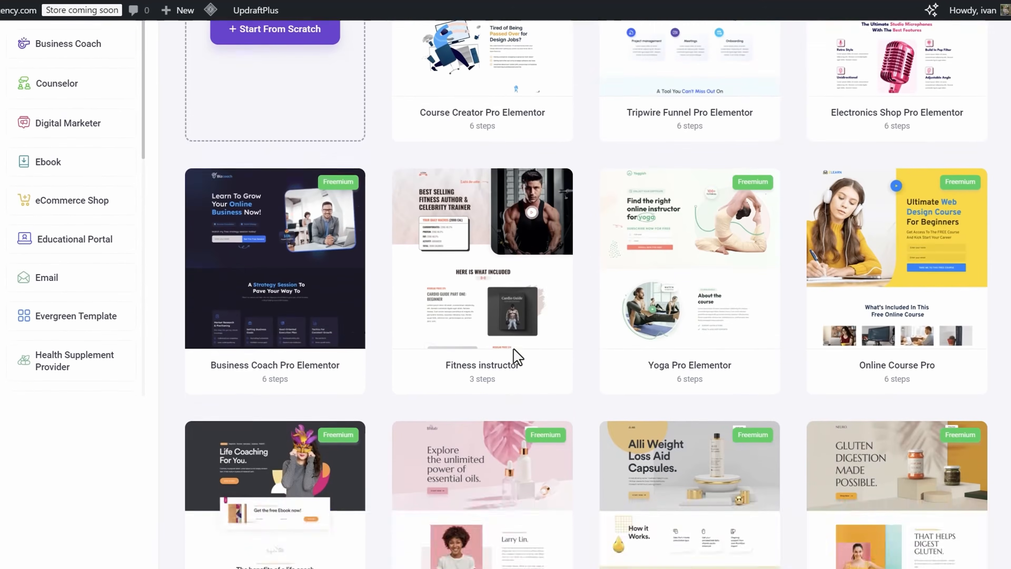
{"action": "scroll", "coordinate": [514, 354], "scroll_direction": "down", "scroll_amount": 3}
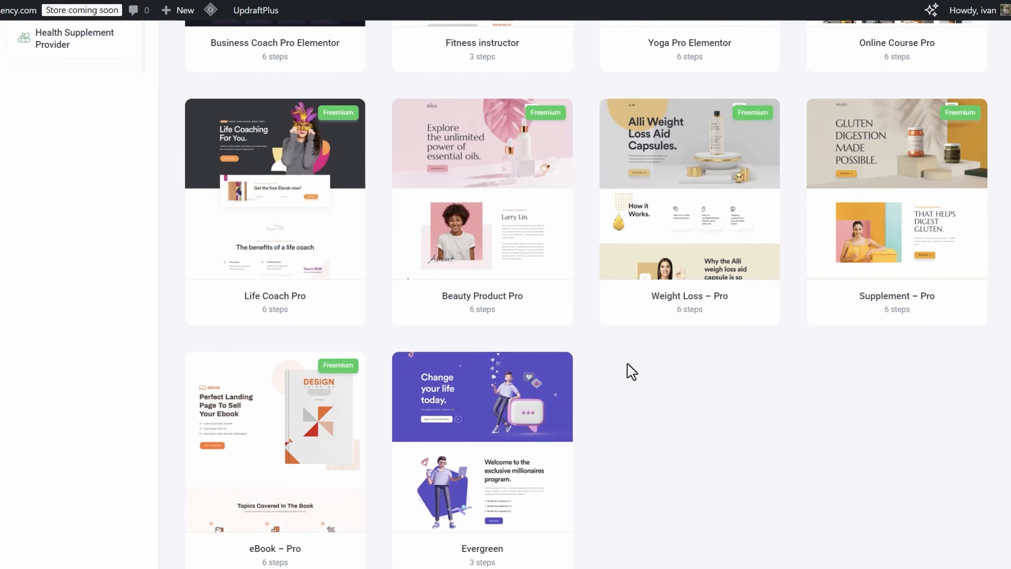
{"action": "scroll", "coordinate": [628, 364], "scroll_direction": "up", "scroll_amount": 6}
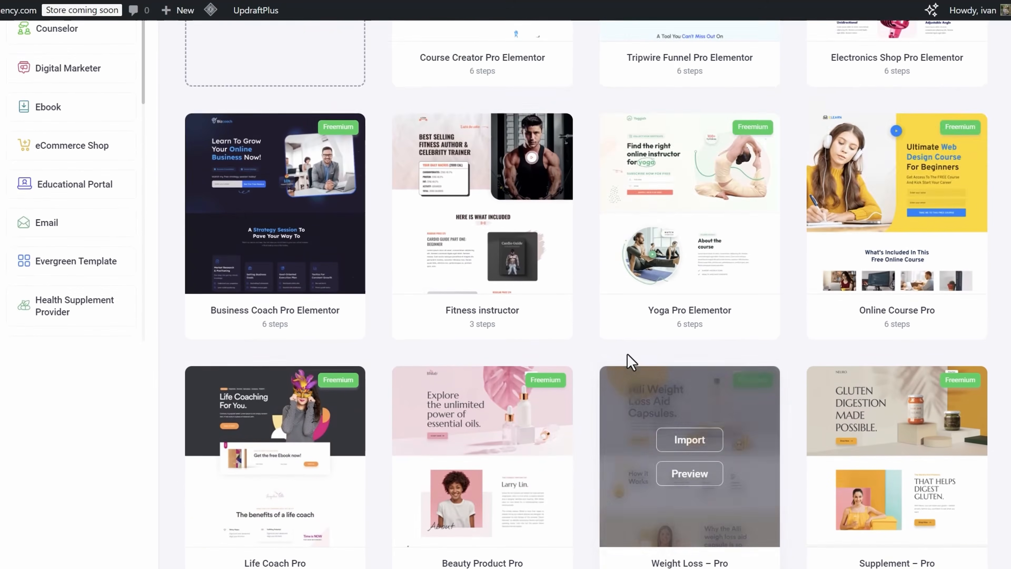
{"action": "scroll", "coordinate": [627, 353], "scroll_direction": "up", "scroll_amount": 3}
{"action": "scroll", "coordinate": [975, 181], "scroll_direction": "up", "scroll_amount": 2}
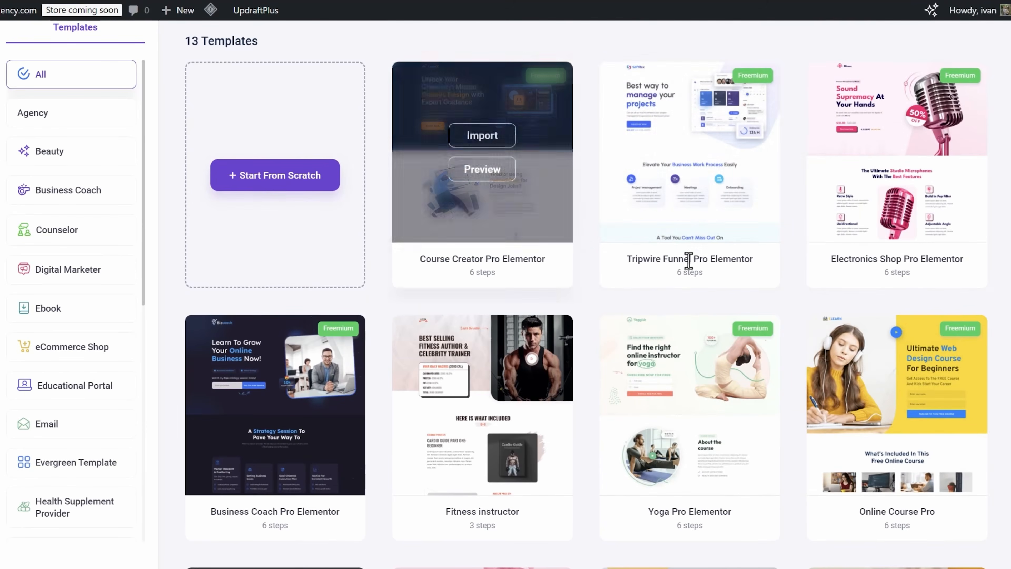
{"action": "scroll", "coordinate": [677, 254], "scroll_direction": "up", "scroll_amount": 1}
- Preview the Tripwire Funnel Pro Elementor template's landing, checkout, thank-you, upsell and downsell pages
{"action": "left_click", "coordinate": [695, 226]}
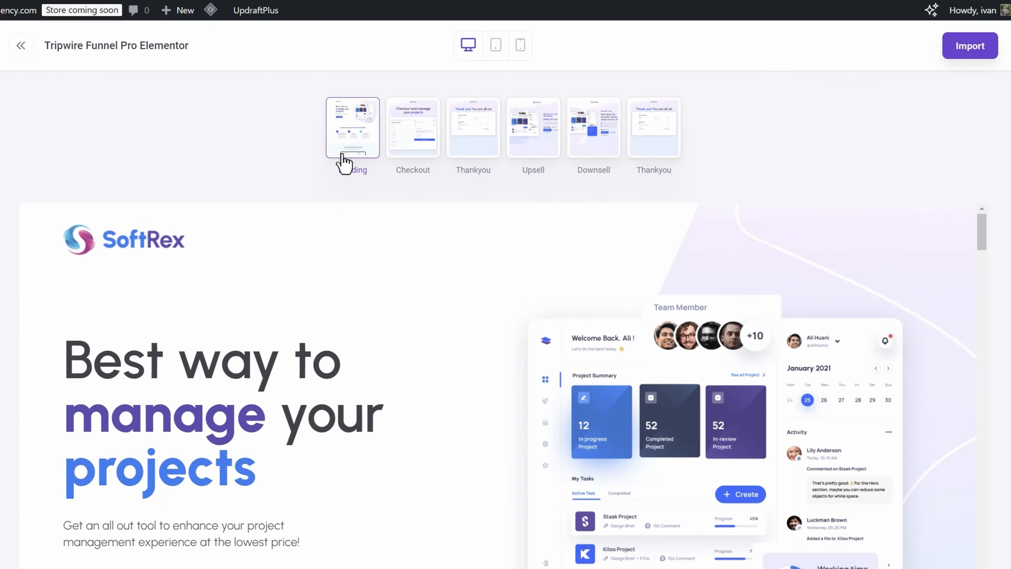
{"action": "scroll", "coordinate": [316, 322], "scroll_direction": "down", "scroll_amount": 5}
{"action": "scroll", "coordinate": [215, 362], "scroll_direction": "up", "scroll_amount": 5}
{"action": "left_click", "coordinate": [417, 147]}
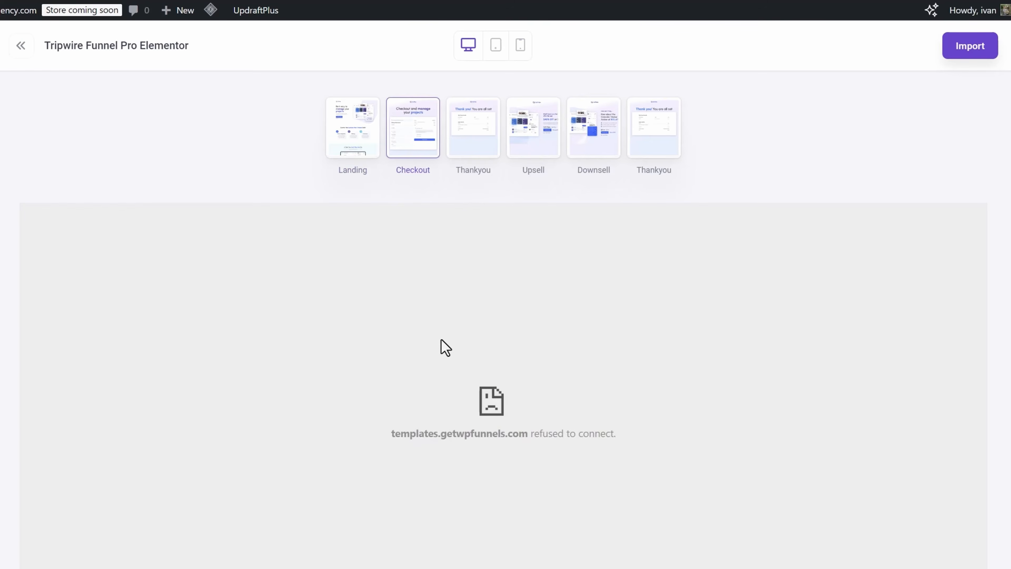
{"action": "left_click", "coordinate": [478, 119]}
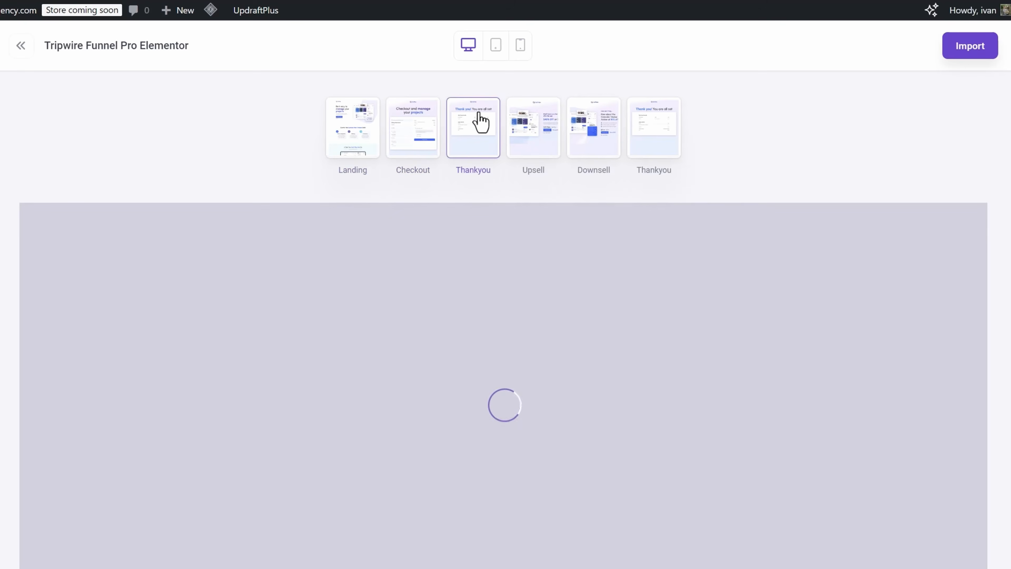
{"action": "scroll", "coordinate": [530, 365], "scroll_direction": "down", "scroll_amount": 2}
{"action": "scroll", "coordinate": [534, 318], "scroll_direction": "up", "scroll_amount": 2}
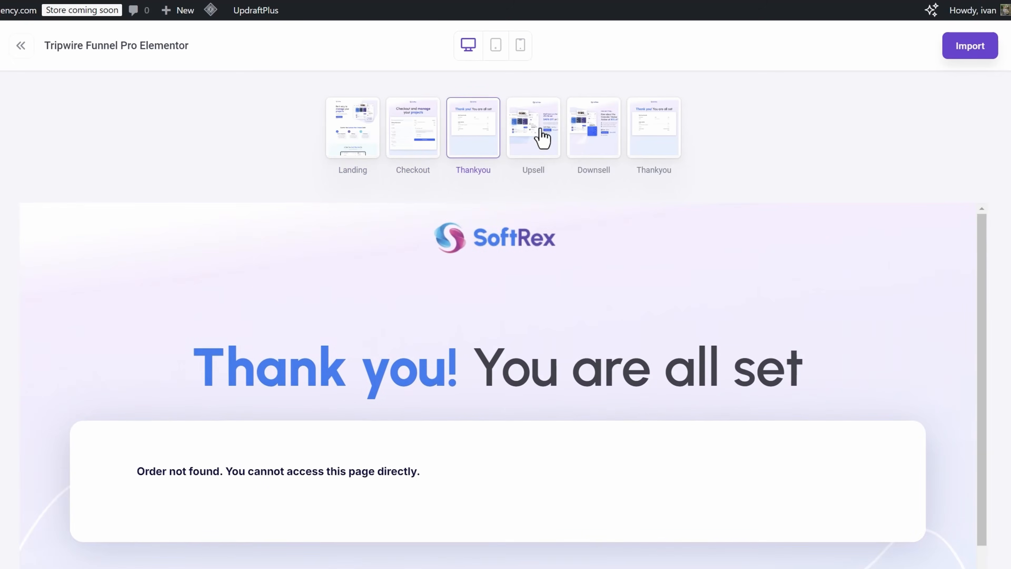
{"action": "left_click", "coordinate": [540, 116]}
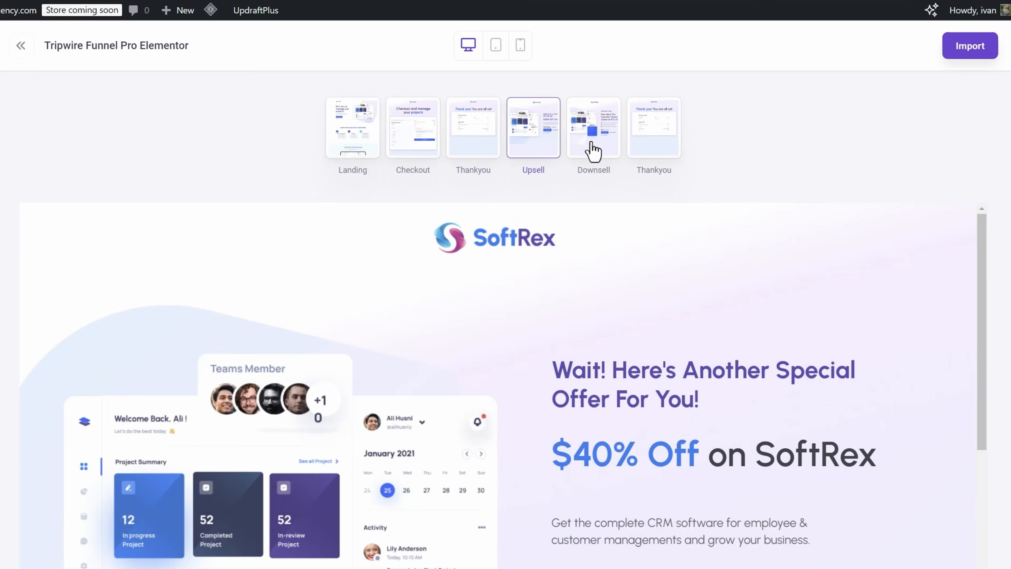
{"action": "left_click", "coordinate": [593, 149]}
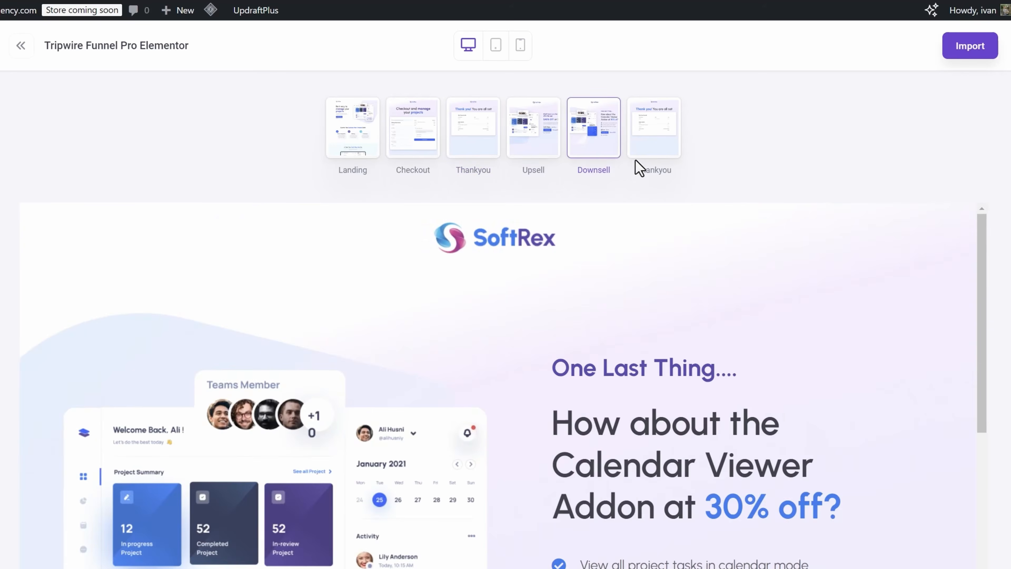
{"action": "scroll", "coordinate": [581, 395], "scroll_direction": "down", "scroll_amount": 5}
{"action": "scroll", "coordinate": [573, 399], "scroll_direction": "down", "scroll_amount": 2}
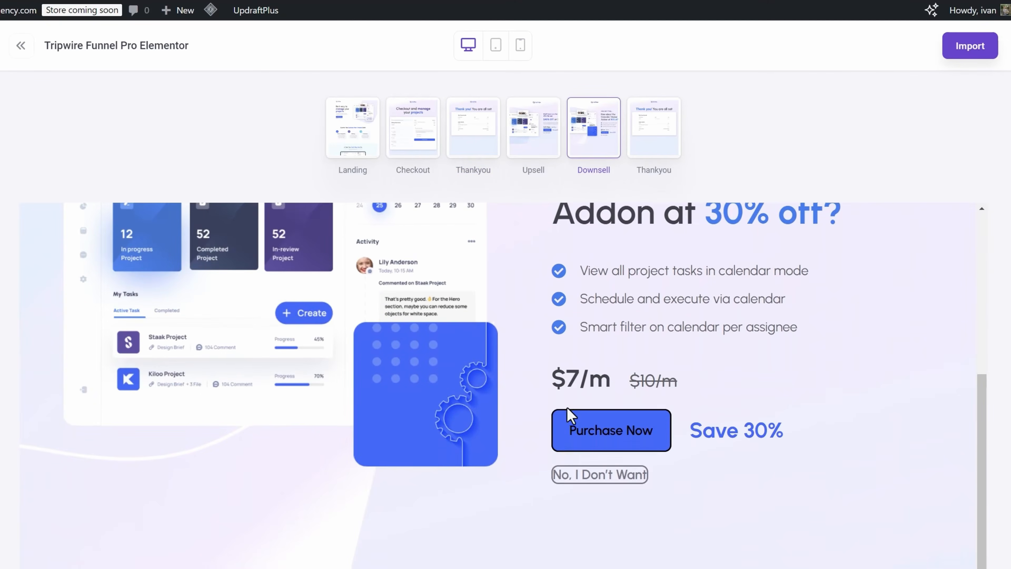
{"action": "scroll", "coordinate": [557, 418], "scroll_direction": "up", "scroll_amount": 7}
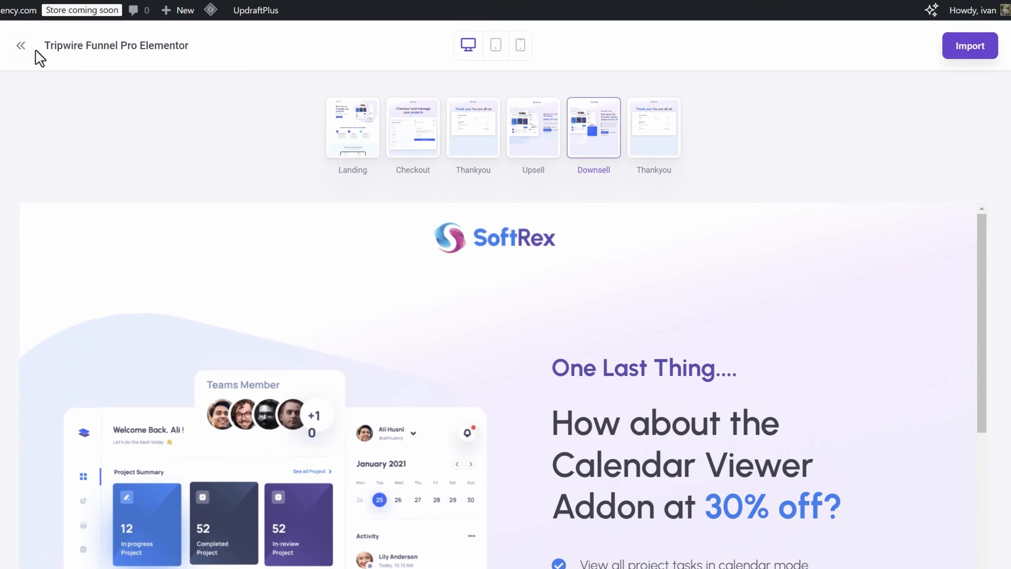
{"action": "left_click", "coordinate": [19, 51]}
- Preview the Fitness instructor template's landing, checkout and thank-you pages
{"action": "scroll", "coordinate": [498, 354], "scroll_direction": "down", "scroll_amount": 6}
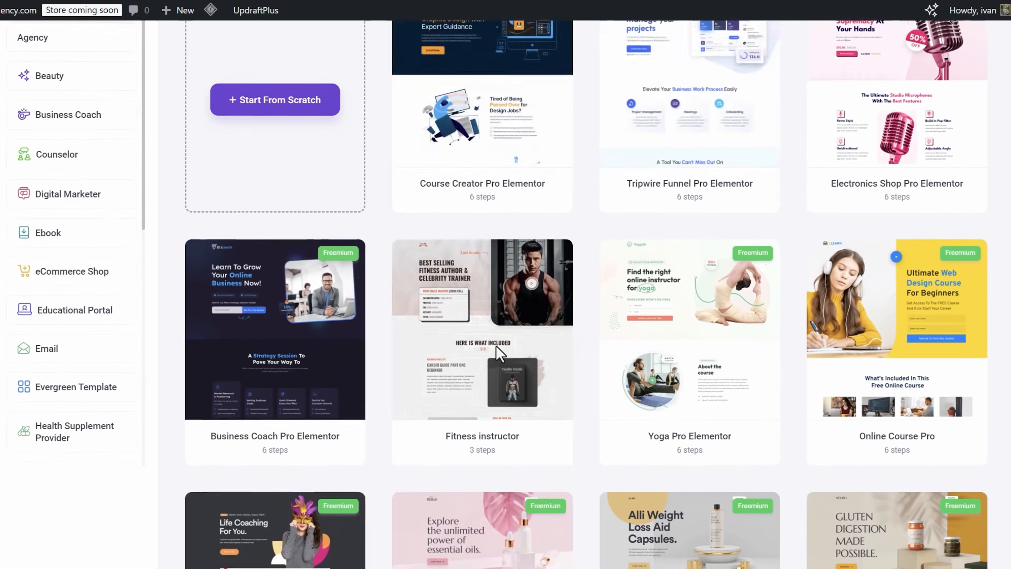
{"action": "scroll", "coordinate": [499, 353], "scroll_direction": "down", "scroll_amount": 5}
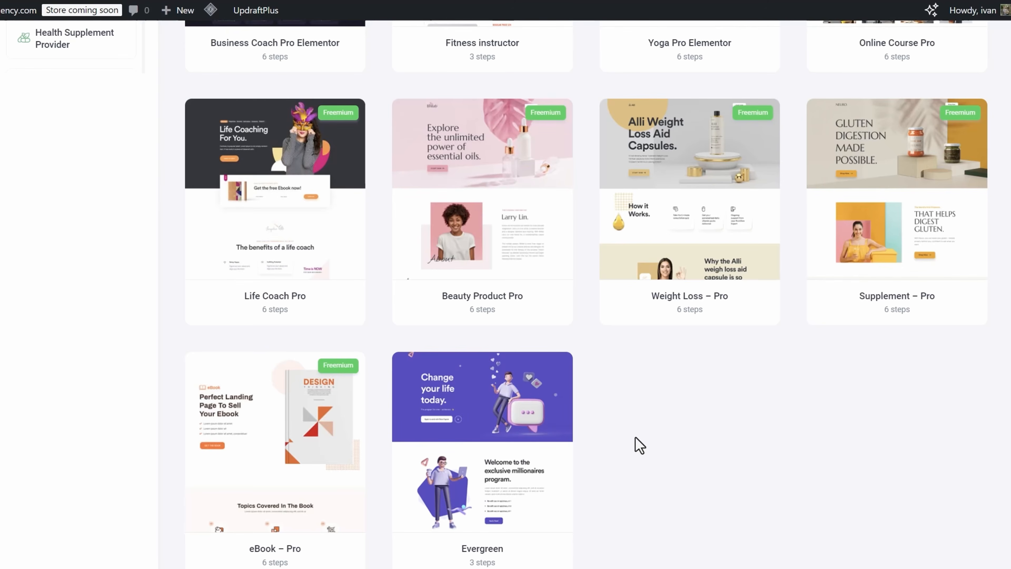
{"action": "scroll", "coordinate": [636, 442], "scroll_direction": "up", "scroll_amount": 3}
{"action": "scroll", "coordinate": [672, 286], "scroll_direction": "up", "scroll_amount": 4}
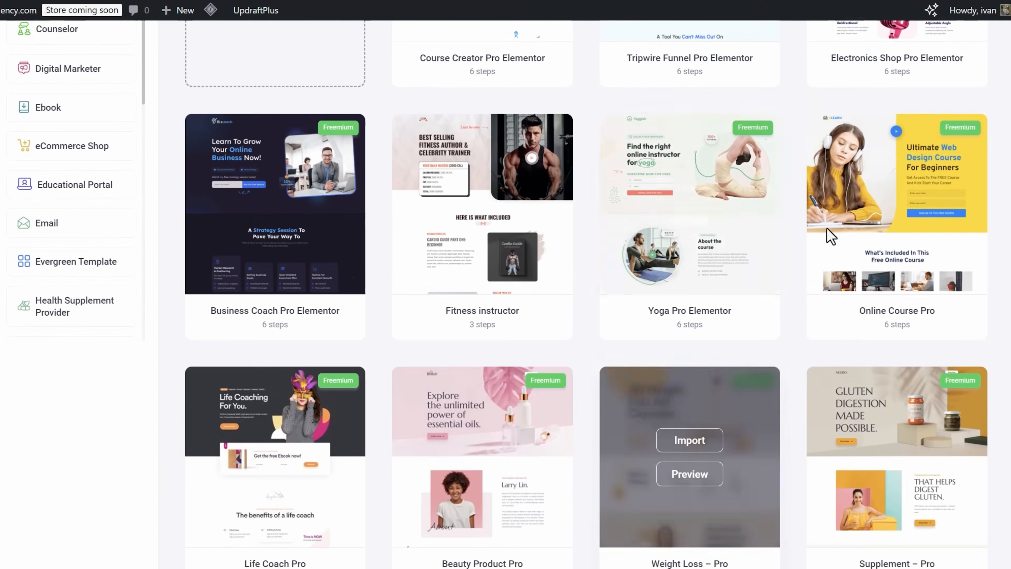
{"action": "scroll", "coordinate": [733, 291], "scroll_direction": "up", "scroll_amount": 3}
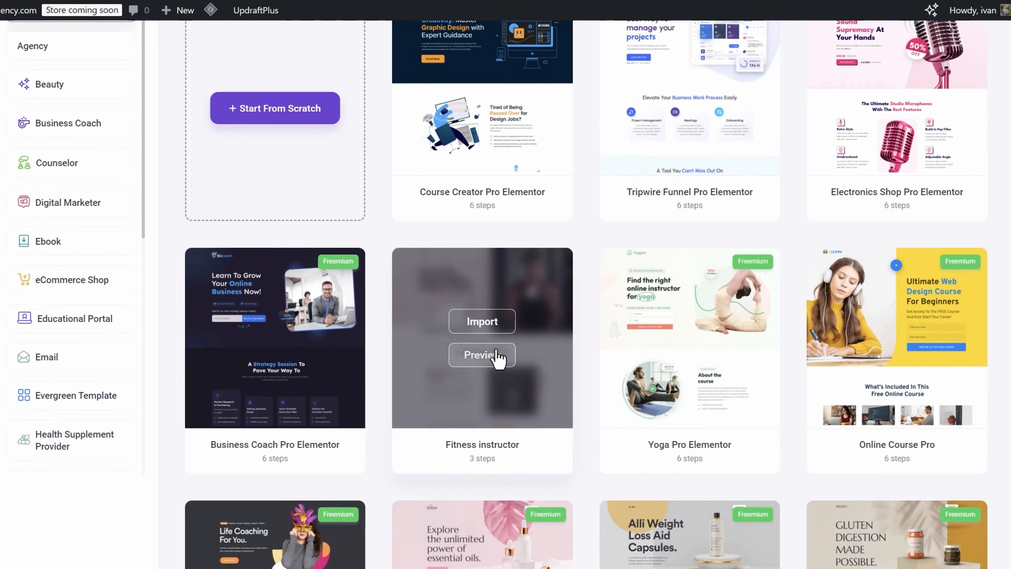
{"action": "left_click", "coordinate": [496, 364]}
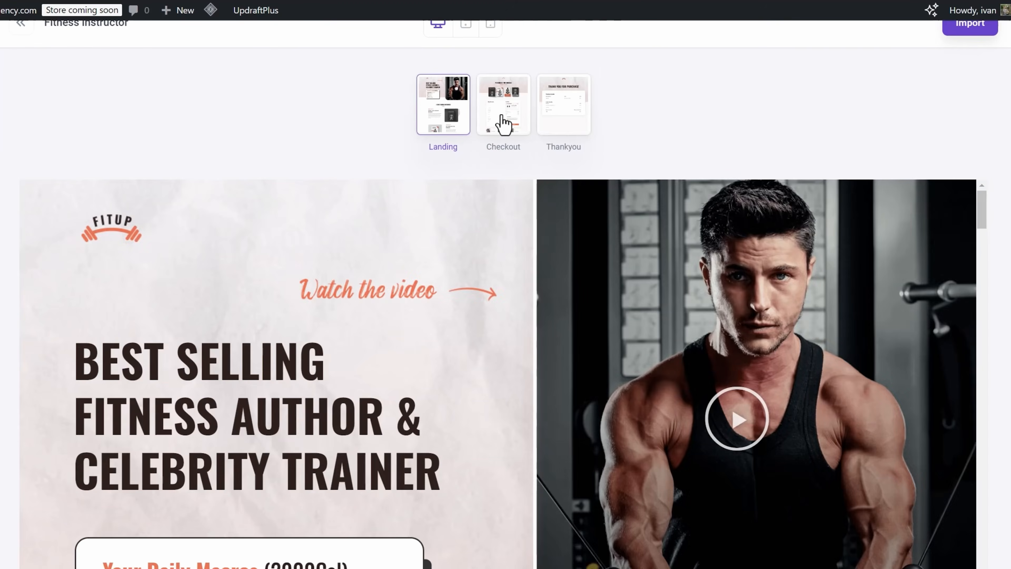
{"action": "left_click", "coordinate": [504, 122]}
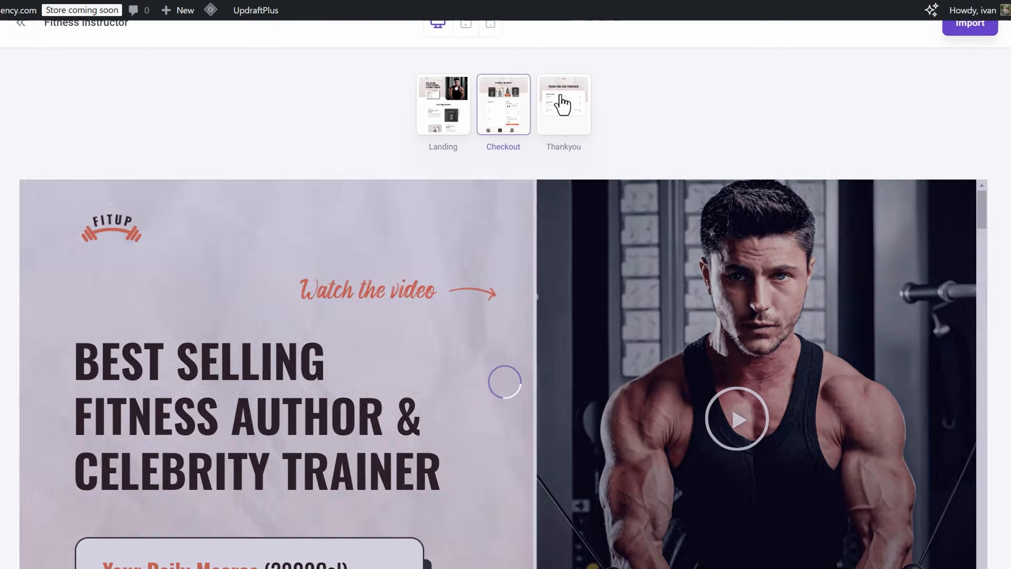
{"action": "left_click", "coordinate": [562, 104]}
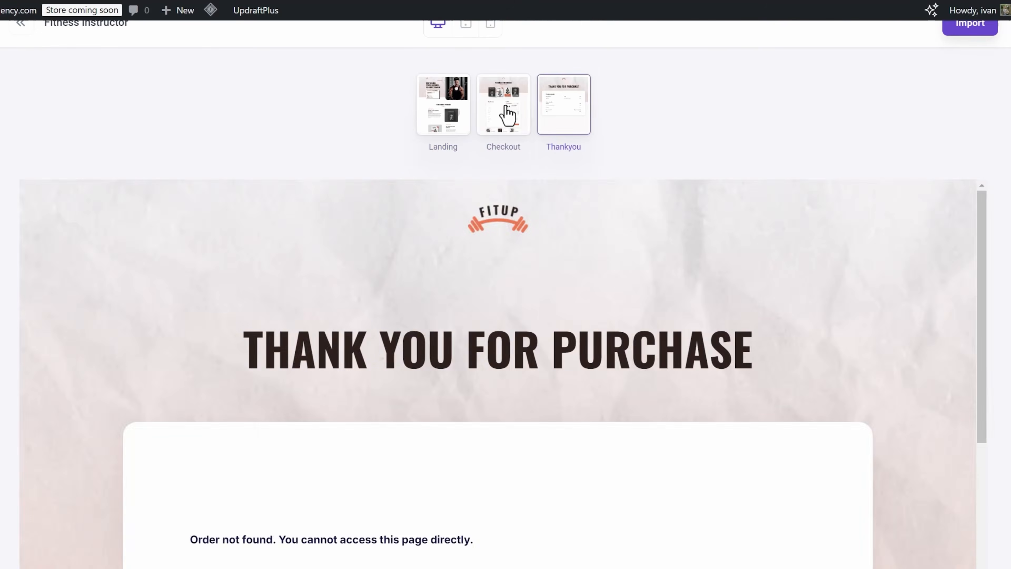
{"action": "left_click", "coordinate": [507, 115]}
{"action": "left_click", "coordinate": [446, 111]}
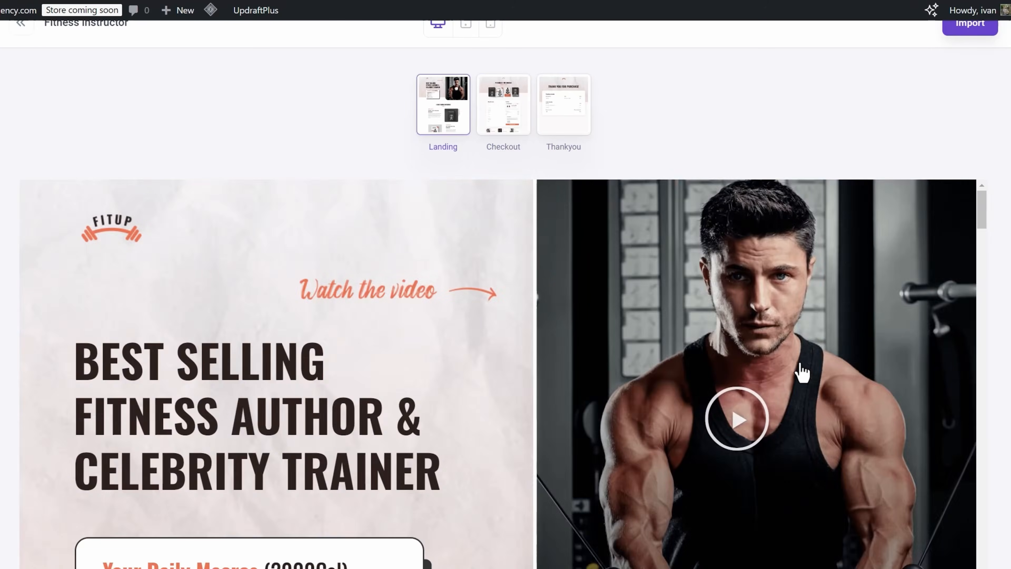
{"action": "scroll", "coordinate": [796, 362], "scroll_direction": "down", "scroll_amount": 10}
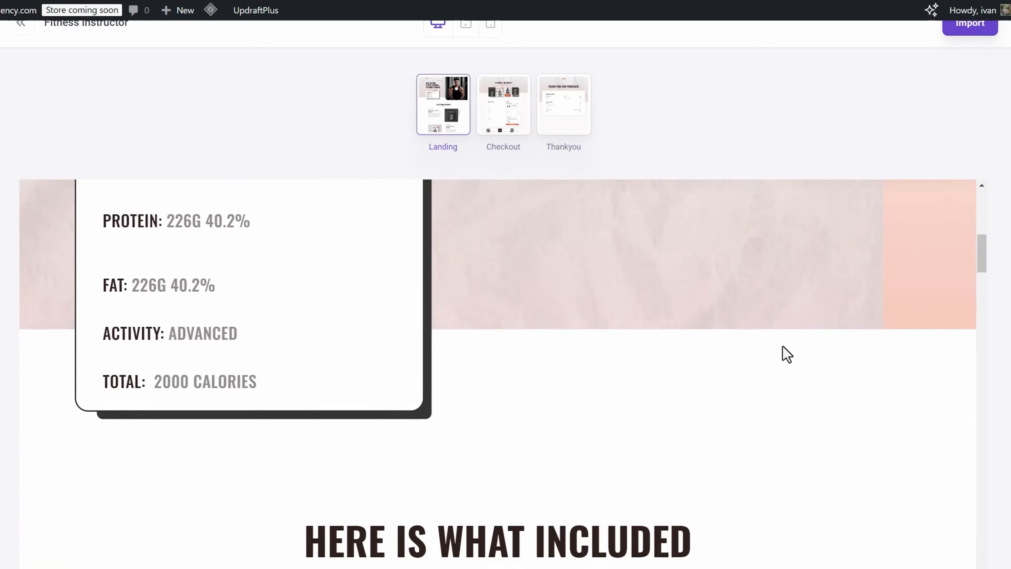
{"action": "scroll", "coordinate": [783, 353], "scroll_direction": "up", "scroll_amount": 10}
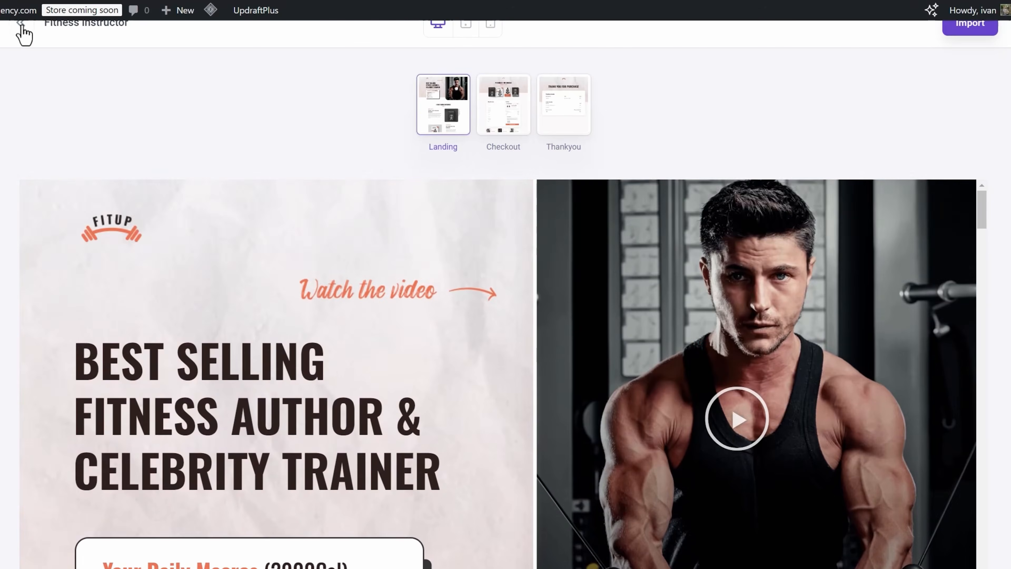
{"action": "left_click", "coordinate": [21, 24]}
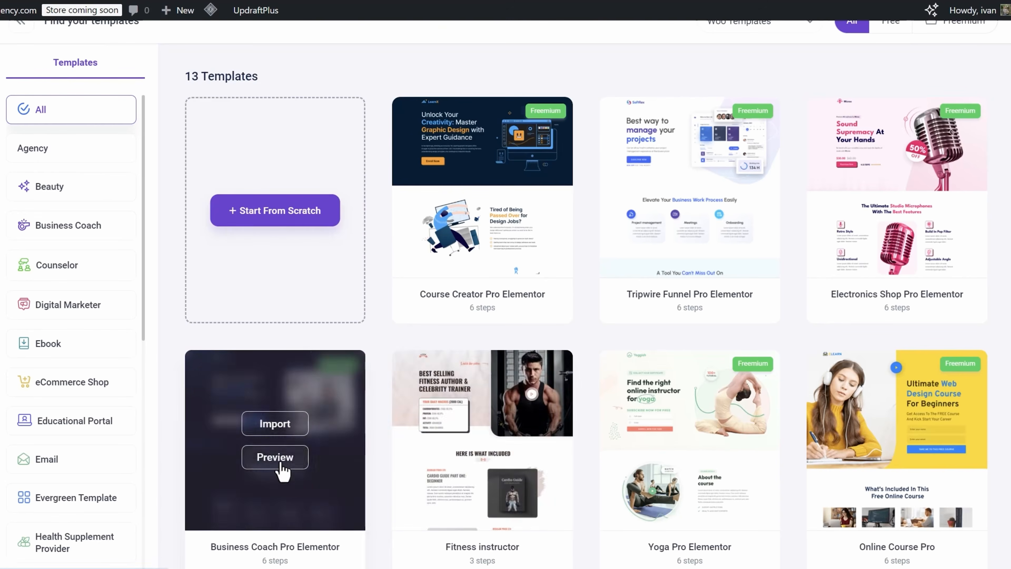
- Preview the Business Coach Pro Elementor template's landing page and return to the template list
{"action": "left_click", "coordinate": [278, 458]}
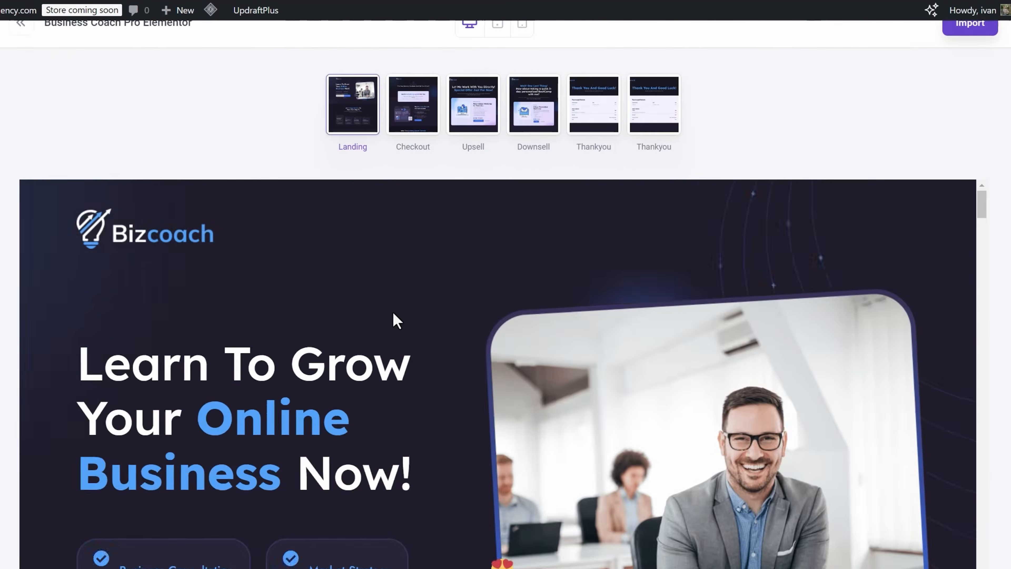
{"action": "scroll", "coordinate": [398, 324], "scroll_direction": "down", "scroll_amount": 5}
{"action": "scroll", "coordinate": [414, 337], "scroll_direction": "up", "scroll_amount": 5}
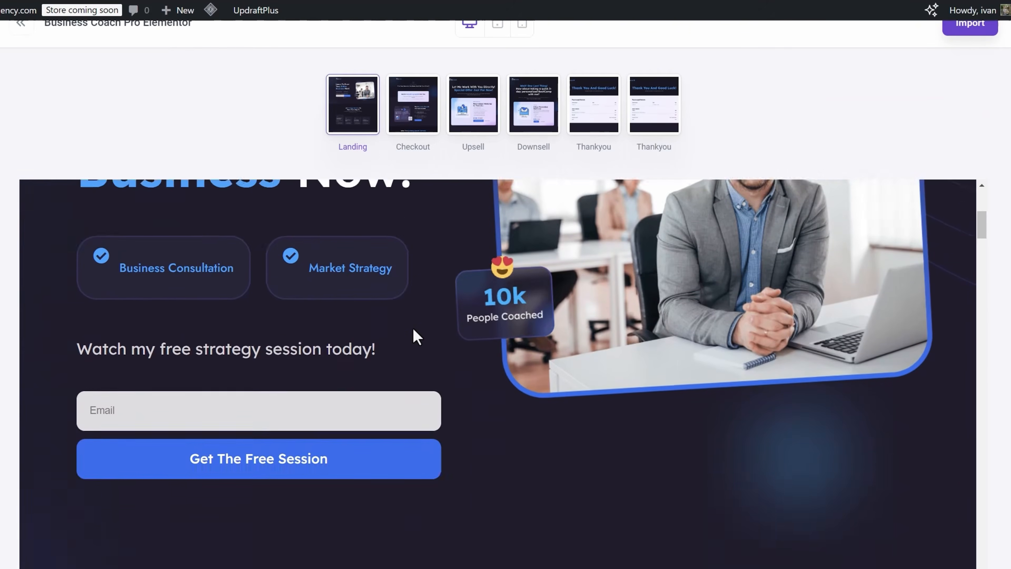
{"action": "scroll", "coordinate": [34, 70], "scroll_direction": "up", "scroll_amount": 1}
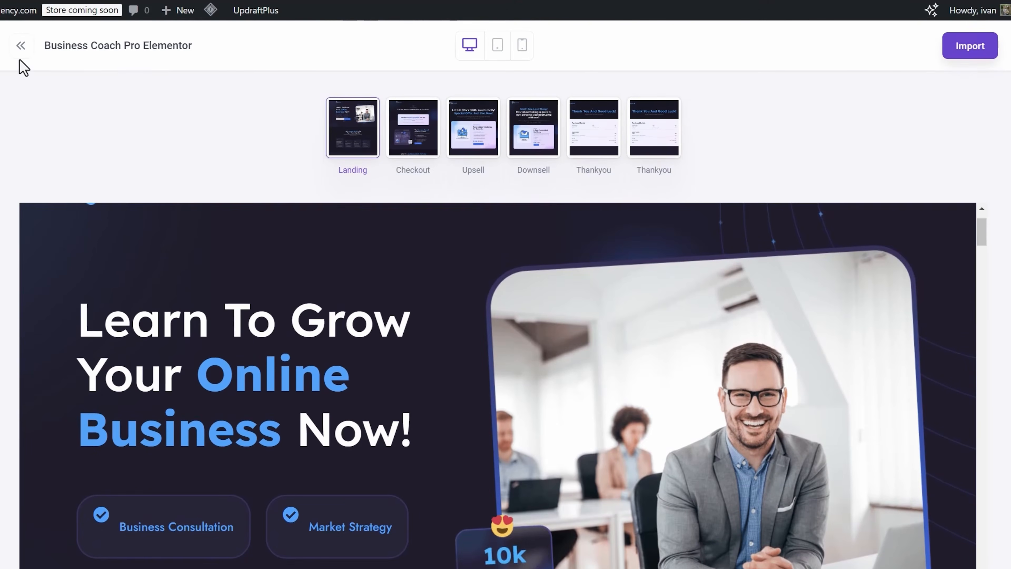
{"action": "left_click", "coordinate": [20, 47]}
{"action": "scroll", "coordinate": [530, 282], "scroll_direction": "down", "scroll_amount": 3}
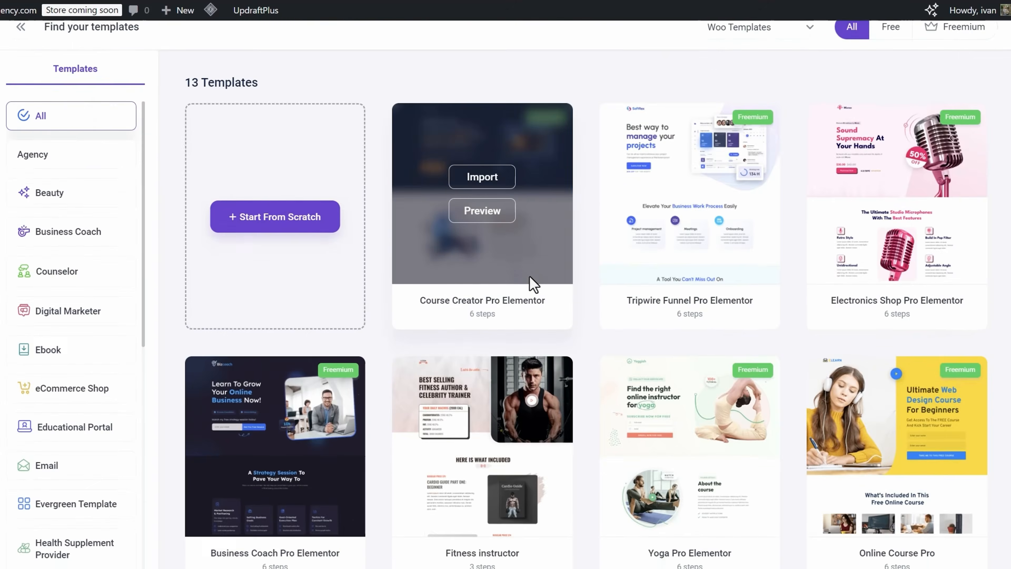
- Preview the Course Creator Pro Elementor template's landing and upsell pages
{"action": "mouse_move", "coordinate": [512, 316]}
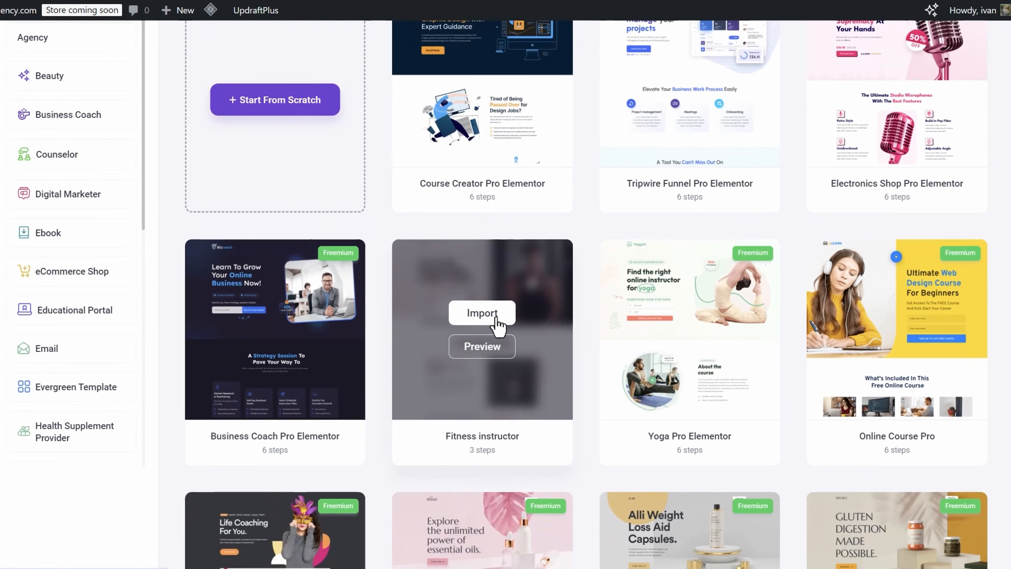
{"action": "scroll", "coordinate": [707, 264], "scroll_direction": "up", "scroll_amount": 3}
{"action": "mouse_move", "coordinate": [501, 241]}
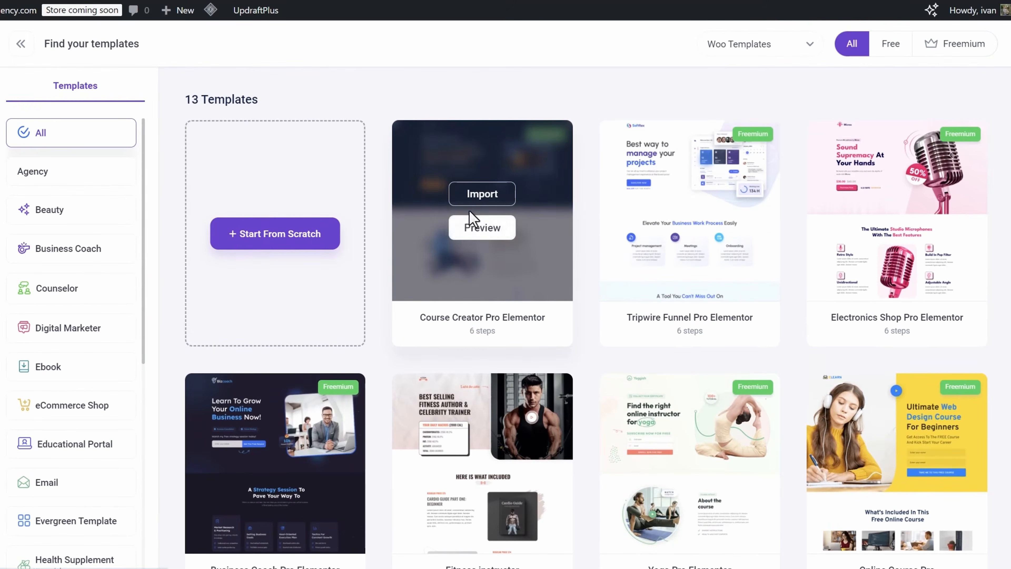
{"action": "left_click", "coordinate": [483, 226]}
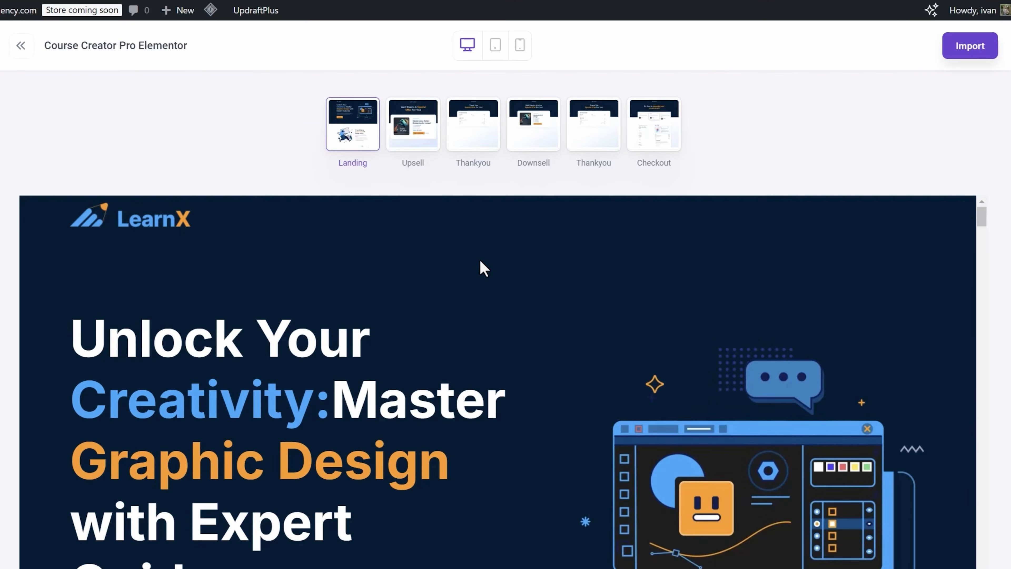
{"action": "left_click", "coordinate": [413, 155]}
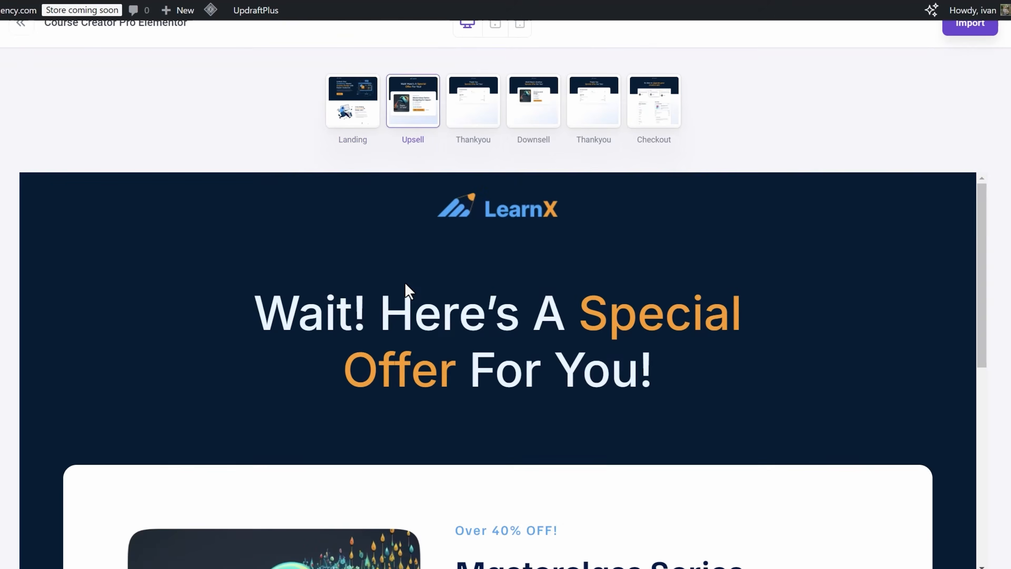
{"action": "scroll", "coordinate": [404, 283], "scroll_direction": "down", "scroll_amount": 3}
{"action": "scroll", "coordinate": [404, 282], "scroll_direction": "up", "scroll_amount": 3}
- Return to the landing page preview and import the Course Creator Pro Elementor template as the funnel
{"action": "left_click", "coordinate": [369, 100]}
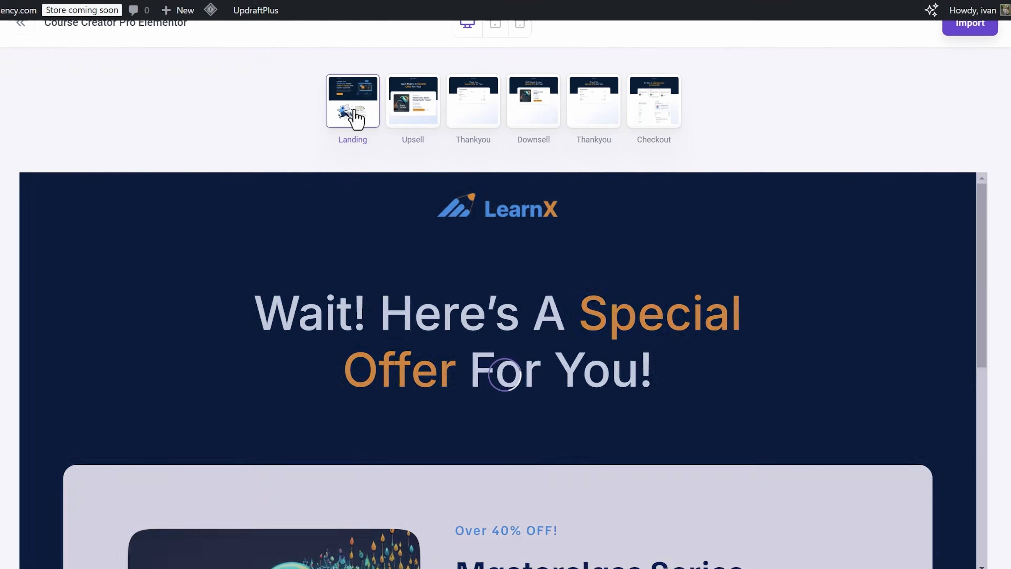
{"action": "scroll", "coordinate": [380, 347], "scroll_direction": "down", "scroll_amount": 3}
{"action": "scroll", "coordinate": [381, 348], "scroll_direction": "up", "scroll_amount": 5}
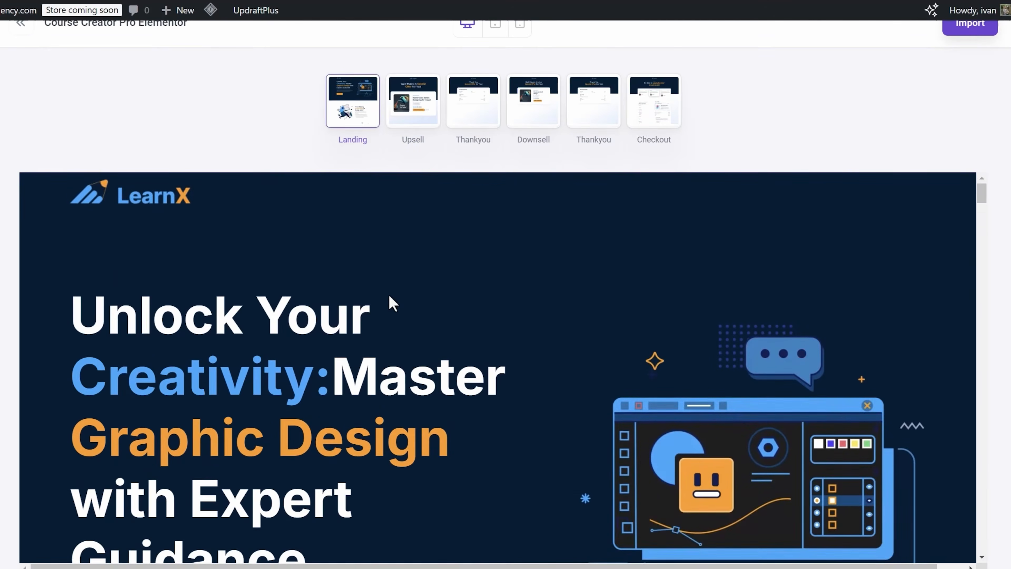
{"action": "left_click", "coordinate": [970, 60]}
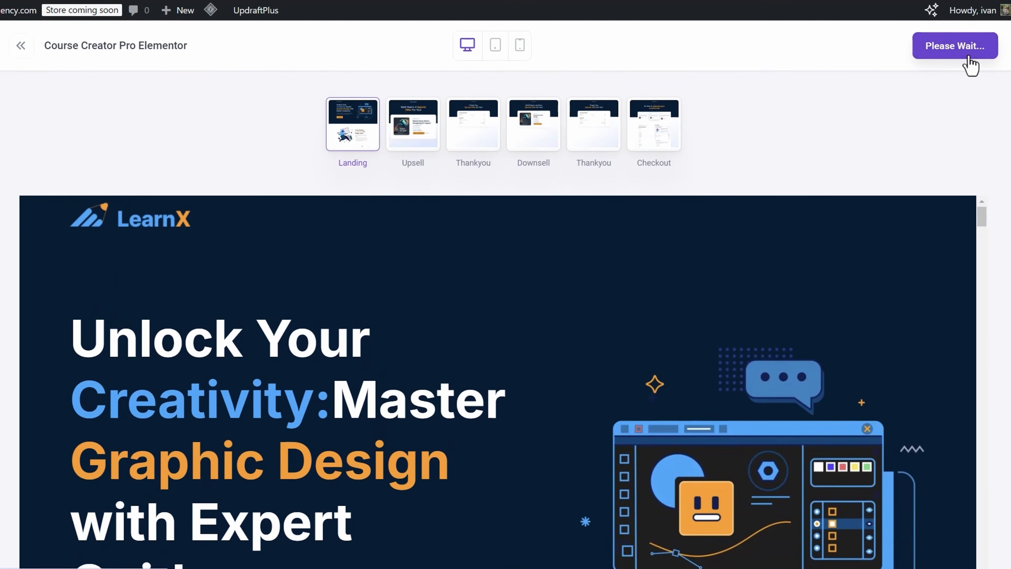
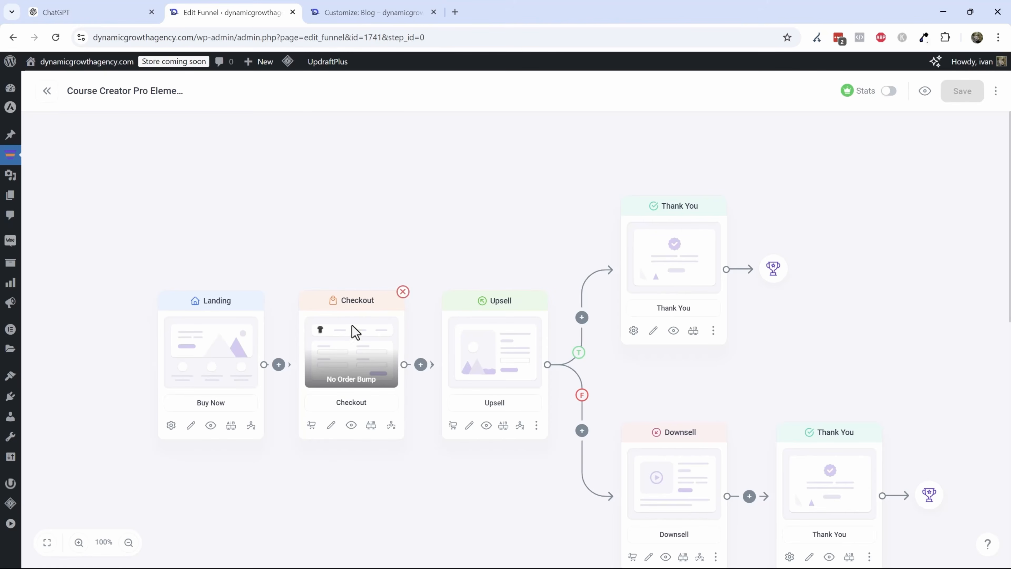
- Delete the Upsell step from the funnel and connect its branches to the Checkout step
{"action": "left_click", "coordinate": [454, 425]}
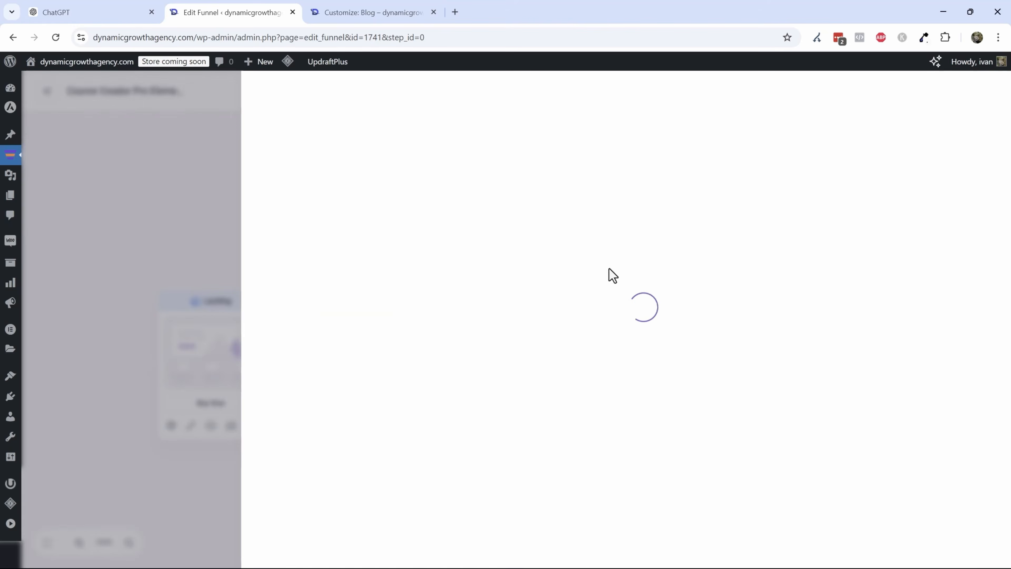
{"action": "left_click", "coordinate": [181, 190]}
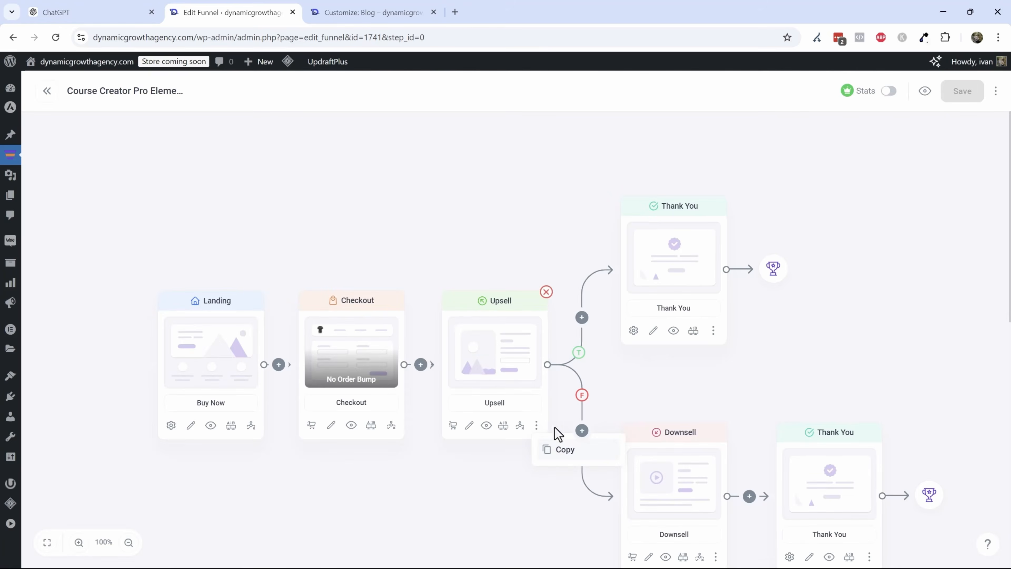
{"action": "left_click", "coordinate": [546, 292]}
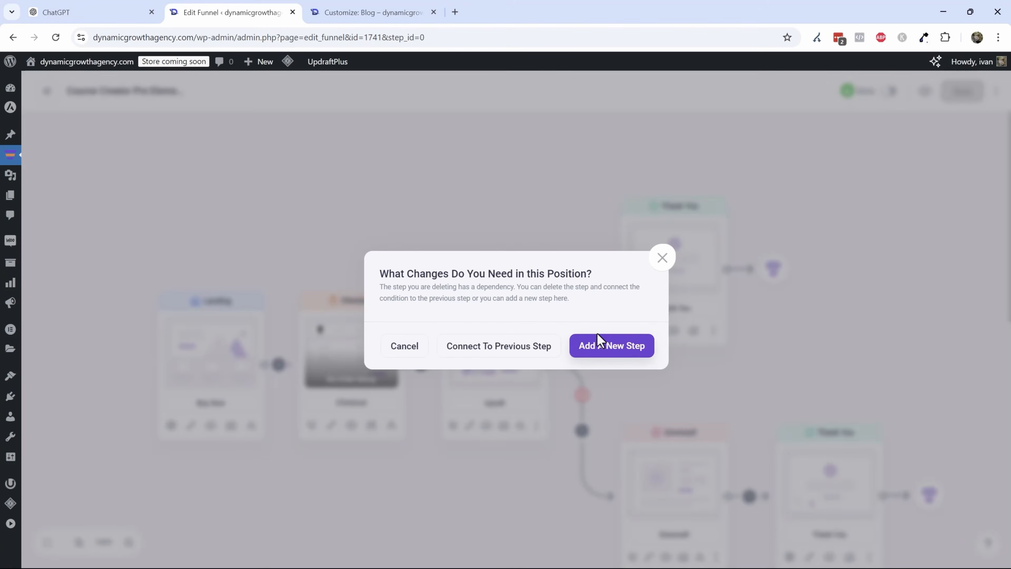
{"action": "left_click", "coordinate": [525, 352]}
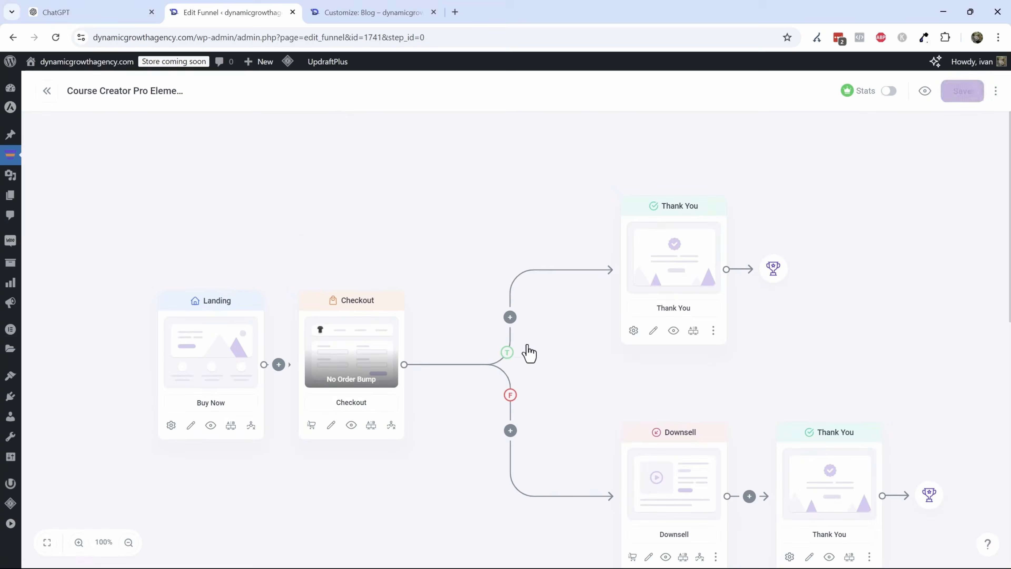
- Delete the Downsell step, connecting its Thank You step to the previous step
{"action": "scroll", "coordinate": [677, 398], "scroll_direction": "down", "scroll_amount": 2}
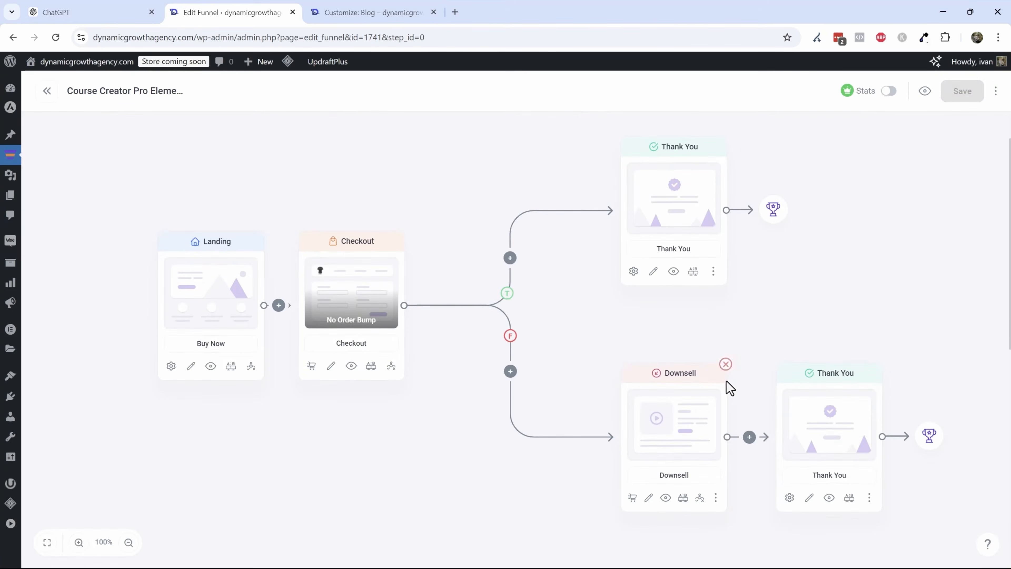
{"action": "left_click", "coordinate": [726, 364]}
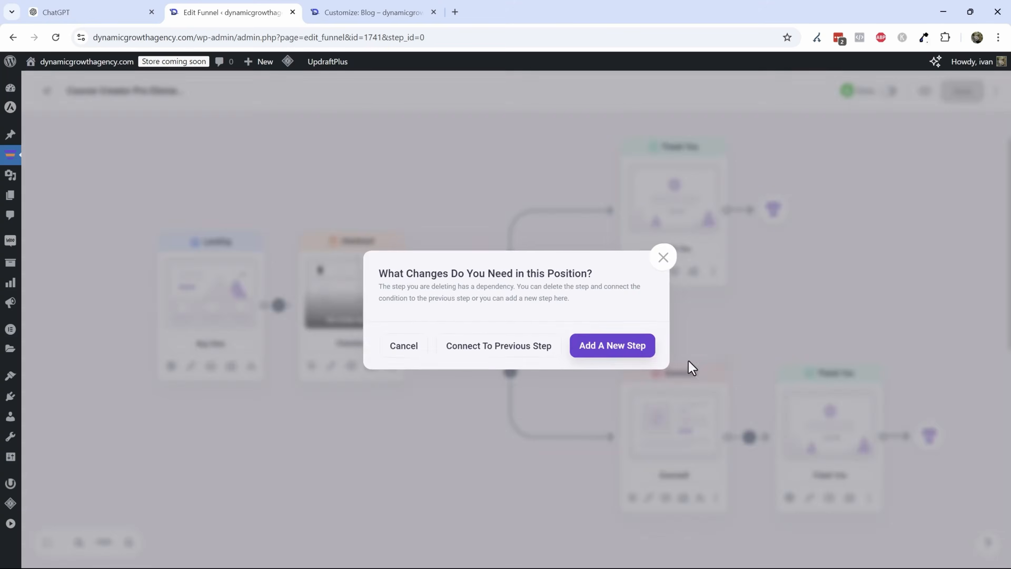
{"action": "left_click", "coordinate": [460, 350]}
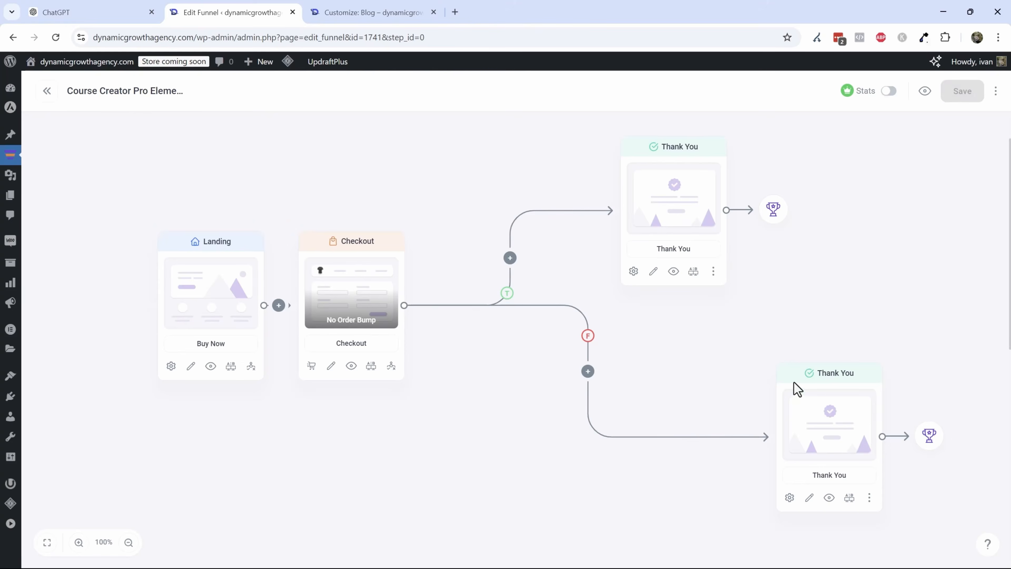
- Replace the lower Thank You step on the false branch with a new empty step
{"action": "left_click_drag", "start_coordinate": [820, 376], "coordinate": [668, 370]}
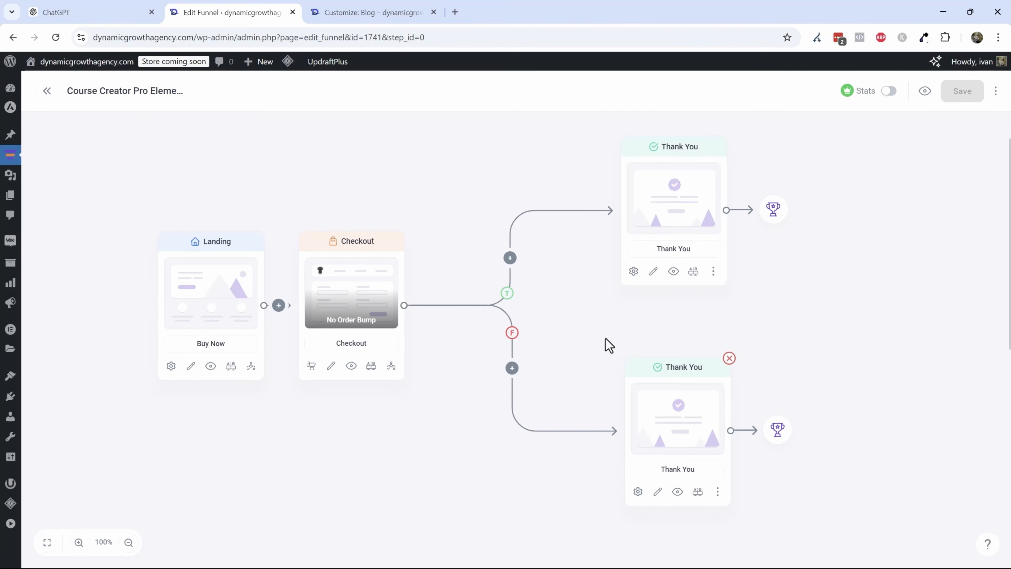
{"action": "left_click", "coordinate": [729, 358]}
{"action": "left_click", "coordinate": [637, 337]}
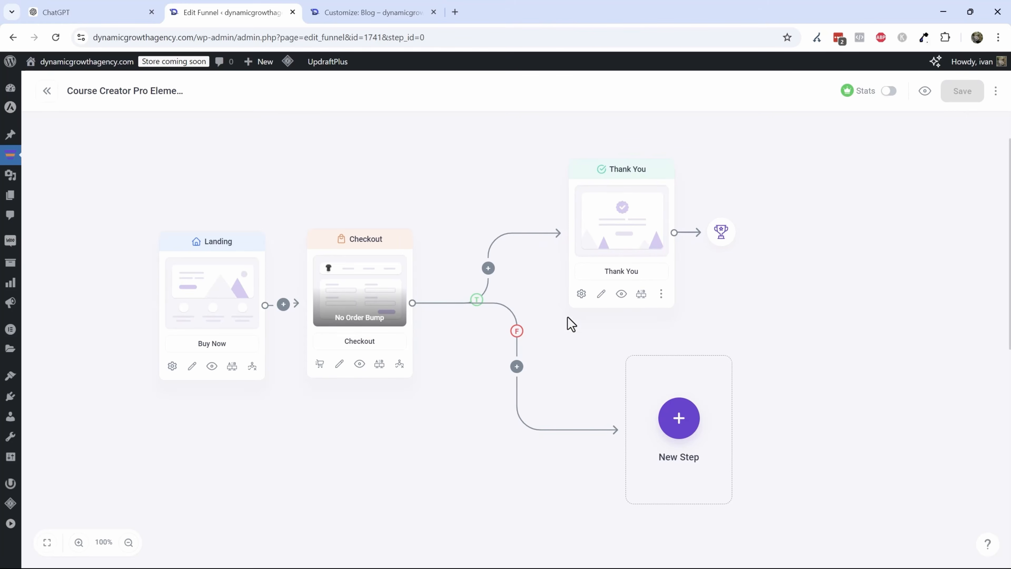
- Reposition the upper Thank You step so it sits in line beside the Checkout step
{"action": "left_click_drag", "start_coordinate": [627, 168], "coordinate": [571, 235]}
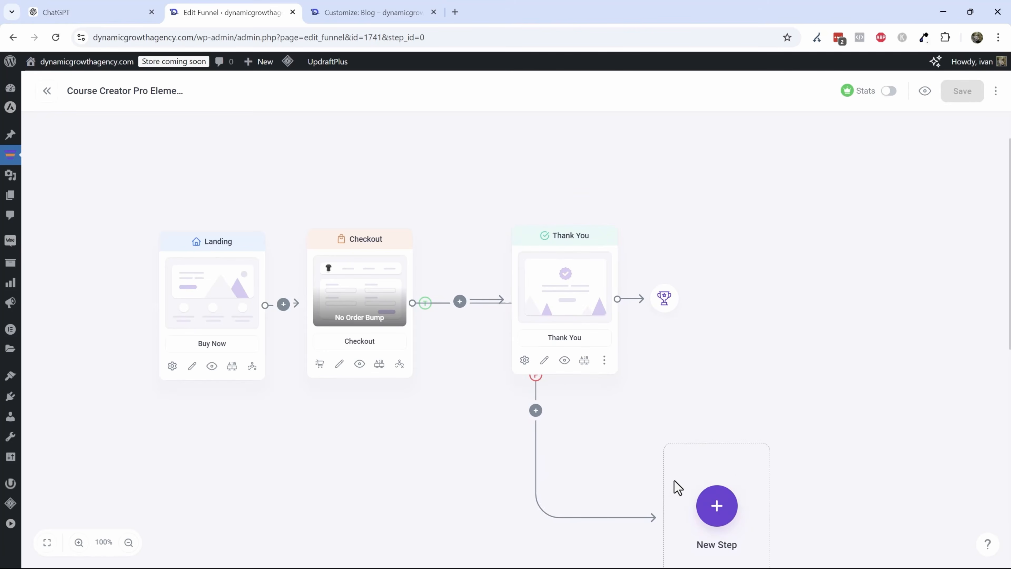
{"action": "mouse_move", "coordinate": [557, 235]}
{"action": "left_mouse_down"}
{"action": "mouse_move", "coordinate": [550, 244]}
{"action": "mouse_move", "coordinate": [548, 235]}
{"action": "left_mouse_up"}
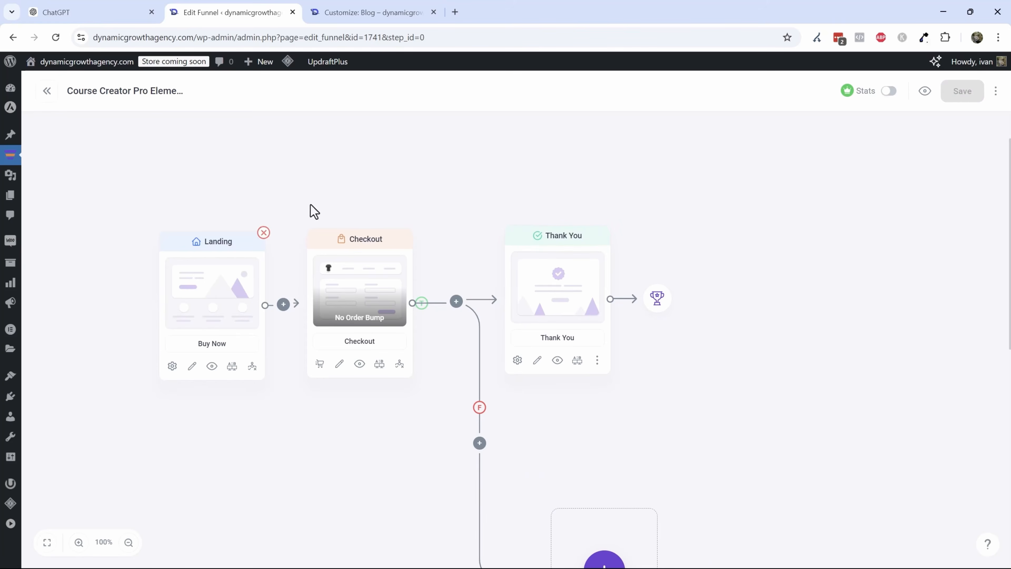
{"action": "left_click_drag", "start_coordinate": [571, 240], "coordinate": [556, 242]}
- Preview the landing page in a new tab, dismiss its newsletter popup, and close the tab
{"action": "left_click", "coordinate": [212, 366]}
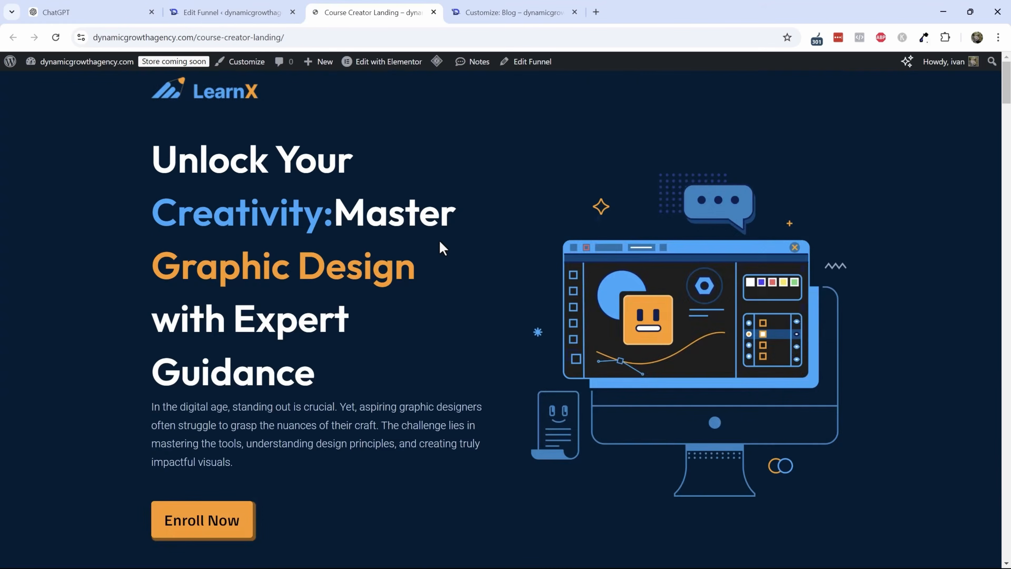
{"action": "scroll", "coordinate": [398, 247], "scroll_direction": "down", "scroll_amount": 5}
{"action": "scroll", "coordinate": [373, 255], "scroll_direction": "down", "scroll_amount": 6}
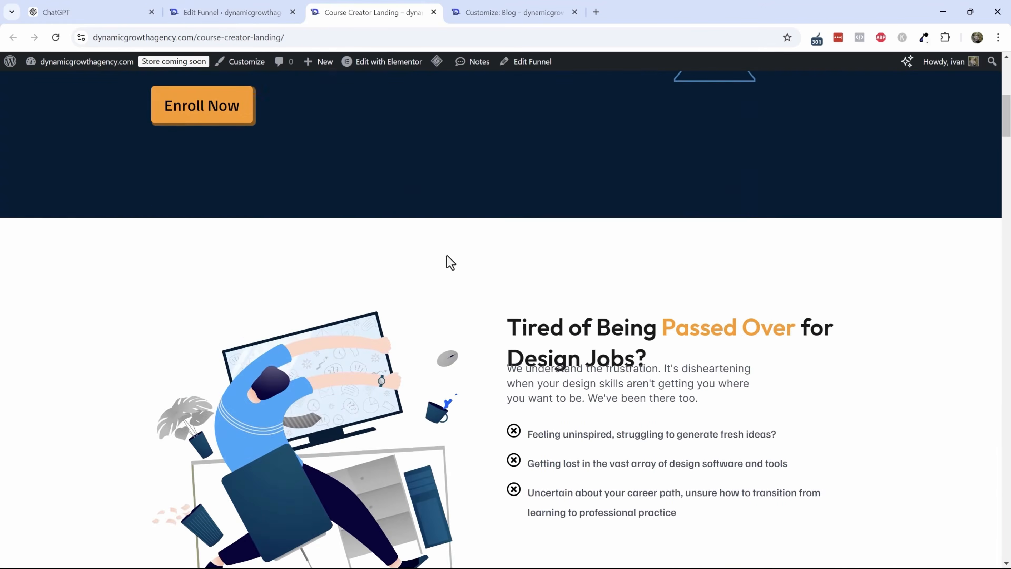
{"action": "scroll", "coordinate": [615, 279], "scroll_direction": "down", "scroll_amount": 8}
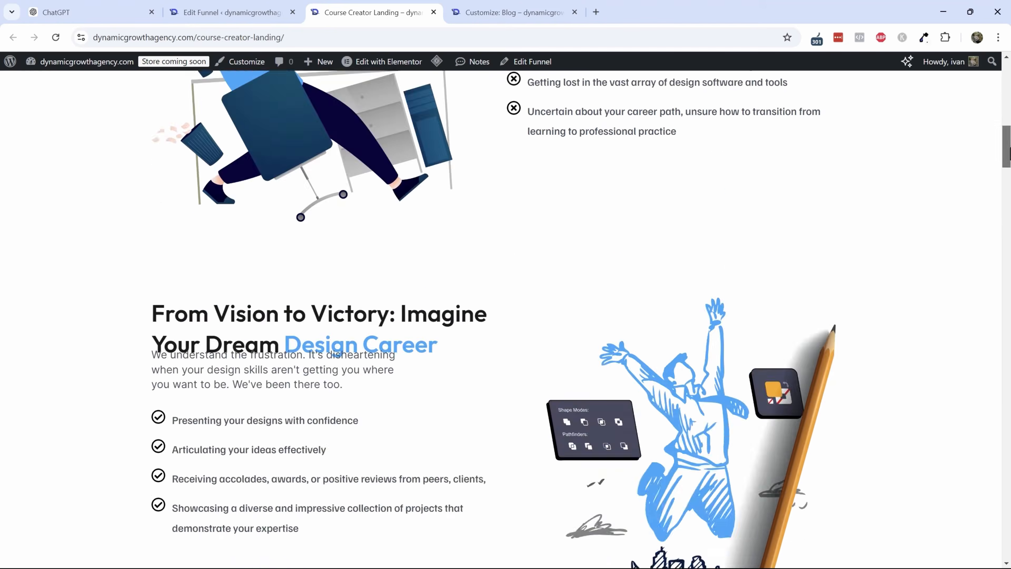
{"action": "scroll", "coordinate": [501, 295], "scroll_direction": "down", "scroll_amount": 10}
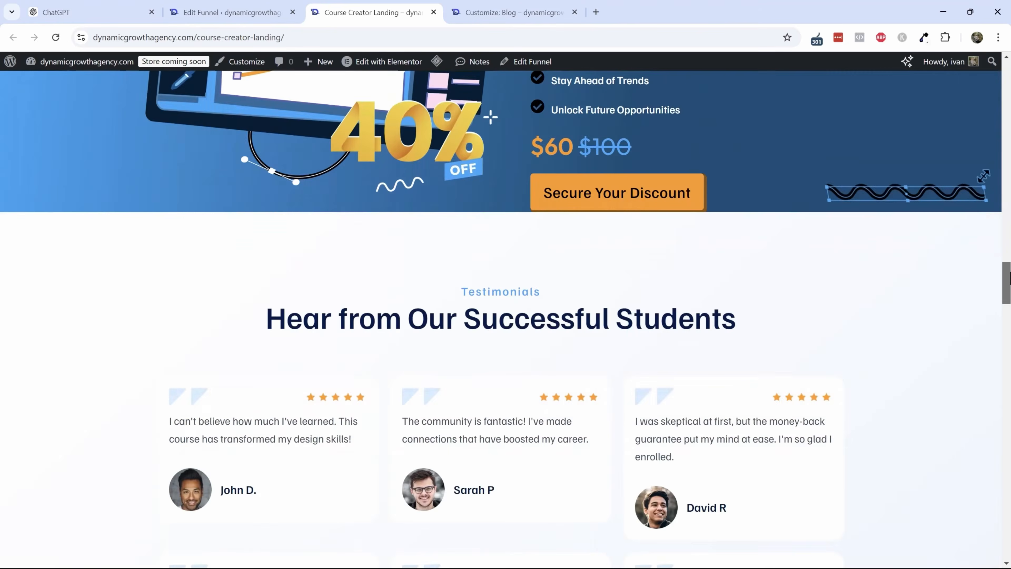
{"action": "left_click_drag", "start_coordinate": [1009, 279], "coordinate": [1009, 38]}
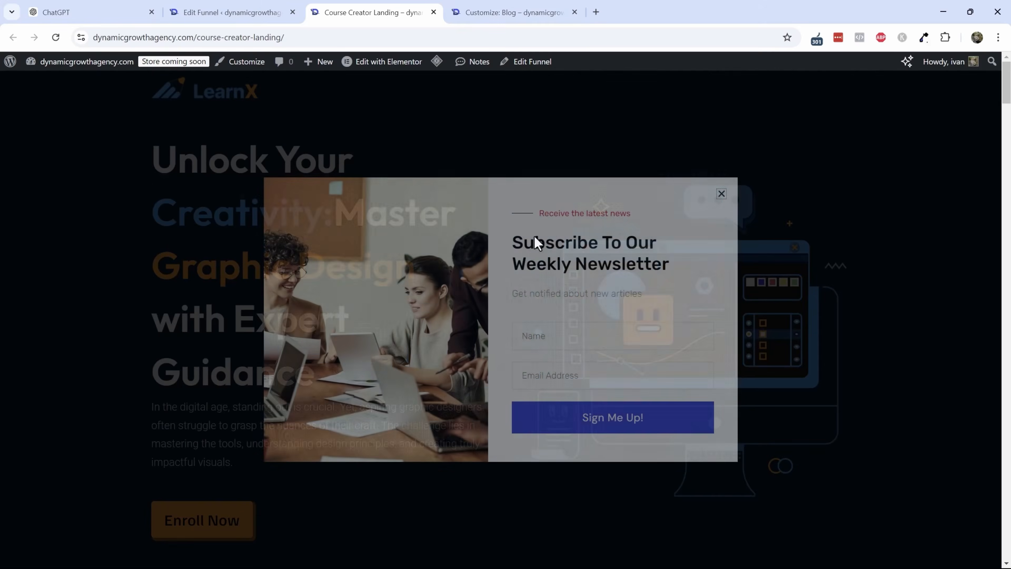
{"action": "left_click", "coordinate": [720, 195]}
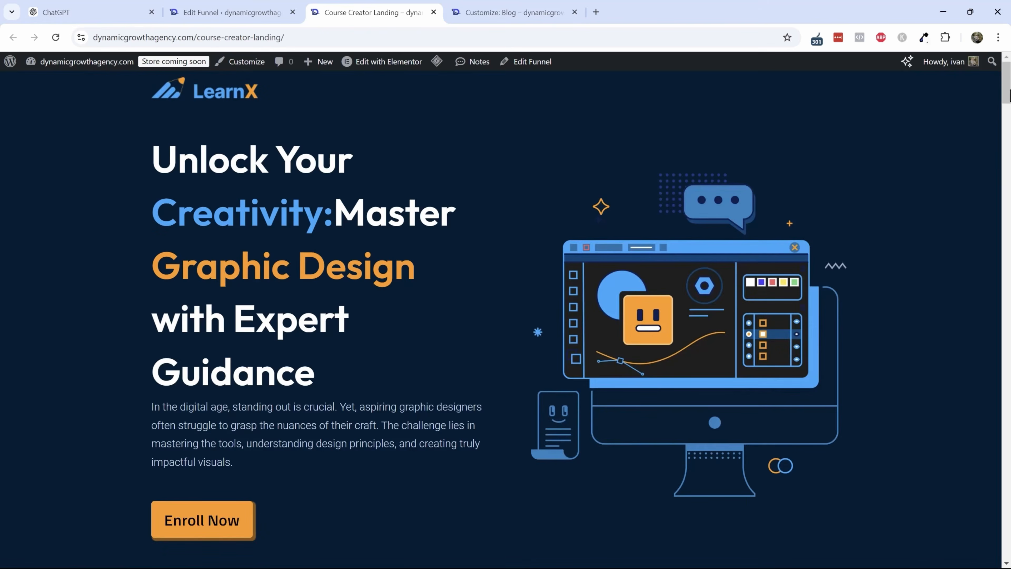
{"action": "mouse_move", "coordinate": [1010, 91]}
{"action": "left_mouse_down"}
{"action": "mouse_move", "coordinate": [1010, 175]}
{"action": "mouse_move", "coordinate": [1009, 86]}
{"action": "left_mouse_up"}
{"action": "left_click", "coordinate": [199, 11]}
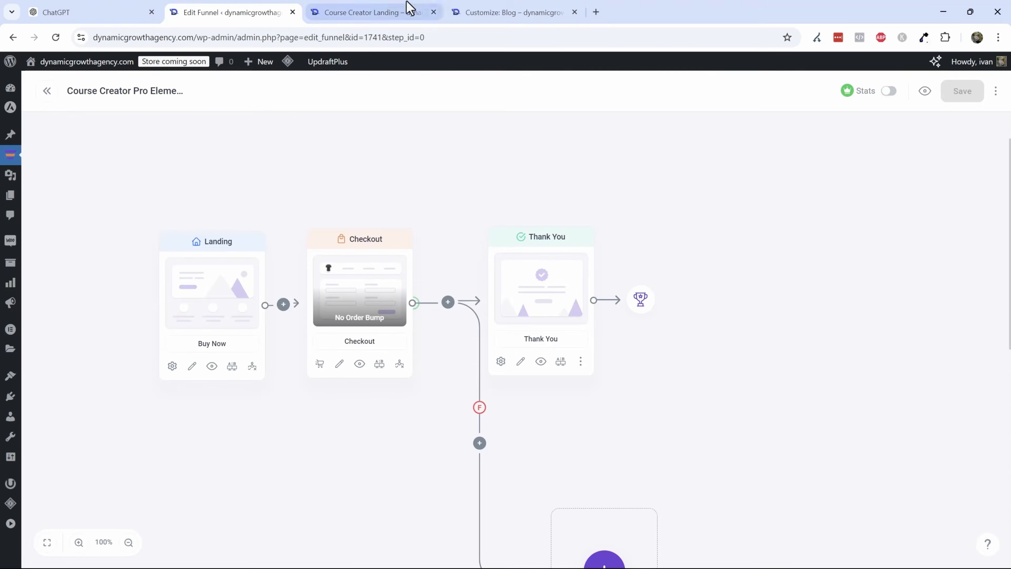
{"action": "left_click", "coordinate": [433, 12]}
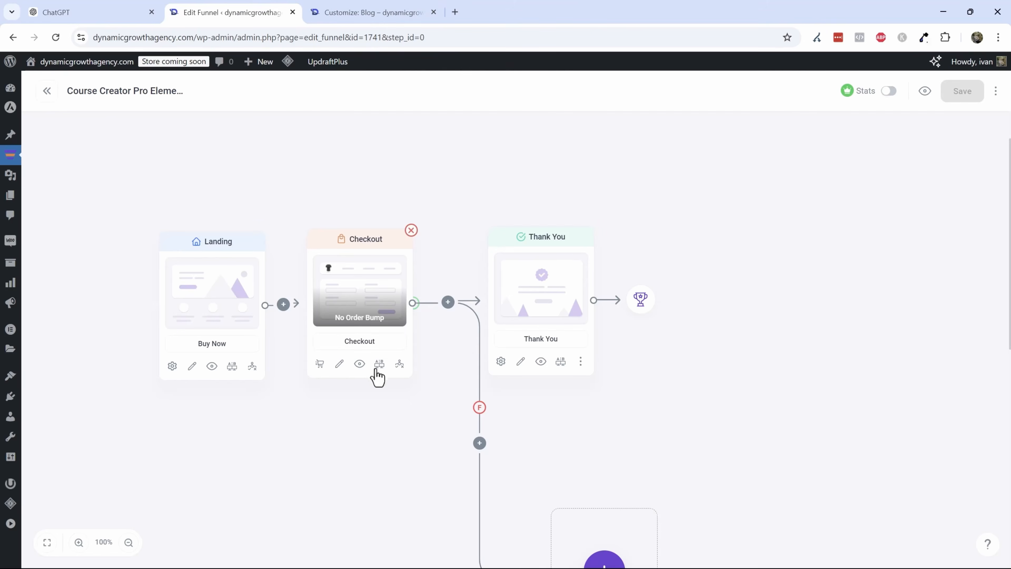
- Preview the checkout page in a new tab and close the tab
{"action": "left_click", "coordinate": [359, 364]}
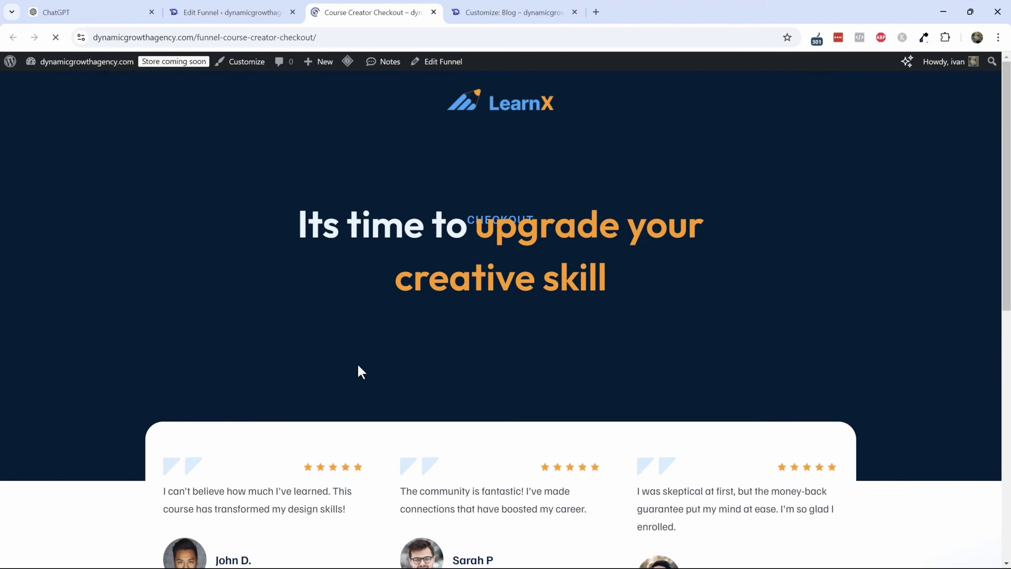
{"action": "scroll", "coordinate": [479, 255], "scroll_direction": "down", "scroll_amount": 8}
{"action": "scroll", "coordinate": [479, 250], "scroll_direction": "up", "scroll_amount": 8}
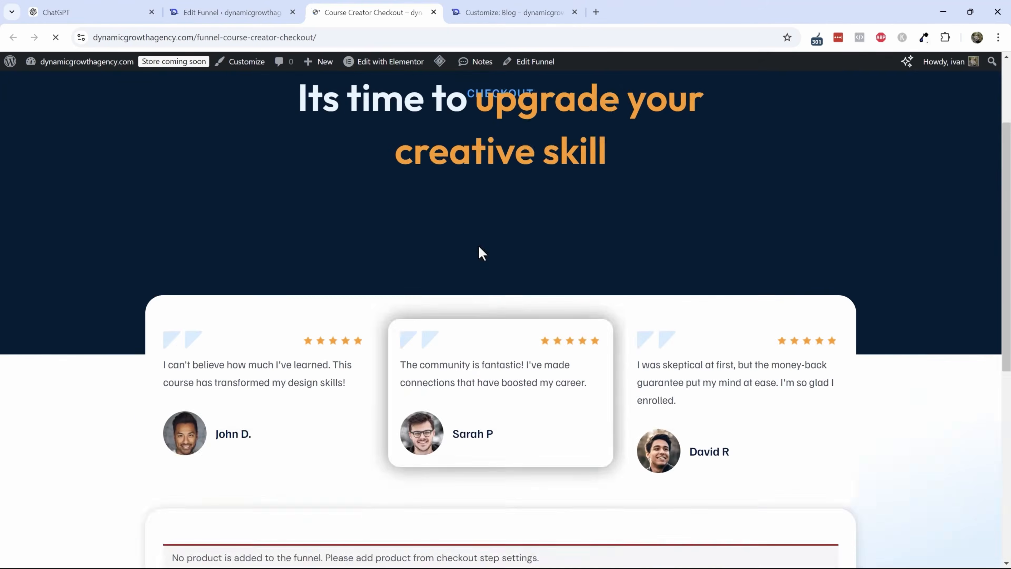
{"action": "scroll", "coordinate": [482, 243], "scroll_direction": "down", "scroll_amount": 5}
{"action": "scroll", "coordinate": [483, 243], "scroll_direction": "down", "scroll_amount": 5}
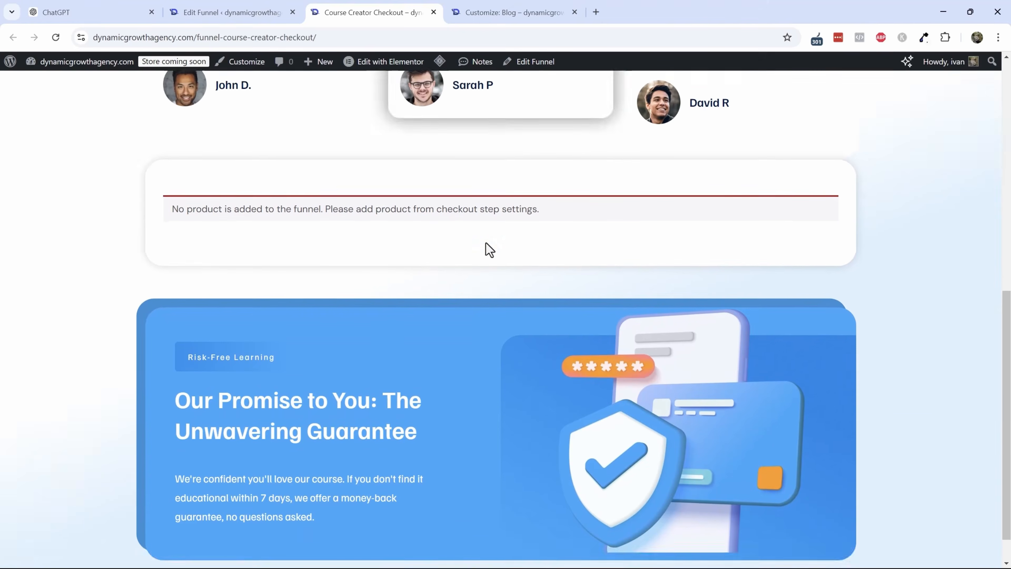
{"action": "scroll", "coordinate": [350, 277], "scroll_direction": "up", "scroll_amount": 3}
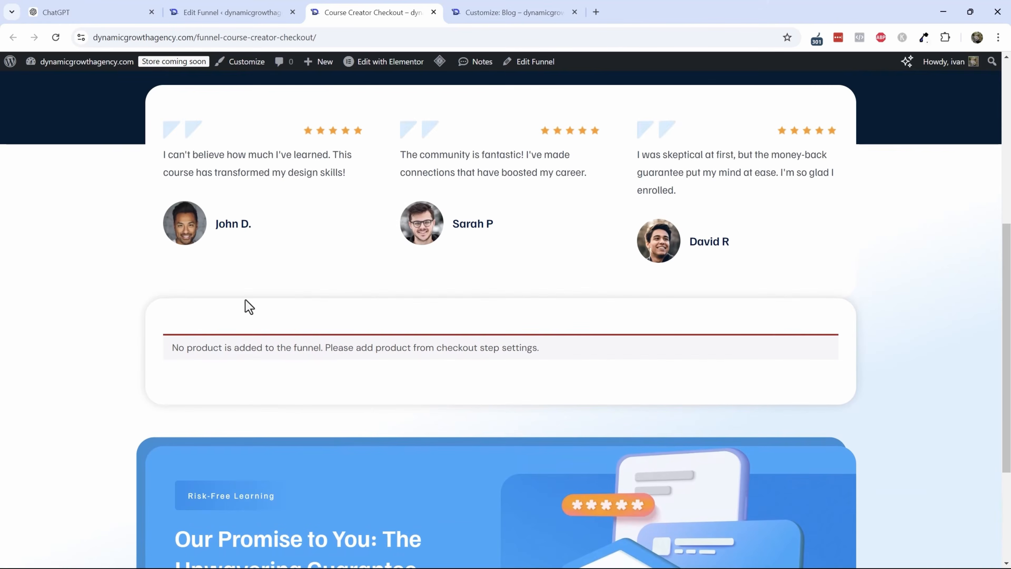
{"action": "scroll", "coordinate": [259, 306], "scroll_direction": "up", "scroll_amount": 5}
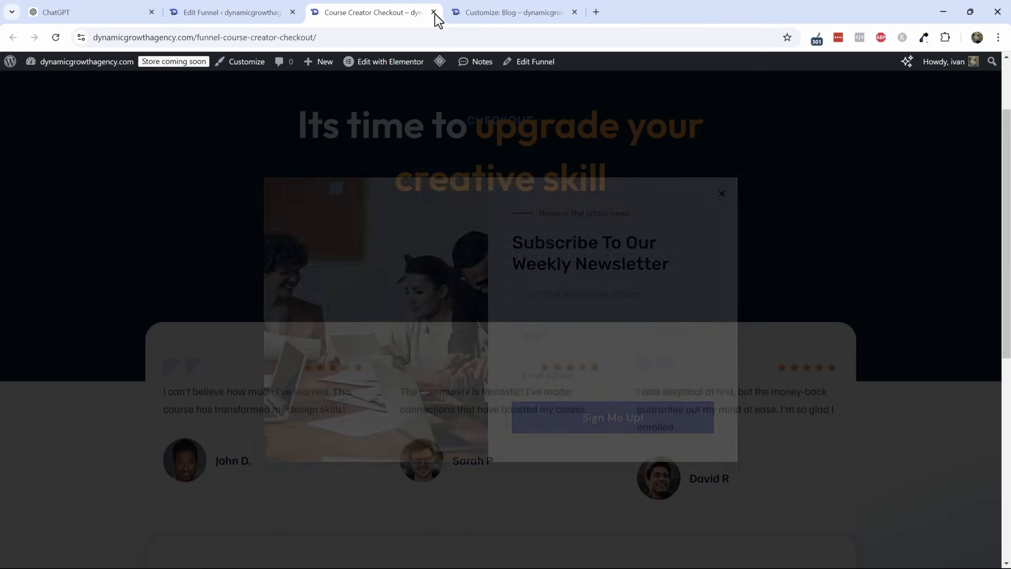
{"action": "left_click", "coordinate": [433, 12]}
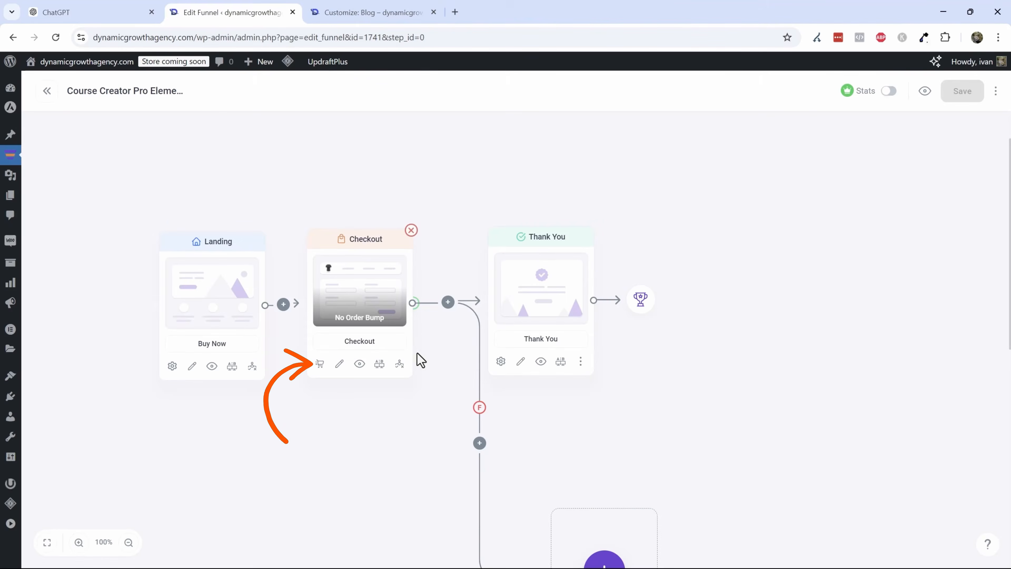
- Add the Dynamic Growth Agency T-Shirt as the Checkout step's funnel product
{"action": "left_click", "coordinate": [319, 365]}
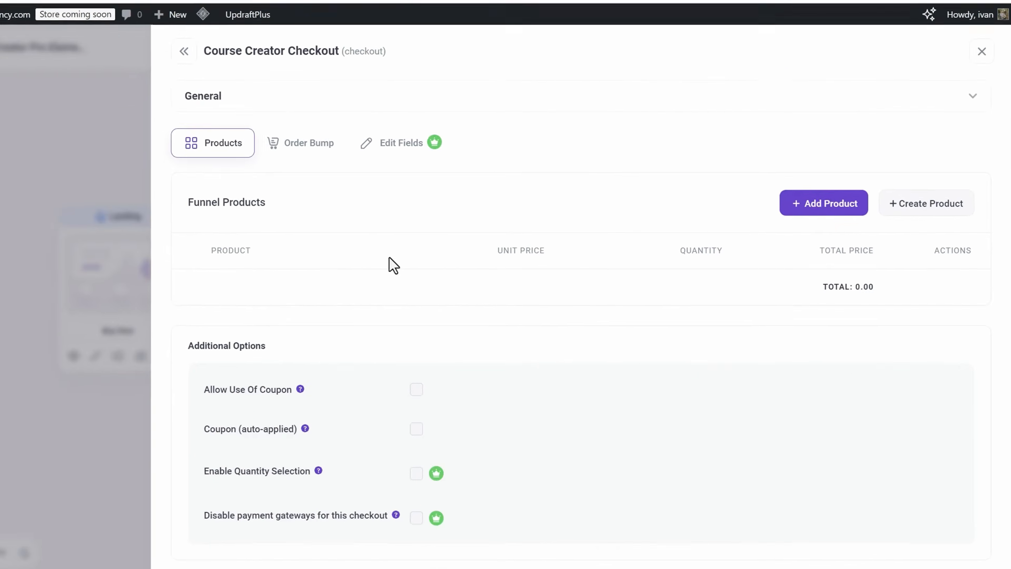
{"action": "left_click", "coordinate": [832, 215]}
{"action": "left_click", "coordinate": [414, 290]}
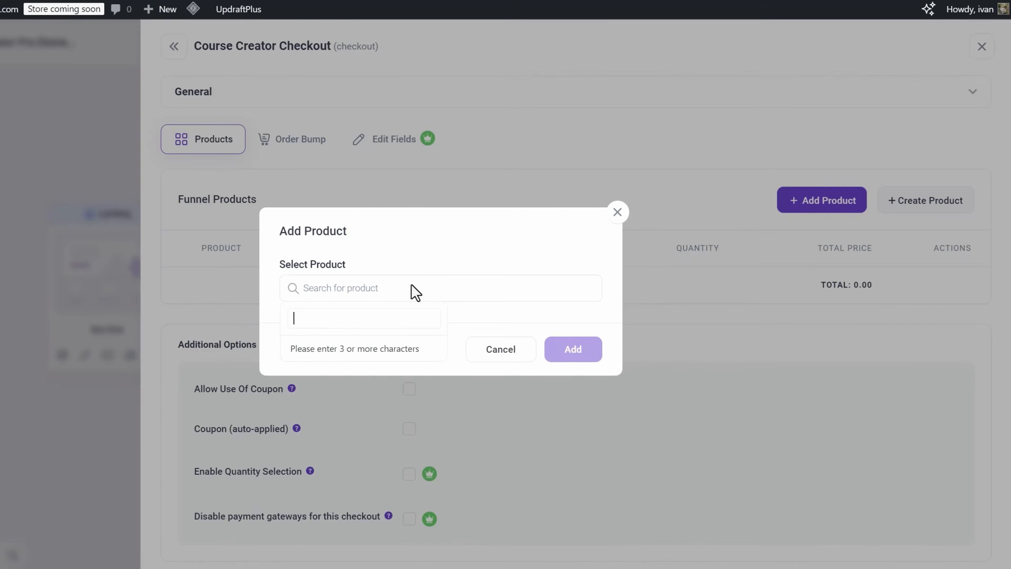
{"action": "type", "text": "shirt"}
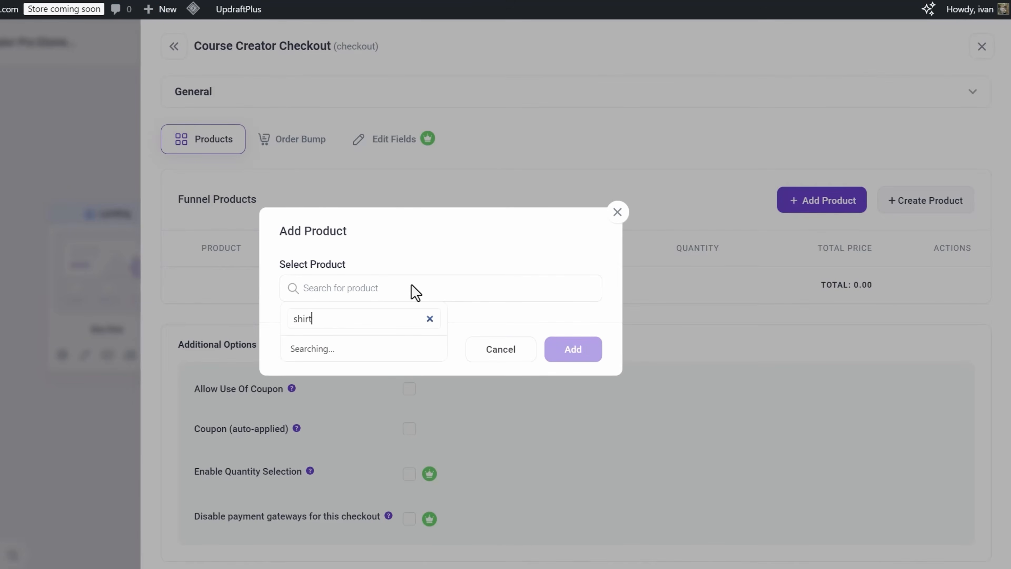
{"action": "left_click", "coordinate": [373, 350]}
{"action": "left_click", "coordinate": [578, 351]}
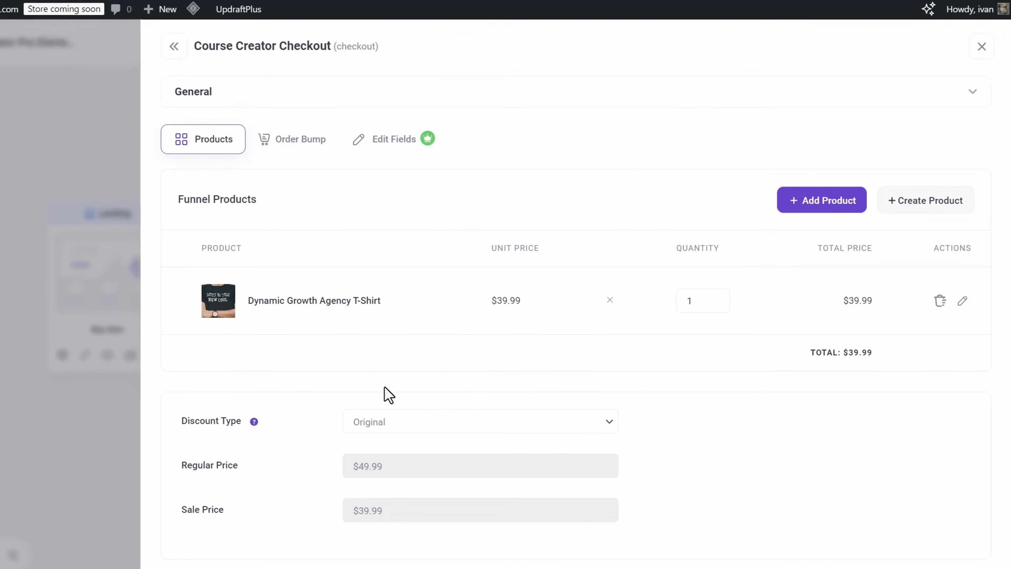
{"action": "scroll", "coordinate": [383, 321], "scroll_direction": "down", "scroll_amount": 6}
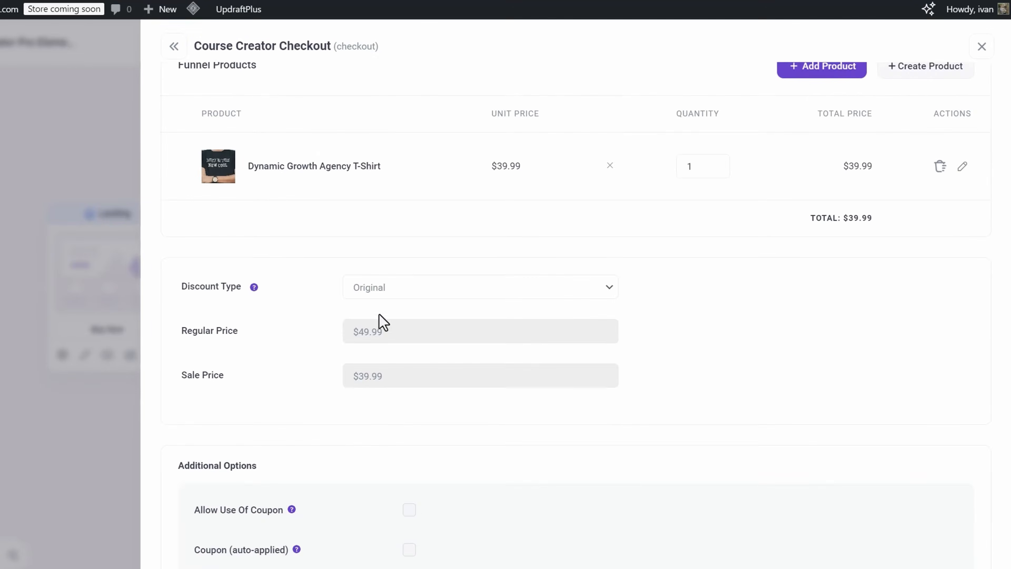
{"action": "mouse_move", "coordinate": [297, 416]}
{"action": "scroll", "coordinate": [299, 432], "scroll_direction": "down", "scroll_amount": 2}
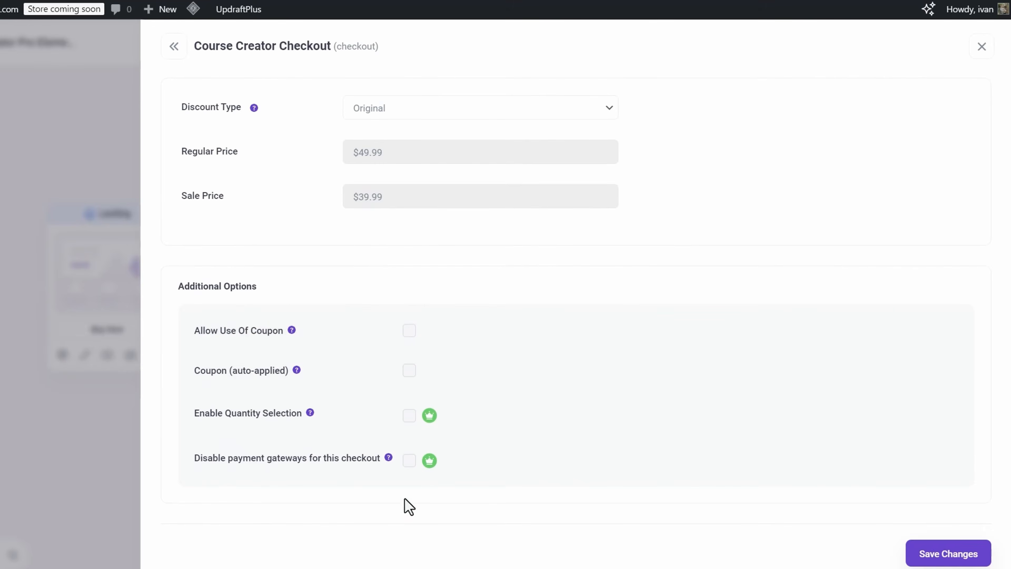
{"action": "scroll", "coordinate": [517, 427], "scroll_direction": "up", "scroll_amount": 8}
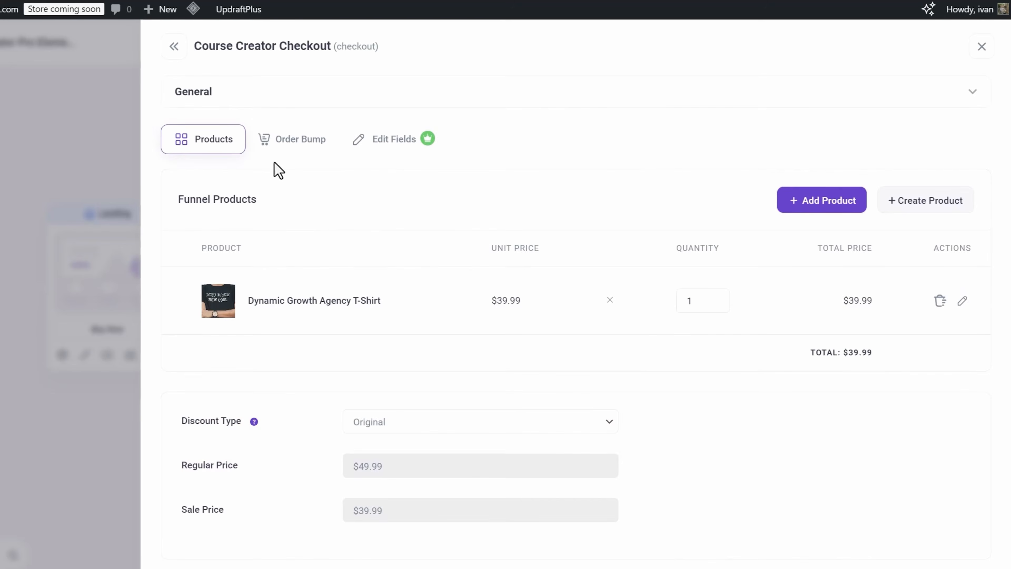
- Add an order bump to the checkout step using the 53 Marketing Tips - E-book product
{"action": "left_click", "coordinate": [299, 132]}
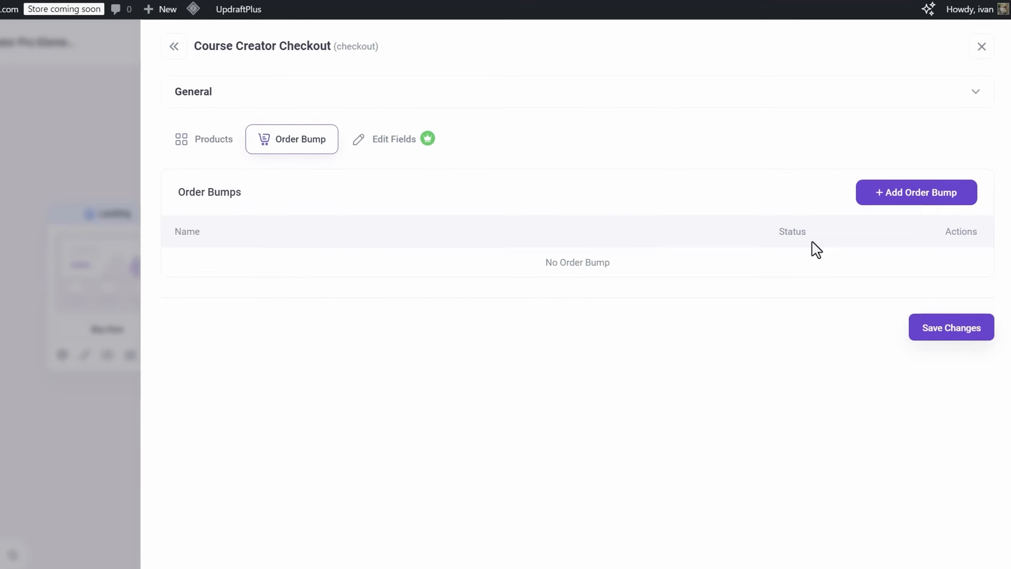
{"action": "left_click", "coordinate": [915, 197]}
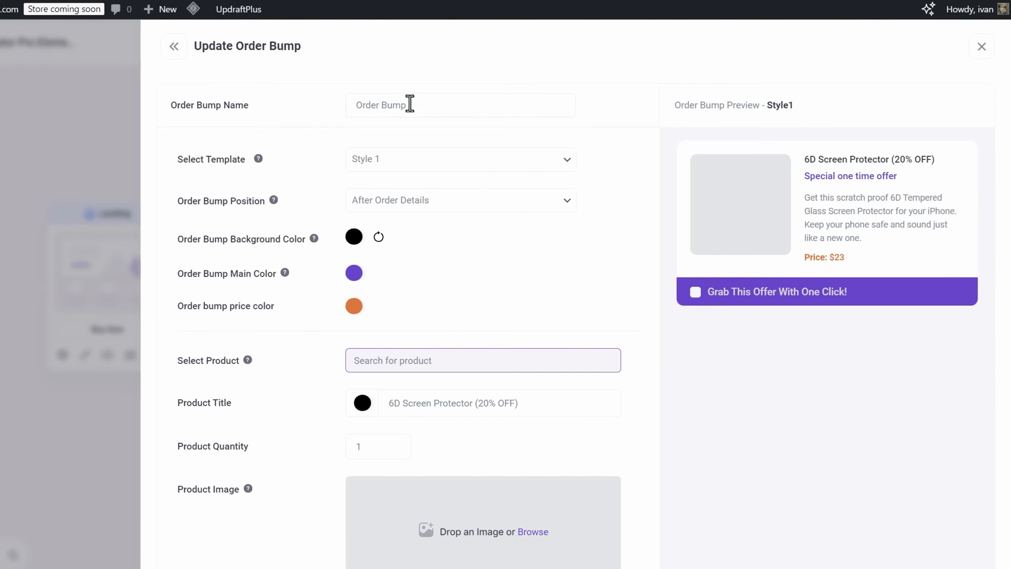
{"action": "left_click", "coordinate": [430, 360]}
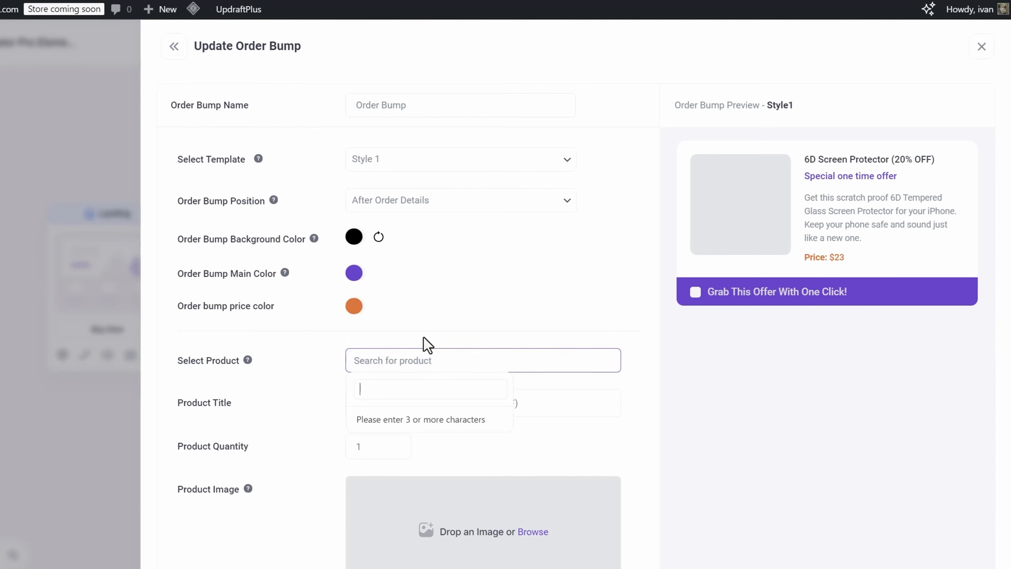
{"action": "type", "text": "book"}
{"action": "left_click", "coordinate": [438, 420]}
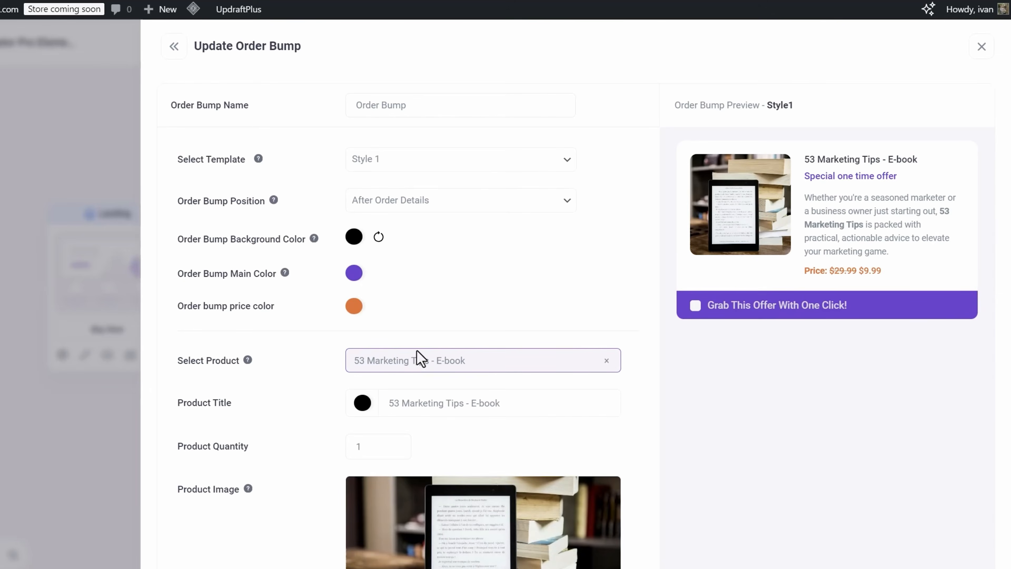
- Set the order bump main color to a darker blue, 1363b4
{"action": "scroll", "coordinate": [790, 138], "scroll_direction": "down", "scroll_amount": 3}
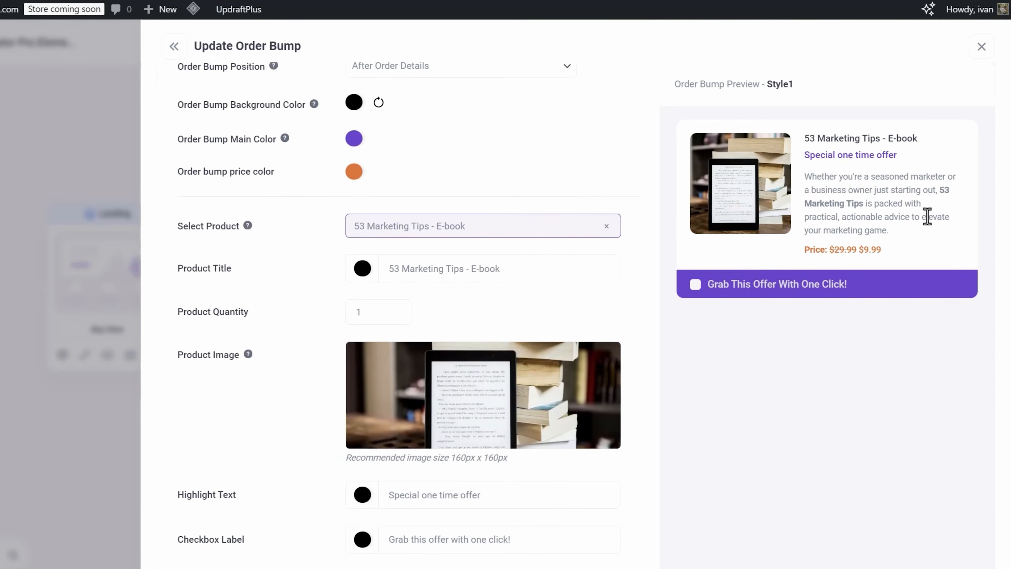
{"action": "scroll", "coordinate": [318, 195], "scroll_direction": "up", "scroll_amount": 2}
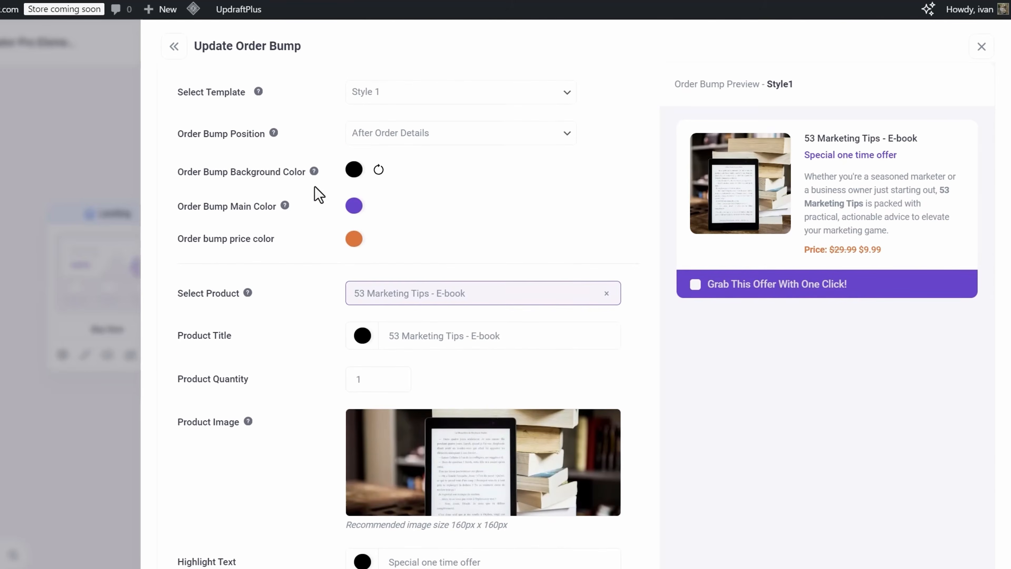
{"action": "left_click", "coordinate": [353, 211]}
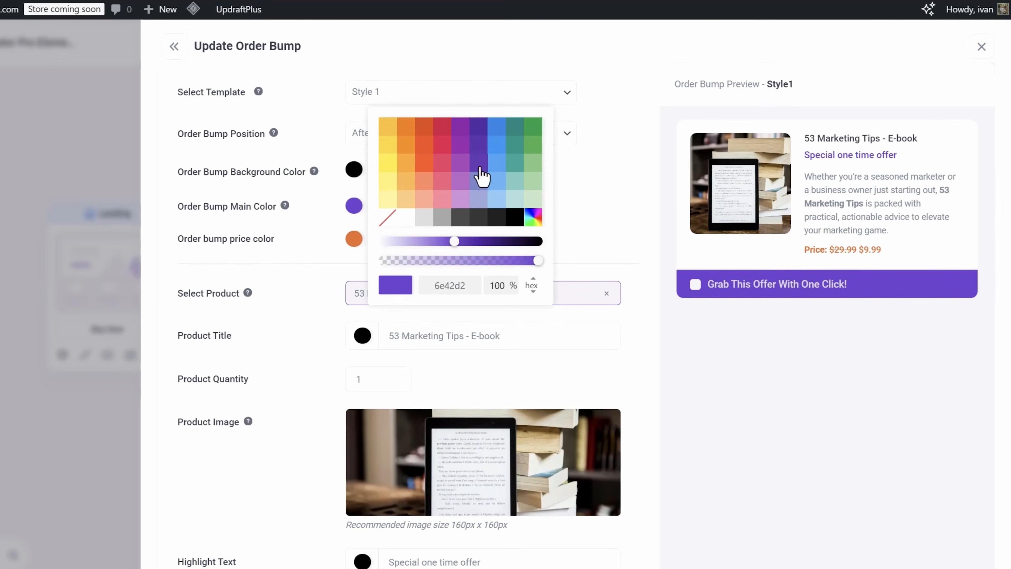
{"action": "left_click", "coordinate": [498, 129]}
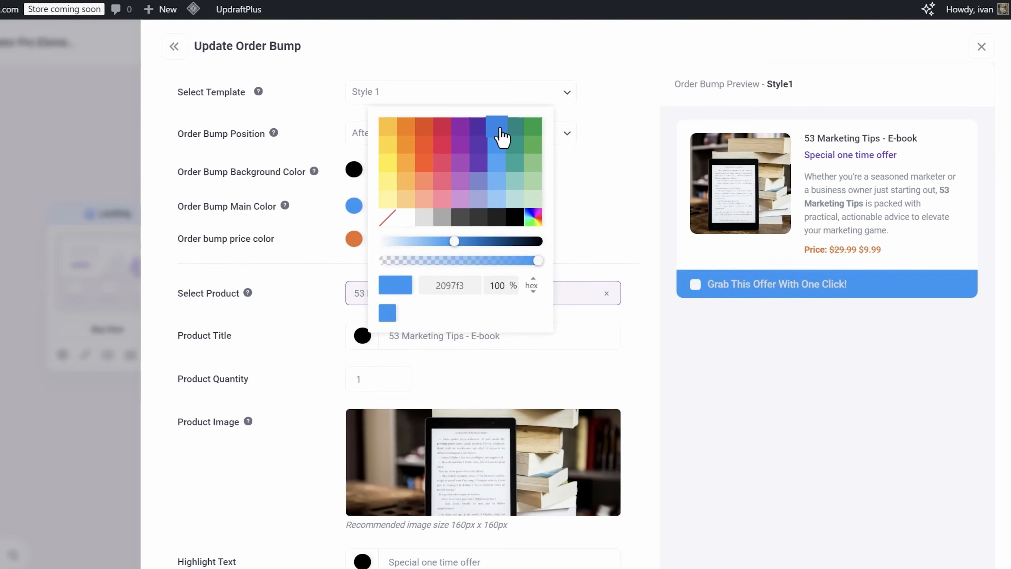
{"action": "mouse_move", "coordinate": [470, 243]}
{"action": "left_mouse_down"}
{"action": "mouse_move", "coordinate": [489, 240]}
{"action": "mouse_move", "coordinate": [476, 234]}
{"action": "left_mouse_up"}
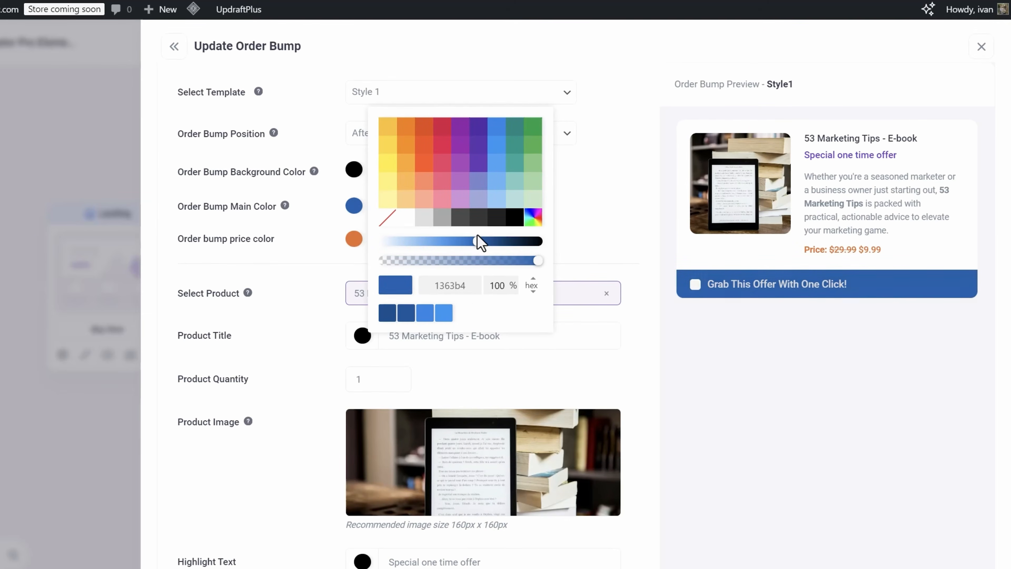
{"action": "left_click", "coordinate": [546, 54]}
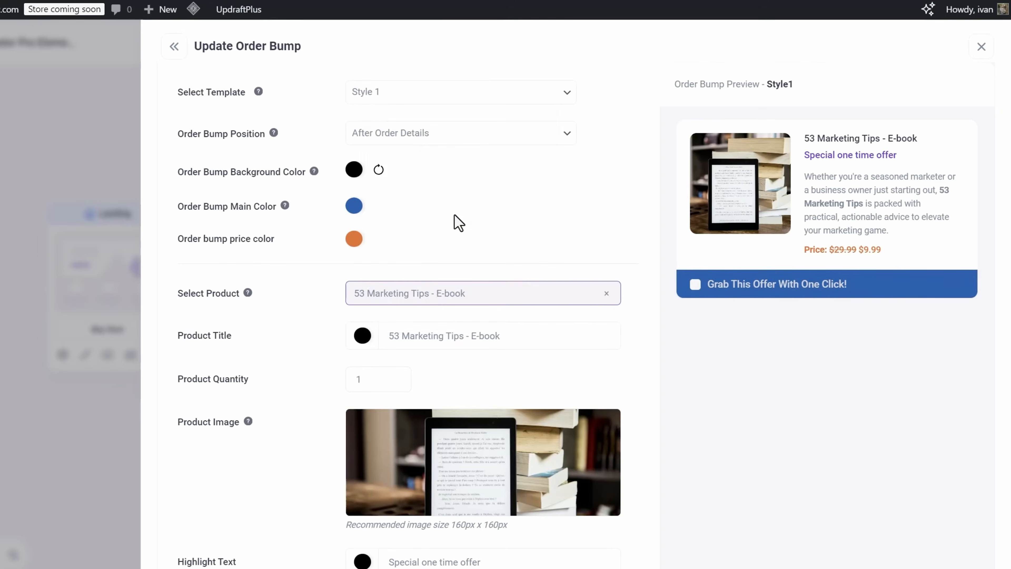
- Set the highlight text color to blue, 1f87e8
{"action": "scroll", "coordinate": [454, 262], "scroll_direction": "down", "scroll_amount": 10}
{"action": "scroll", "coordinate": [312, 394], "scroll_direction": "down", "scroll_amount": 3}
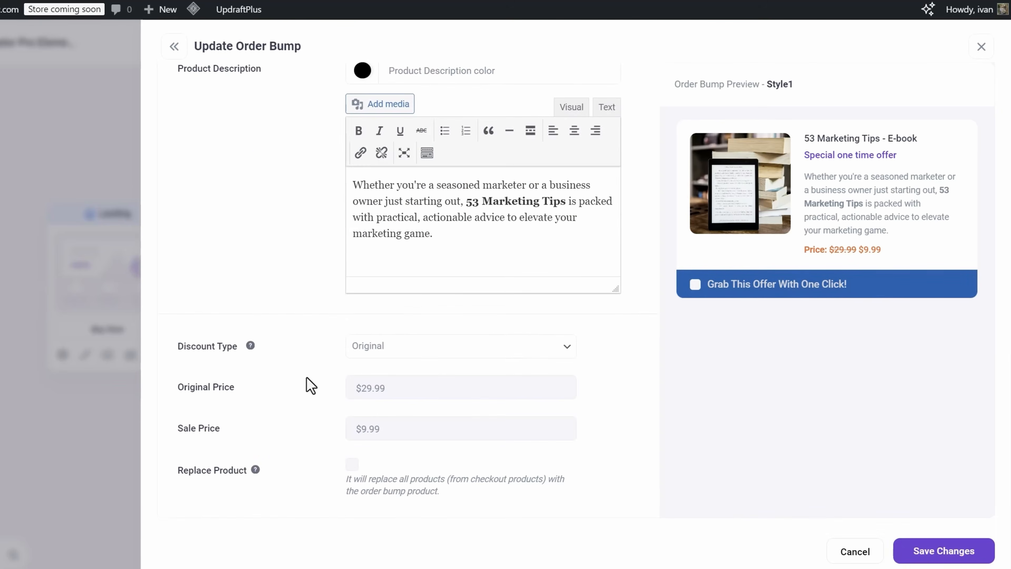
{"action": "scroll", "coordinate": [514, 319], "scroll_direction": "up", "scroll_amount": 15}
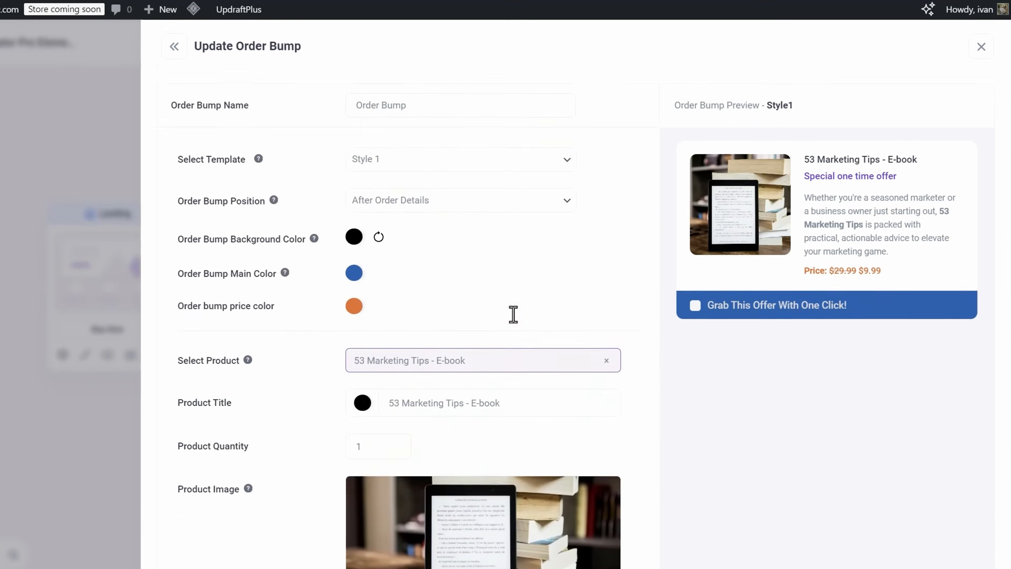
{"action": "scroll", "coordinate": [546, 248], "scroll_direction": "down", "scroll_amount": 7}
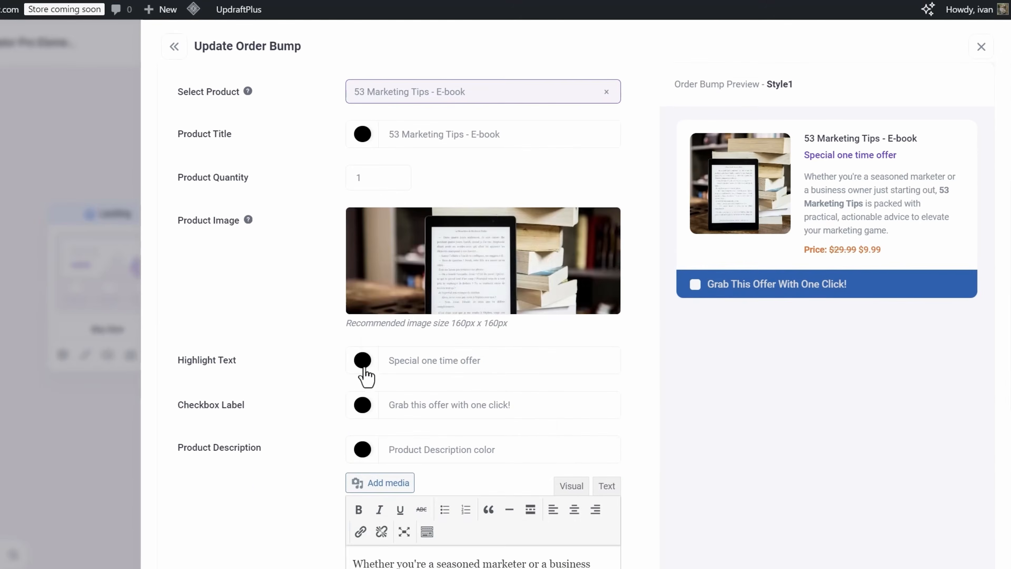
{"action": "left_click", "coordinate": [360, 362]}
{"action": "left_click", "coordinate": [423, 289]}
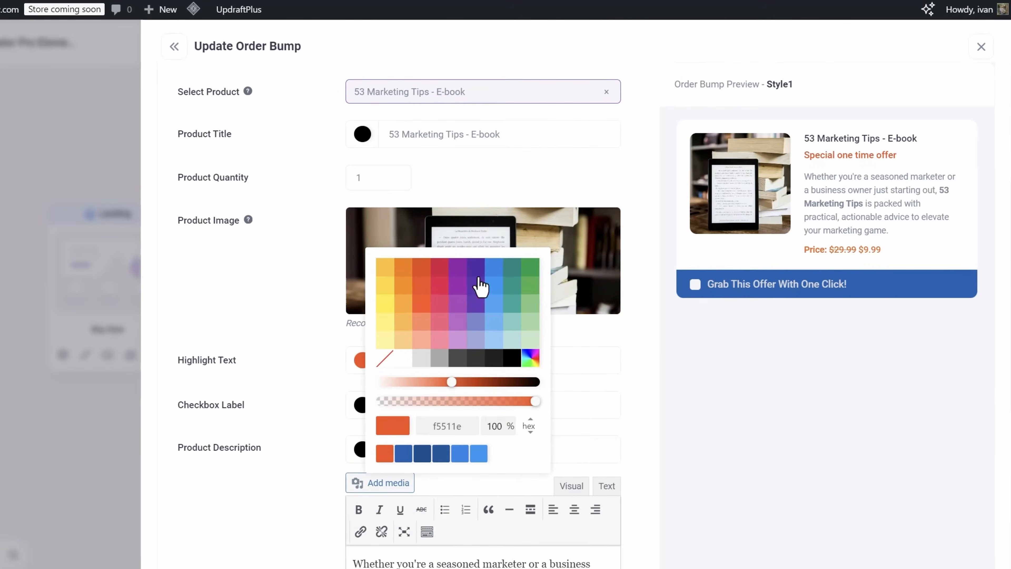
{"action": "left_click", "coordinate": [498, 281]}
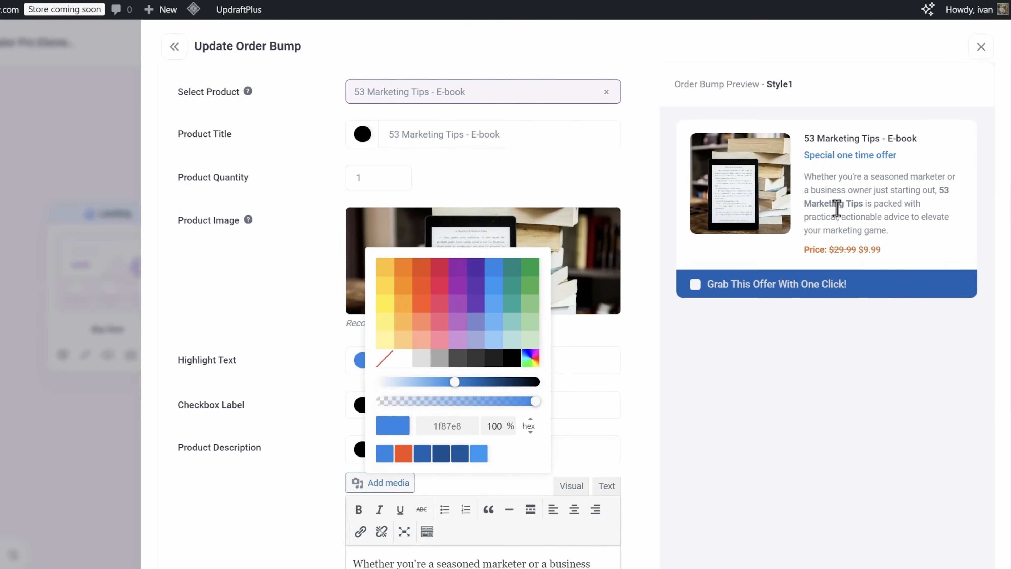
{"action": "left_click", "coordinate": [278, 311]}
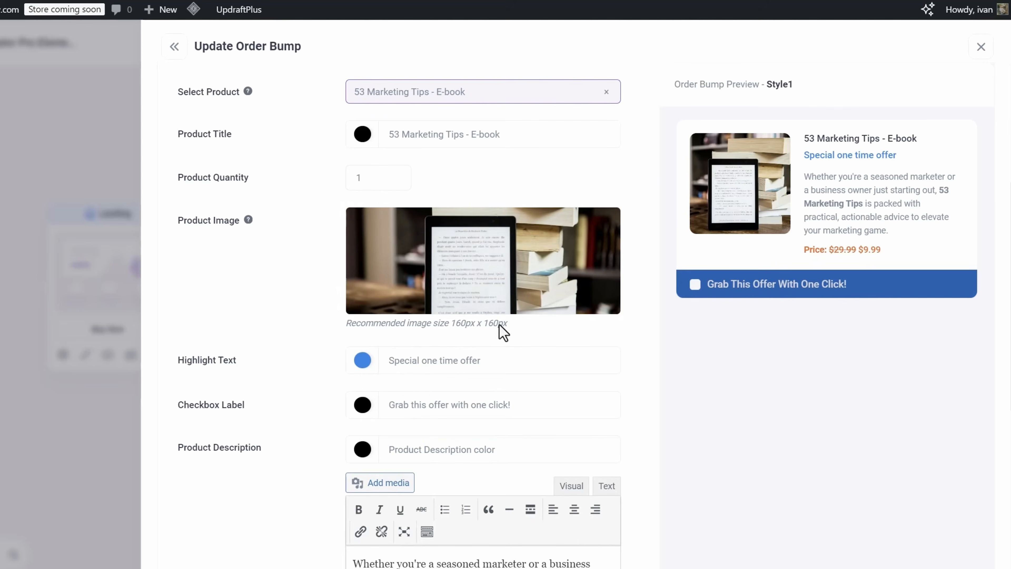
- Change the highlight text color to a brighter blue, 268aed, using the custom color picker
{"action": "left_click", "coordinate": [362, 362]}
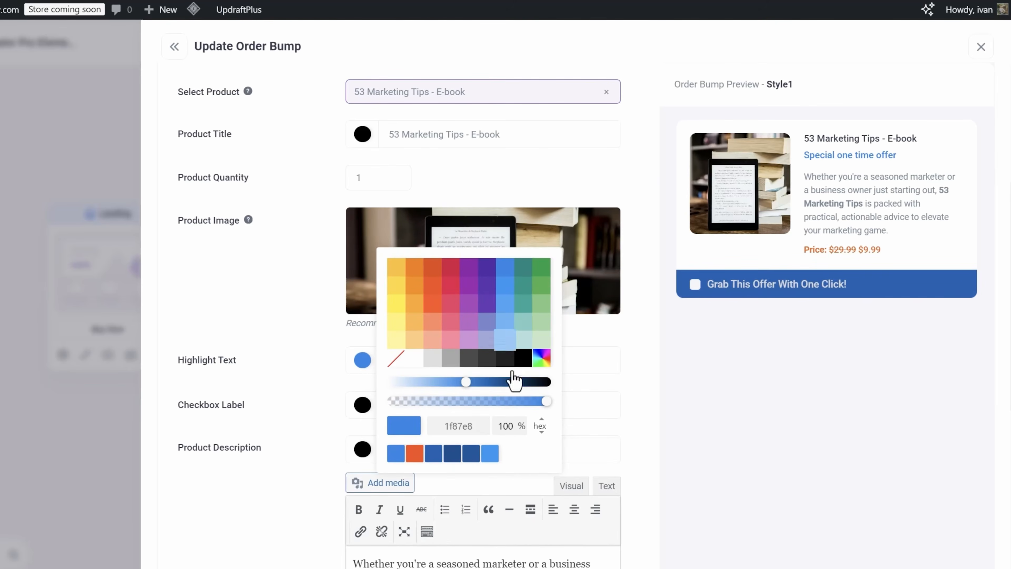
{"action": "left_click", "coordinate": [471, 454]}
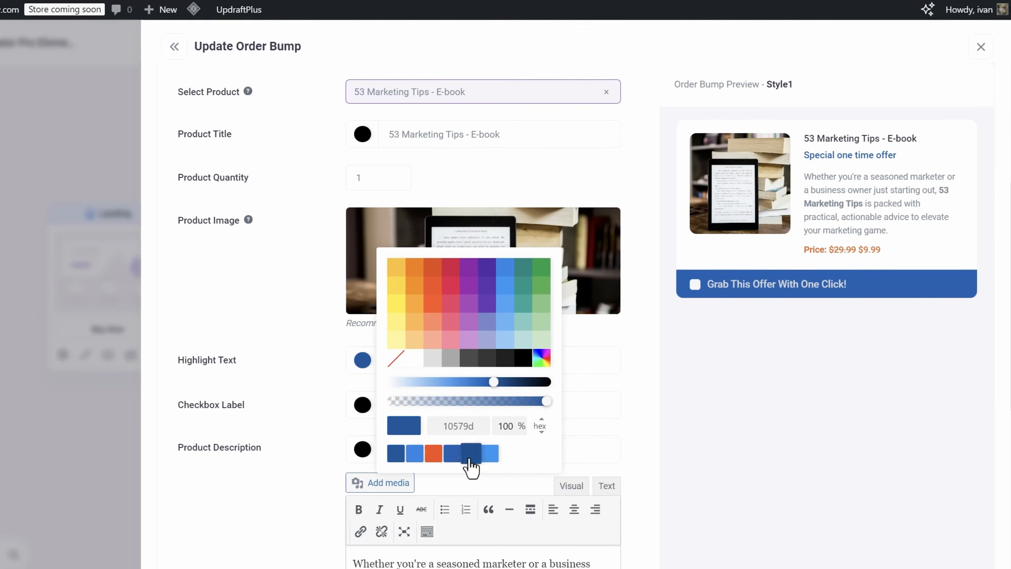
{"action": "left_click", "coordinate": [453, 455]}
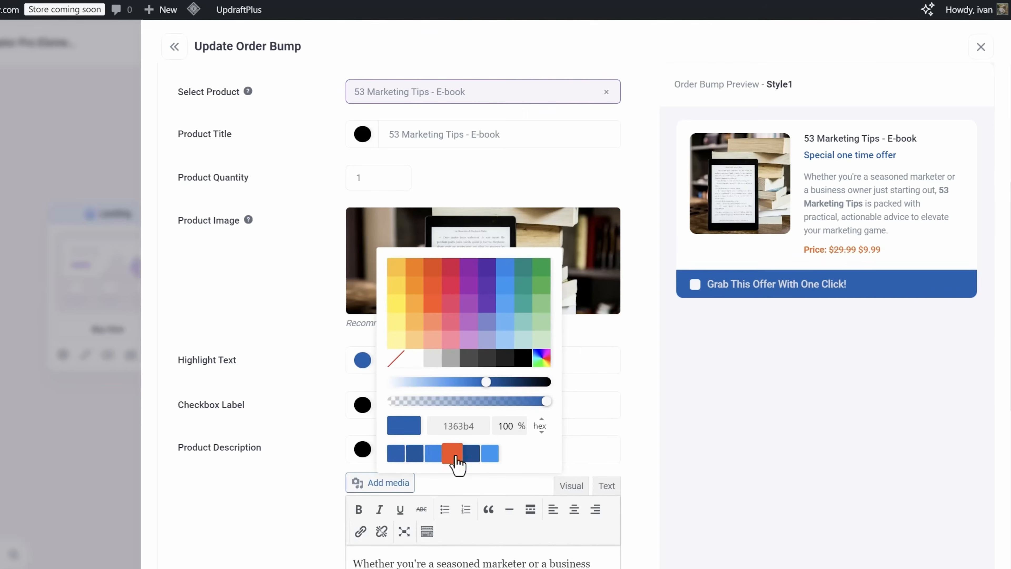
{"action": "left_click", "coordinate": [410, 456]}
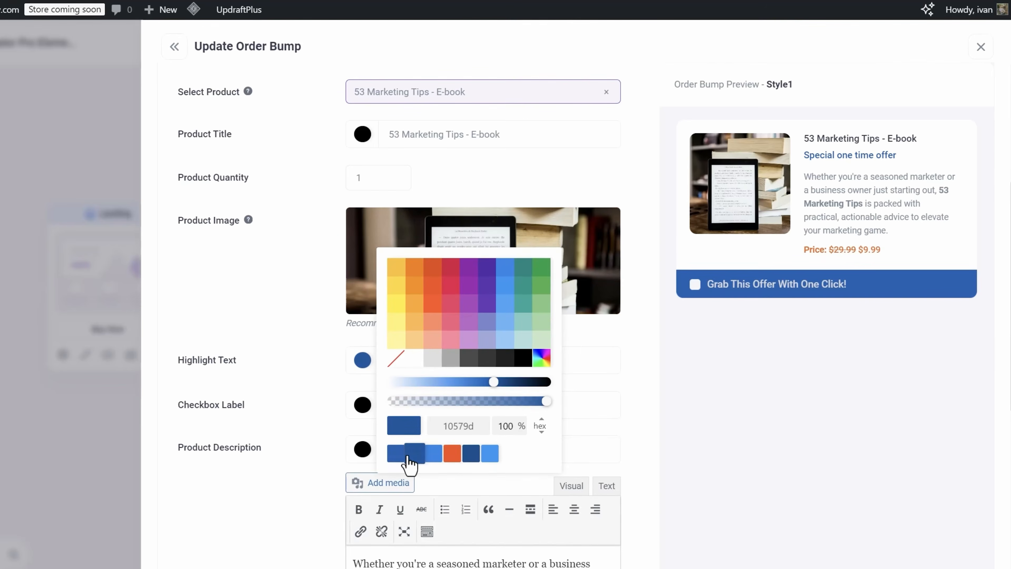
{"action": "left_click", "coordinate": [471, 454]}
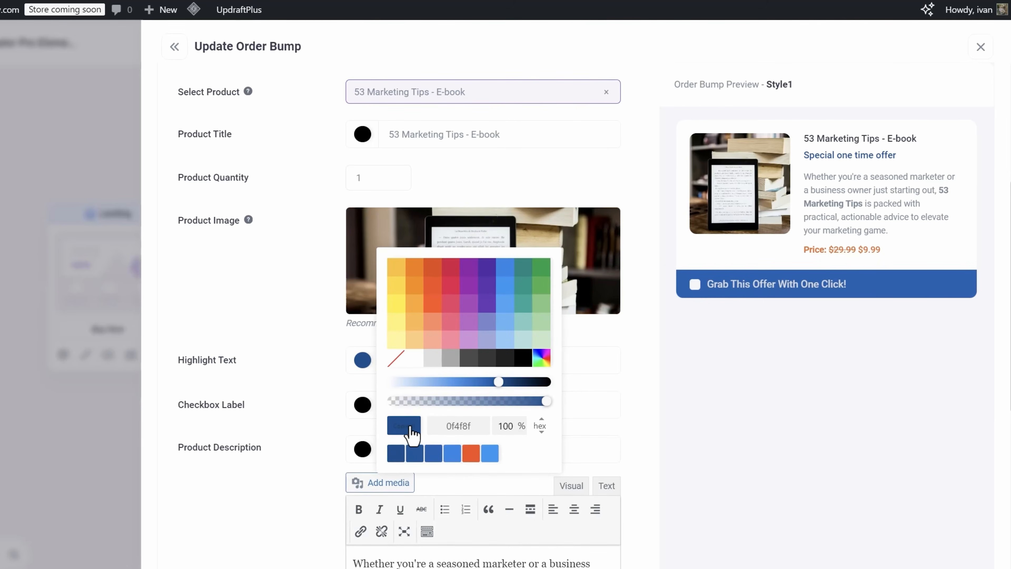
{"action": "left_click", "coordinate": [540, 360]}
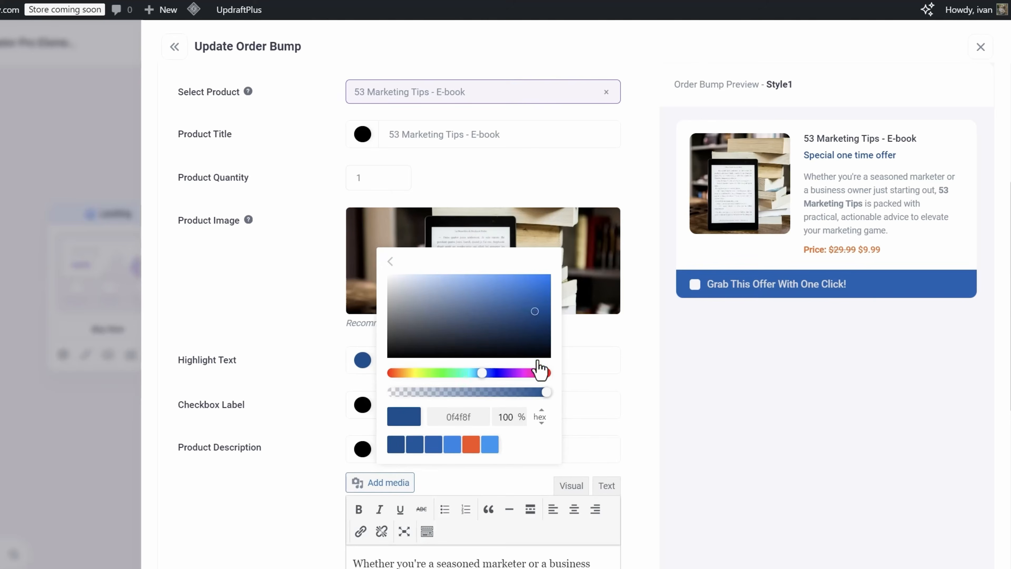
{"action": "left_click_drag", "start_coordinate": [527, 313], "coordinate": [524, 281]}
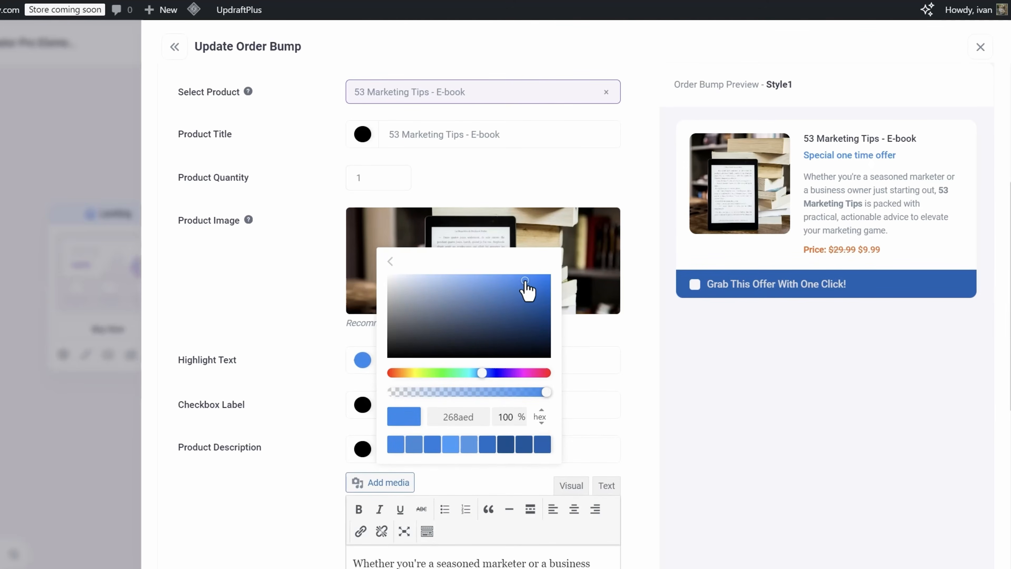
{"action": "left_click", "coordinate": [500, 167]}
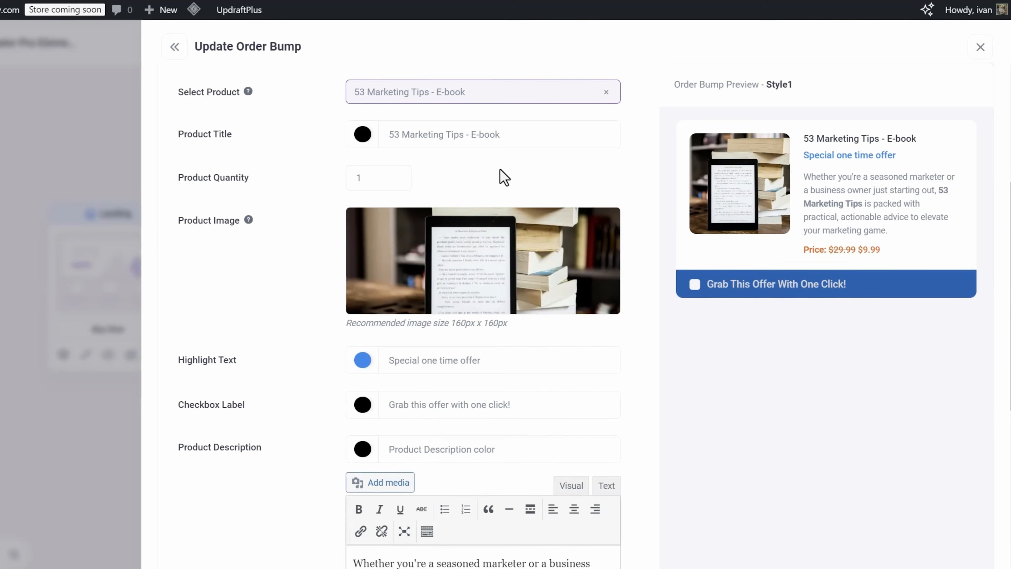
- Test the offer checkbox in the order bump preview
{"action": "scroll", "coordinate": [254, 349], "scroll_direction": "down", "scroll_amount": 2}
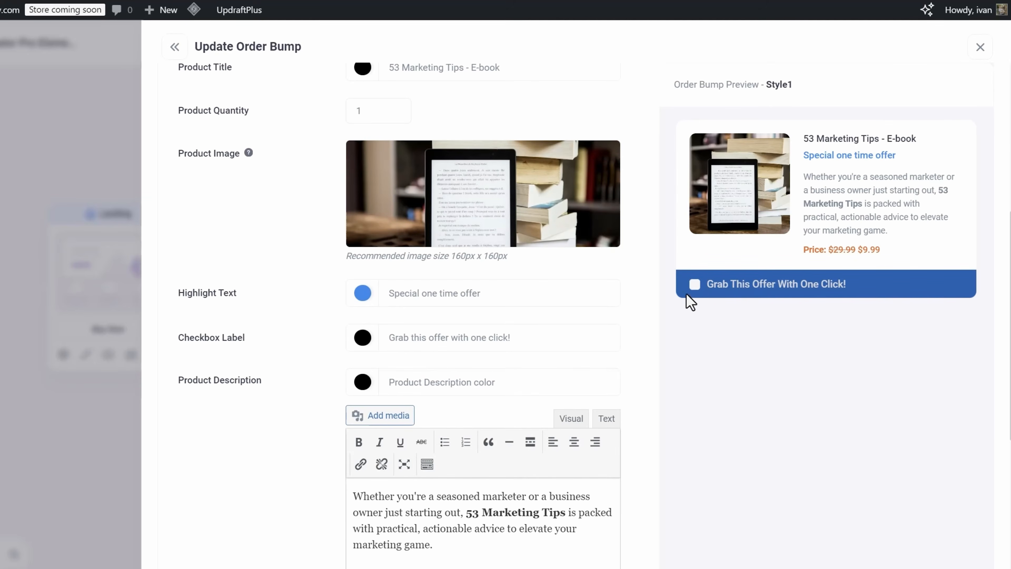
{"action": "left_click", "coordinate": [698, 288]}
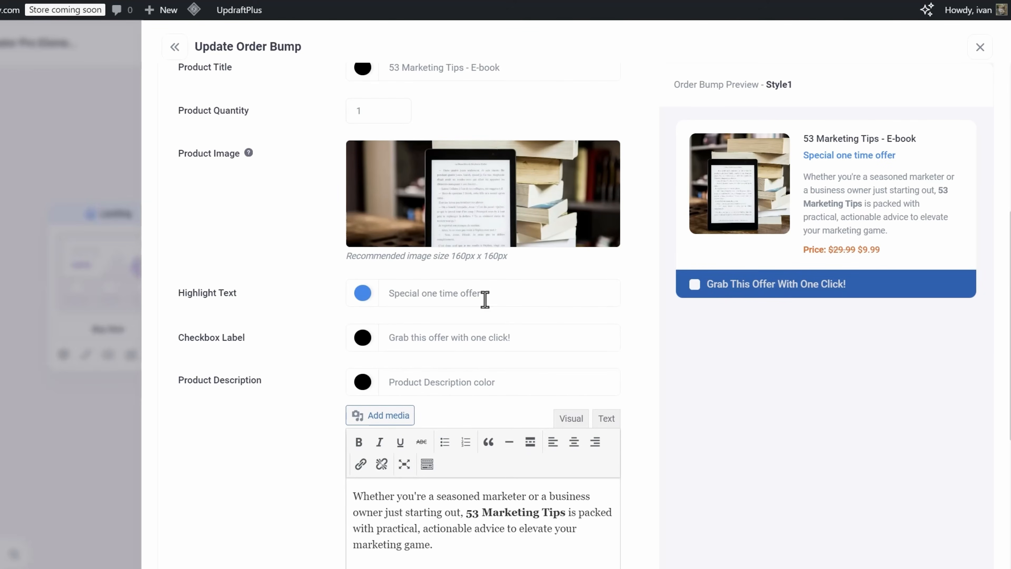
{"action": "scroll", "coordinate": [484, 299], "scroll_direction": "up", "scroll_amount": 5}
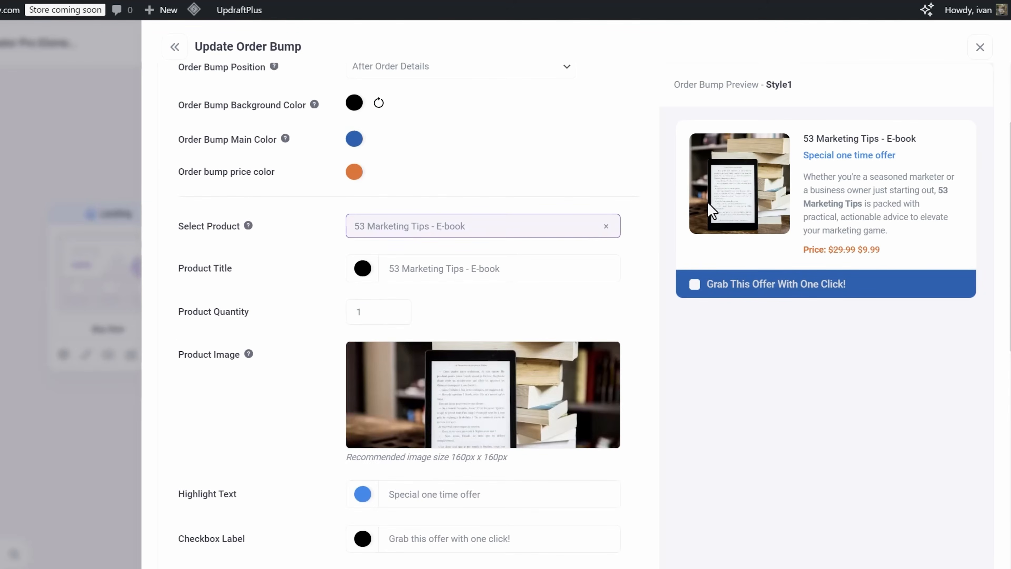
{"action": "scroll", "coordinate": [398, 271], "scroll_direction": "up", "scroll_amount": 4}
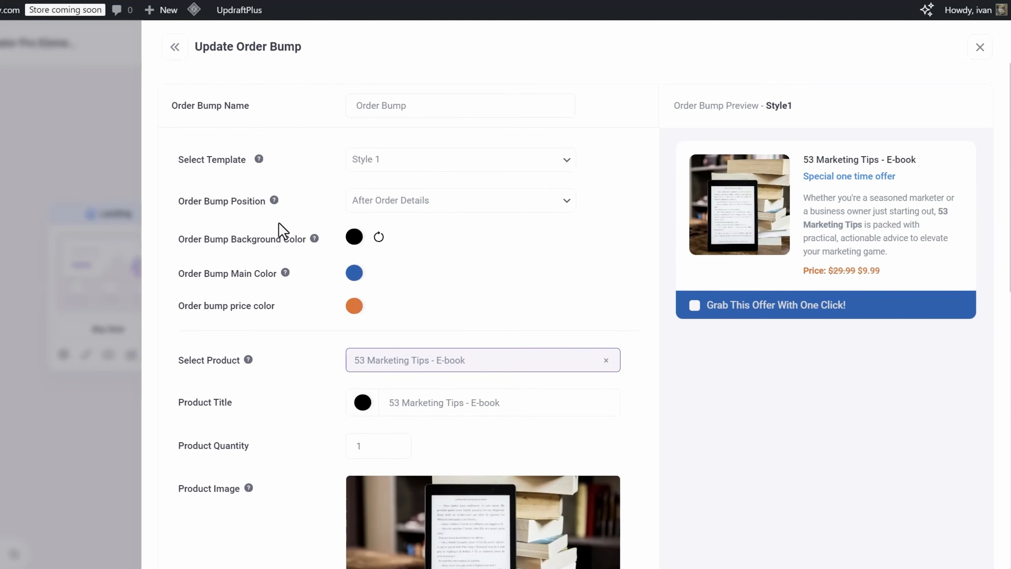
- Try several order bump positions, ending on After Order Details
{"action": "left_click", "coordinate": [388, 207]}
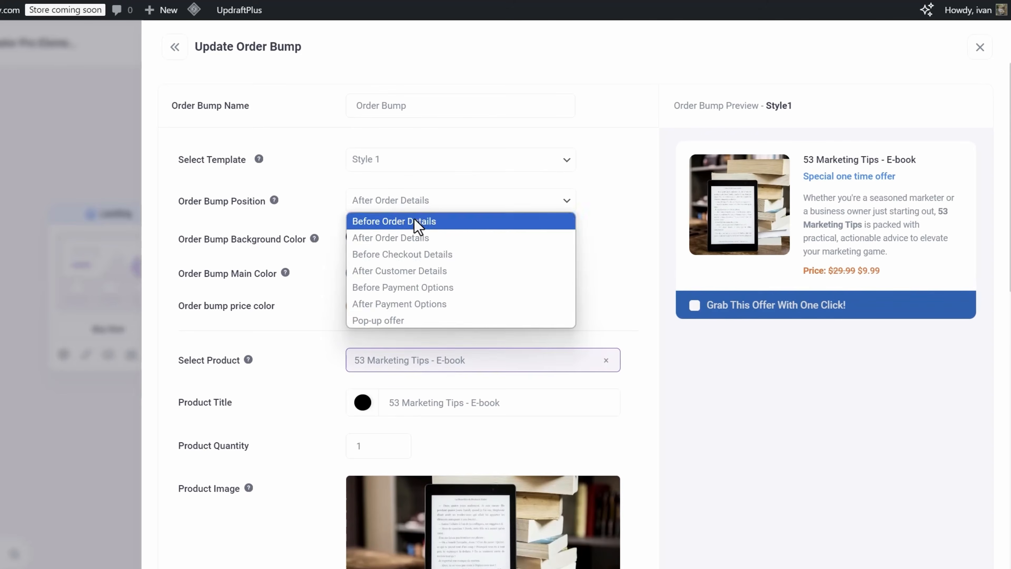
{"action": "left_click", "coordinate": [417, 221]}
{"action": "left_click", "coordinate": [374, 203]}
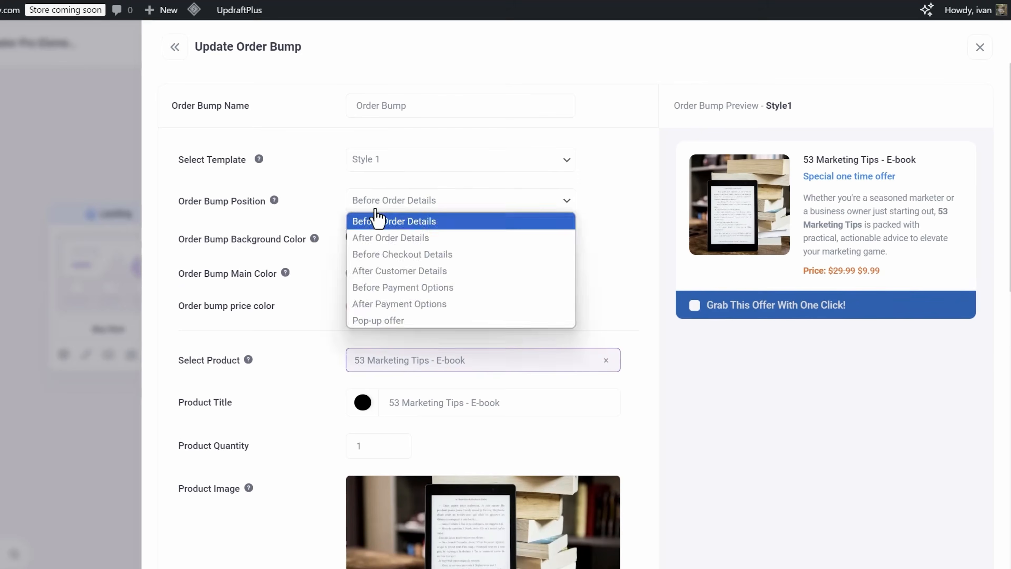
{"action": "left_click", "coordinate": [390, 238]}
{"action": "left_click", "coordinate": [430, 203]}
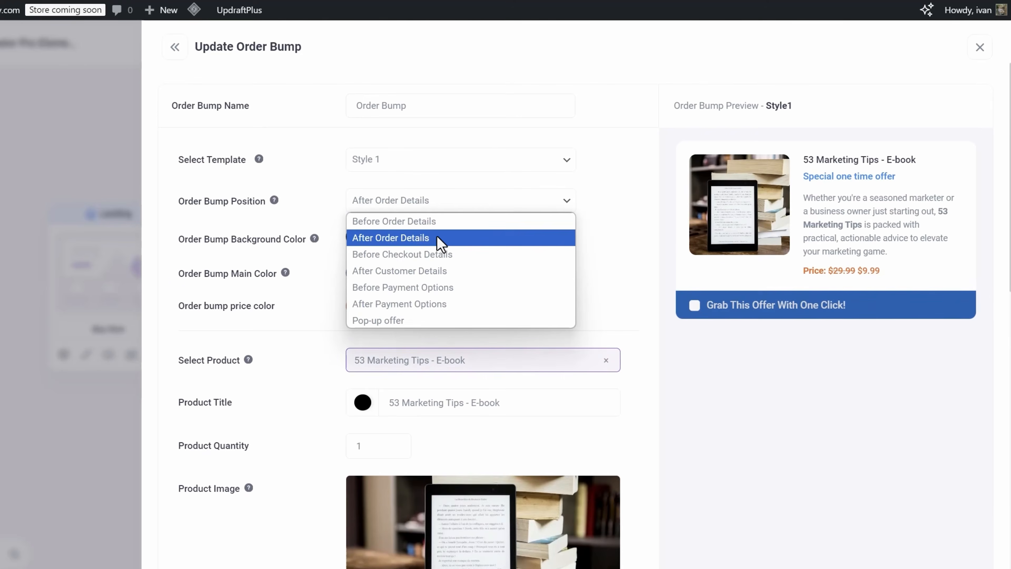
{"action": "left_click", "coordinate": [408, 254]}
{"action": "left_click", "coordinate": [428, 206]}
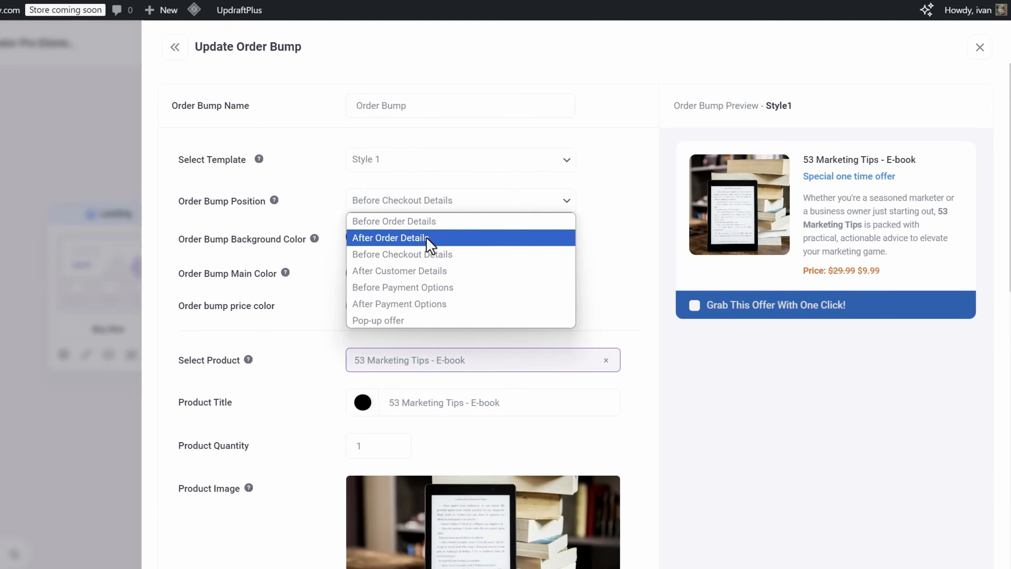
{"action": "left_click", "coordinate": [396, 239]}
- Preview several order bump template styles, ending back on Style 1
{"action": "left_click", "coordinate": [433, 175]}
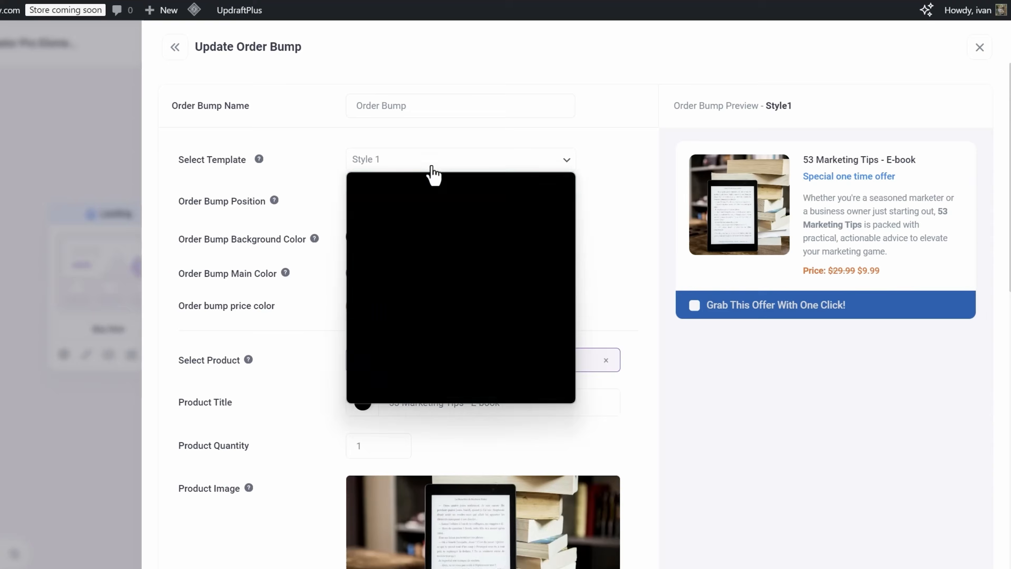
{"action": "left_click", "coordinate": [428, 197]}
{"action": "left_click", "coordinate": [396, 177]}
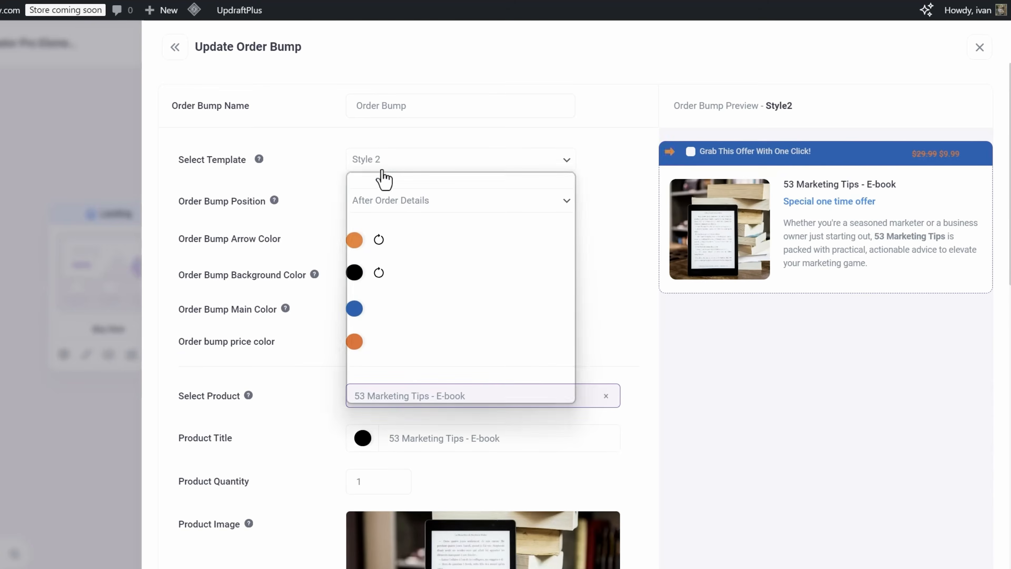
{"action": "left_click", "coordinate": [411, 227]}
{"action": "left_click", "coordinate": [399, 161]}
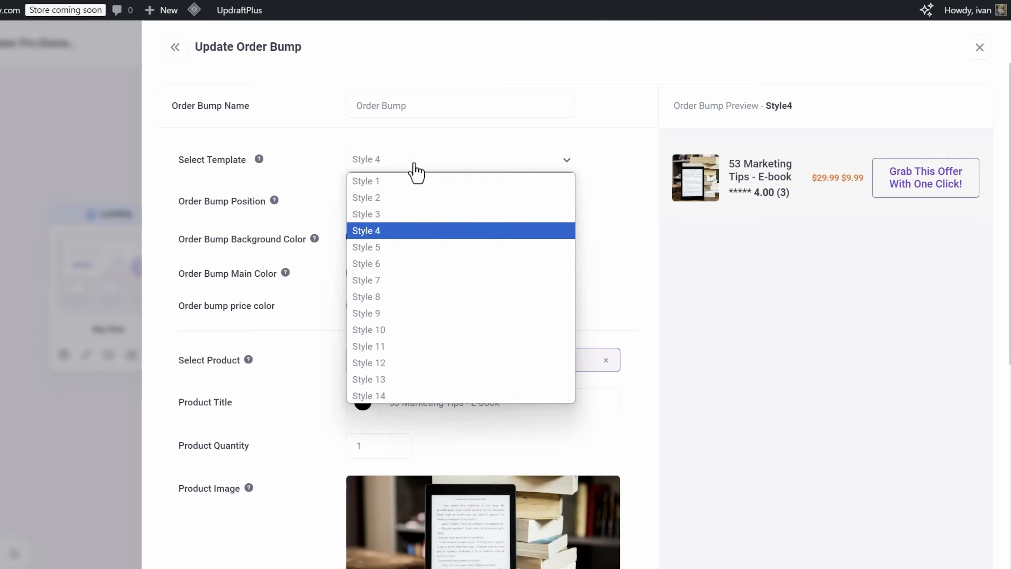
{"action": "left_click", "coordinate": [435, 265]}
{"action": "left_click", "coordinate": [388, 167]}
{"action": "left_click", "coordinate": [431, 329]}
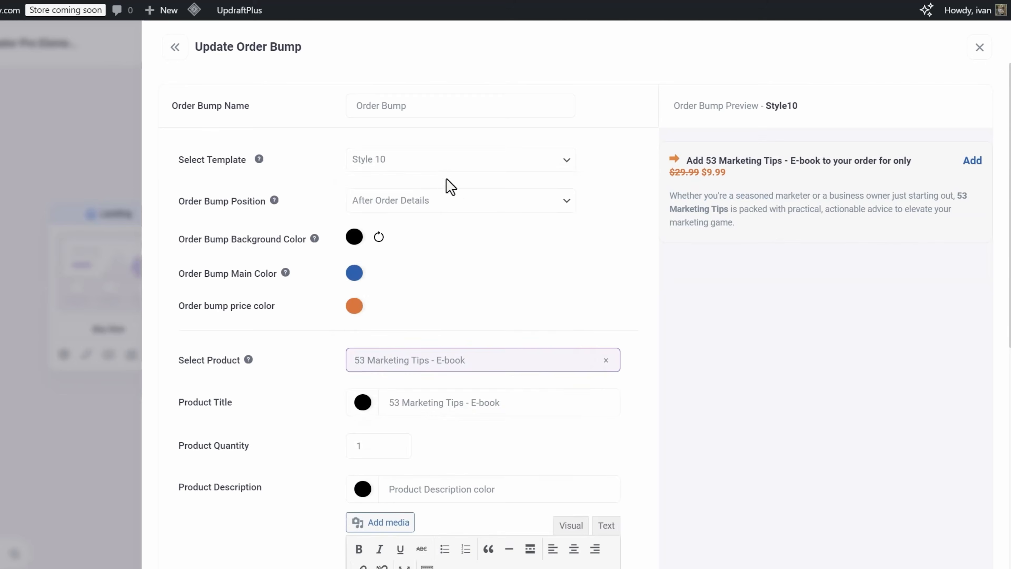
{"action": "left_click", "coordinate": [430, 172]}
{"action": "left_click", "coordinate": [427, 190]}
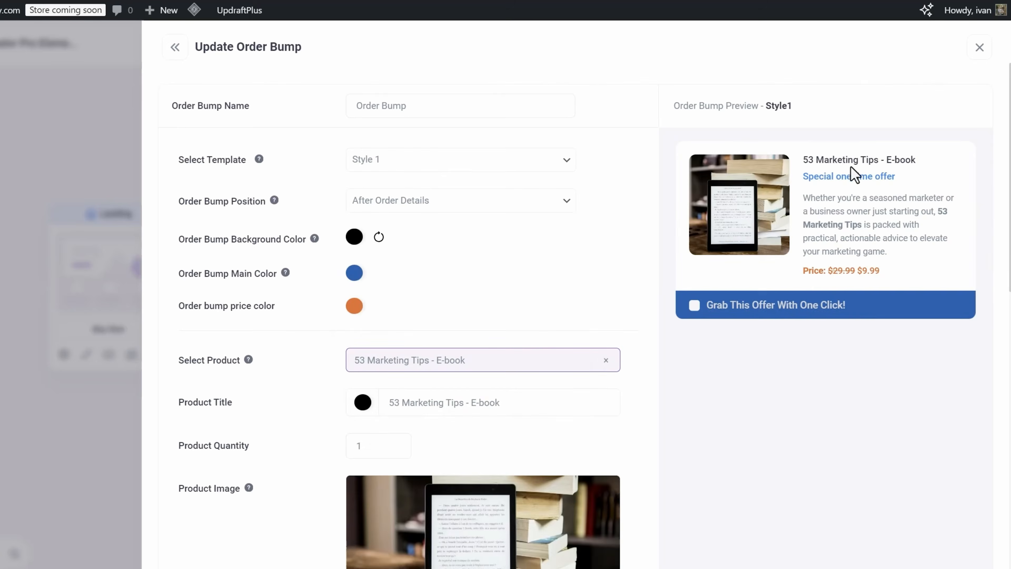
{"action": "left_click", "coordinate": [435, 171]}
{"action": "left_click", "coordinate": [438, 361]}
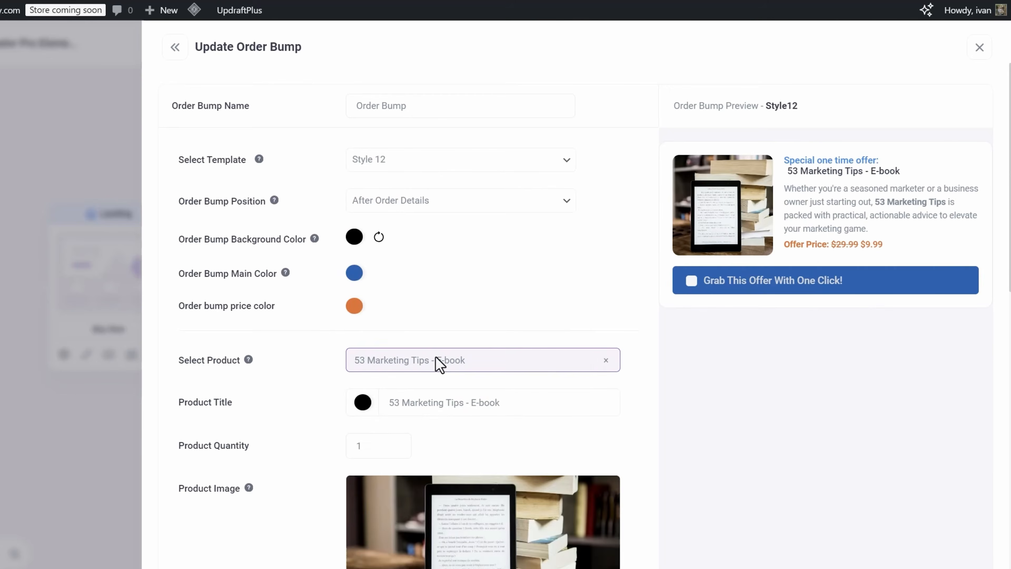
{"action": "left_click", "coordinate": [388, 171]}
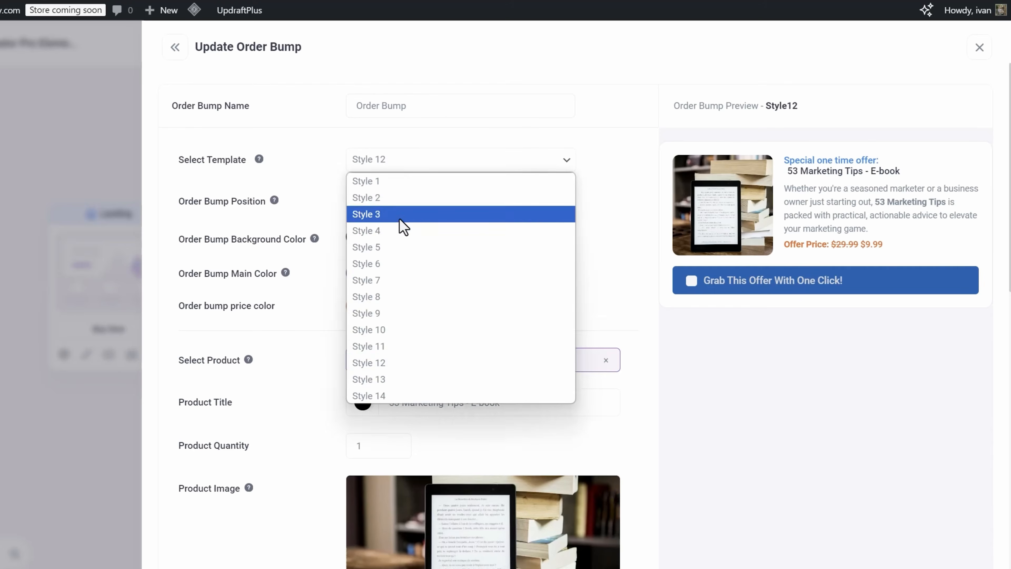
{"action": "left_click", "coordinate": [403, 217]}
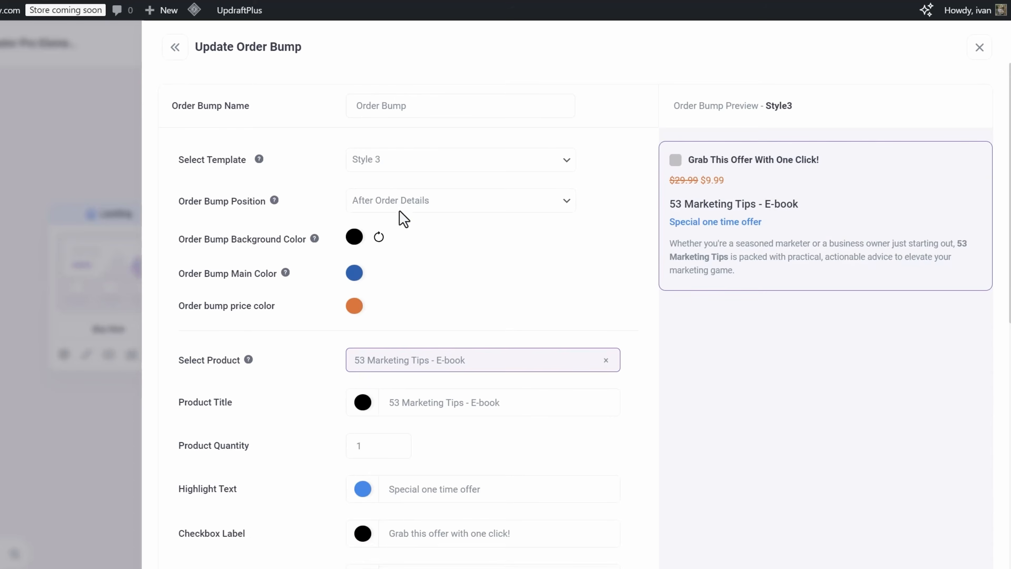
{"action": "left_click", "coordinate": [399, 174]}
{"action": "left_click", "coordinate": [398, 183]}
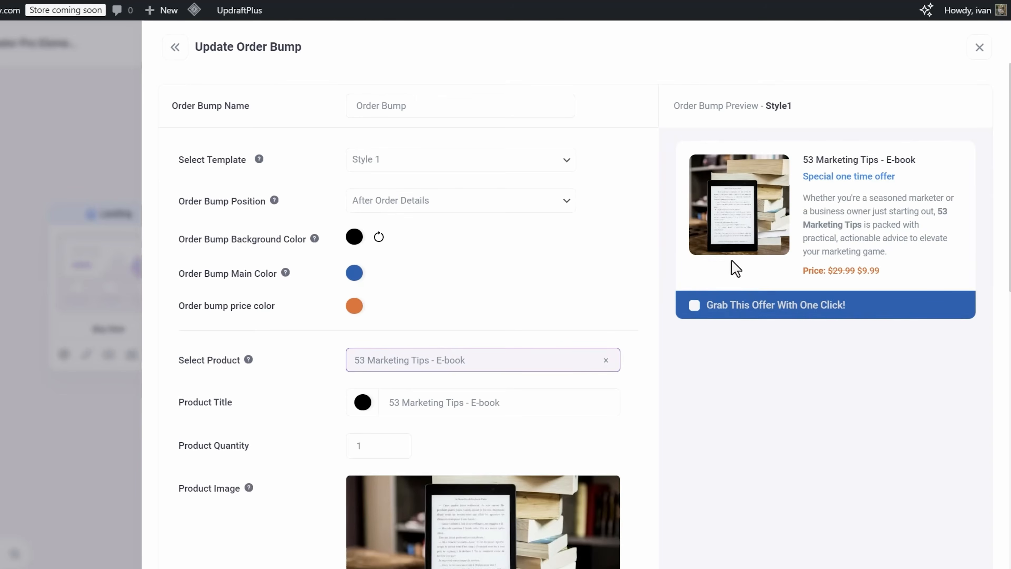
- Save the order bump changes, close the order bump editor and return to the funnel canvas
{"action": "scroll", "coordinate": [598, 267], "scroll_direction": "down", "scroll_amount": 15}
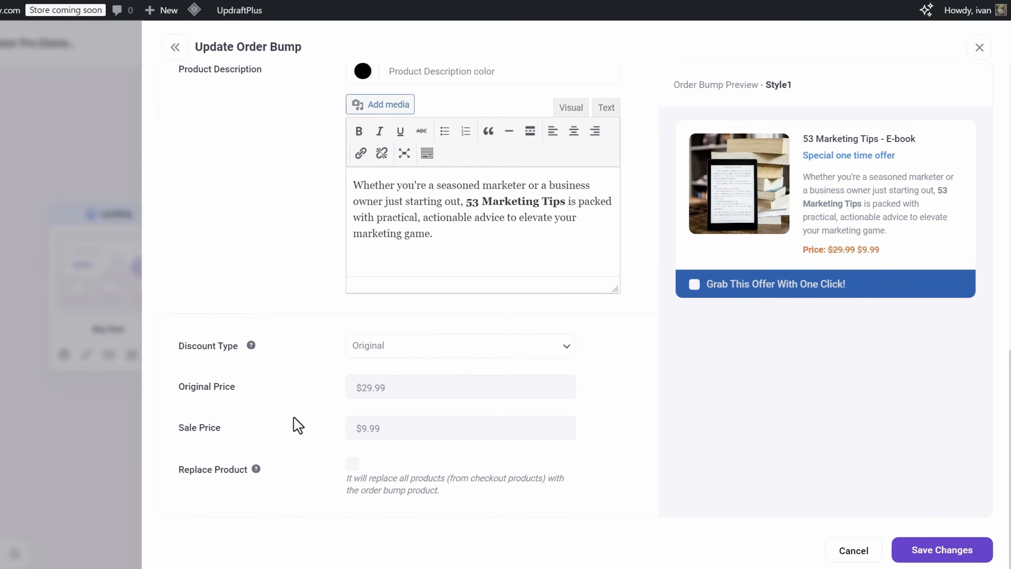
{"action": "left_click", "coordinate": [910, 549]}
{"action": "left_click", "coordinate": [988, 48]}
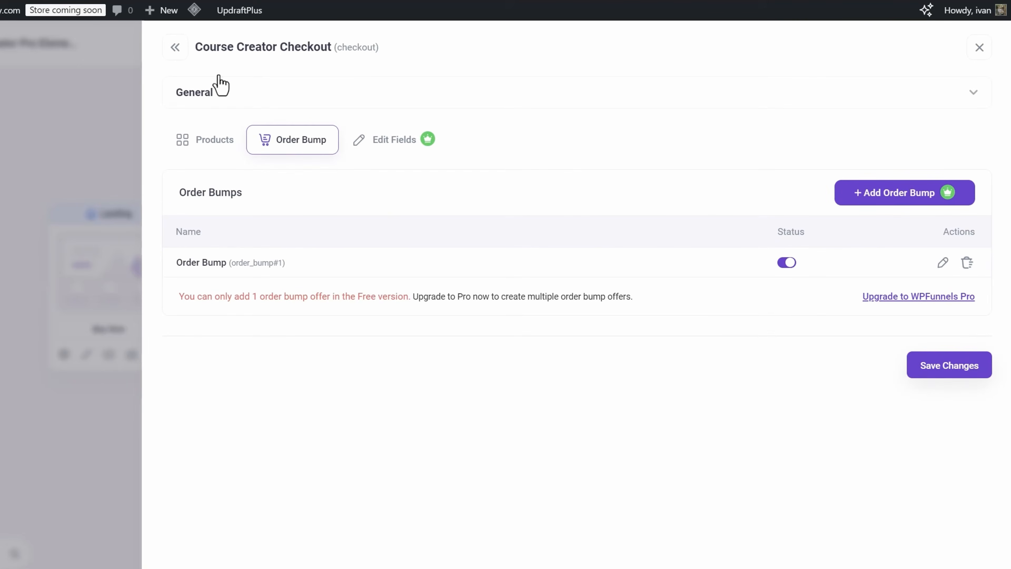
{"action": "left_click", "coordinate": [182, 52]}
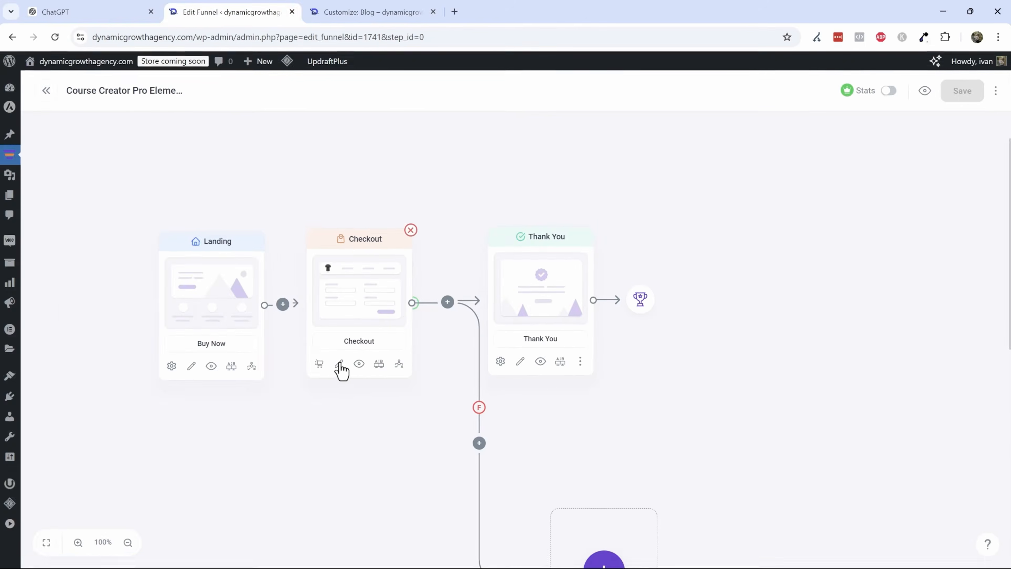
- Preview the Checkout step's page and scroll down to the order bump and payment section
{"action": "left_click", "coordinate": [360, 365]}
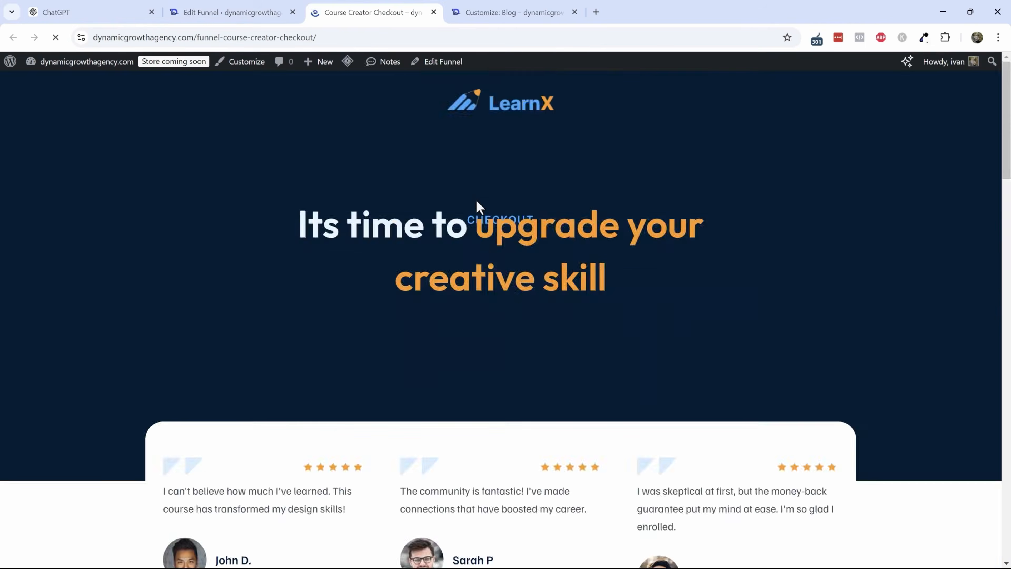
{"action": "scroll", "coordinate": [475, 199], "scroll_direction": "down", "scroll_amount": 5}
{"action": "scroll", "coordinate": [476, 245], "scroll_direction": "down", "scroll_amount": 8}
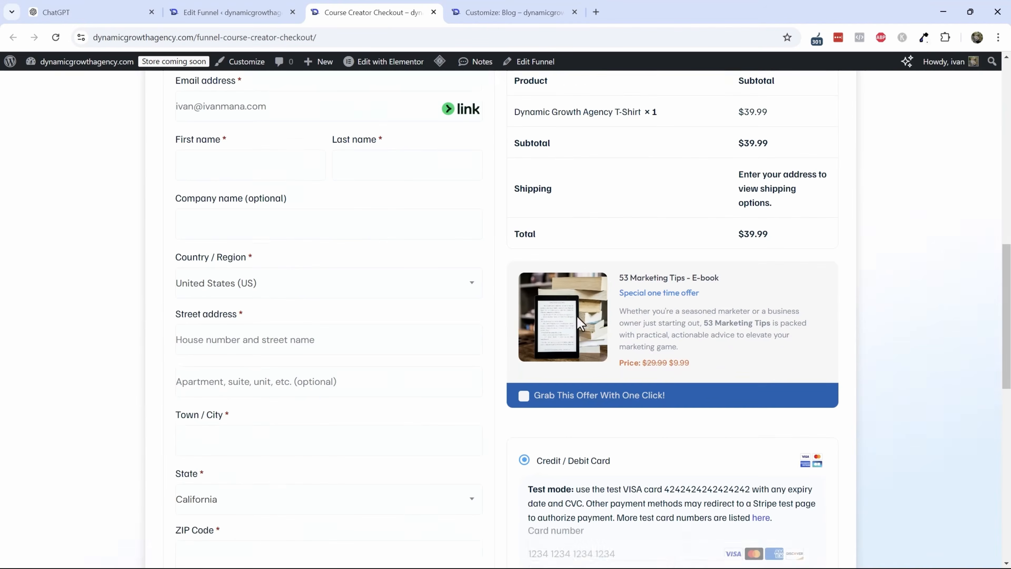
{"action": "scroll", "coordinate": [517, 366], "scroll_direction": "down", "scroll_amount": 5}
{"action": "scroll", "coordinate": [516, 366], "scroll_direction": "down", "scroll_amount": 2}
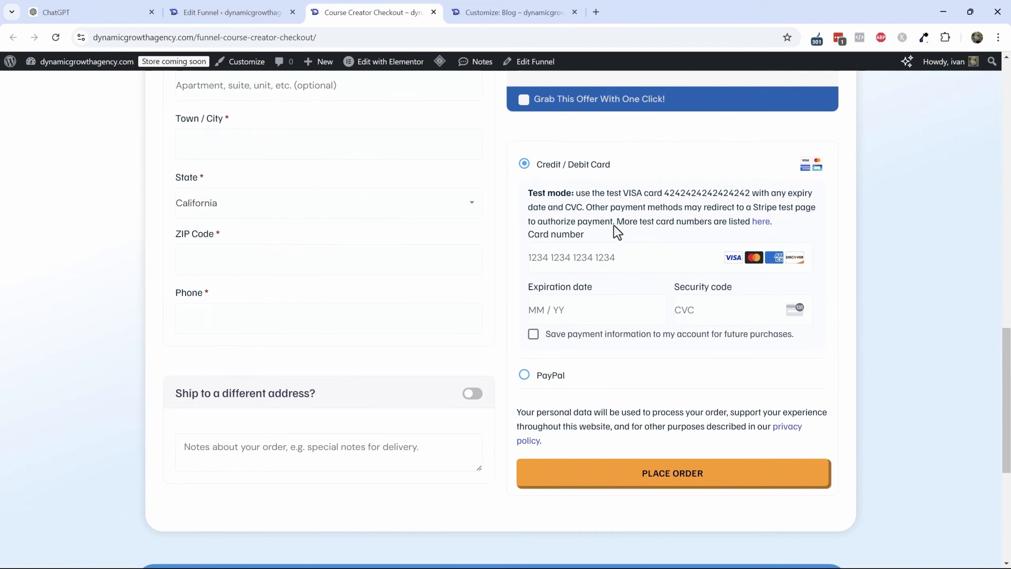
- Tick the order bump offer on the checkout page, review the order summary, then close the preview tab
{"action": "double_click", "coordinate": [687, 189]}
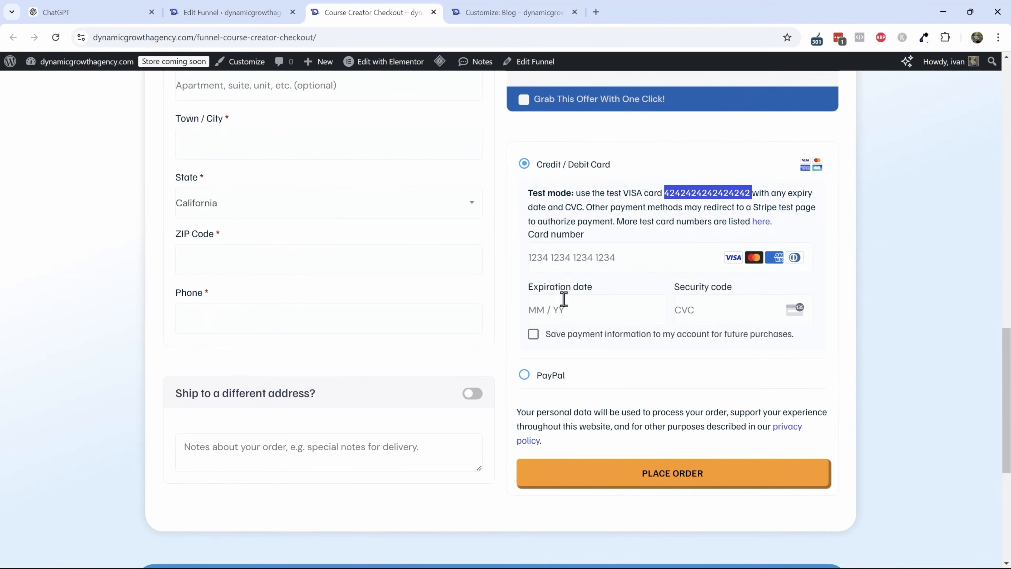
{"action": "scroll", "coordinate": [564, 298], "scroll_direction": "up", "scroll_amount": 4}
{"action": "left_click", "coordinate": [522, 276]}
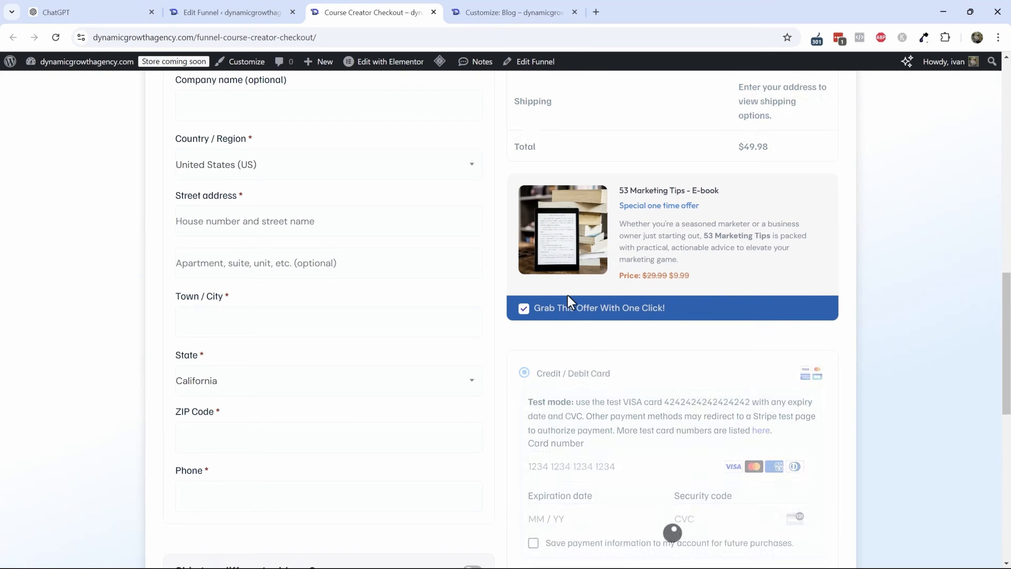
{"action": "scroll", "coordinate": [604, 361], "scroll_direction": "up", "scroll_amount": 4}
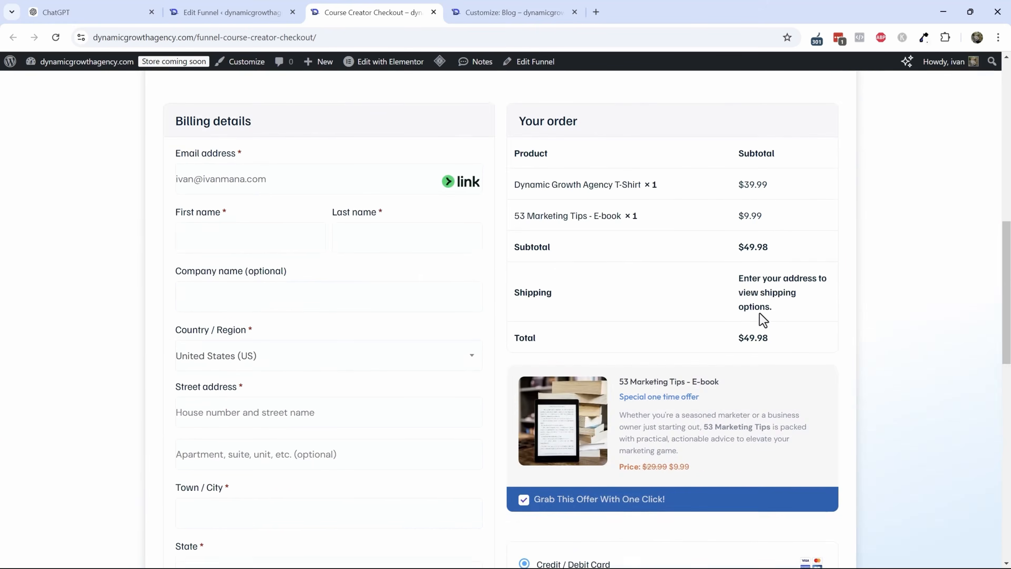
{"action": "scroll", "coordinate": [762, 318], "scroll_direction": "up", "scroll_amount": 10}
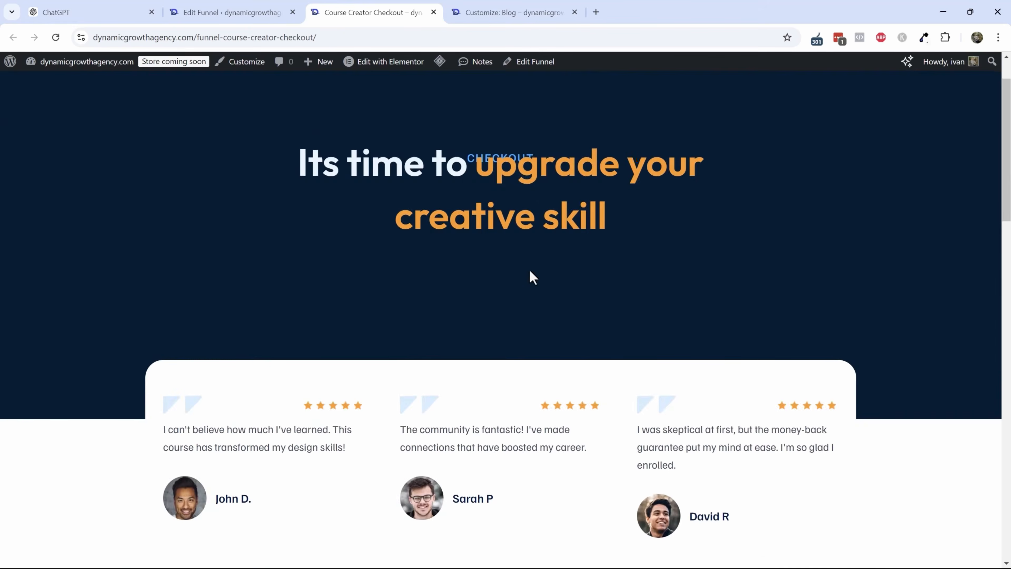
{"action": "scroll", "coordinate": [532, 276], "scroll_direction": "down", "scroll_amount": 13}
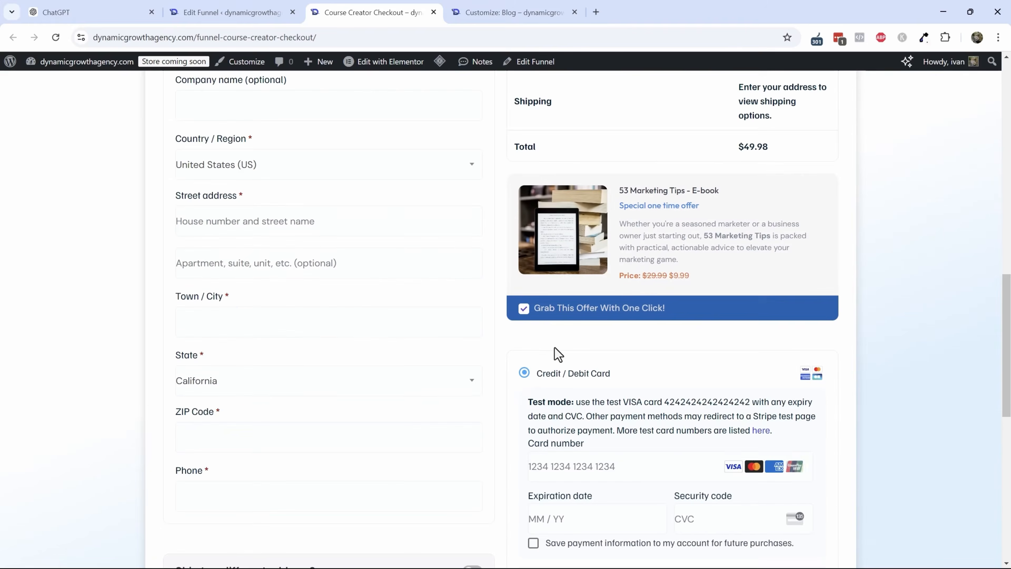
{"action": "scroll", "coordinate": [550, 343], "scroll_direction": "up", "scroll_amount": 10}
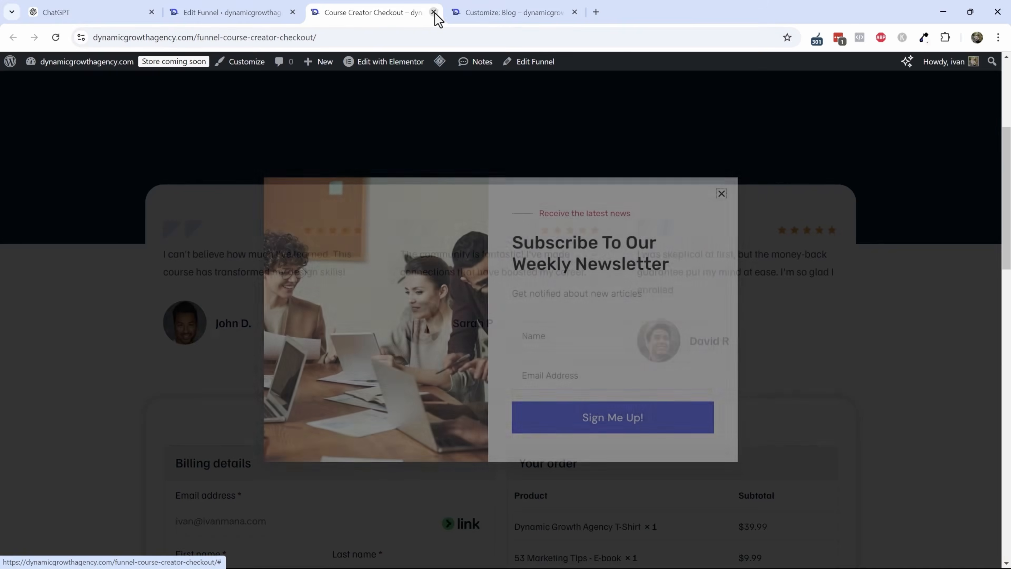
{"action": "left_click", "coordinate": [434, 12]}
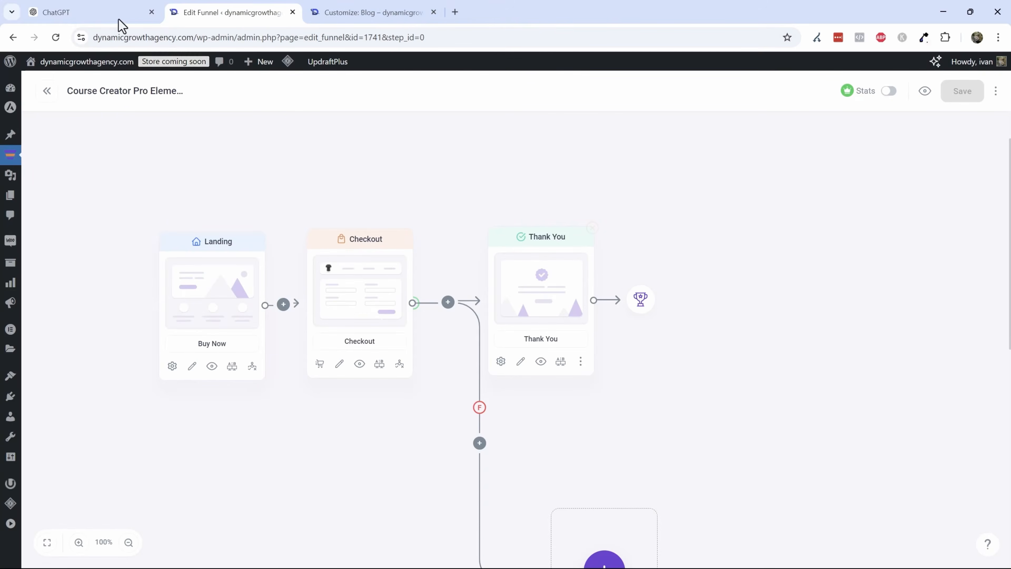
- Limit the Elementor newsletter popup to show up to 1 time, adjust its per-period option, and save
{"action": "left_click", "coordinate": [370, 11]}
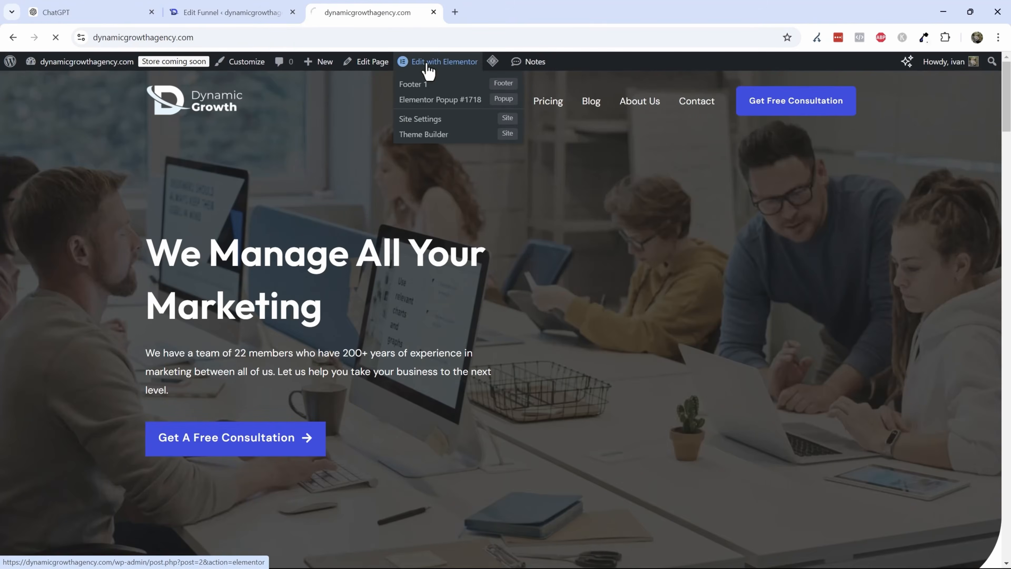
{"action": "left_click", "coordinate": [428, 70]}
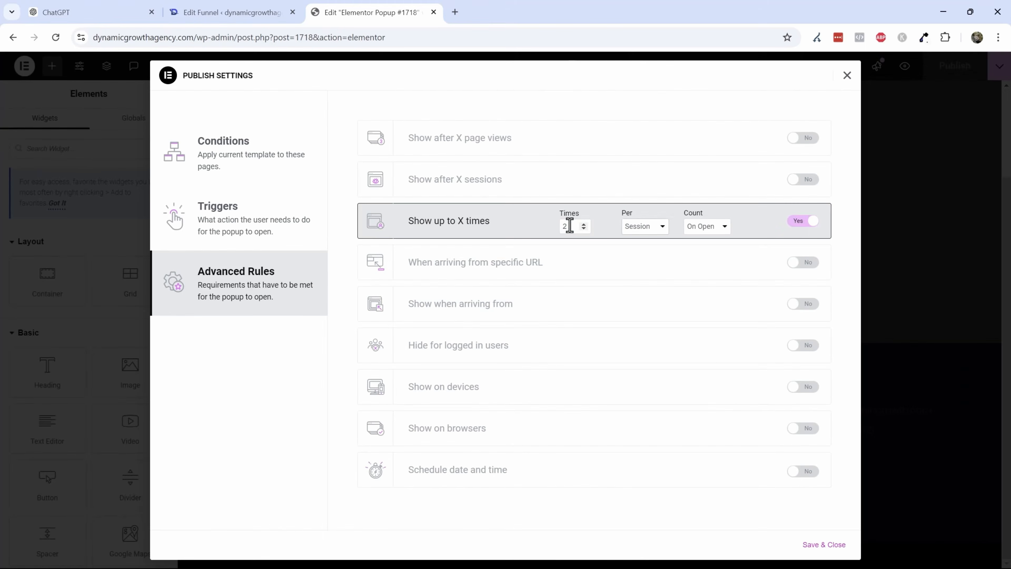
{"action": "type", "text": "1"}
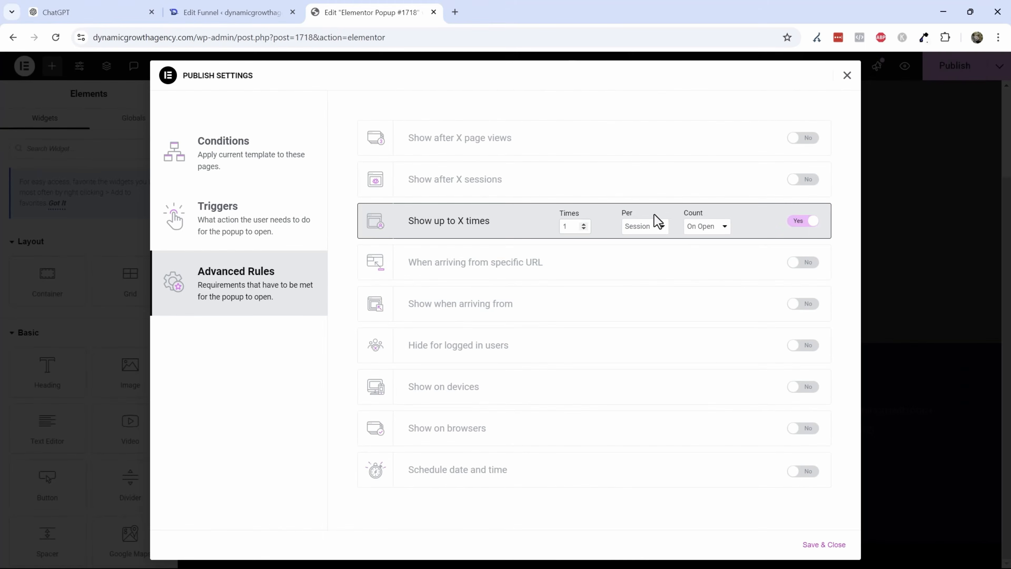
{"action": "left_click", "coordinate": [657, 223]}
{"action": "left_click", "coordinate": [643, 275]}
{"action": "left_click", "coordinate": [816, 538]}
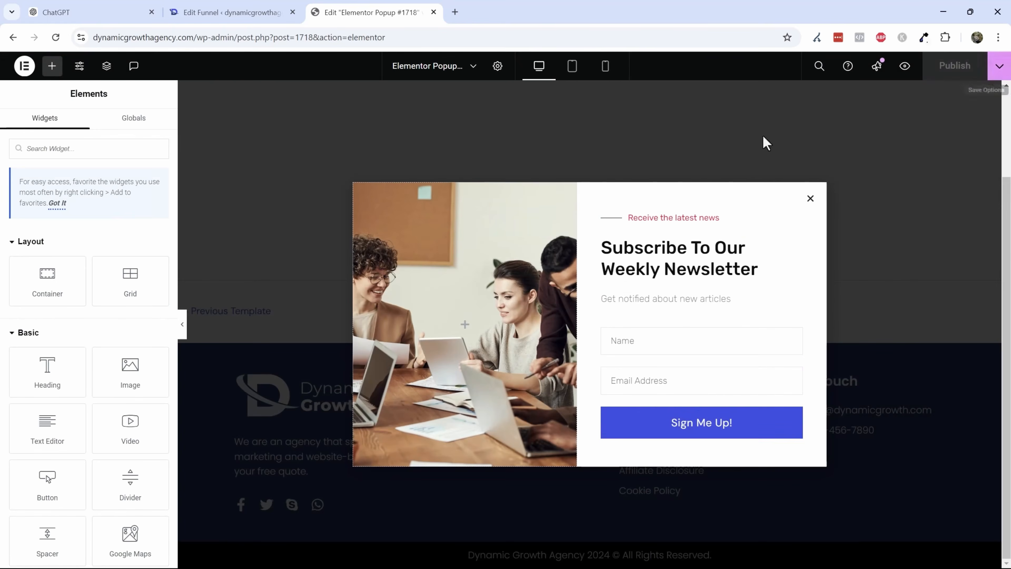
- Preview the funnel's Thank You page, then close its tab
{"action": "left_click", "coordinate": [274, 13]}
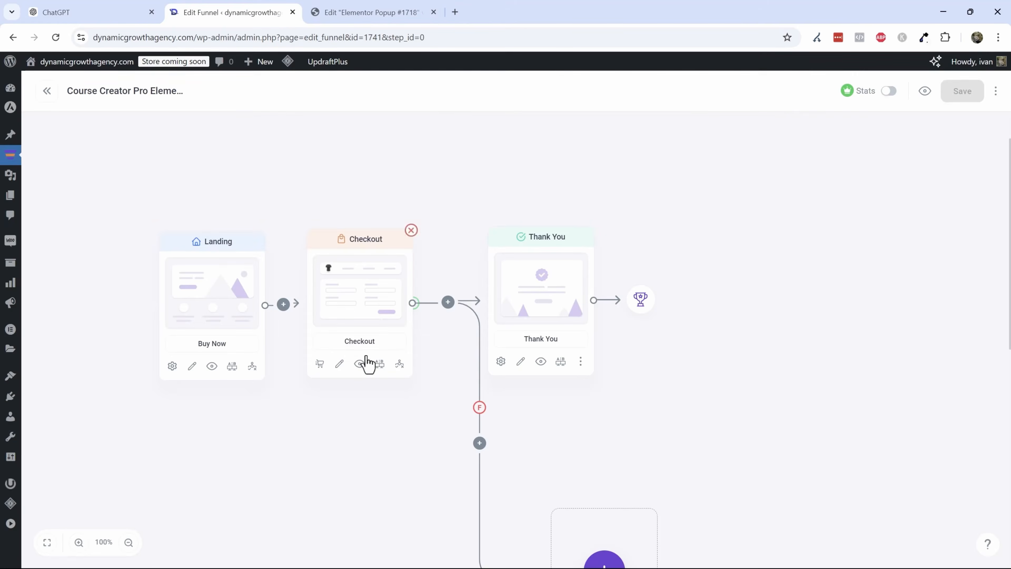
{"action": "left_click", "coordinate": [542, 361]}
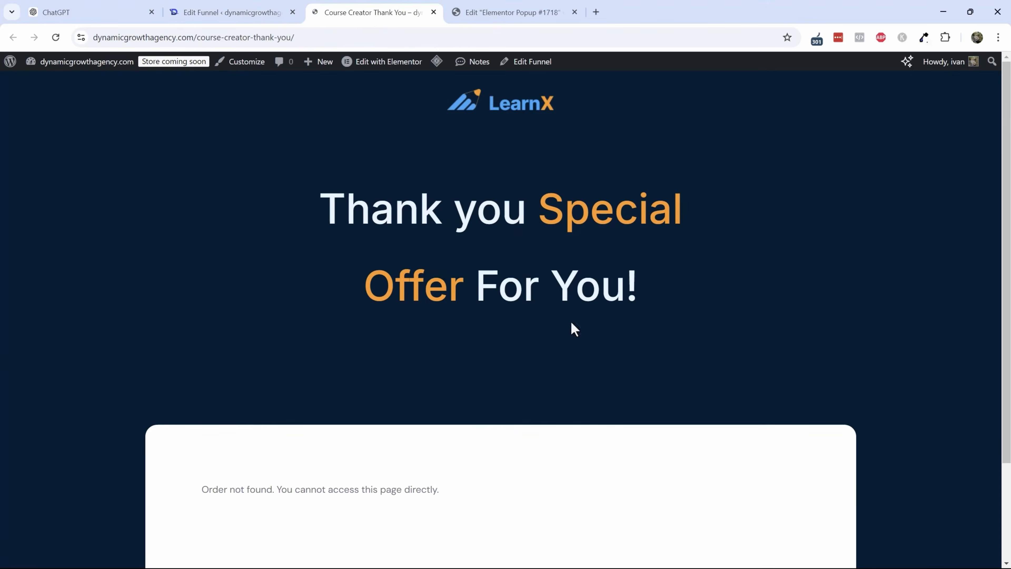
{"action": "scroll", "coordinate": [418, 303], "scroll_direction": "down", "scroll_amount": 3}
{"action": "scroll", "coordinate": [419, 366], "scroll_direction": "up", "scroll_amount": 3}
{"action": "scroll", "coordinate": [420, 372], "scroll_direction": "down", "scroll_amount": 3}
{"action": "scroll", "coordinate": [420, 168], "scroll_direction": "up", "scroll_amount": 3}
{"action": "left_click", "coordinate": [433, 12]}
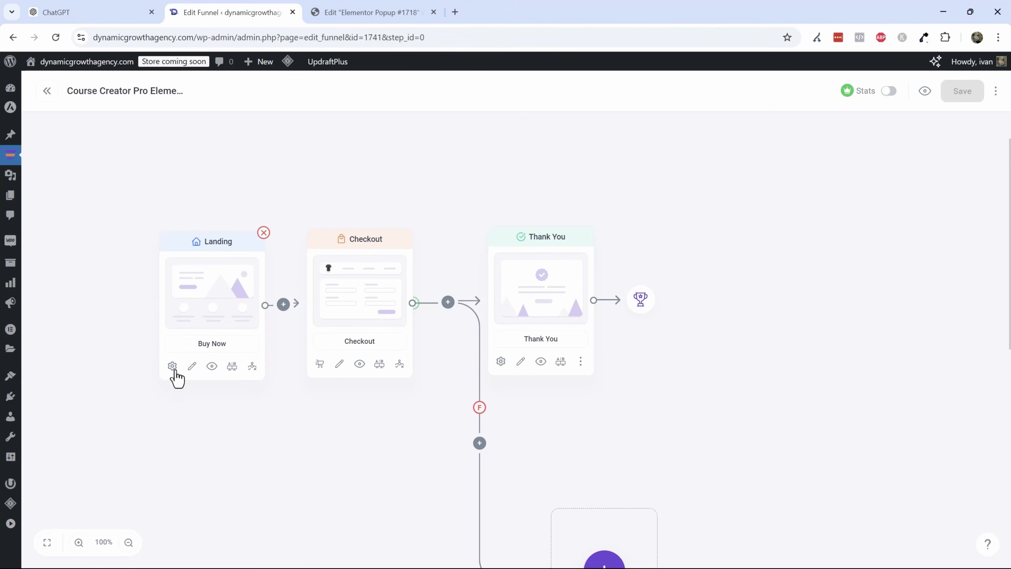
- Open the Landing step in Elementor, replace the header logo with the Logo white image, and set its width to 18%
{"action": "left_click", "coordinate": [193, 368]}
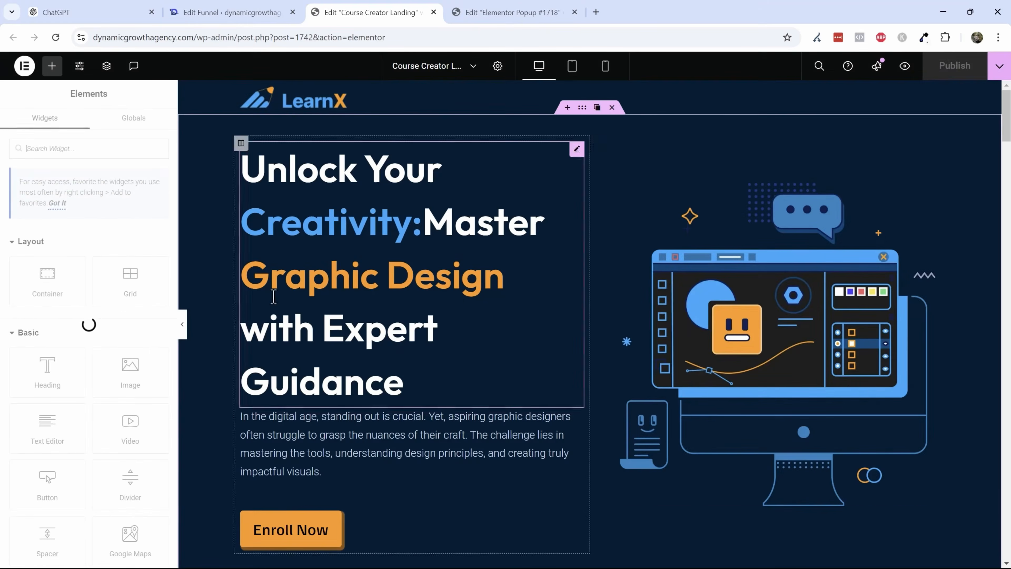
{"action": "left_click", "coordinate": [385, 167]}
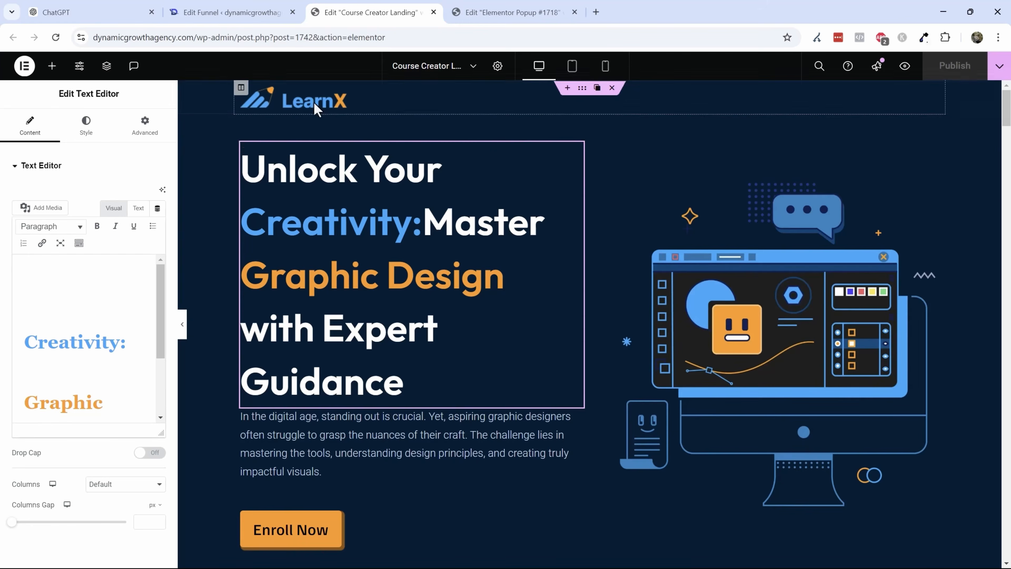
{"action": "left_click", "coordinate": [332, 96]}
{"action": "left_click", "coordinate": [72, 232]}
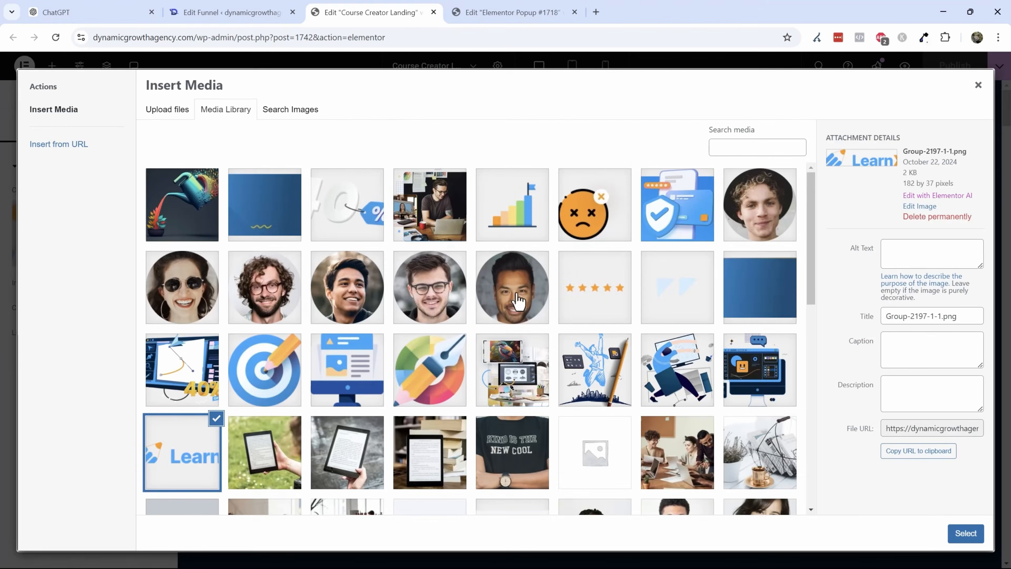
{"action": "scroll", "coordinate": [517, 303], "scroll_direction": "down", "scroll_amount": 10}
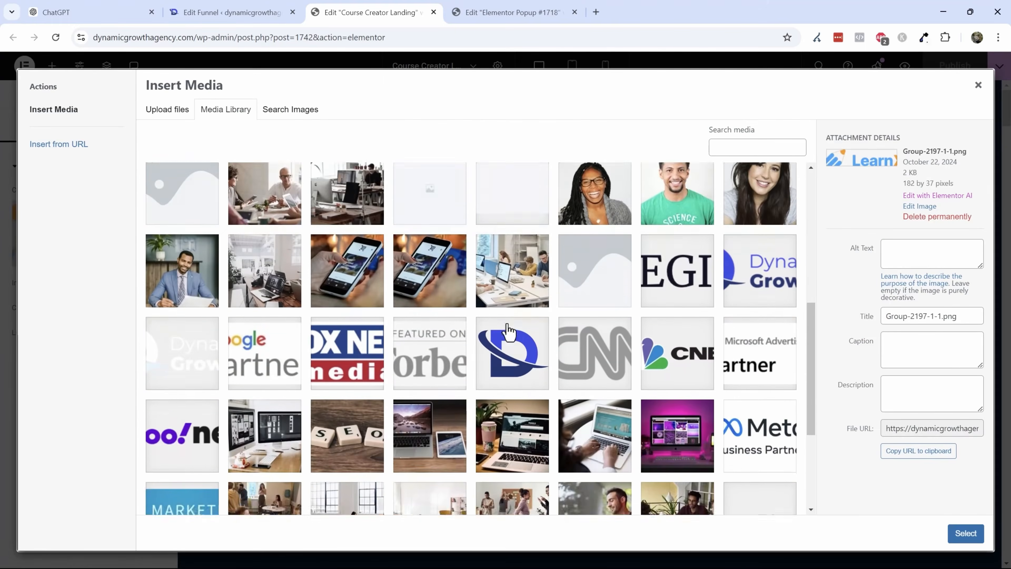
{"action": "scroll", "coordinate": [429, 311], "scroll_direction": "down", "scroll_amount": 3}
{"action": "left_click", "coordinate": [187, 251]}
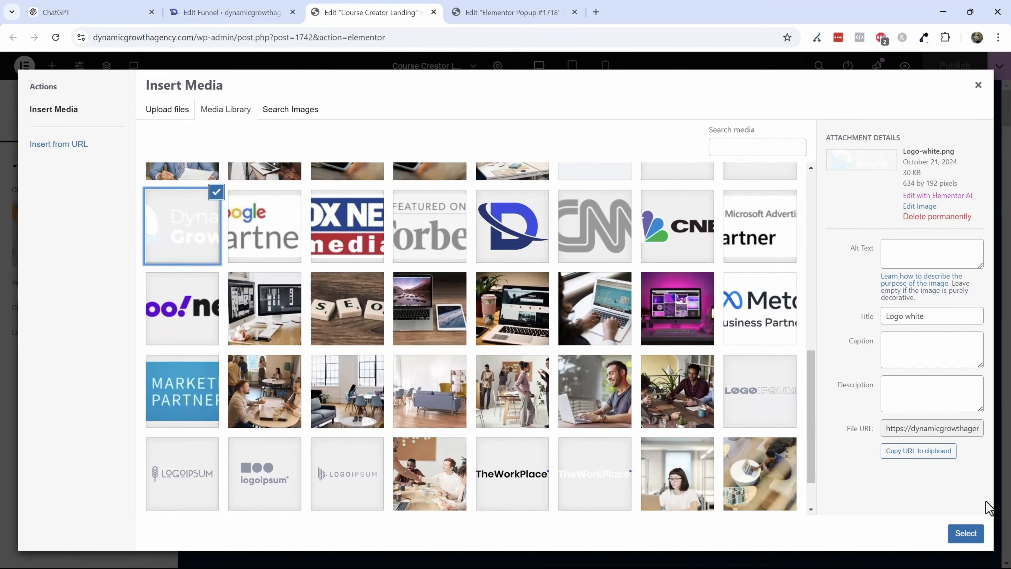
{"action": "left_click", "coordinate": [965, 533]}
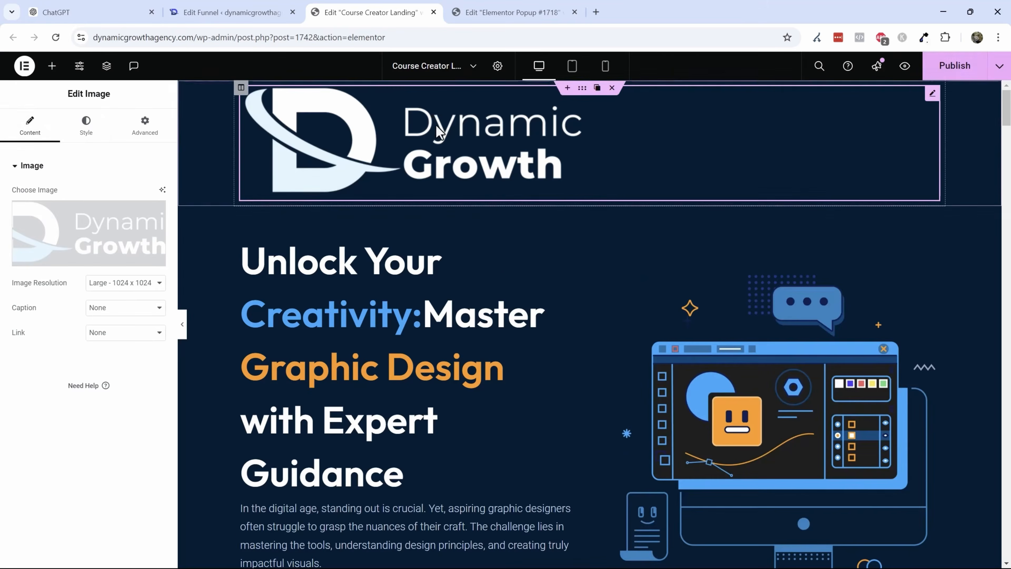
{"action": "left_click", "coordinate": [89, 131]}
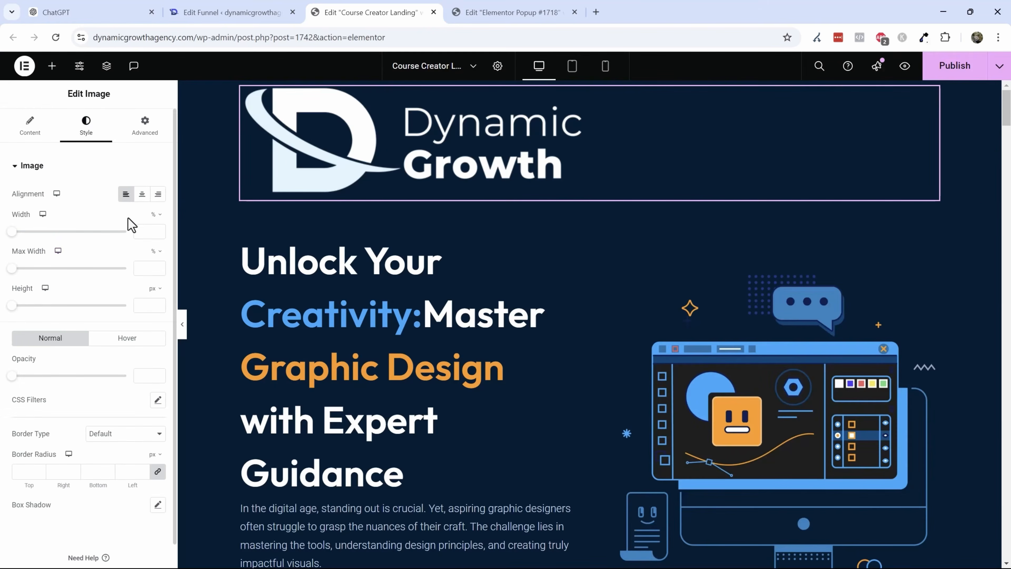
{"action": "left_click_drag", "start_coordinate": [12, 231], "coordinate": [32, 231]}
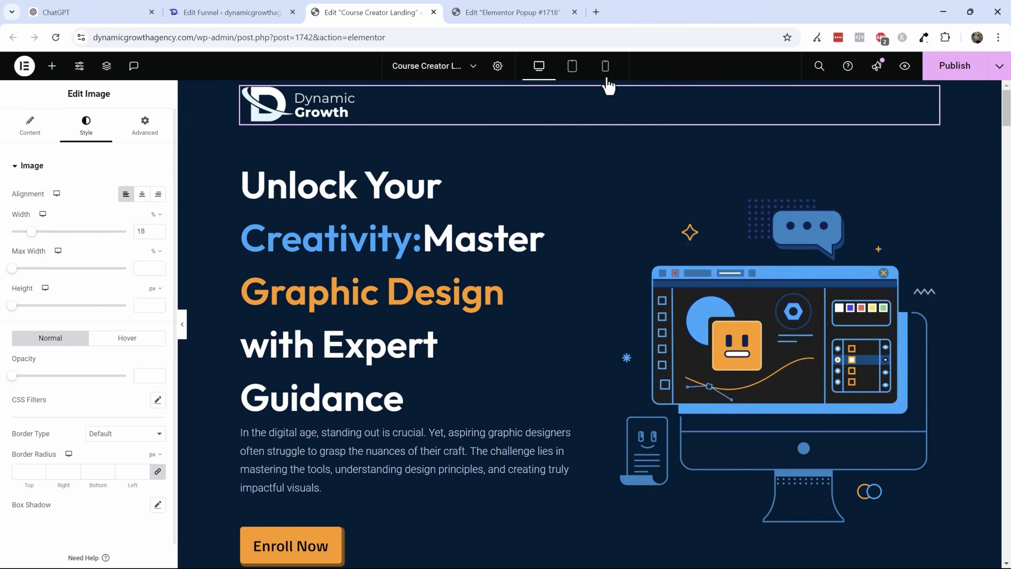
- Set the header section's padding to 10 px top and bottom with 0 right and left
{"action": "left_click", "coordinate": [581, 88]}
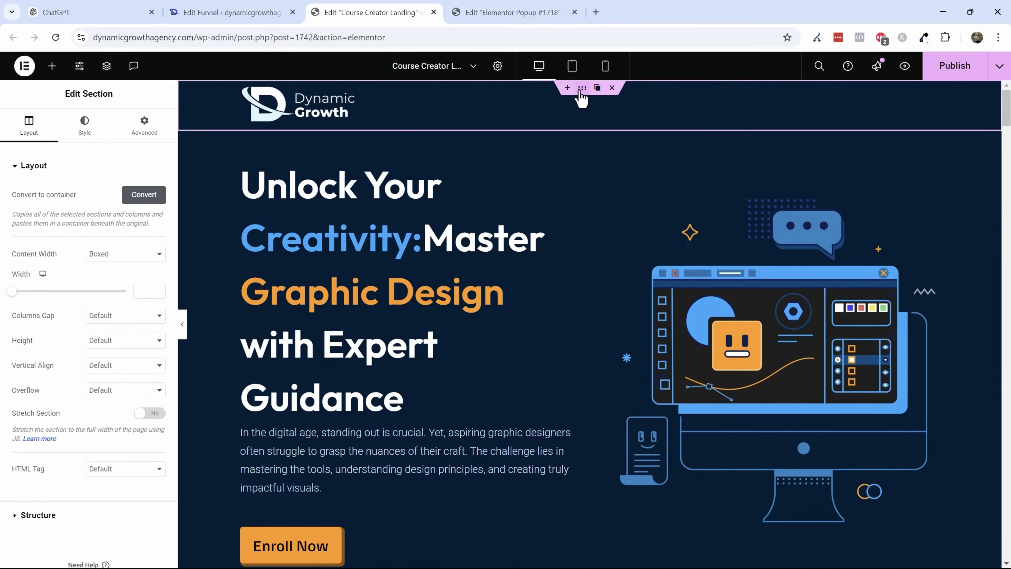
{"action": "left_click", "coordinate": [148, 129]}
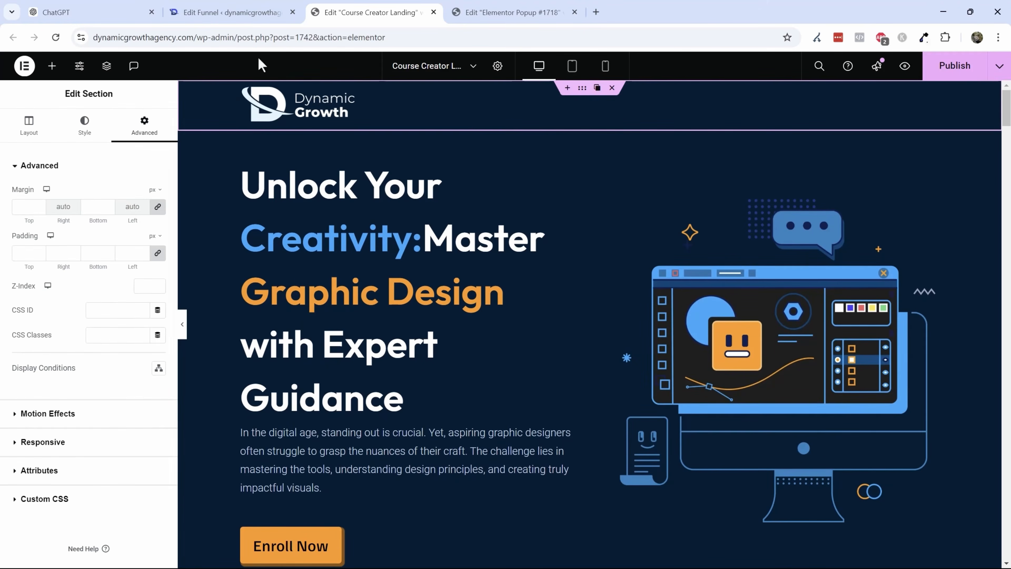
{"action": "left_click", "coordinate": [158, 252]}
{"action": "left_click", "coordinate": [33, 135]}
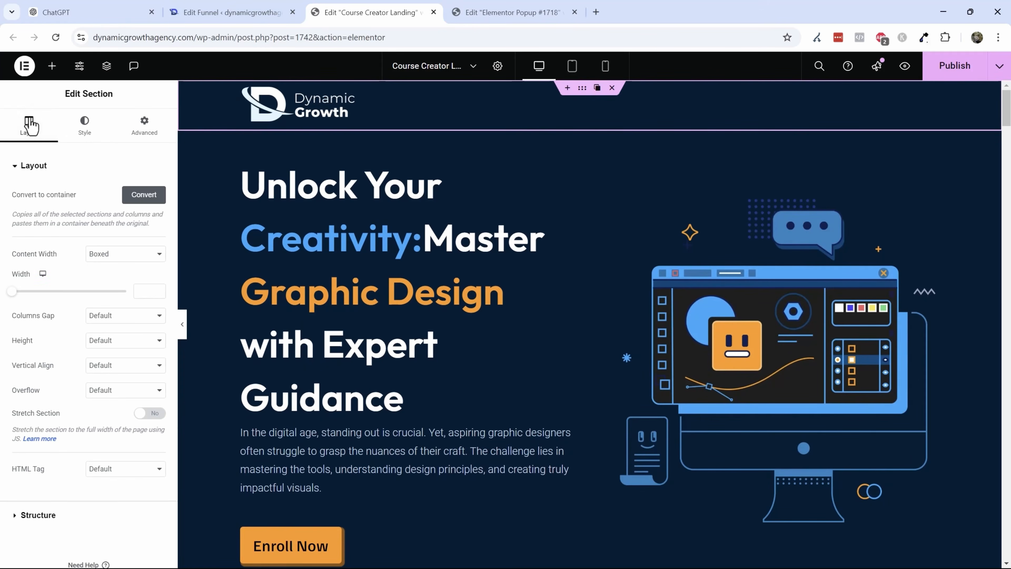
{"action": "left_click", "coordinate": [166, 125]}
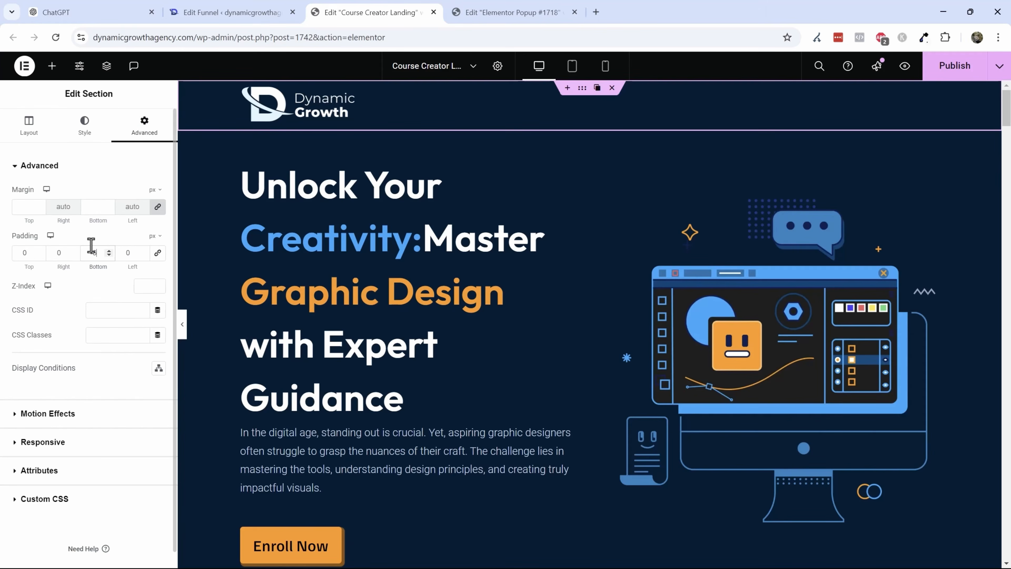
{"action": "key", "text": "Up"}
{"action": "key", "text": "Up"}
{"action": "key", "text": "Up"}
{"action": "key", "text": "Up"}
{"action": "key", "text": "Up"}
{"action": "key", "text": "Up"}
{"action": "key", "text": "Up"}
{"action": "key", "text": "Up"}
{"action": "key", "text": "Up"}
{"action": "key", "text": "Up"}
{"action": "key", "text": "Up"}
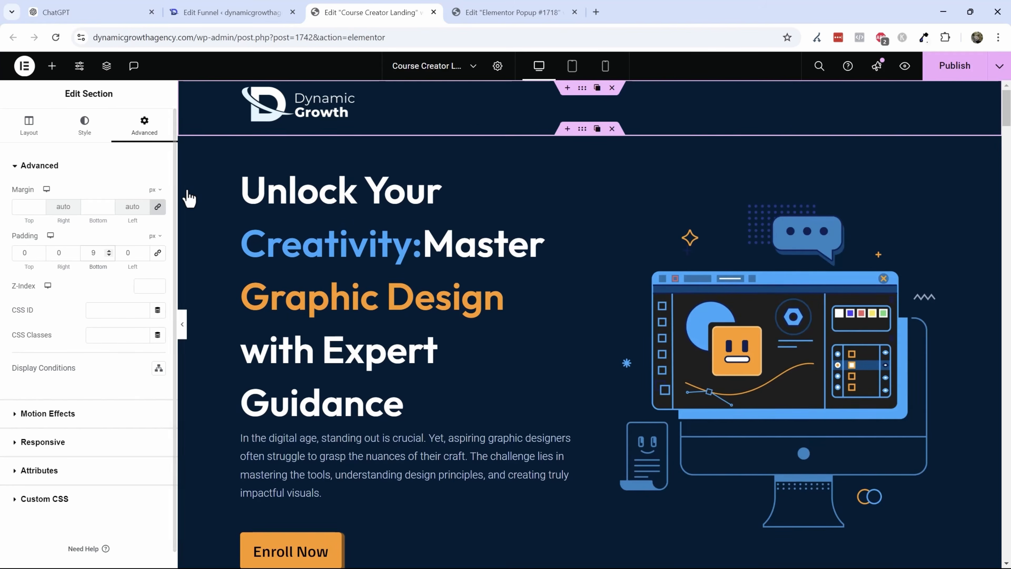
{"action": "key", "text": "Up"}
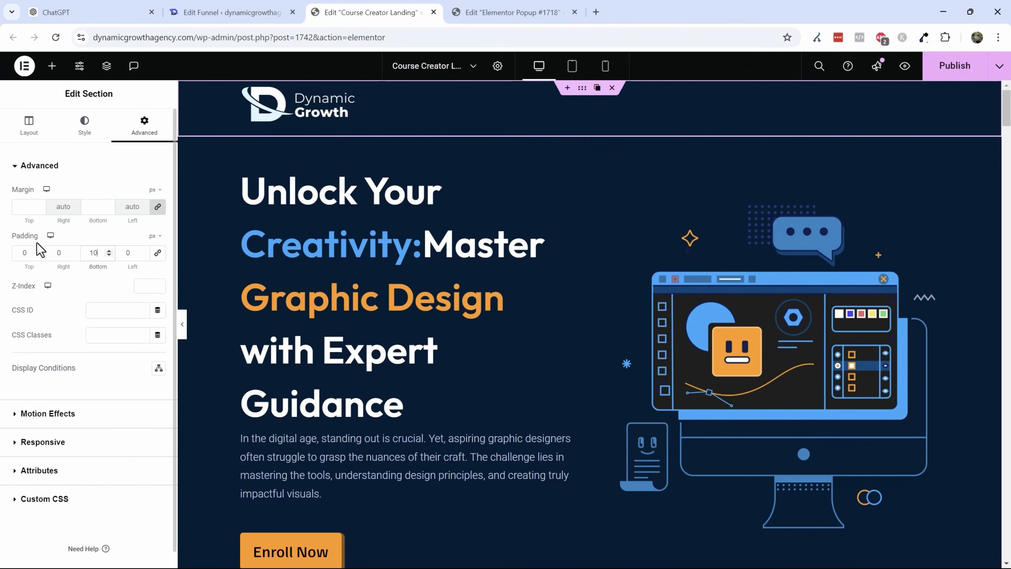
{"action": "type", "text": "10"}
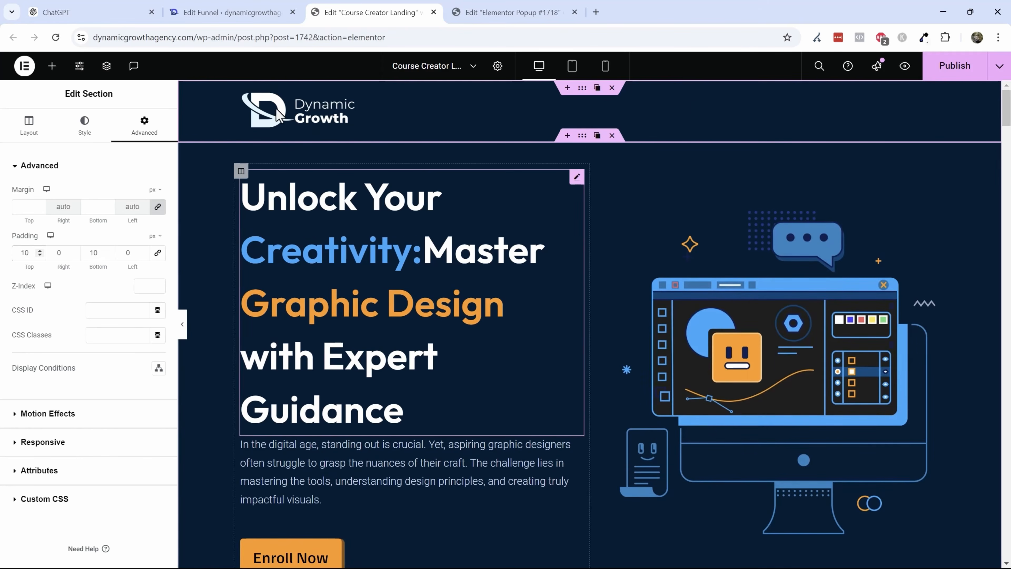
- Rewrite the hero headline text as 'Get Your T-Shirt.' with 'Now' on a second line
{"action": "left_click", "coordinate": [316, 376]}
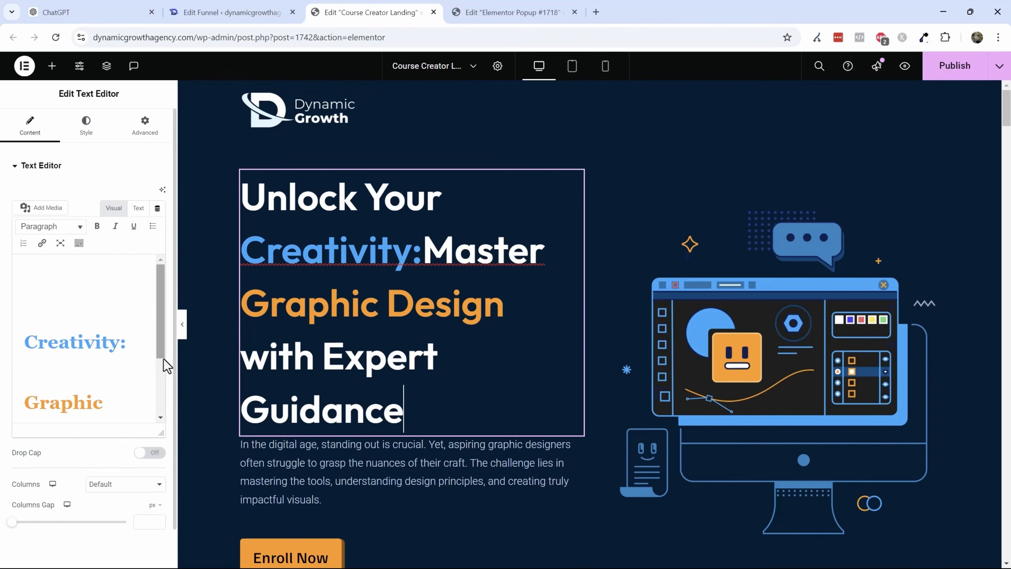
{"action": "left_click_drag", "start_coordinate": [406, 412], "coordinate": [241, 201]}
{"action": "type", "text": "Get "}
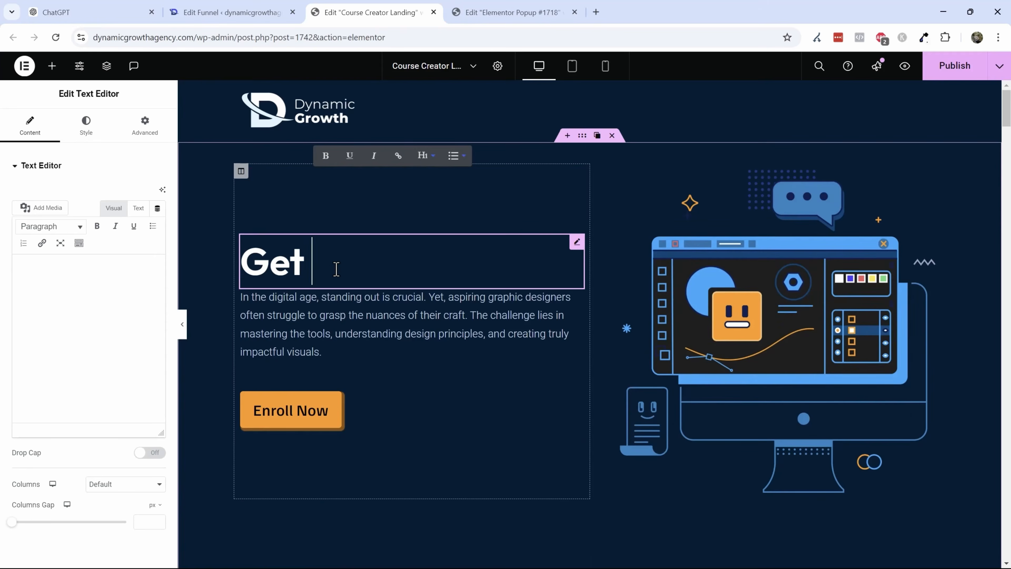
{"action": "type", "text": "Your T-S"}
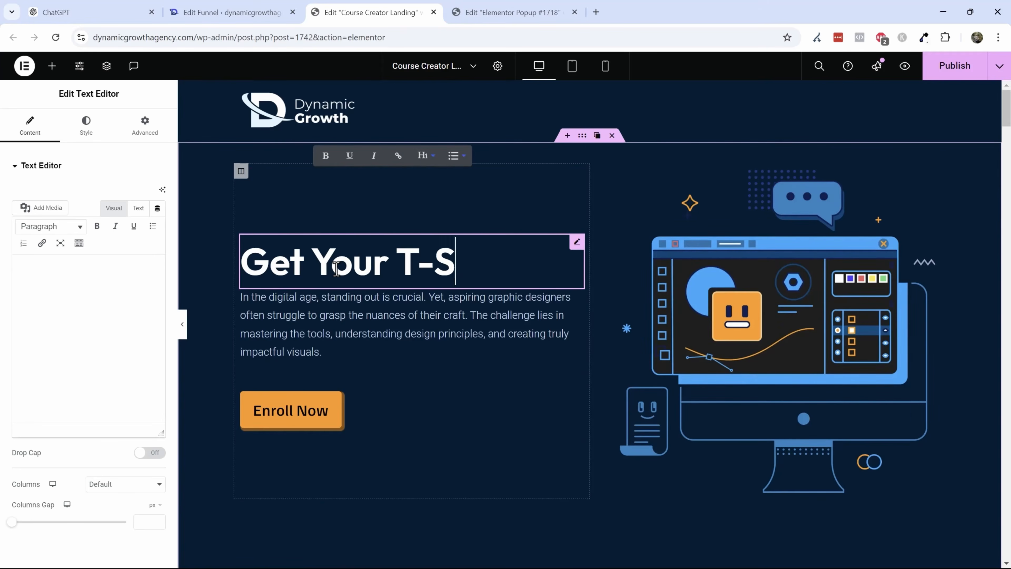
{"action": "type", "text": "hirt."}
{"action": "key", "text": "Return"}
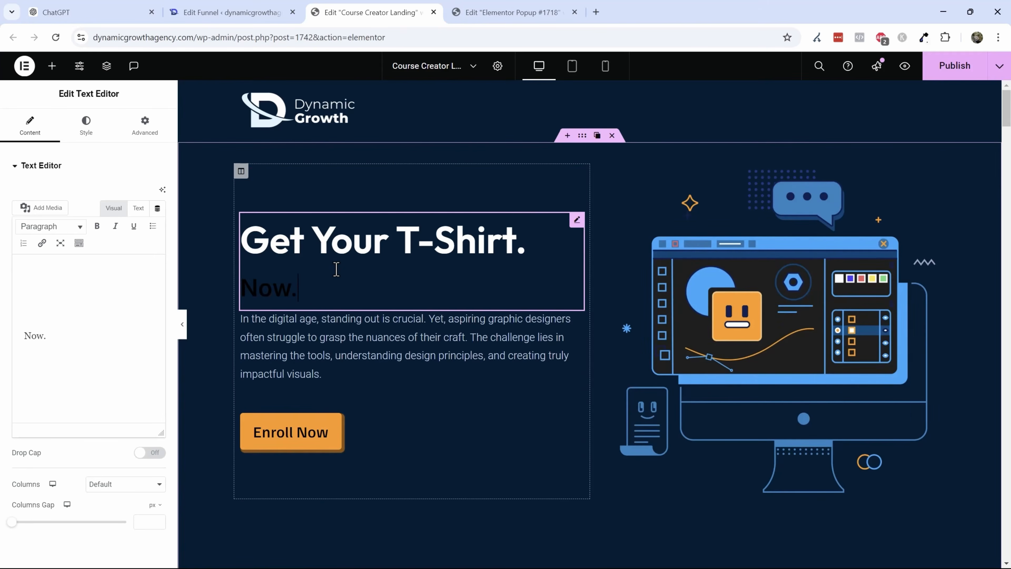
{"action": "key", "text": "BackSpace"}
{"action": "key", "text": "BackSpace"}
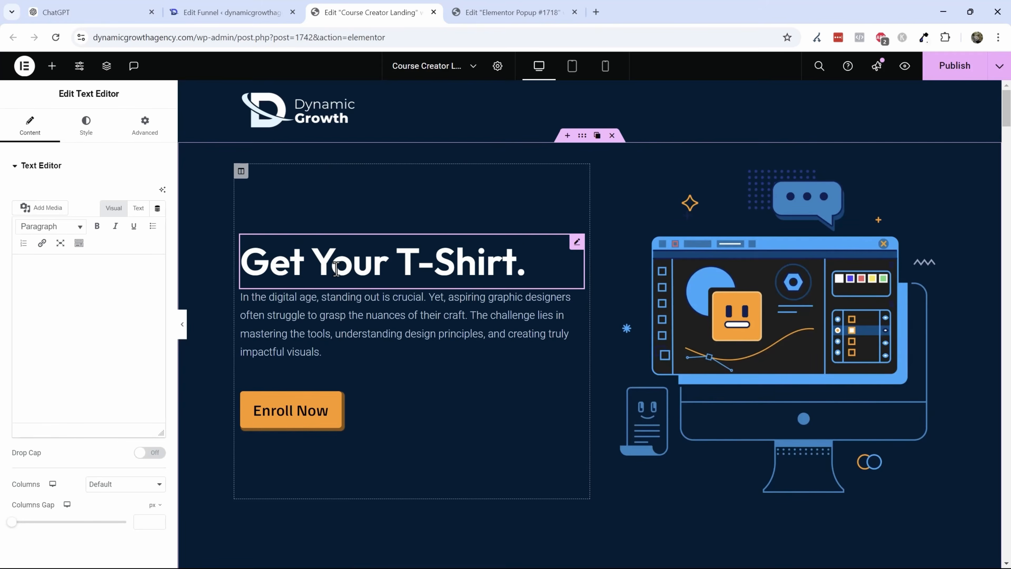
{"action": "key", "text": "Return"}
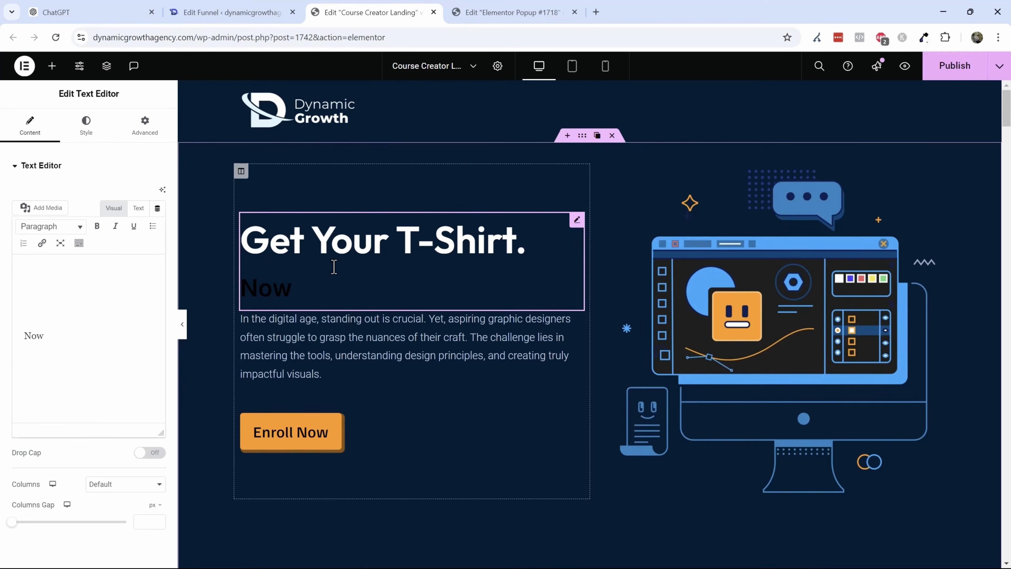
{"action": "left_click_drag", "start_coordinate": [55, 337], "coordinate": [2, 237]}
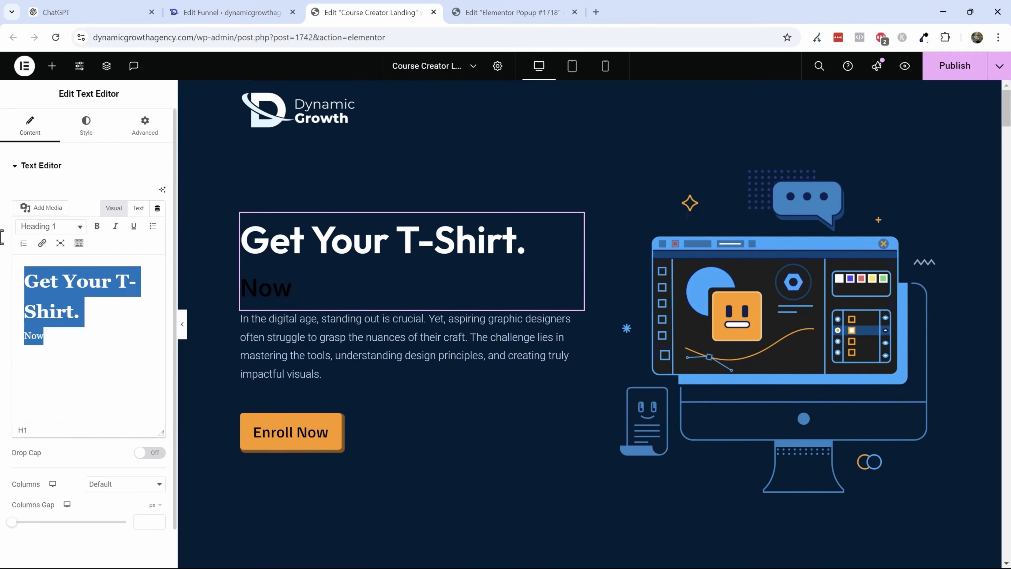
{"action": "left_click", "coordinate": [35, 342]}
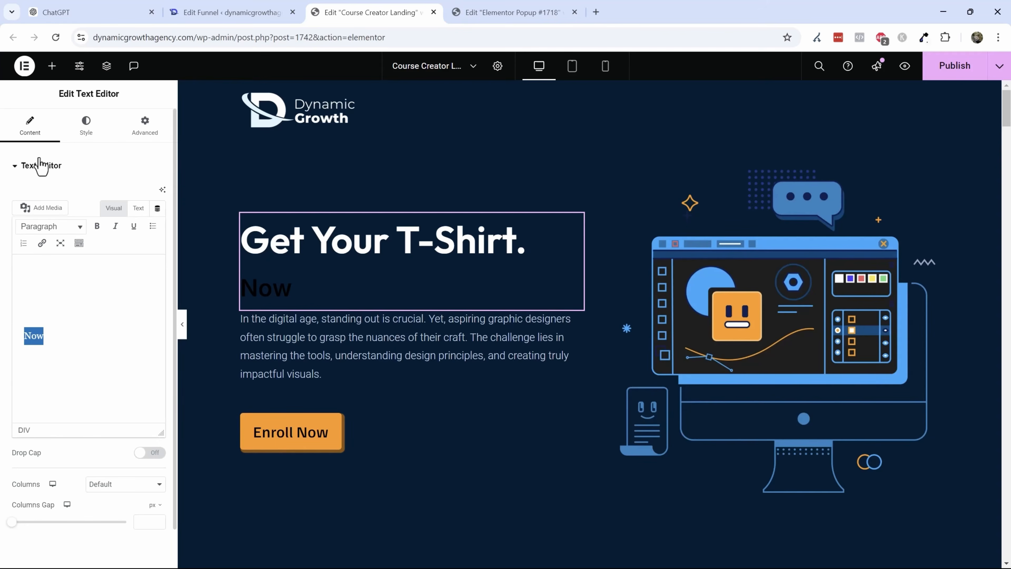
- Add a Heading widget above the hero text and set its text color to the global White
{"action": "left_click", "coordinate": [52, 68]}
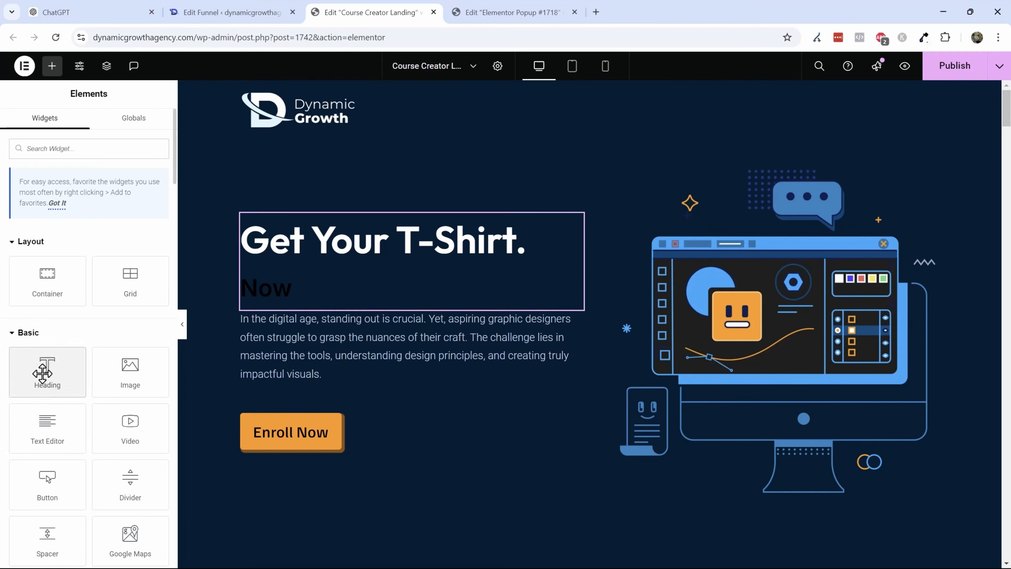
{"action": "left_click_drag", "start_coordinate": [43, 372], "coordinate": [327, 235]}
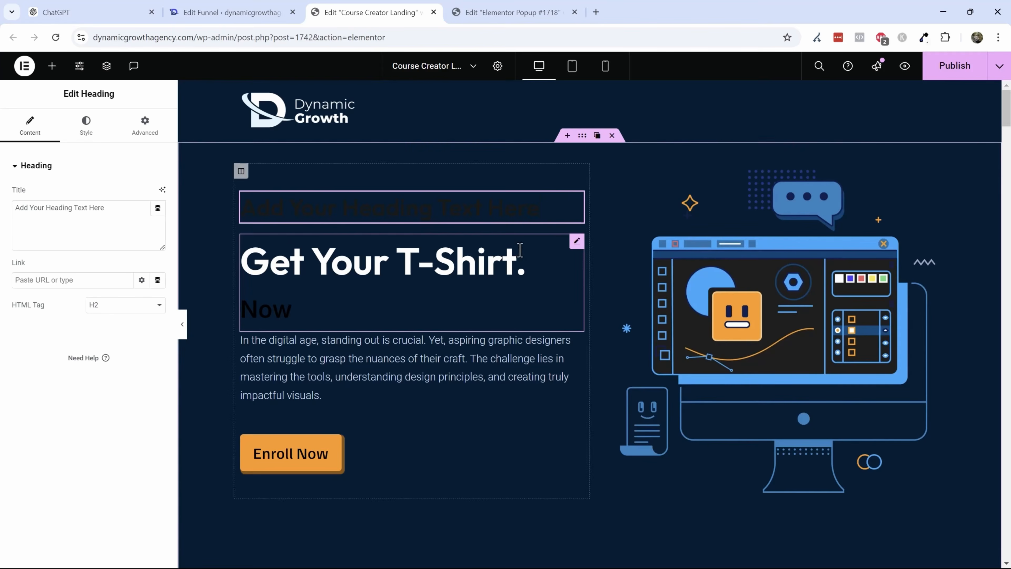
{"action": "left_click", "coordinate": [87, 134]}
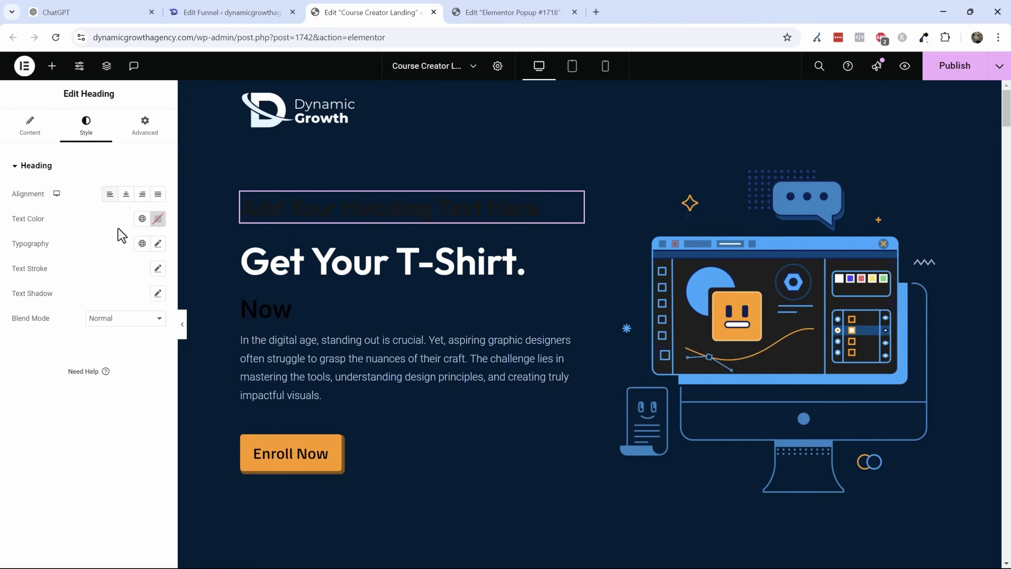
{"action": "left_click", "coordinate": [142, 219]}
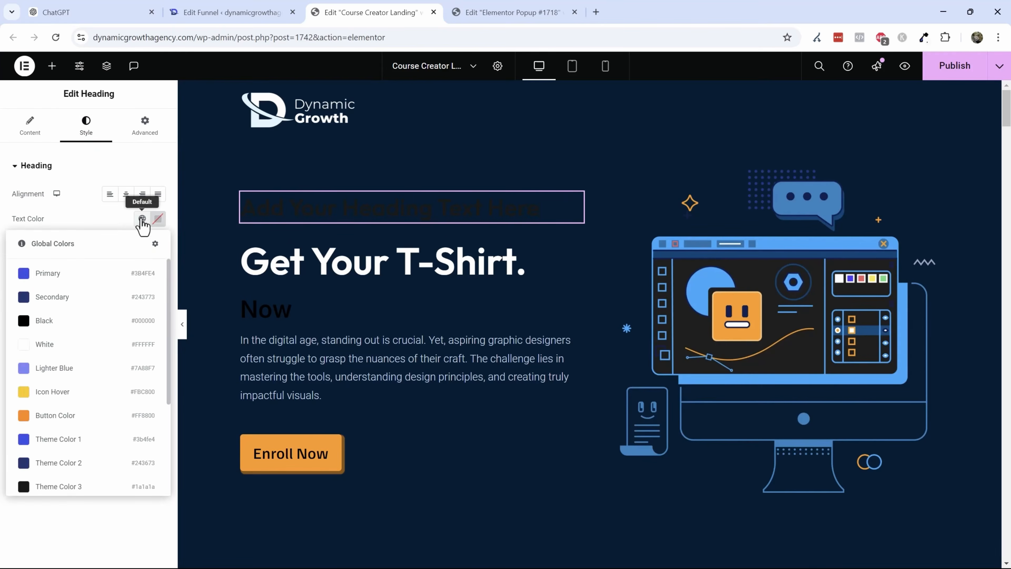
{"action": "left_click", "coordinate": [60, 345]}
- Apply a global typography style to the new heading and set its font size to 56 px
{"action": "left_click", "coordinate": [157, 244]}
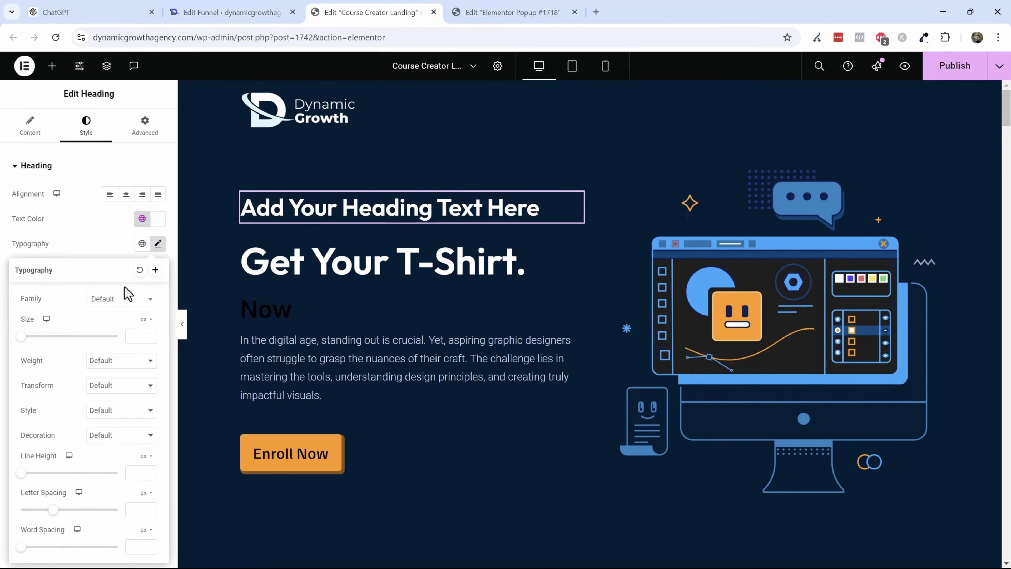
{"action": "left_click", "coordinate": [129, 306]}
{"action": "left_click", "coordinate": [131, 264]}
{"action": "left_click", "coordinate": [142, 243]}
{"action": "left_click", "coordinate": [96, 310]}
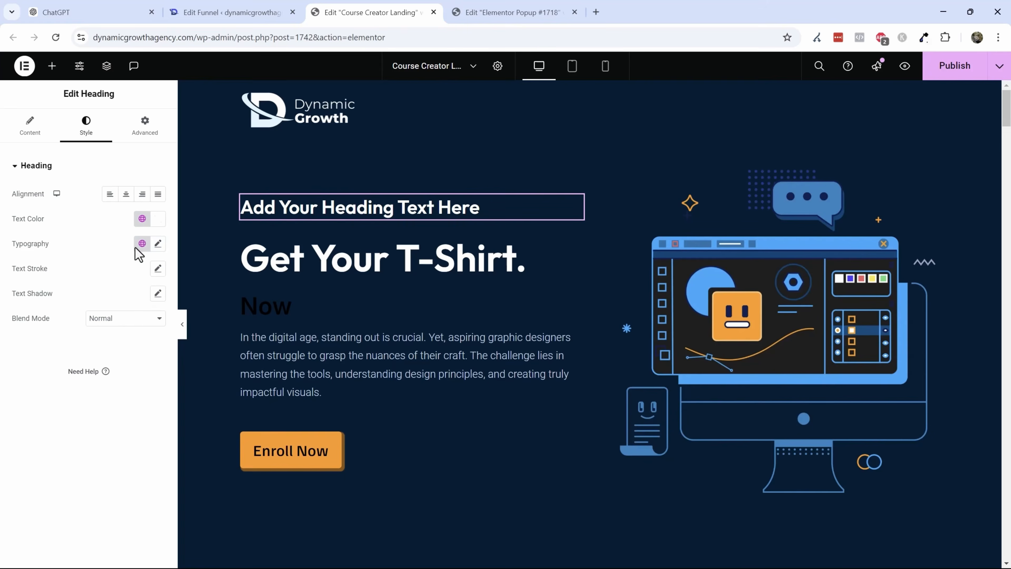
{"action": "left_click", "coordinate": [157, 244]}
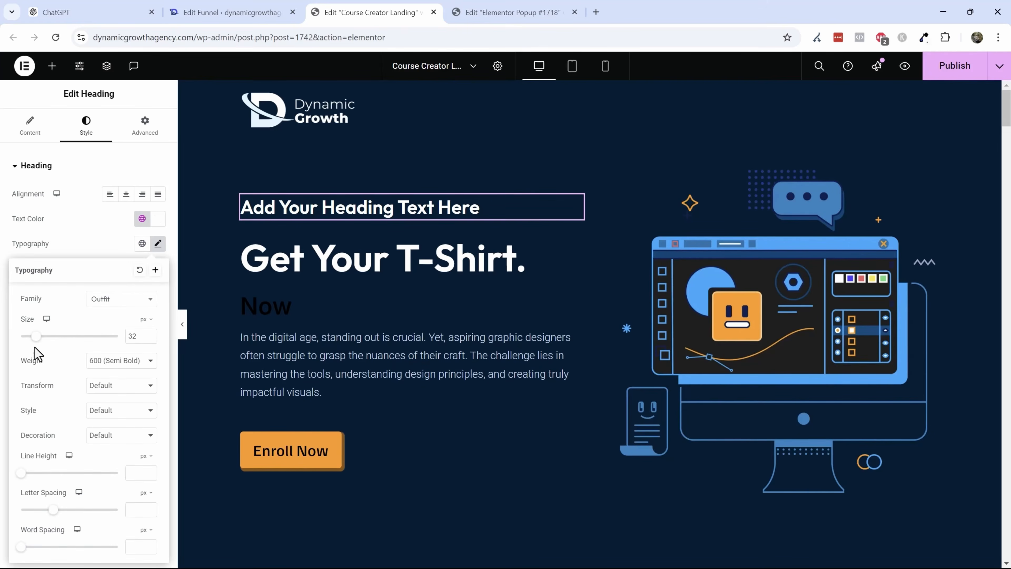
{"action": "left_click_drag", "start_coordinate": [35, 336], "coordinate": [46, 335]}
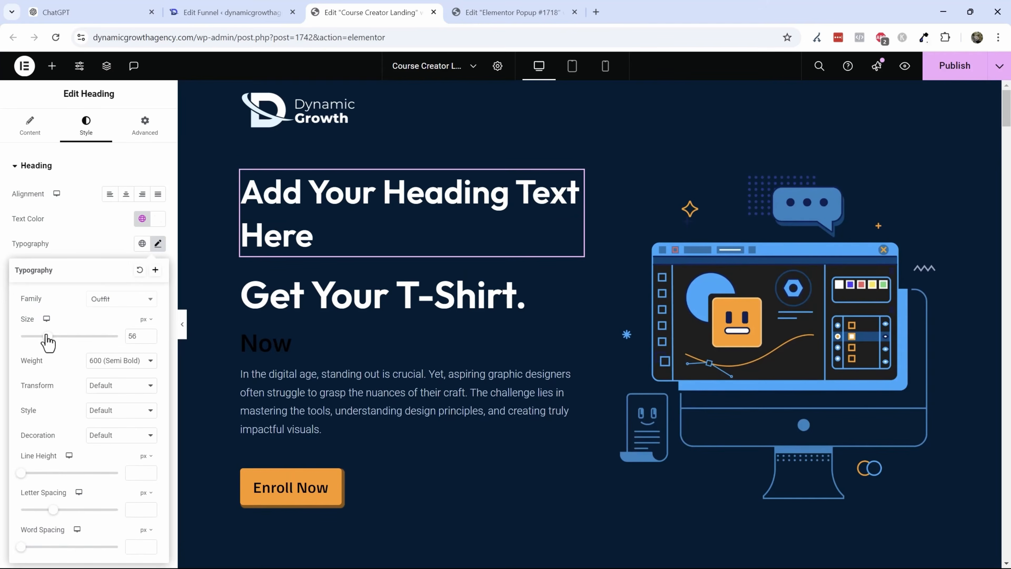
- Set the new heading's text to 'Get Your T-Shirt. Now.' in place of the old headline
{"action": "triple_click", "coordinate": [257, 198]}
{"action": "type", "text": "Get"}
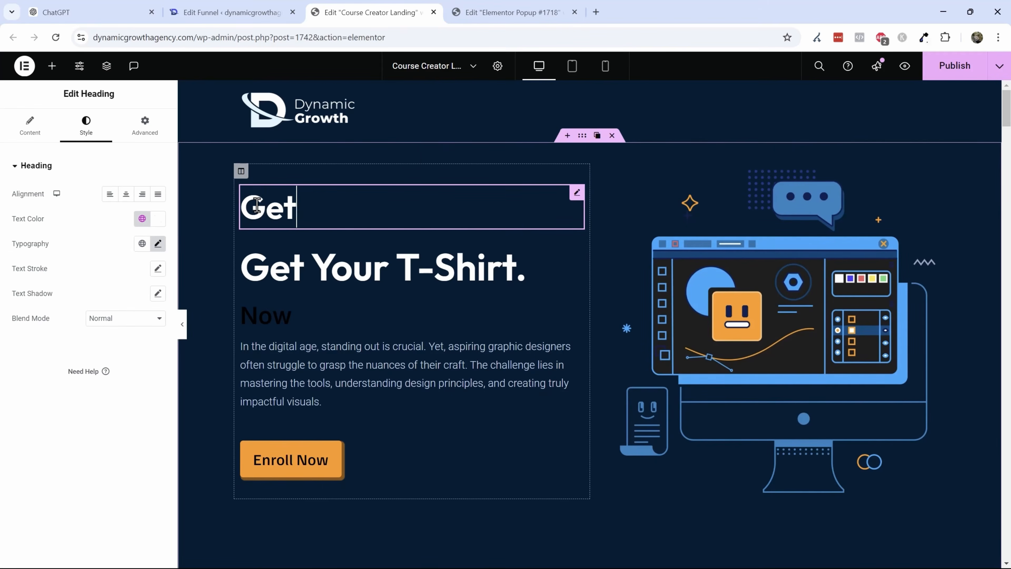
{"action": "type", "text": " Your T-Shirt. Now."}
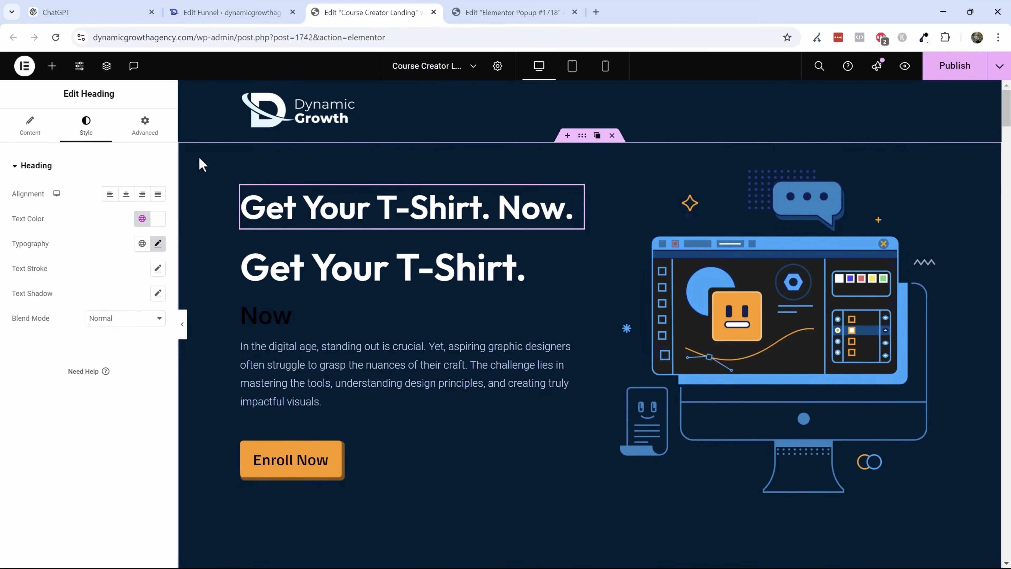
{"action": "left_click", "coordinate": [548, 248]}
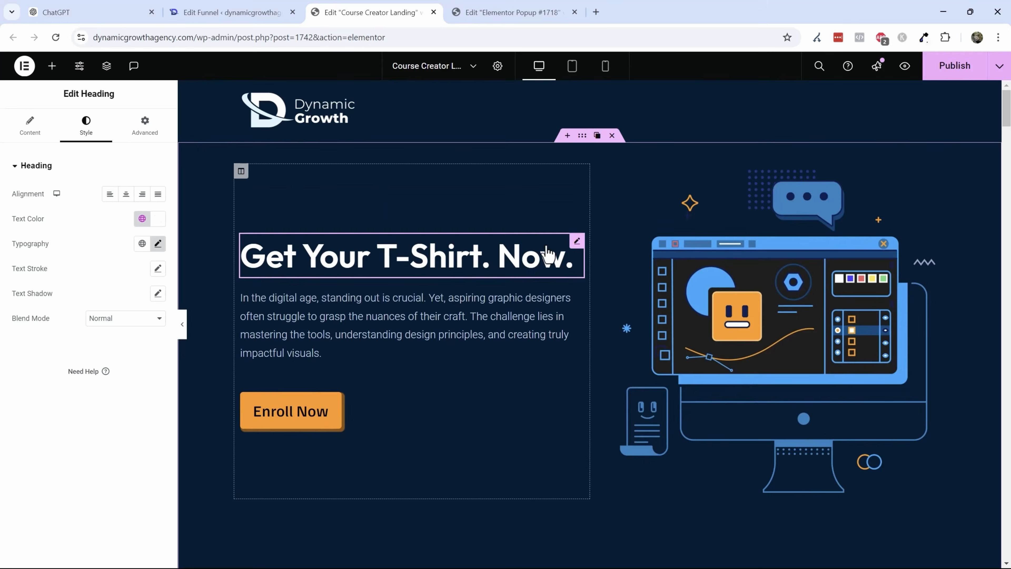
- Replace the hero paragraph text with 'Amazing T-shirt to make you love your day.'
{"action": "left_click", "coordinate": [321, 334]}
{"action": "key", "text": "ctrl+a"}
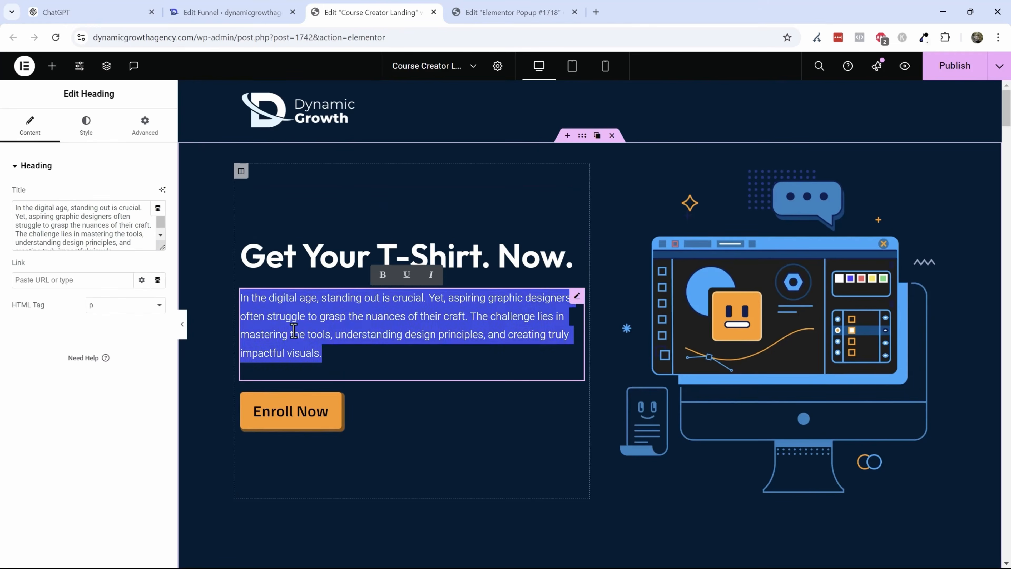
{"action": "type", "text": "Amazing T-shirt to make you love your day."}
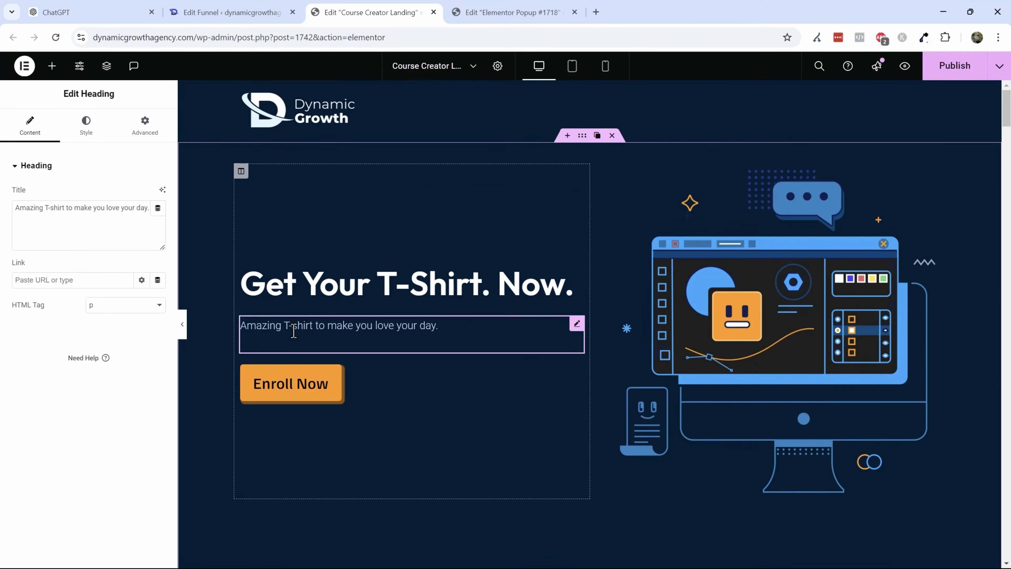
- Keep the hero button's type as Next Step and change its text to 'Get Your Shirt Now'
{"action": "left_click", "coordinate": [285, 383]}
{"action": "left_click", "coordinate": [111, 196]}
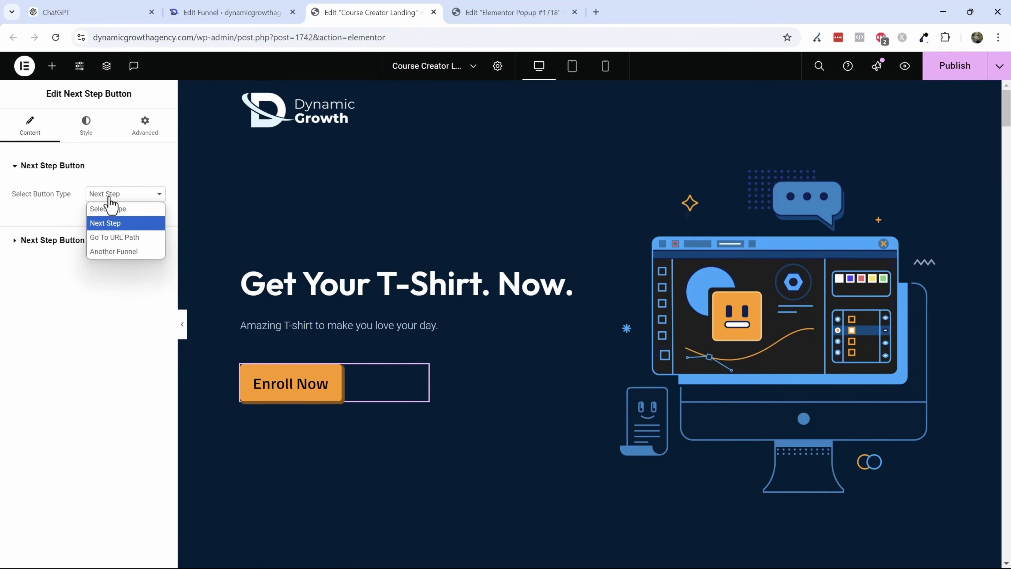
{"action": "left_click", "coordinate": [122, 223]}
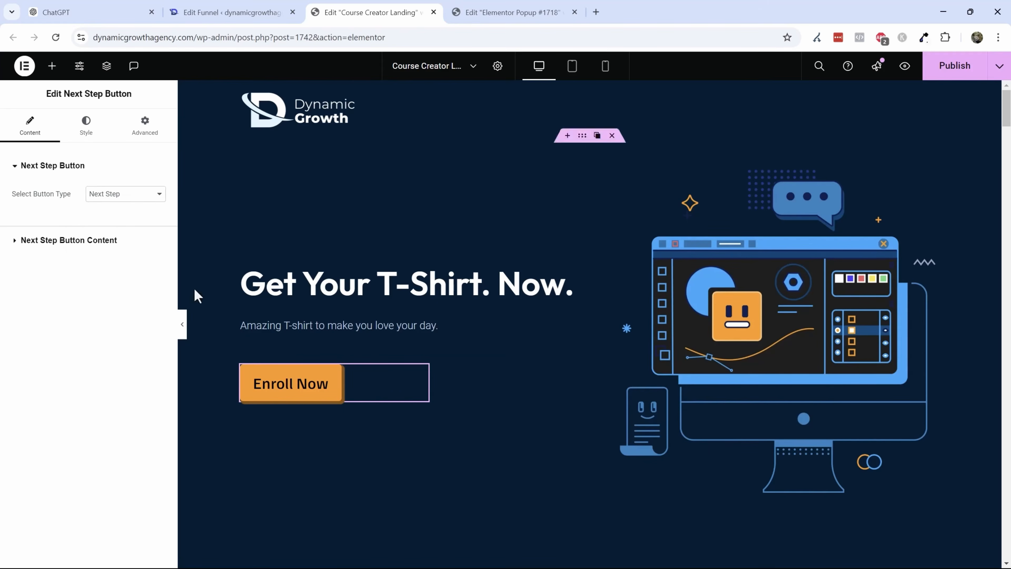
{"action": "left_click", "coordinate": [65, 240]}
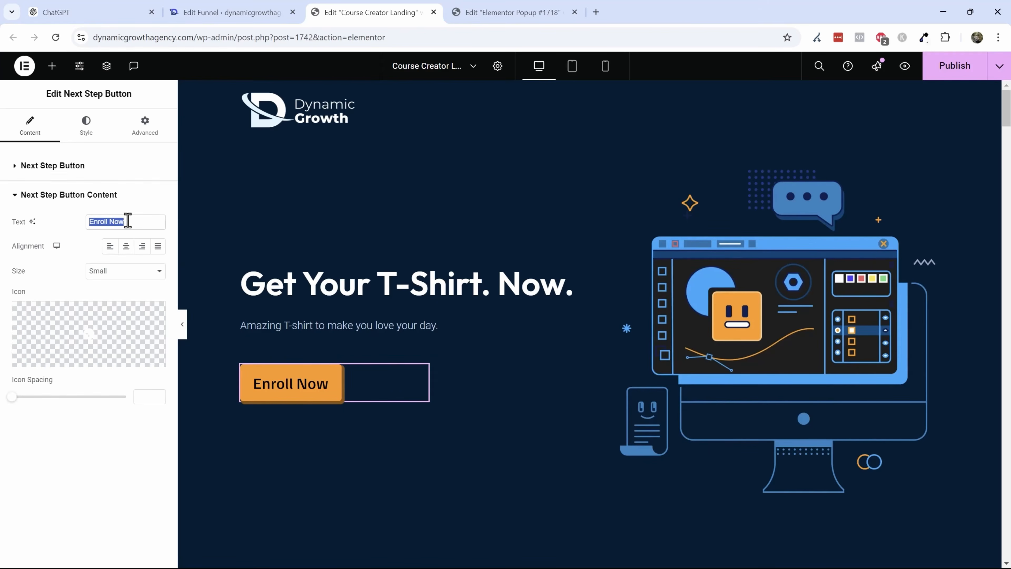
{"action": "type", "text": "Get"}
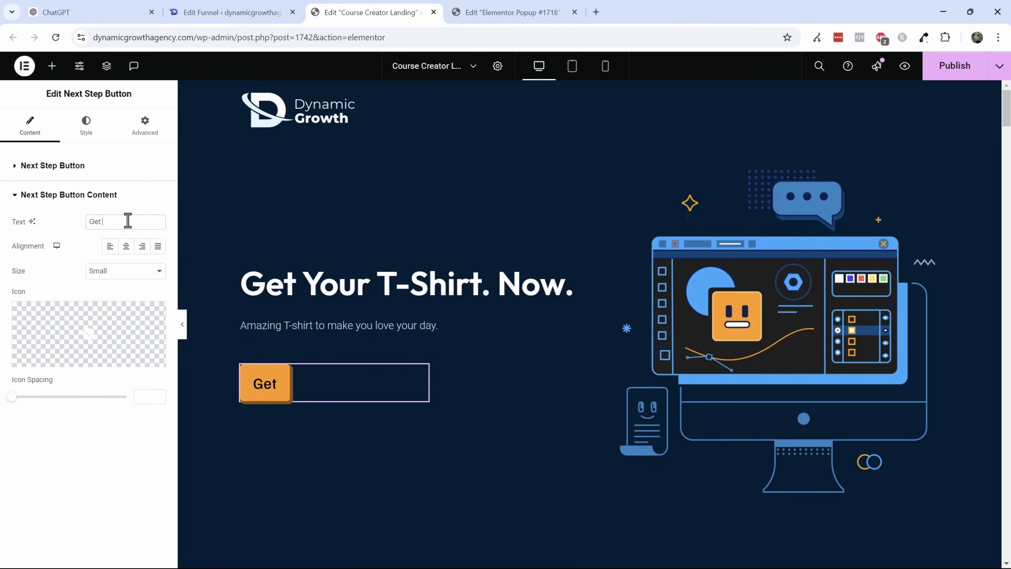
{"action": "type", "text": " Your Shirt N"}
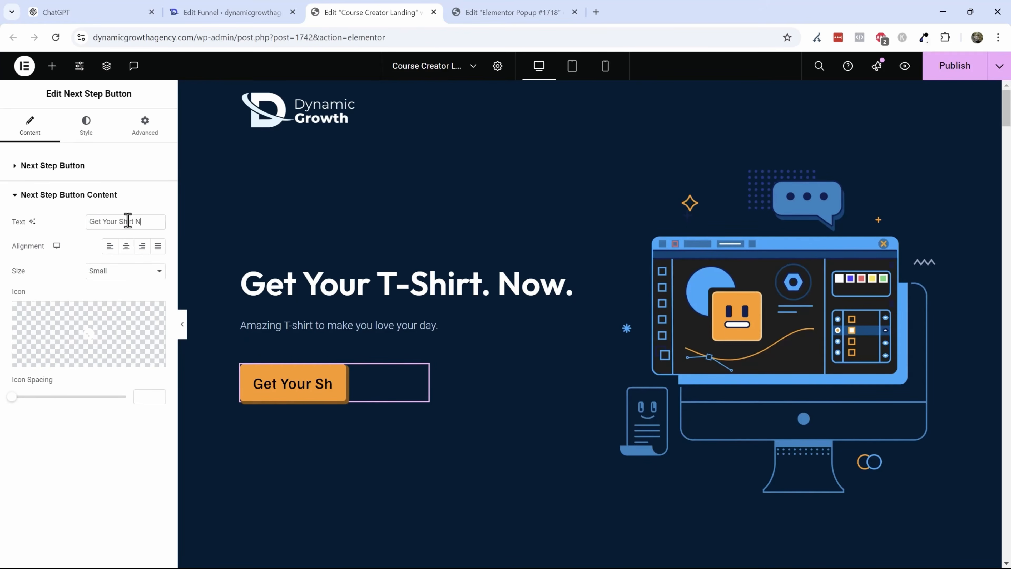
{"action": "type", "text": "ow"}
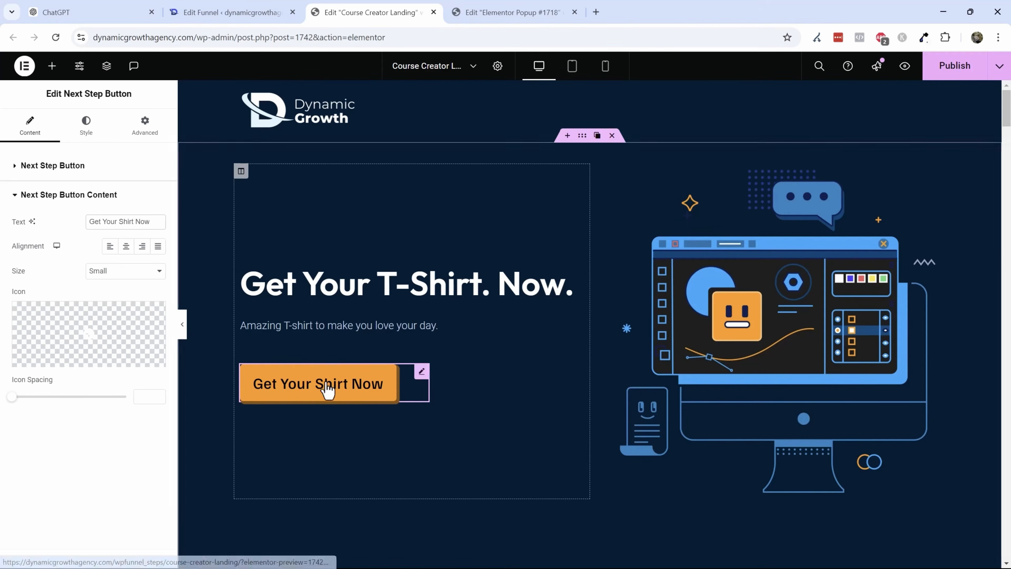
{"action": "left_click", "coordinate": [51, 66]}
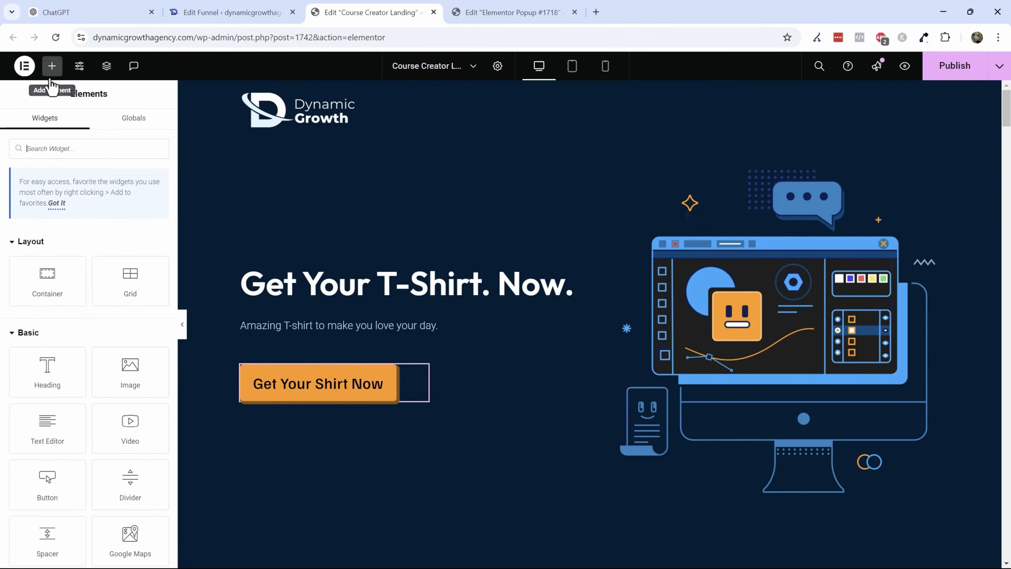
{"action": "type", "text": "button"}
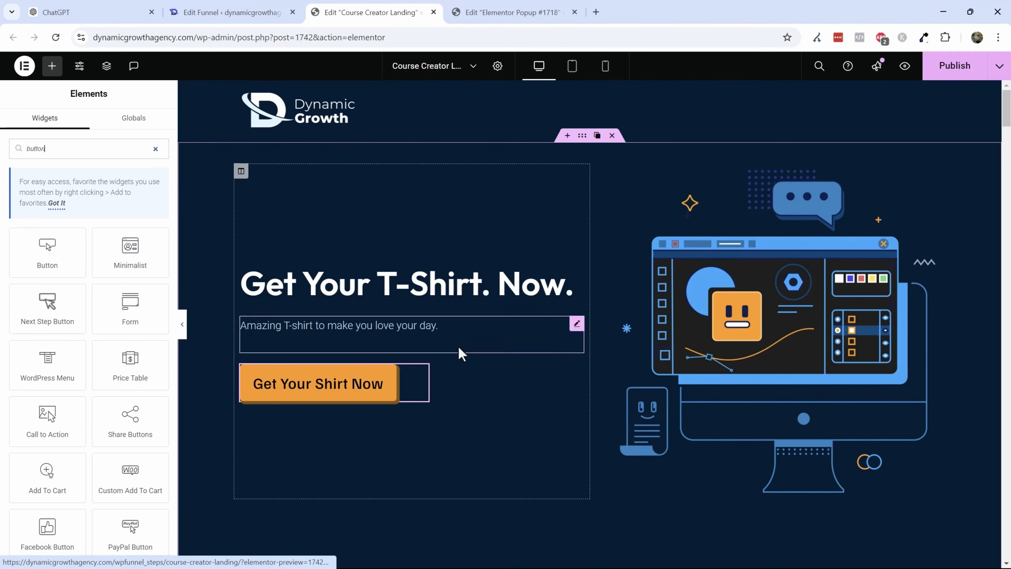
{"action": "left_click", "coordinate": [324, 386]}
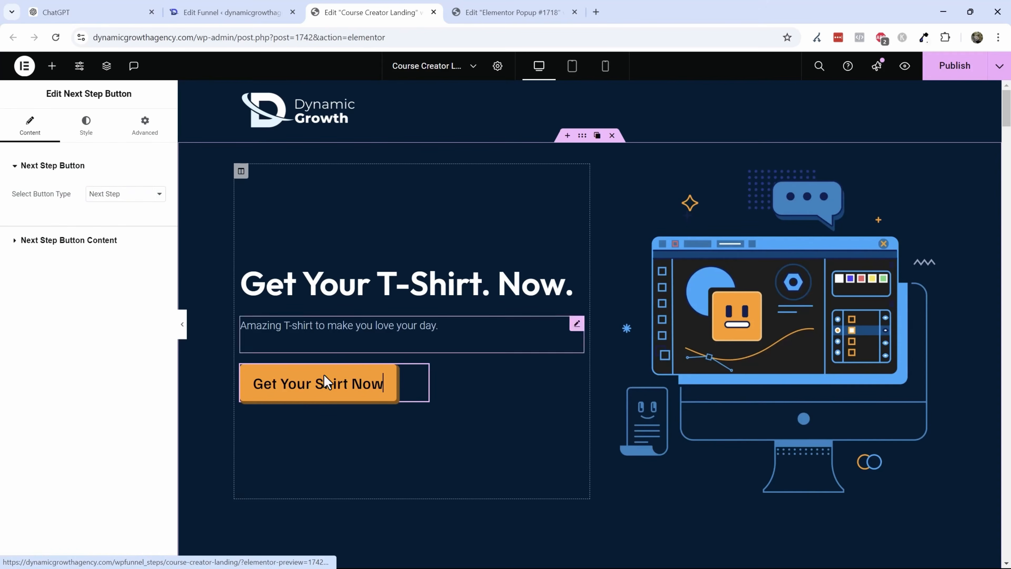
- Replace the hero illustration with the 'KIND IS THE NEW COOL' T-shirt photo and set its right margin to 0
{"action": "left_click", "coordinate": [745, 286]}
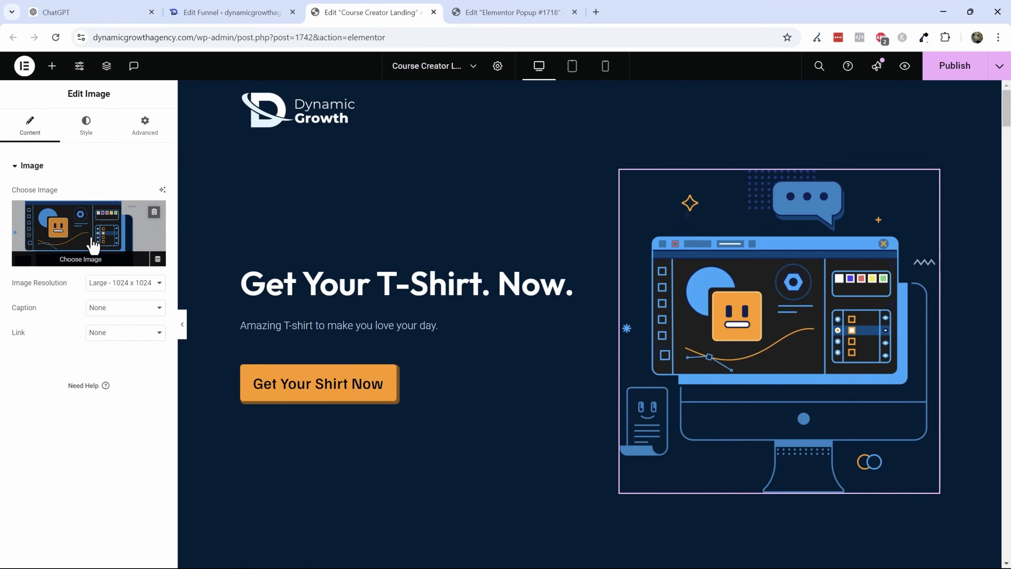
{"action": "left_click", "coordinate": [70, 231]}
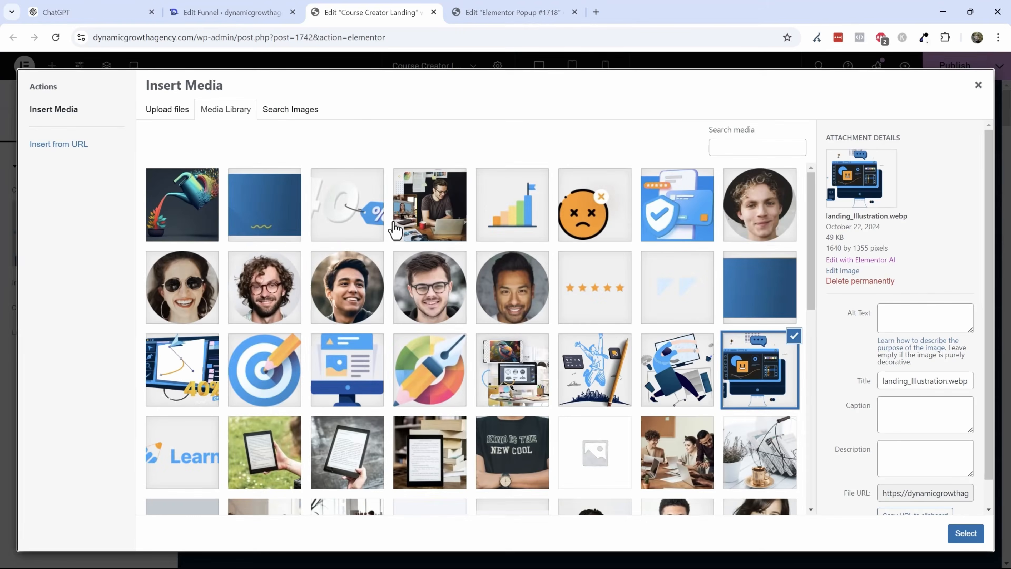
{"action": "scroll", "coordinate": [484, 305], "scroll_direction": "down", "scroll_amount": 5}
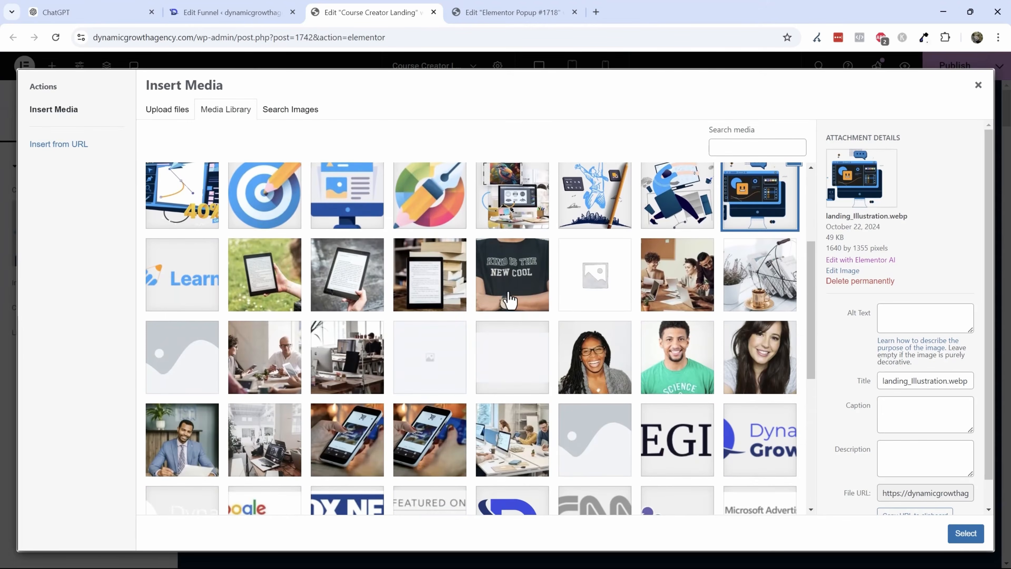
{"action": "left_click", "coordinate": [514, 296]}
{"action": "left_click", "coordinate": [966, 533]}
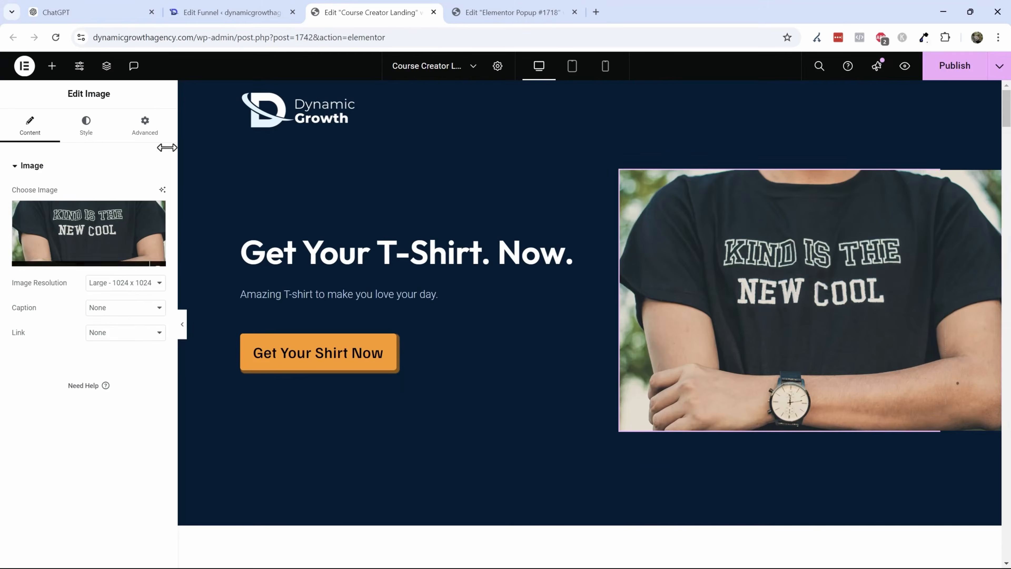
{"action": "left_click", "coordinate": [144, 127]}
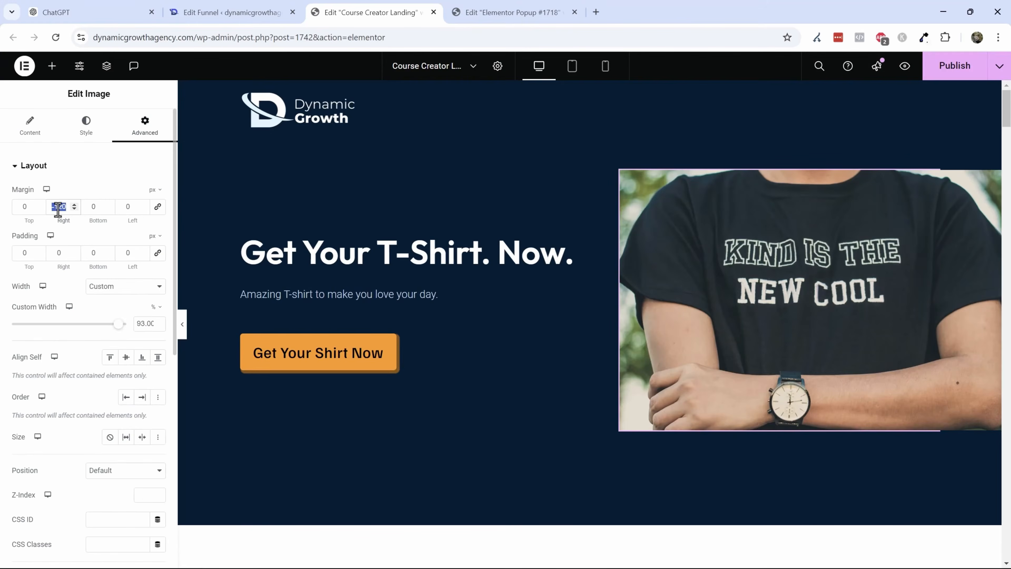
{"action": "type", "text": "0"}
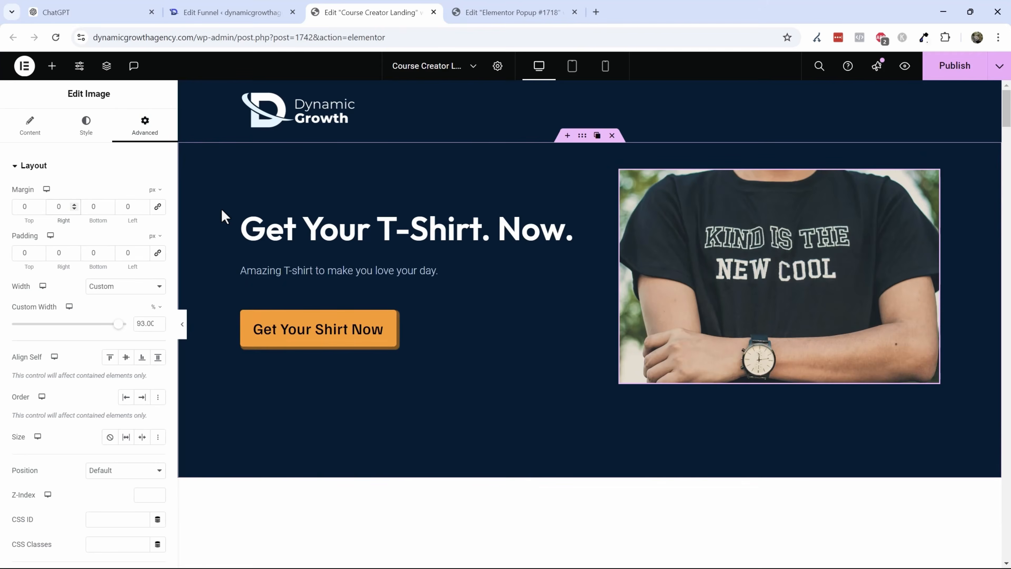
- Set the top margin of the paragraph under the 'Tired of Being Passed Over' heading to 0
{"action": "scroll", "coordinate": [601, 339], "scroll_direction": "down", "scroll_amount": 3}
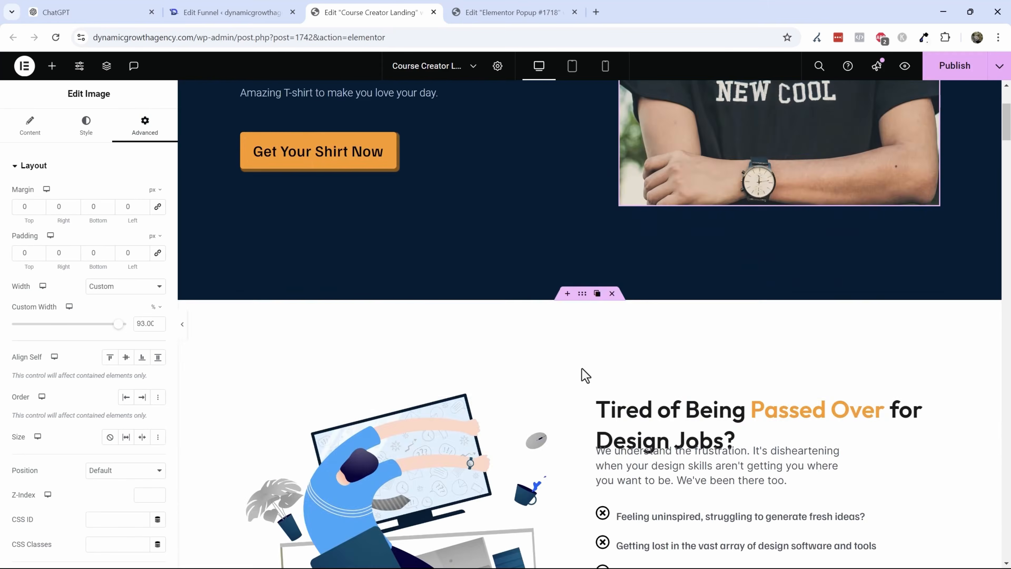
{"action": "scroll", "coordinate": [572, 386], "scroll_direction": "up", "scroll_amount": 3}
{"action": "scroll", "coordinate": [535, 370], "scroll_direction": "down", "scroll_amount": 5}
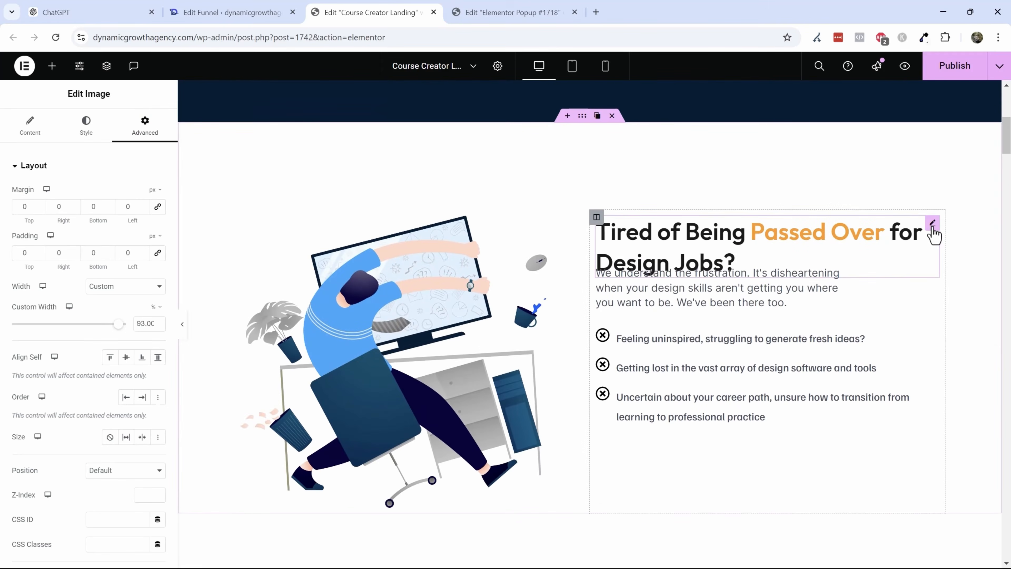
{"action": "left_click", "coordinate": [932, 223]}
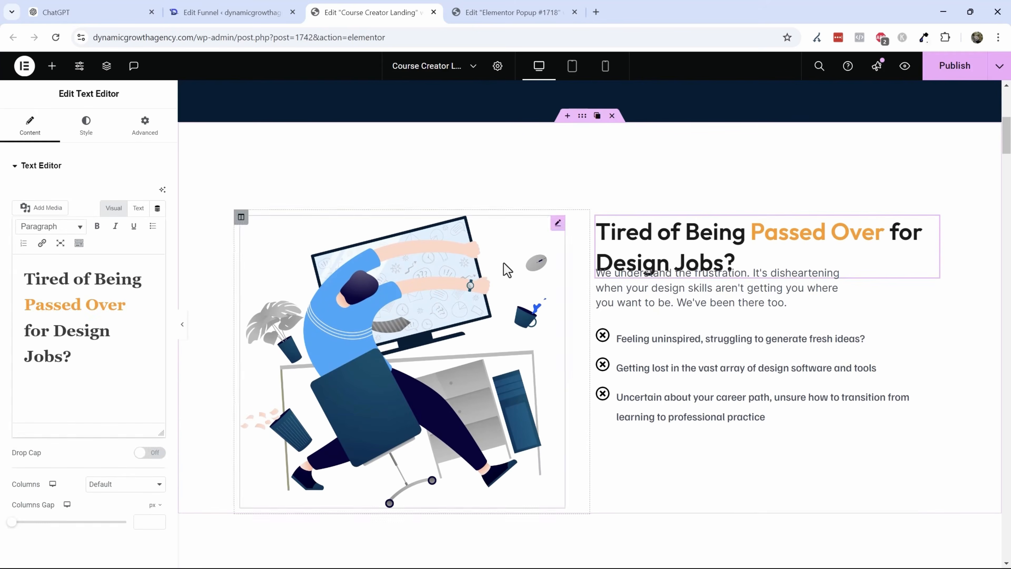
{"action": "left_click", "coordinate": [146, 128]}
{"action": "left_click", "coordinate": [748, 289]}
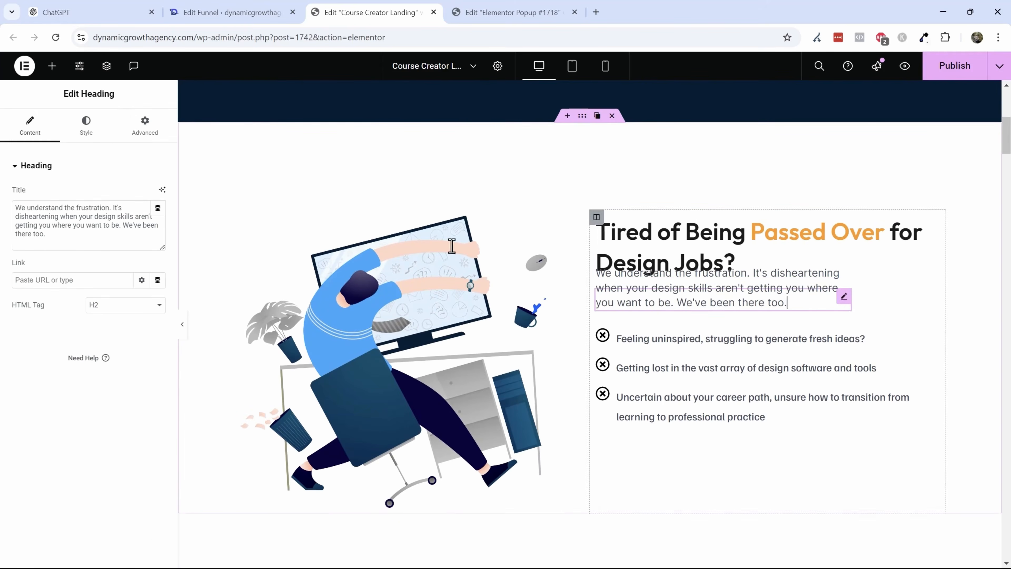
{"action": "left_click", "coordinate": [144, 127]}
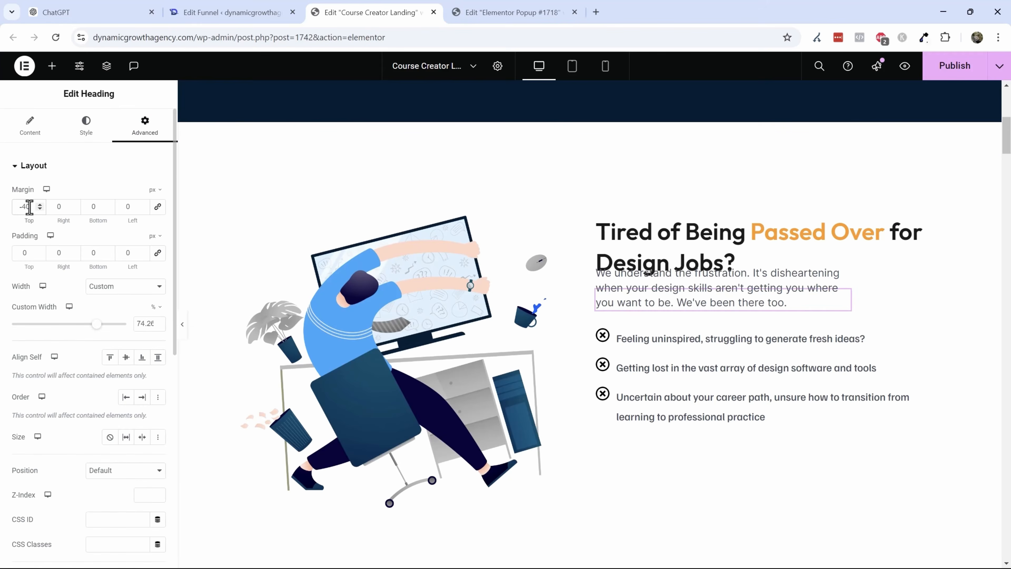
{"action": "type", "text": "0"}
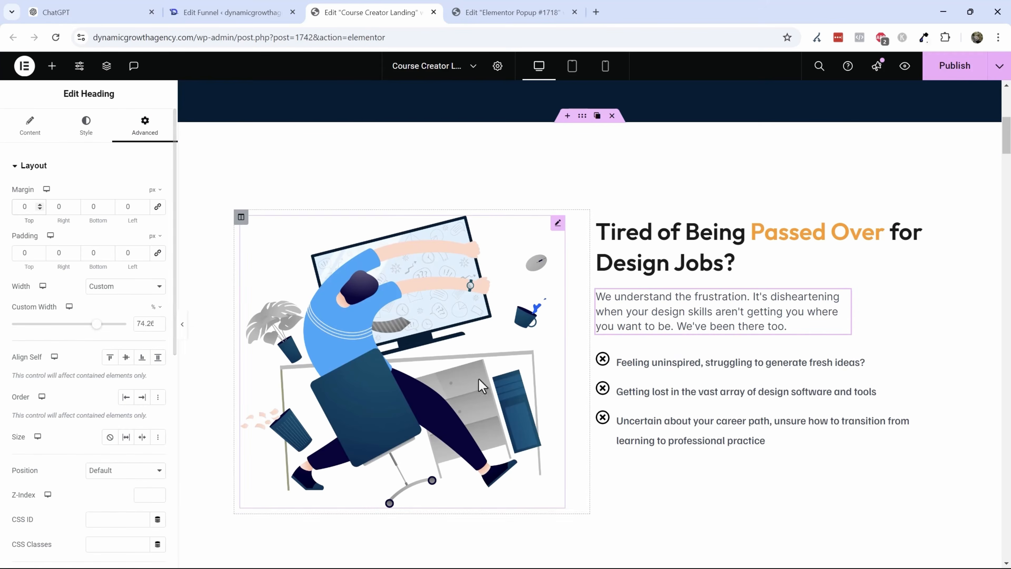
- Set the top margin of the paragraph under the 'From Vision to Victory' heading to 0
{"action": "scroll", "coordinate": [544, 223], "scroll_direction": "up", "scroll_amount": 4}
{"action": "scroll", "coordinate": [545, 224], "scroll_direction": "down", "scroll_amount": 6}
{"action": "scroll", "coordinate": [598, 242], "scroll_direction": "down", "scroll_amount": 6}
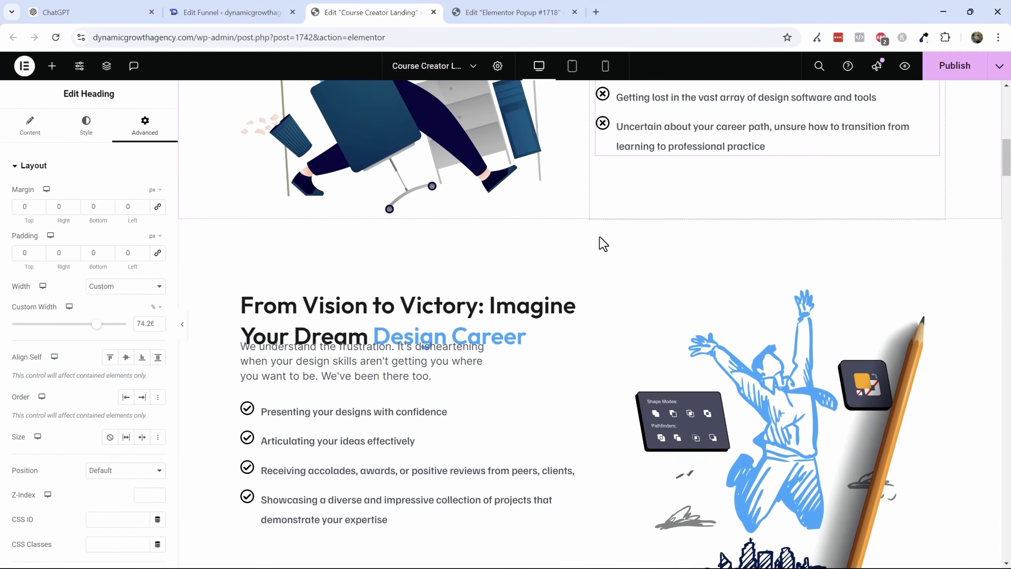
{"action": "left_click", "coordinate": [277, 247]}
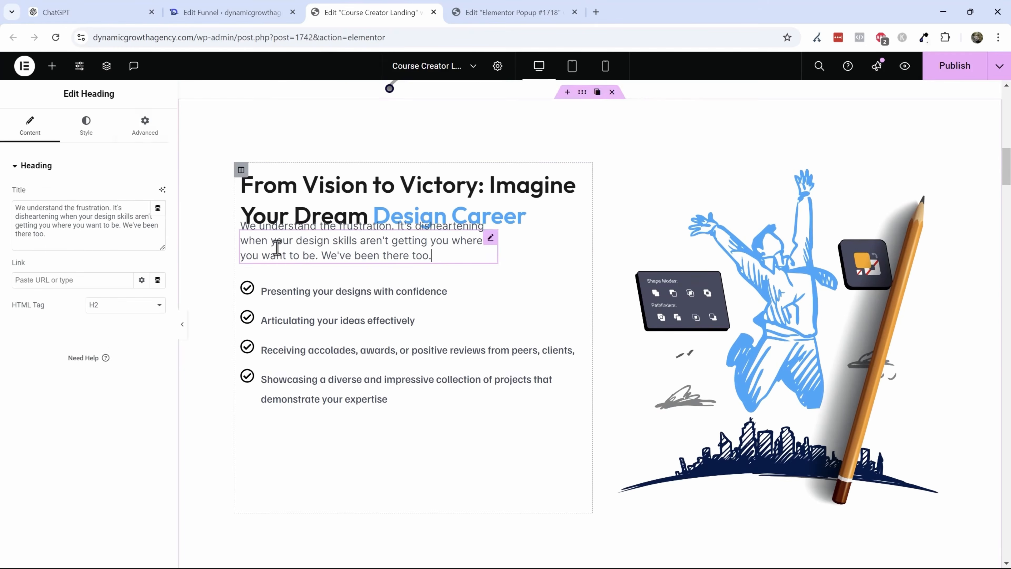
{"action": "left_click", "coordinate": [135, 128]}
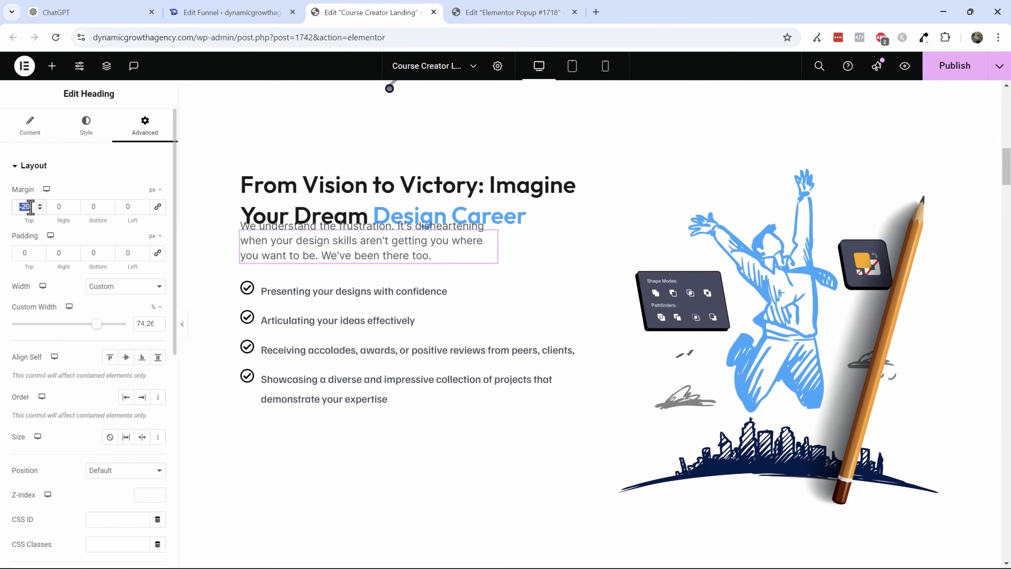
{"action": "type", "text": "0"}
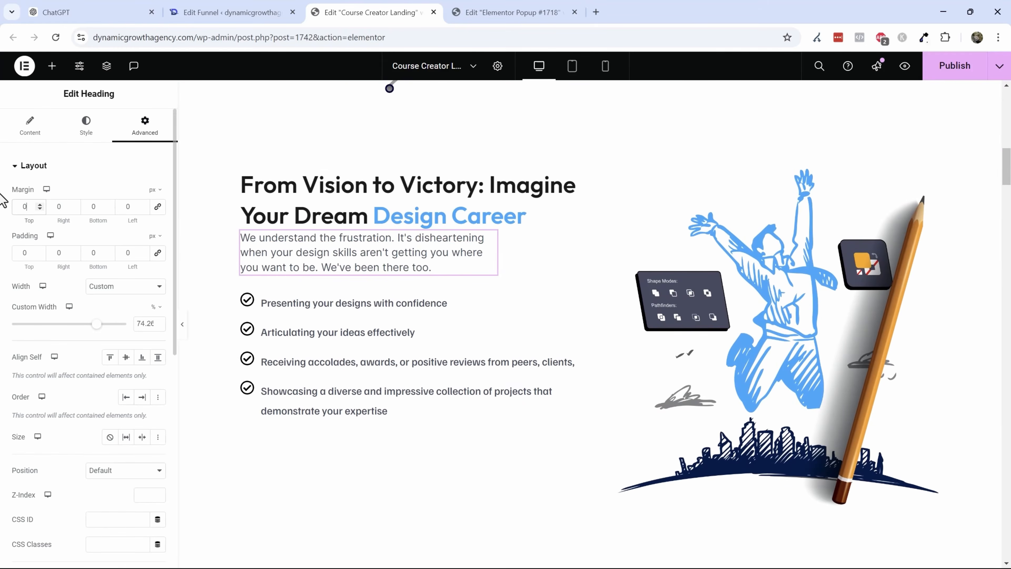
- Set the top margin of the paragraph under the 'Bridging Creativity' heading to 20
{"action": "left_click", "coordinate": [498, 194]}
{"action": "scroll", "coordinate": [628, 234], "scroll_direction": "down", "scroll_amount": 12}
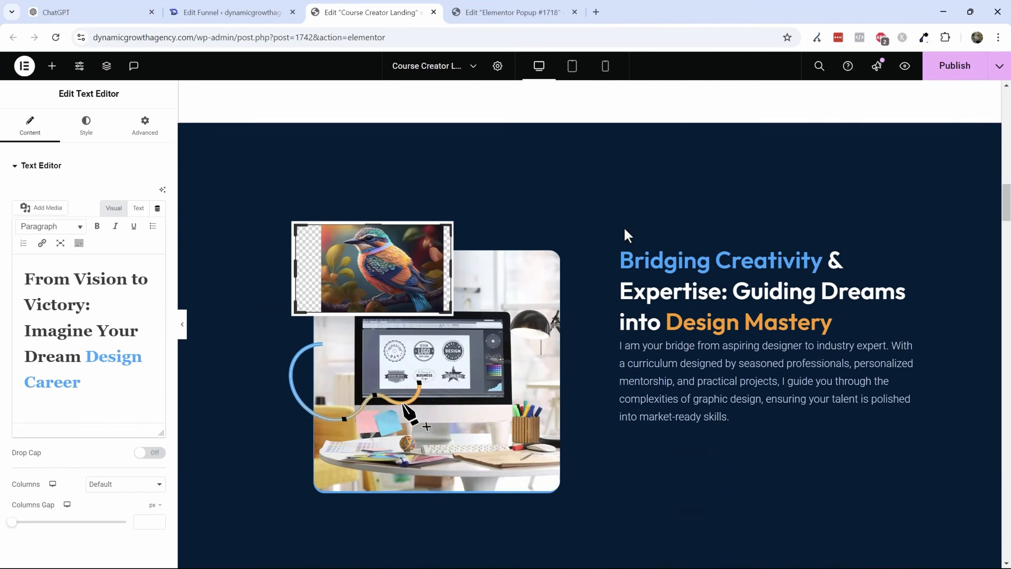
{"action": "left_click", "coordinate": [675, 265]}
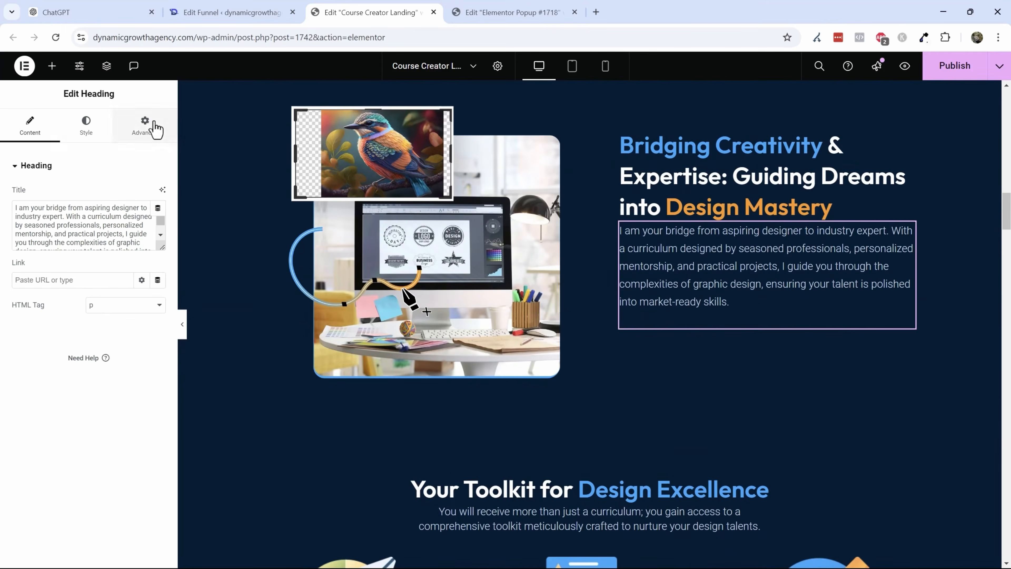
{"action": "left_click", "coordinate": [155, 127]}
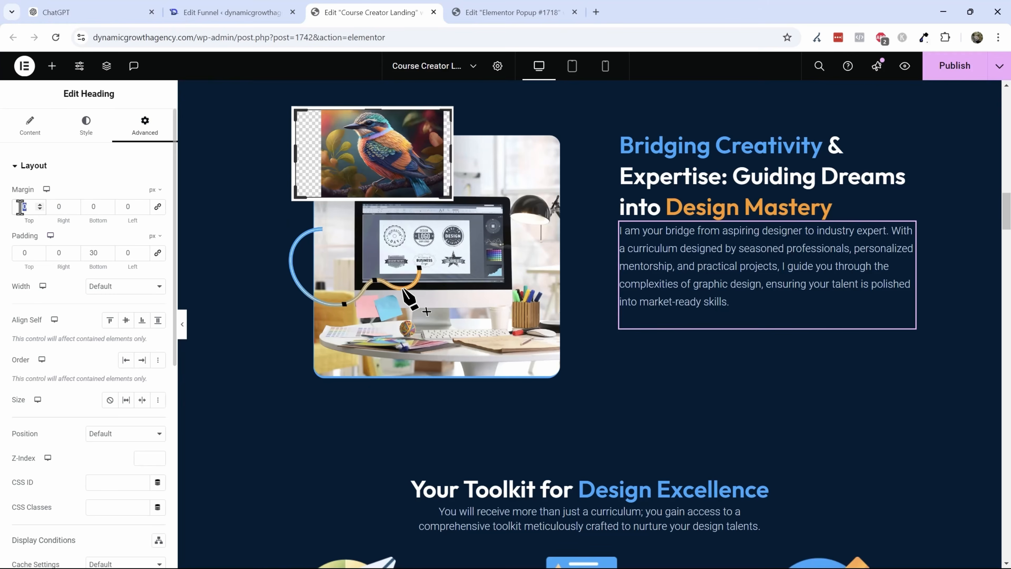
{"action": "type", "text": "20"}
- Scroll through the remaining landing page sections down to the FAQ area
{"action": "scroll", "coordinate": [343, 402], "scroll_direction": "down", "scroll_amount": 10}
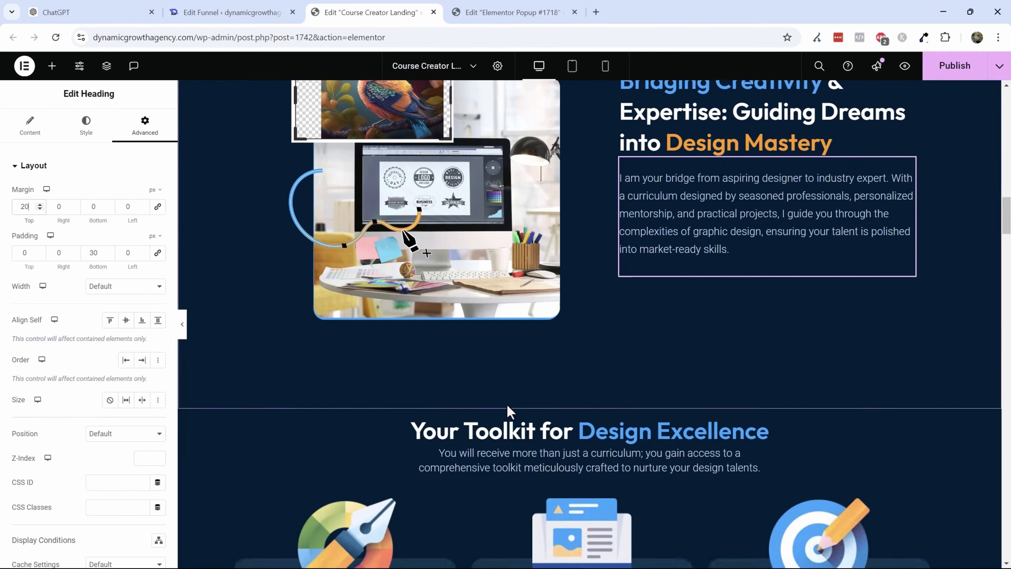
{"action": "scroll", "coordinate": [680, 278], "scroll_direction": "down", "scroll_amount": 3}
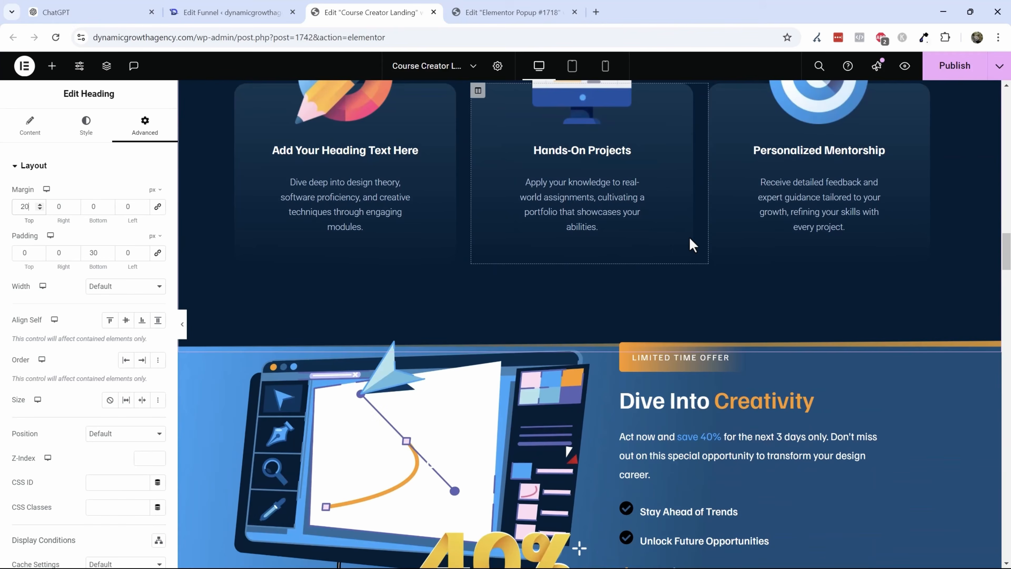
{"action": "scroll", "coordinate": [692, 244], "scroll_direction": "down", "scroll_amount": 6}
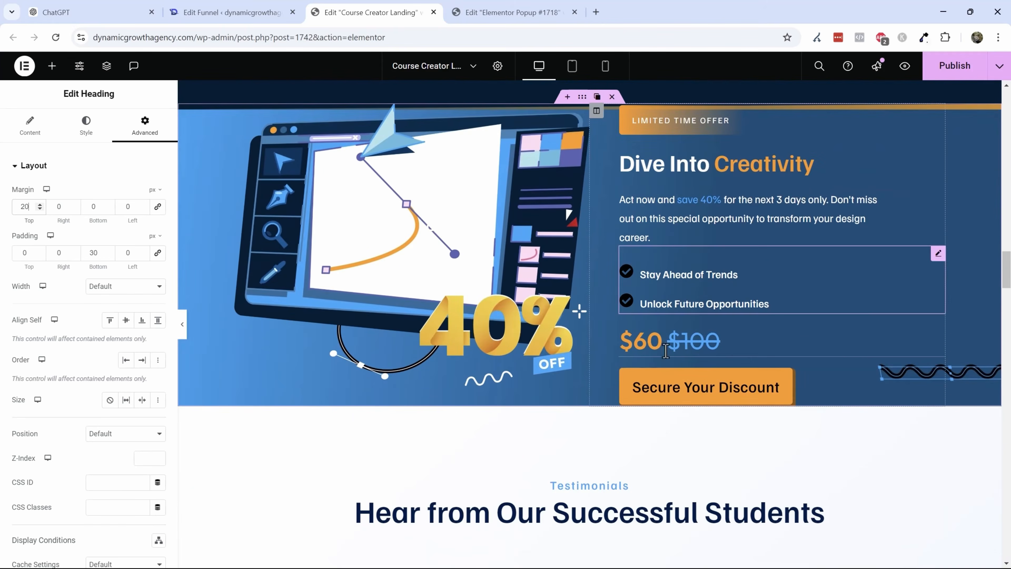
{"action": "scroll", "coordinate": [666, 351], "scroll_direction": "down", "scroll_amount": 5}
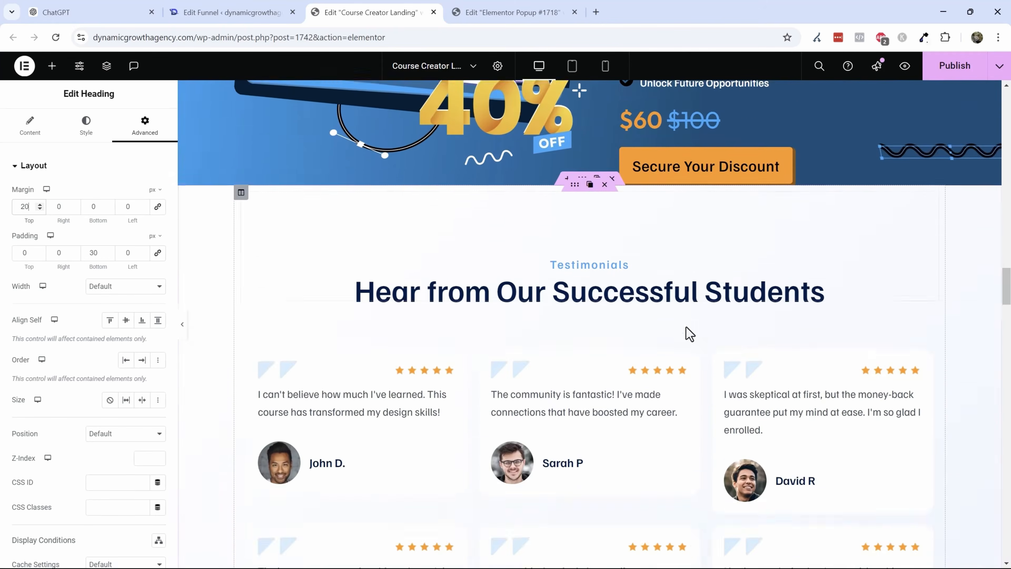
{"action": "scroll", "coordinate": [686, 328], "scroll_direction": "down", "scroll_amount": 15}
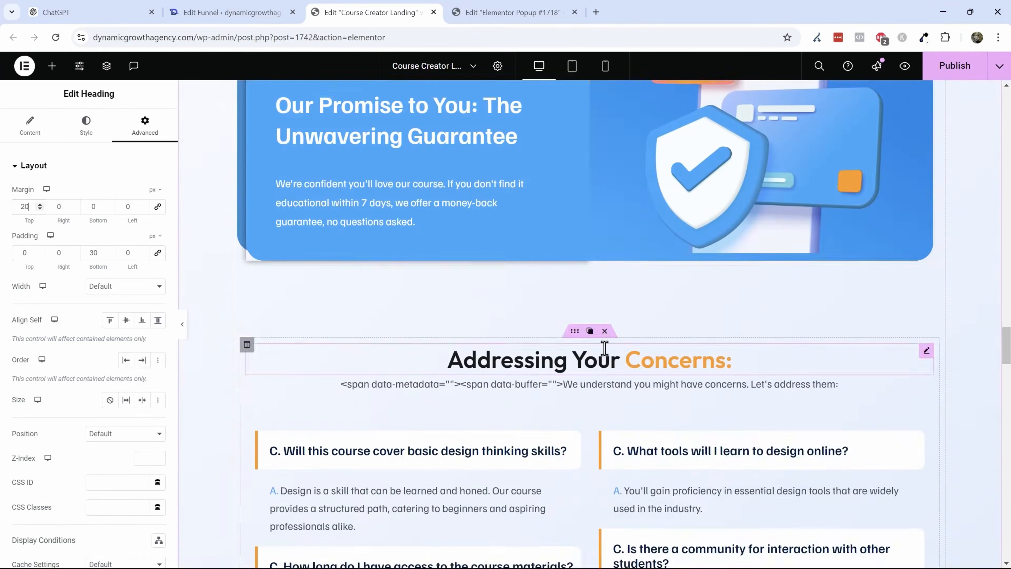
- Scroll through the FAQ, instructor and closing call-to-action sections of the landing page
{"action": "scroll", "coordinate": [605, 347], "scroll_direction": "down", "scroll_amount": 4}
{"action": "left_click", "coordinate": [651, 210]}
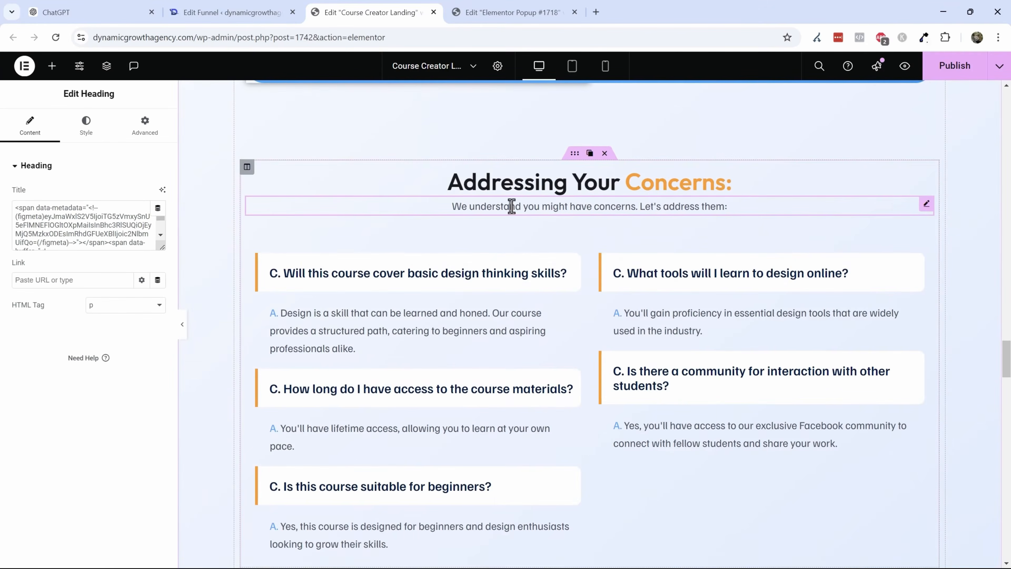
{"action": "left_click", "coordinate": [570, 275]}
{"action": "scroll", "coordinate": [613, 326], "scroll_direction": "down", "scroll_amount": 8}
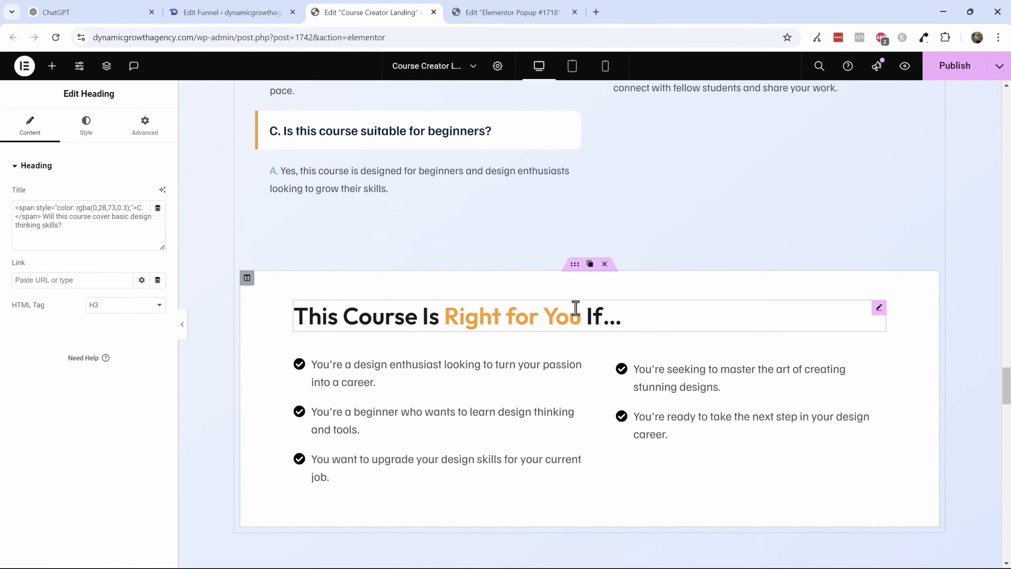
{"action": "scroll", "coordinate": [575, 308], "scroll_direction": "down", "scroll_amount": 17}
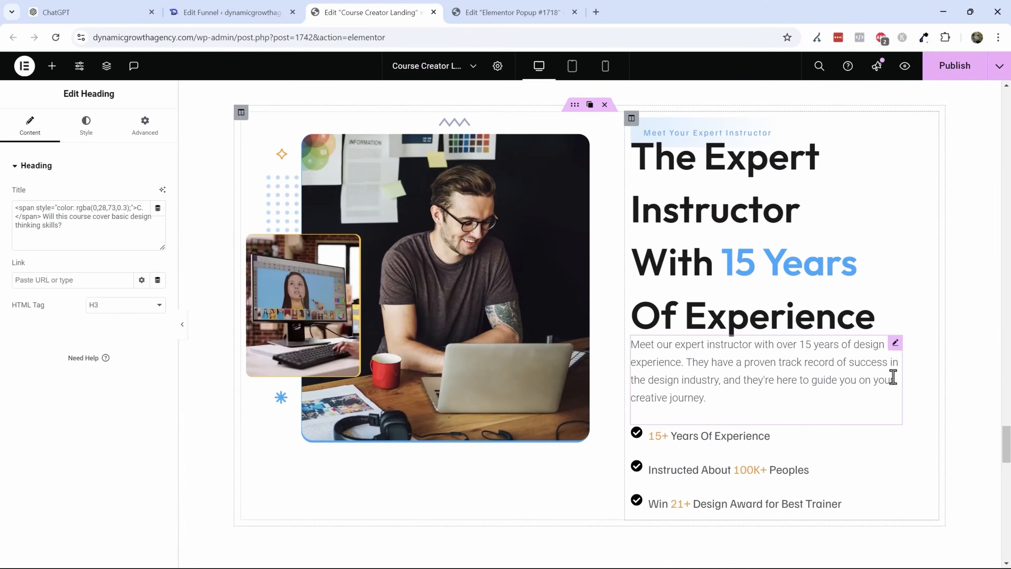
{"action": "scroll", "coordinate": [893, 377], "scroll_direction": "down", "scroll_amount": 20}
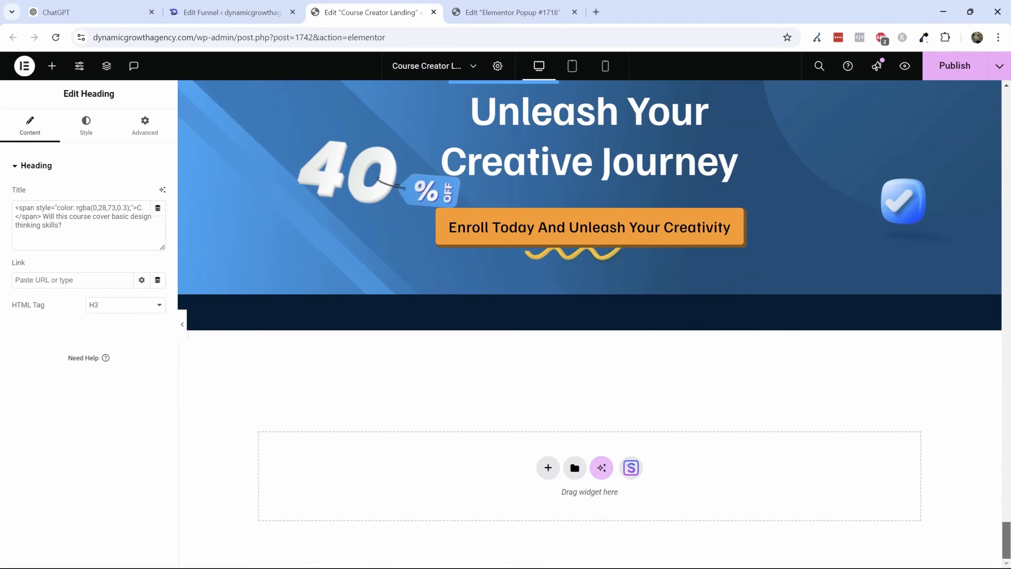
- Return to the top of the landing page and publish it
{"action": "left_click_drag", "start_coordinate": [1007, 538], "coordinate": [1007, 78]}
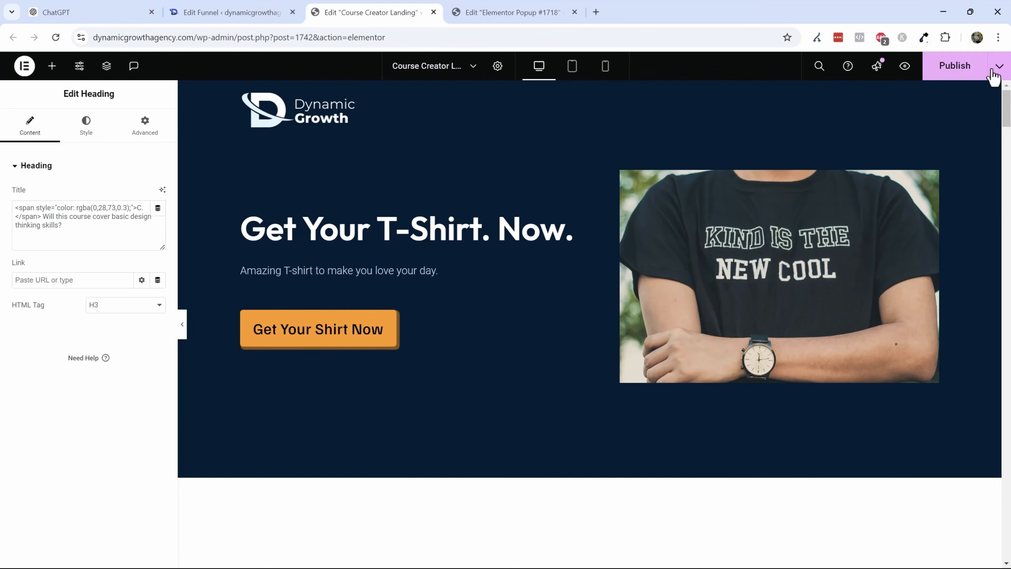
{"action": "left_click", "coordinate": [954, 72]}
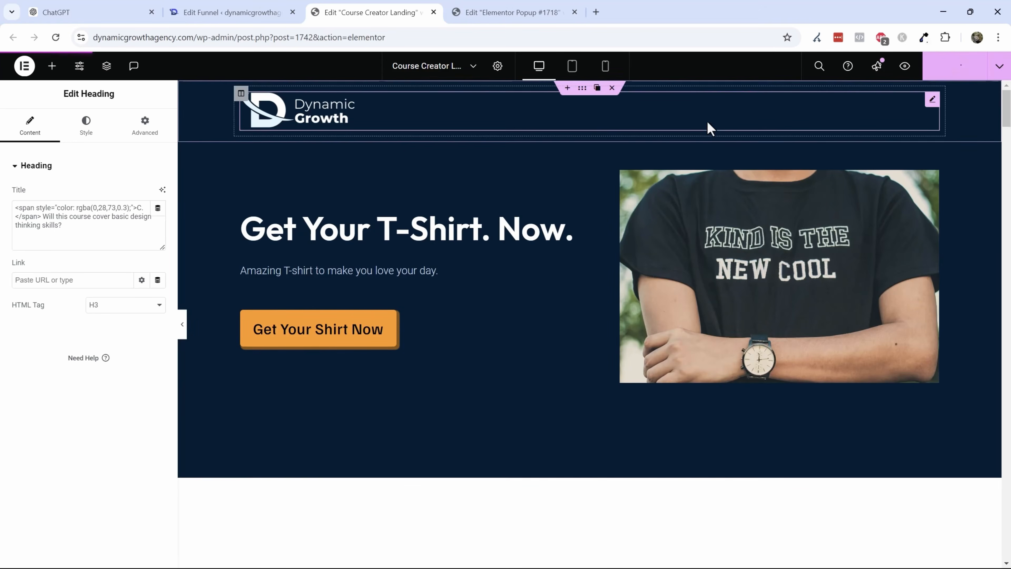
- Close the popup editor tab and open the funnel's checkout step in Elementor
{"action": "left_click", "coordinate": [575, 12]}
{"action": "left_click", "coordinate": [25, 66]}
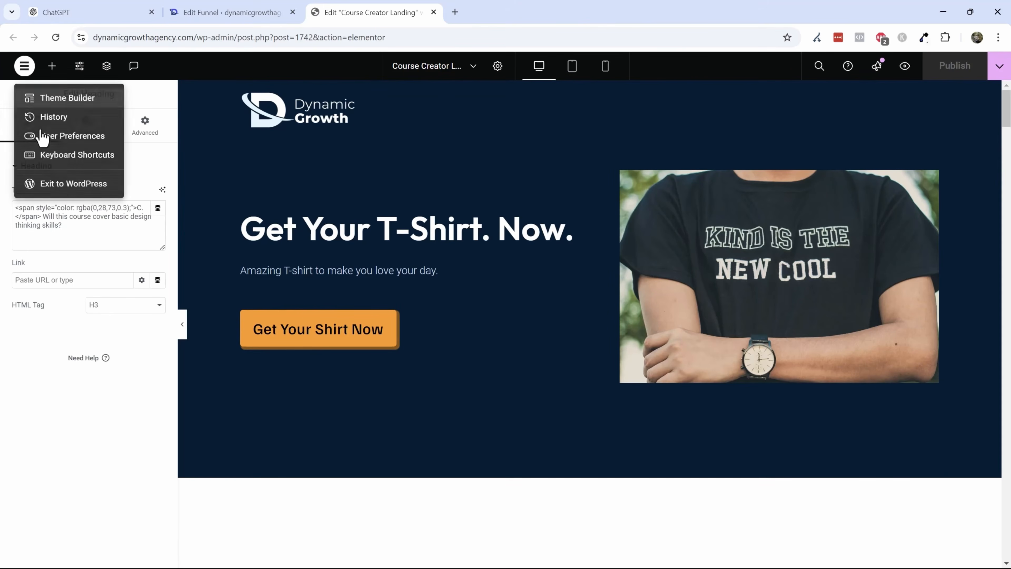
{"action": "left_click", "coordinate": [56, 184]}
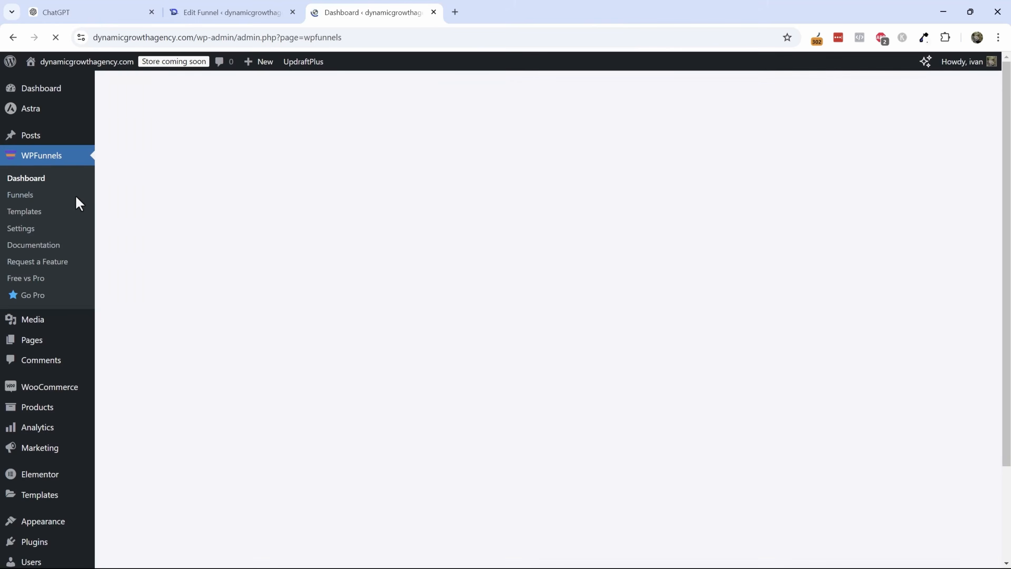
{"action": "left_click", "coordinate": [15, 199]}
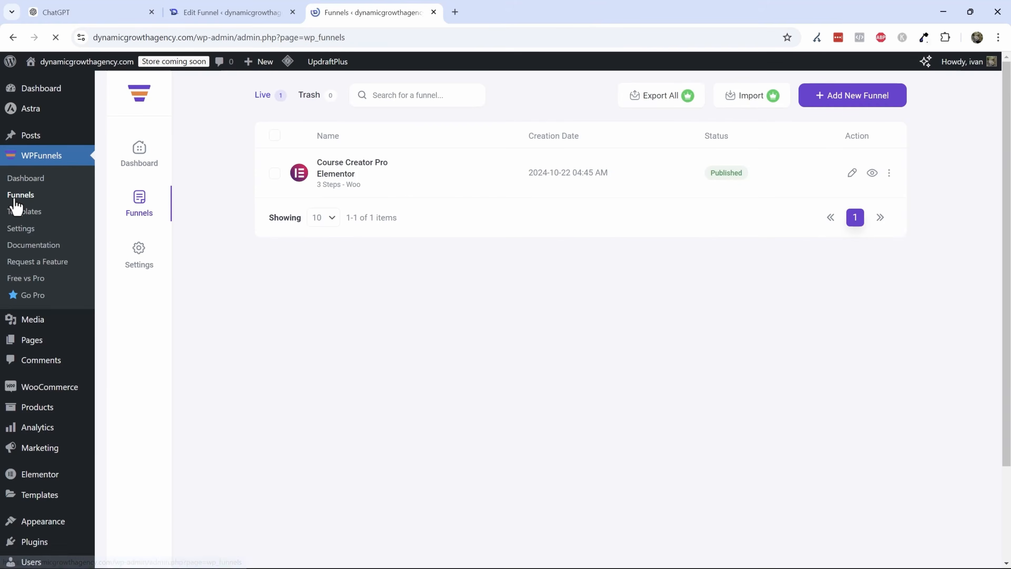
{"action": "left_click", "coordinate": [356, 174]}
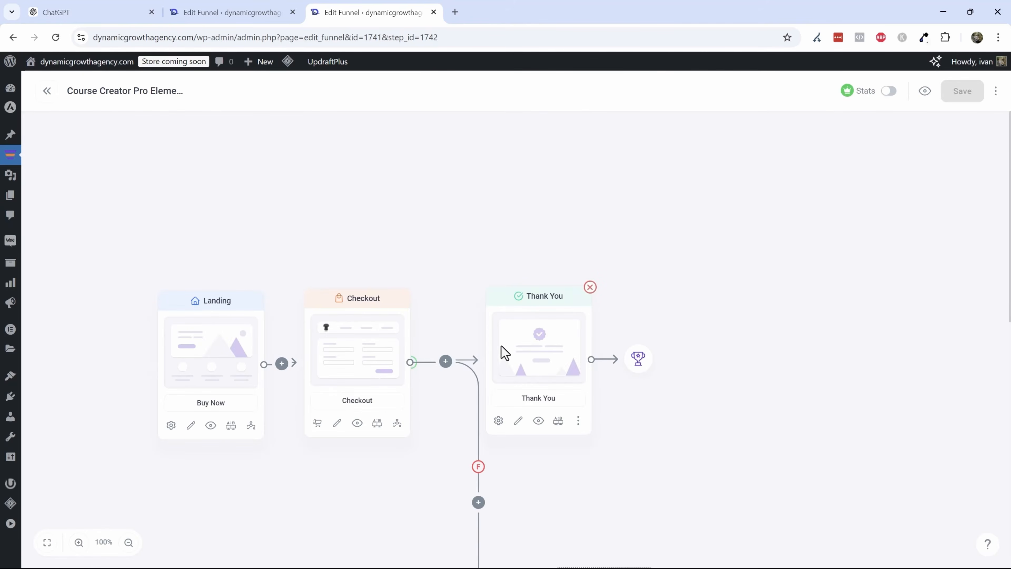
{"action": "left_click", "coordinate": [336, 423]}
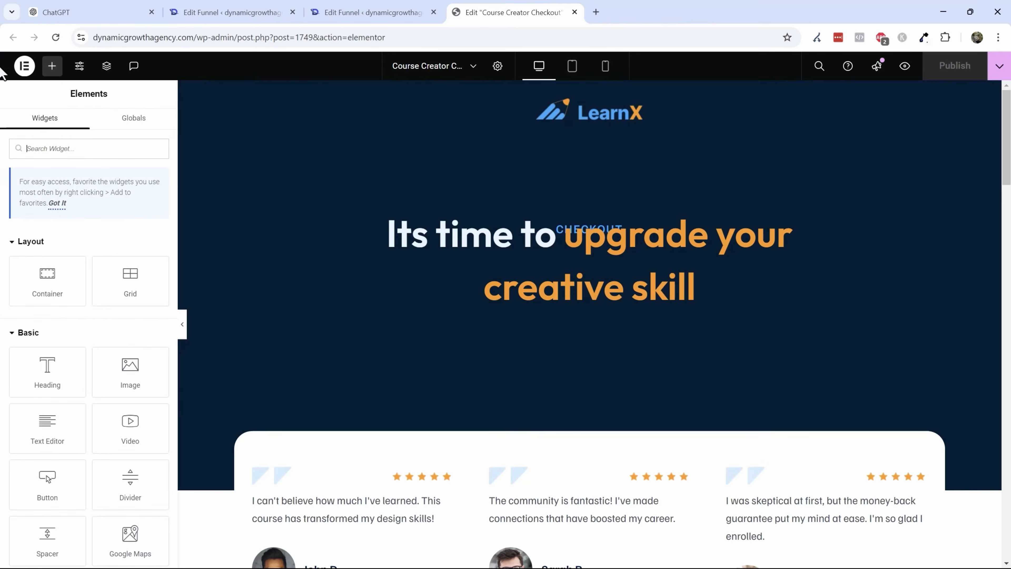
- Exit to the WordPress dashboard and view Elementor's settings and tools pages
{"action": "left_click", "coordinate": [24, 65]}
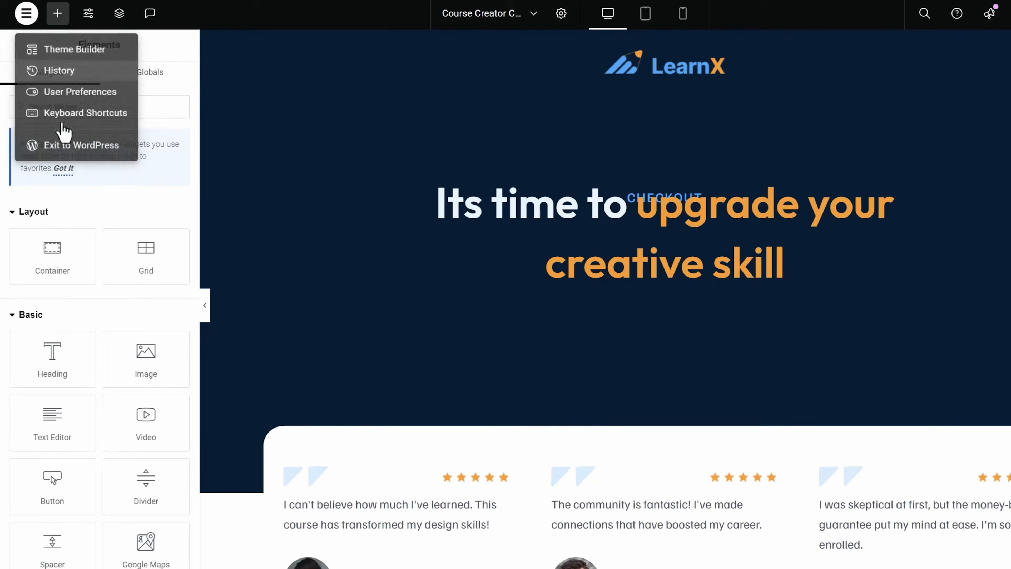
{"action": "left_click", "coordinate": [79, 155]}
{"action": "mouse_move", "coordinate": [81, 382]}
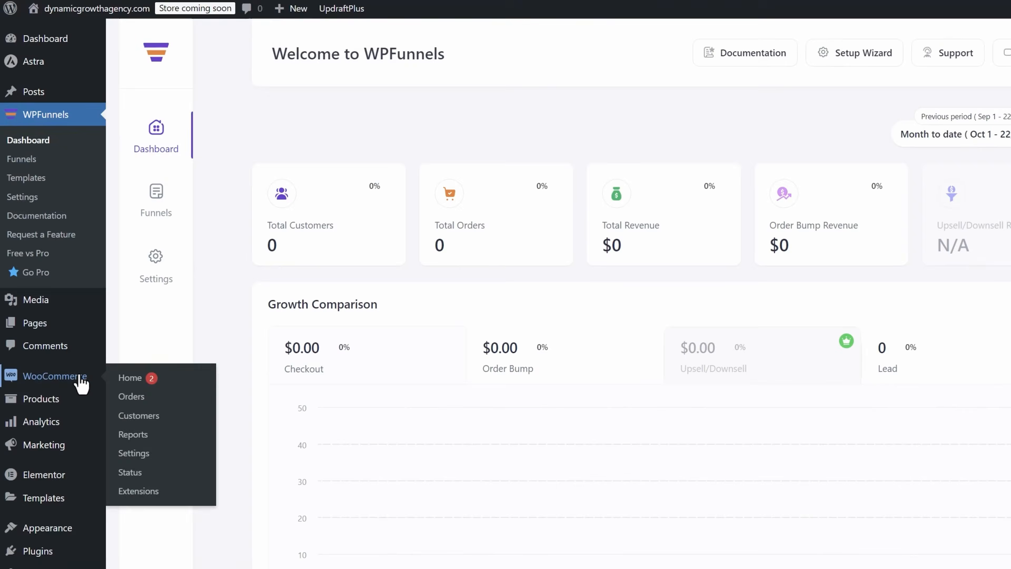
{"action": "scroll", "coordinate": [63, 311], "scroll_direction": "down", "scroll_amount": 3}
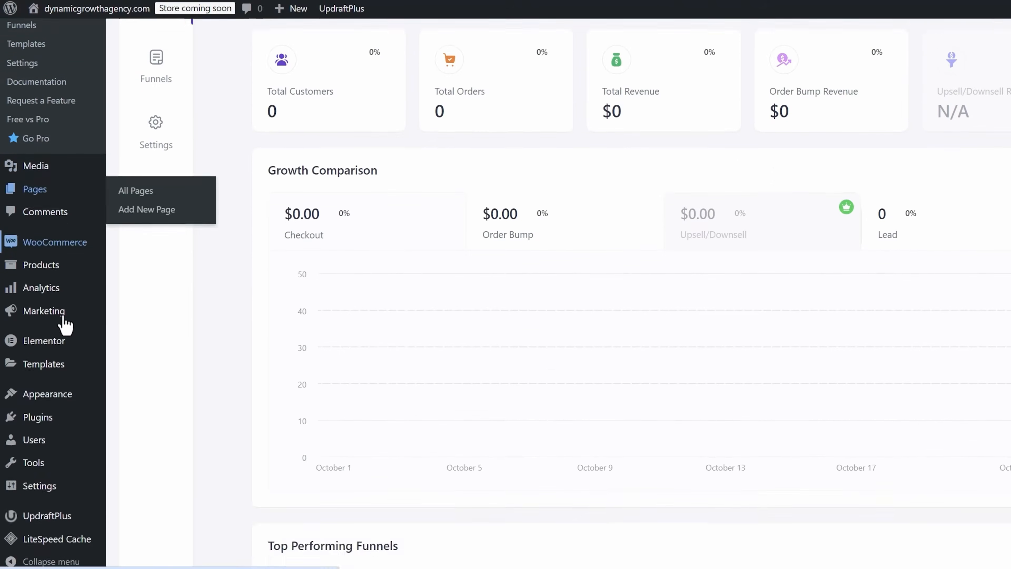
{"action": "mouse_move", "coordinate": [49, 350]}
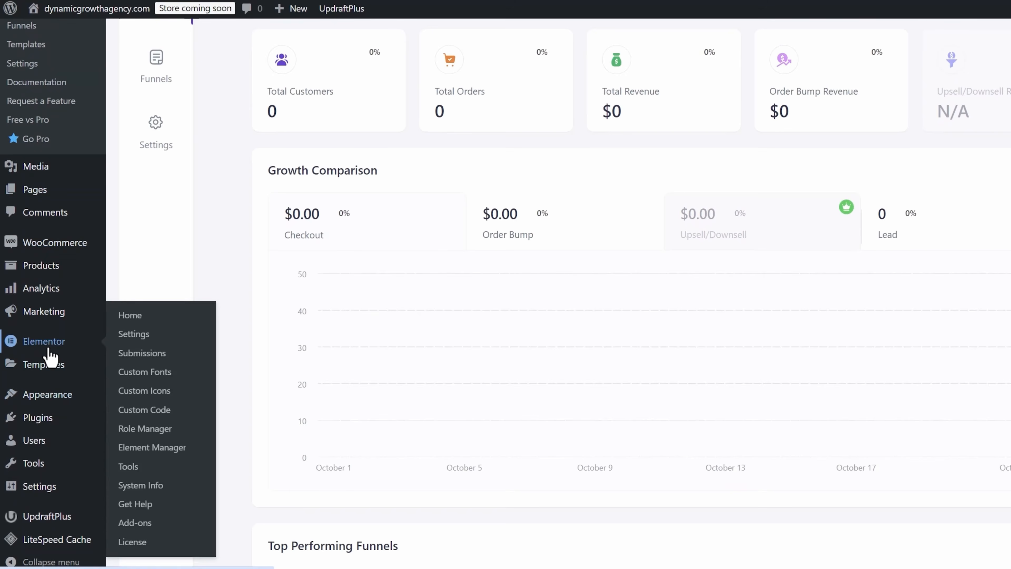
{"action": "left_click", "coordinate": [147, 341]}
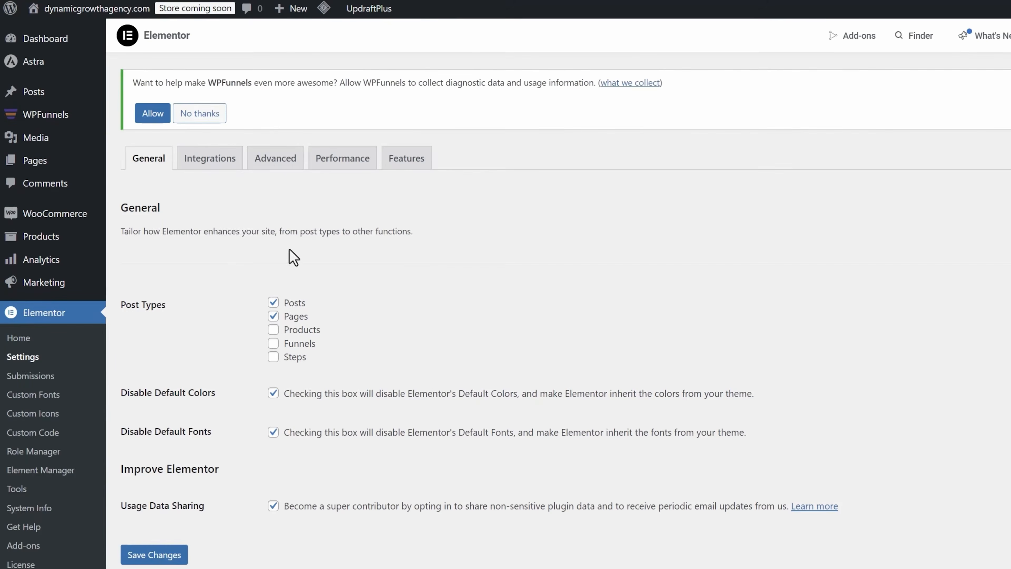
{"action": "left_click", "coordinate": [39, 493]}
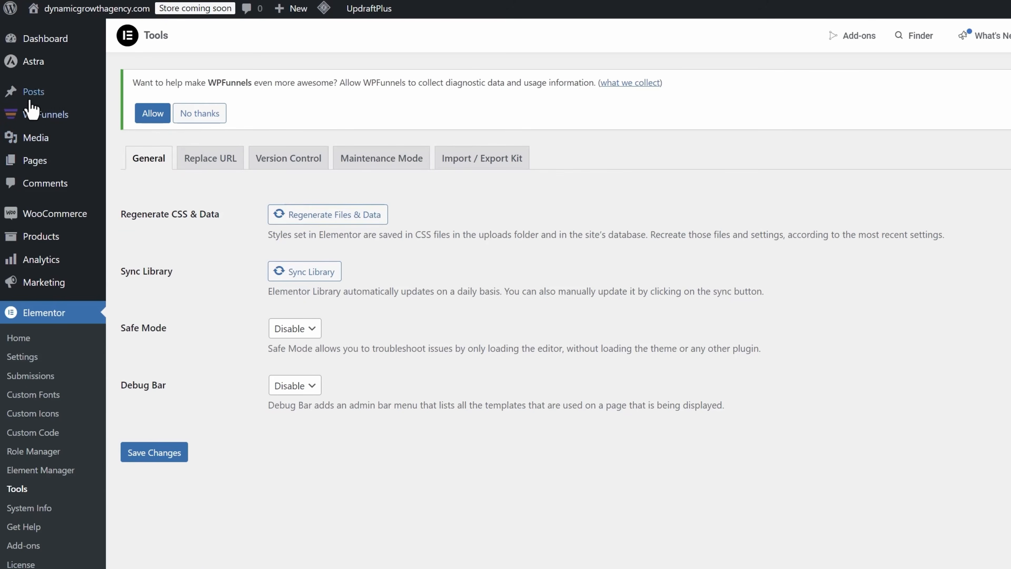
- Reopen the Course Creator Pro funnel's checkout step in Elementor
{"action": "mouse_move", "coordinate": [56, 130]}
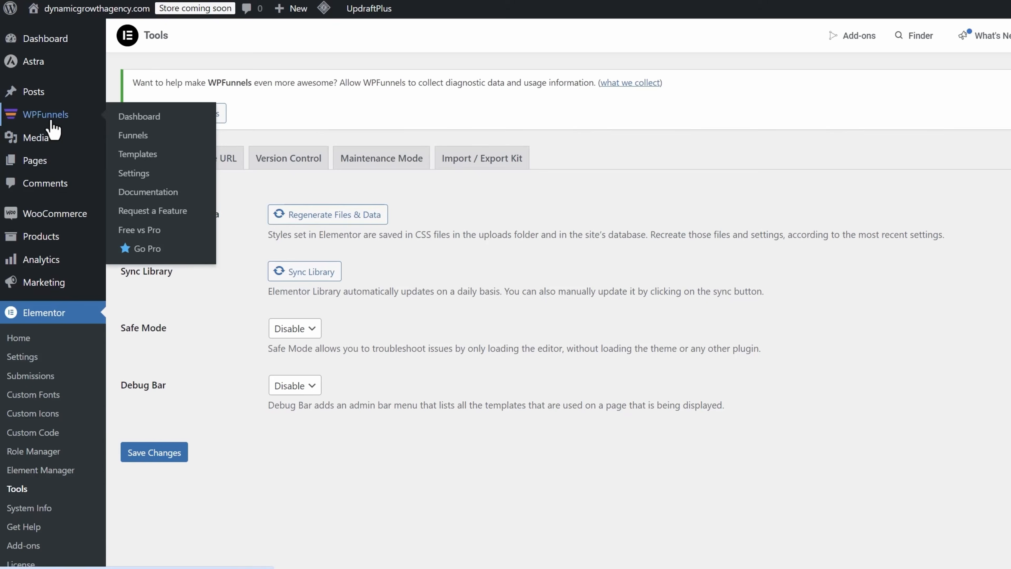
{"action": "left_click", "coordinate": [138, 135]}
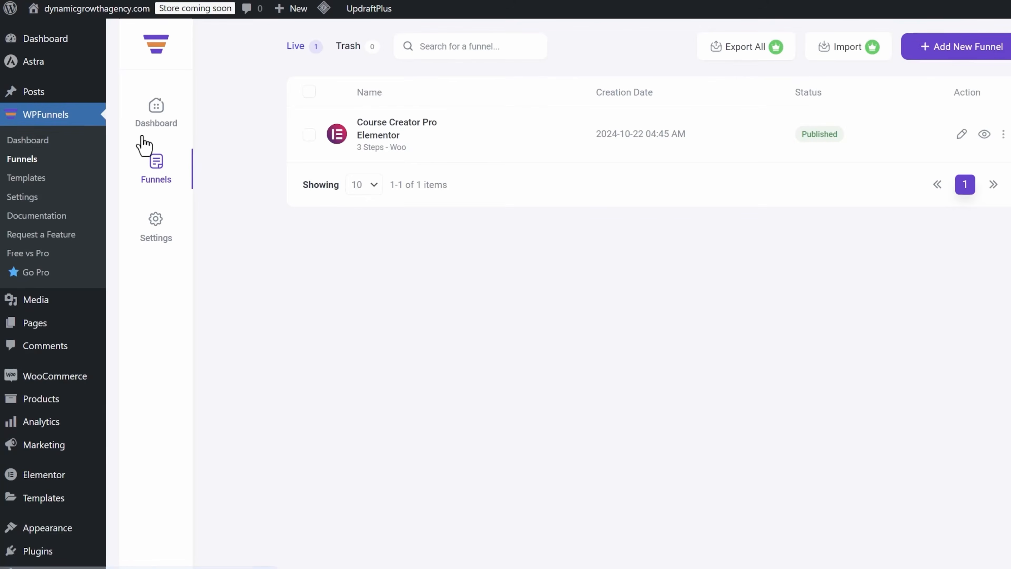
{"action": "left_click", "coordinate": [395, 138]}
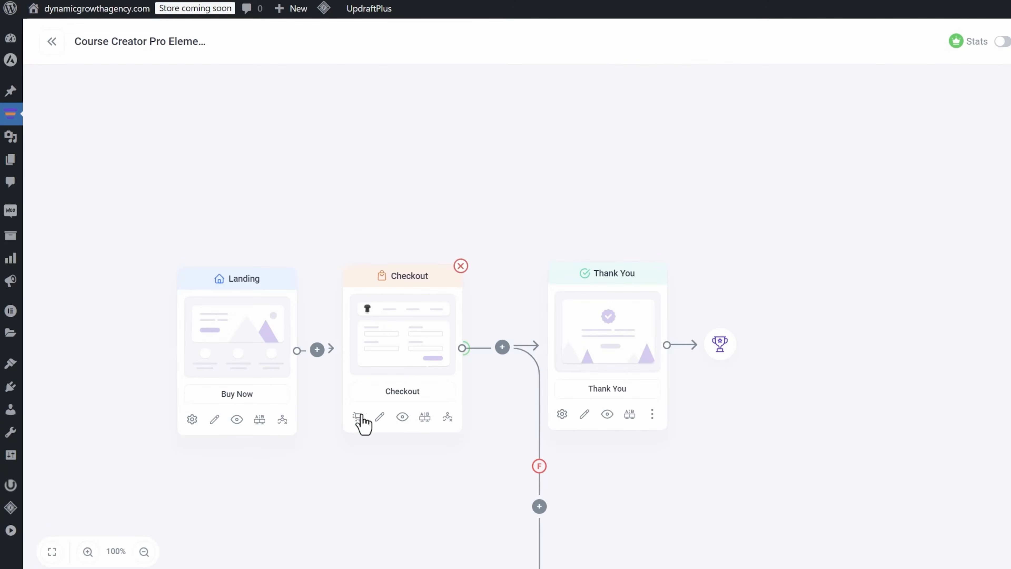
{"action": "left_click", "coordinate": [372, 422]}
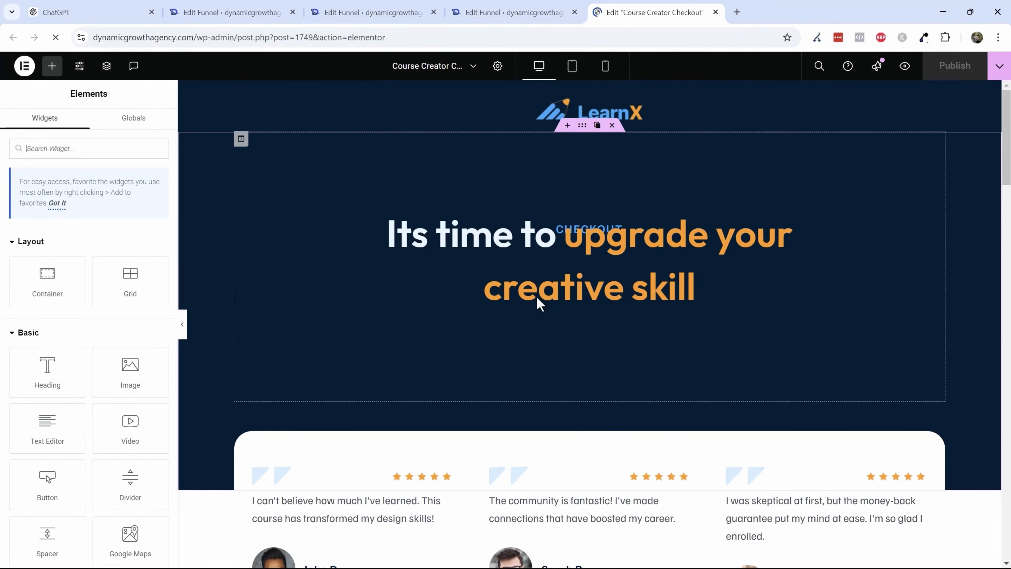
- Replace the checkout page logo with the Logo white image and set its width to 16%
{"action": "left_click", "coordinate": [620, 114]}
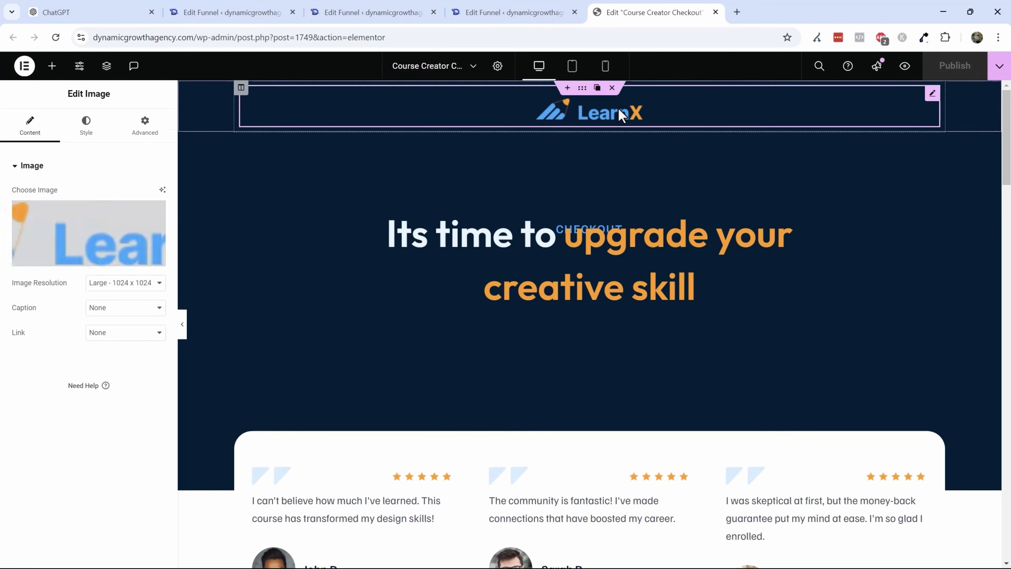
{"action": "left_click", "coordinate": [123, 226]}
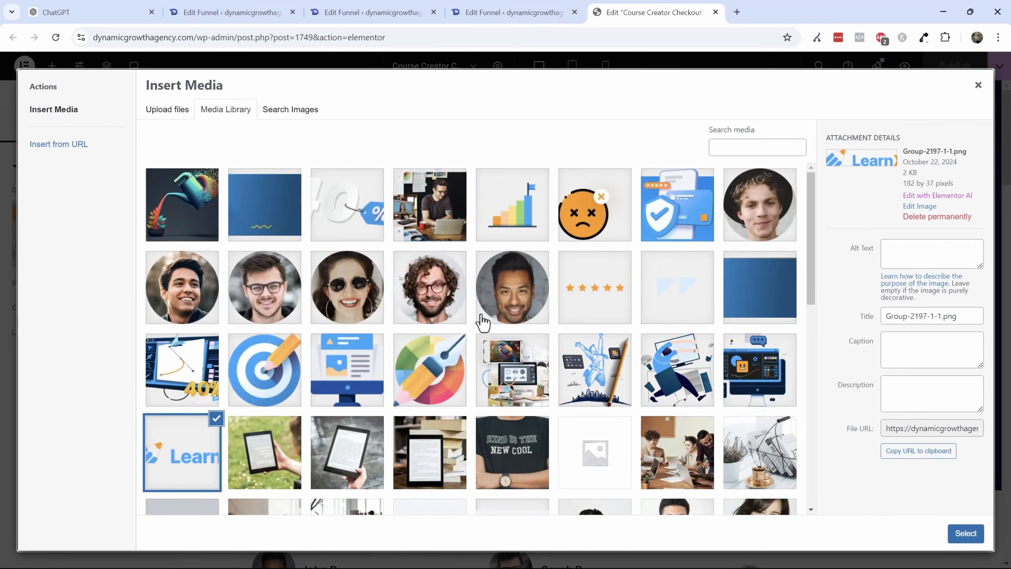
{"action": "scroll", "coordinate": [483, 323], "scroll_direction": "down", "scroll_amount": 10}
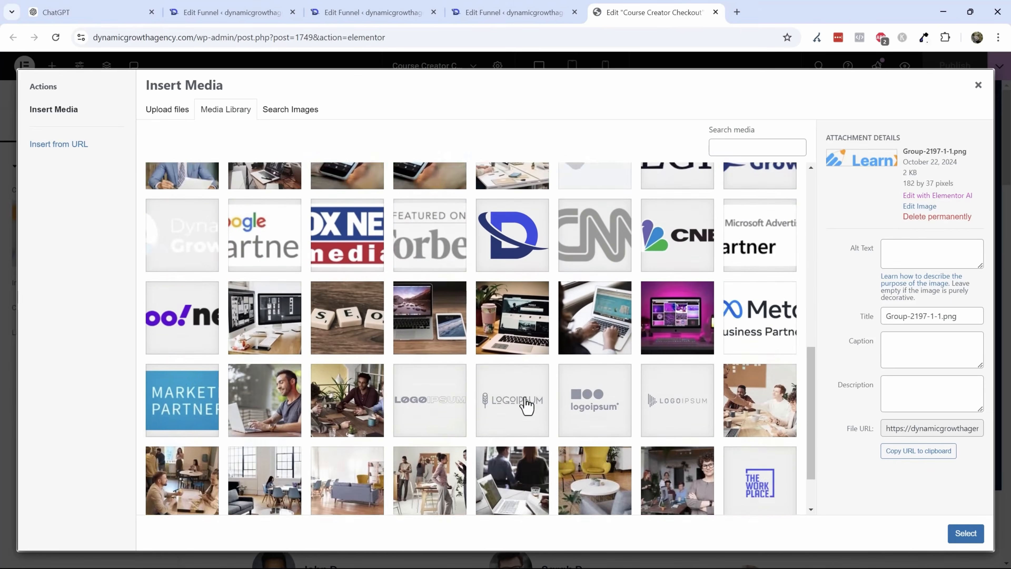
{"action": "scroll", "coordinate": [527, 404], "scroll_direction": "up", "scroll_amount": 1}
{"action": "left_click", "coordinate": [217, 305]}
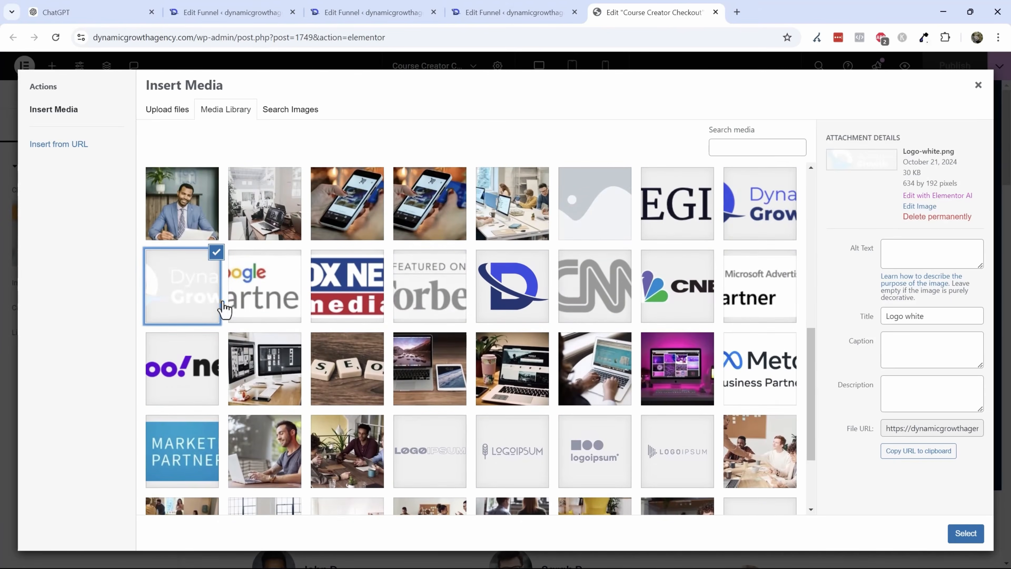
{"action": "left_click", "coordinate": [968, 532]}
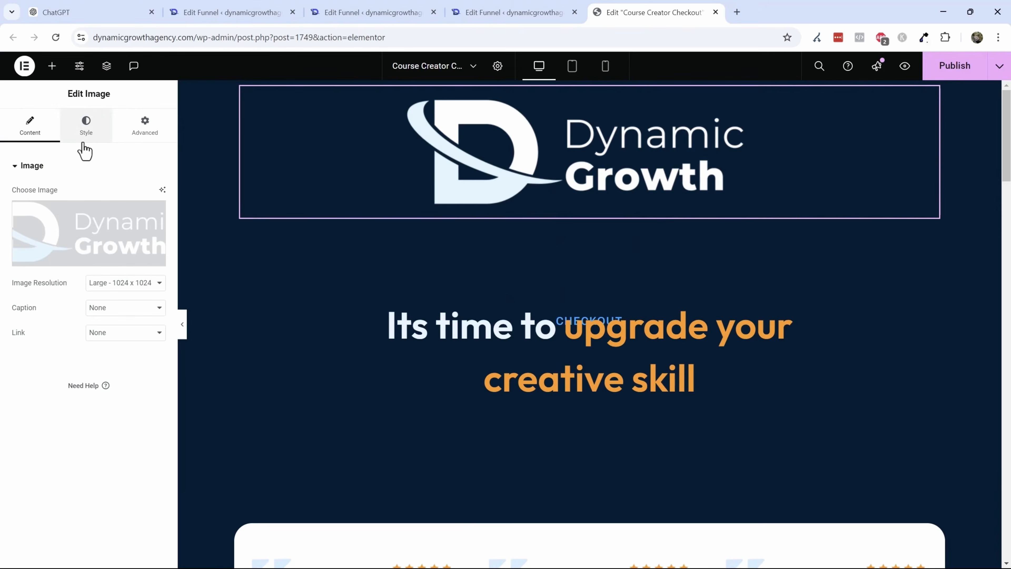
{"action": "left_click", "coordinate": [86, 128]}
{"action": "left_click_drag", "start_coordinate": [12, 233], "coordinate": [26, 242]}
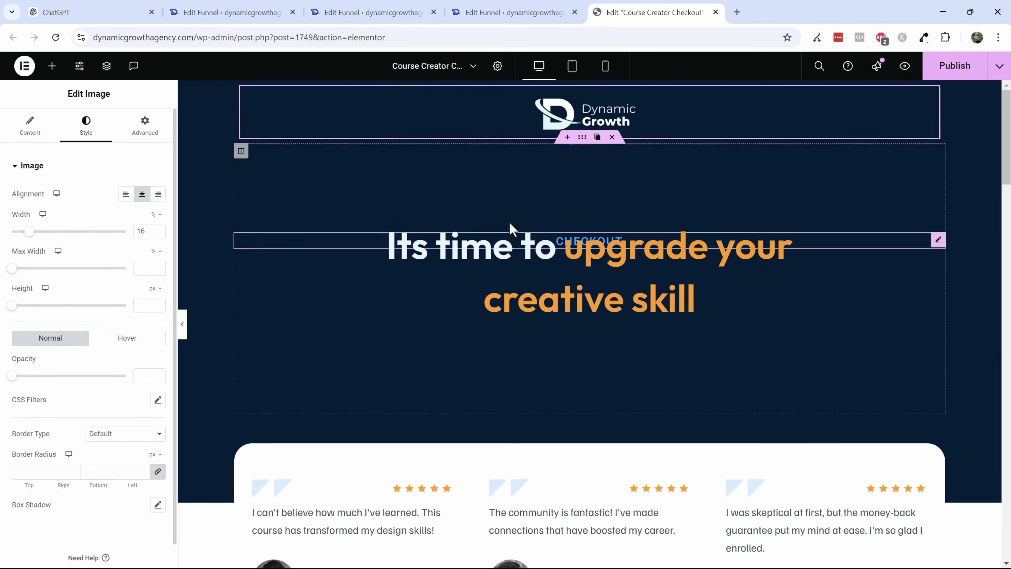
- Set the top margin of the 'Its time to upgrade your creative skill' text to 0
{"action": "left_click", "coordinate": [516, 252]}
{"action": "left_click", "coordinate": [143, 124]}
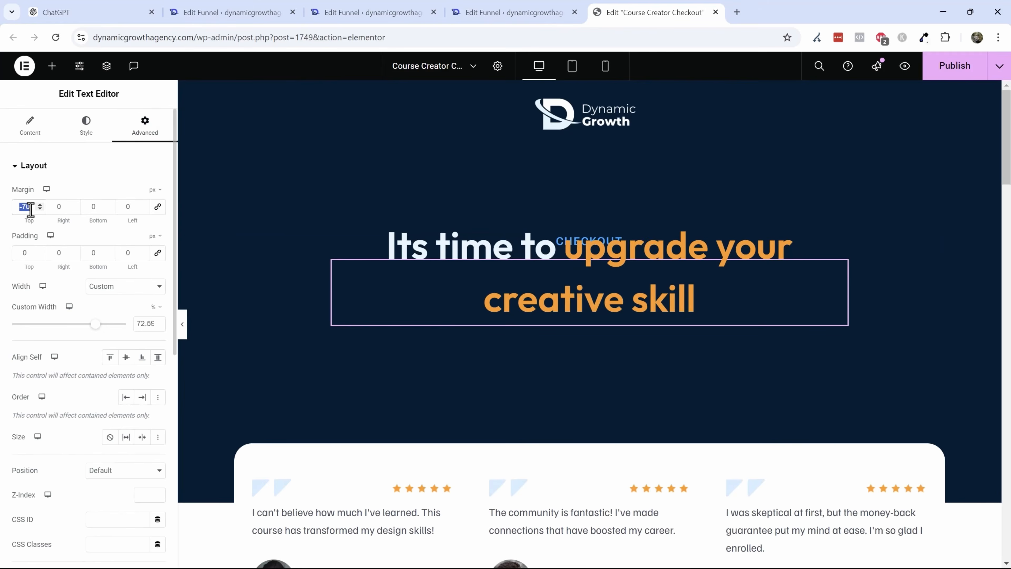
{"action": "type", "text": "0"}
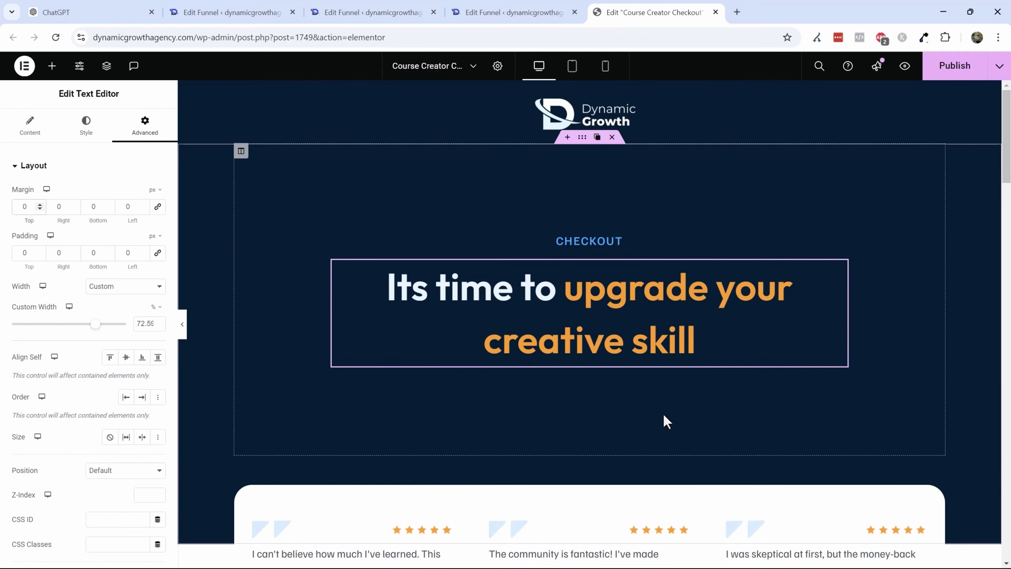
{"action": "scroll", "coordinate": [620, 279], "scroll_direction": "down", "scroll_amount": 3}
{"action": "scroll", "coordinate": [549, 323], "scroll_direction": "up", "scroll_amount": 3}
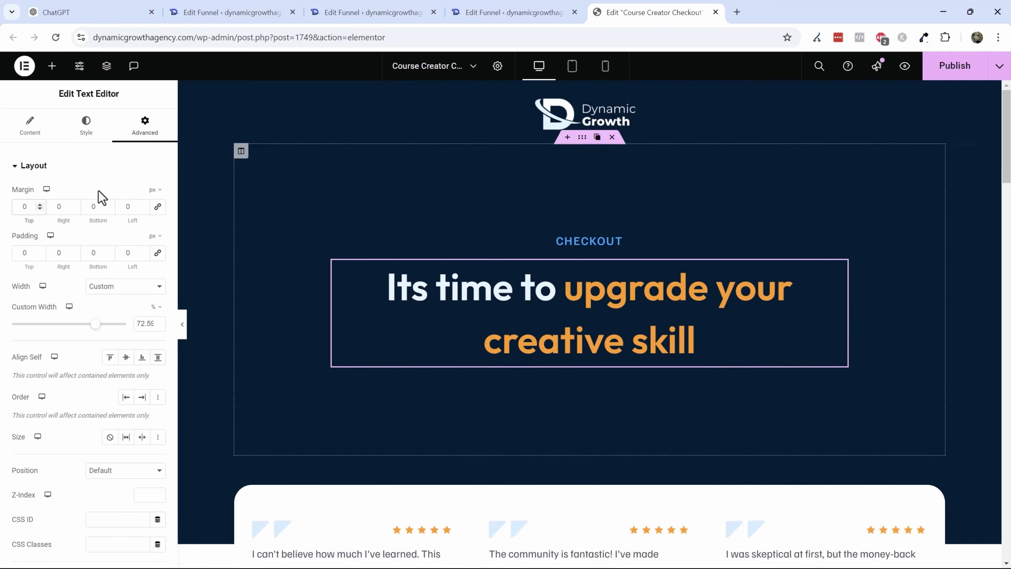
{"action": "left_click", "coordinate": [32, 132]}
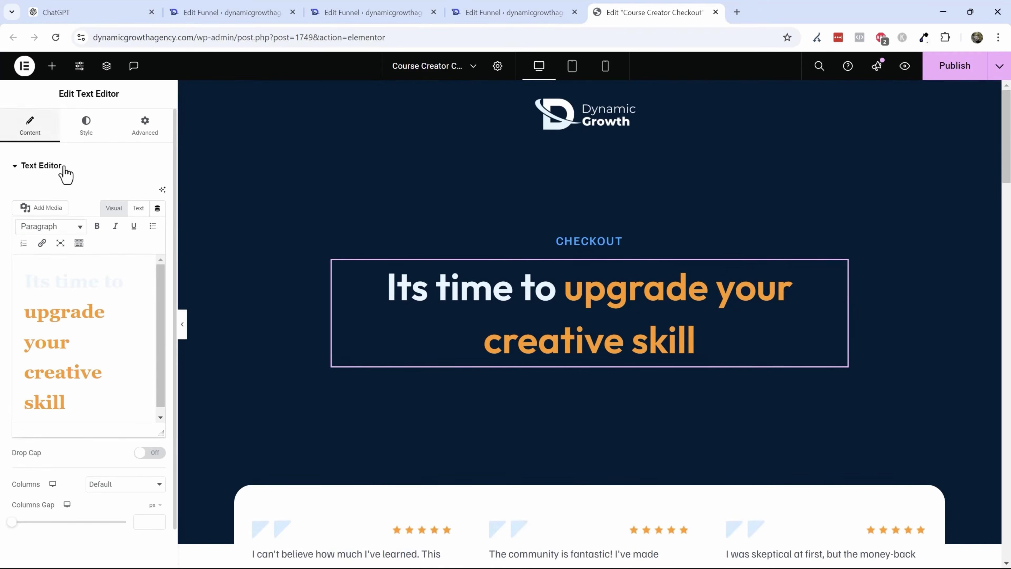
- Set the hero section's bottom padding to 75
{"action": "left_click", "coordinate": [577, 143]}
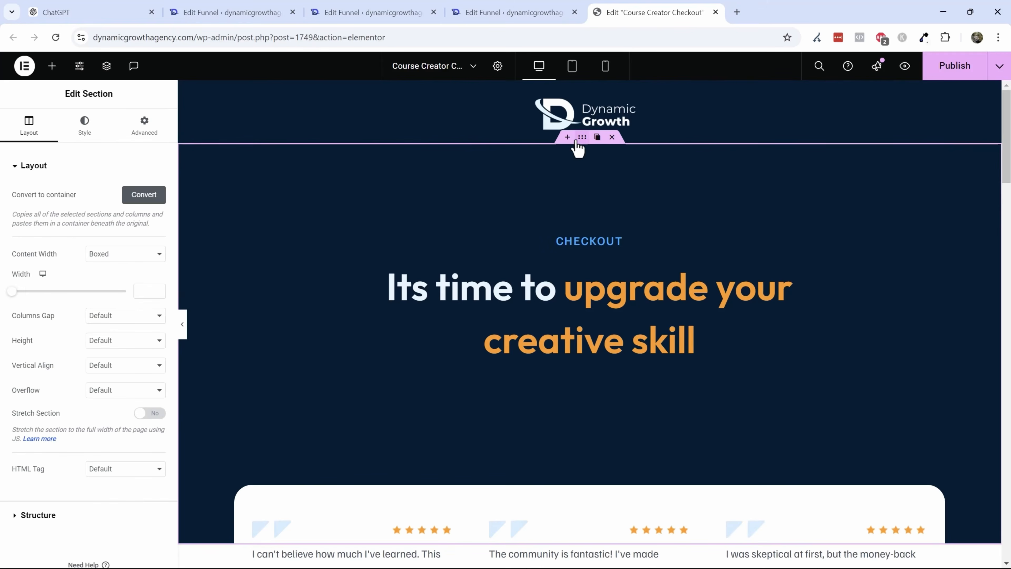
{"action": "left_click", "coordinate": [144, 133]}
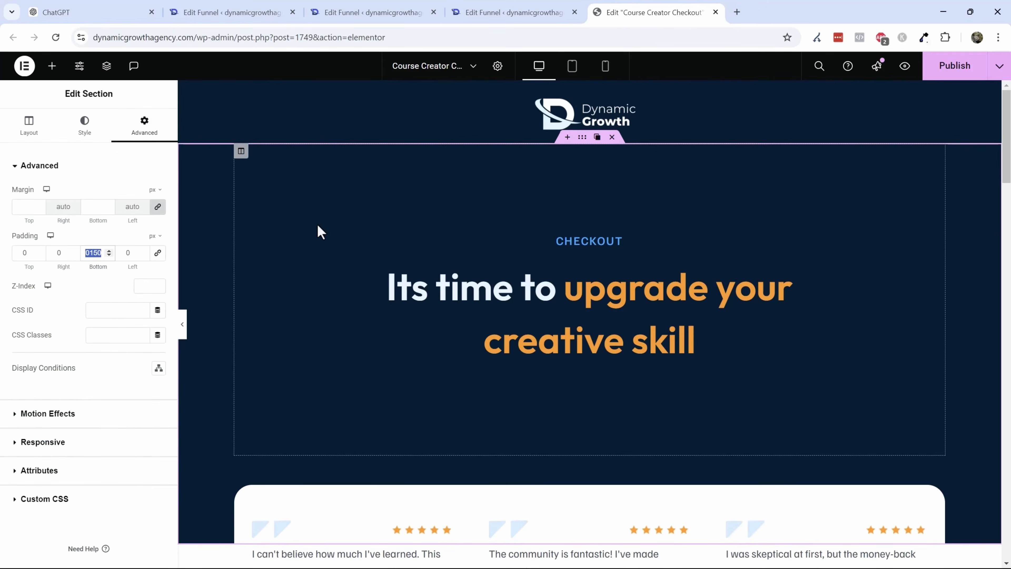
{"action": "type", "text": "75"}
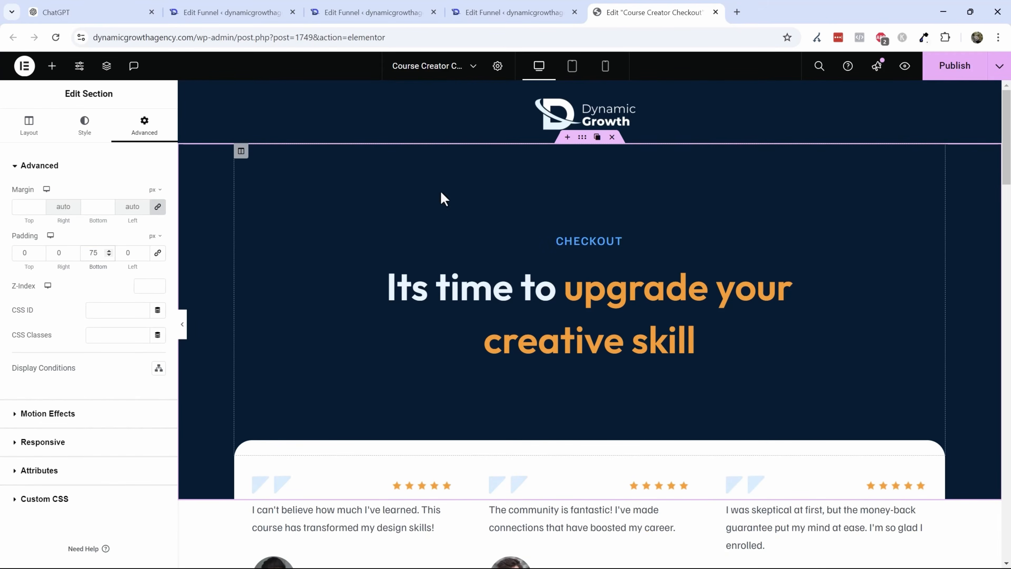
- Set the hero column's top padding to 75
{"action": "left_click", "coordinate": [241, 151]}
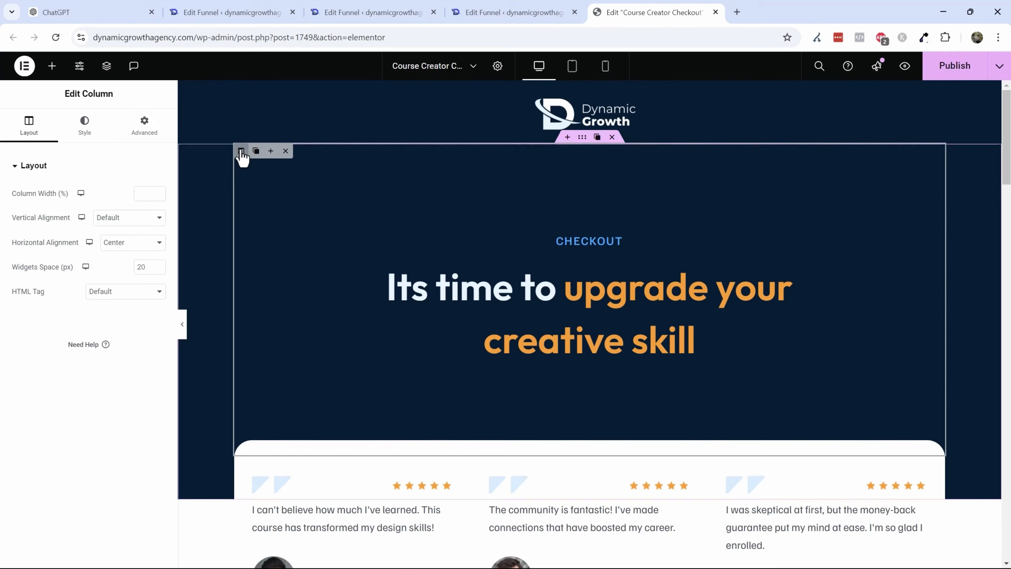
{"action": "left_click", "coordinate": [157, 138]}
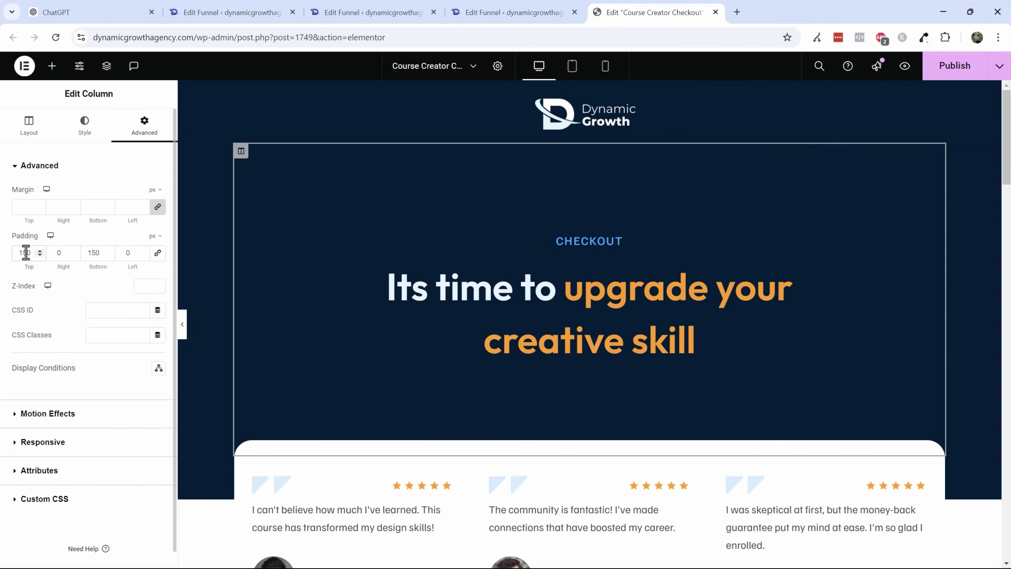
{"action": "type", "text": "75"}
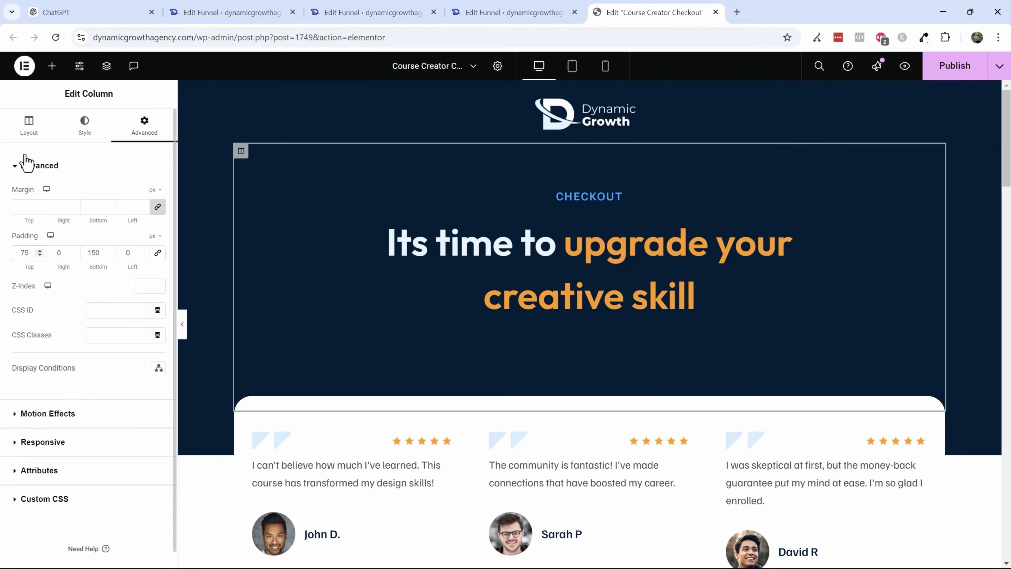
- Delete the testimonials section beneath the hero
{"action": "scroll", "coordinate": [594, 239], "scroll_direction": "down", "scroll_amount": 1}
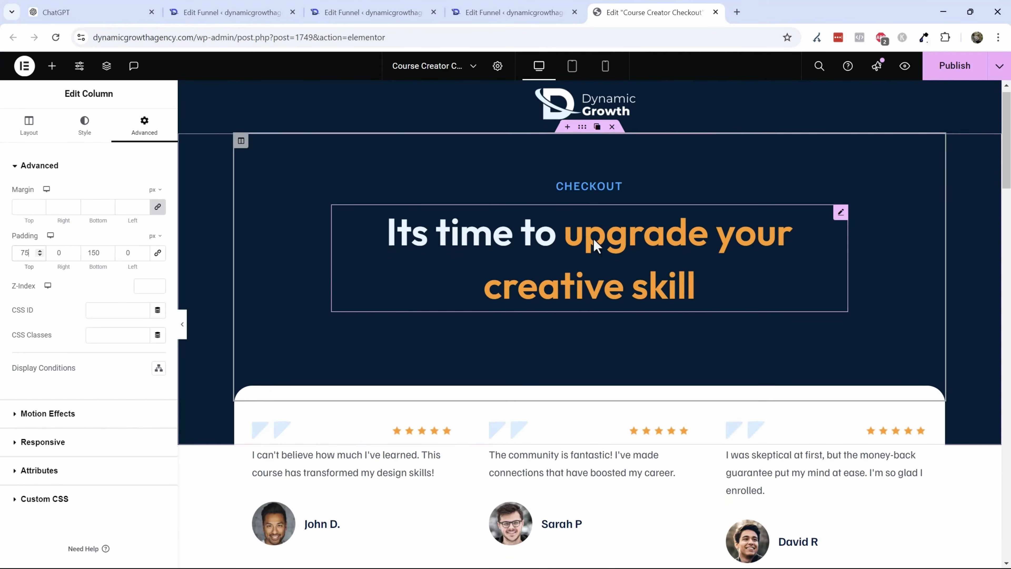
{"action": "scroll", "coordinate": [594, 244], "scroll_direction": "down", "scroll_amount": 4}
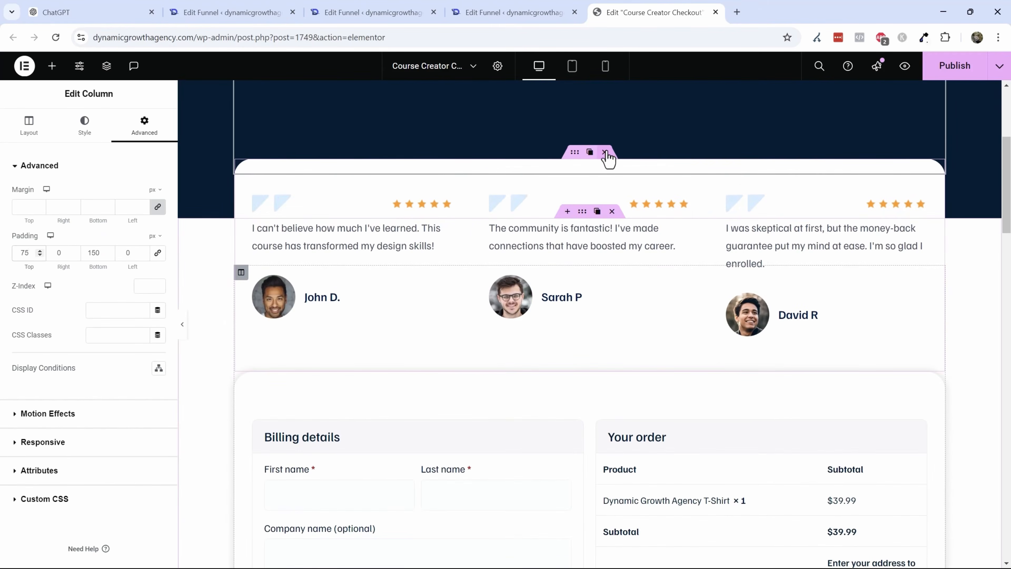
{"action": "scroll", "coordinate": [510, 261], "scroll_direction": "up", "scroll_amount": 3}
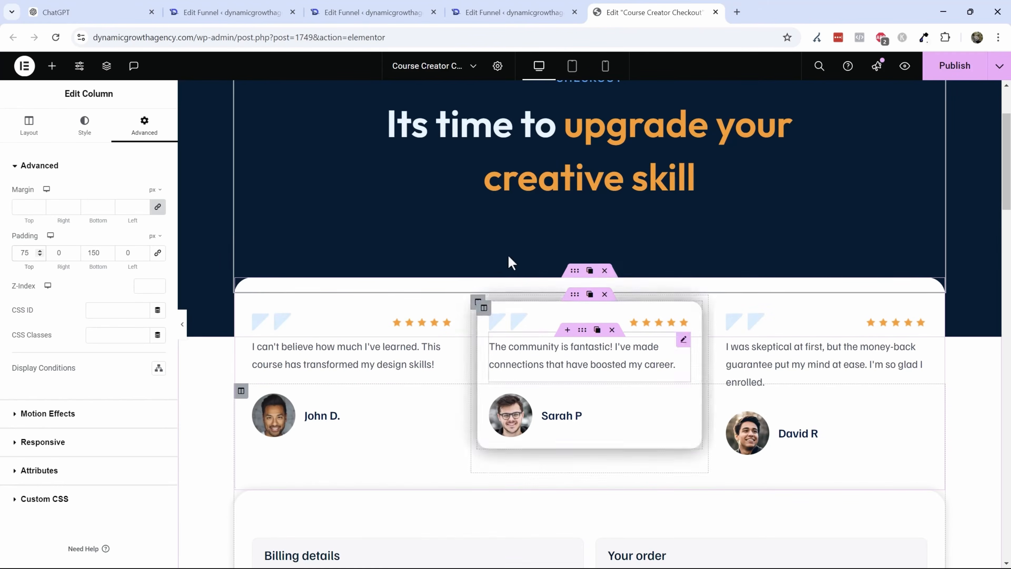
{"action": "scroll", "coordinate": [573, 318], "scroll_direction": "down", "scroll_amount": 4}
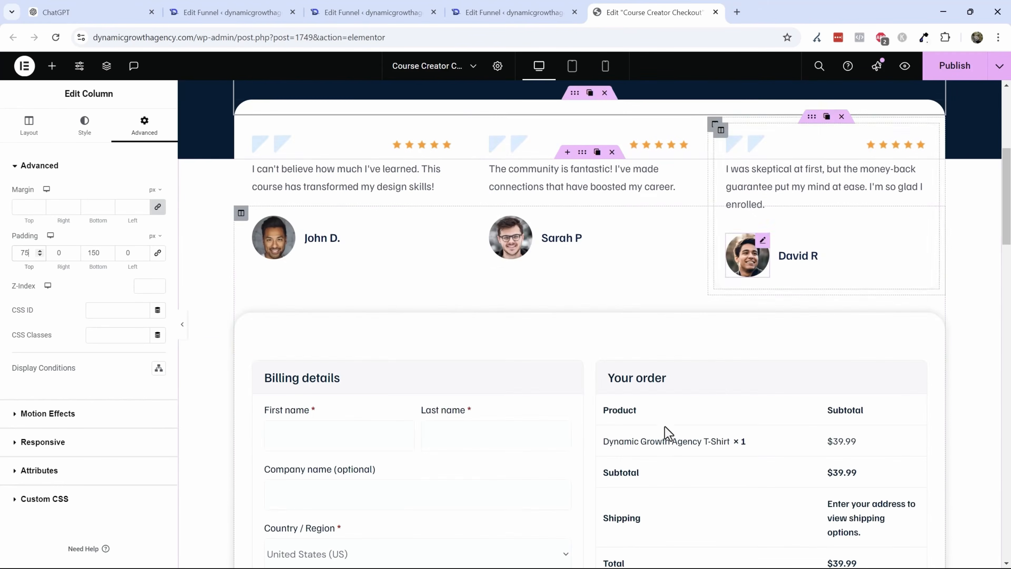
{"action": "scroll", "coordinate": [631, 350], "scroll_direction": "up", "scroll_amount": 2}
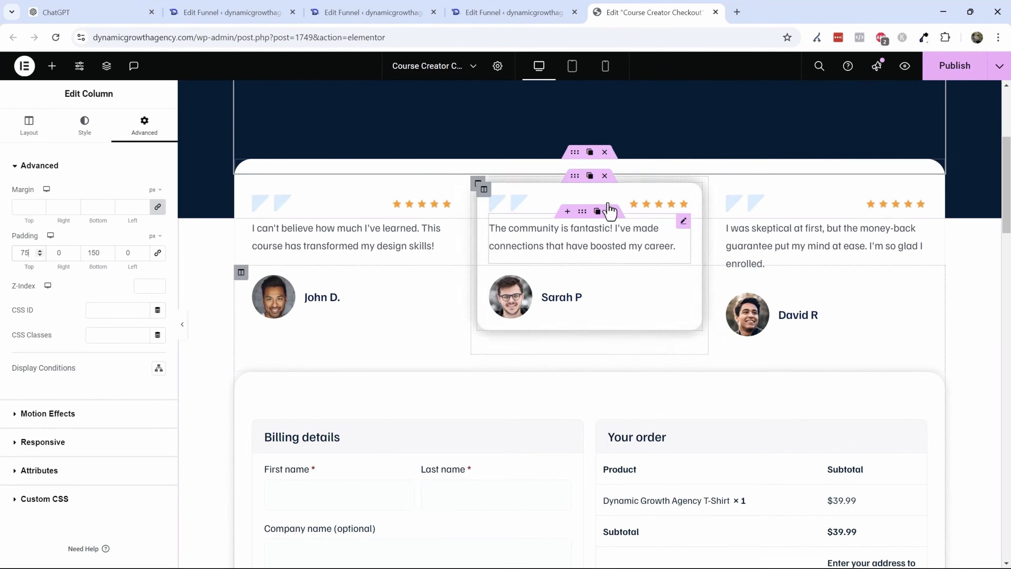
{"action": "left_click", "coordinate": [604, 152]}
{"action": "scroll", "coordinate": [528, 289], "scroll_direction": "up", "scroll_amount": 4}
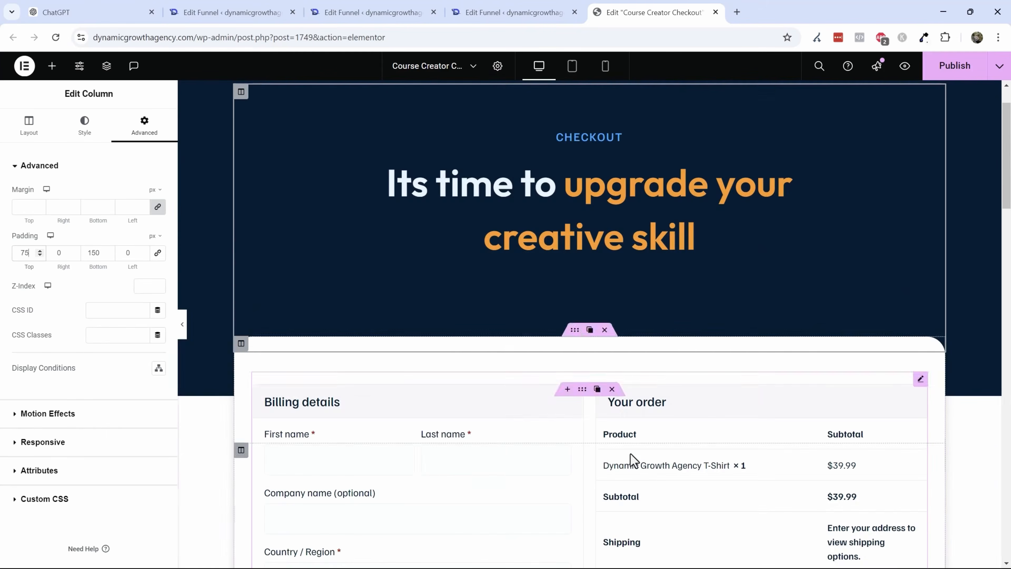
- Scroll through the checkout page to review its remaining sections
{"action": "scroll", "coordinate": [633, 460], "scroll_direction": "down", "scroll_amount": 8}
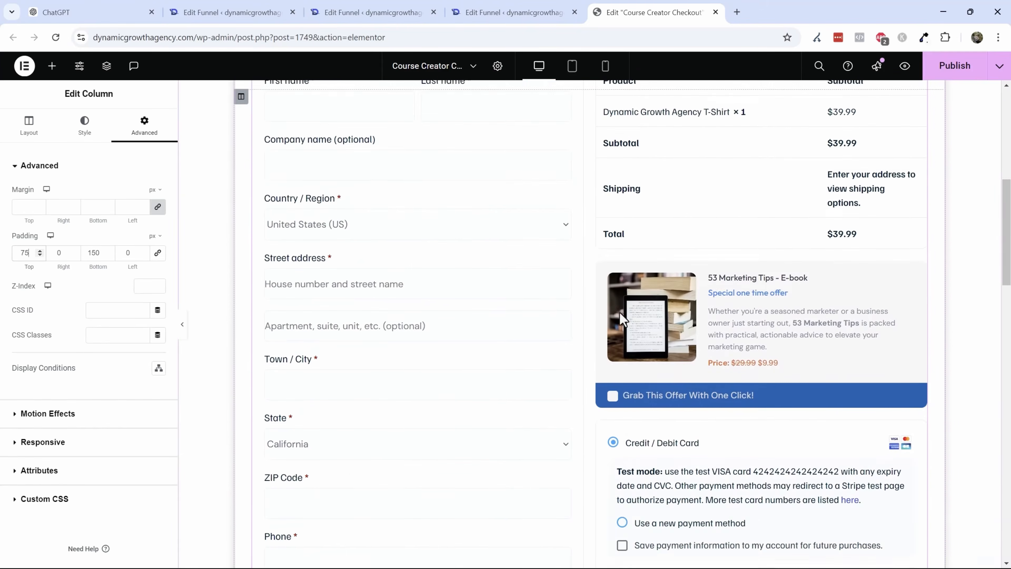
{"action": "scroll", "coordinate": [621, 315], "scroll_direction": "down", "scroll_amount": 9}
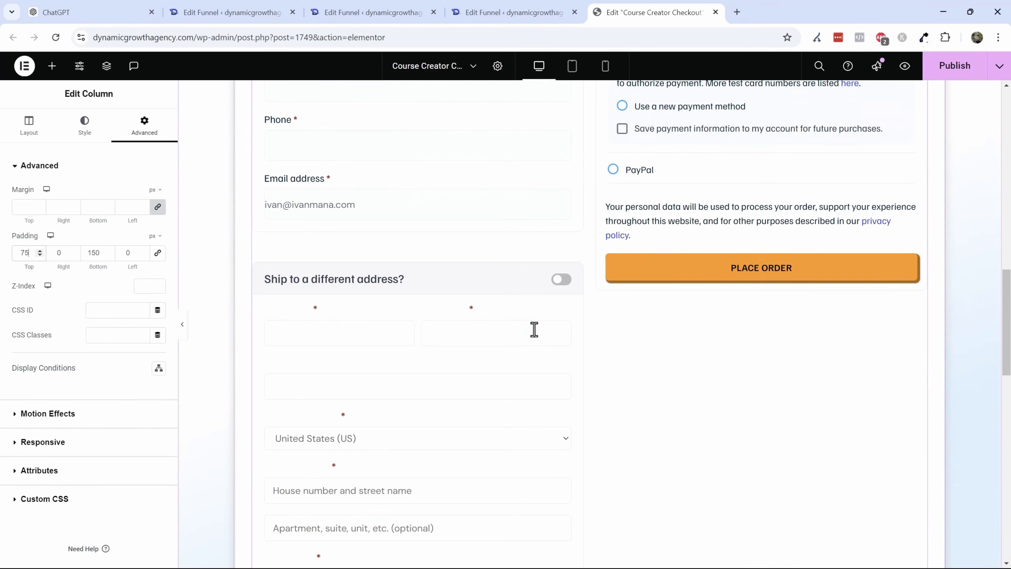
{"action": "scroll", "coordinate": [484, 324], "scroll_direction": "down", "scroll_amount": 10}
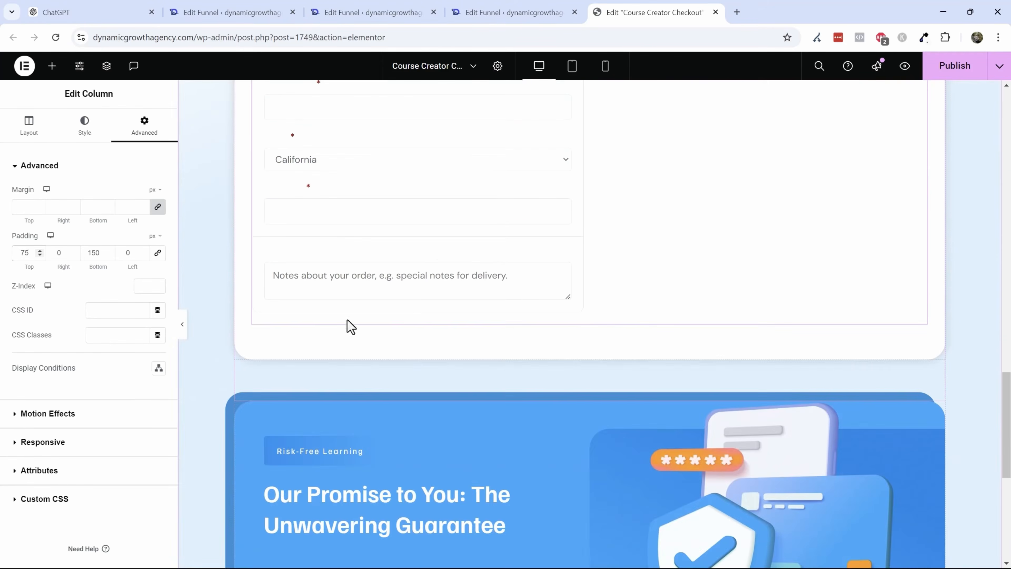
{"action": "scroll", "coordinate": [435, 260], "scroll_direction": "down", "scroll_amount": 8}
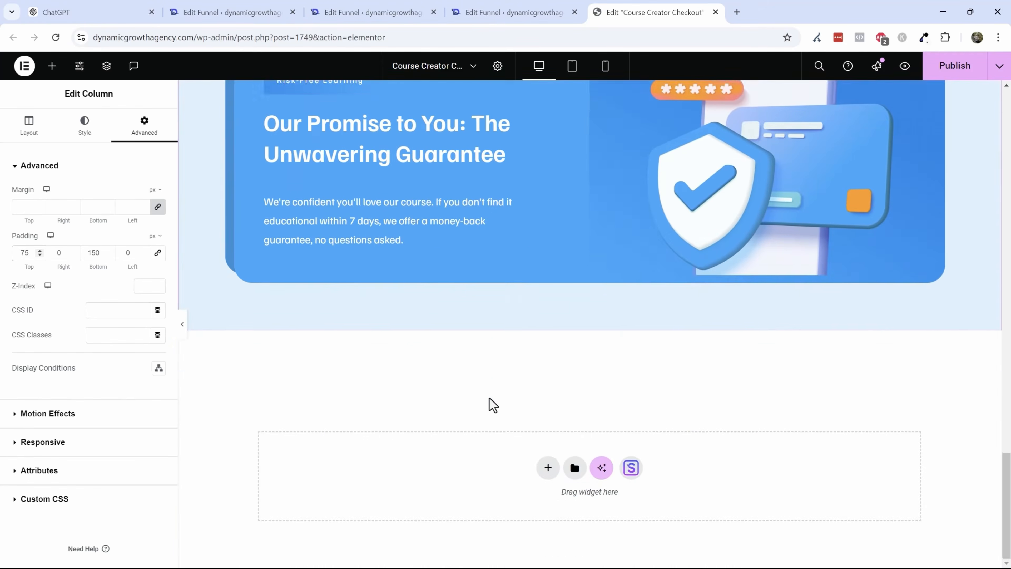
{"action": "scroll", "coordinate": [493, 403], "scroll_direction": "up", "scroll_amount": 15}
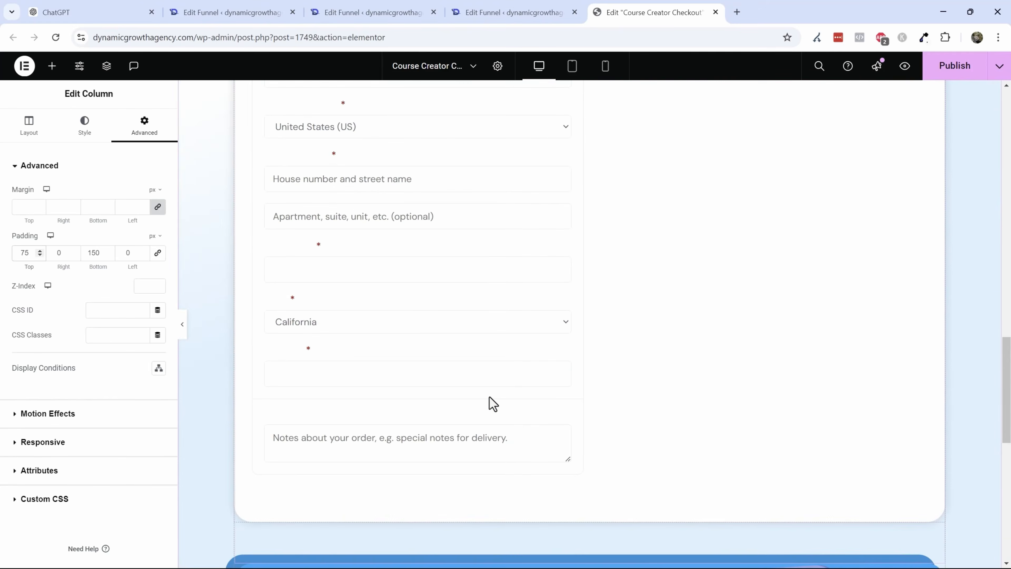
{"action": "scroll", "coordinate": [492, 403], "scroll_direction": "up", "scroll_amount": 5}
{"action": "scroll", "coordinate": [487, 398], "scroll_direction": "down", "scroll_amount": 5}
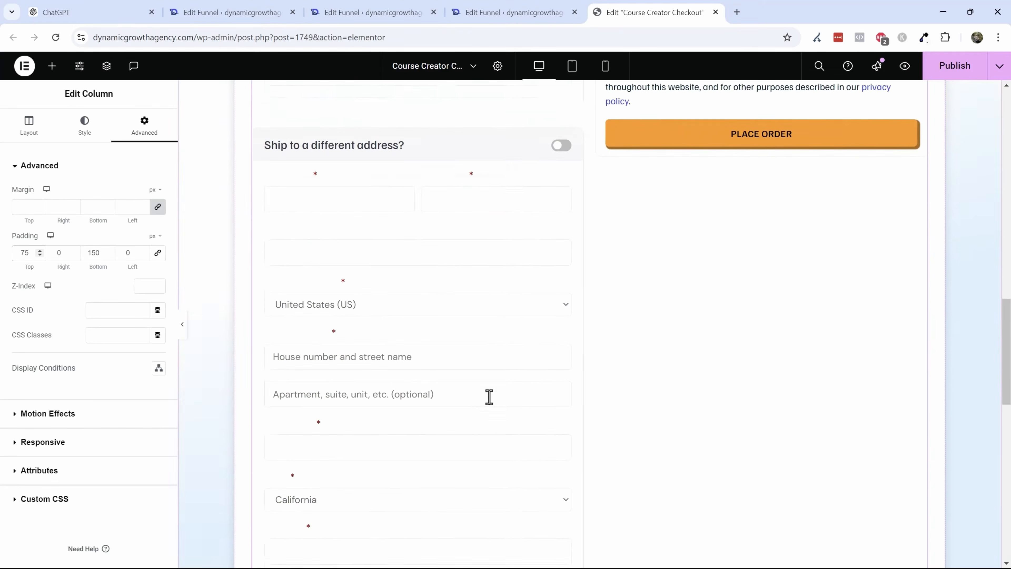
{"action": "scroll", "coordinate": [490, 397], "scroll_direction": "up", "scroll_amount": 1}
{"action": "scroll", "coordinate": [490, 397], "scroll_direction": "up", "scroll_amount": 3}
- Try the checkout widget's 1 Column Checkout layout, then restore 2 Column Checkout
{"action": "left_click", "coordinate": [315, 364]}
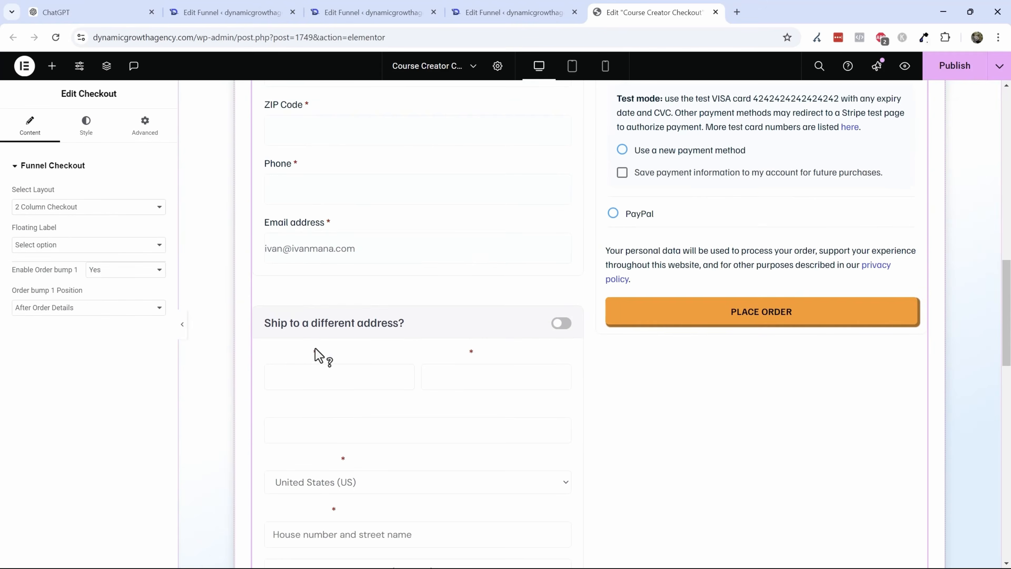
{"action": "scroll", "coordinate": [320, 323], "scroll_direction": "down", "scroll_amount": 3}
{"action": "scroll", "coordinate": [466, 342], "scroll_direction": "up", "scroll_amount": 15}
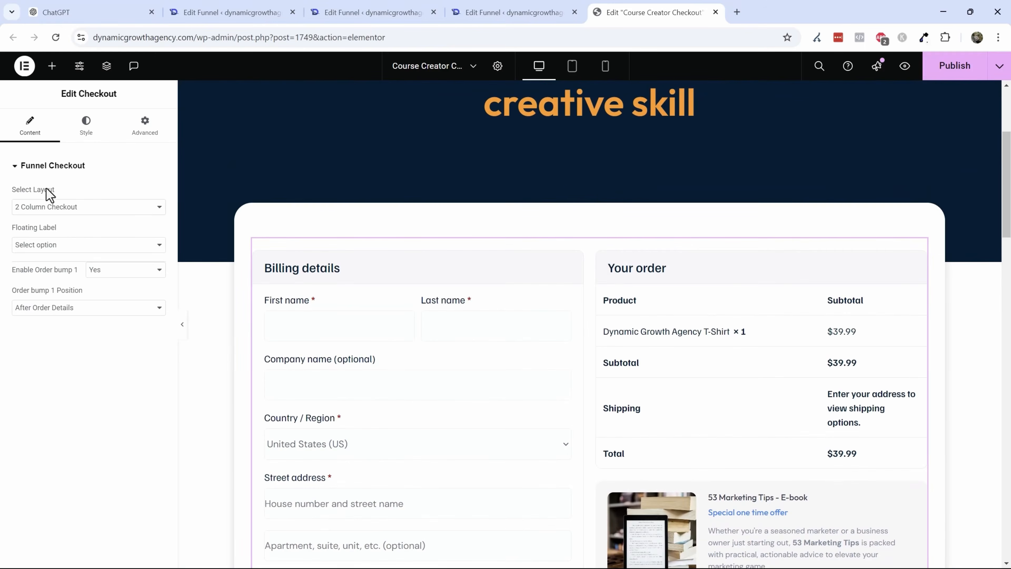
{"action": "left_click", "coordinate": [63, 212]}
{"action": "left_click", "coordinate": [61, 220]}
{"action": "left_click", "coordinate": [61, 210]}
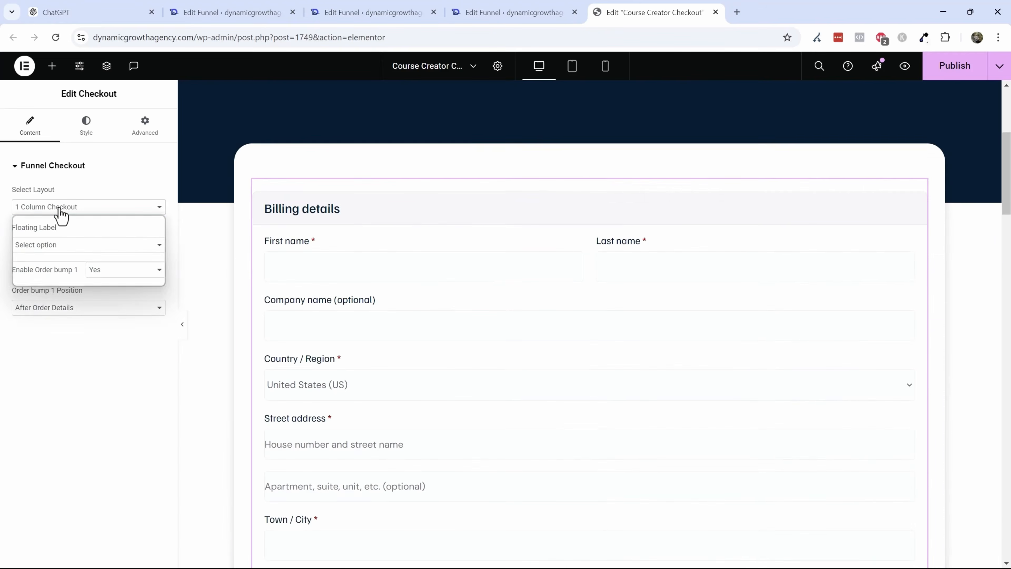
{"action": "left_click", "coordinate": [60, 236]}
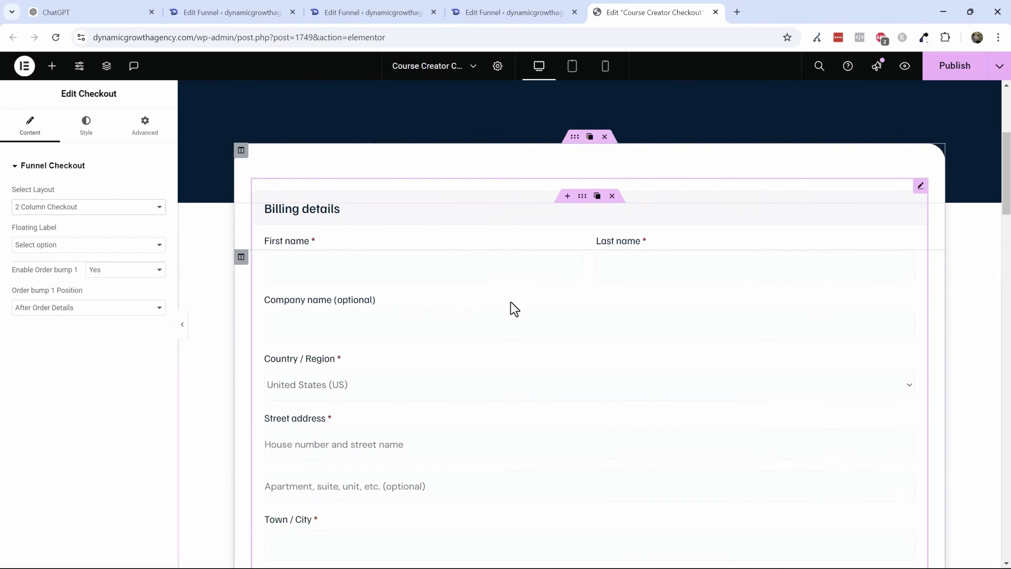
{"action": "scroll", "coordinate": [511, 308], "scroll_direction": "down", "scroll_amount": 5}
{"action": "scroll", "coordinate": [517, 313], "scroll_direction": "up", "scroll_amount": 5}
- Try the 2 Step Checkout layout, then switch the checkout back to 2 Column Checkout
{"action": "left_click", "coordinate": [80, 206]}
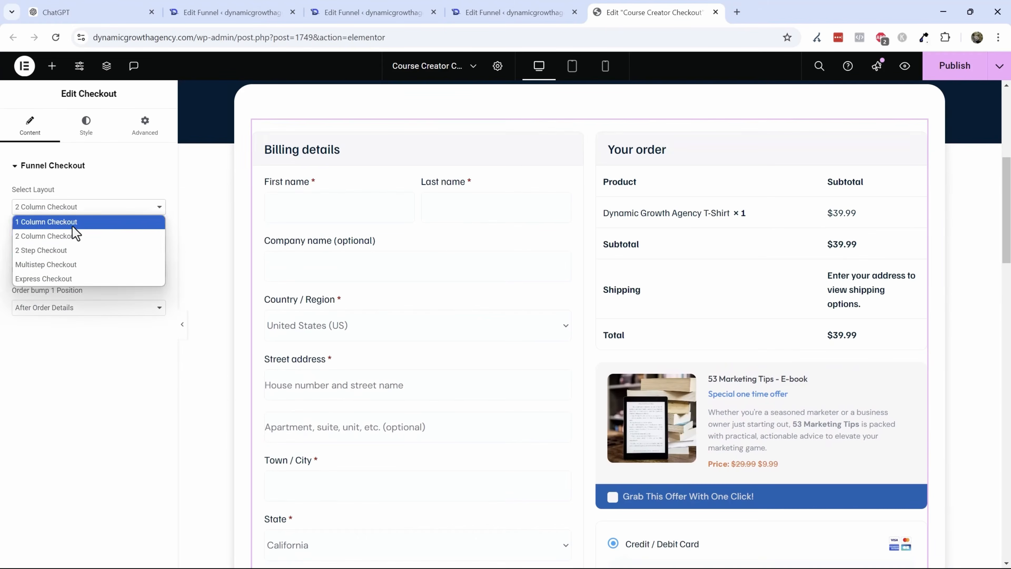
{"action": "left_click", "coordinate": [57, 250]}
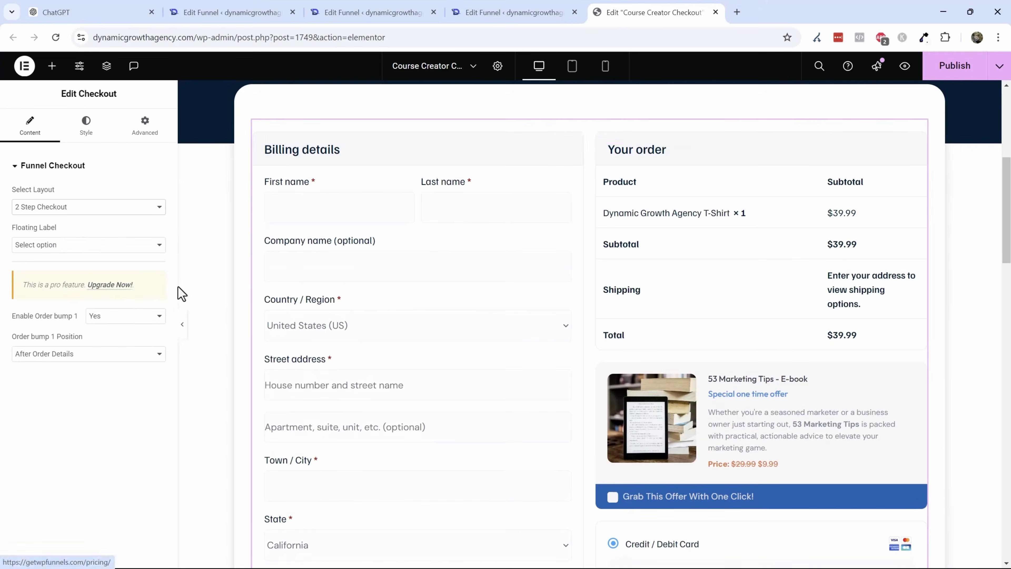
{"action": "scroll", "coordinate": [700, 325], "scroll_direction": "down", "scroll_amount": 3}
{"action": "scroll", "coordinate": [562, 323], "scroll_direction": "up", "scroll_amount": 3}
{"action": "scroll", "coordinate": [562, 323], "scroll_direction": "up", "scroll_amount": 1}
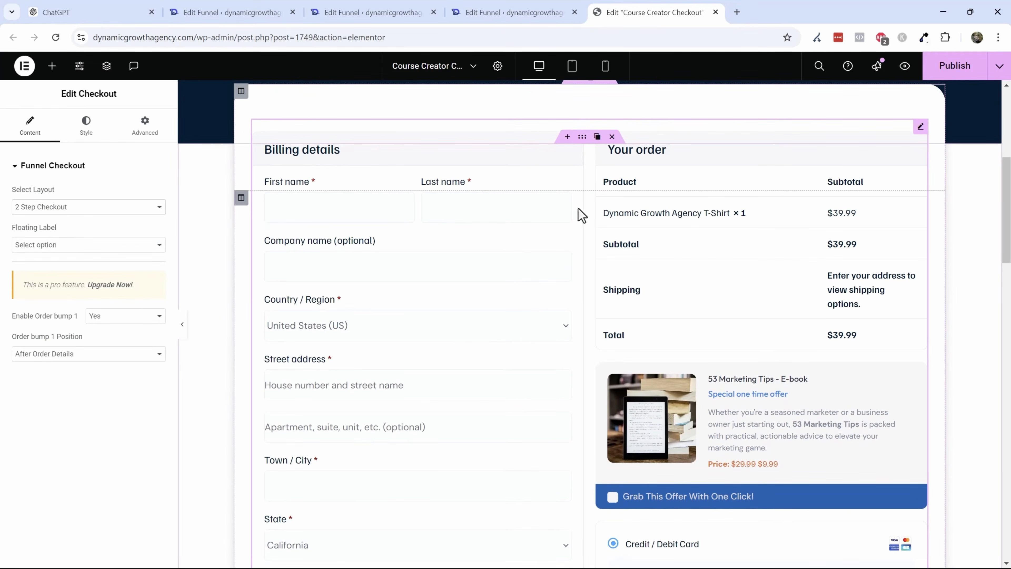
{"action": "scroll", "coordinate": [361, 373], "scroll_direction": "down", "scroll_amount": 4}
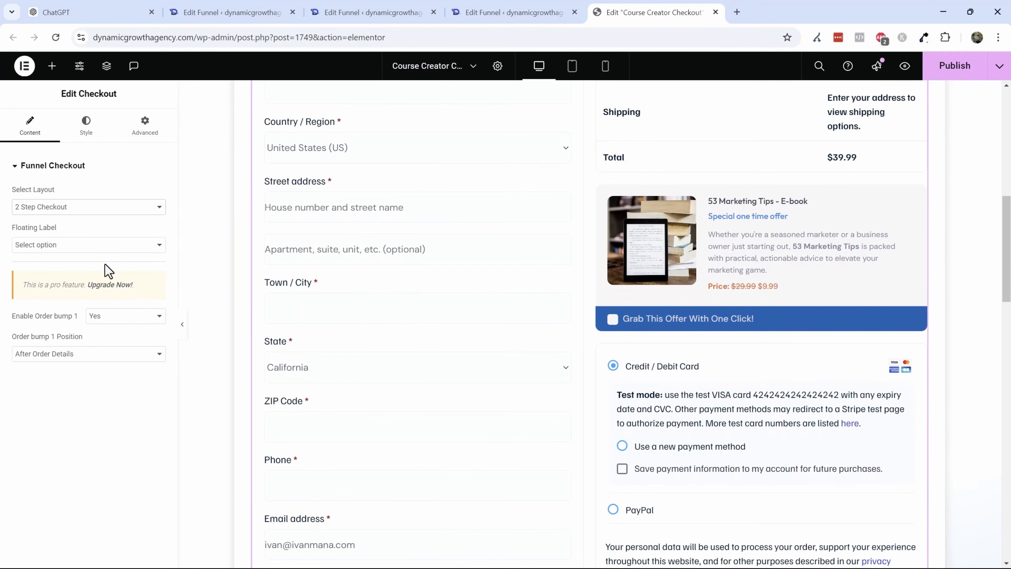
{"action": "left_click", "coordinate": [63, 209]}
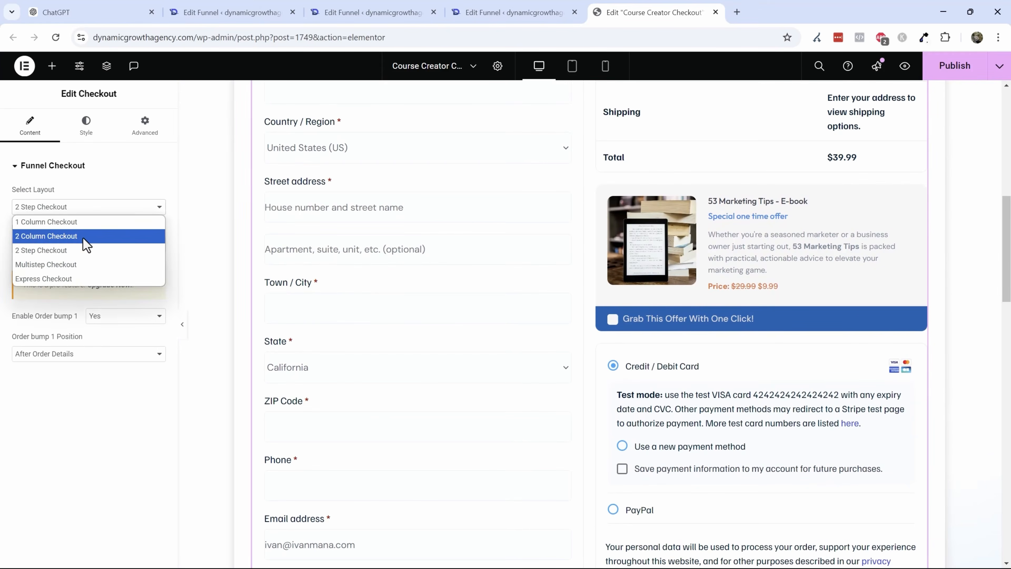
{"action": "left_click", "coordinate": [53, 239]}
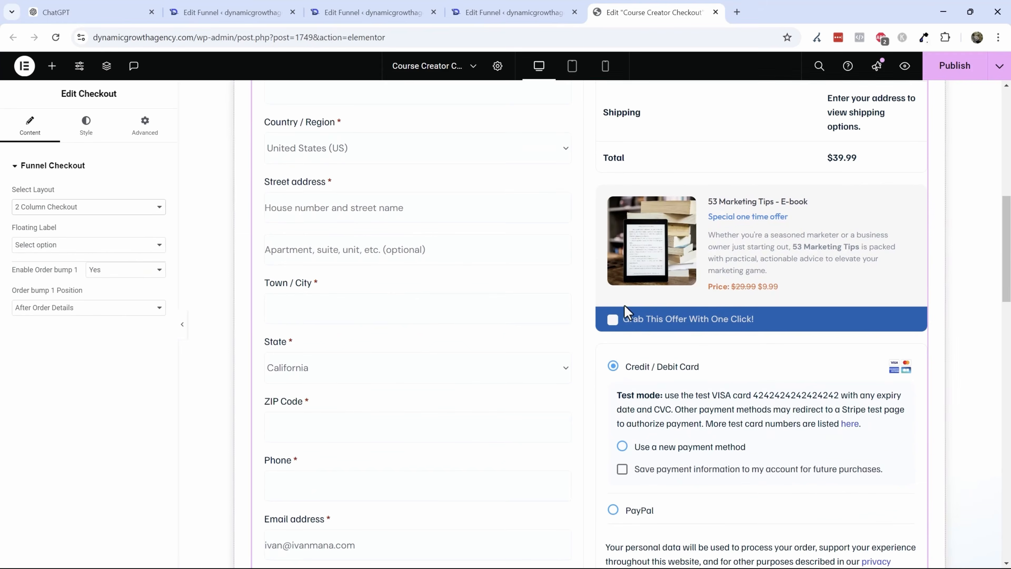
- Scroll through the checkout form preview to review the payment and order button area
{"action": "scroll", "coordinate": [574, 271], "scroll_direction": "up", "scroll_amount": 5}
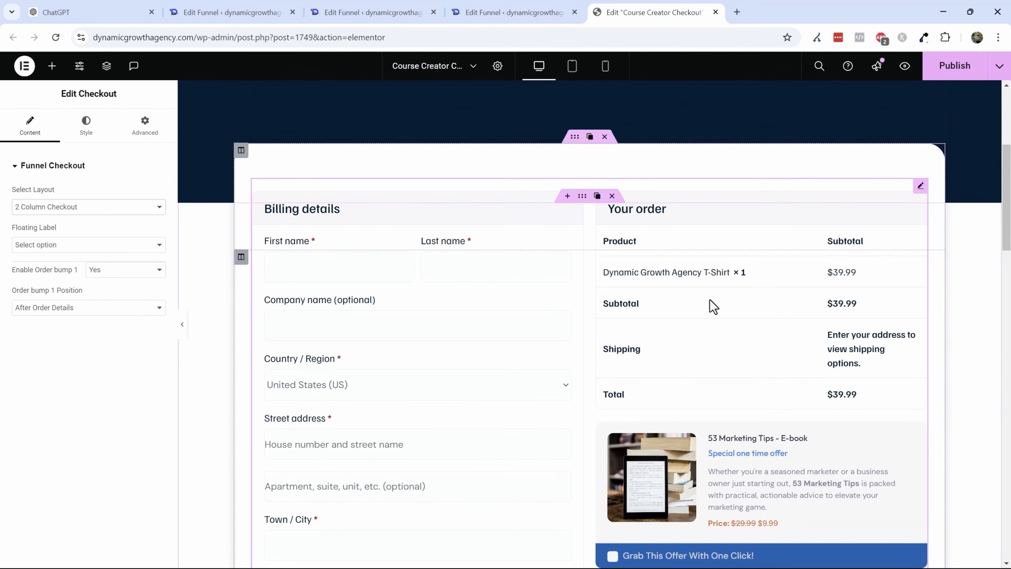
{"action": "scroll", "coordinate": [720, 212], "scroll_direction": "down", "scroll_amount": 3}
{"action": "scroll", "coordinate": [811, 337], "scroll_direction": "down", "scroll_amount": 10}
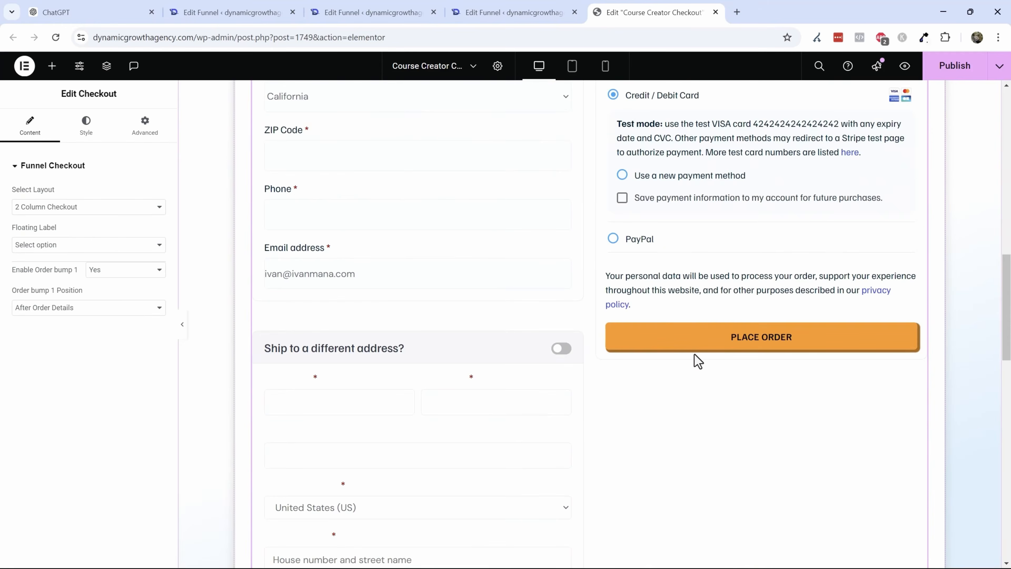
{"action": "scroll", "coordinate": [695, 357], "scroll_direction": "up", "scroll_amount": 10}
{"action": "scroll", "coordinate": [715, 330], "scroll_direction": "up", "scroll_amount": 9}
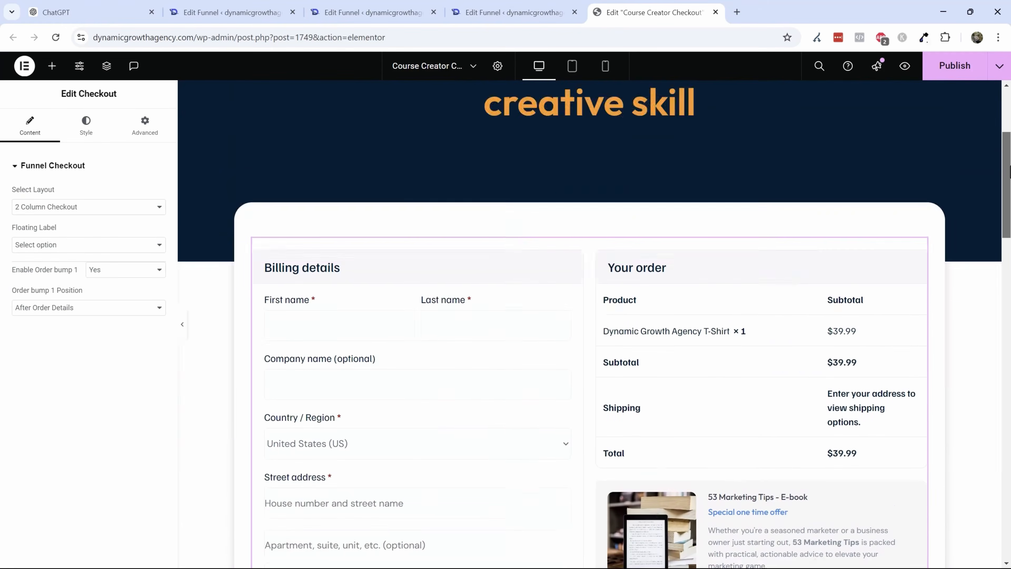
{"action": "scroll", "coordinate": [589, 319], "scroll_direction": "down", "scroll_amount": 20}
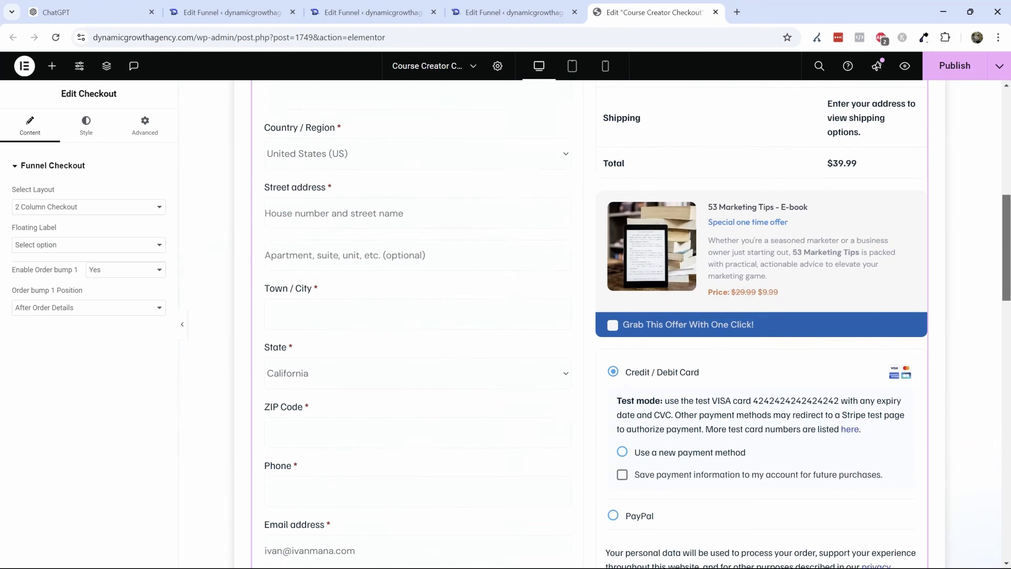
{"action": "left_click_drag", "start_coordinate": [1008, 366], "coordinate": [1004, 301]}
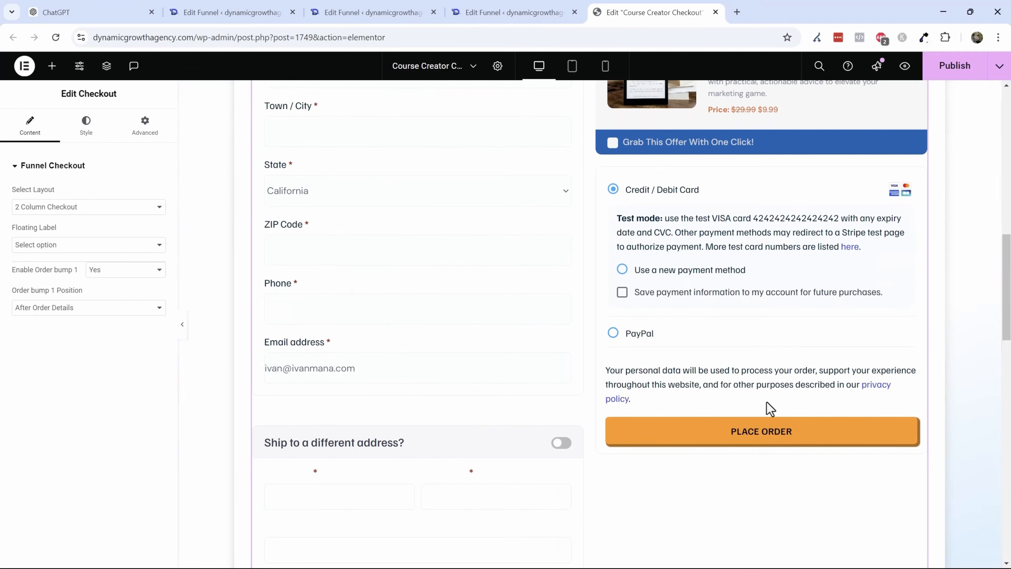
{"action": "left_click", "coordinate": [720, 293]}
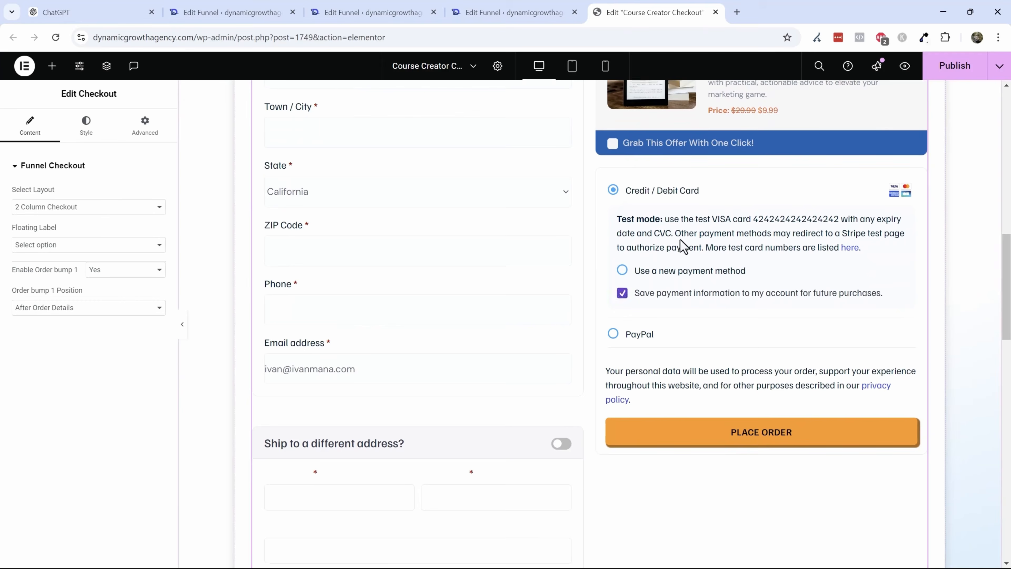
{"action": "scroll", "coordinate": [680, 239], "scroll_direction": "up", "scroll_amount": 3}
- Set the checkout's order button text color to the global White color in the payment section style
{"action": "left_click", "coordinate": [99, 131]}
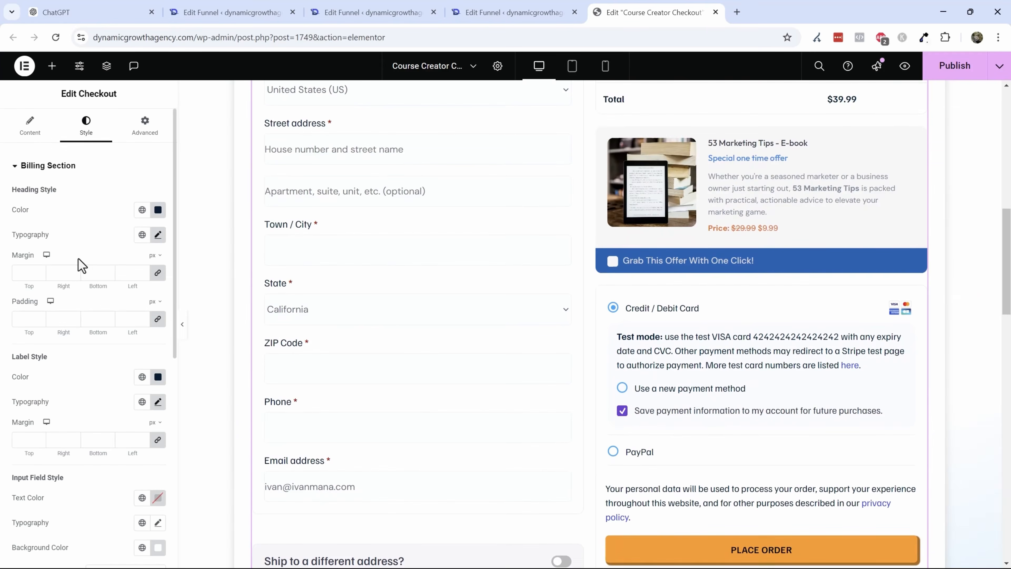
{"action": "left_click", "coordinate": [48, 167]}
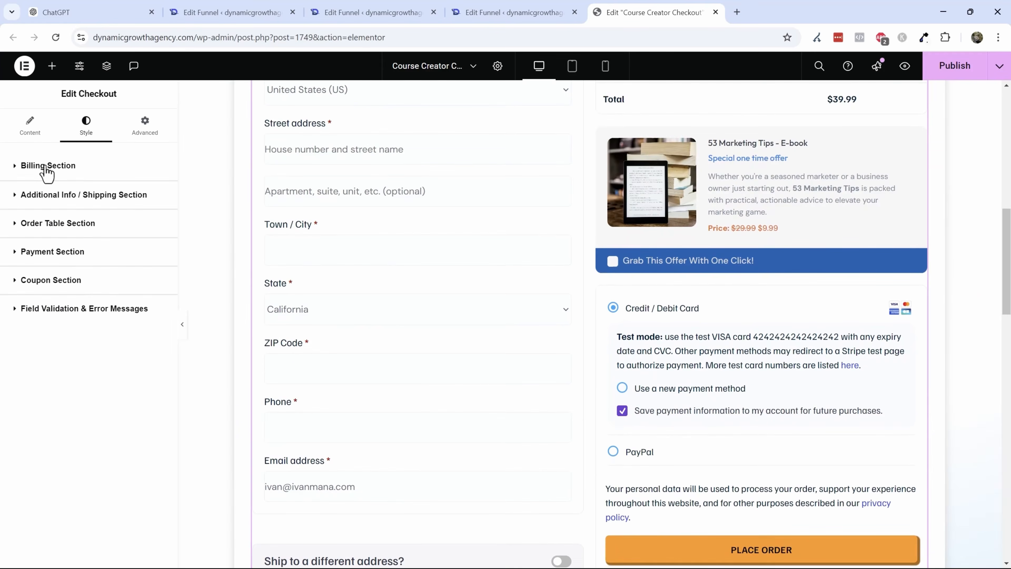
{"action": "left_click", "coordinate": [63, 260]}
{"action": "scroll", "coordinate": [88, 311], "scroll_direction": "down", "scroll_amount": 12}
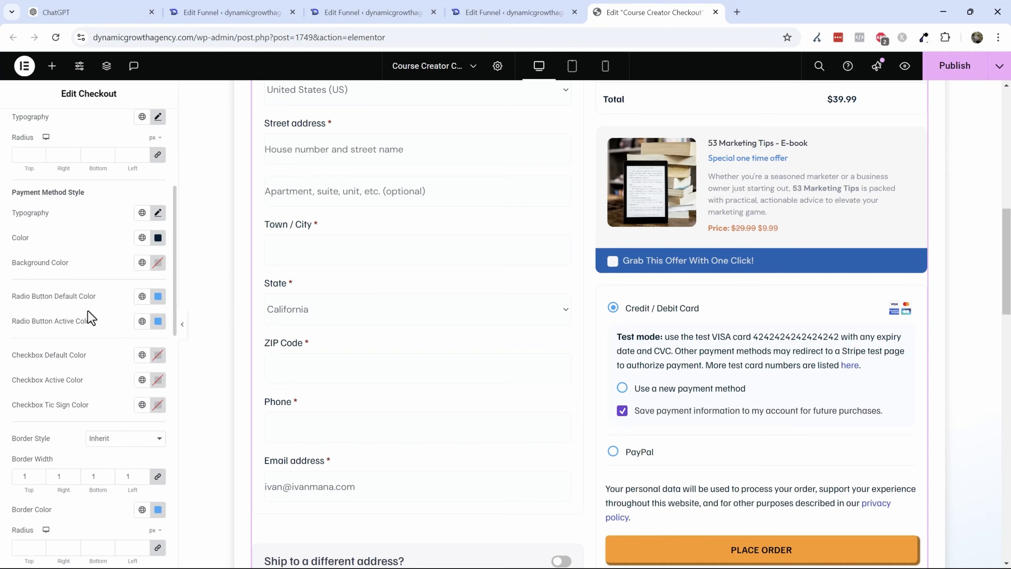
{"action": "scroll", "coordinate": [106, 401], "scroll_direction": "down", "scroll_amount": 2}
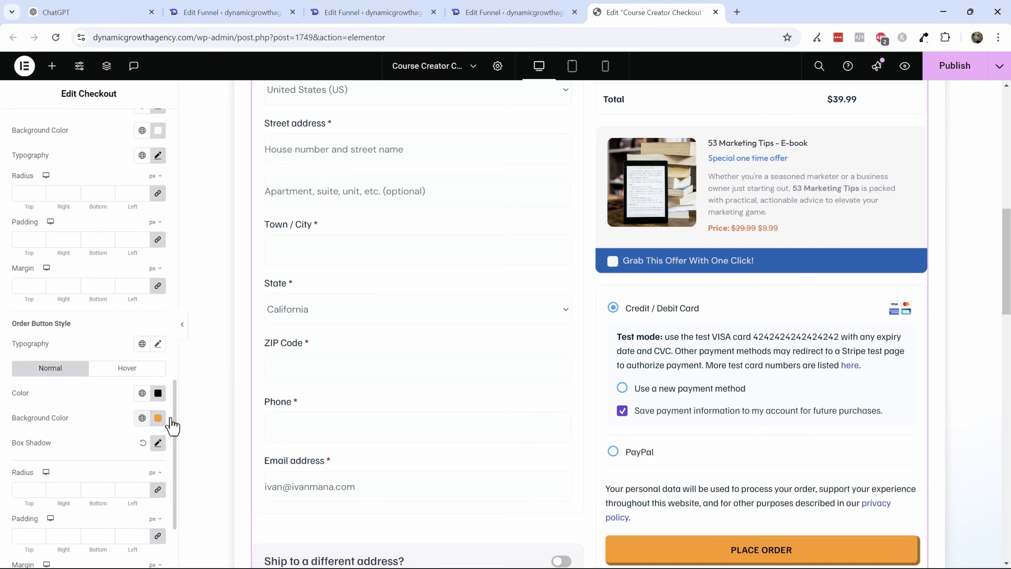
{"action": "scroll", "coordinate": [621, 398], "scroll_direction": "down", "scroll_amount": 3}
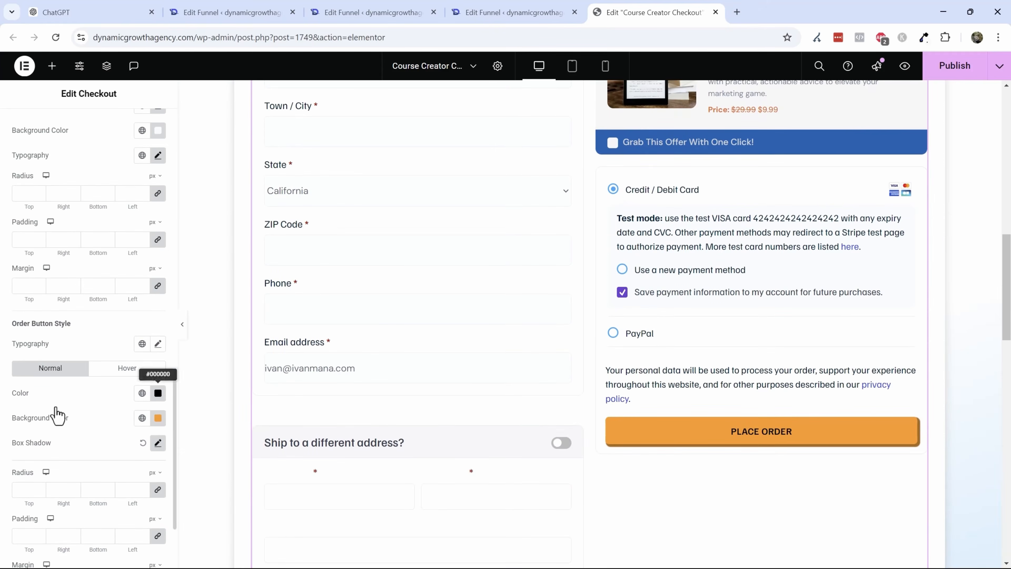
{"action": "left_click", "coordinate": [142, 393]}
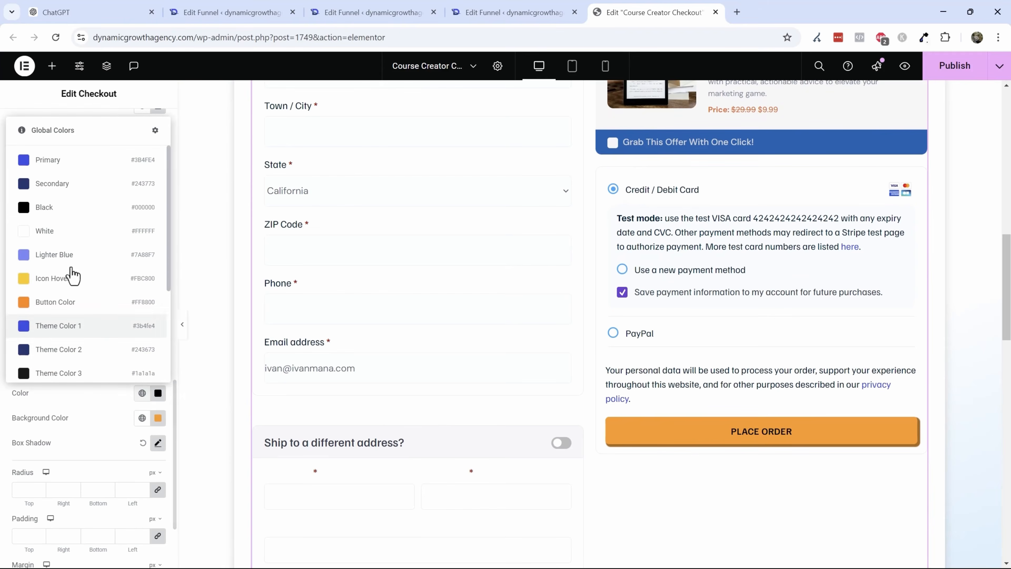
{"action": "left_click", "coordinate": [45, 232]}
- Scroll through the checkout preview to review the restyled Place Order button
{"action": "scroll", "coordinate": [532, 301], "scroll_direction": "up", "scroll_amount": 5}
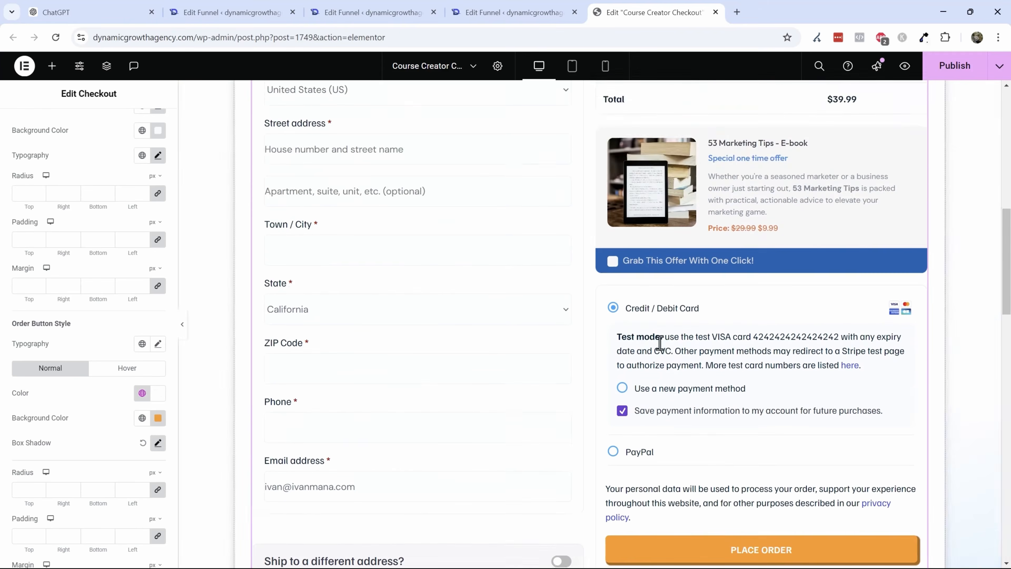
{"action": "scroll", "coordinate": [664, 342], "scroll_direction": "down", "scroll_amount": 4}
{"action": "scroll", "coordinate": [726, 418], "scroll_direction": "down", "scroll_amount": 3}
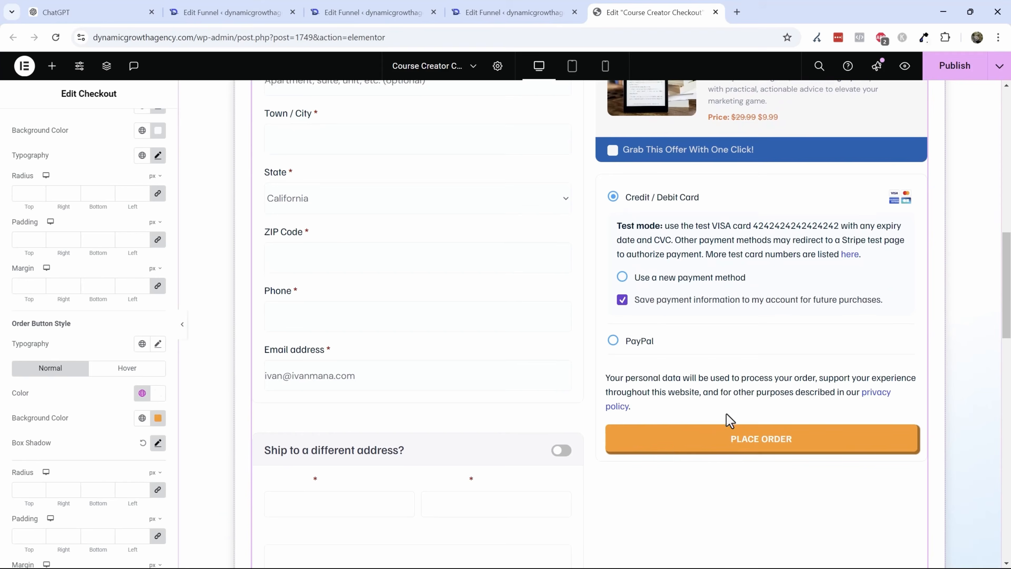
{"action": "scroll", "coordinate": [522, 450], "scroll_direction": "up", "scroll_amount": 10}
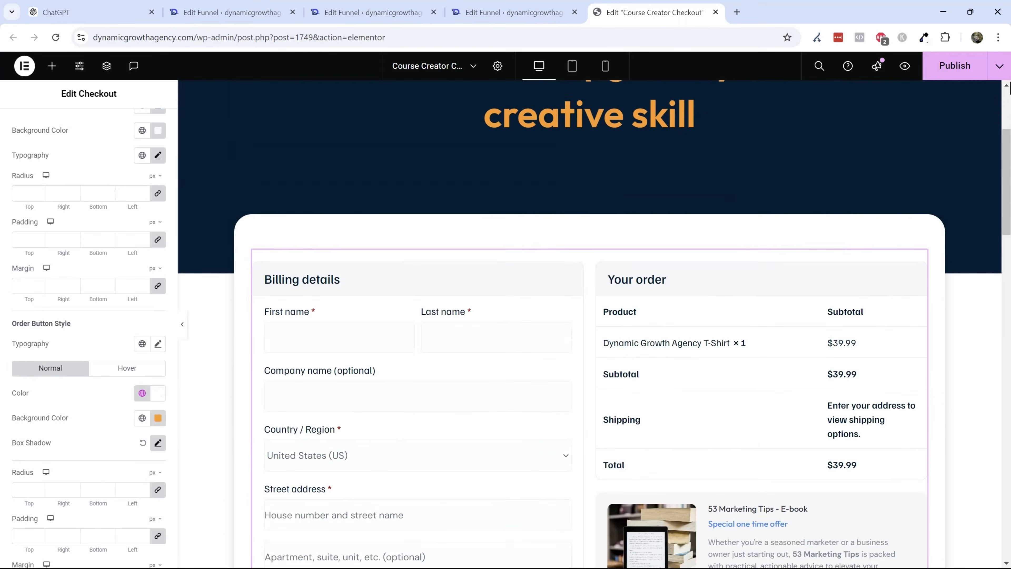
{"action": "scroll", "coordinate": [625, 363], "scroll_direction": "down", "scroll_amount": 9}
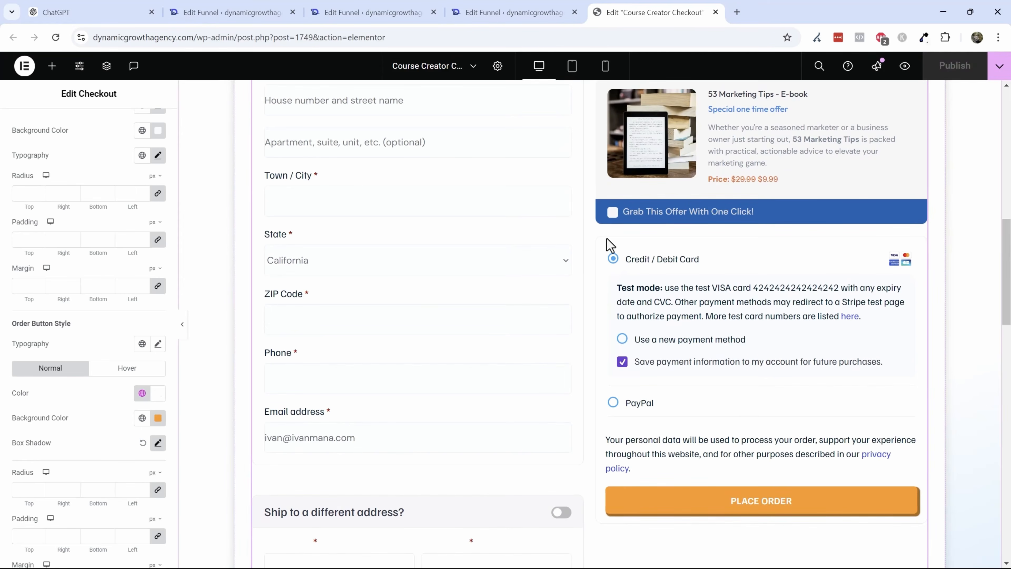
- Open the live site homepage in a new tab and scroll through it to review its branding
{"action": "left_click", "coordinate": [534, 10]}
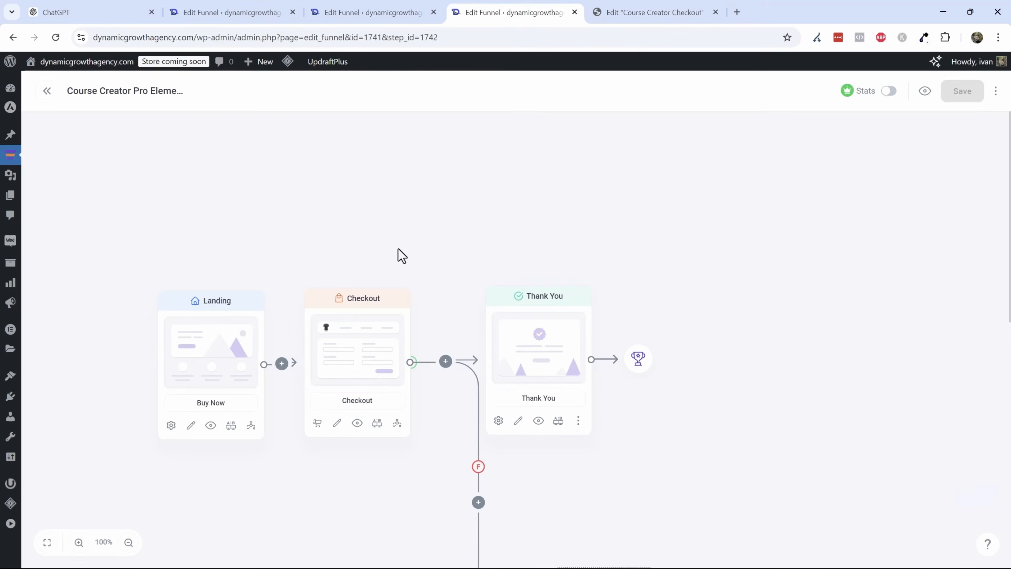
{"action": "left_click", "coordinate": [345, 6]}
{"action": "left_click", "coordinate": [253, 7]}
{"action": "left_click", "coordinate": [378, 14]}
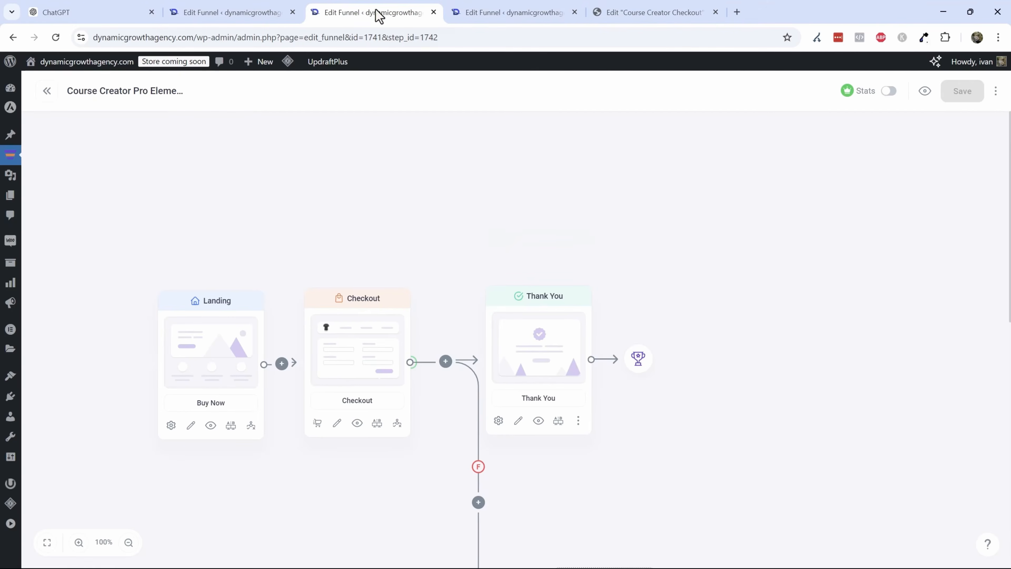
{"action": "mouse_move", "coordinate": [74, 62]}
{"action": "middle_click", "coordinate": [88, 84]}
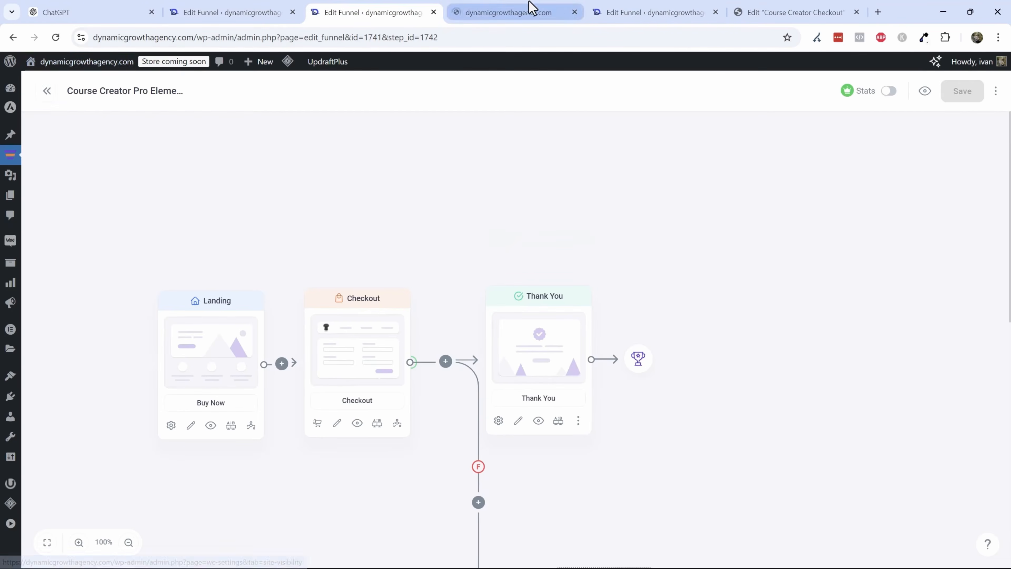
{"action": "left_click_drag", "start_coordinate": [531, 7], "coordinate": [778, 18]}
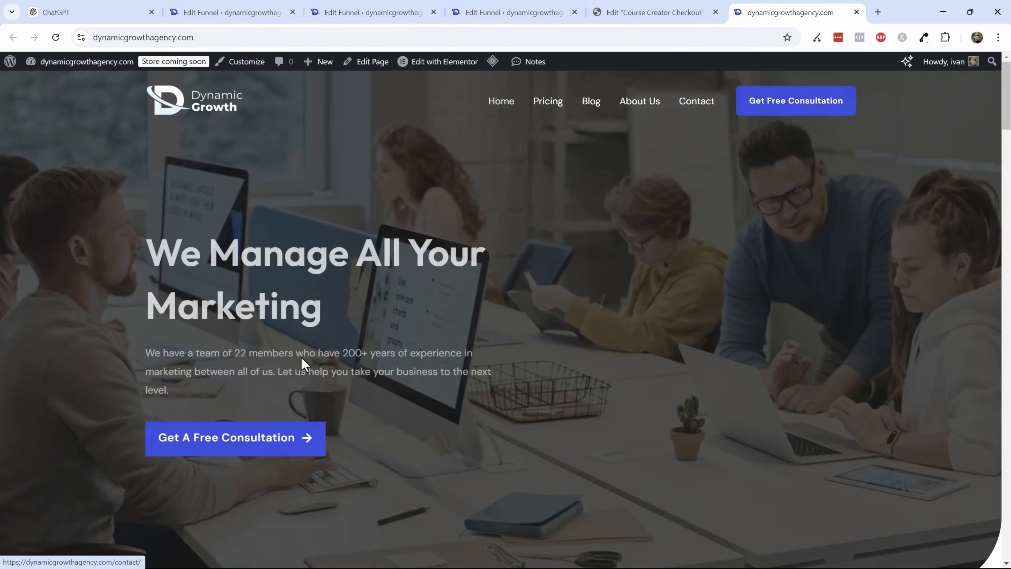
{"action": "scroll", "coordinate": [571, 368], "scroll_direction": "down", "scroll_amount": 5}
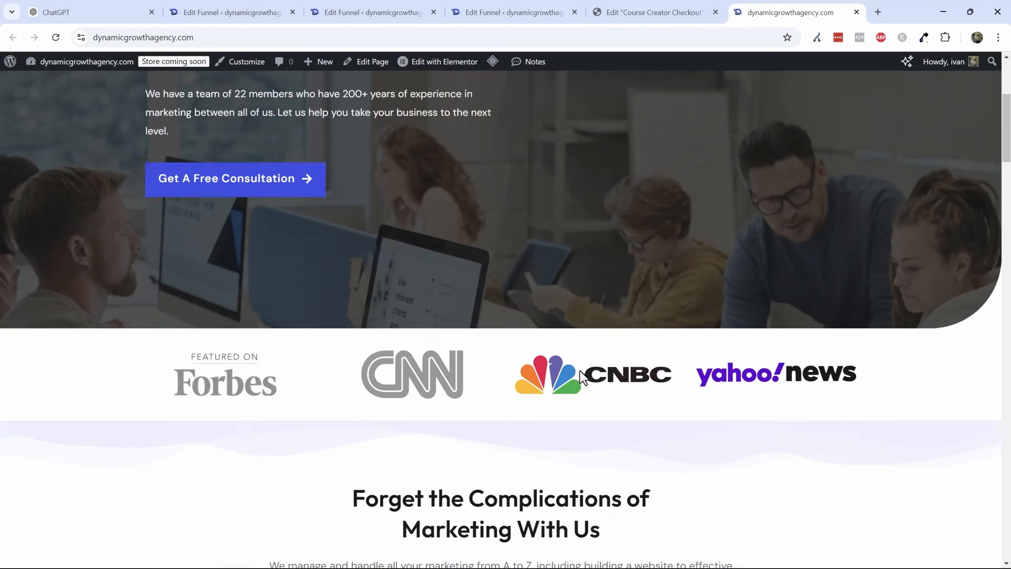
{"action": "scroll", "coordinate": [581, 376], "scroll_direction": "up", "scroll_amount": 5}
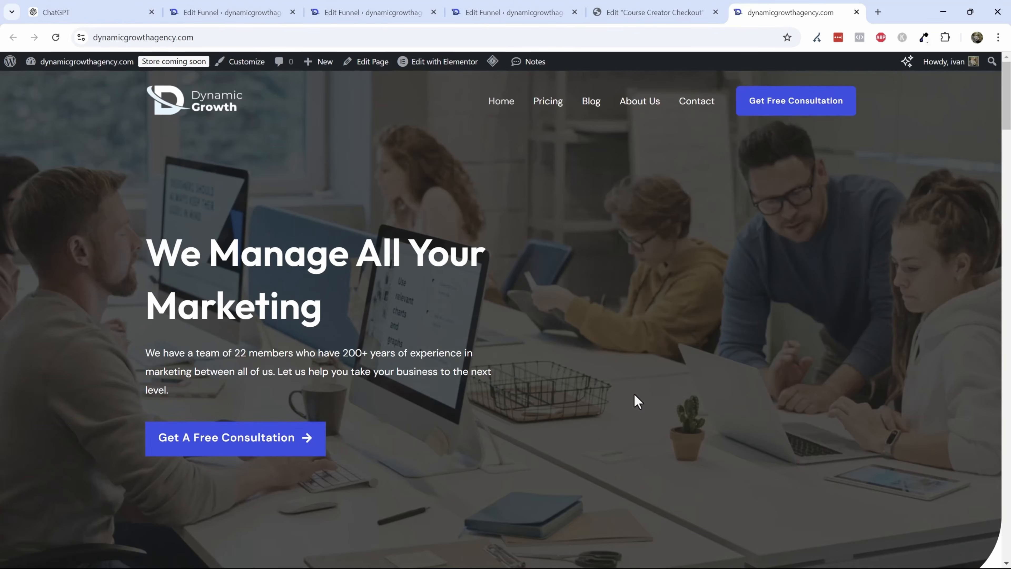
{"action": "scroll", "coordinate": [636, 400], "scroll_direction": "down", "scroll_amount": 8}
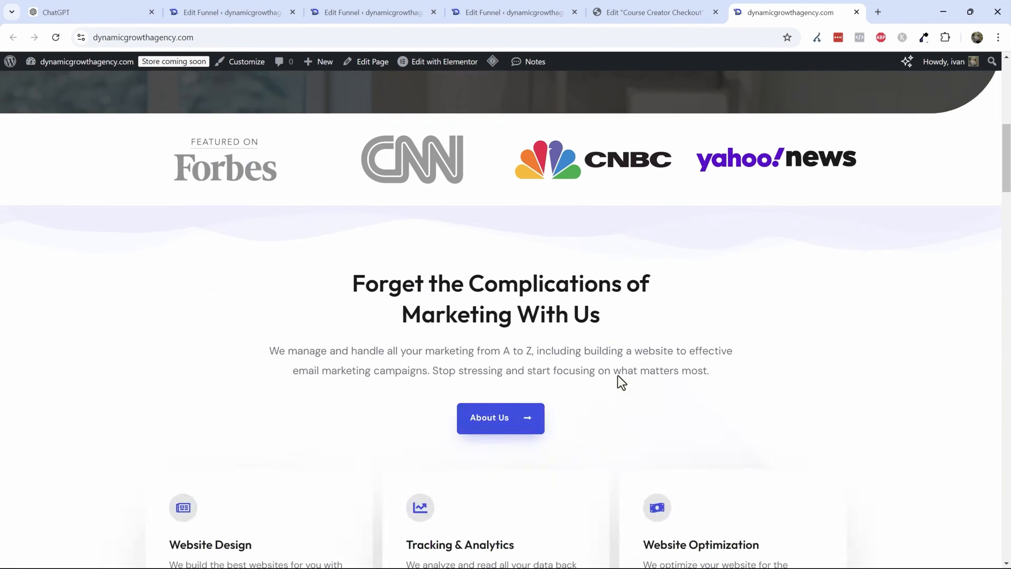
{"action": "scroll", "coordinate": [621, 382], "scroll_direction": "down", "scroll_amount": 3}
{"action": "scroll", "coordinate": [548, 266], "scroll_direction": "up", "scroll_amount": 8}
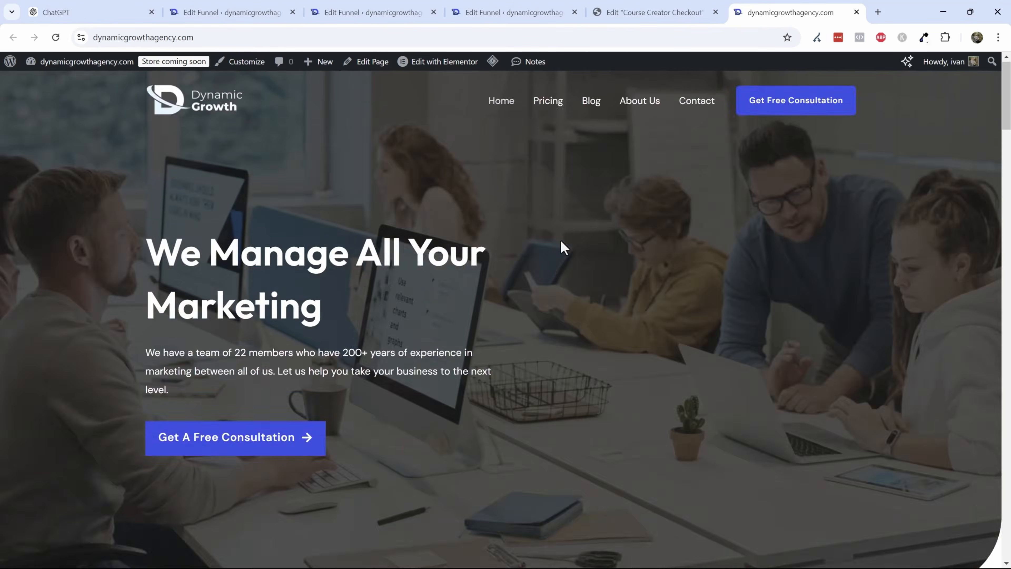
- Close the two duplicate Edit Funnel browser tabs
{"action": "left_click", "coordinate": [529, 9]}
{"action": "left_click", "coordinate": [374, 11]}
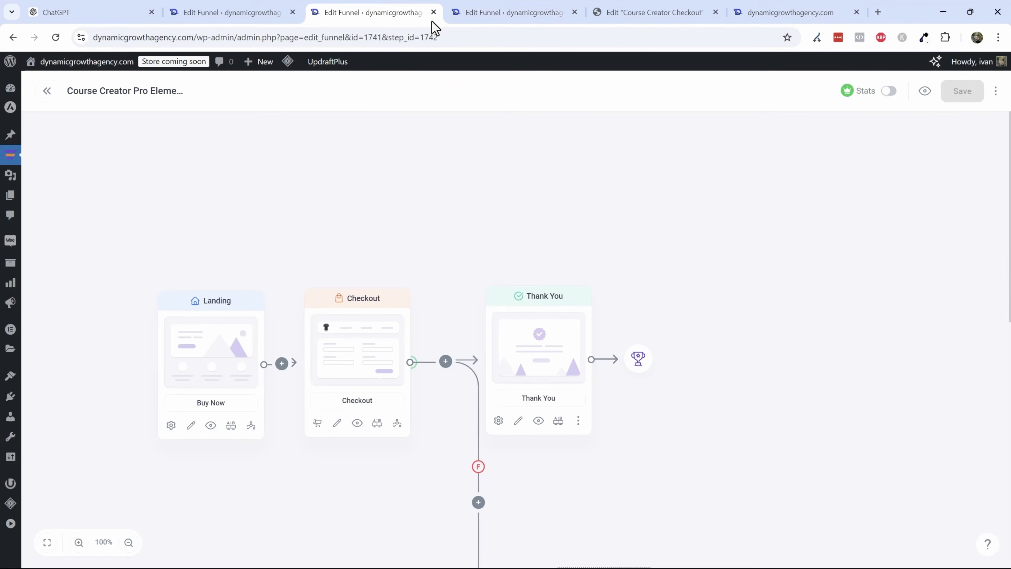
{"action": "left_click", "coordinate": [433, 12]}
{"action": "left_click", "coordinate": [434, 12]}
{"action": "left_click", "coordinate": [219, 9]}
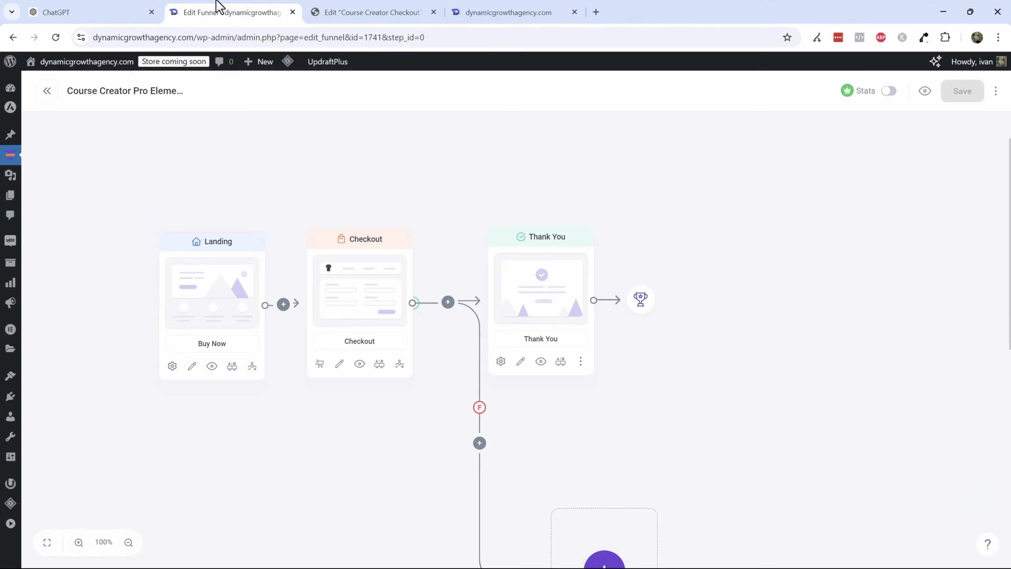
- Leave the checkout page editor and exit to the WordPress dashboard
{"action": "left_click", "coordinate": [370, 11]}
{"action": "scroll", "coordinate": [616, 354], "scroll_direction": "down", "scroll_amount": 1}
{"action": "scroll", "coordinate": [794, 175], "scroll_direction": "up", "scroll_amount": 1}
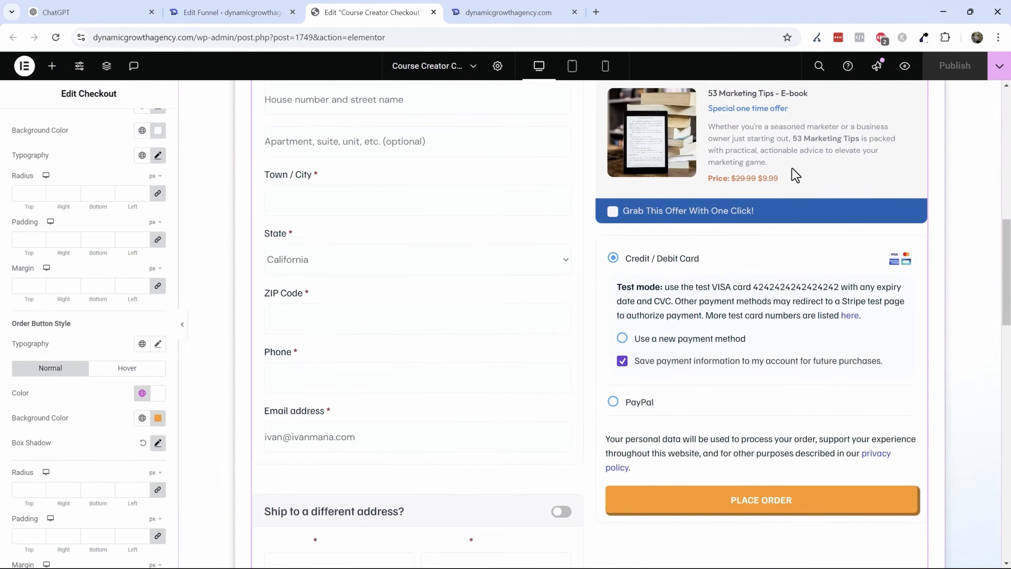
{"action": "scroll", "coordinate": [794, 175], "scroll_direction": "up", "scroll_amount": 3}
{"action": "left_click", "coordinate": [25, 66]}
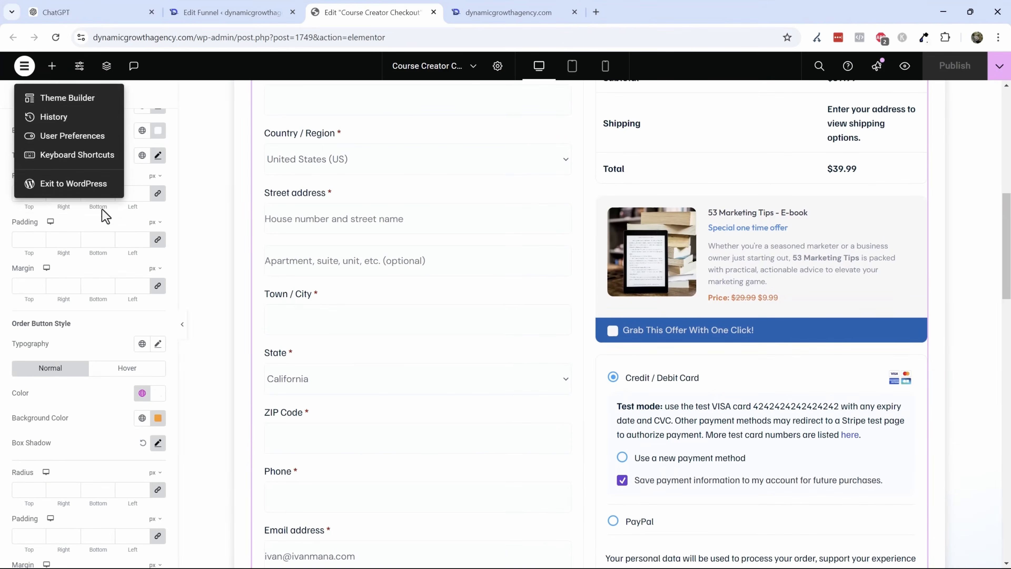
{"action": "left_click", "coordinate": [48, 184]}
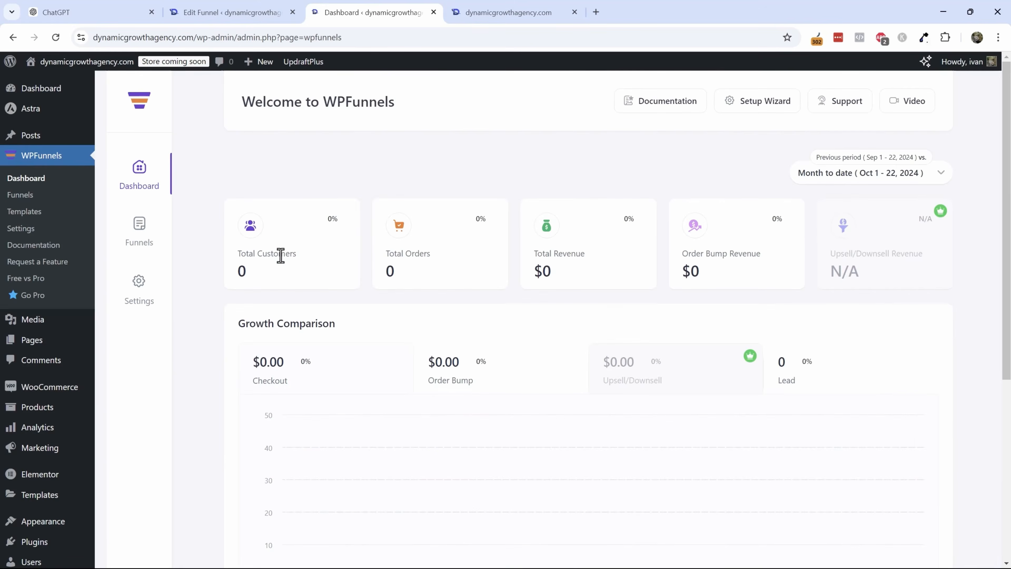
- Open the Course Creator funnel and edit its Thank You step in Elementor
{"action": "left_click", "coordinate": [129, 239]}
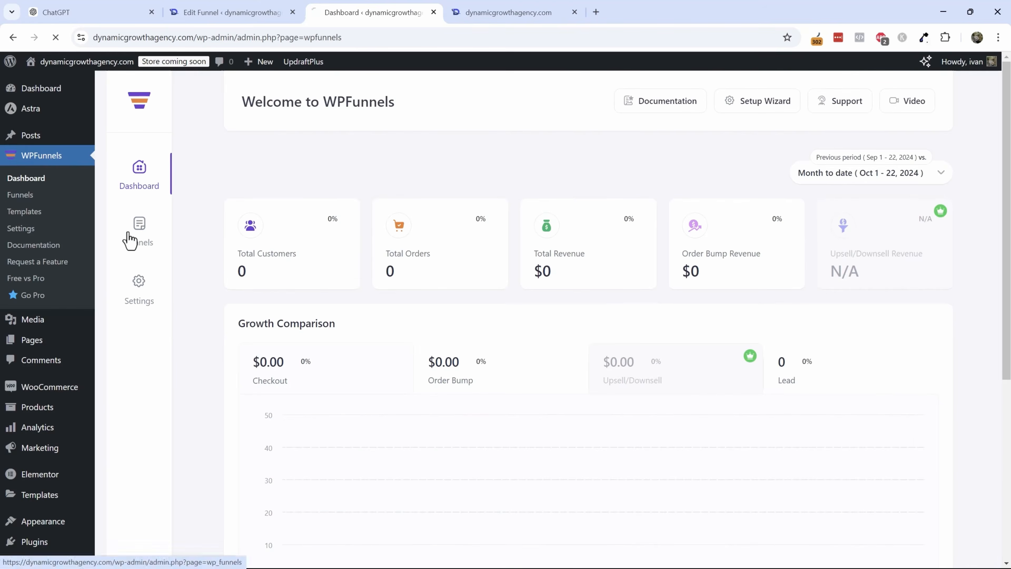
{"action": "left_click", "coordinate": [319, 181]}
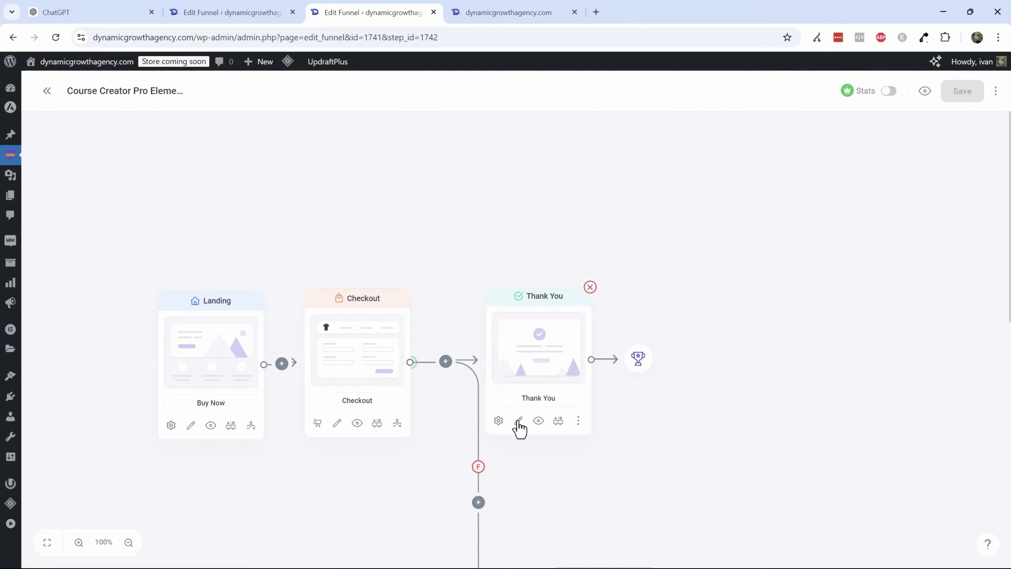
{"action": "left_click", "coordinate": [519, 420]}
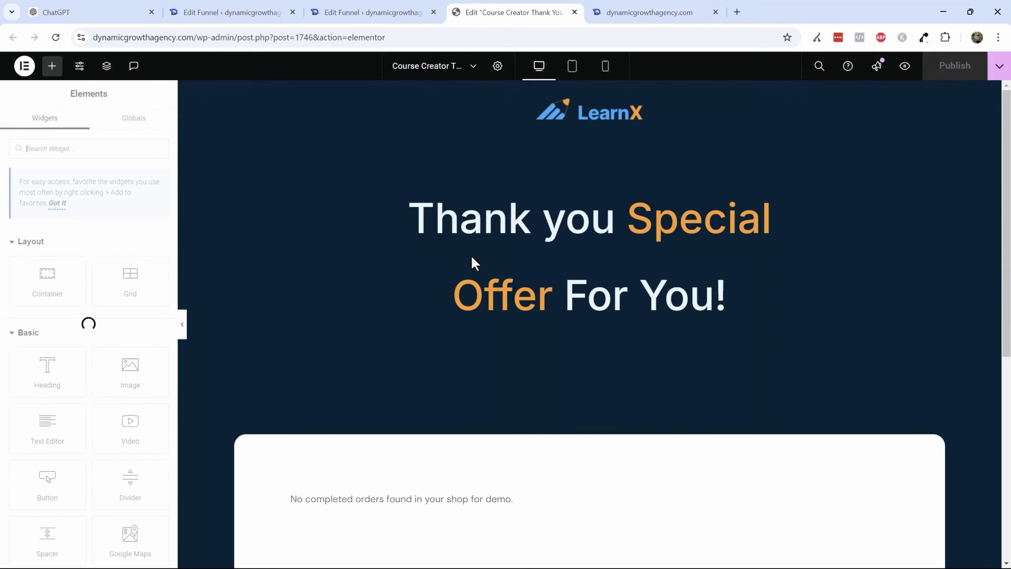
- Try deleting the 'Thank you Special Offer For You!' text widget, then reload the editor without saving
{"action": "left_click", "coordinate": [653, 282]}
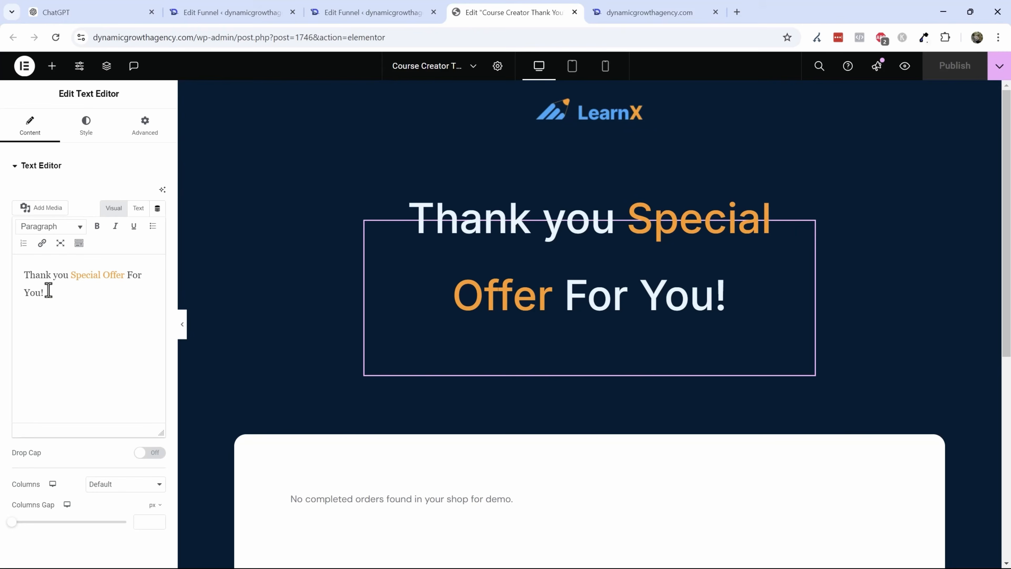
{"action": "scroll", "coordinate": [553, 366], "scroll_direction": "down", "scroll_amount": 3}
{"action": "scroll", "coordinate": [556, 378], "scroll_direction": "up", "scroll_amount": 3}
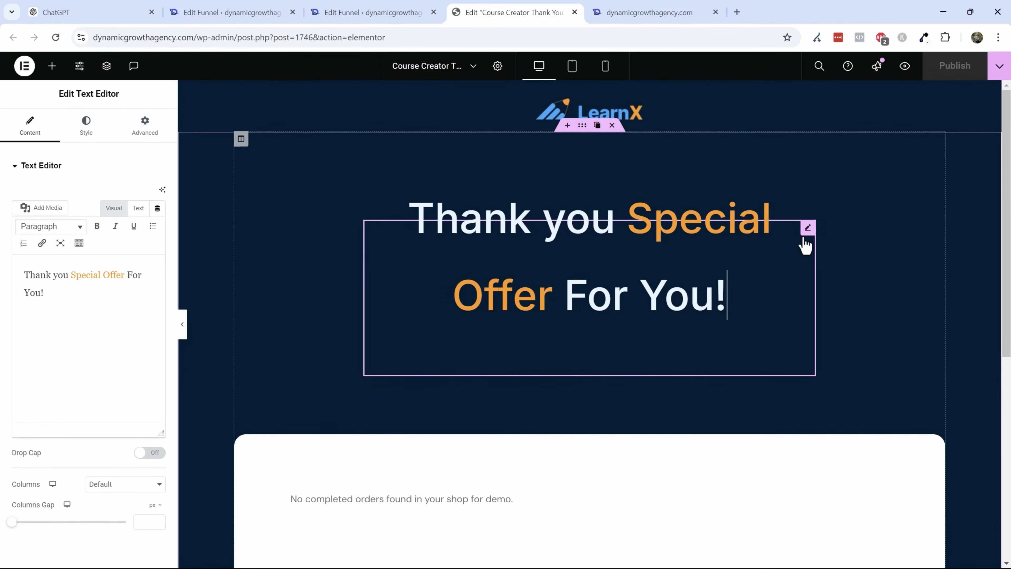
{"action": "left_click", "coordinate": [776, 228]}
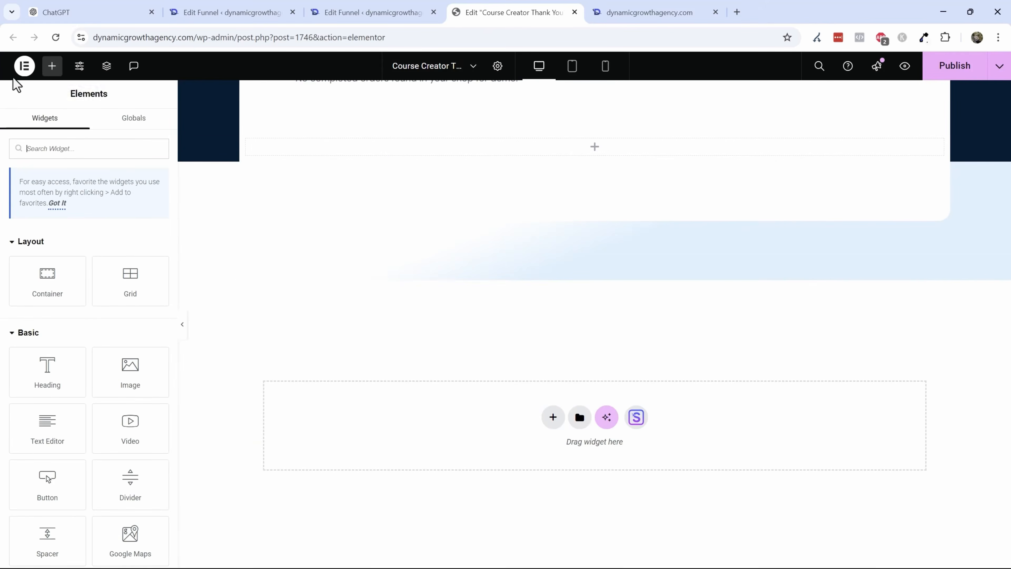
{"action": "left_click", "coordinate": [24, 65]}
{"action": "left_click", "coordinate": [52, 114]}
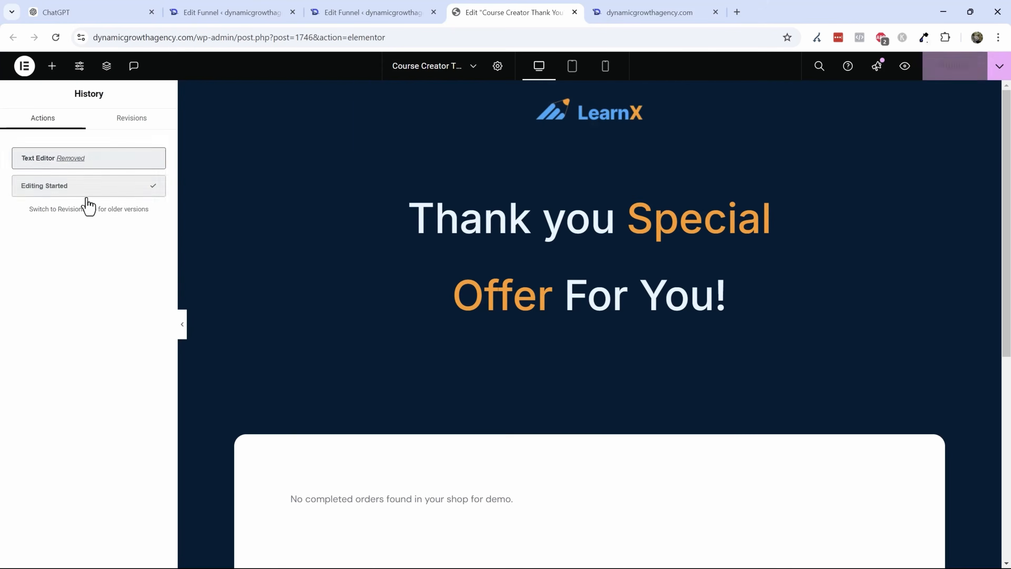
{"action": "left_click", "coordinate": [600, 240]}
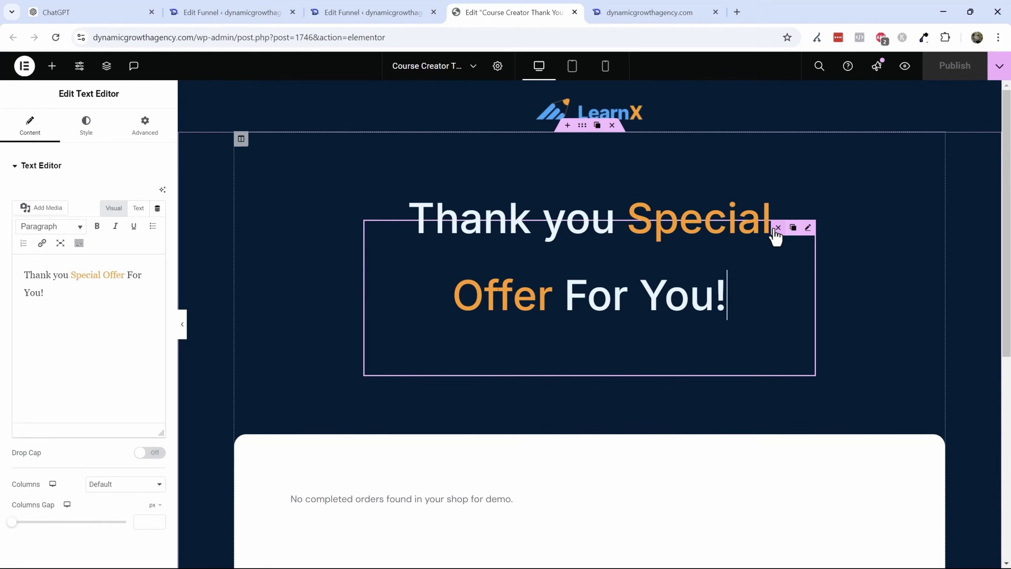
{"action": "left_click", "coordinate": [777, 228]}
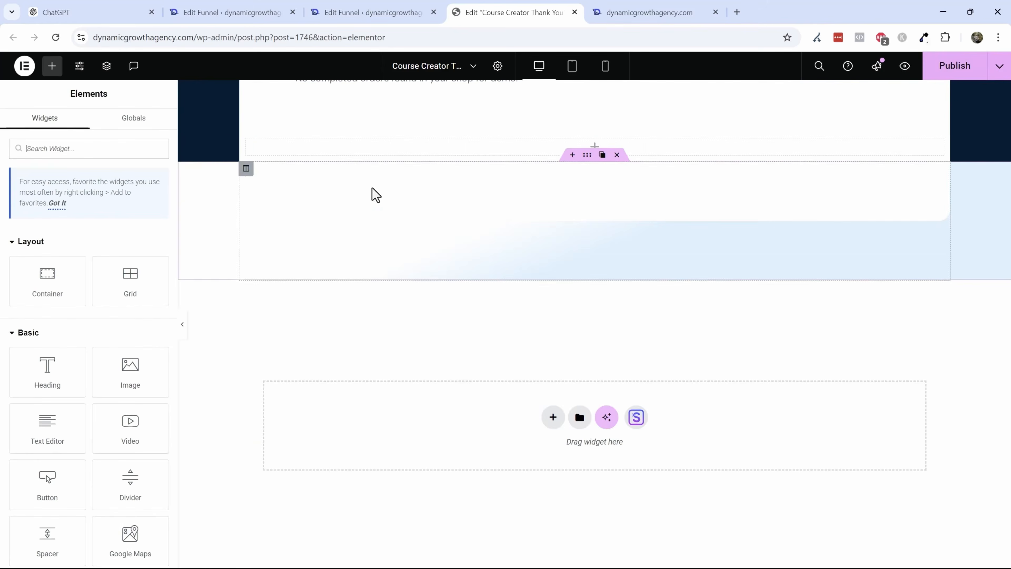
{"action": "left_click", "coordinate": [60, 36]}
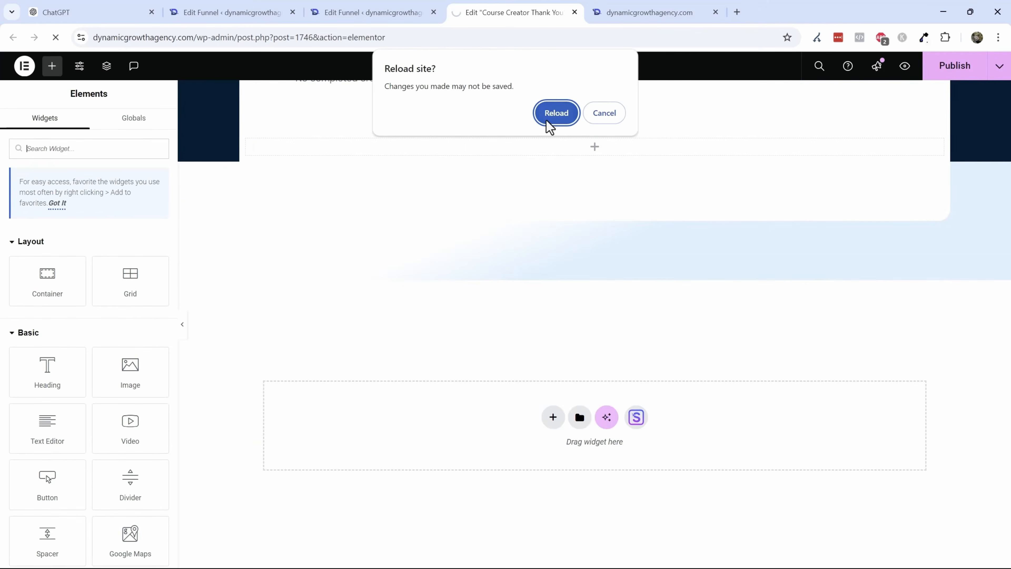
{"action": "left_click", "coordinate": [551, 114]}
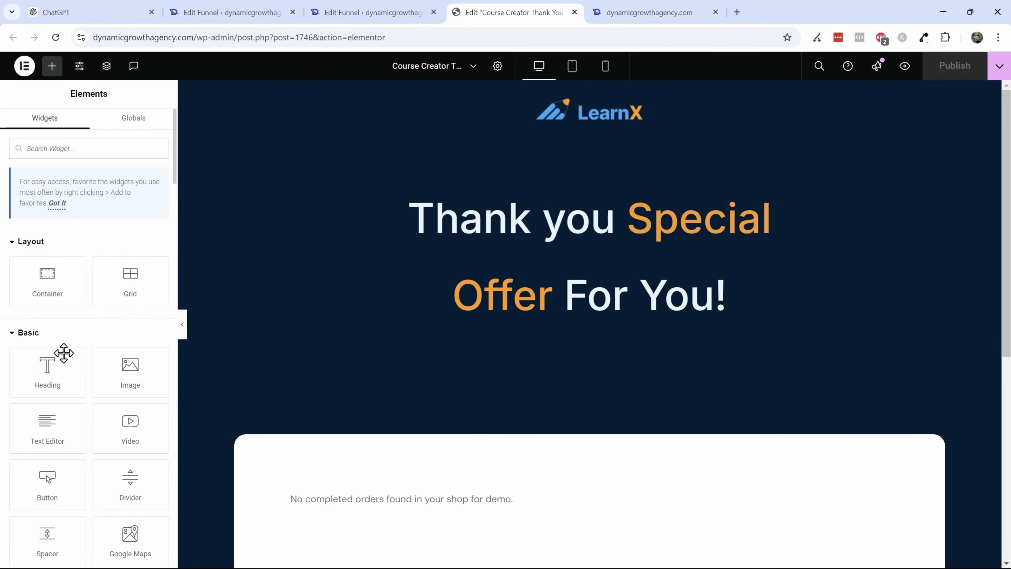
- Add a Heading widget above the thank-you text and set its text color to a white global color
{"action": "left_click_drag", "start_coordinate": [63, 355], "coordinate": [573, 203]}
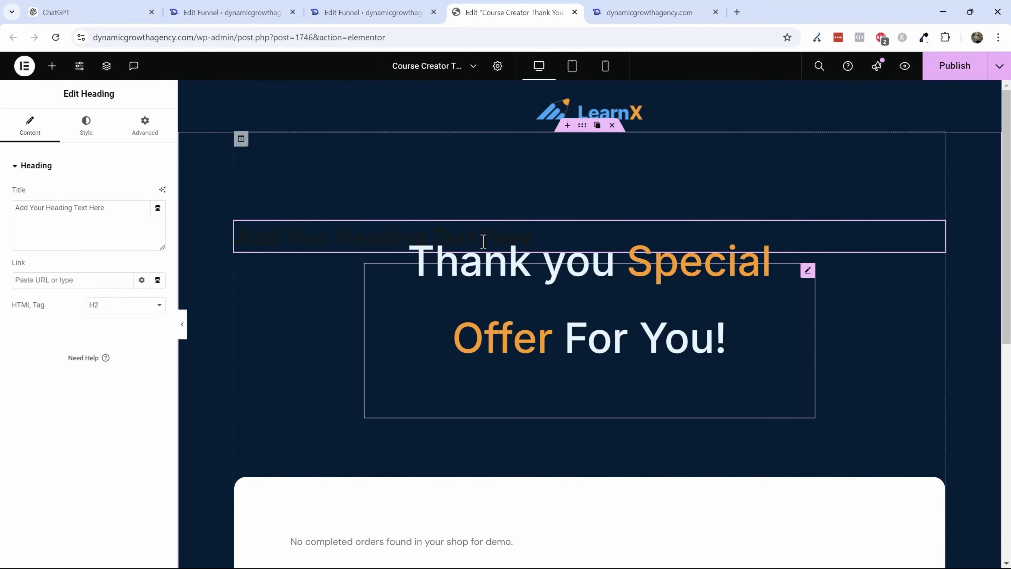
{"action": "left_click", "coordinate": [726, 339]}
{"action": "left_click", "coordinate": [304, 230]}
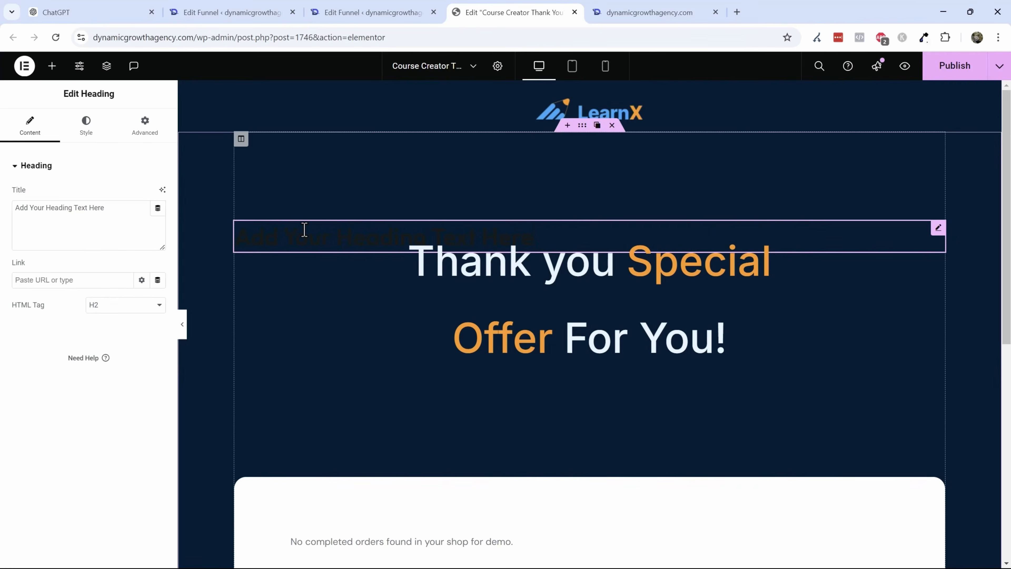
{"action": "left_click", "coordinate": [83, 126]}
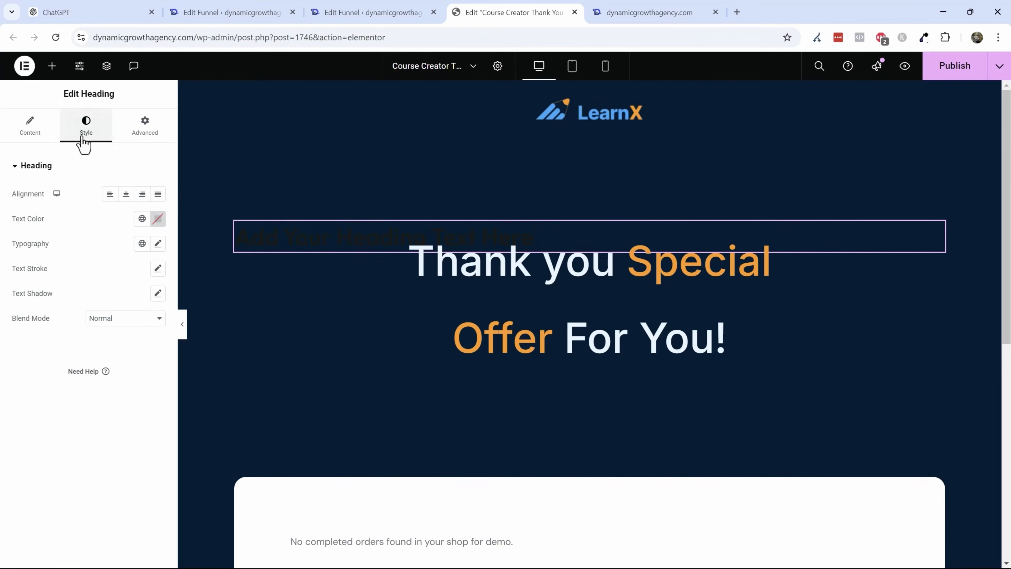
{"action": "left_click", "coordinate": [142, 218]}
{"action": "left_click", "coordinate": [81, 329]}
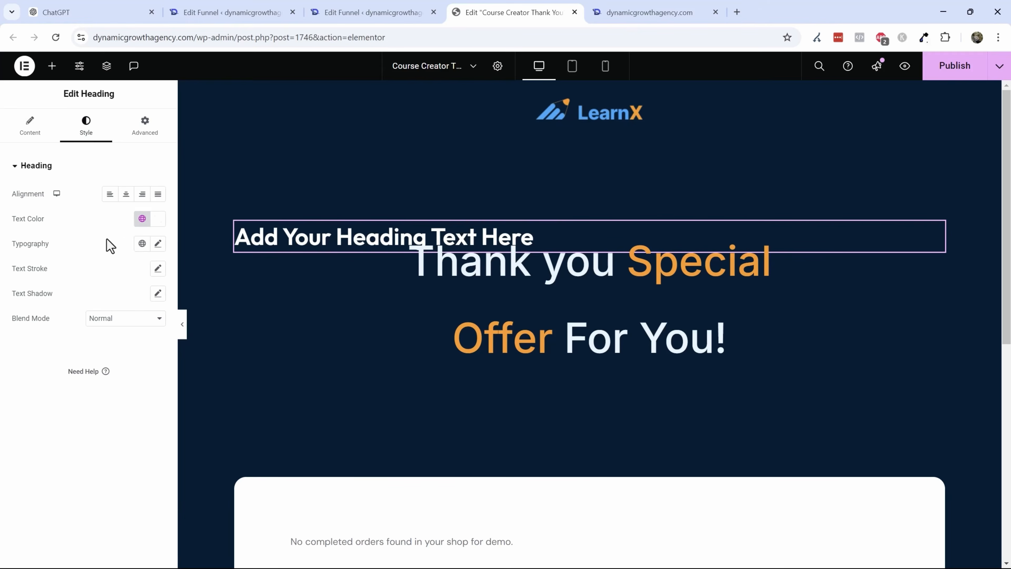
- Enter the new heading's title, starting with 'Thank you'
{"action": "left_click", "coordinate": [30, 125]}
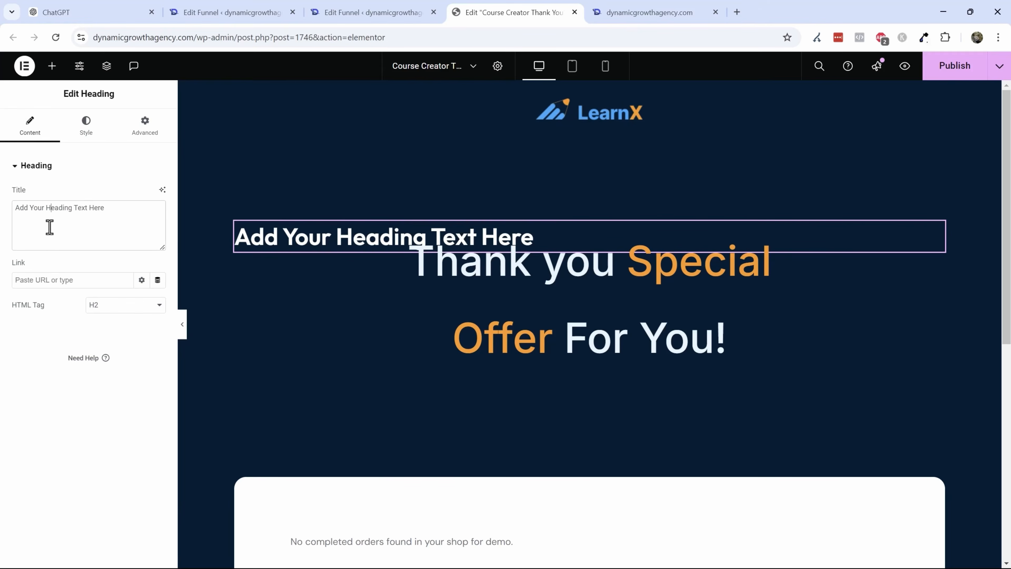
{"action": "type", "text": "Thank you for your purchase."}
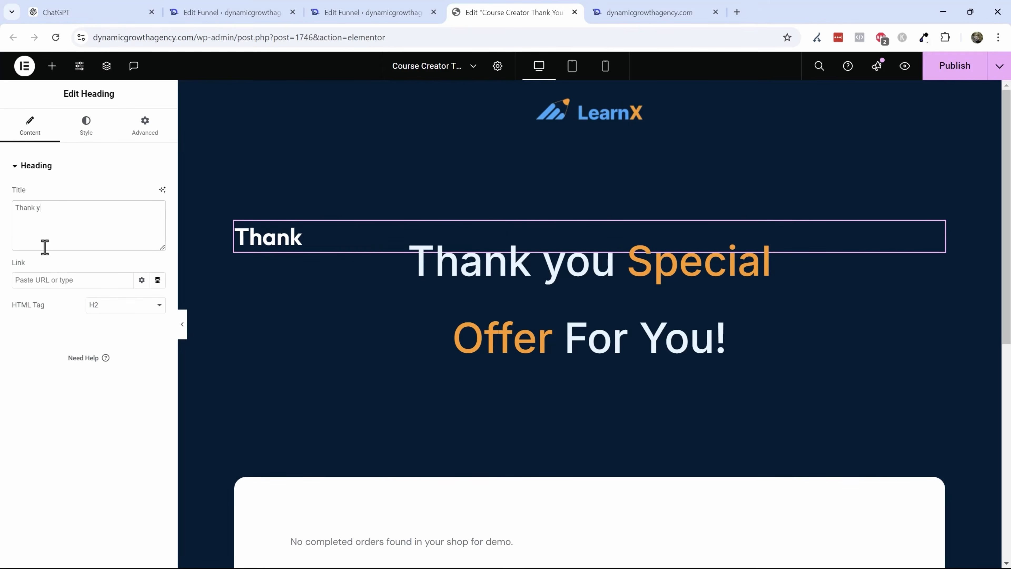
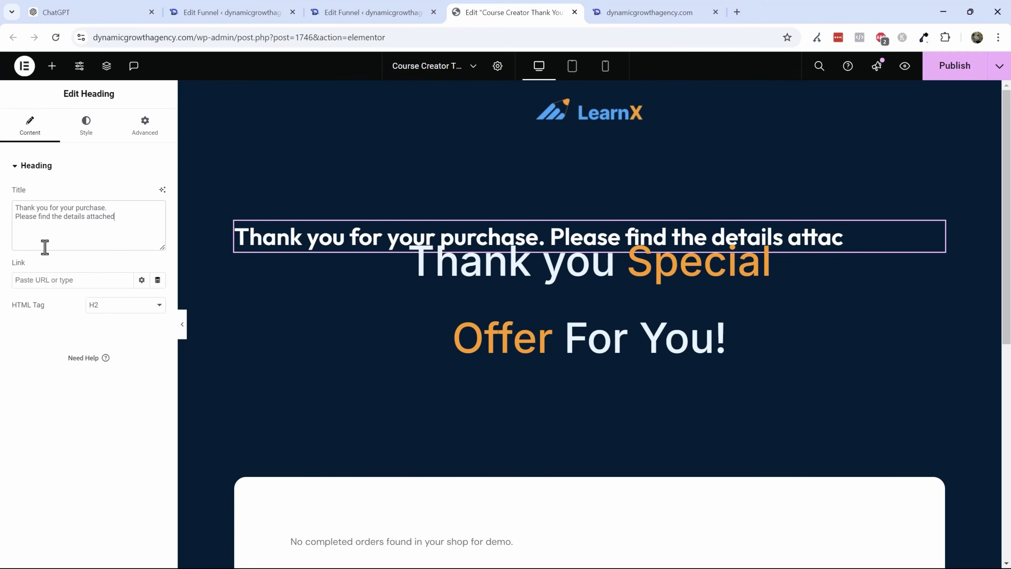
- Finish the heading as 'Thank you for your purchase. Please find the details attached below.' on two lines and center it
{"action": "type", "text": "w."}
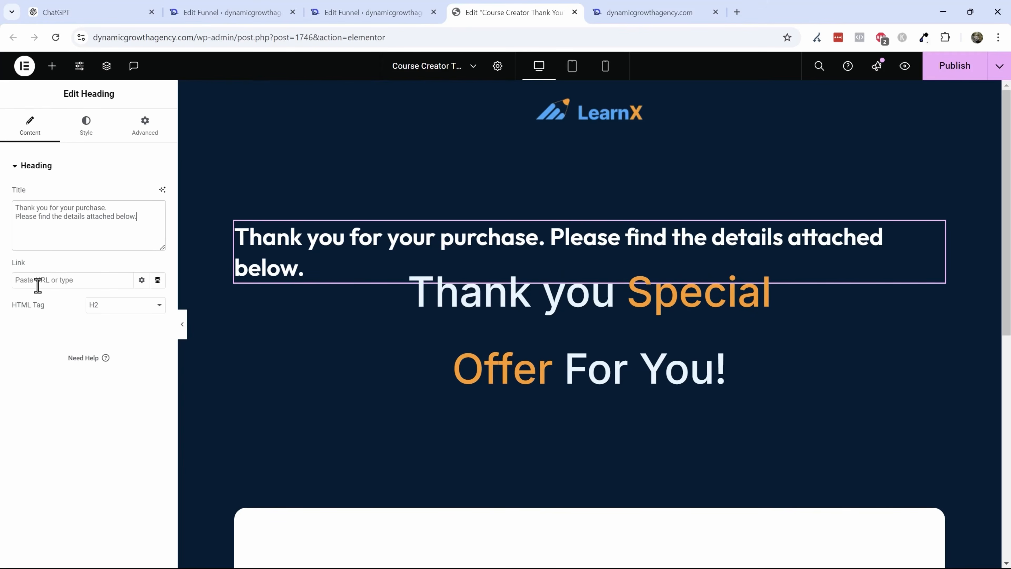
{"action": "left_click", "coordinate": [557, 226]}
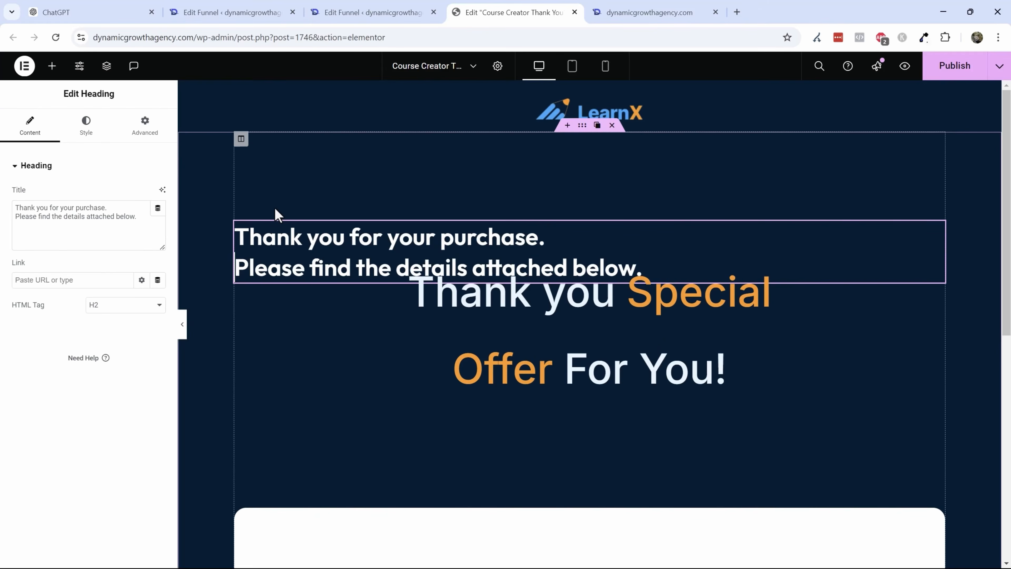
{"action": "key", "text": "Return"}
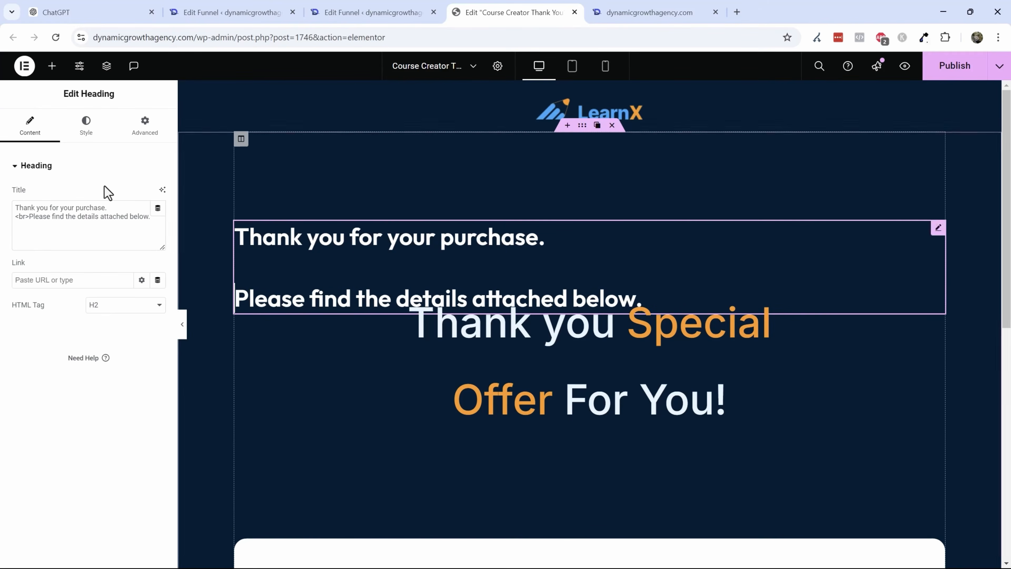
{"action": "left_click", "coordinate": [89, 127]}
{"action": "left_click", "coordinate": [126, 194]}
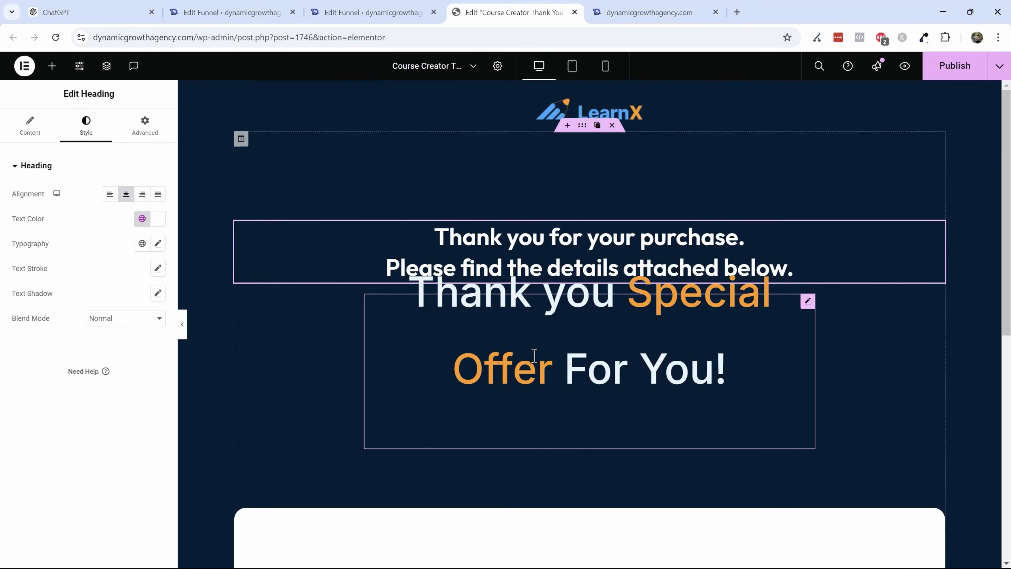
- Delete the old 'Thank you Special Offer For You!' text widget
{"action": "left_click", "coordinate": [733, 368]}
{"action": "left_click", "coordinate": [766, 247]}
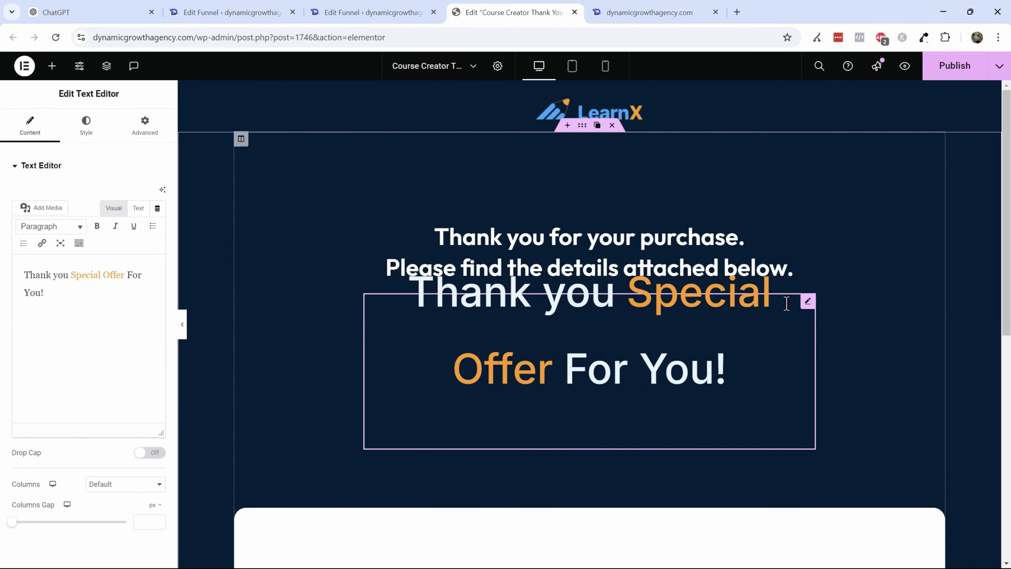
{"action": "left_click", "coordinate": [778, 305]}
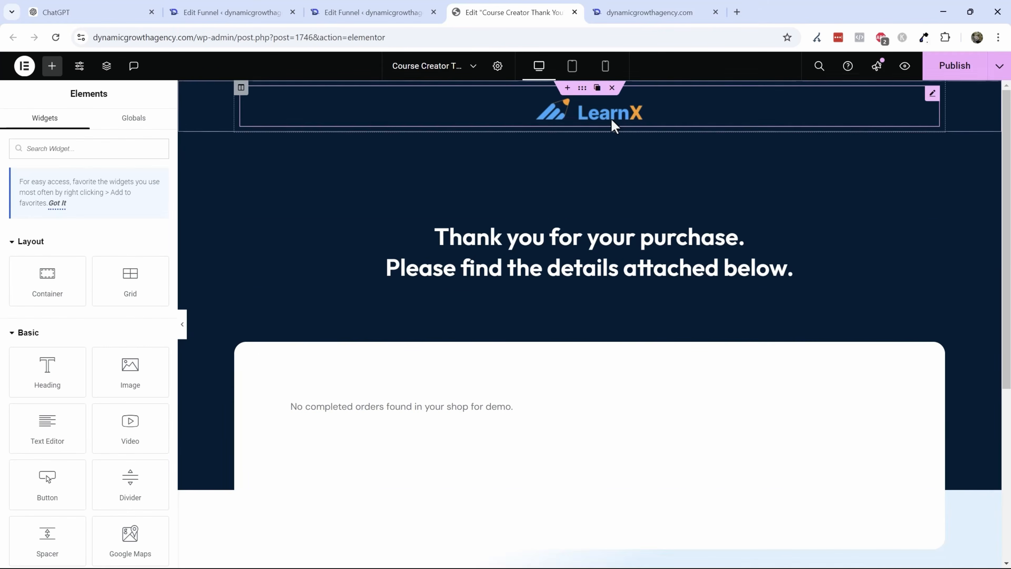
- Replace the LearnX logo with the white Dynamic Growth logo image and set its width to 19%
{"action": "left_click", "coordinate": [585, 103]}
{"action": "left_click", "coordinate": [133, 236]}
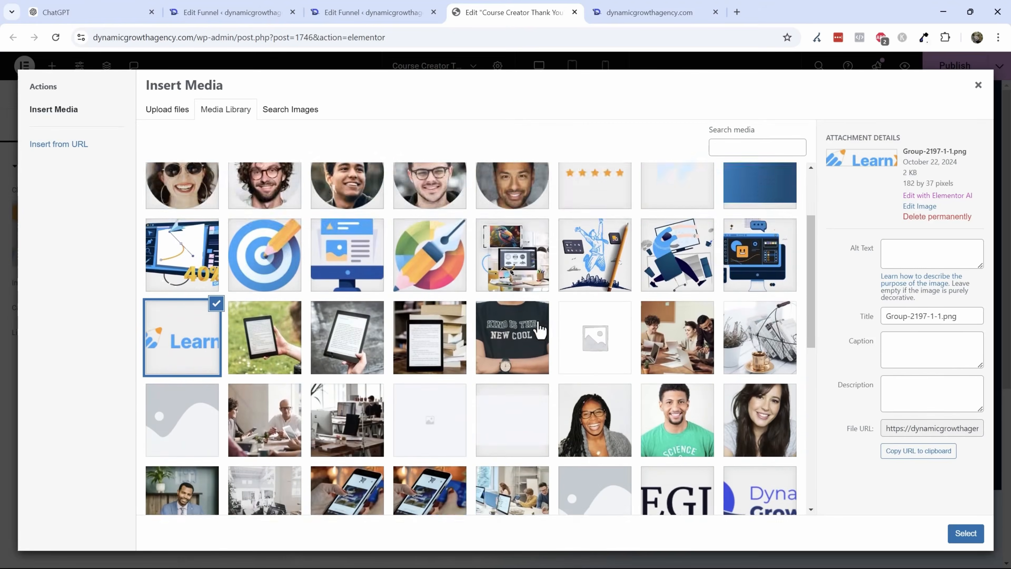
{"action": "scroll", "coordinate": [518, 332], "scroll_direction": "down", "scroll_amount": 5}
{"action": "left_click", "coordinate": [157, 407]}
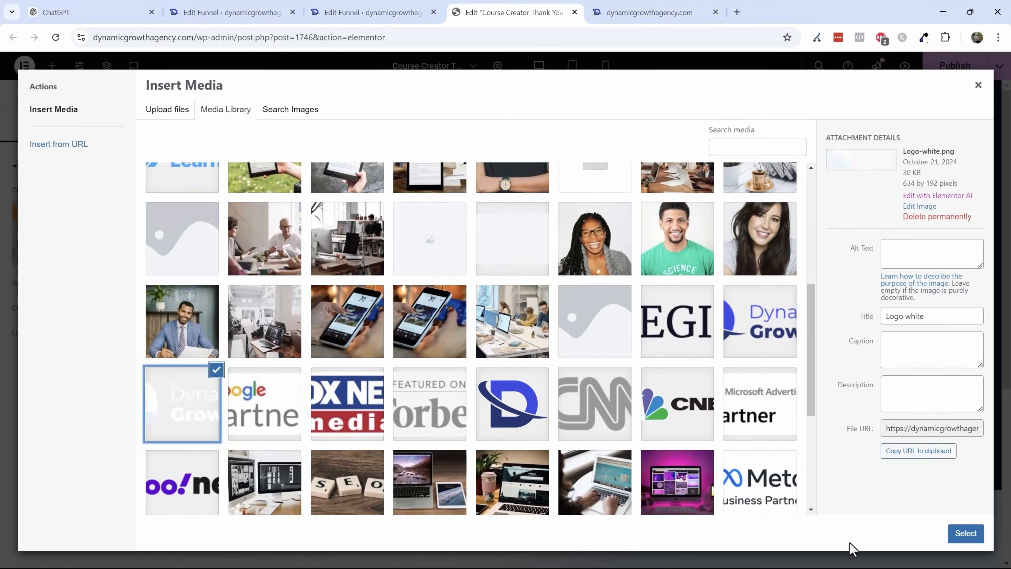
{"action": "left_click", "coordinate": [966, 534]}
{"action": "left_click", "coordinate": [89, 125]}
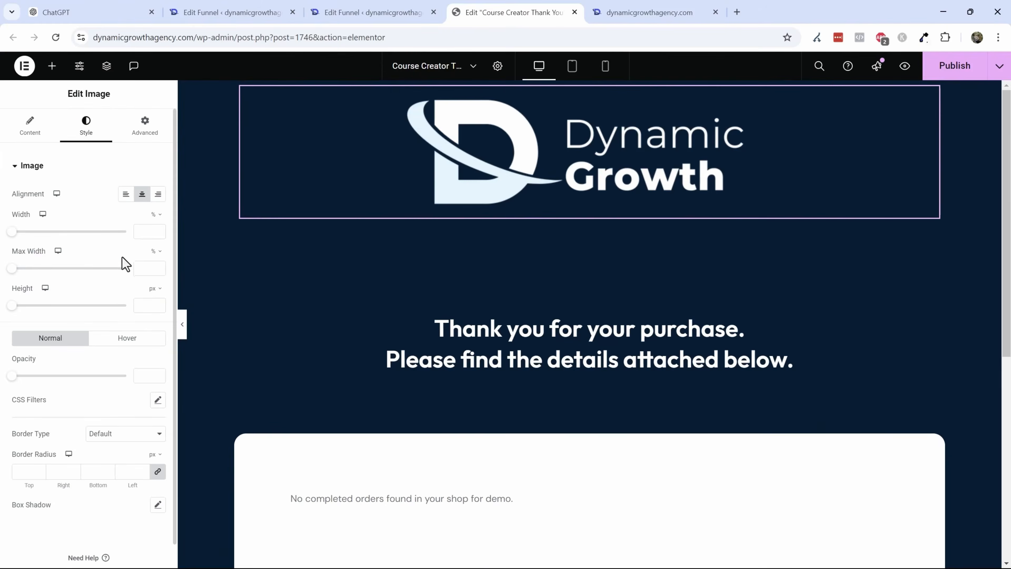
{"action": "left_click_drag", "start_coordinate": [15, 234], "coordinate": [34, 242]}
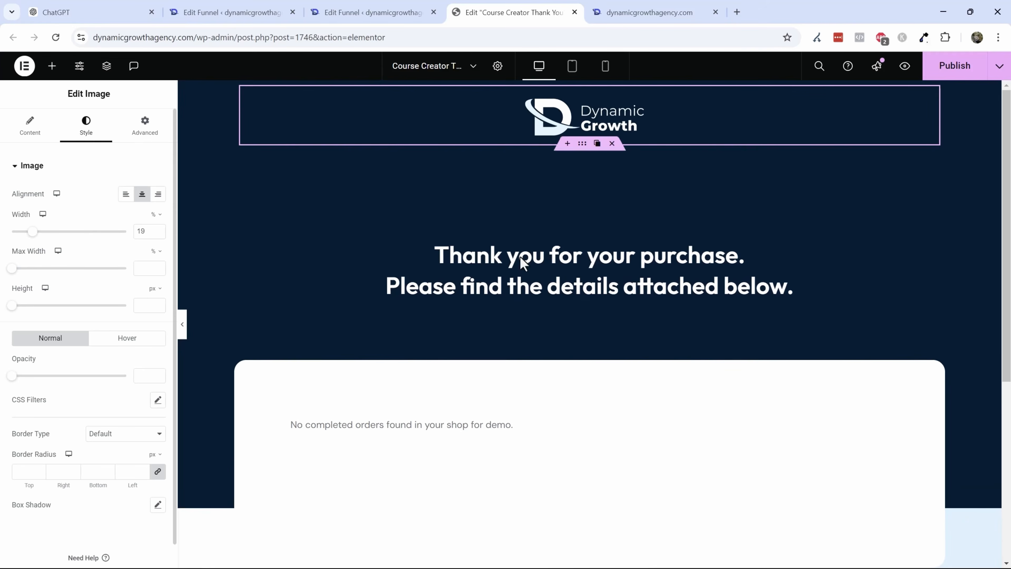
- Insert an extra blank line between the heading's two sentences
{"action": "scroll", "coordinate": [577, 255], "scroll_direction": "down", "scroll_amount": 5}
{"action": "scroll", "coordinate": [438, 330], "scroll_direction": "down", "scroll_amount": 3}
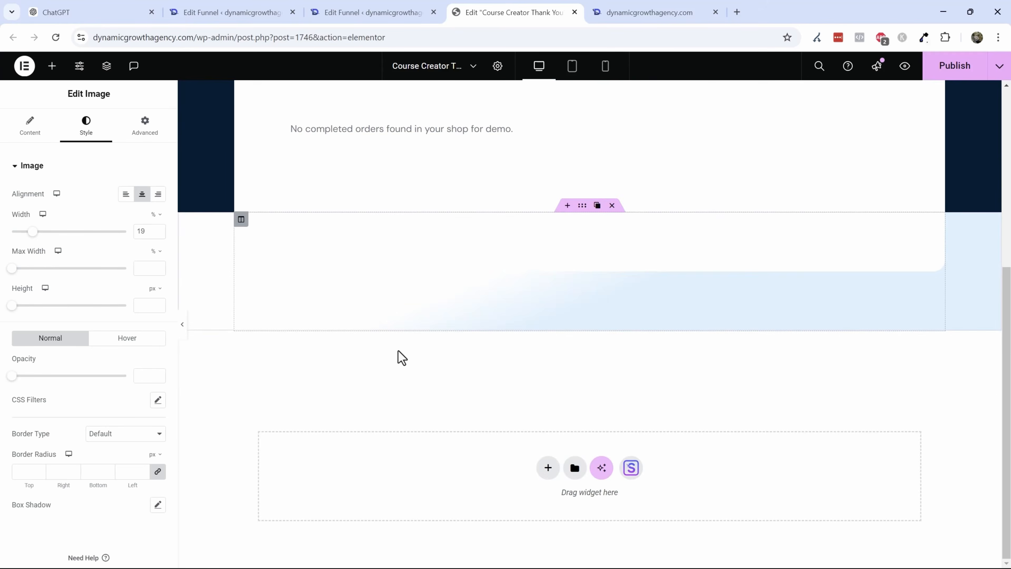
{"action": "scroll", "coordinate": [447, 250], "scroll_direction": "up", "scroll_amount": 3}
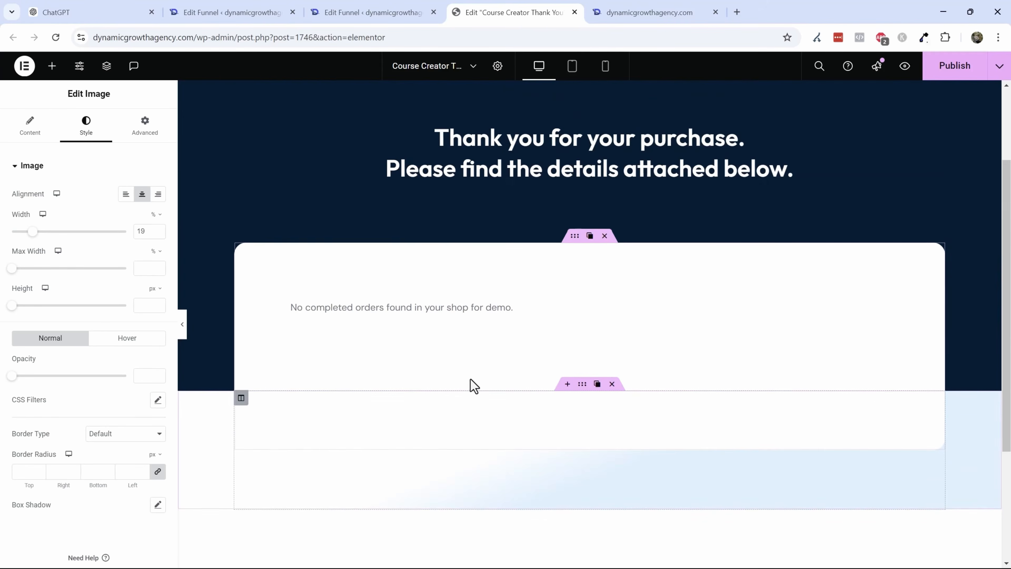
{"action": "scroll", "coordinate": [471, 384], "scroll_direction": "up", "scroll_amount": 3}
{"action": "left_click", "coordinate": [639, 282]}
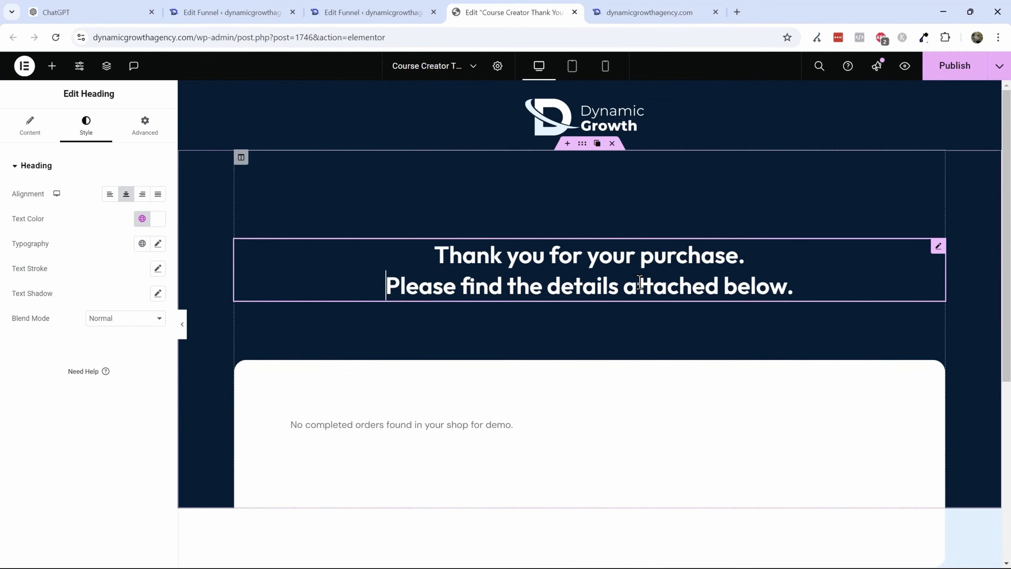
{"action": "key", "text": "Return"}
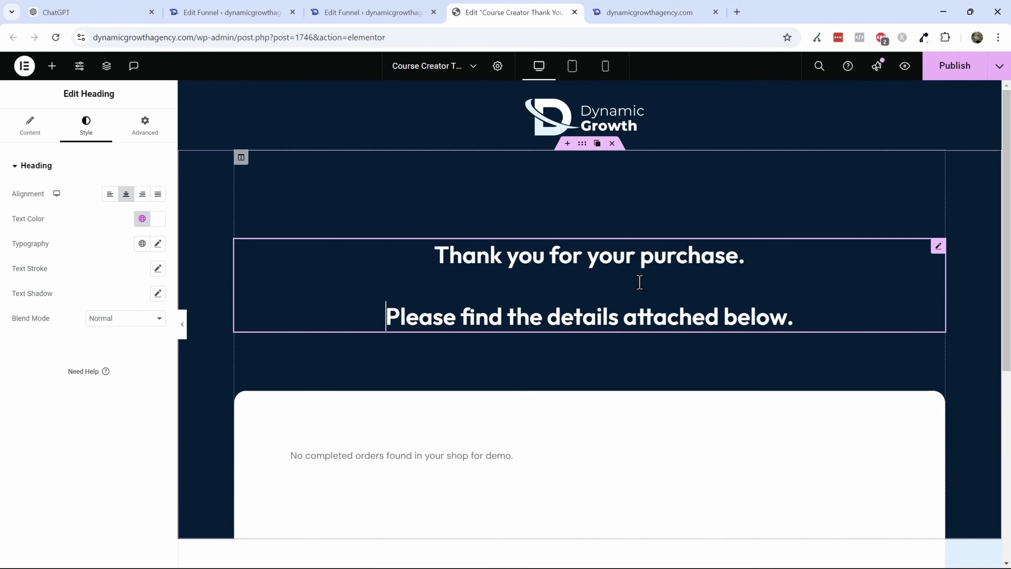
{"action": "left_click", "coordinate": [518, 129]}
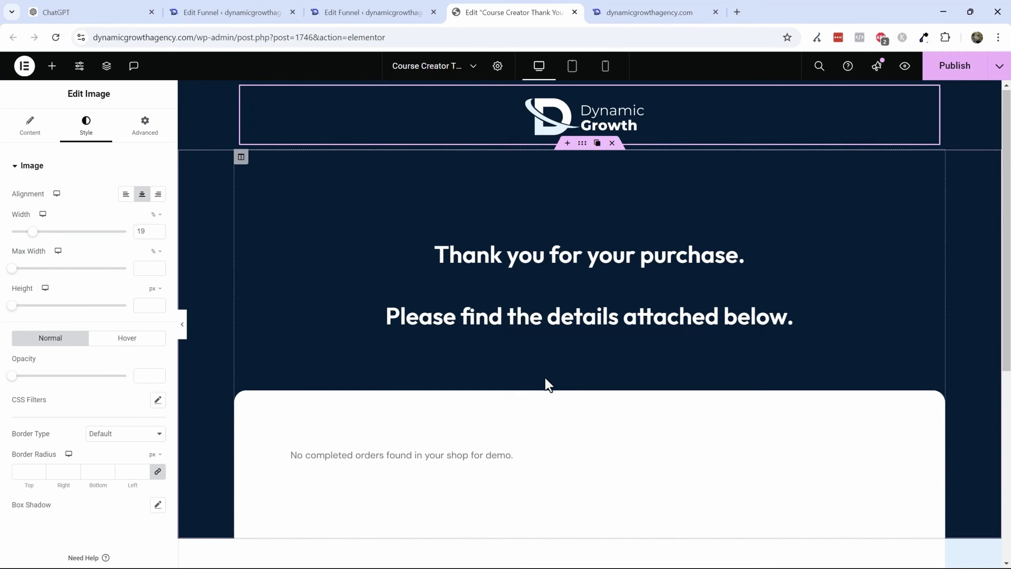
{"action": "scroll", "coordinate": [546, 380], "scroll_direction": "down", "scroll_amount": 3}
{"action": "left_click", "coordinate": [539, 344]}
{"action": "scroll", "coordinate": [528, 310], "scroll_direction": "up", "scroll_amount": 3}
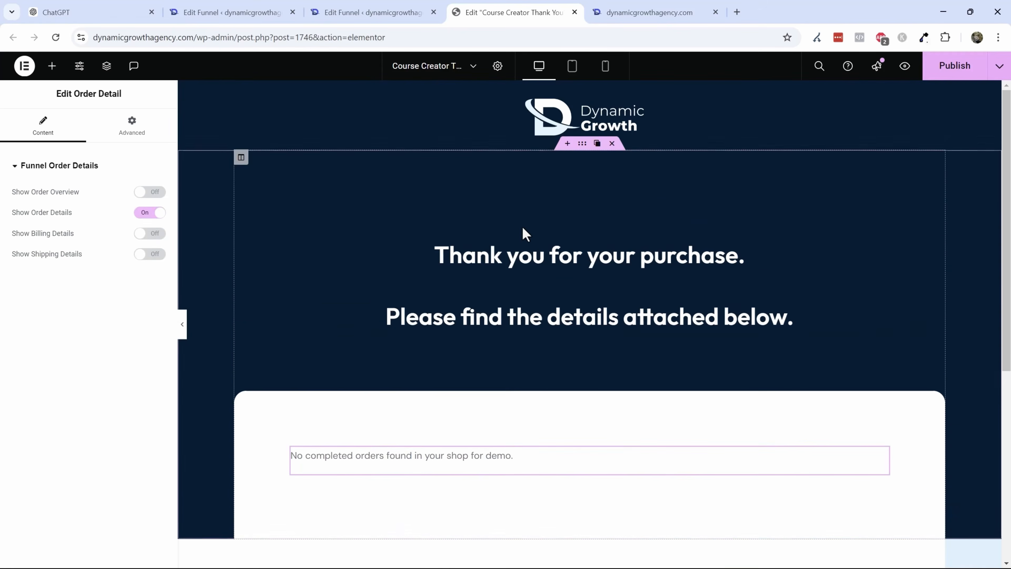
{"action": "left_click", "coordinate": [529, 276]}
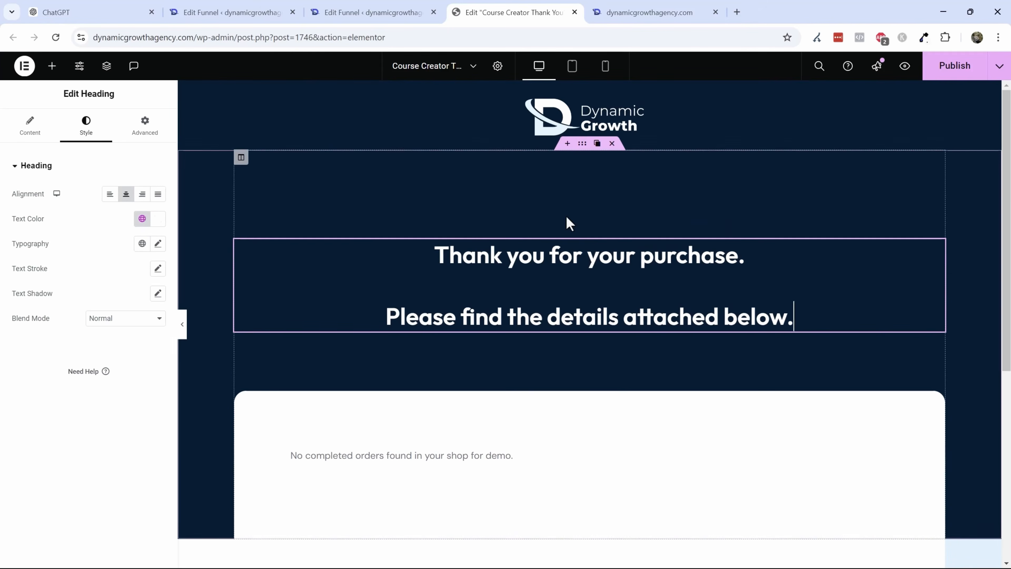
- Set the section's padding to 0 on all sides
{"action": "left_click", "coordinate": [580, 147]}
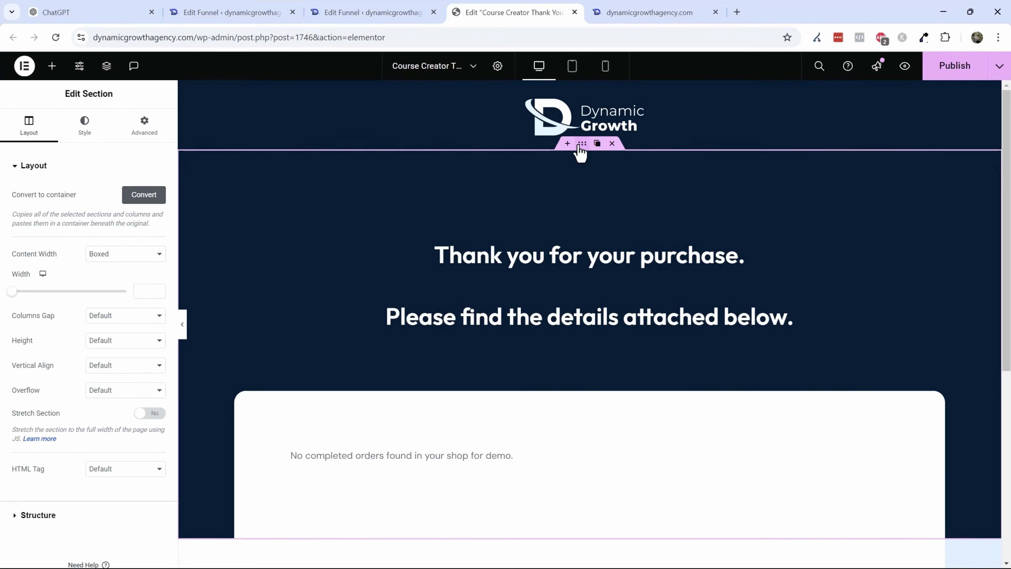
{"action": "left_click", "coordinate": [153, 121]}
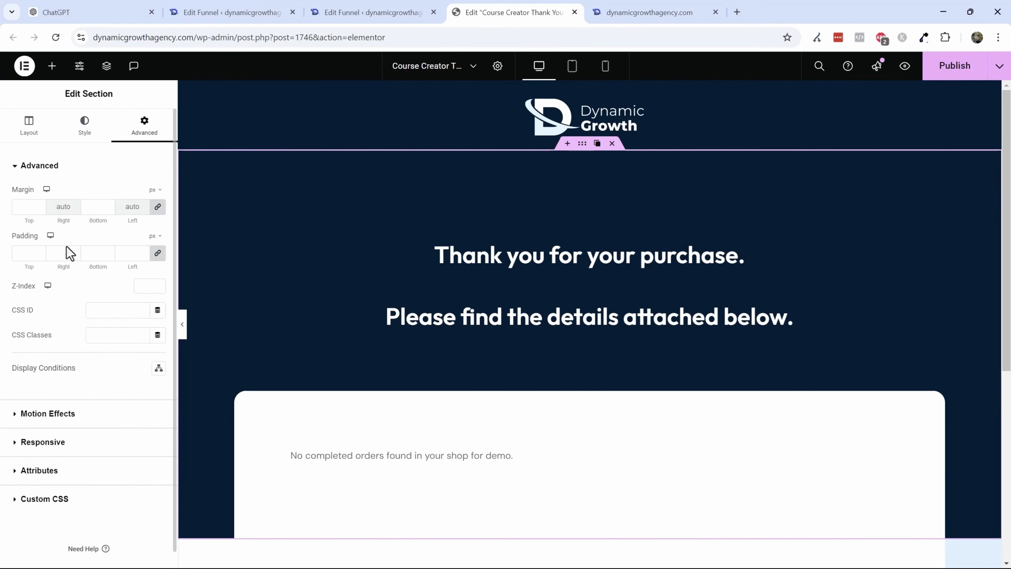
{"action": "left_click", "coordinate": [150, 259]}
{"action": "type", "text": "0"}
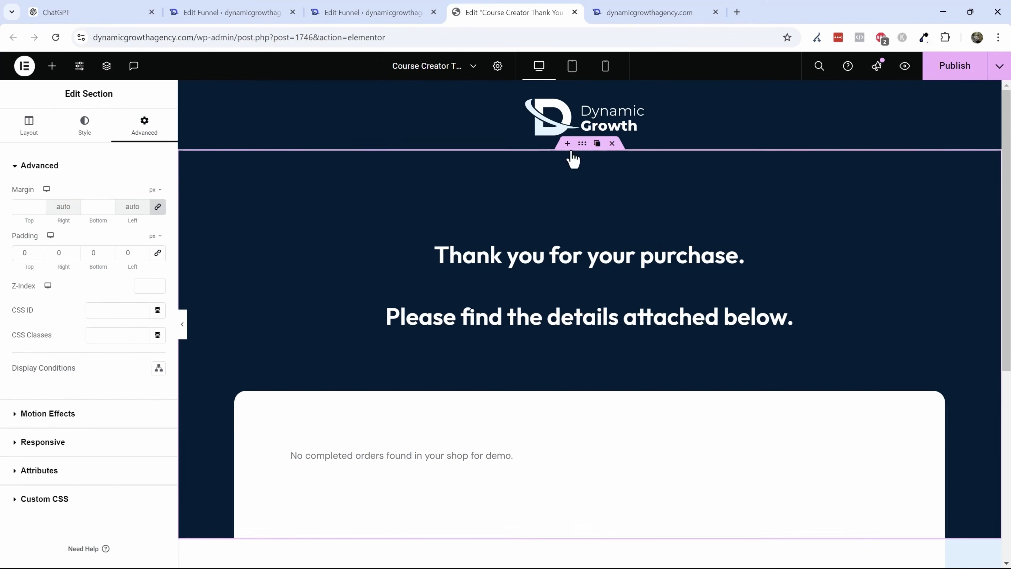
- Set the column's top padding to 75 px and publish the page
{"action": "left_click", "coordinate": [242, 158]}
{"action": "left_click", "coordinate": [145, 125]}
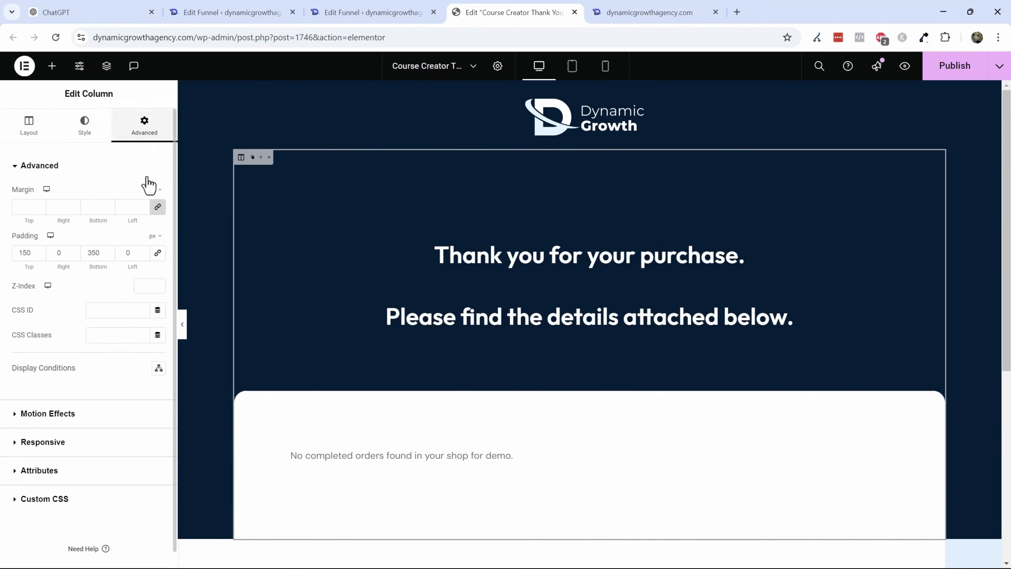
{"action": "type", "text": "75"}
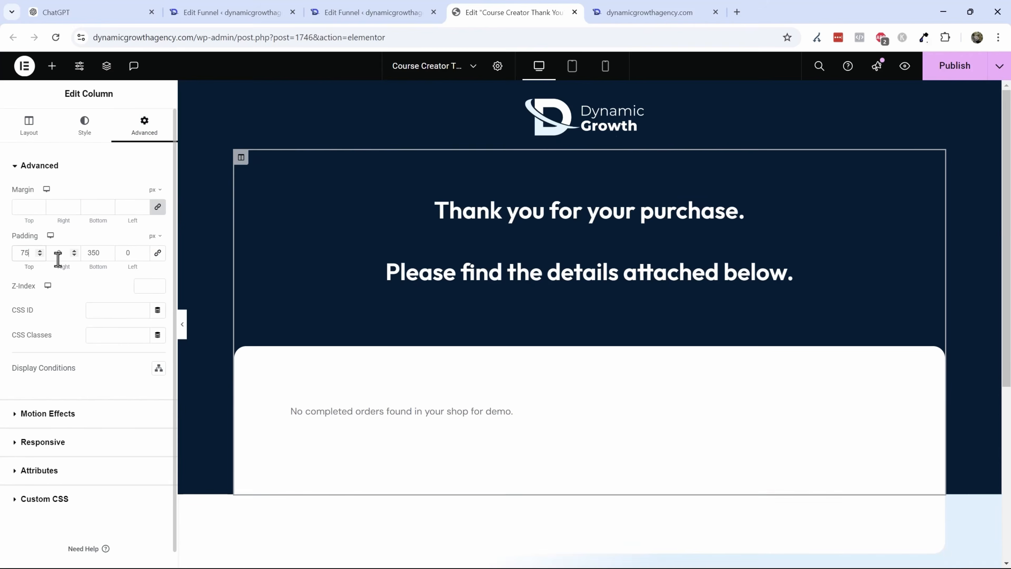
{"action": "left_click", "coordinate": [955, 65]}
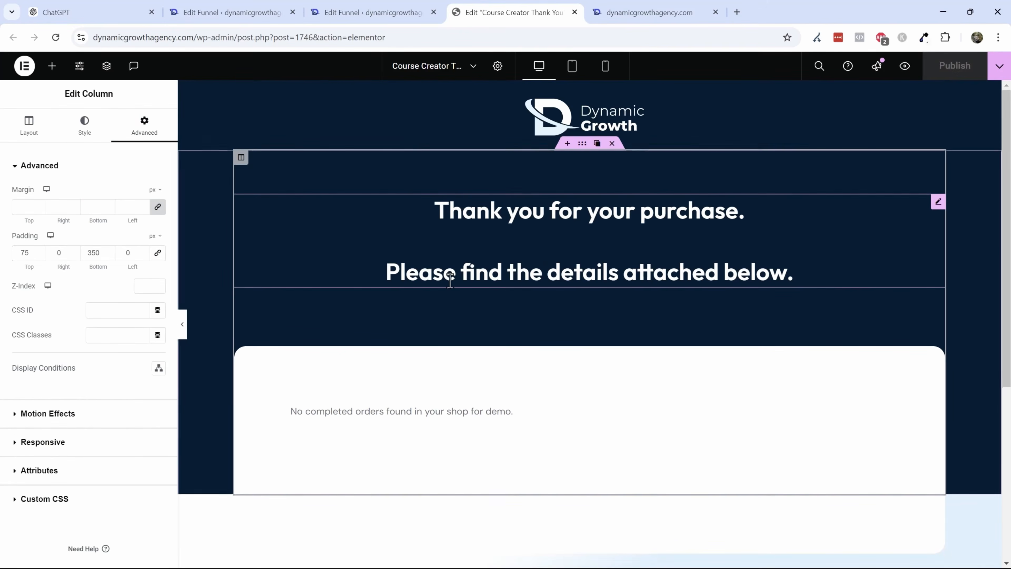
- Exit to WordPress and open the Course Creator Pro Elementor funnel
{"action": "scroll", "coordinate": [473, 271], "scroll_direction": "down", "scroll_amount": 6}
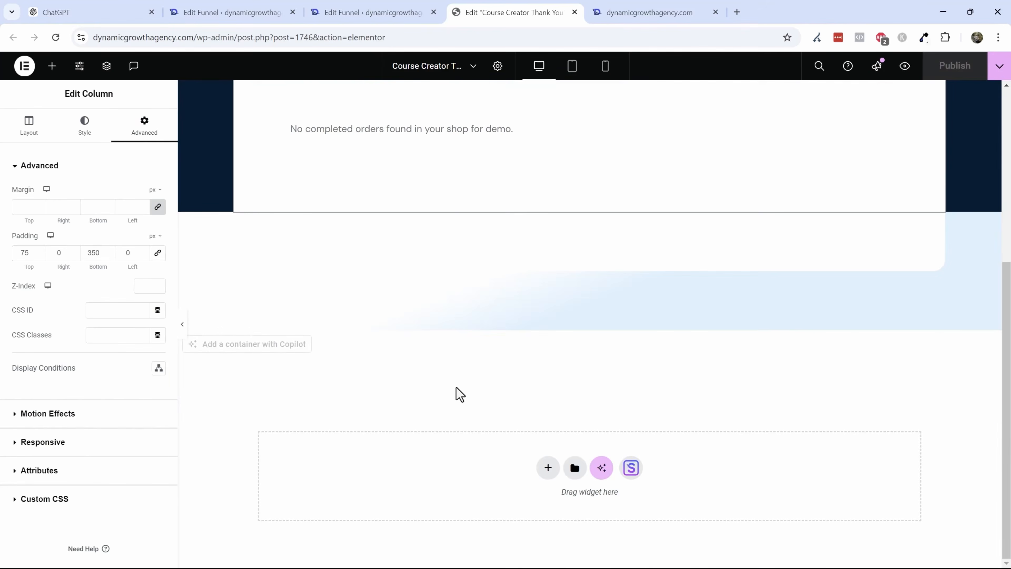
{"action": "scroll", "coordinate": [458, 393], "scroll_direction": "up", "scroll_amount": 5}
{"action": "scroll", "coordinate": [463, 384], "scroll_direction": "up", "scroll_amount": 1}
{"action": "left_click", "coordinate": [24, 66]}
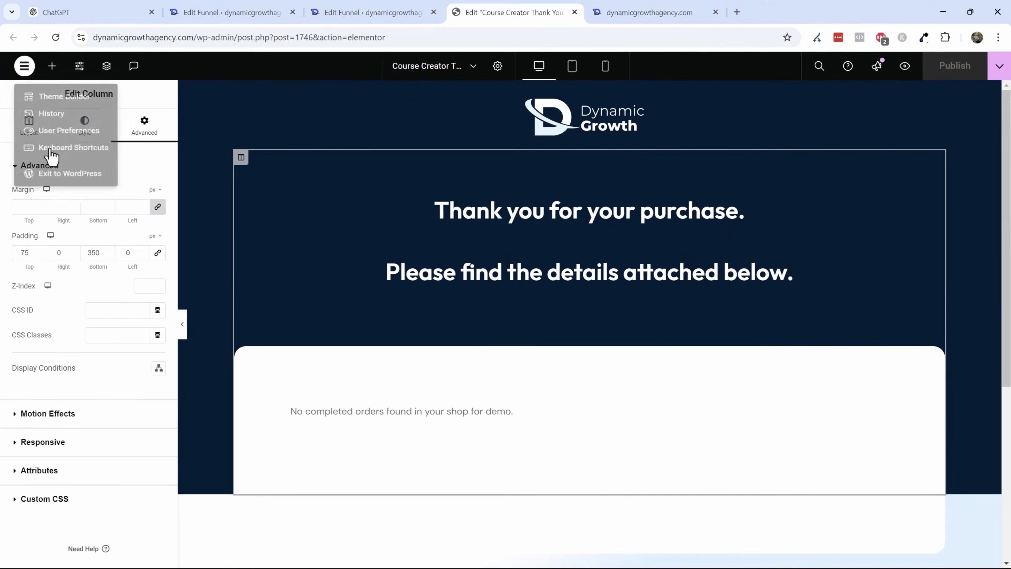
{"action": "left_click", "coordinate": [57, 184]}
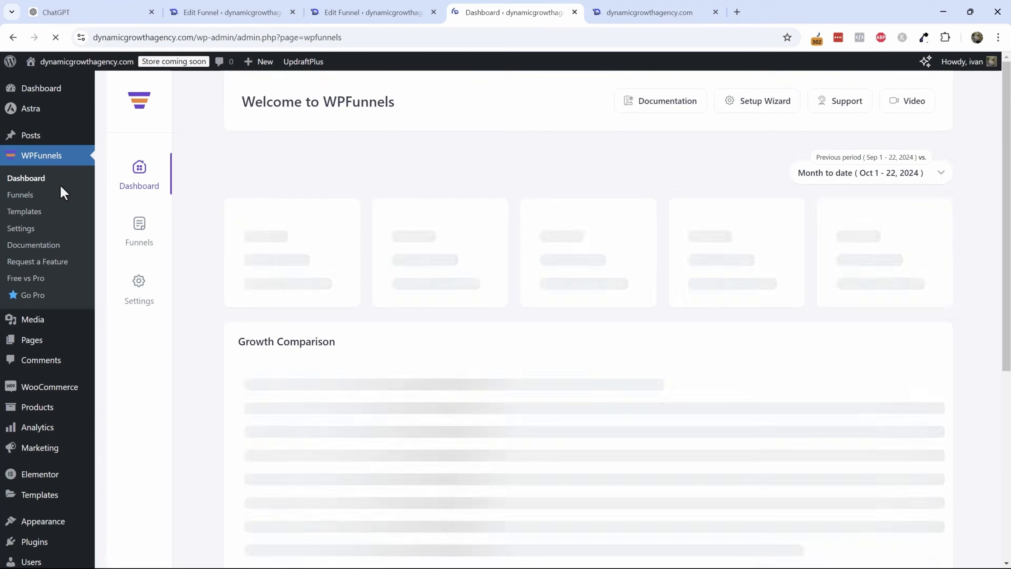
{"action": "left_click", "coordinate": [139, 225]}
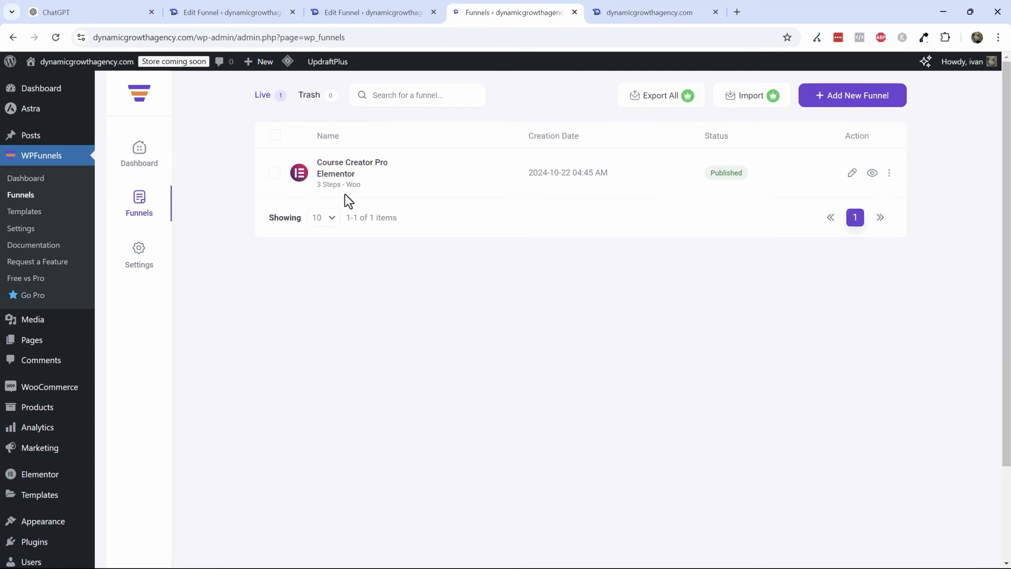
{"action": "left_click", "coordinate": [351, 170]}
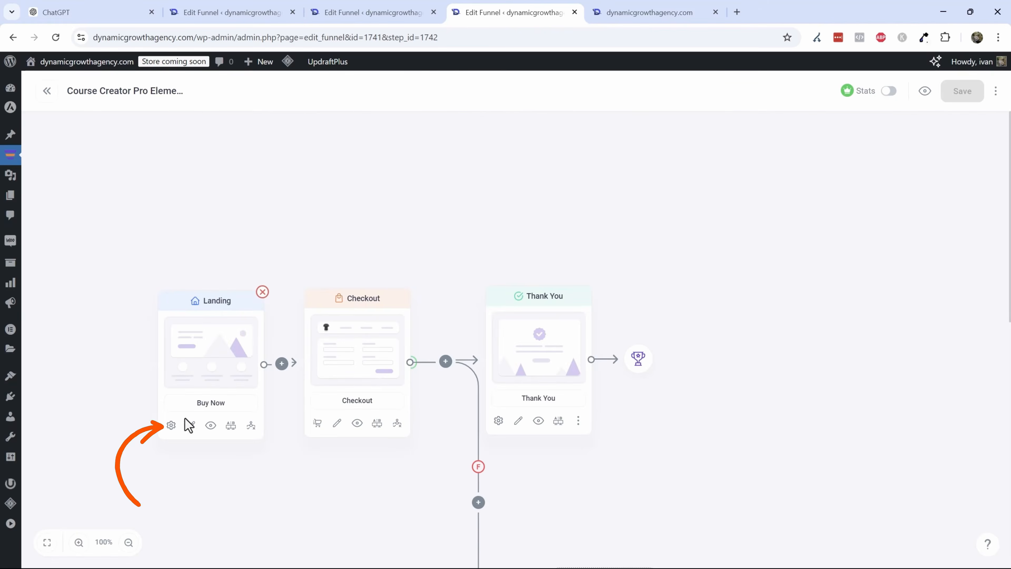
- Change the Landing step's URL slug to tshirt and update its settings
{"action": "left_click", "coordinate": [170, 425]}
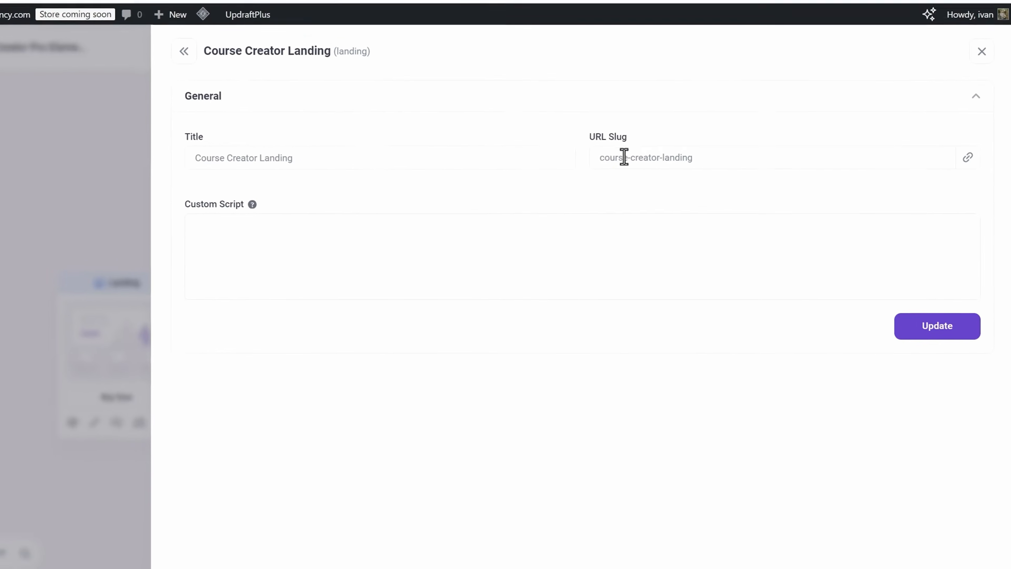
{"action": "triple_click", "coordinate": [687, 186]}
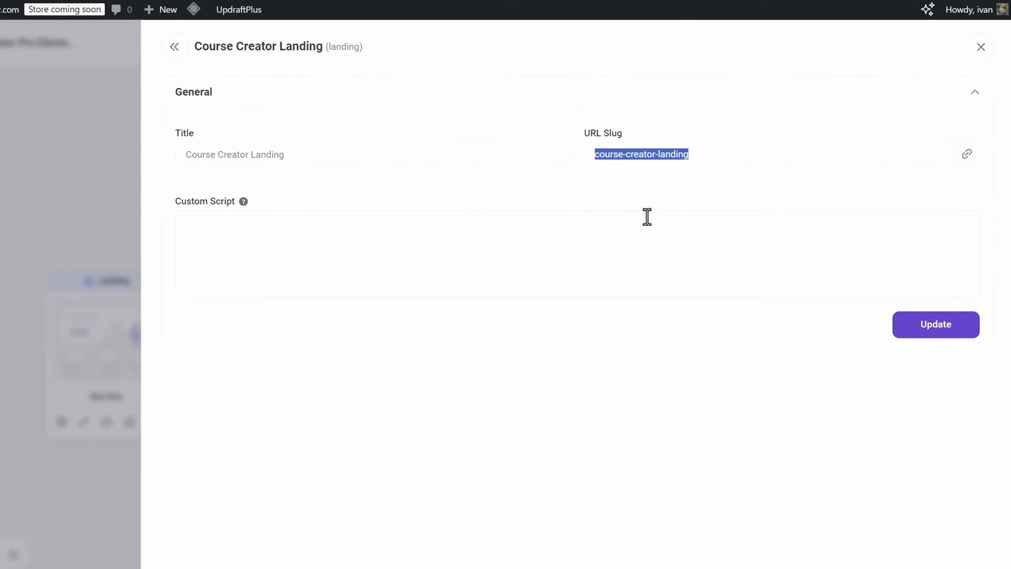
{"action": "type", "text": "tshirt"}
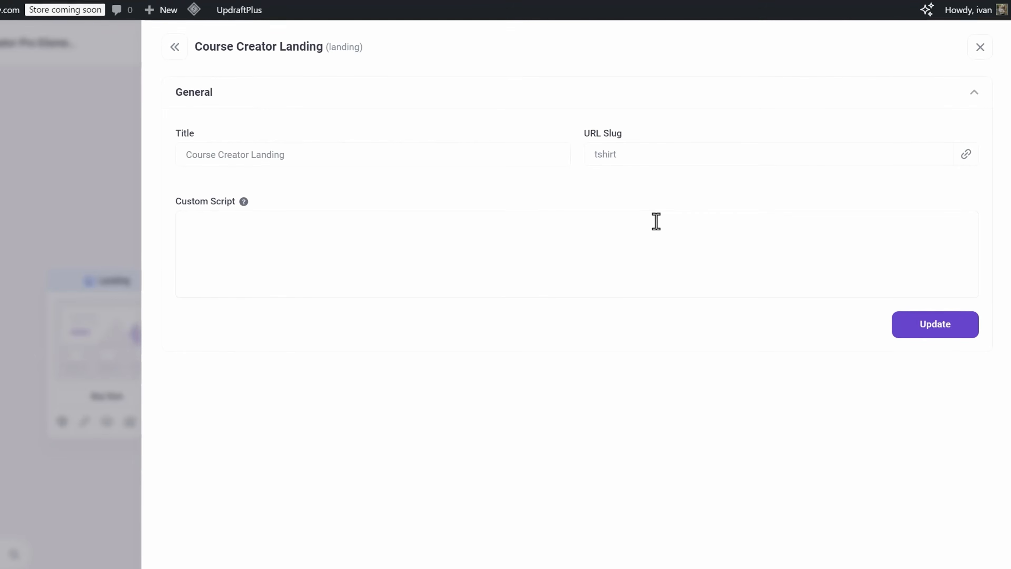
{"action": "left_click", "coordinate": [952, 329]}
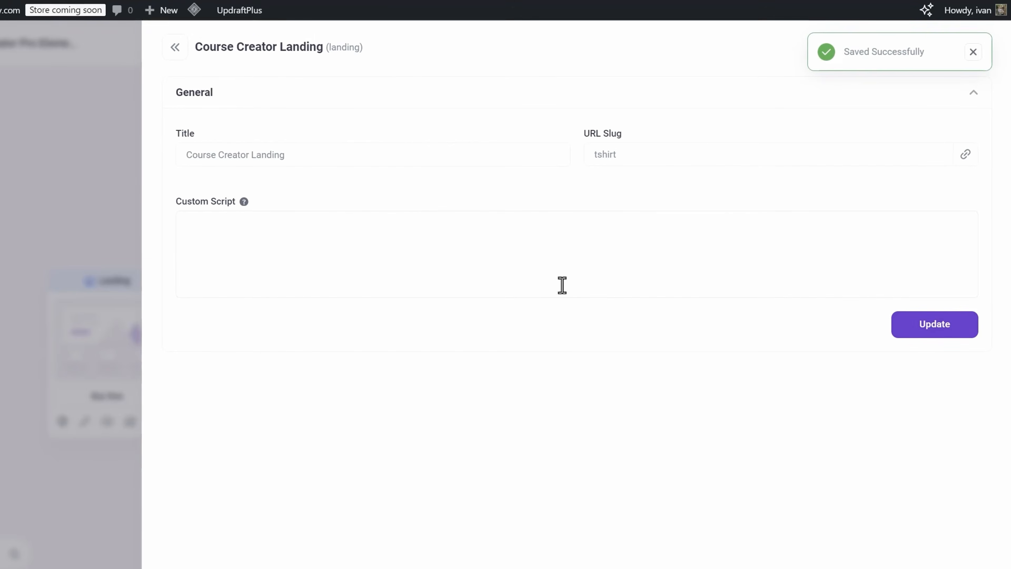
- Close the step settings and preview the Landing step page from the funnel canvas, closing each preview tab
{"action": "left_click", "coordinate": [175, 48]}
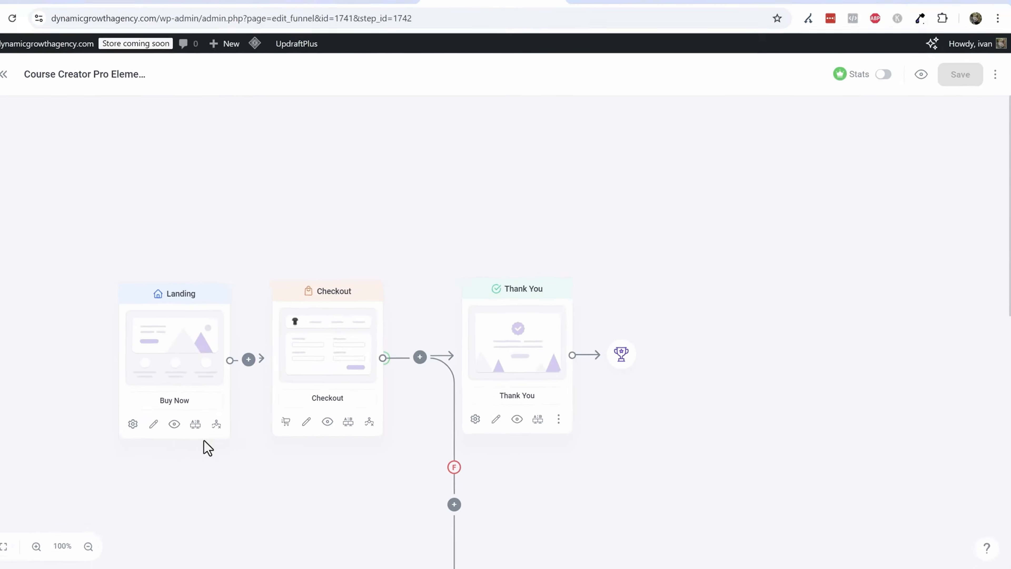
{"action": "left_click", "coordinate": [211, 425]}
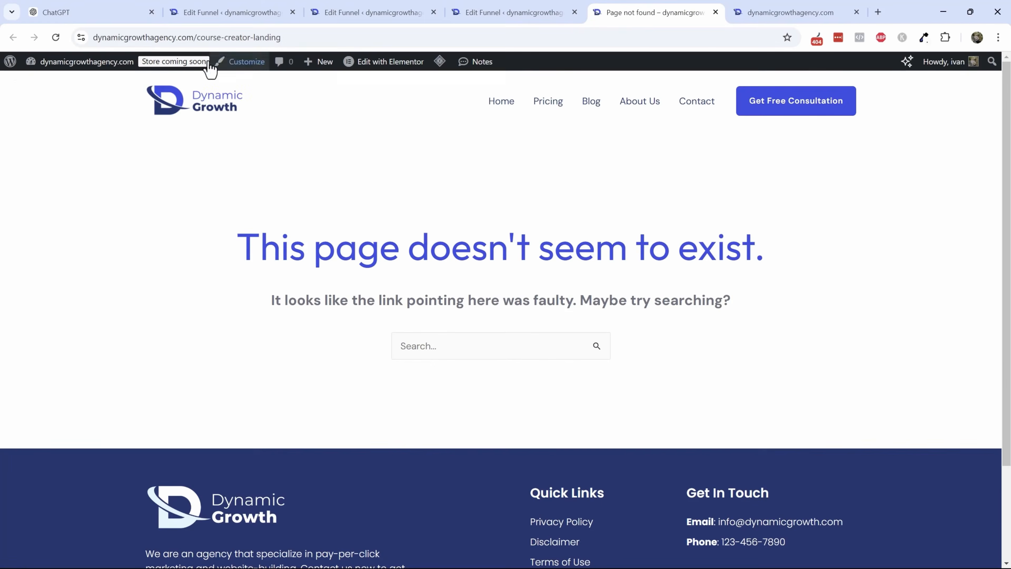
{"action": "left_click_drag", "start_coordinate": [98, 37], "coordinate": [319, 16]}
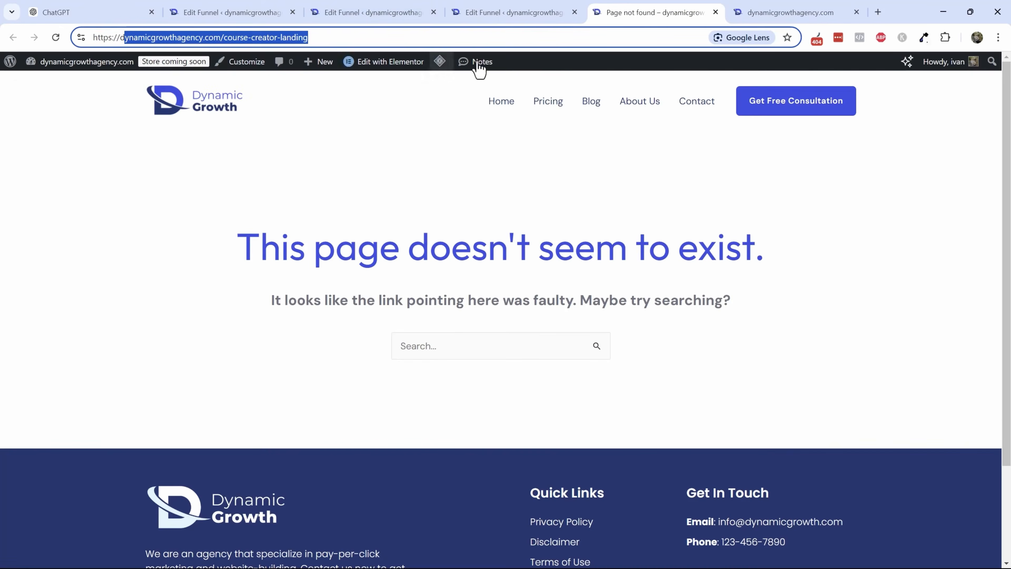
{"action": "mouse_move", "coordinate": [440, 61]}
{"action": "left_click", "coordinate": [461, 113]}
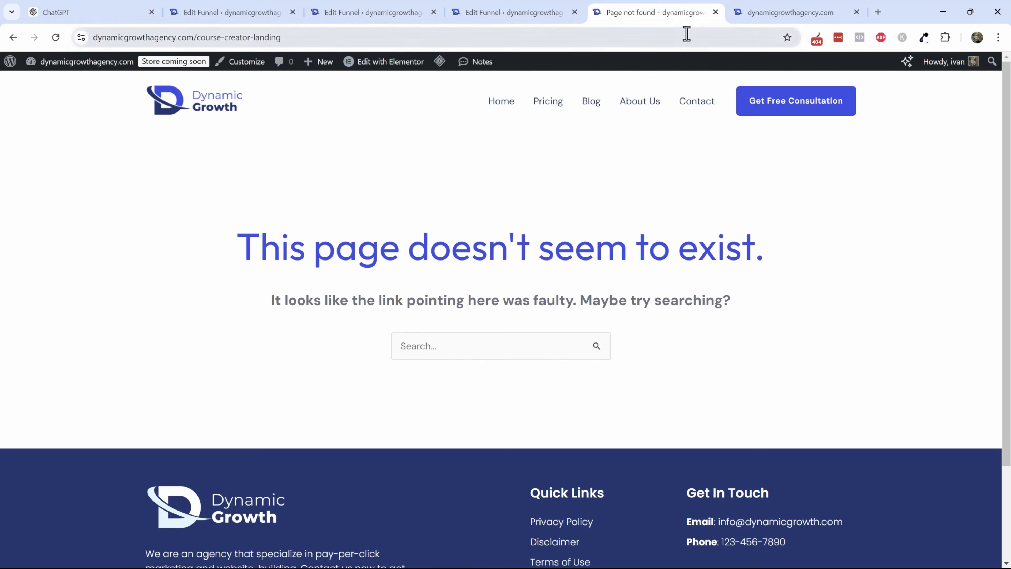
{"action": "left_click", "coordinate": [716, 12]}
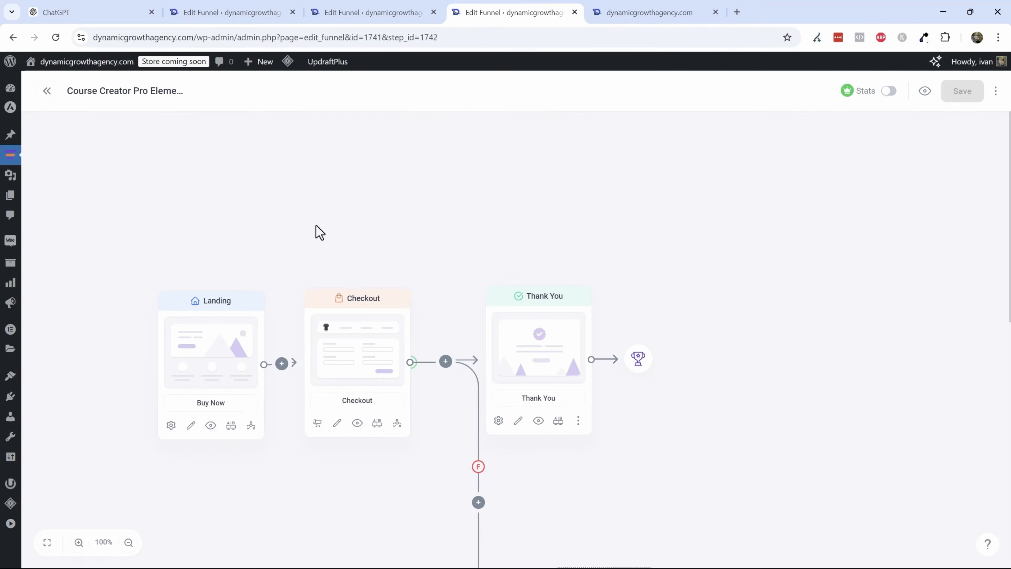
{"action": "left_click", "coordinate": [208, 428]}
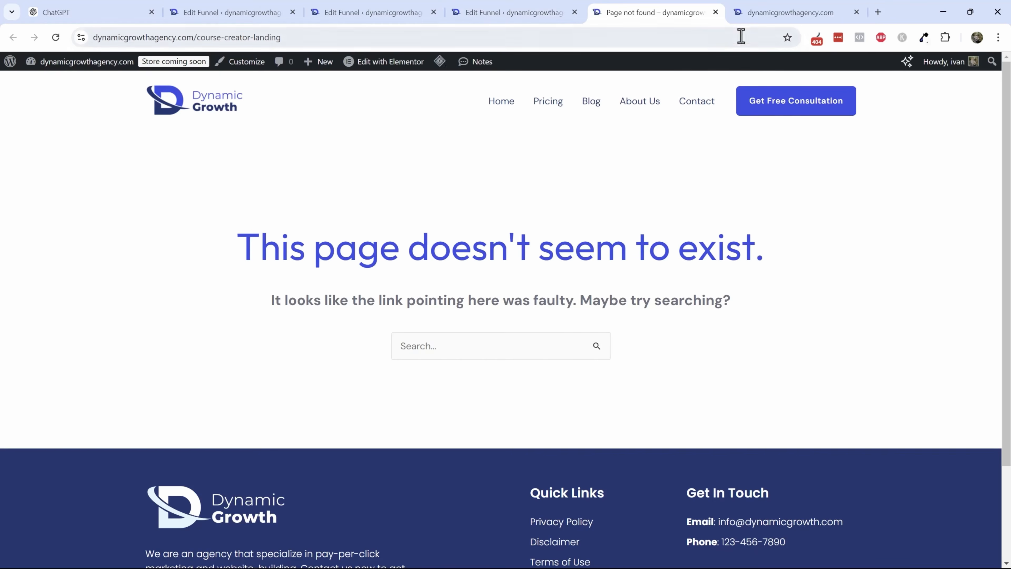
{"action": "left_click", "coordinate": [716, 13]}
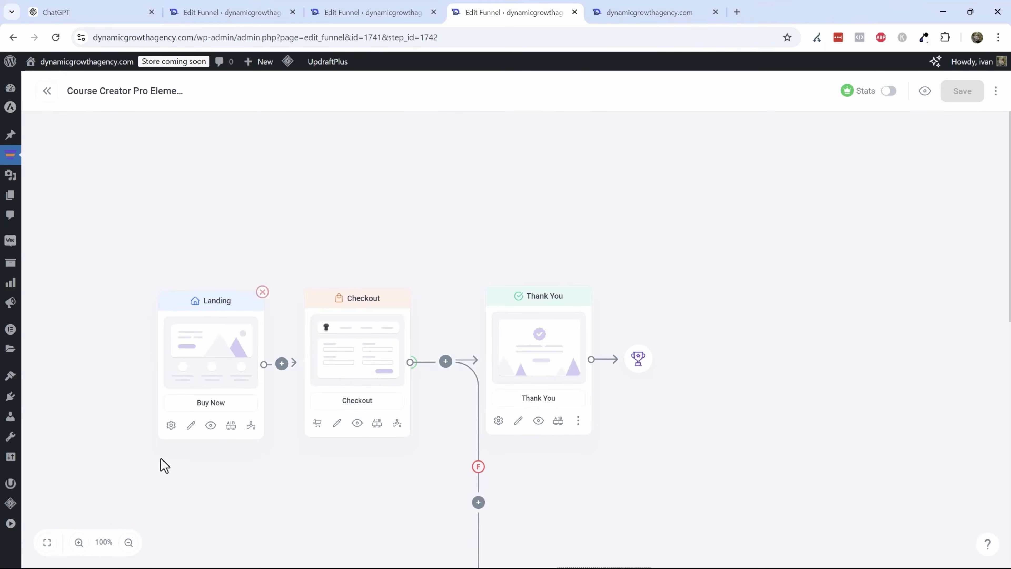
- Re-save the Landing step's settings and purge all site caches
{"action": "left_click", "coordinate": [171, 425]}
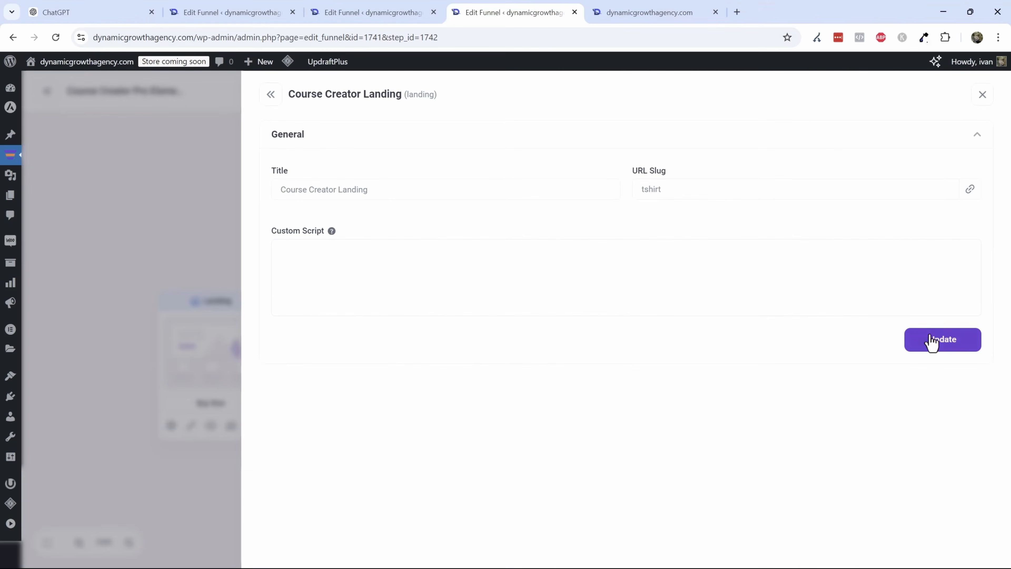
{"action": "left_click", "coordinate": [932, 342]}
{"action": "left_click", "coordinate": [272, 95]}
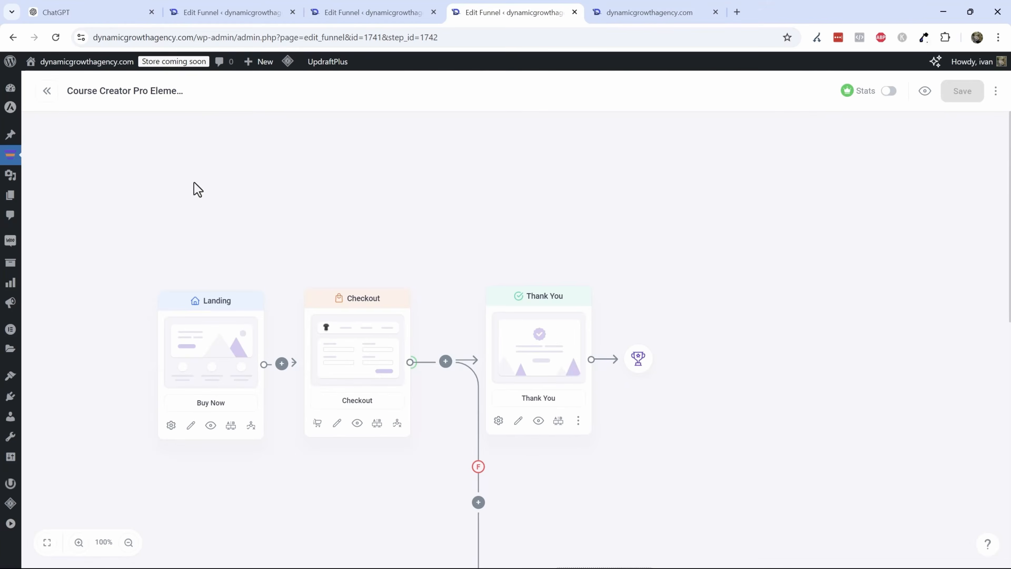
{"action": "mouse_move", "coordinate": [287, 66]}
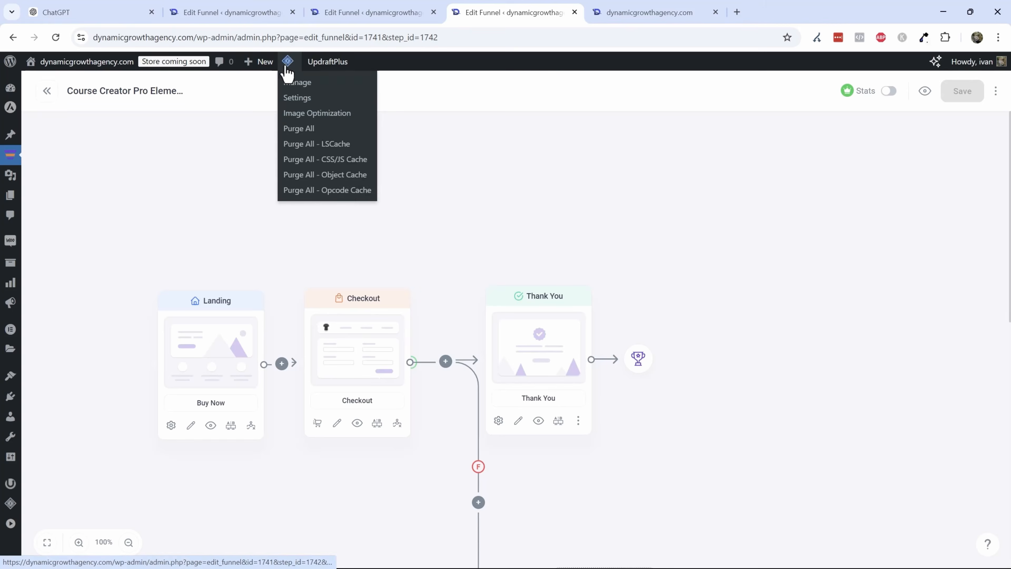
{"action": "left_click", "coordinate": [318, 129]}
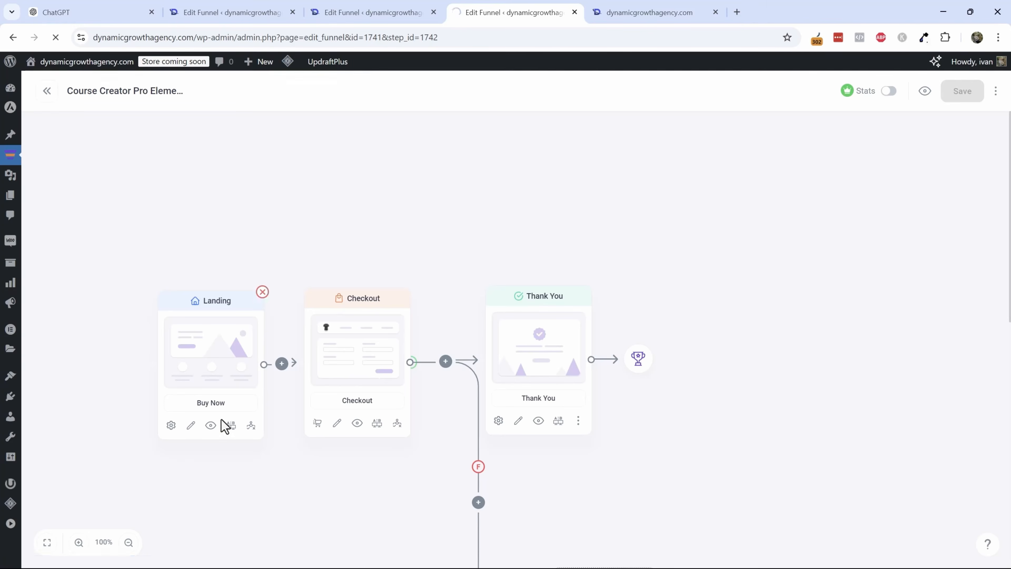
- Preview the Landing step again and scroll through the t-shirt landing page
{"action": "left_click", "coordinate": [211, 425]}
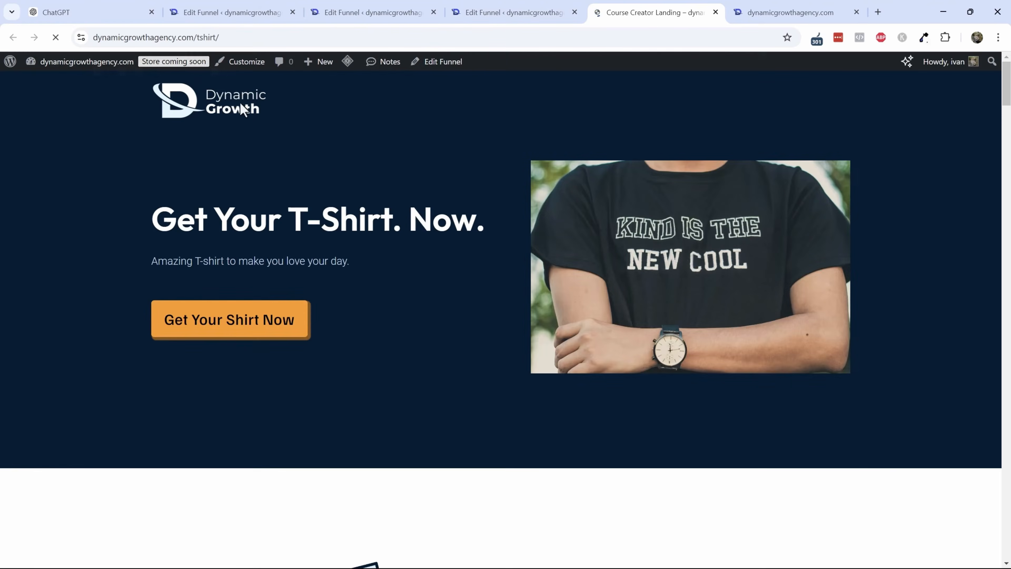
{"action": "scroll", "coordinate": [412, 327], "scroll_direction": "down", "scroll_amount": 5}
{"action": "scroll", "coordinate": [412, 327], "scroll_direction": "down", "scroll_amount": 13}
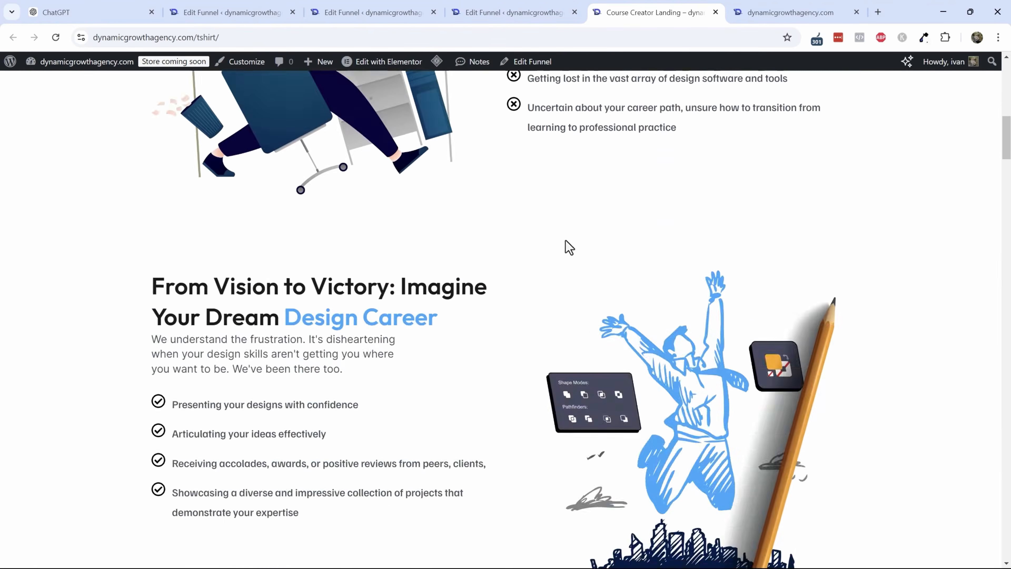
{"action": "scroll", "coordinate": [413, 248], "scroll_direction": "up", "scroll_amount": 3}
{"action": "scroll", "coordinate": [931, 142], "scroll_direction": "down", "scroll_amount": 5}
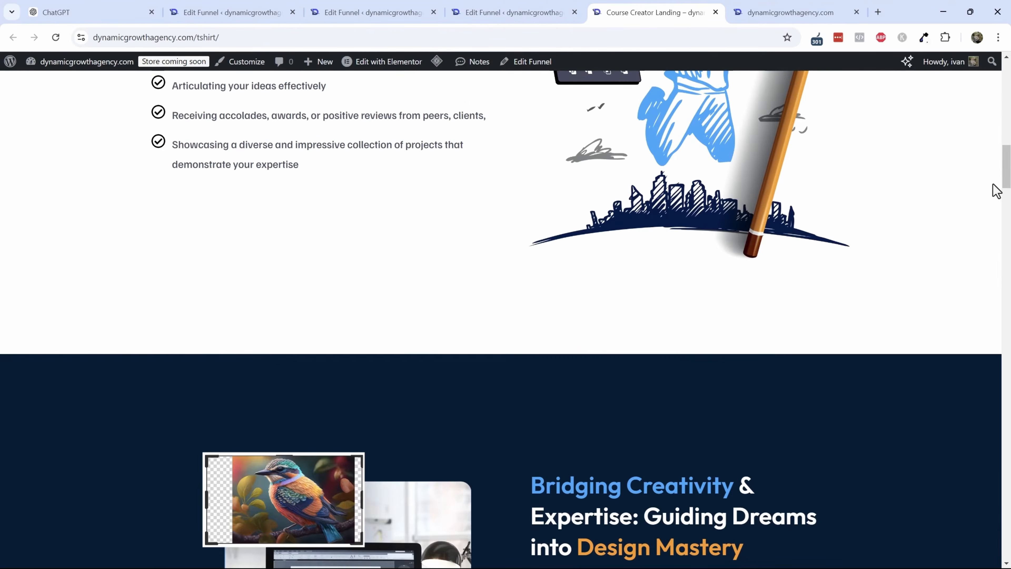
{"action": "left_click_drag", "start_coordinate": [1006, 181], "coordinate": [1008, 100]}
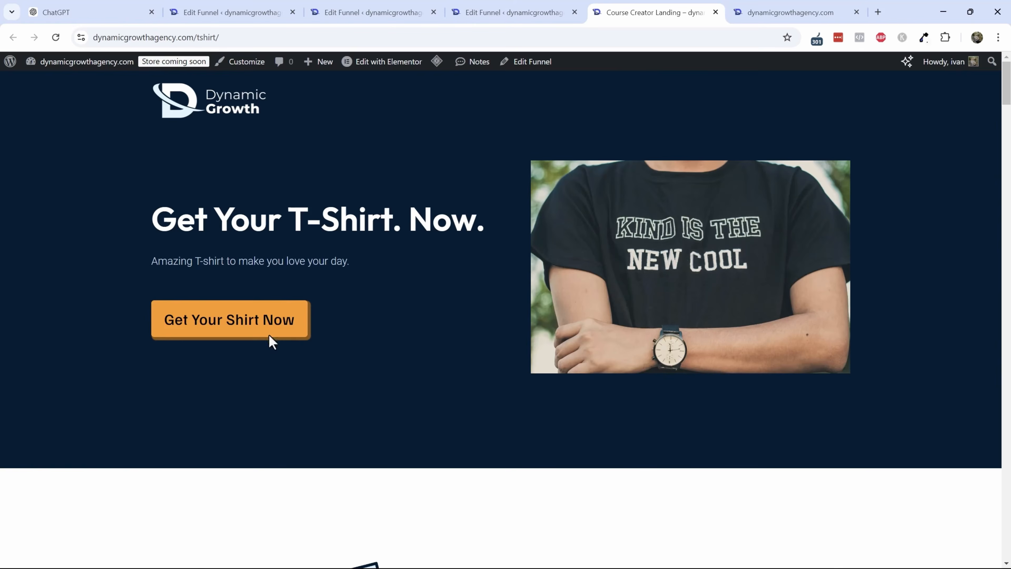
- Follow the landing page's Get Your Shirt Now button to checkout and tick the one-click e-book offer
{"action": "left_click", "coordinate": [285, 307]}
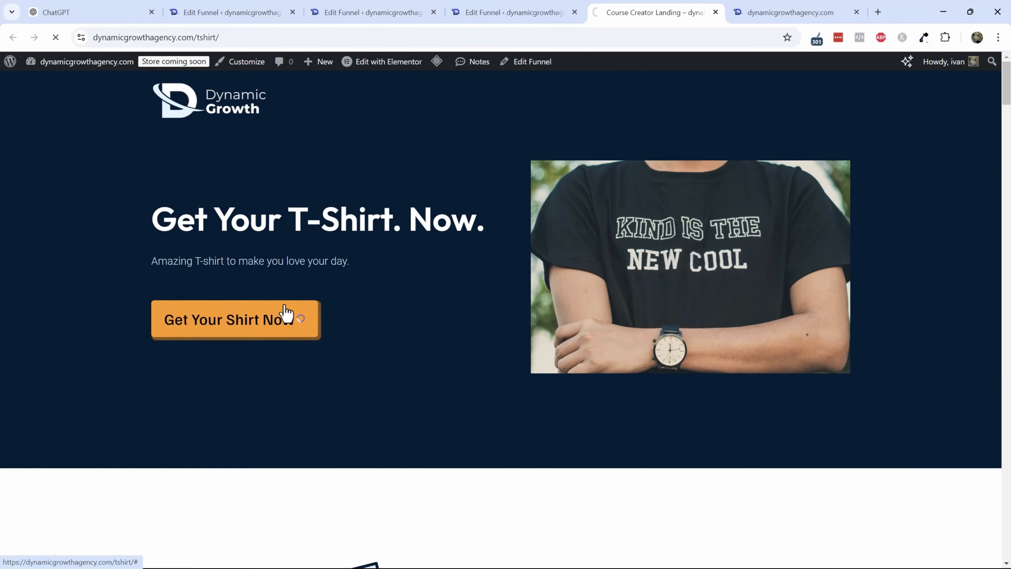
{"action": "scroll", "coordinate": [517, 319], "scroll_direction": "down", "scroll_amount": 7}
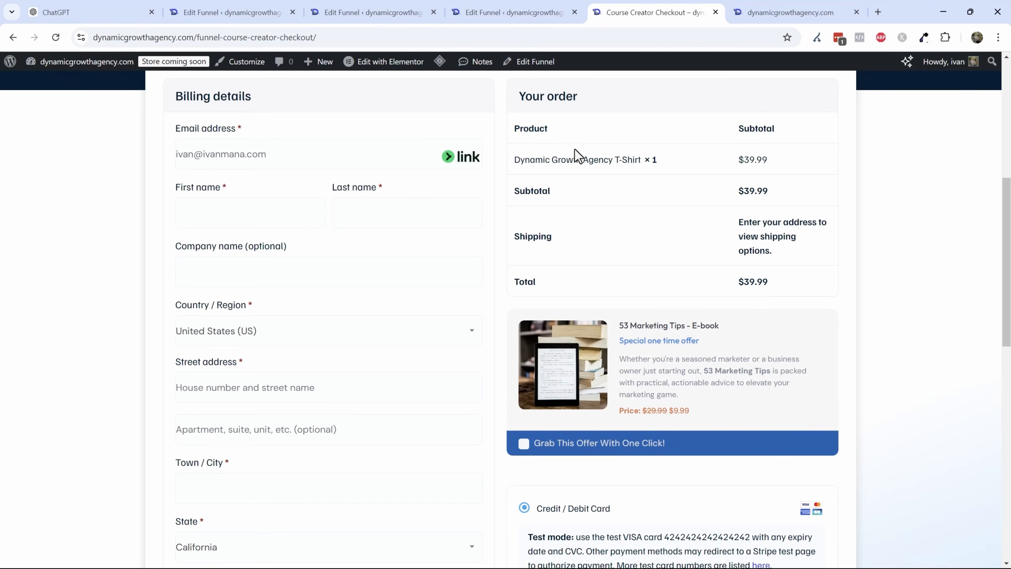
{"action": "scroll", "coordinate": [575, 153], "scroll_direction": "down", "scroll_amount": 10}
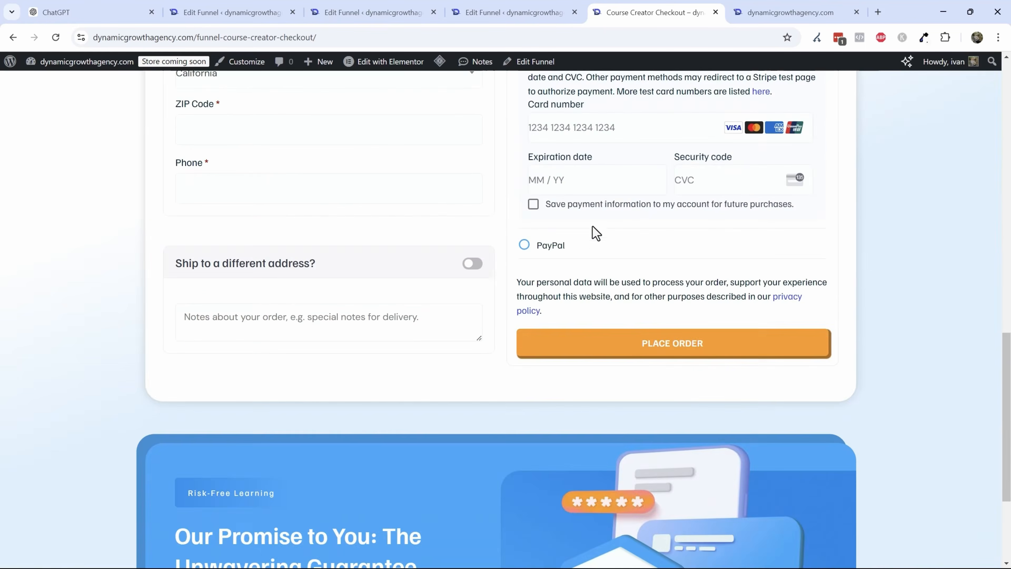
{"action": "scroll", "coordinate": [593, 226], "scroll_direction": "up", "scroll_amount": 8}
{"action": "left_click", "coordinate": [537, 325]}
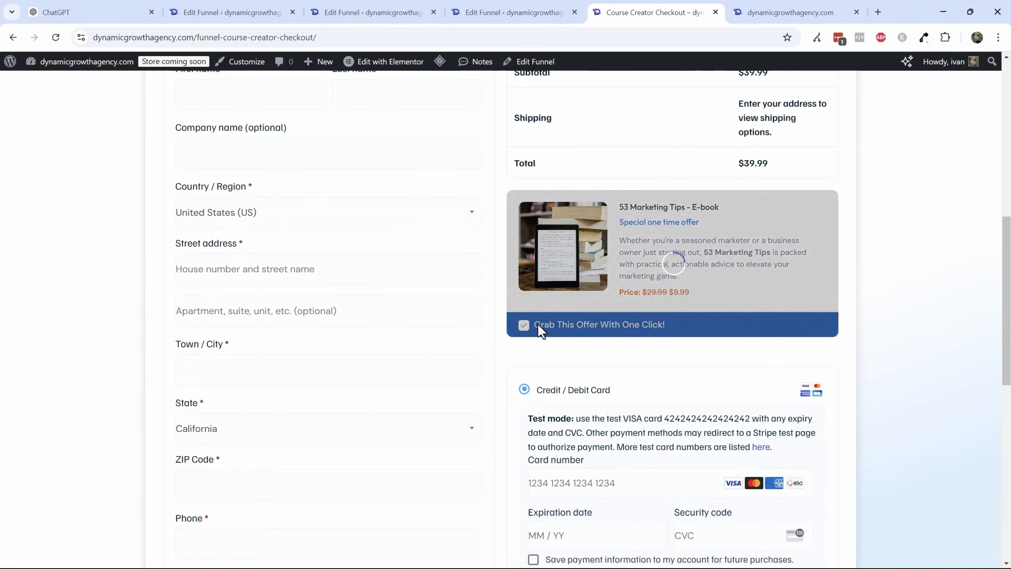
- Copy the Stripe test card number from the notice and paste it into the card number field
{"action": "scroll", "coordinate": [623, 375], "scroll_direction": "up", "scroll_amount": 3}
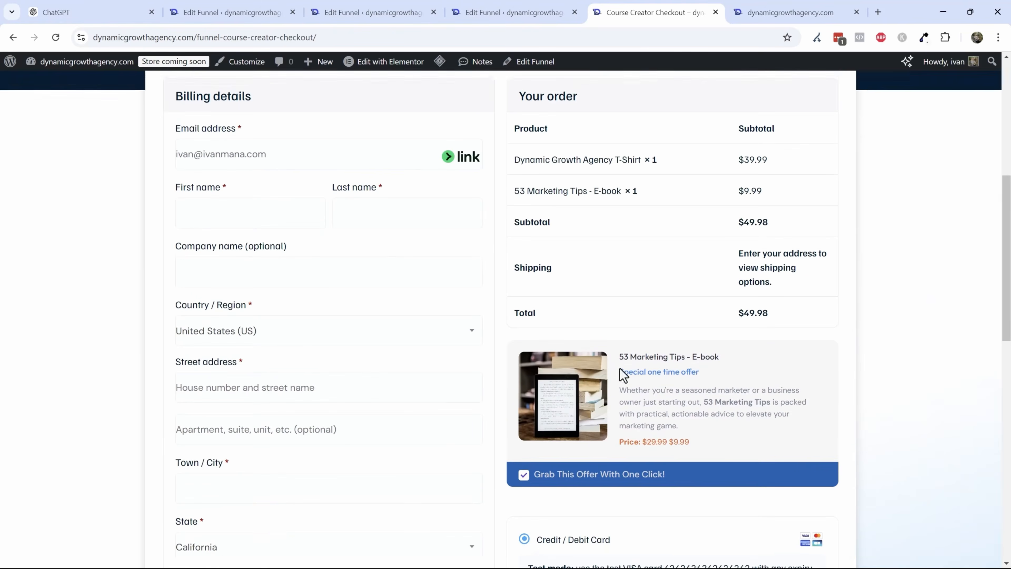
{"action": "scroll", "coordinate": [623, 374], "scroll_direction": "down", "scroll_amount": 6}
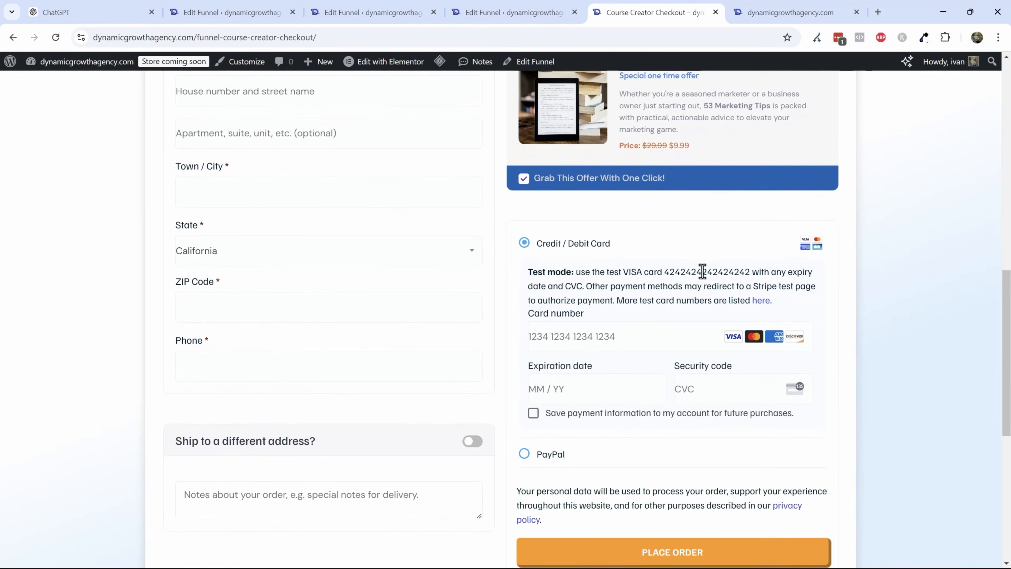
{"action": "double_click", "coordinate": [695, 271]}
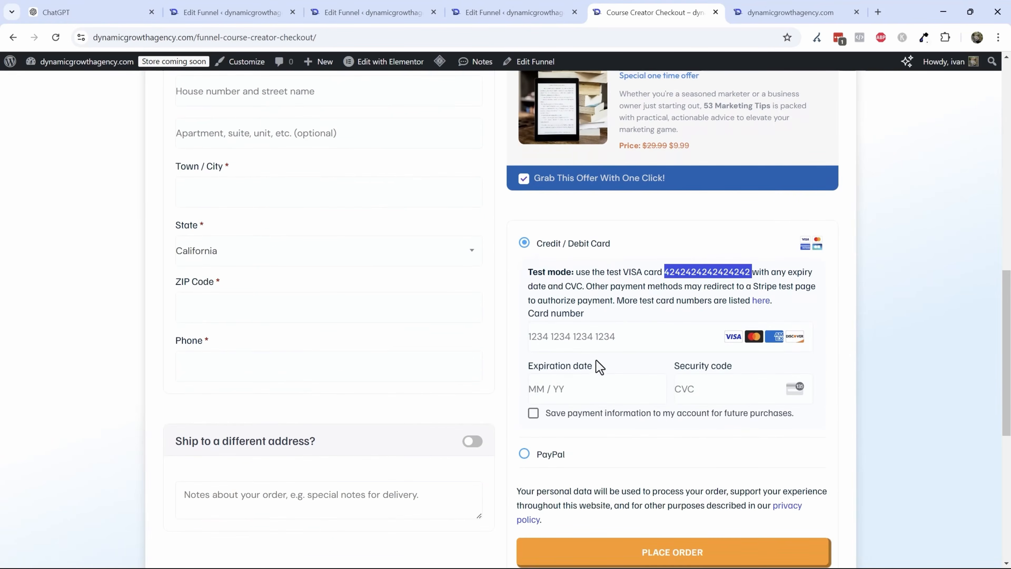
{"action": "left_click", "coordinate": [582, 345]}
{"action": "key", "text": "ctrl+v"}
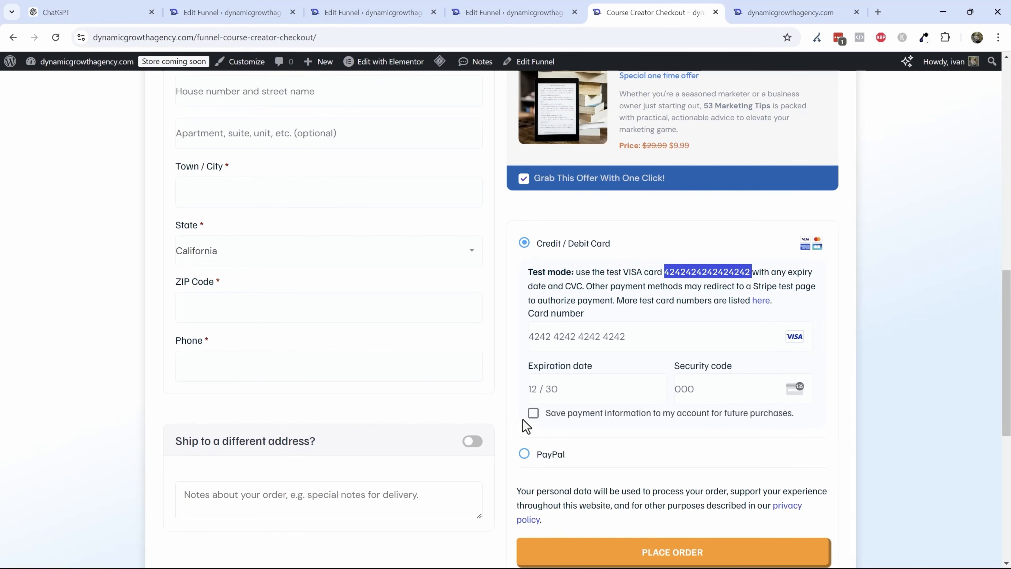
- Opt to save the payment information and attempt to place the order
{"action": "left_click", "coordinate": [534, 413]}
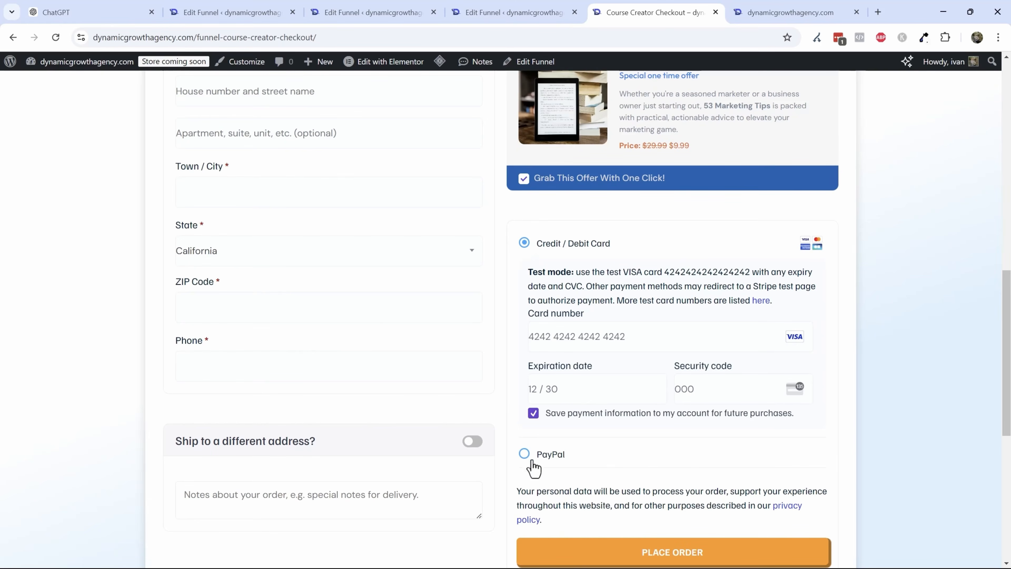
{"action": "scroll", "coordinate": [597, 478], "scroll_direction": "down", "scroll_amount": 1}
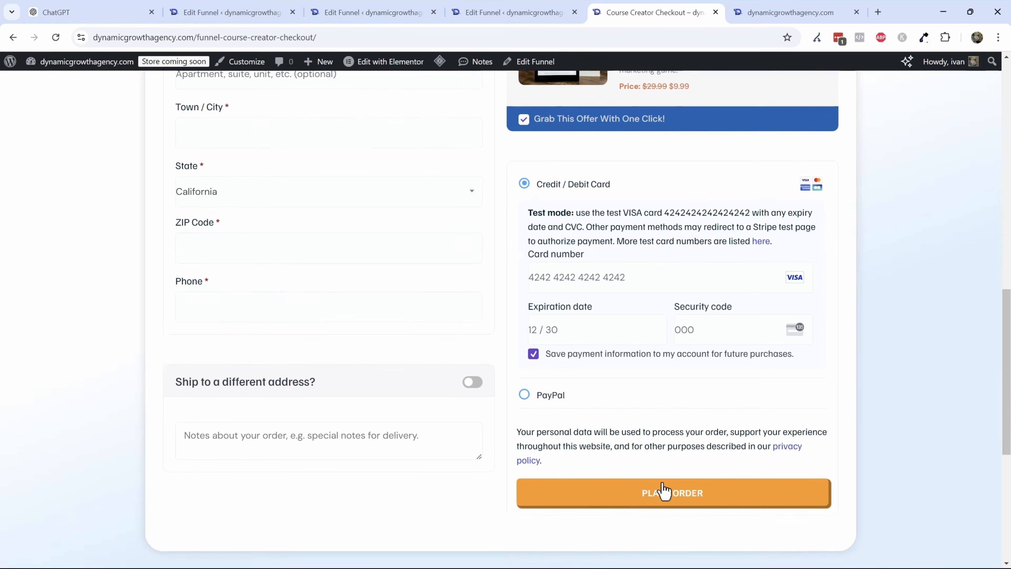
{"action": "left_click", "coordinate": [652, 494]}
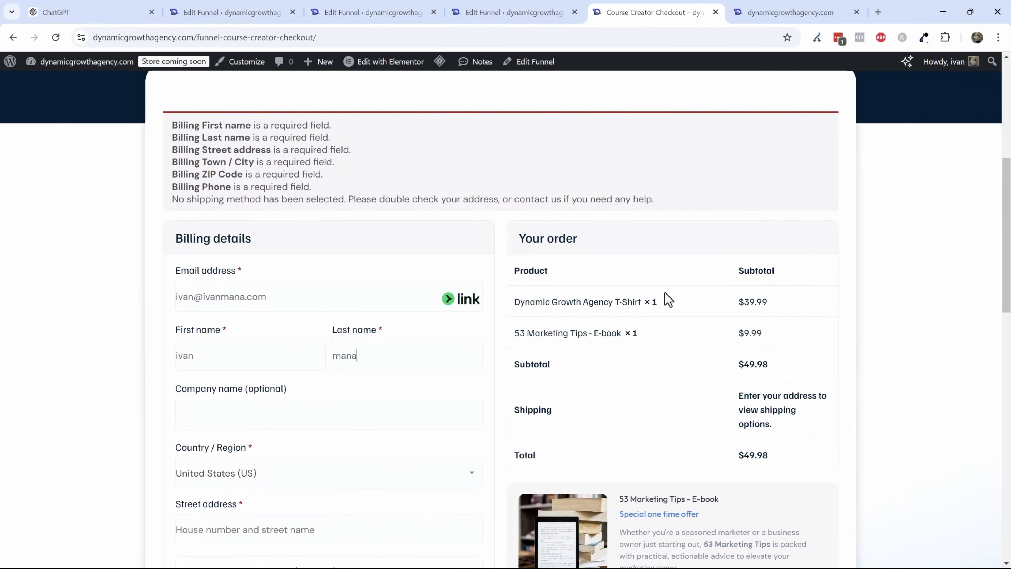
- Fill in the billing street address, town, ZIP code and phone number fields
{"action": "scroll", "coordinate": [462, 312], "scroll_direction": "down", "scroll_amount": 3}
{"action": "left_click", "coordinate": [281, 349]}
{"action": "type", "text": "1111 anter lane"}
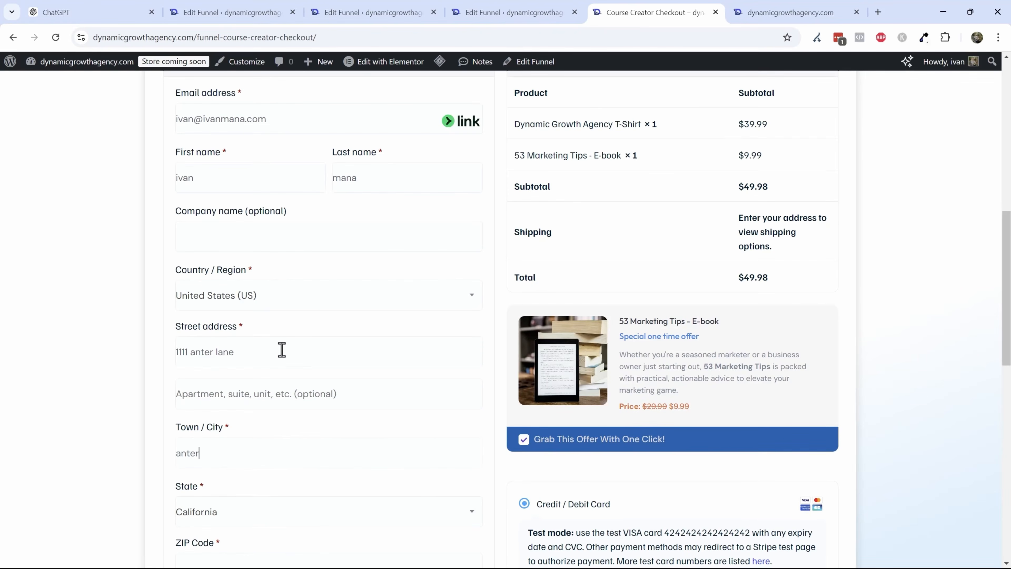
{"action": "scroll", "coordinate": [282, 350], "scroll_direction": "down", "scroll_amount": 2}
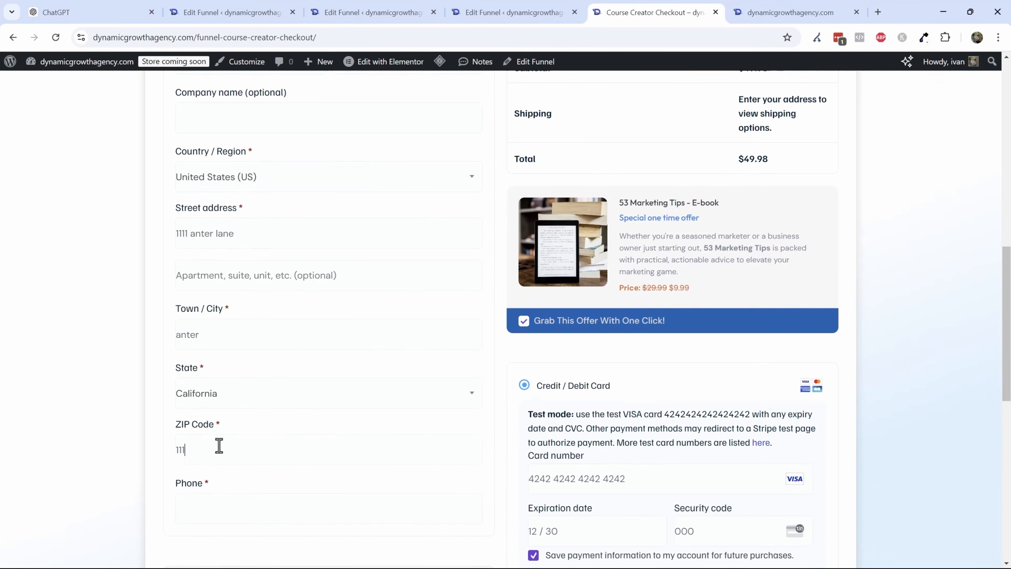
{"action": "scroll", "coordinate": [162, 449], "scroll_direction": "down", "scroll_amount": 2}
{"action": "left_click", "coordinate": [225, 388]}
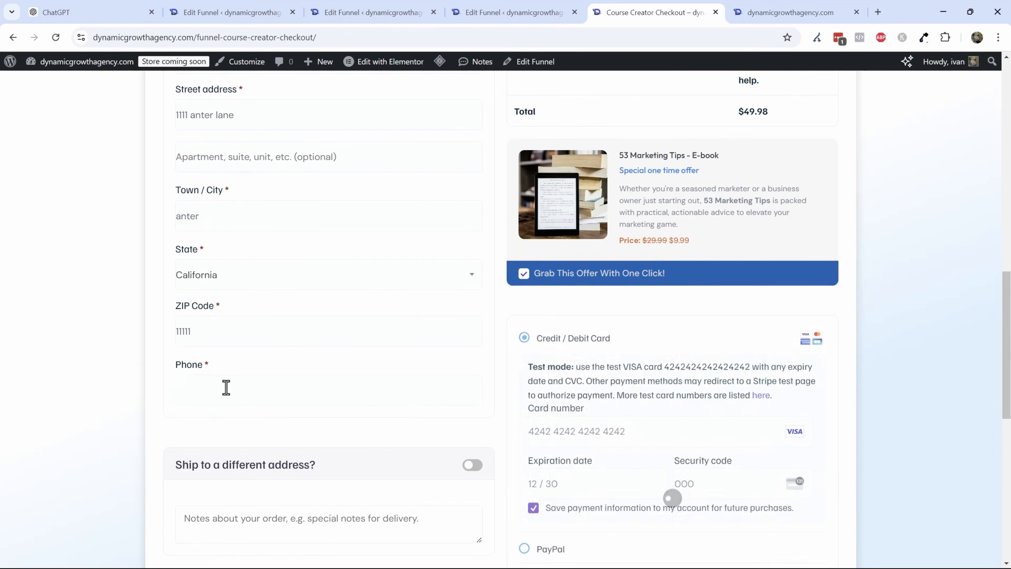
{"action": "type", "text": "111-111-1111"}
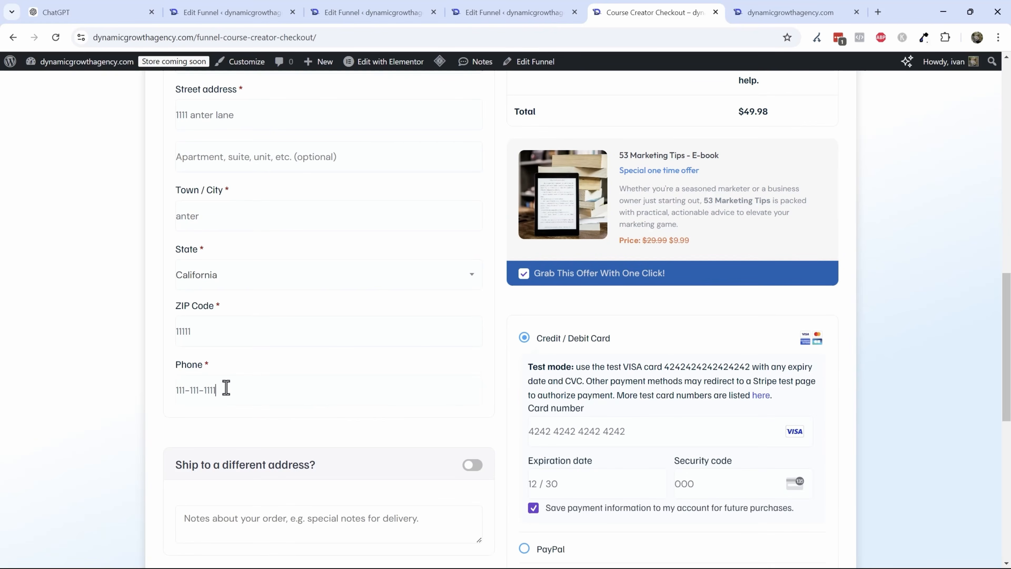
- Place the order again and select the shipping error message text
{"action": "scroll", "coordinate": [226, 388], "scroll_direction": "down", "scroll_amount": 3}
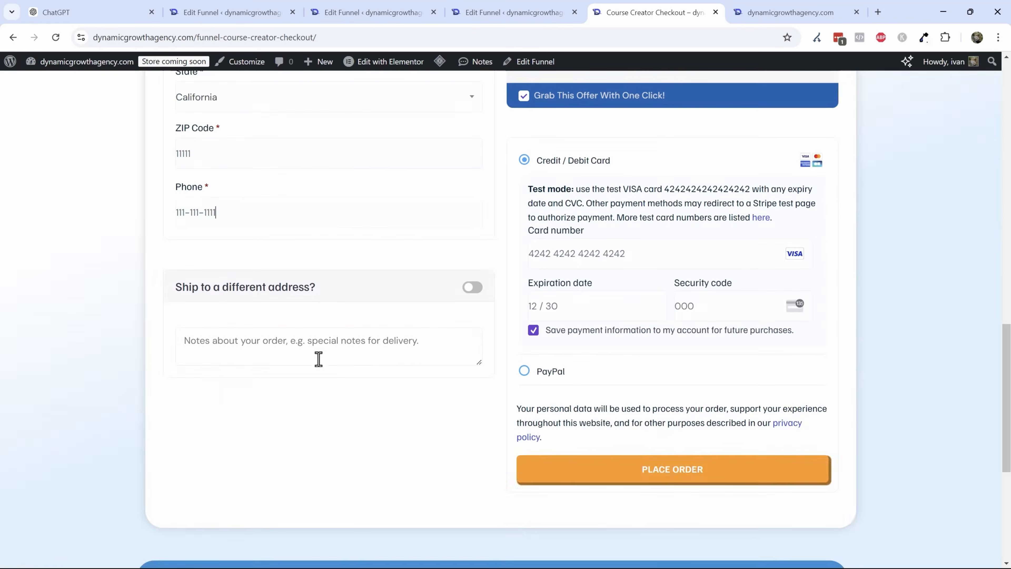
{"action": "scroll", "coordinate": [390, 334], "scroll_direction": "up", "scroll_amount": 10}
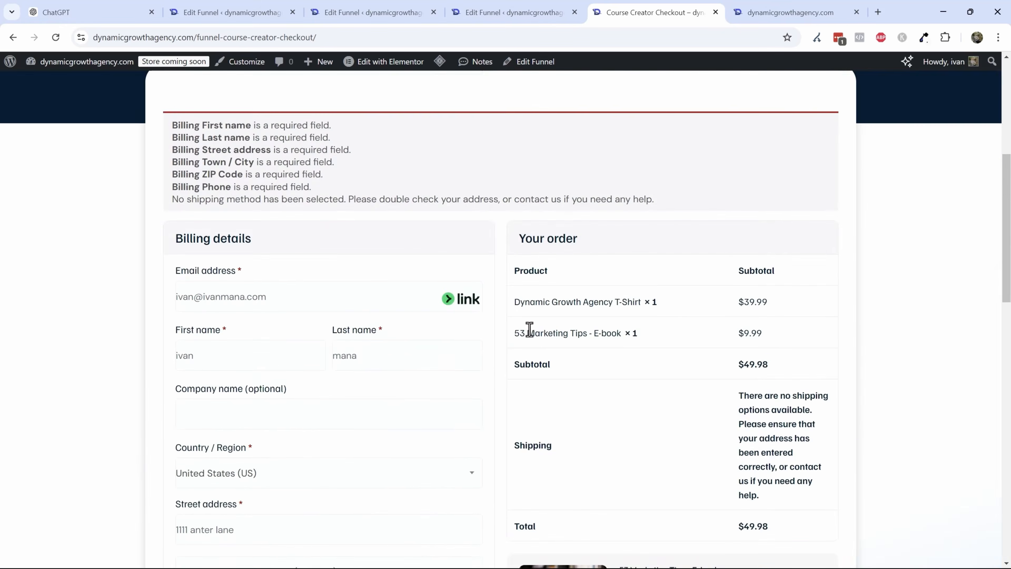
{"action": "scroll", "coordinate": [615, 315], "scroll_direction": "down", "scroll_amount": 1}
{"action": "scroll", "coordinate": [668, 289], "scroll_direction": "down", "scroll_amount": 13}
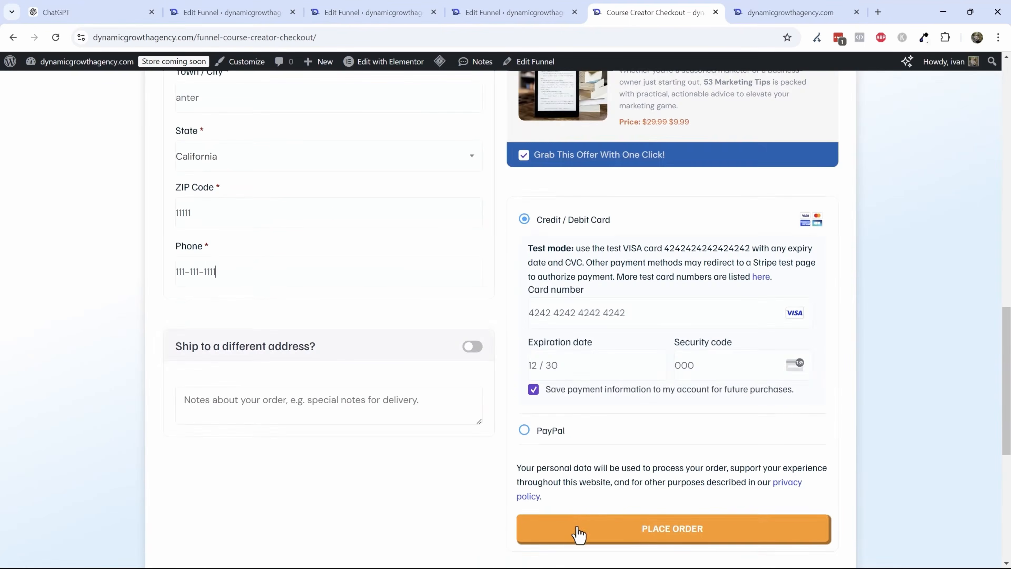
{"action": "left_click", "coordinate": [578, 533]}
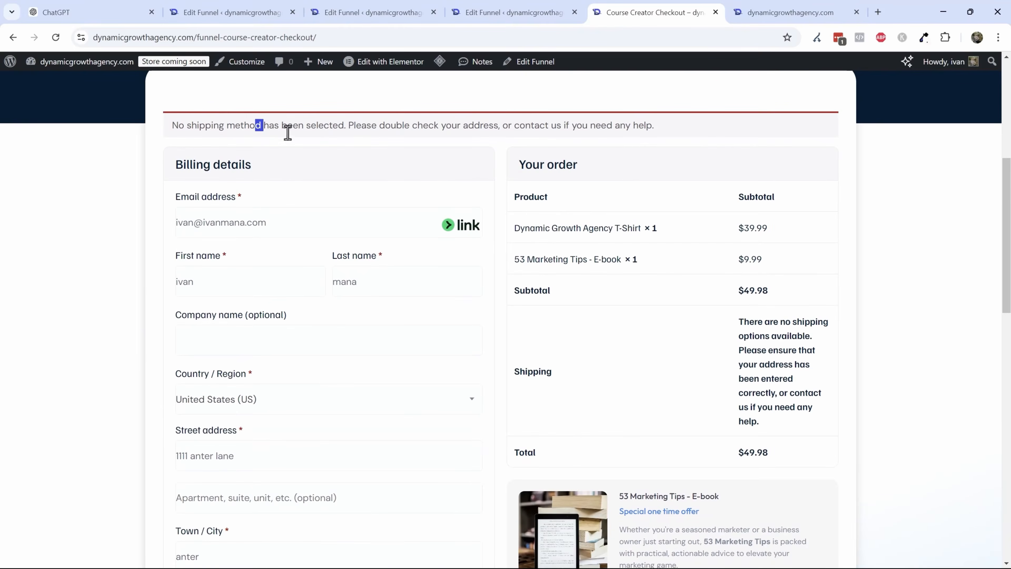
{"action": "left_click_drag", "start_coordinate": [288, 131], "coordinate": [645, 123]}
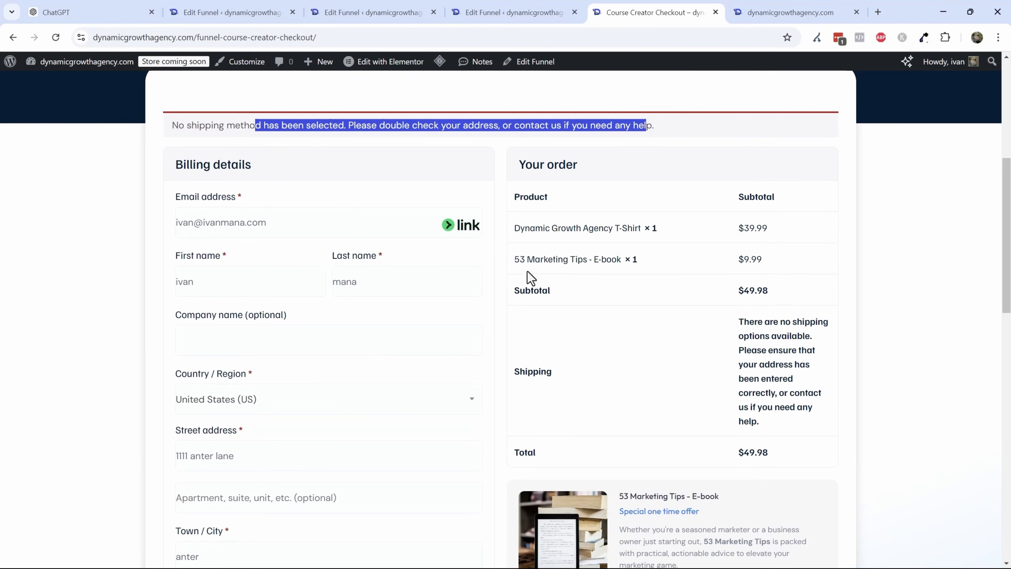
- Review the store's shipping zones, then place the order again from the checkout page
{"action": "scroll", "coordinate": [489, 343], "scroll_direction": "down", "scroll_amount": 9}
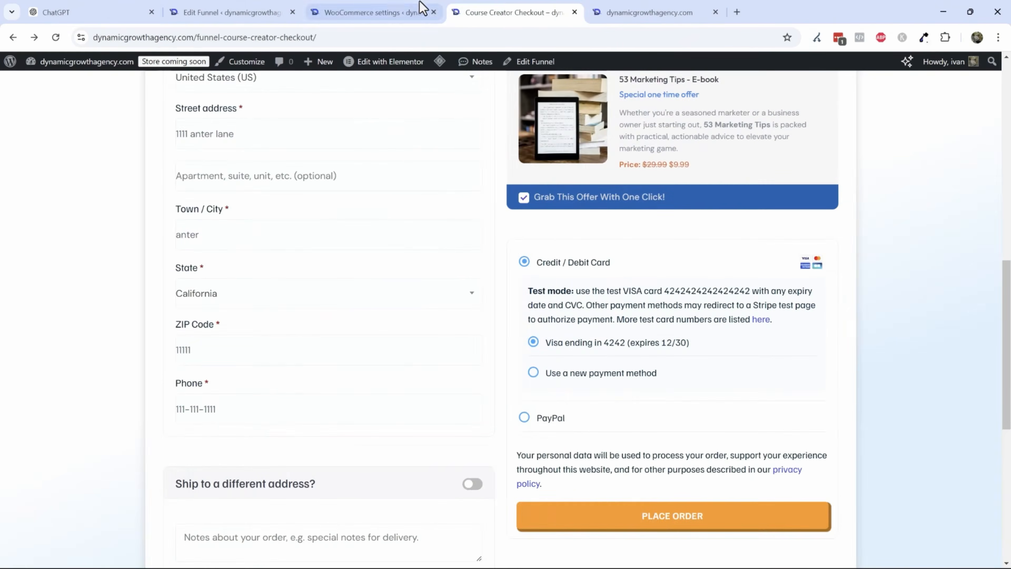
{"action": "left_click", "coordinate": [416, 10]}
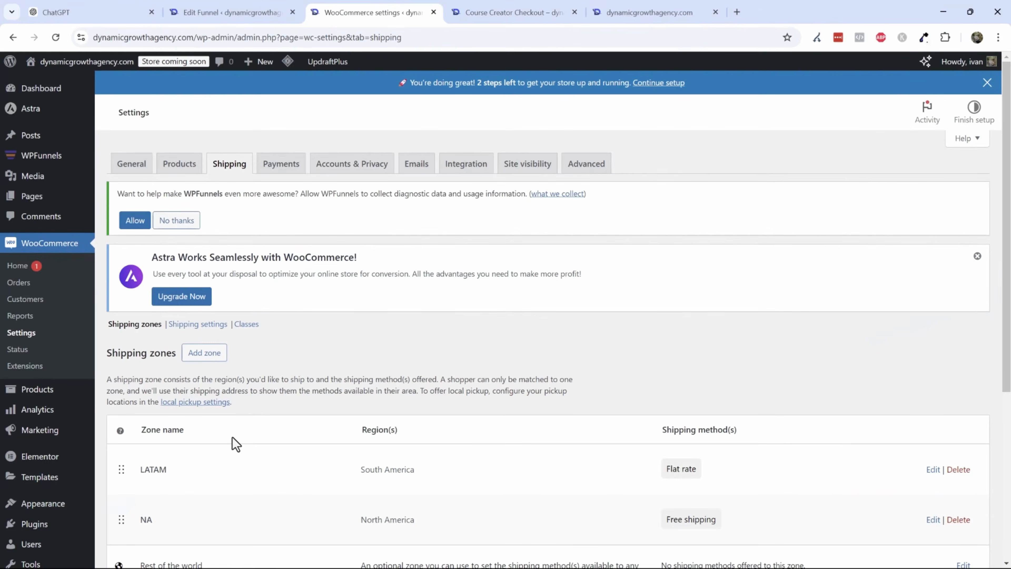
{"action": "scroll", "coordinate": [239, 471], "scroll_direction": "down", "scroll_amount": 2}
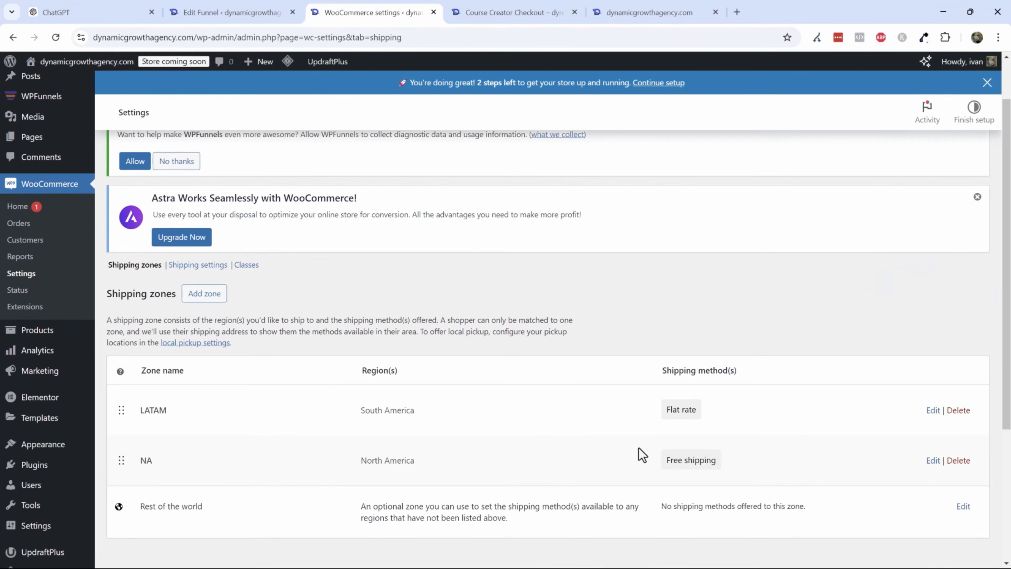
{"action": "left_click", "coordinate": [501, 10]}
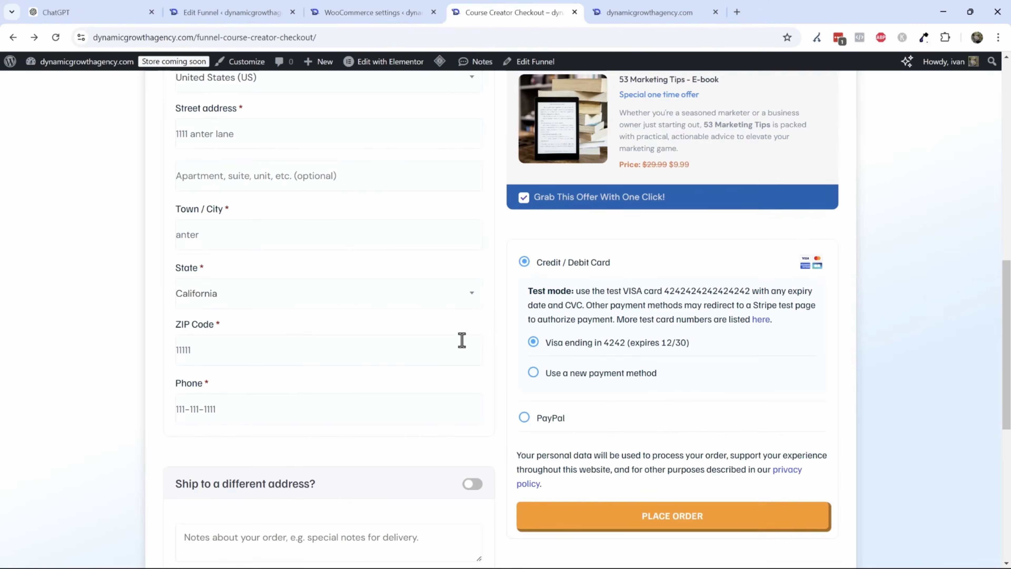
{"action": "scroll", "coordinate": [508, 434], "scroll_direction": "down", "scroll_amount": 3}
{"action": "left_click", "coordinate": [563, 403]}
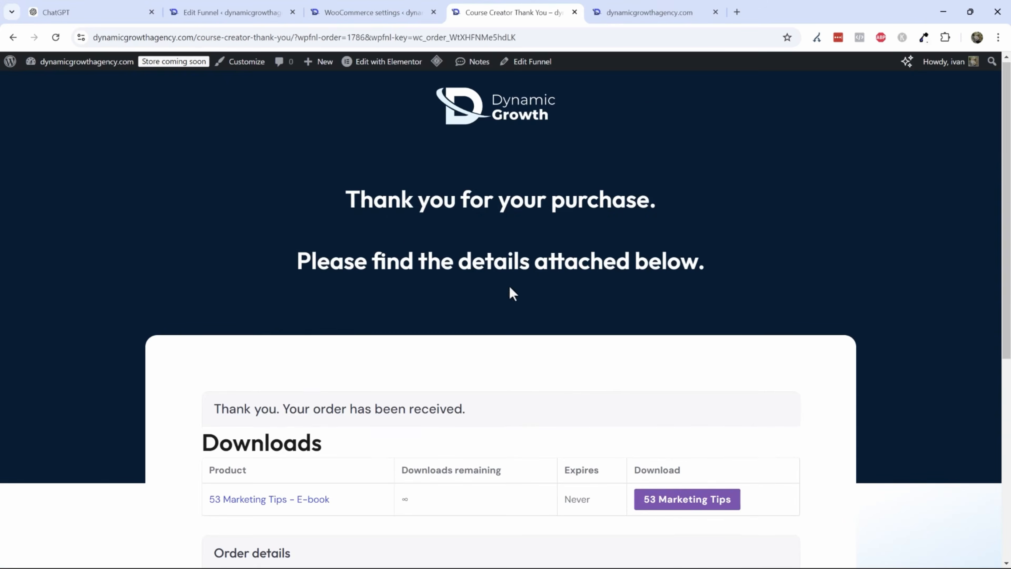
- Review the order confirmation and order details on the thank-you page
{"action": "scroll", "coordinate": [510, 291], "scroll_direction": "down", "scroll_amount": 5}
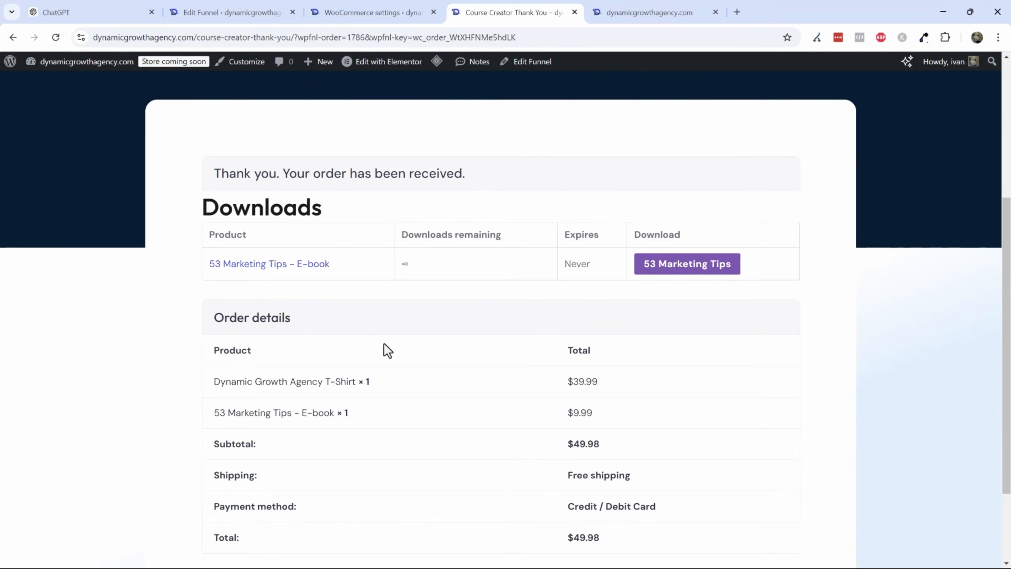
{"action": "scroll", "coordinate": [402, 372], "scroll_direction": "down", "scroll_amount": 2}
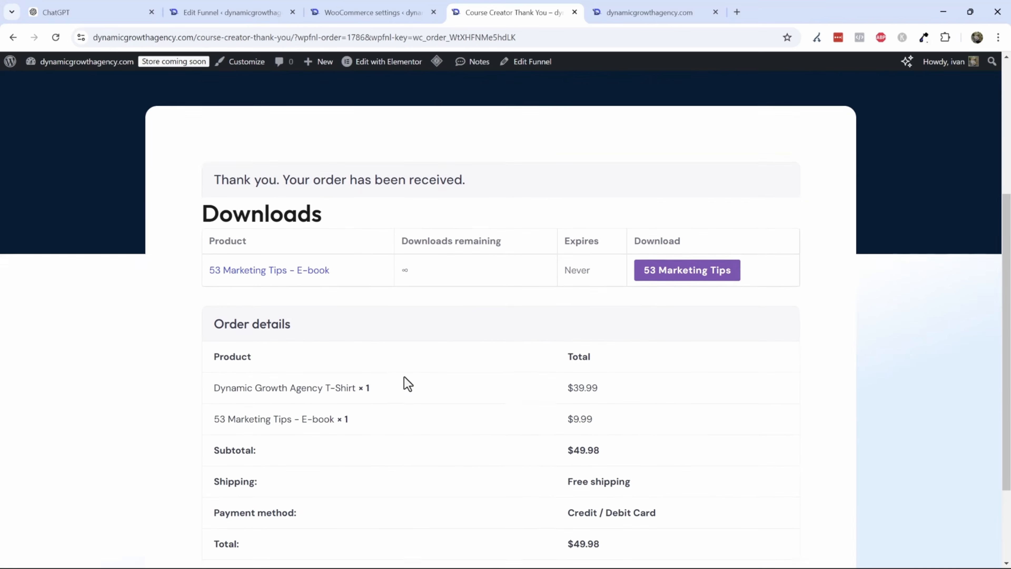
{"action": "scroll", "coordinate": [407, 383], "scroll_direction": "up", "scroll_amount": 2}
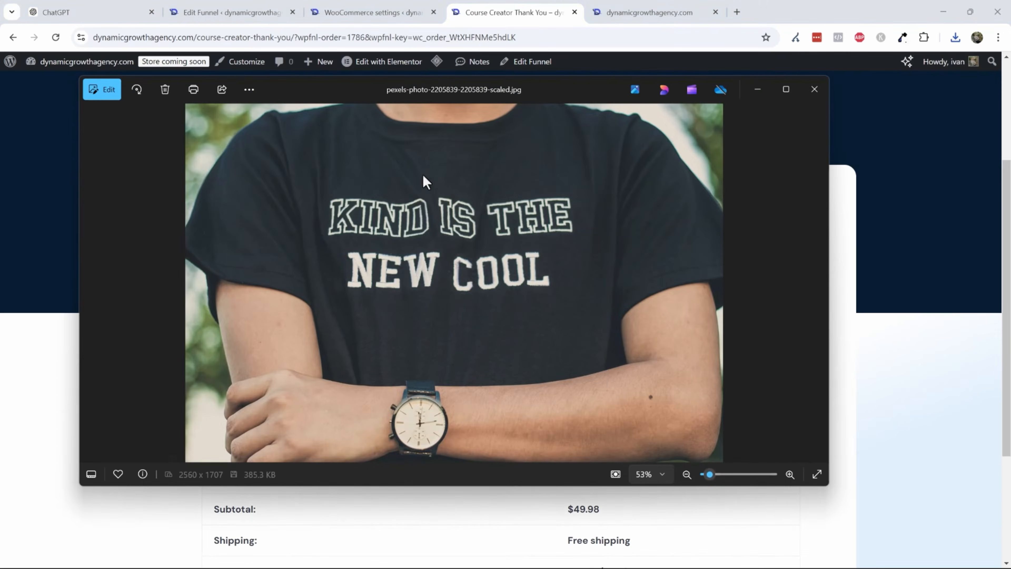
{"action": "left_click", "coordinate": [814, 89]}
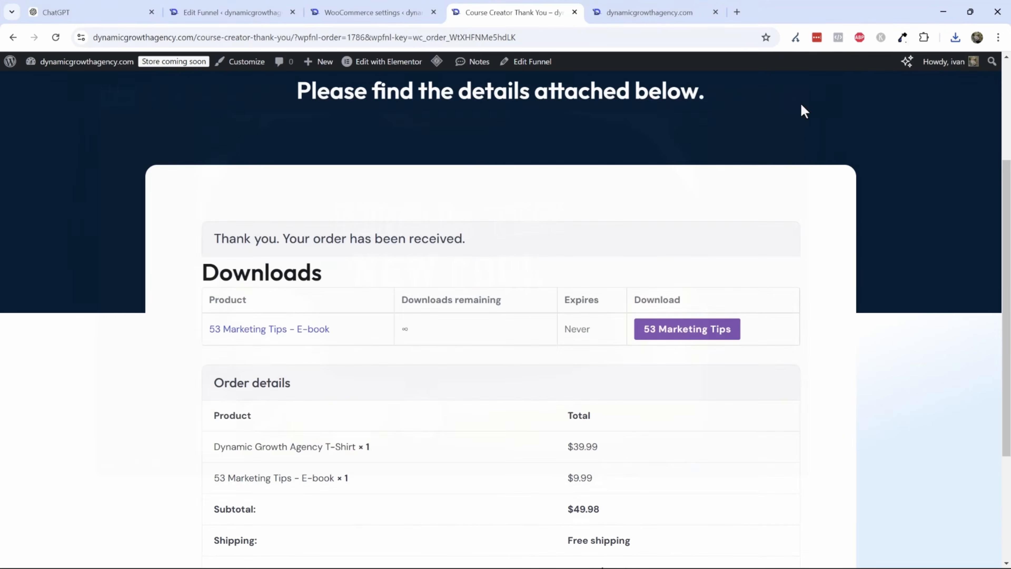
{"action": "scroll", "coordinate": [395, 334], "scroll_direction": "up", "scroll_amount": 4}
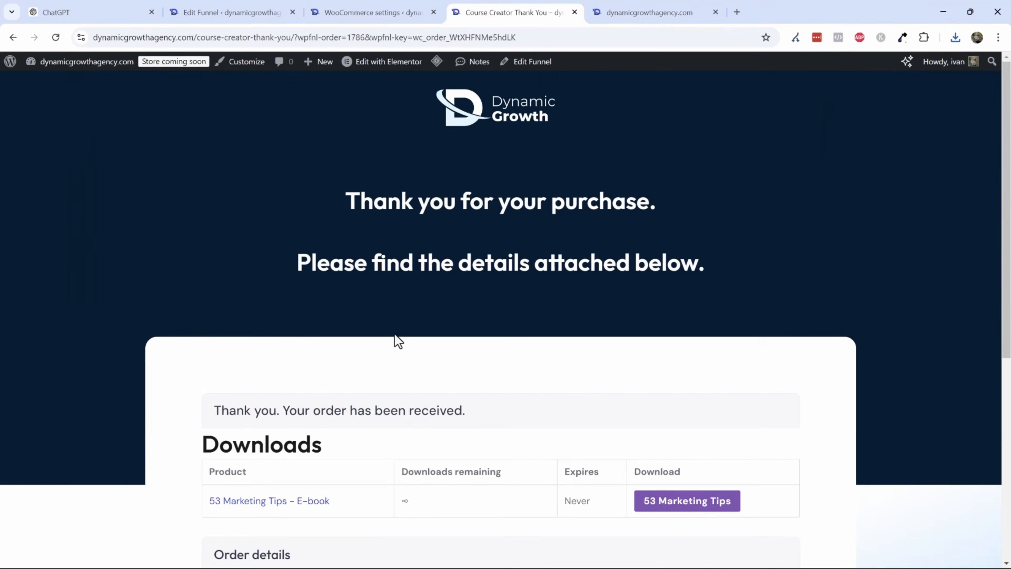
{"action": "scroll", "coordinate": [394, 333], "scroll_direction": "down", "scroll_amount": 5}
{"action": "scroll", "coordinate": [412, 314], "scroll_direction": "down", "scroll_amount": 2}
{"action": "scroll", "coordinate": [386, 226], "scroll_direction": "up", "scroll_amount": 6}
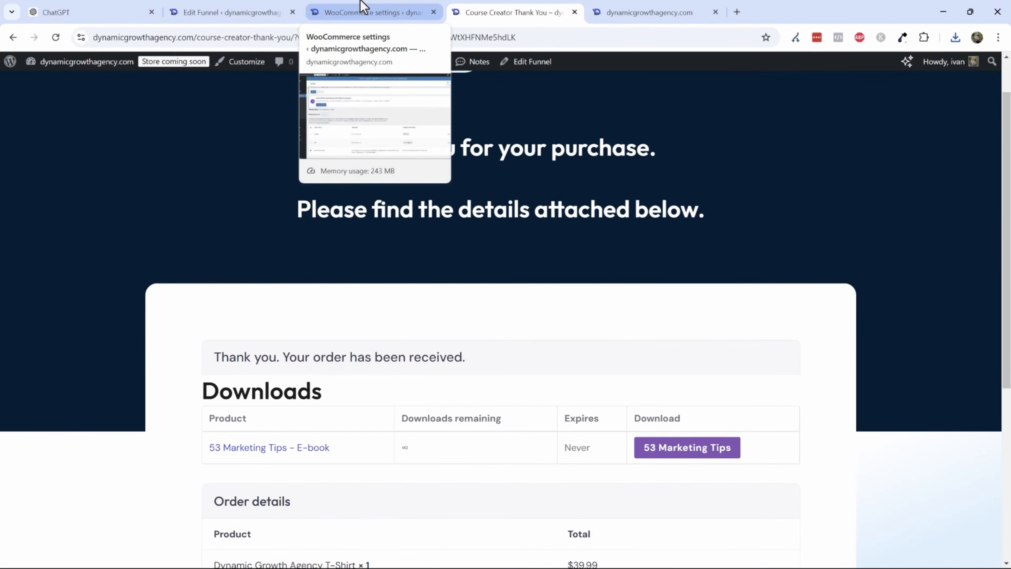
- Open the Course Creator Pro Elementor funnel in WPFunnels and preview its landing step
{"action": "left_click", "coordinate": [367, 8]}
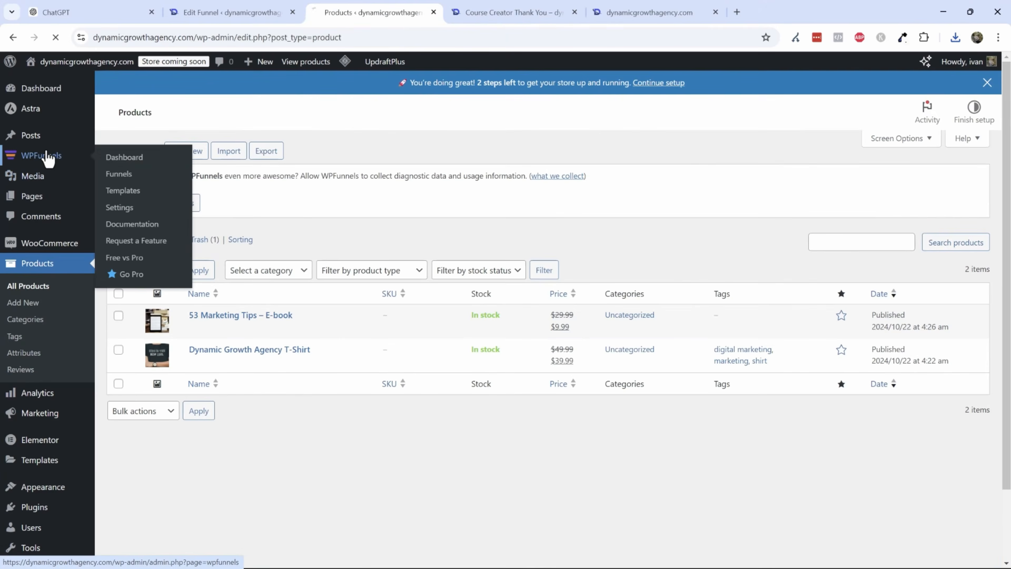
{"action": "left_click", "coordinate": [65, 156]}
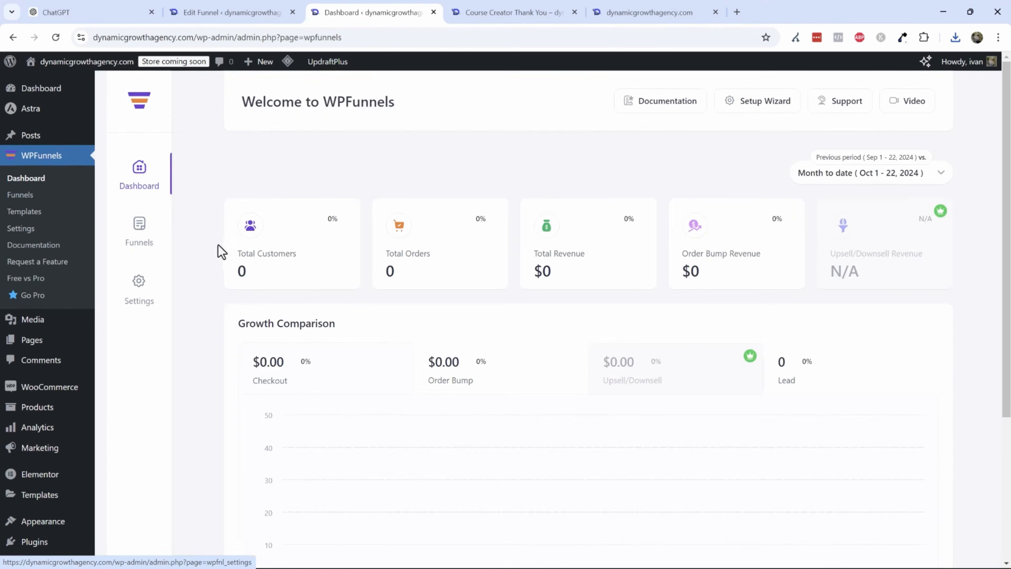
{"action": "left_click", "coordinate": [144, 223]}
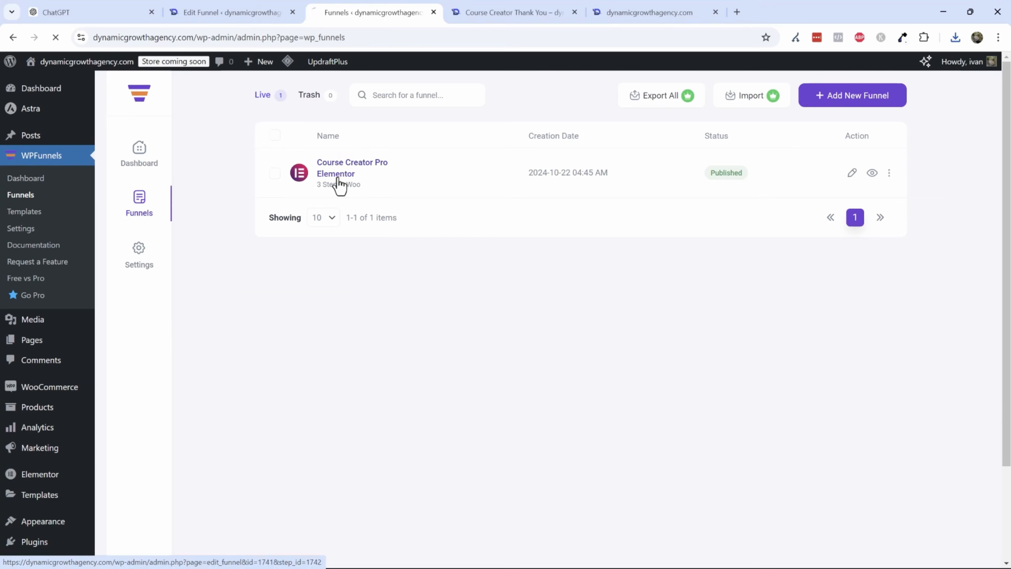
{"action": "left_click", "coordinate": [337, 183]}
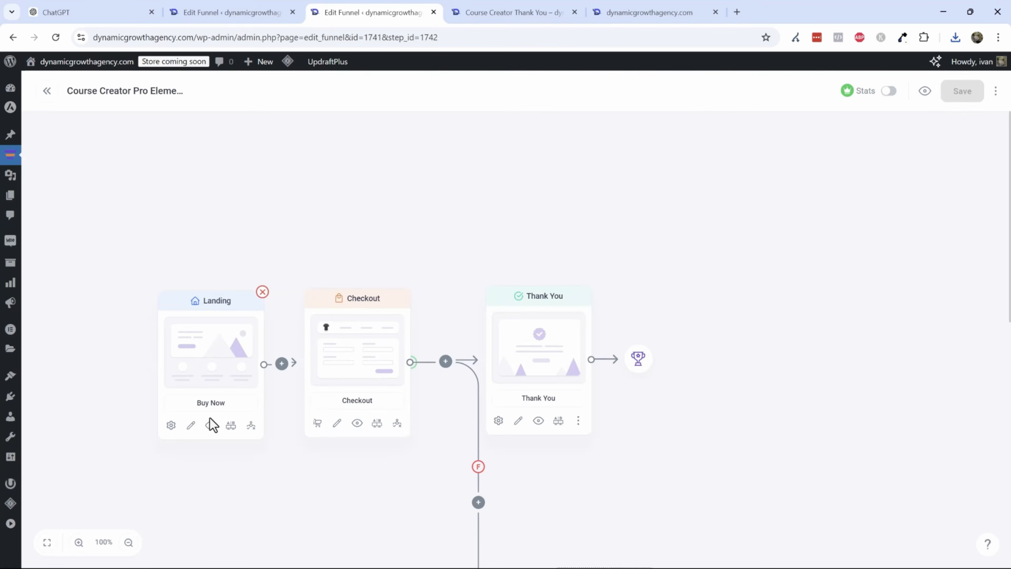
{"action": "left_click", "coordinate": [211, 424]}
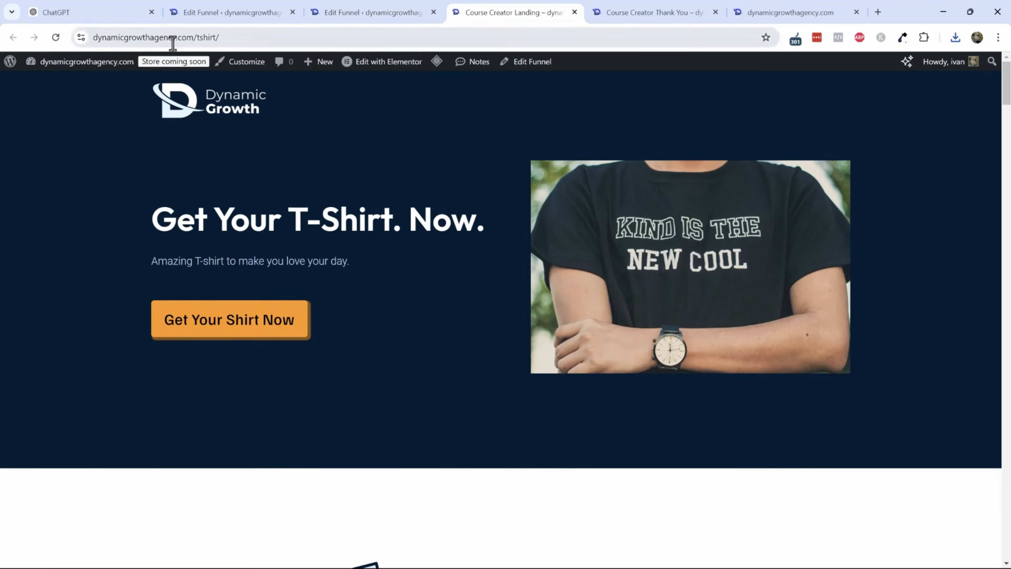
- Browse the site's landing, Contact and Home pages across the open tabs
{"action": "left_click", "coordinate": [172, 39]}
{"action": "left_click", "coordinate": [370, 12]}
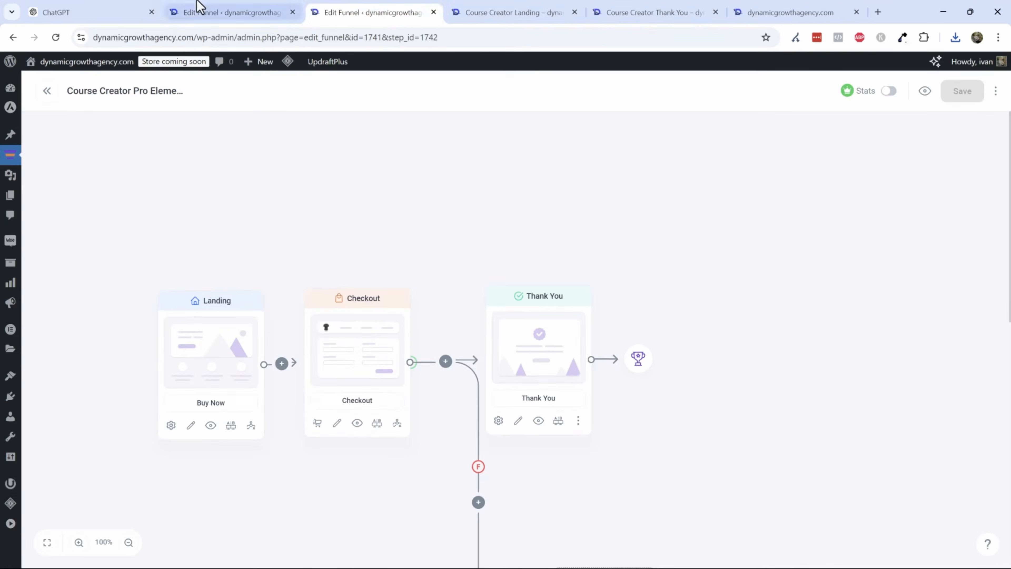
{"action": "left_click", "coordinate": [198, 7]}
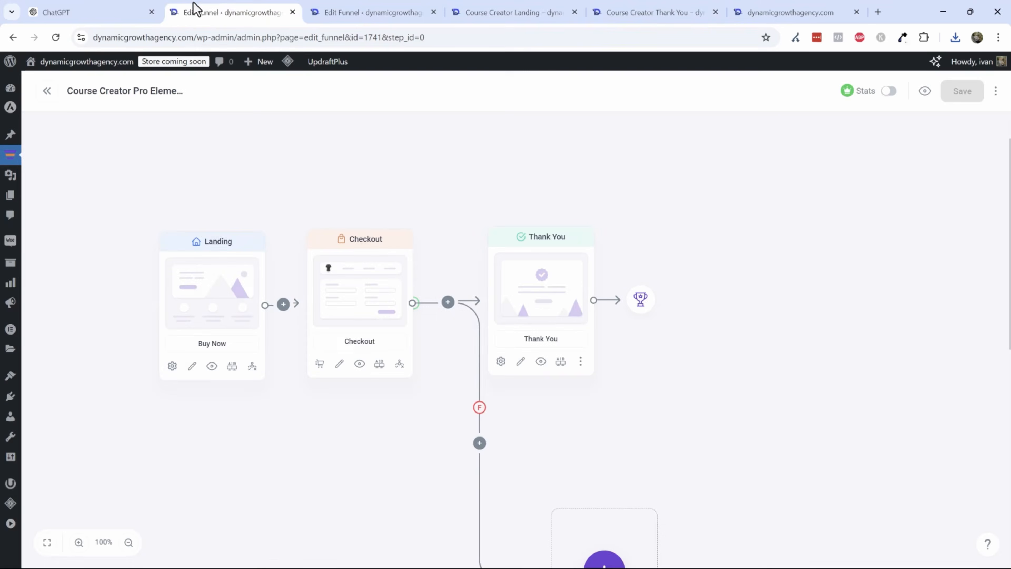
{"action": "left_click", "coordinate": [810, 8]}
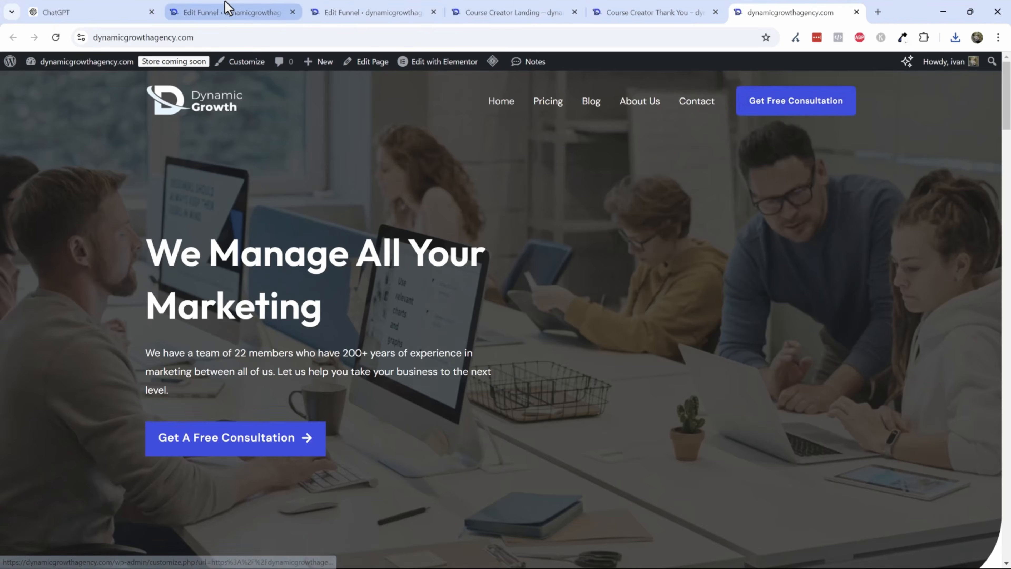
{"action": "left_click", "coordinate": [227, 10]}
{"action": "left_click", "coordinate": [405, 6]}
{"action": "left_click", "coordinate": [555, 16]}
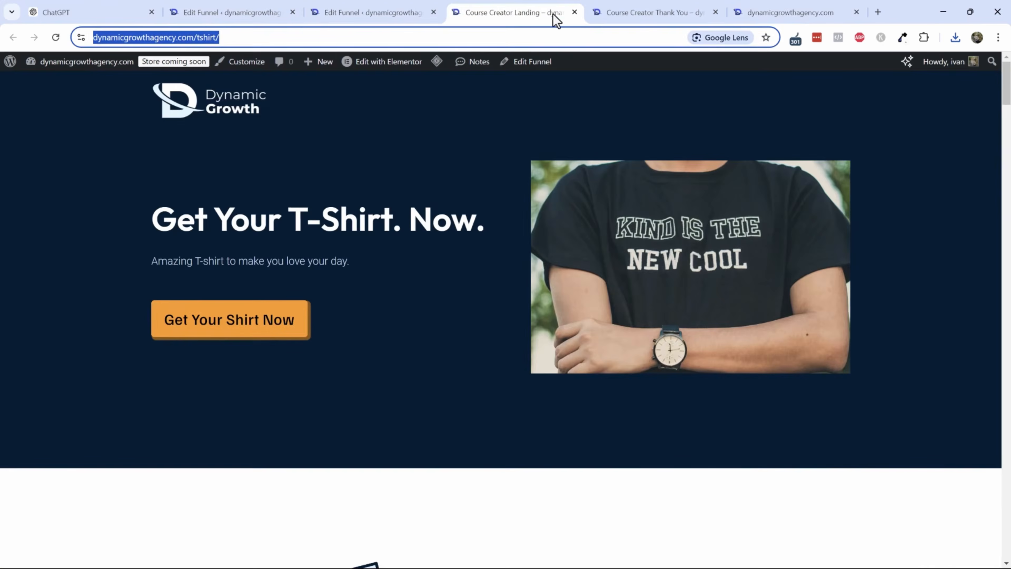
{"action": "left_click", "coordinate": [770, 12]}
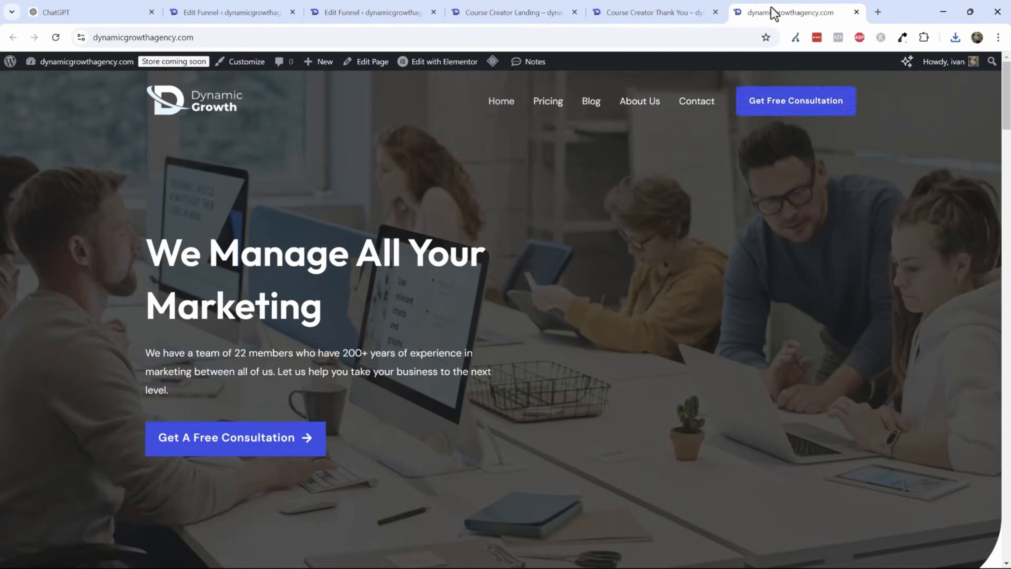
{"action": "left_click", "coordinate": [697, 114]}
{"action": "scroll", "coordinate": [488, 338], "scroll_direction": "down", "scroll_amount": 8}
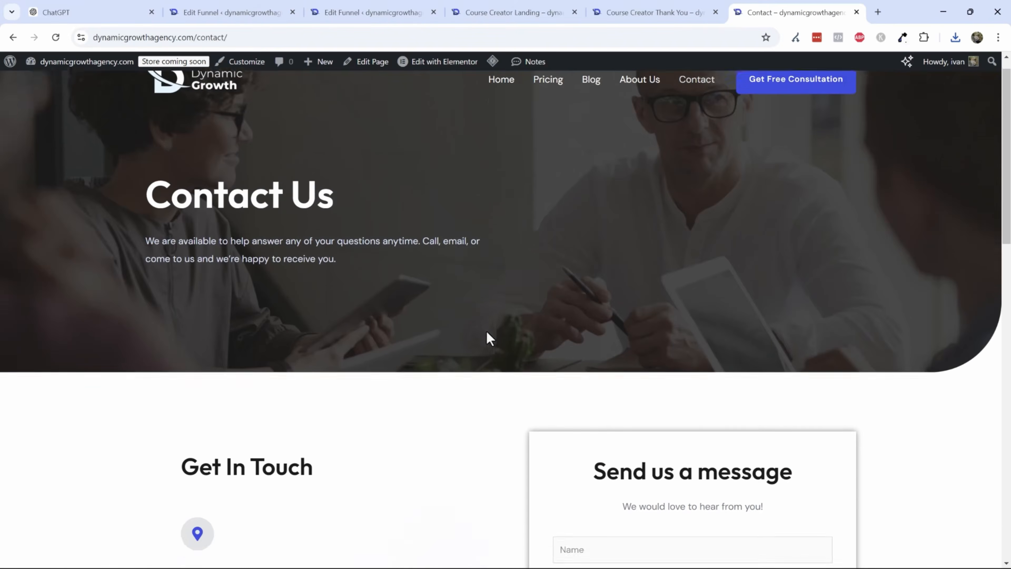
{"action": "scroll", "coordinate": [485, 440], "scroll_direction": "up", "scroll_amount": 7}
{"action": "scroll", "coordinate": [502, 372], "scroll_direction": "up", "scroll_amount": 2}
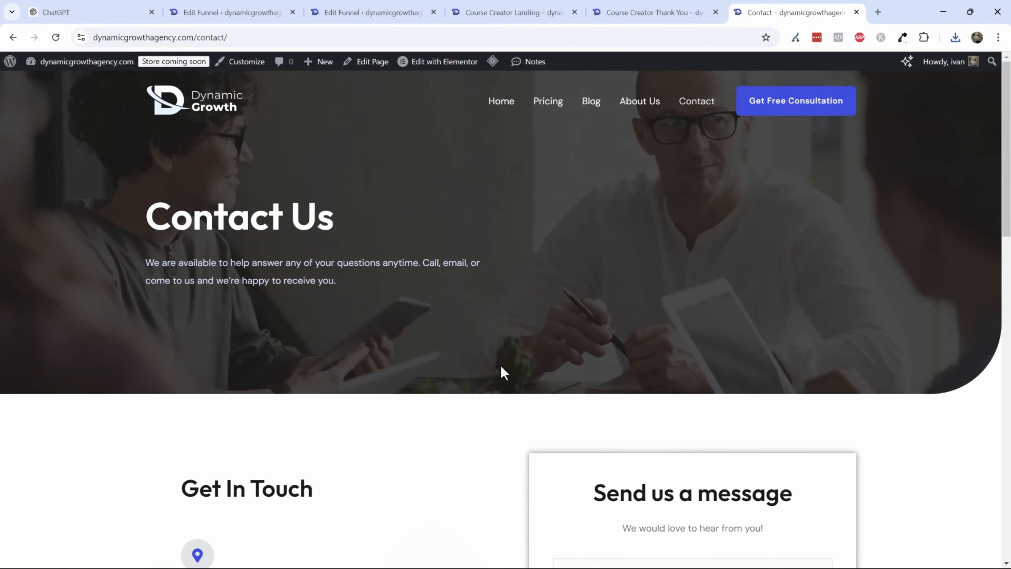
{"action": "left_click", "coordinate": [498, 104]}
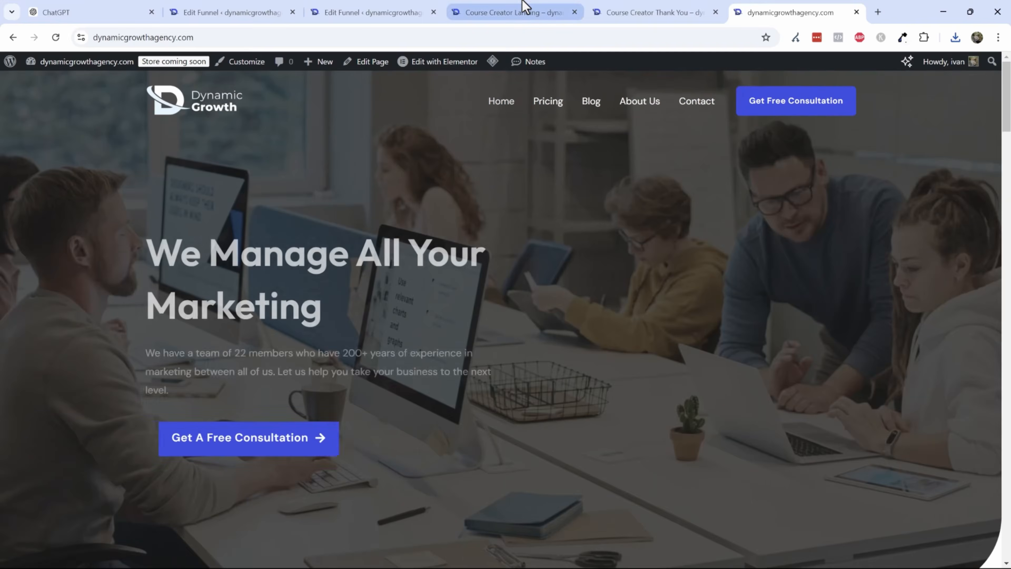
- Close the extra thank-you, landing and funnel editor tabs
{"action": "left_click", "coordinate": [527, 7]}
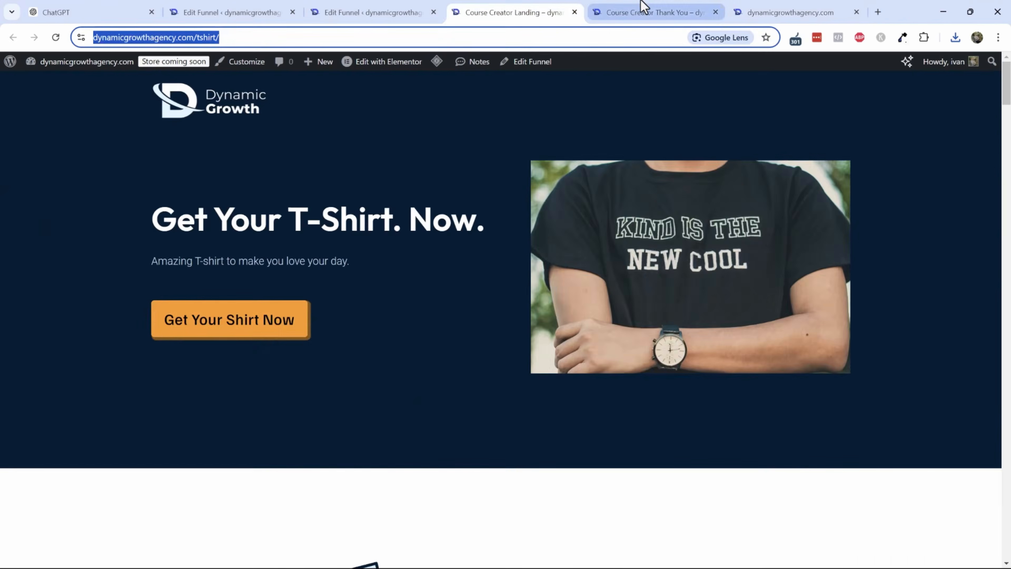
{"action": "left_click", "coordinate": [644, 7]}
{"action": "left_click", "coordinate": [715, 12]}
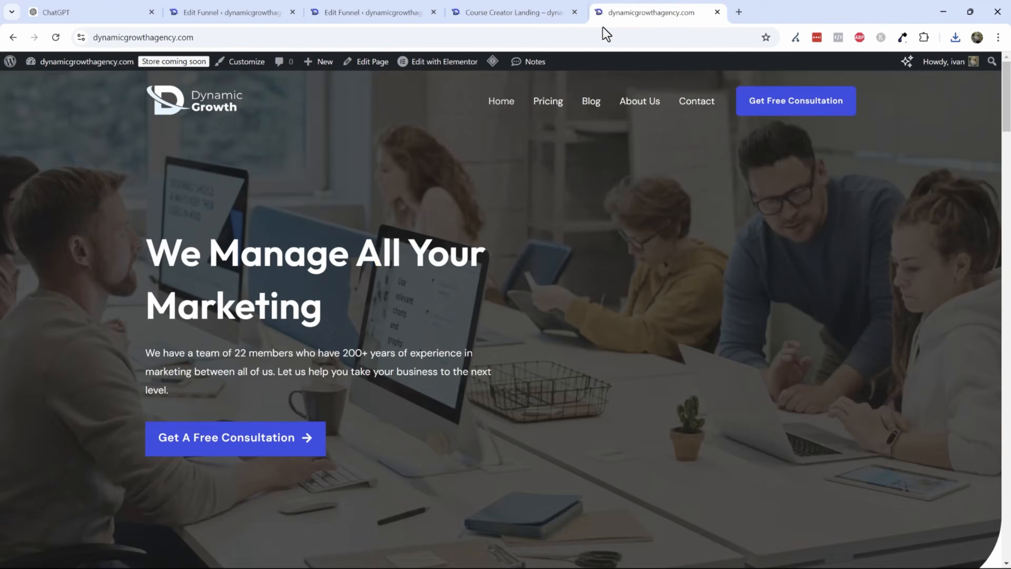
{"action": "left_click", "coordinate": [514, 7]}
{"action": "left_click", "coordinate": [385, 8]}
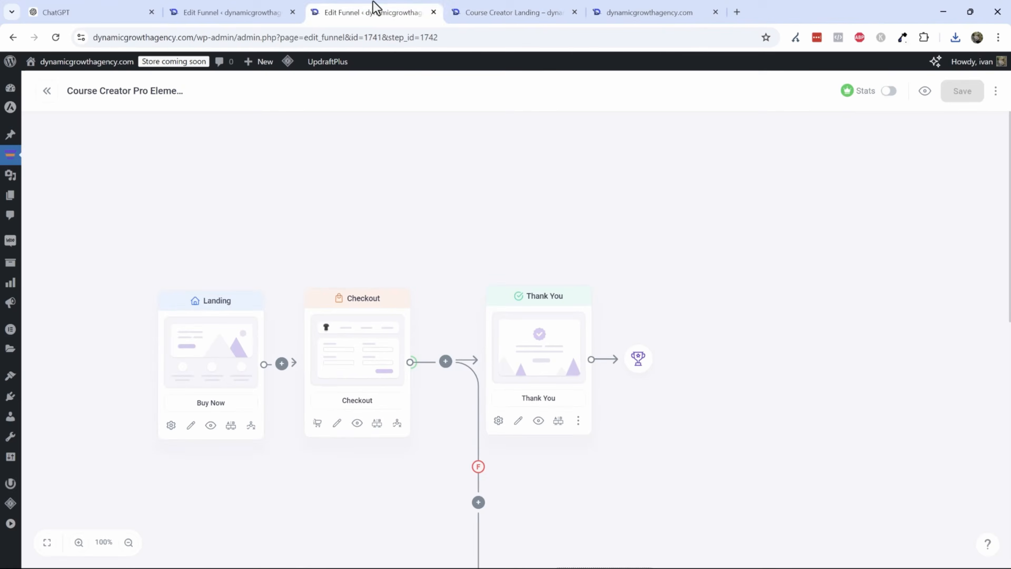
{"action": "left_click", "coordinate": [198, 7]}
{"action": "left_click", "coordinate": [291, 13]}
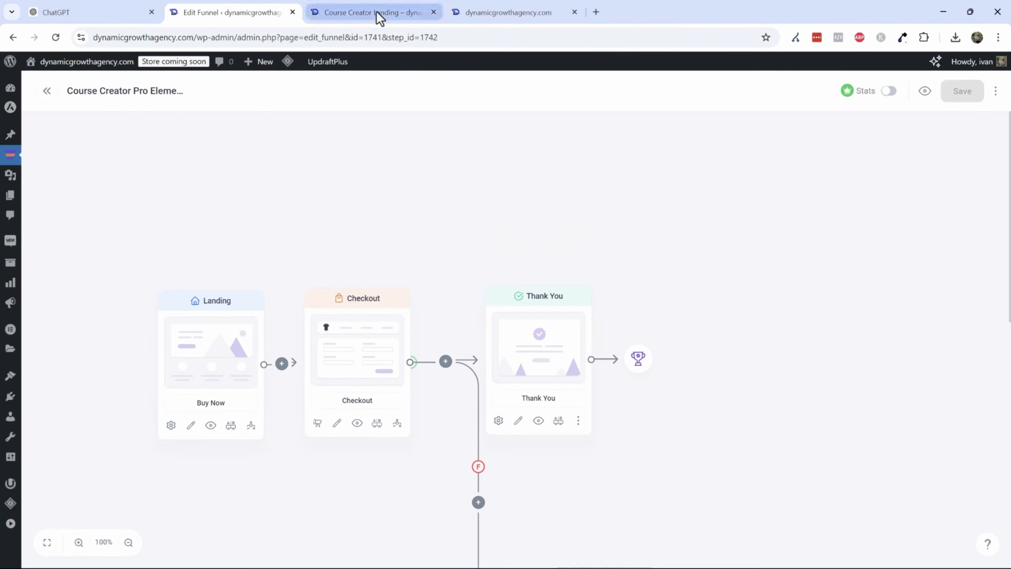
{"action": "left_click", "coordinate": [394, 12]}
{"action": "left_click", "coordinate": [433, 11]}
{"action": "left_click", "coordinate": [277, 12]}
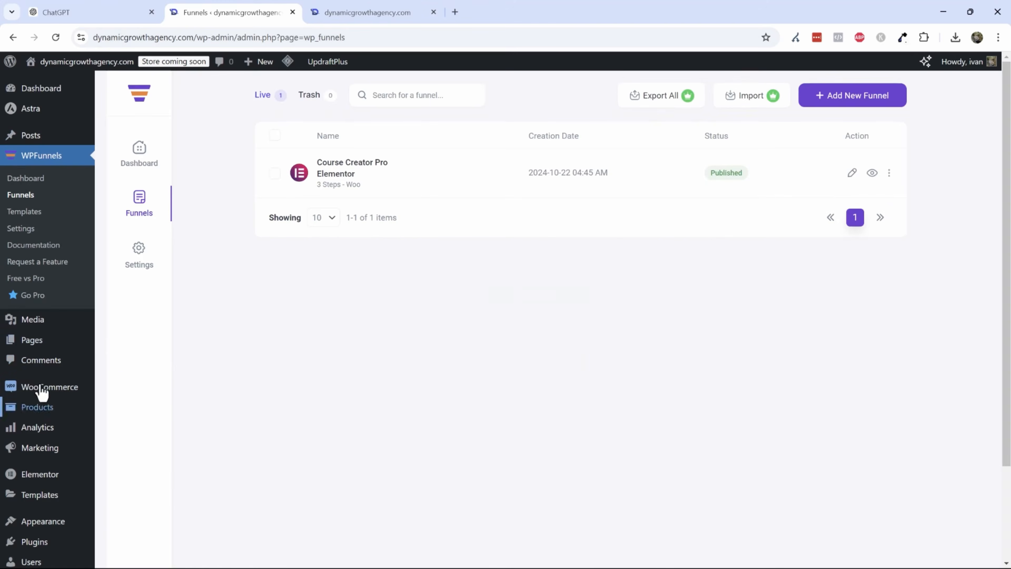
- Open the most recent WooCommerce order and review its details and the new order notification email
{"action": "mouse_move", "coordinate": [75, 400]}
{"action": "left_click", "coordinate": [114, 406]}
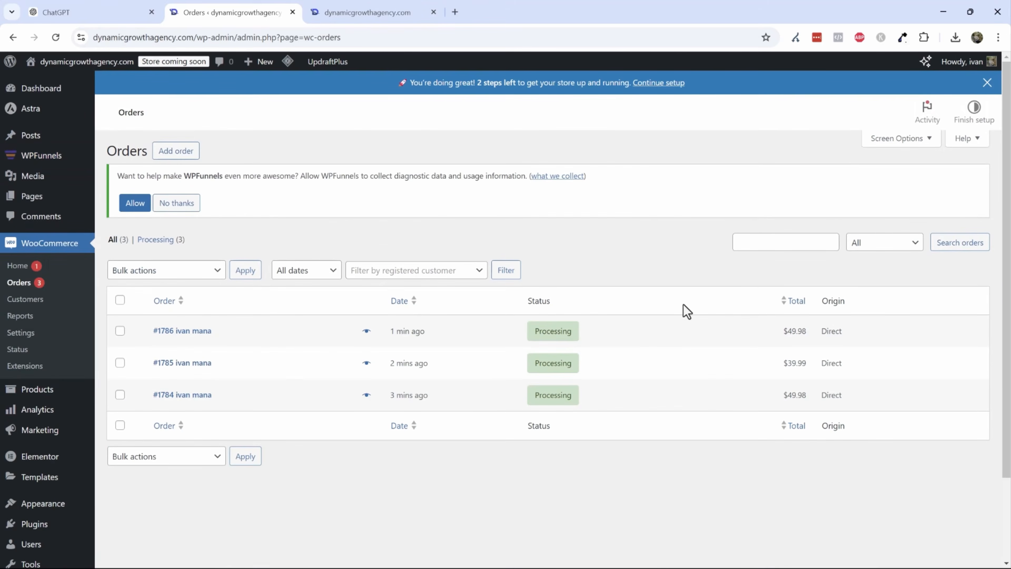
{"action": "left_click", "coordinate": [205, 336]}
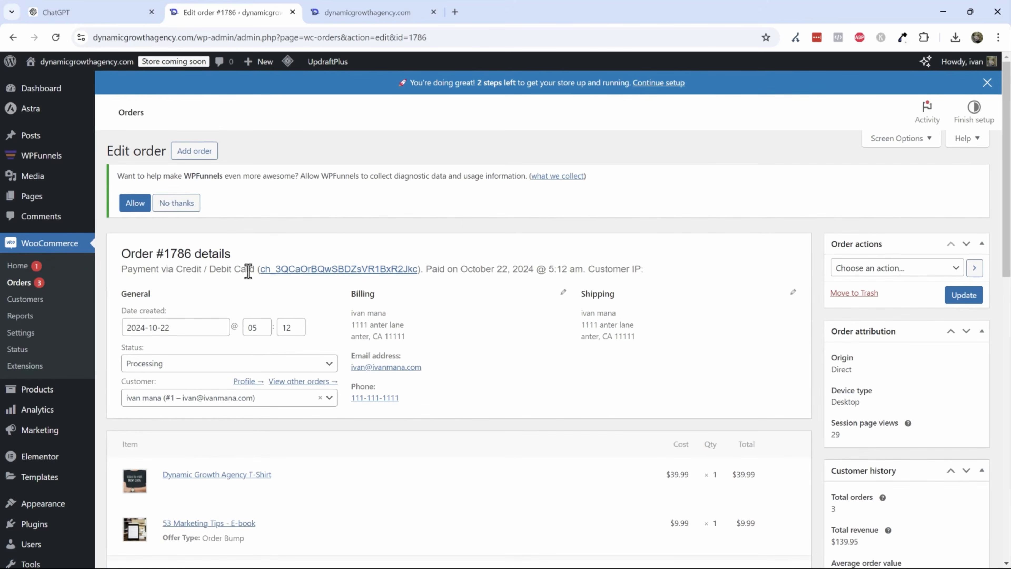
{"action": "scroll", "coordinate": [373, 389], "scroll_direction": "down", "scroll_amount": 1}
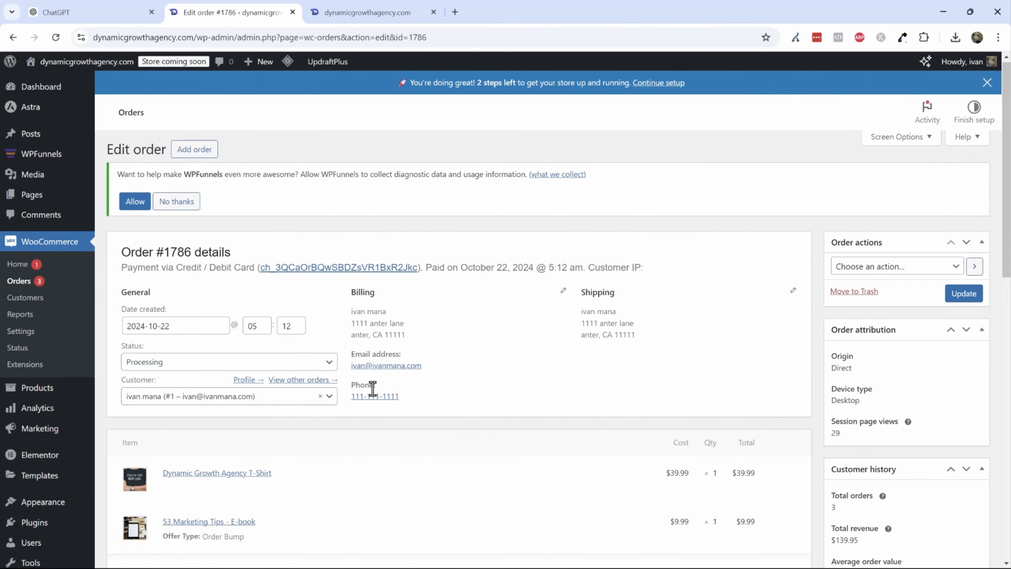
{"action": "scroll", "coordinate": [419, 384], "scroll_direction": "down", "scroll_amount": 3}
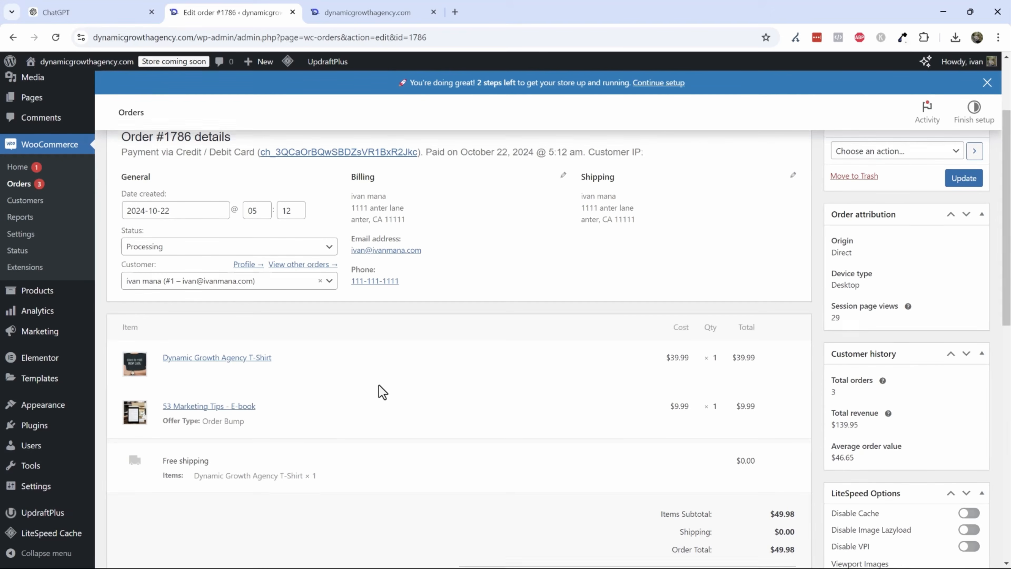
{"action": "scroll", "coordinate": [380, 391], "scroll_direction": "up", "scroll_amount": 3}
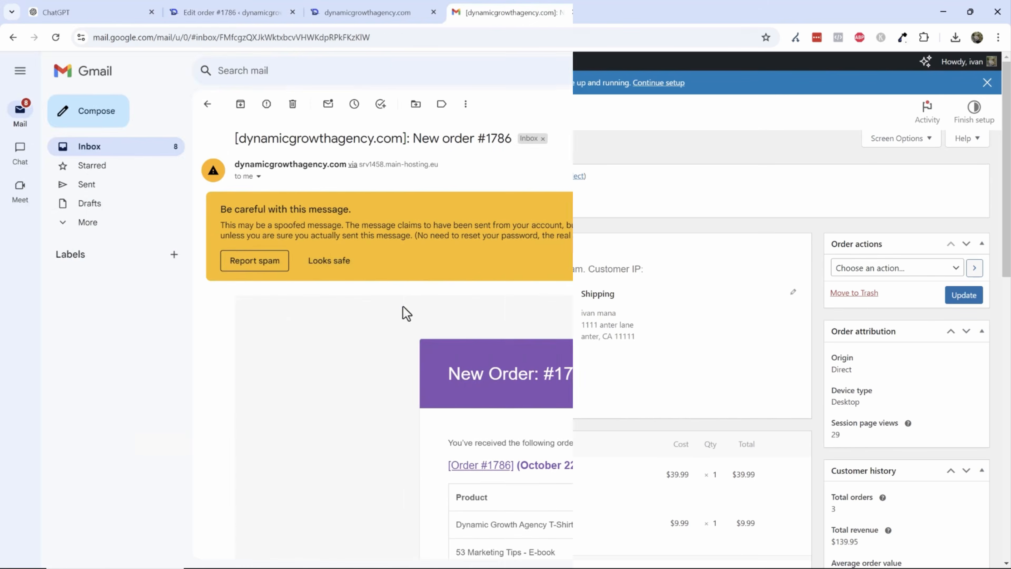
{"action": "scroll", "coordinate": [381, 360], "scroll_direction": "down", "scroll_amount": 6}
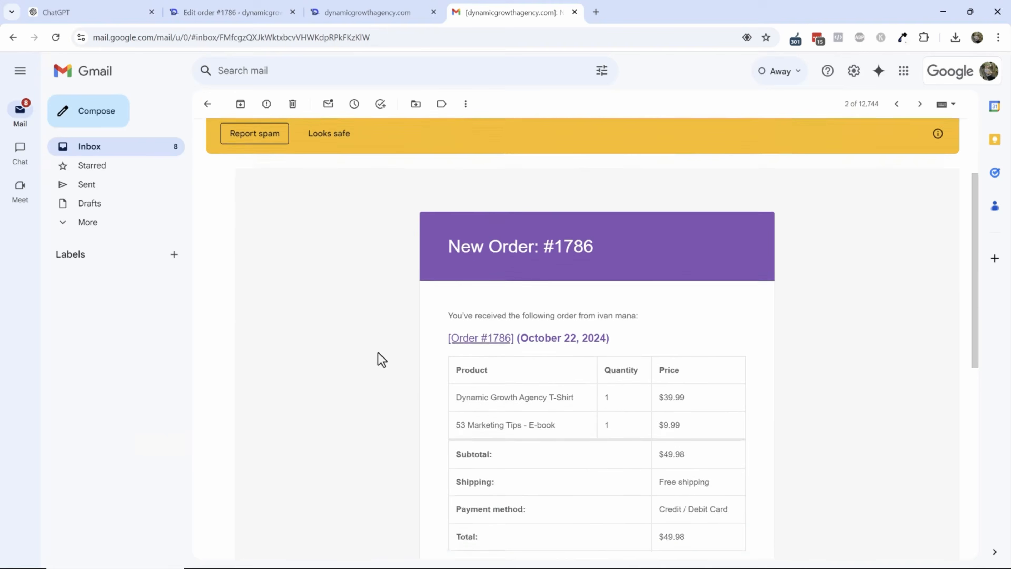
- Review the new order notification email's products, totals, billing and shipping addresses
{"action": "scroll", "coordinate": [523, 338], "scroll_direction": "down", "scroll_amount": 3}
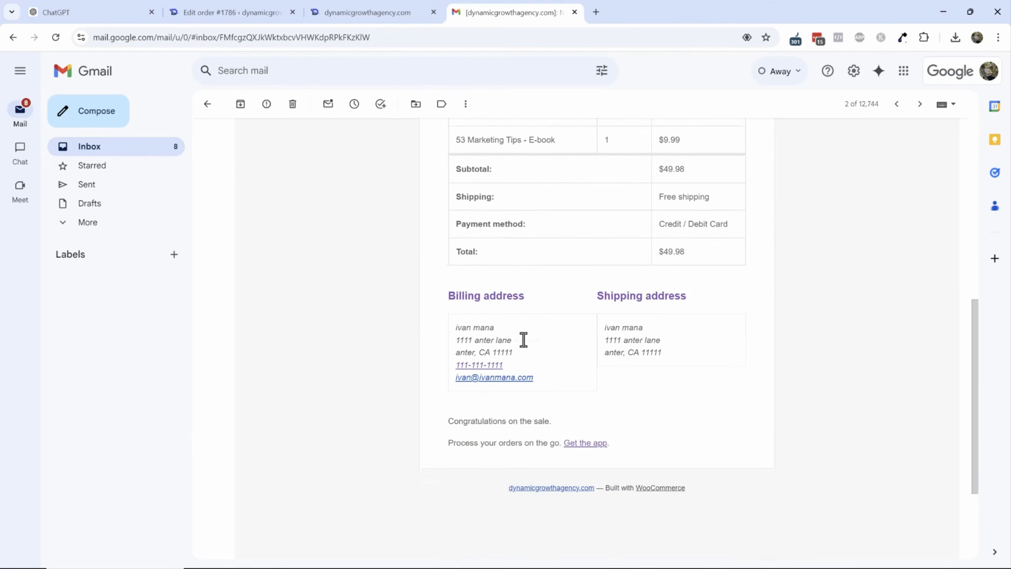
{"action": "scroll", "coordinate": [544, 327], "scroll_direction": "up", "scroll_amount": 3}
{"action": "scroll", "coordinate": [609, 341], "scroll_direction": "down", "scroll_amount": 3}
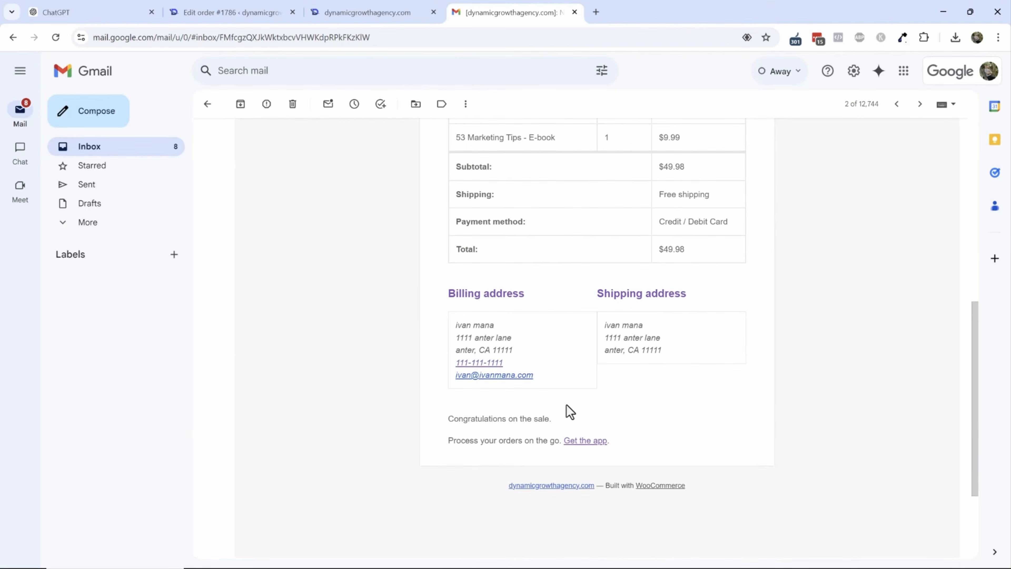
{"action": "left_click_drag", "start_coordinate": [493, 341], "coordinate": [625, 354]}
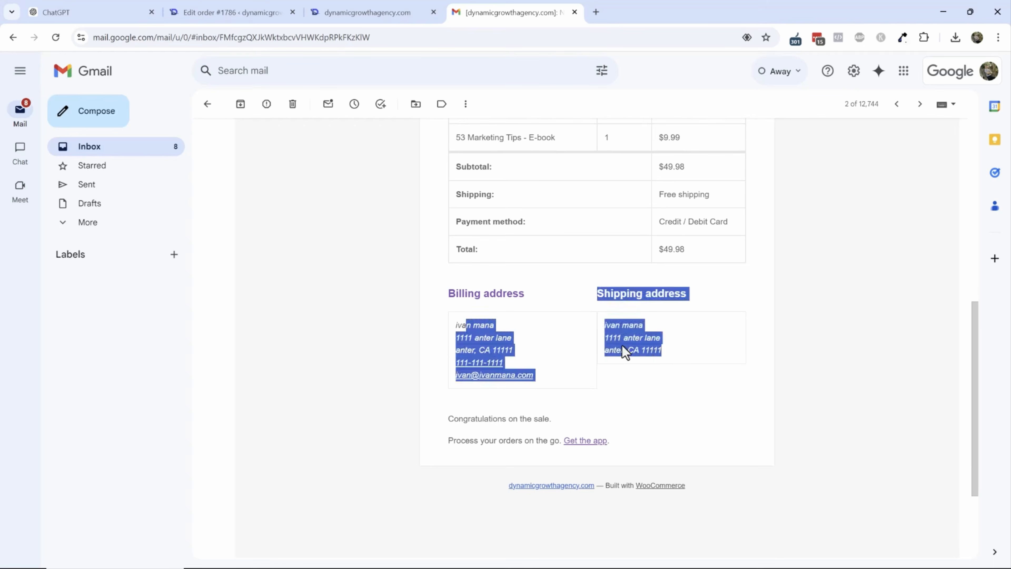
{"action": "left_click", "coordinate": [638, 403]}
{"action": "scroll", "coordinate": [627, 417], "scroll_direction": "up", "scroll_amount": 7}
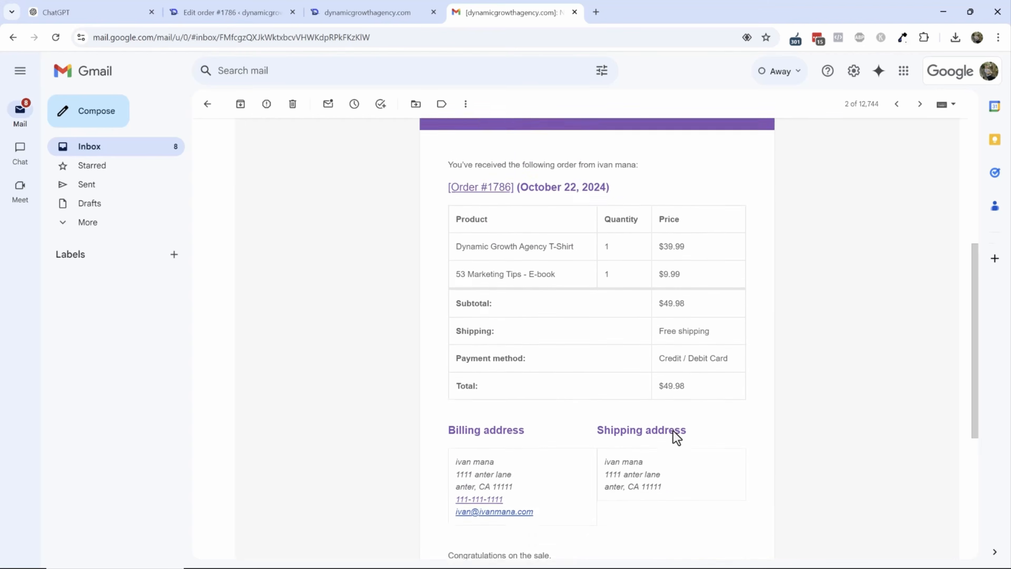
{"action": "scroll", "coordinate": [614, 388], "scroll_direction": "down", "scroll_amount": 7}
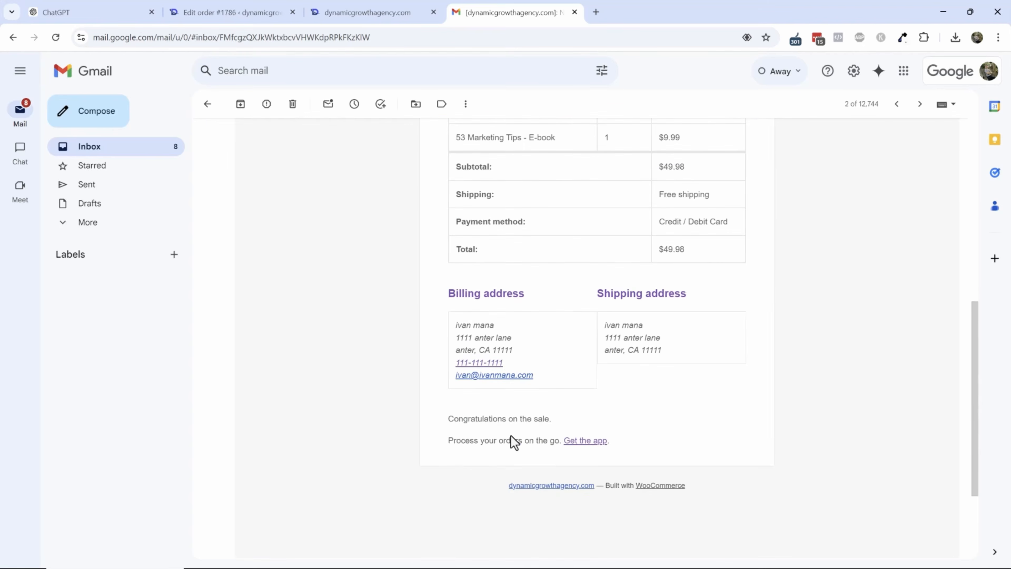
{"action": "left_click_drag", "start_coordinate": [458, 418], "coordinate": [557, 441]}
{"action": "left_click", "coordinate": [493, 438]}
- Open the customer's order-received email and review its downloads, order items, totals and addresses
{"action": "scroll", "coordinate": [444, 386], "scroll_direction": "up", "scroll_amount": 7}
{"action": "scroll", "coordinate": [445, 377], "scroll_direction": "up", "scroll_amount": 2}
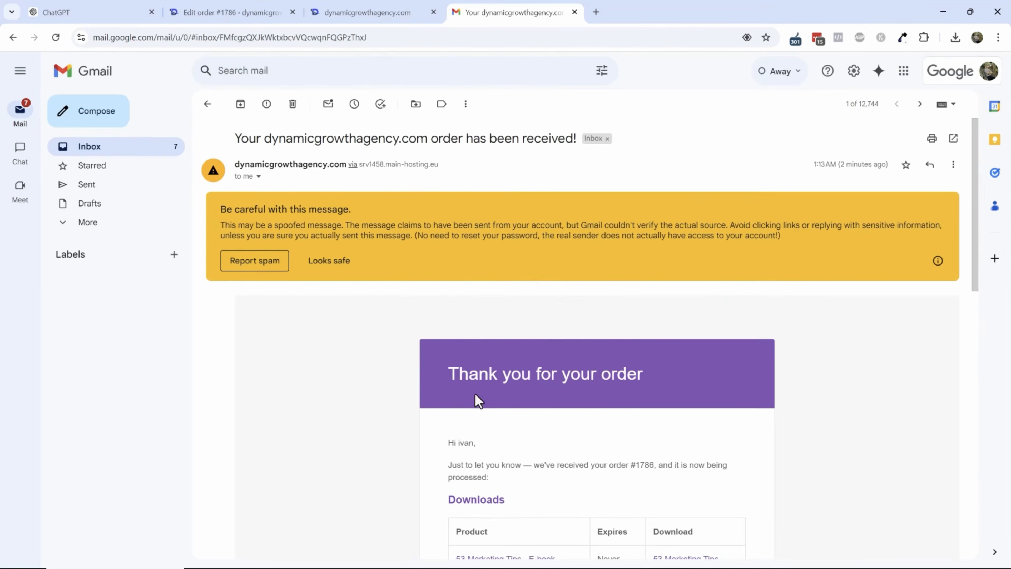
{"action": "scroll", "coordinate": [528, 370], "scroll_direction": "down", "scroll_amount": 3}
{"action": "left_click_drag", "start_coordinate": [477, 346], "coordinate": [595, 368]}
{"action": "left_click", "coordinate": [530, 375]}
{"action": "scroll", "coordinate": [531, 312], "scroll_direction": "down", "scroll_amount": 3}
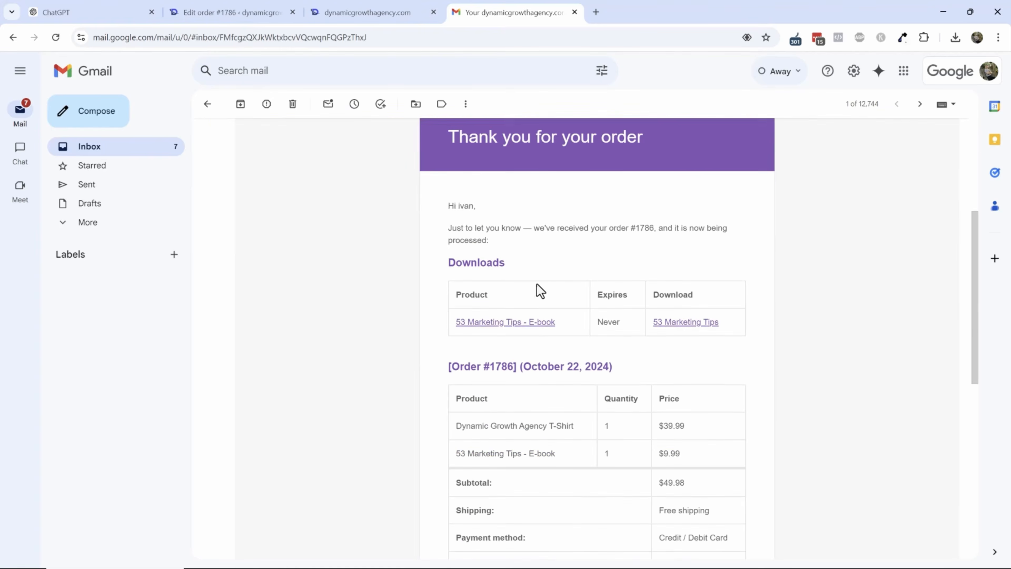
{"action": "scroll", "coordinate": [537, 289], "scroll_direction": "down", "scroll_amount": 2}
{"action": "left_click_drag", "start_coordinate": [469, 219], "coordinate": [566, 280]}
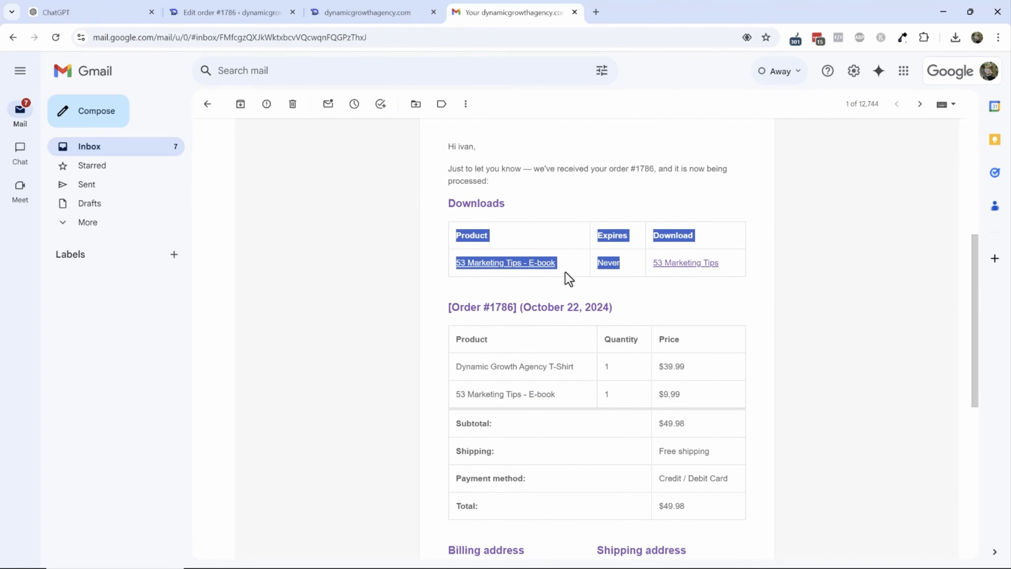
{"action": "left_click", "coordinate": [543, 244]}
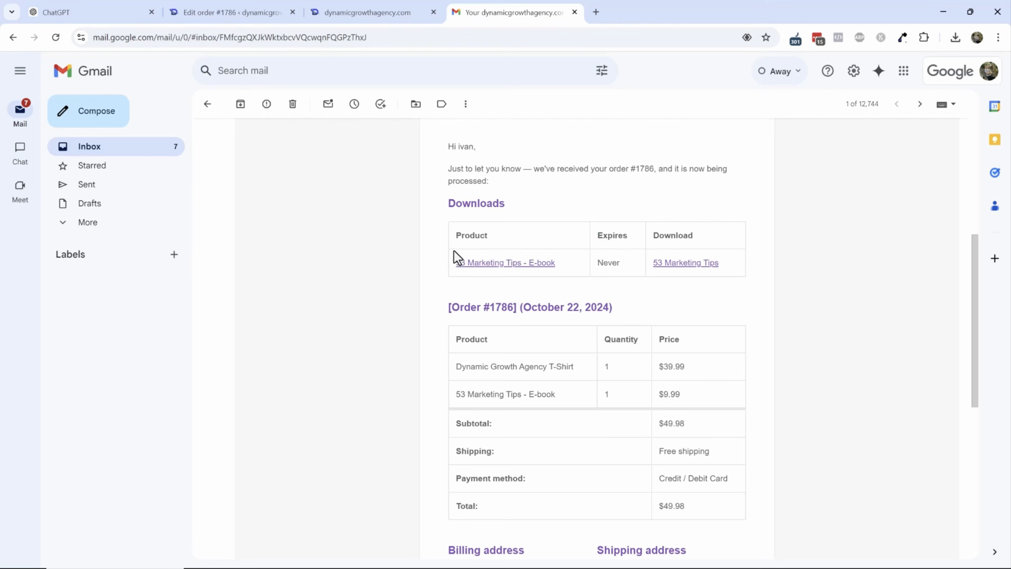
{"action": "scroll", "coordinate": [538, 286], "scroll_direction": "down", "scroll_amount": 3}
{"action": "left_click_drag", "start_coordinate": [462, 248], "coordinate": [702, 258]}
{"action": "scroll", "coordinate": [647, 293], "scroll_direction": "down", "scroll_amount": 3}
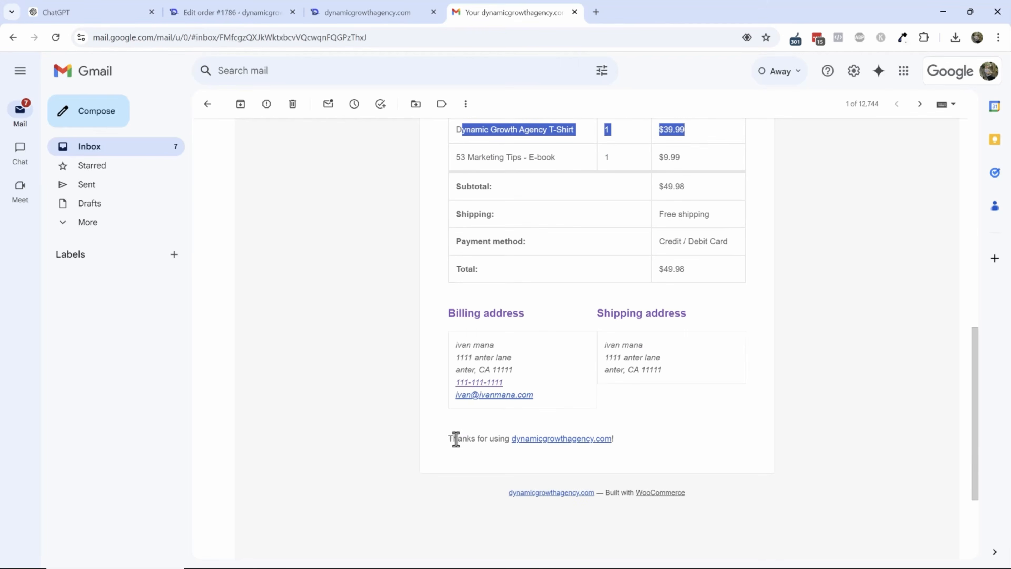
{"action": "left_click_drag", "start_coordinate": [456, 439], "coordinate": [657, 453]}
{"action": "left_click", "coordinate": [661, 456]}
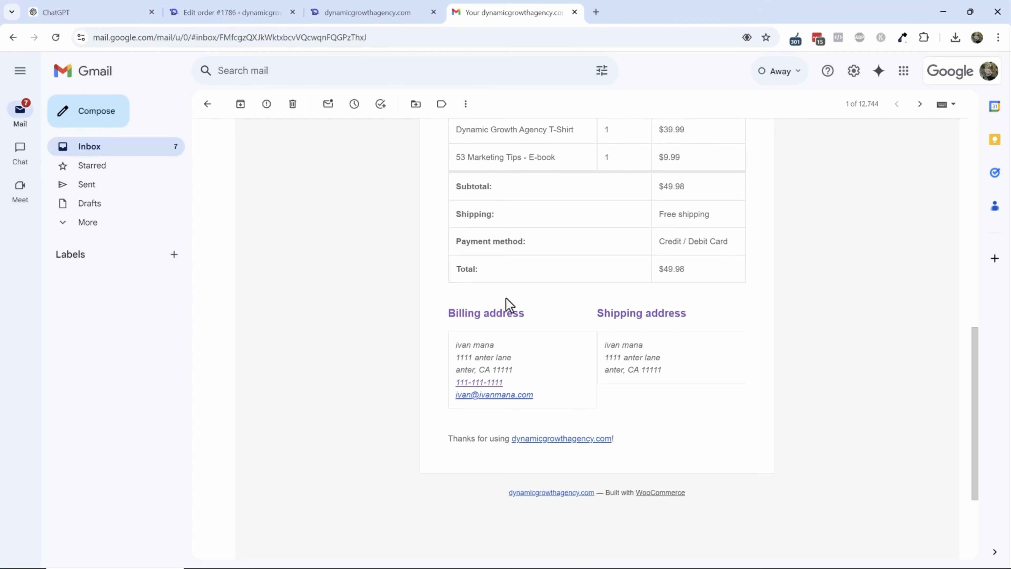
{"action": "scroll", "coordinate": [511, 394], "scroll_direction": "up", "scroll_amount": 8}
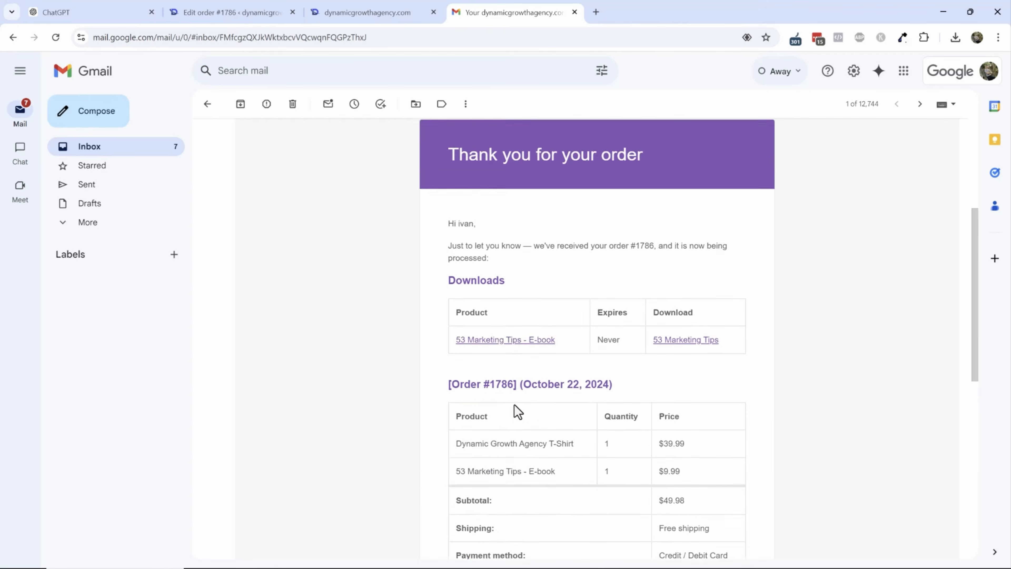
{"action": "scroll", "coordinate": [515, 398], "scroll_direction": "up", "scroll_amount": 3}
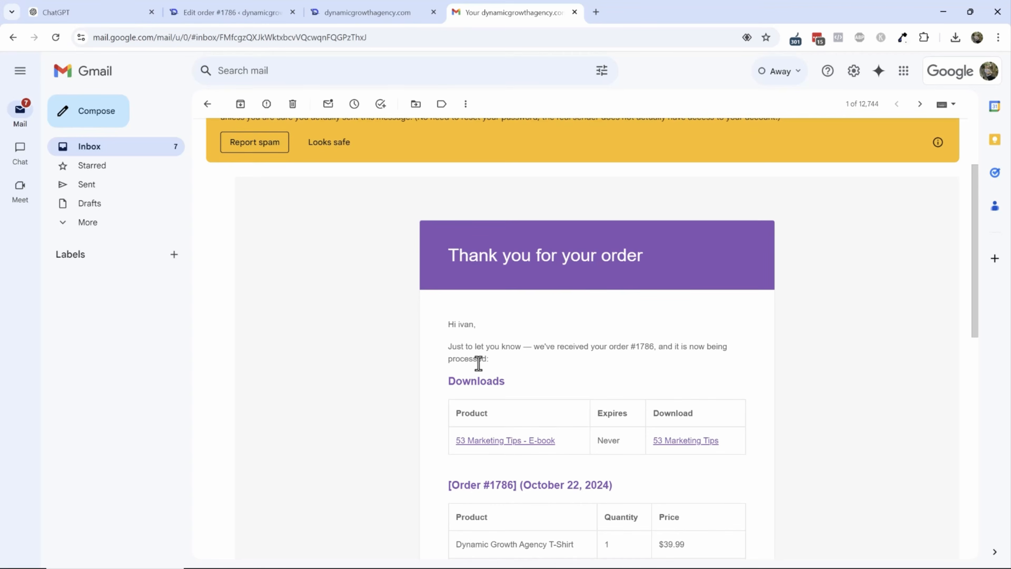
- Switch through the order edit tab to the site tab and browse the Dynamic Growth home page
{"action": "left_click", "coordinate": [231, 12]}
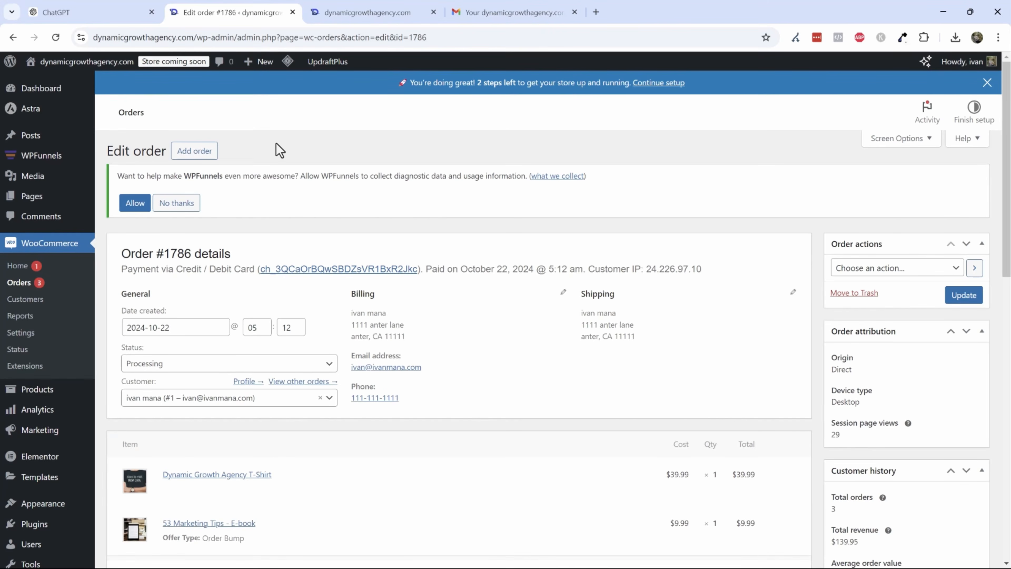
{"action": "left_click", "coordinate": [389, 10]}
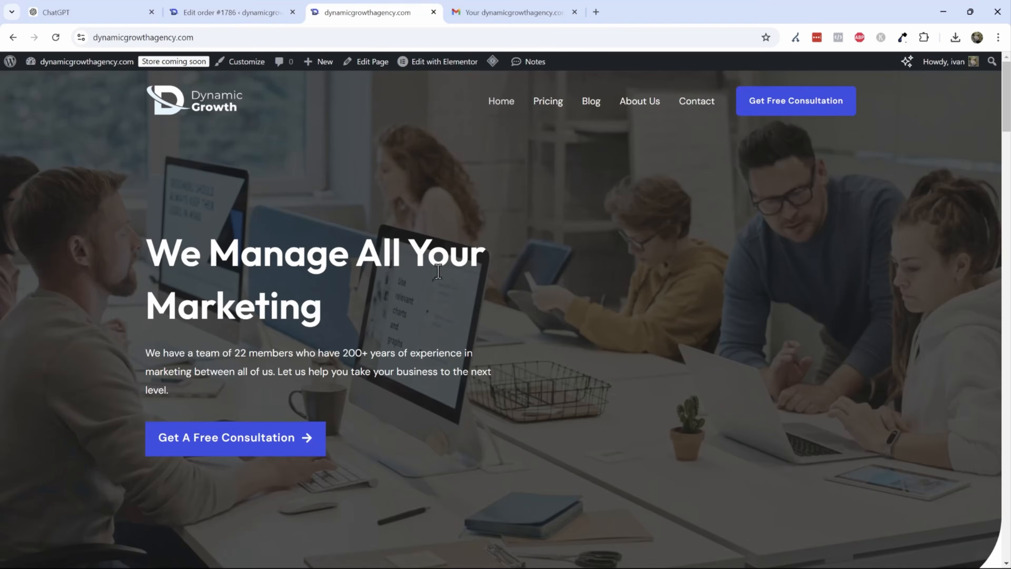
{"action": "scroll", "coordinate": [587, 255], "scroll_direction": "down", "scroll_amount": 6}
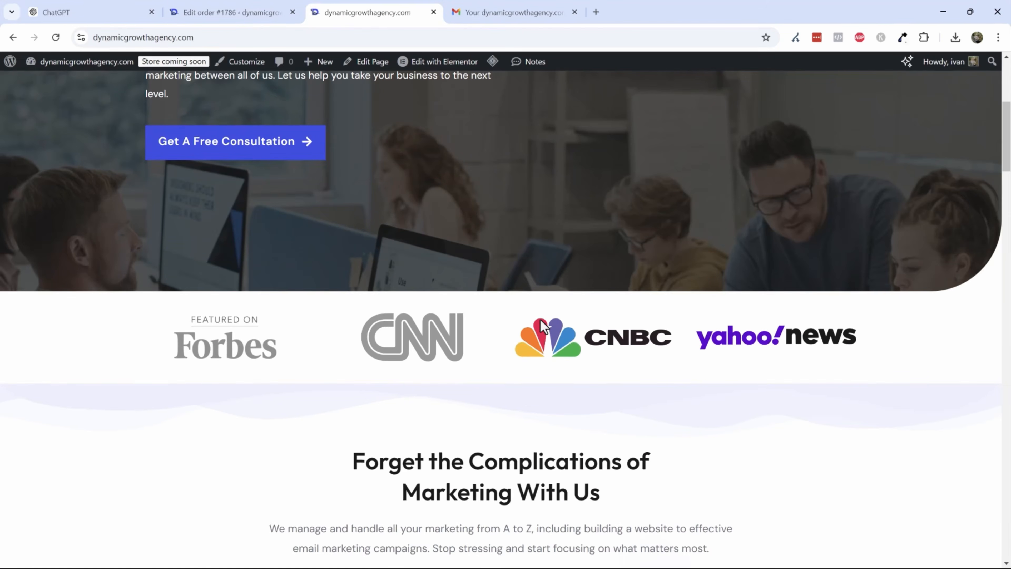
{"action": "scroll", "coordinate": [540, 346], "scroll_direction": "up", "scroll_amount": 6}
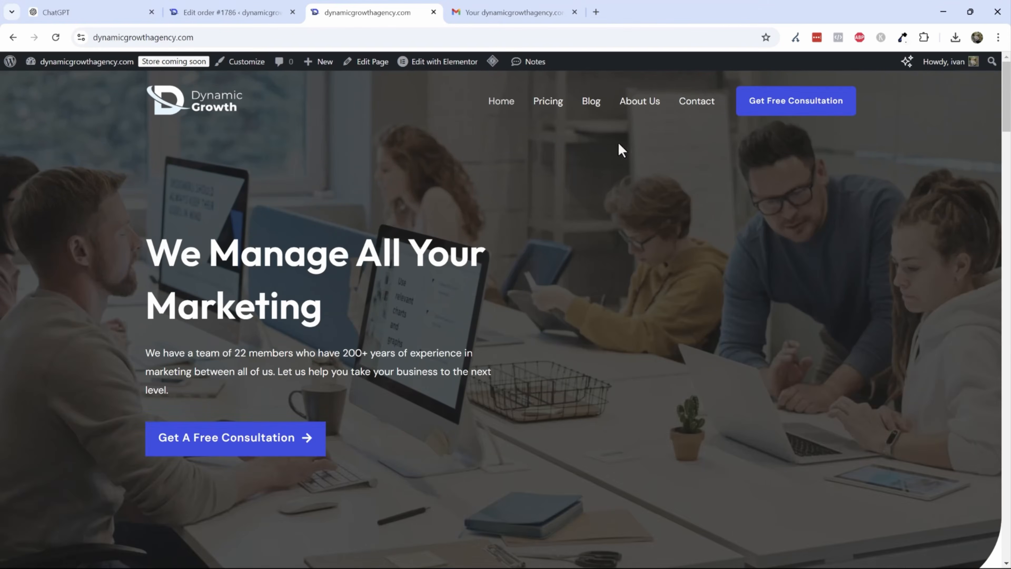
- Open the Blog page and browse its recently published articles
{"action": "left_click", "coordinate": [588, 106]}
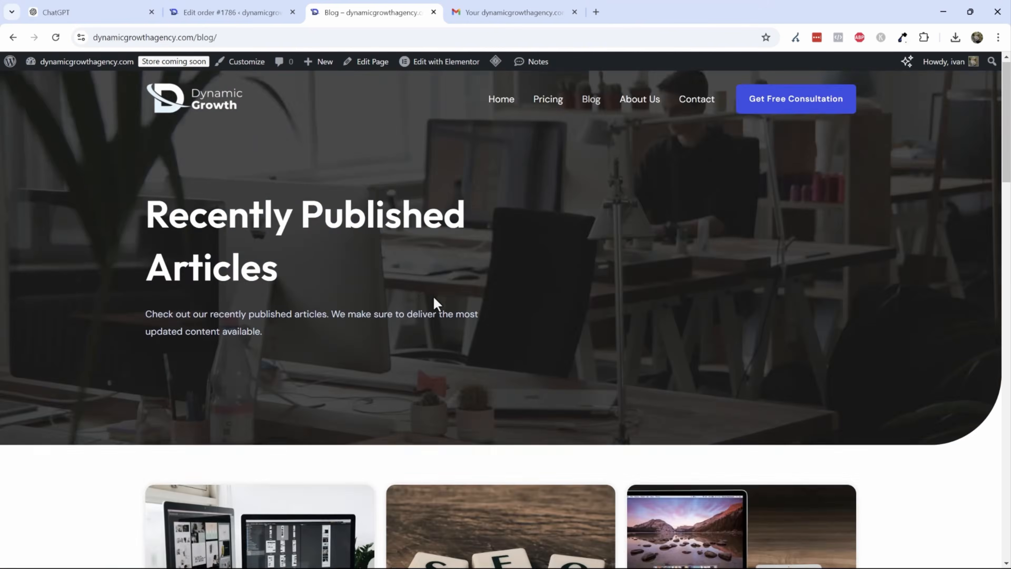
{"action": "scroll", "coordinate": [435, 301], "scroll_direction": "down", "scroll_amount": 7}
{"action": "scroll", "coordinate": [436, 314], "scroll_direction": "down", "scroll_amount": 1}
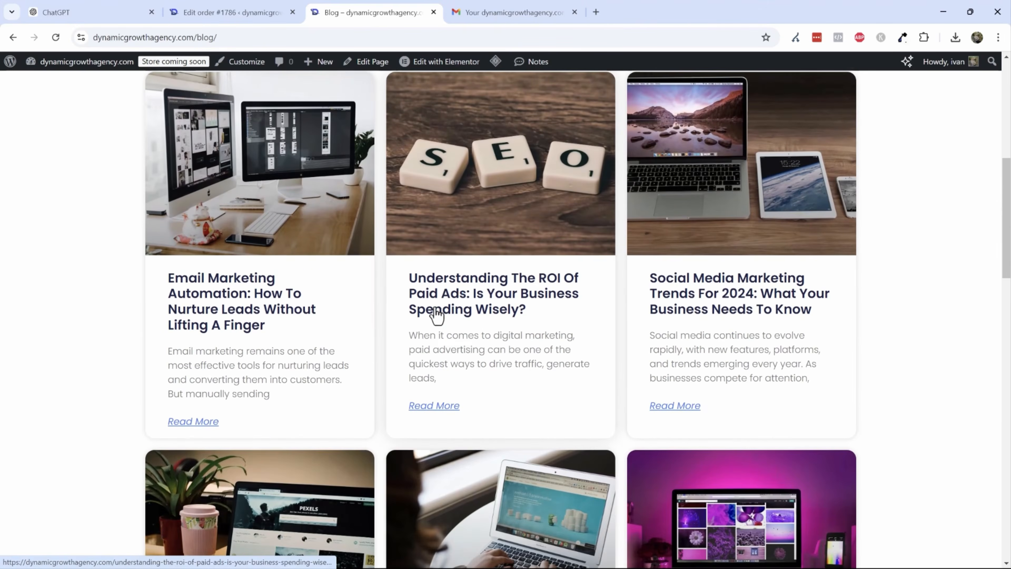